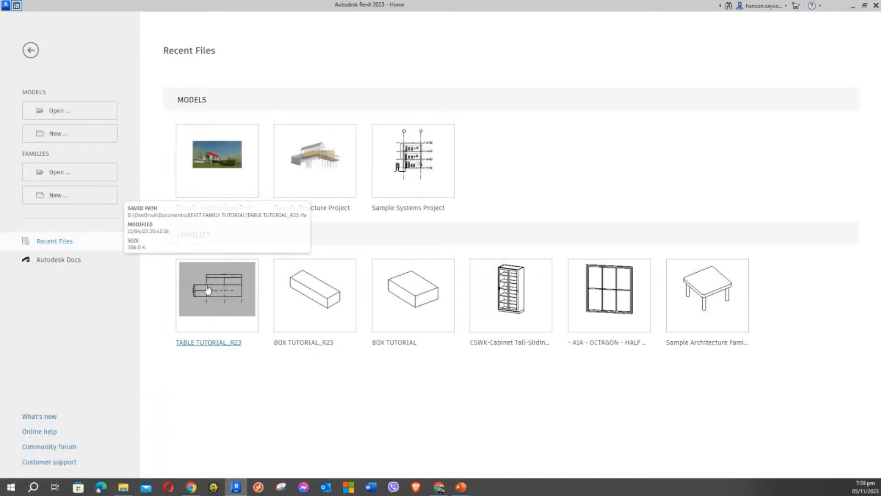
Open the TABLE TUTORIAL_R23 family from the recent files and display it in the default 3D view
click(207, 289)
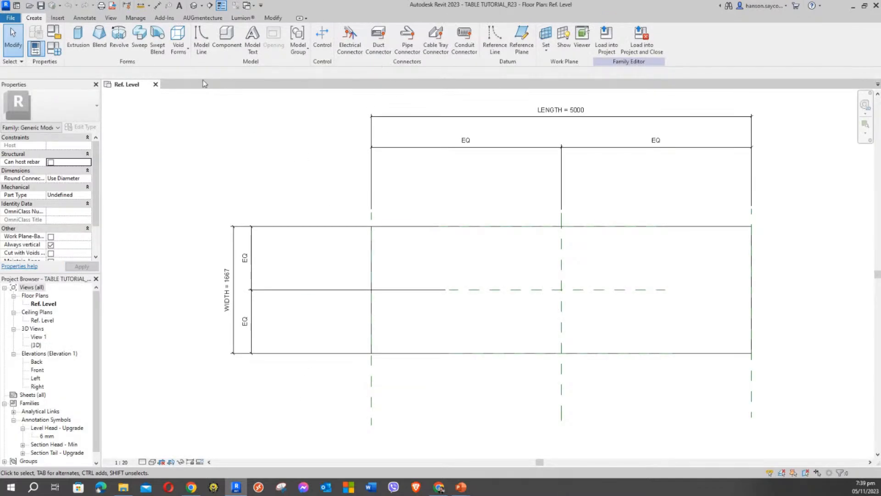
click(194, 6)
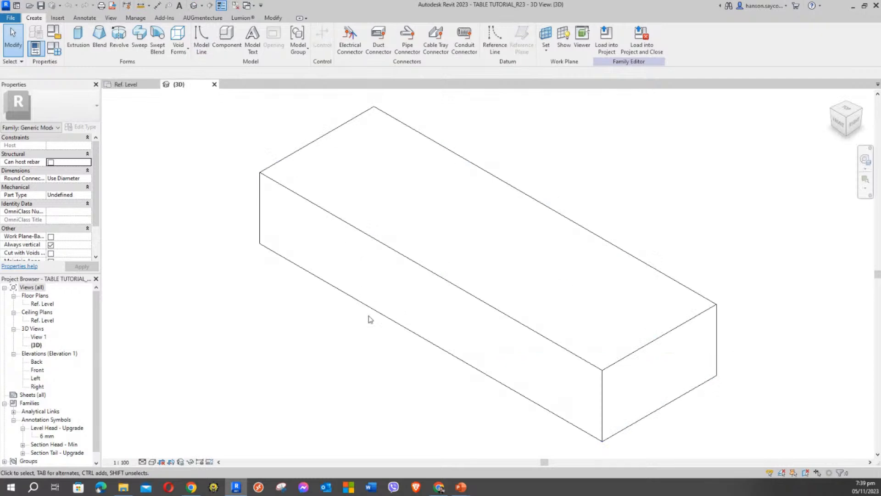
middle_drag(328, 318, 265, 291)
scroll(265, 291, down, 2)
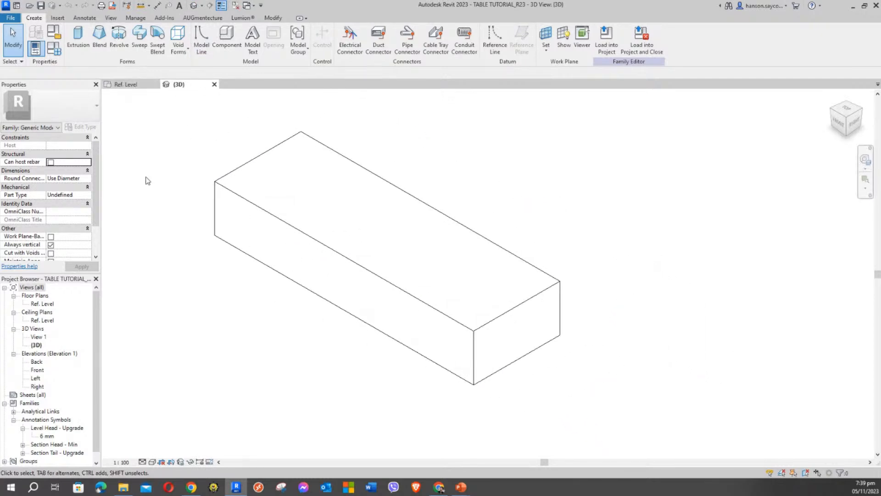
middle_drag(138, 151, 250, 226)
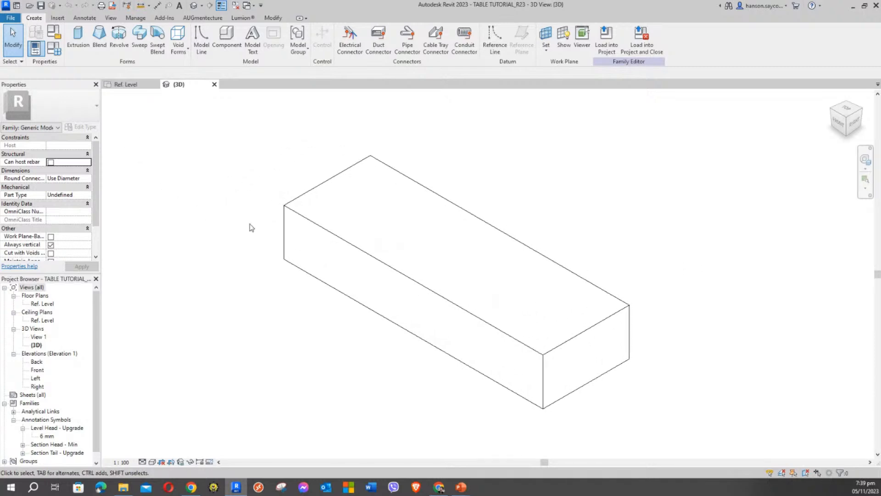
click(53, 47)
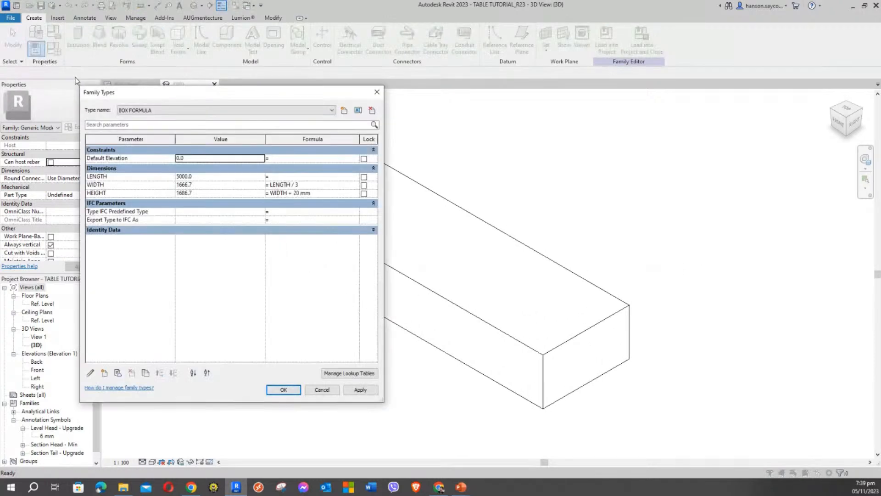
click(164, 112)
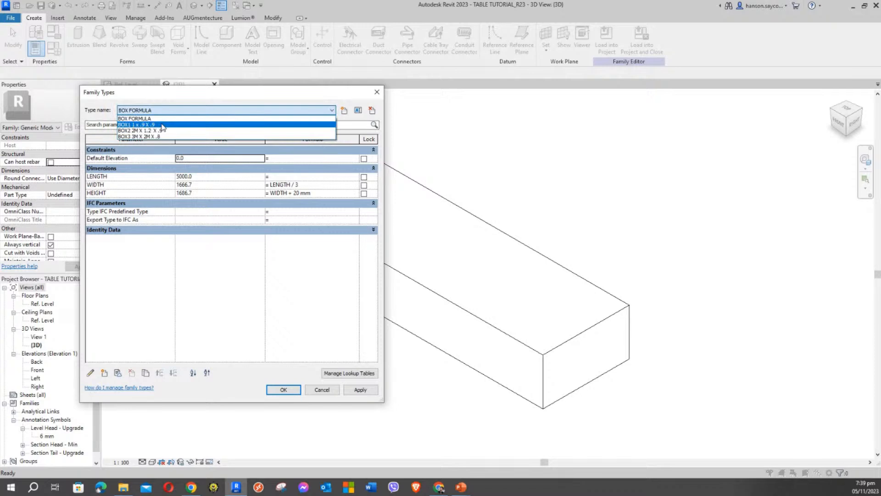
key(Escape)
key(Escape)
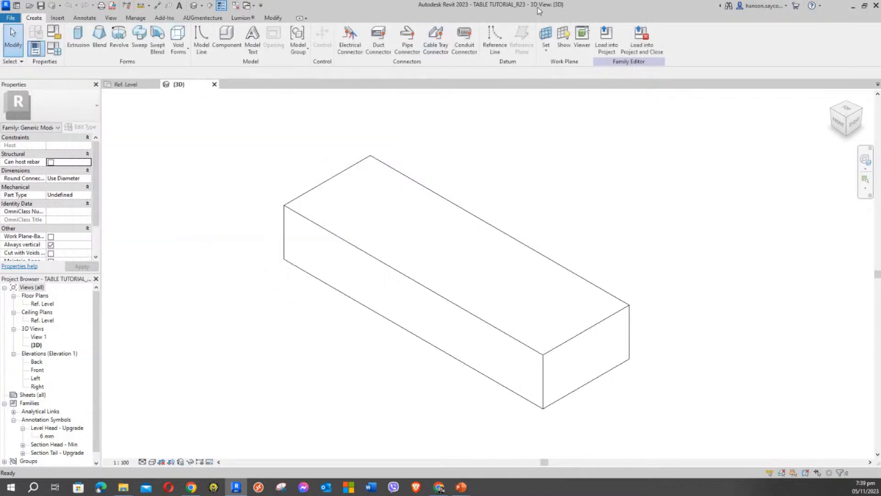
Test the box by applying the family types BOX1 1 x .9 X .9 and BOX2 2M X 1.2 X .9 in turn
click(36, 47)
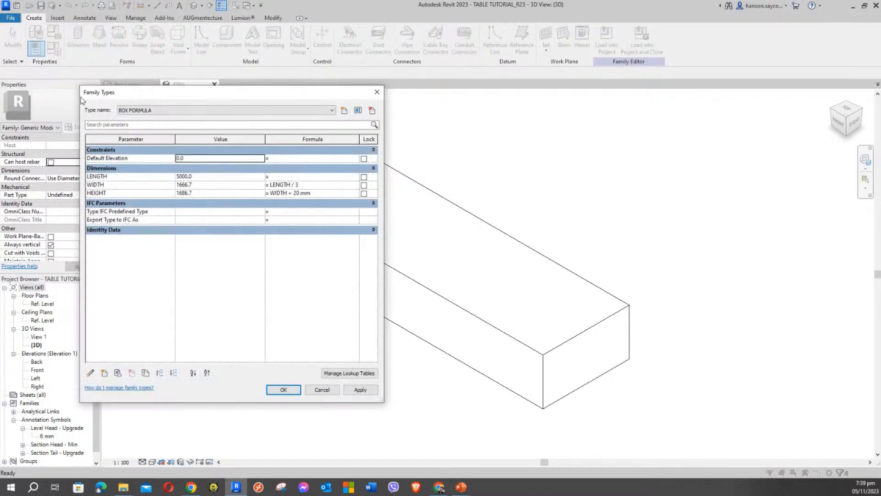
click(160, 111)
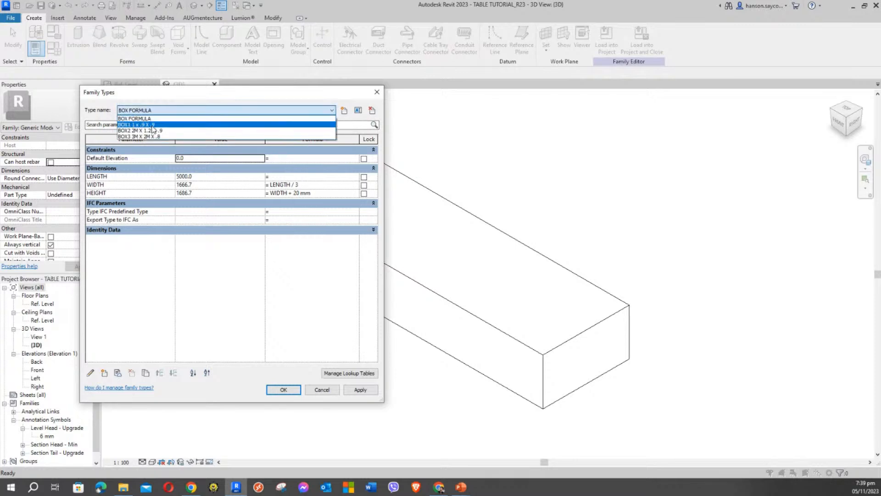
click(152, 125)
click(356, 388)
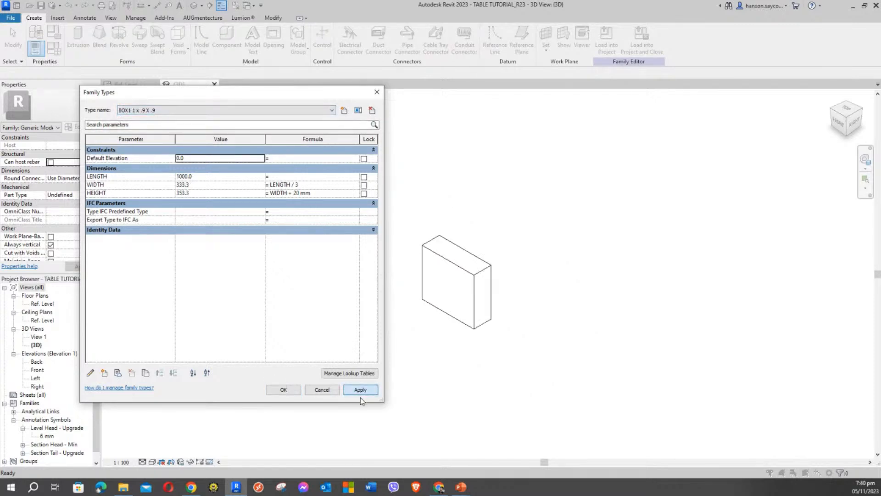
click(205, 110)
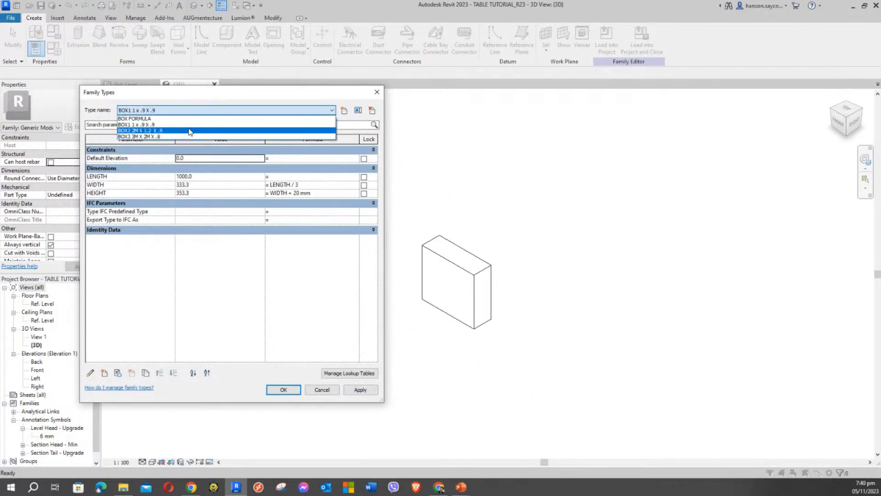
click(191, 133)
click(360, 390)
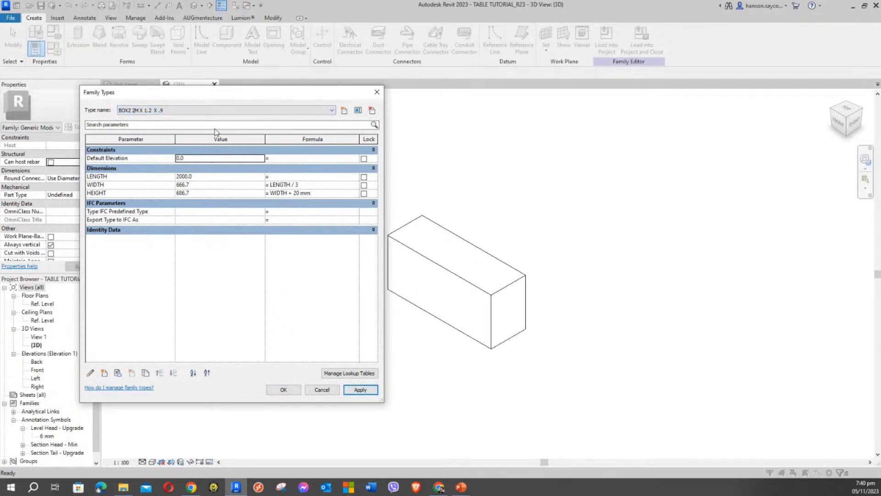
Apply the family type BOX3 3M X 2M X .8 to the box and close the Family Types dialog
click(196, 112)
click(137, 133)
click(358, 390)
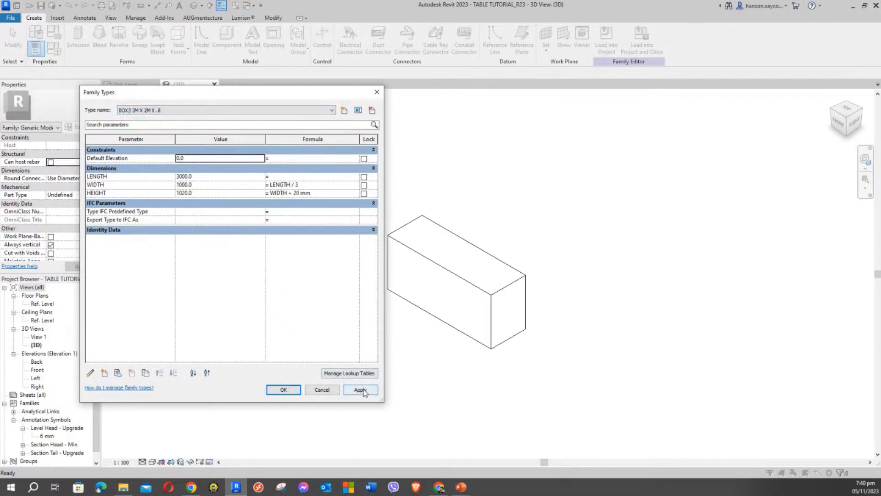
click(285, 391)
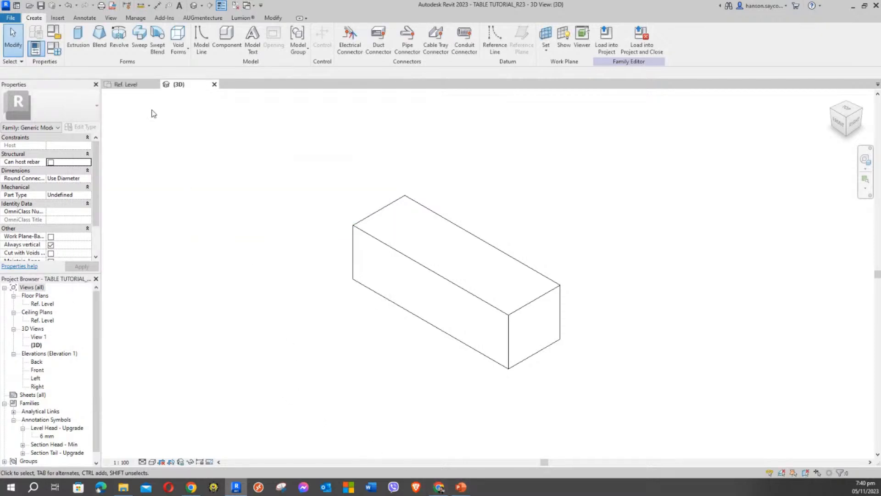
Switch to the Ref. Level plan and locate TABLE TUTORIAL_R23 in the REVIT FAMILY TUTORIAL folder without opening the file
click(130, 87)
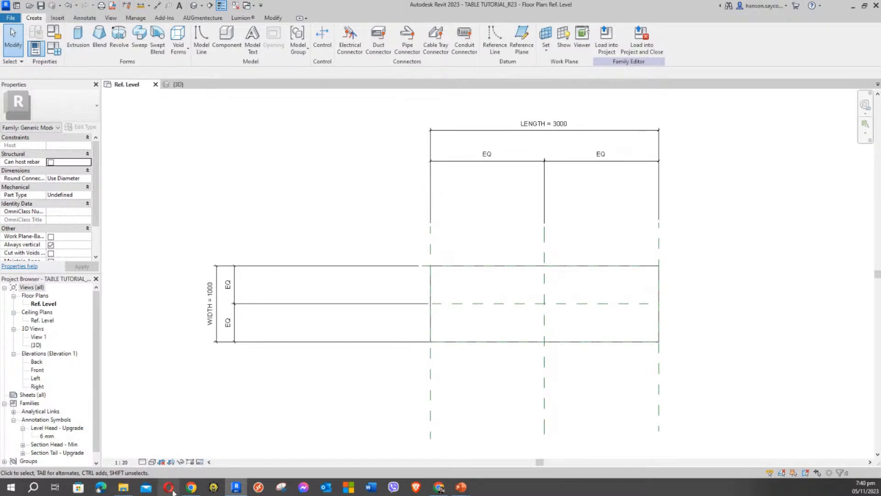
mouse_move(123, 486)
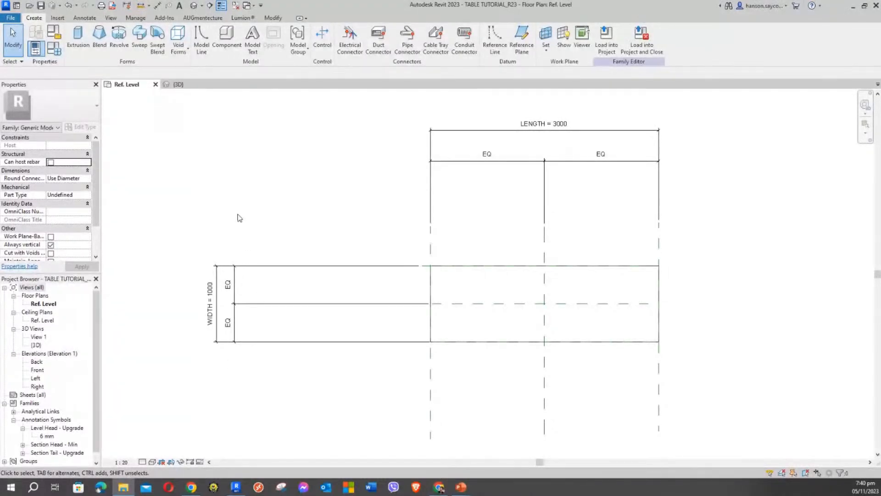
click(238, 214)
click(29, 6)
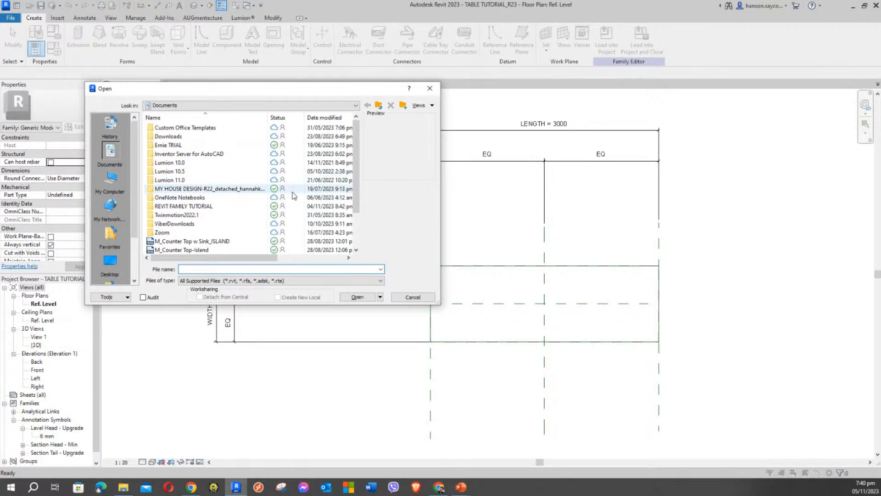
double_click(183, 206)
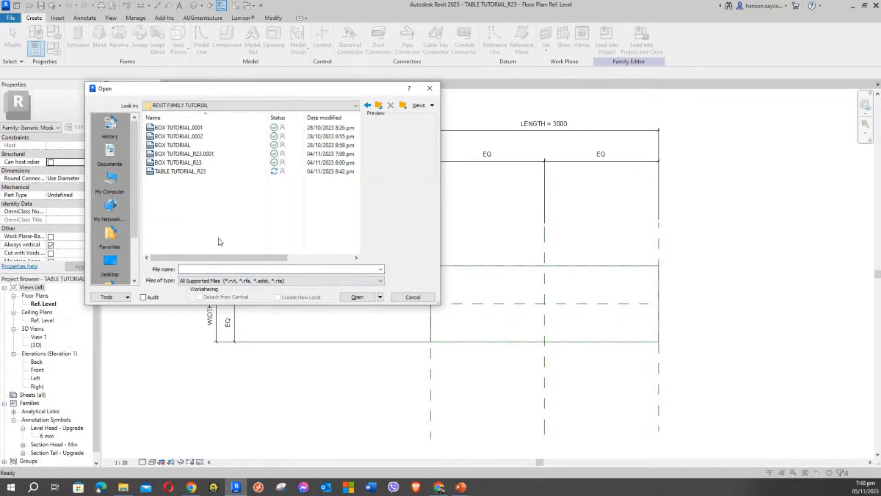
click(190, 172)
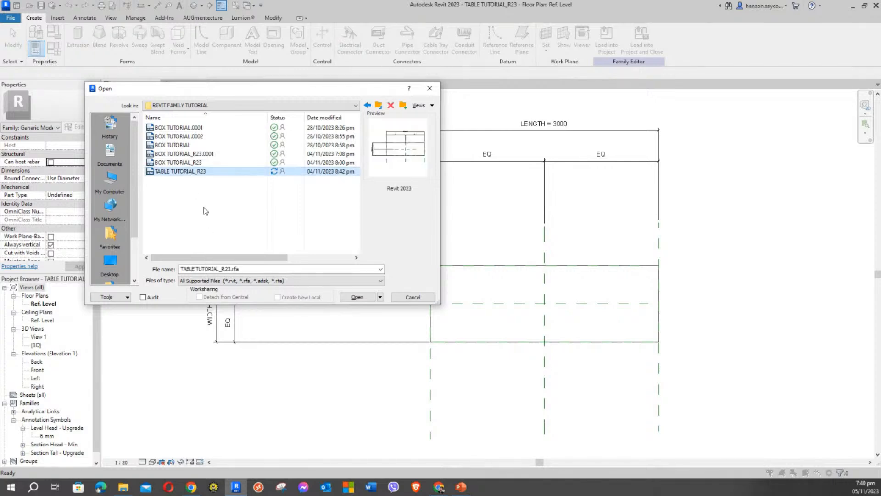
key(alt+Tab)
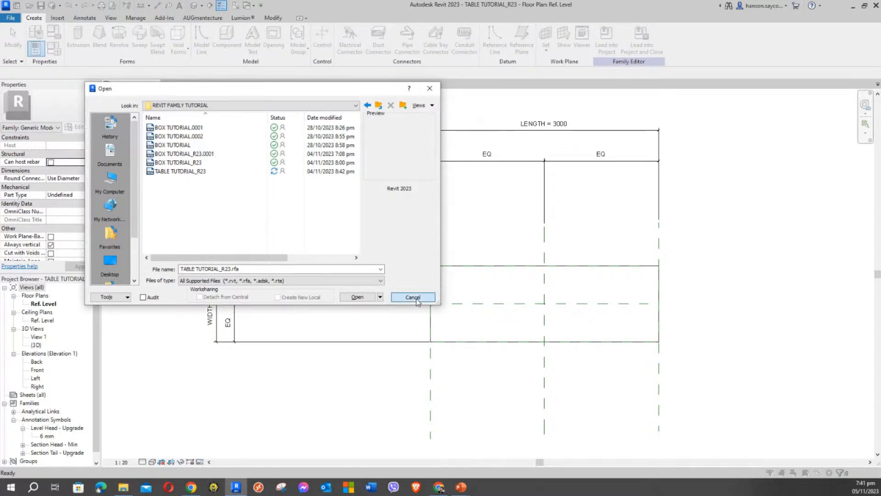
click(413, 296)
middle_drag(298, 184, 282, 168)
middle_drag(454, 208, 431, 226)
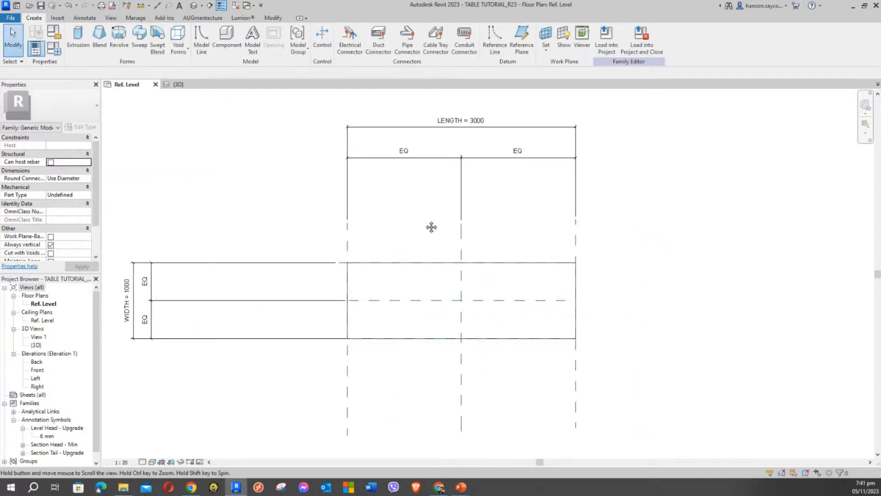
scroll(378, 293, up, 2)
middle_drag(366, 240, 360, 218)
scroll(360, 218, down, 2)
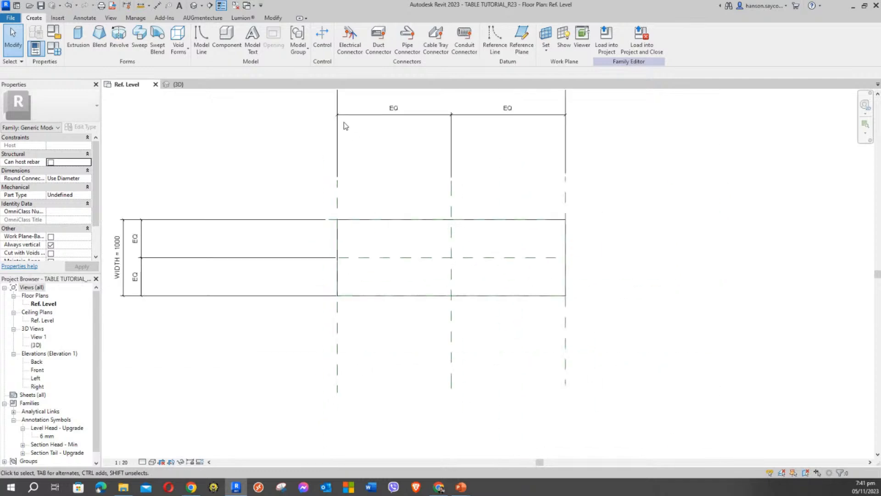
mouse_move(405, 178)
middle_down()
mouse_move(391, 223)
mouse_move(421, 152)
middle_up()
scroll(393, 222, down, 3)
scroll(409, 176, up, 1)
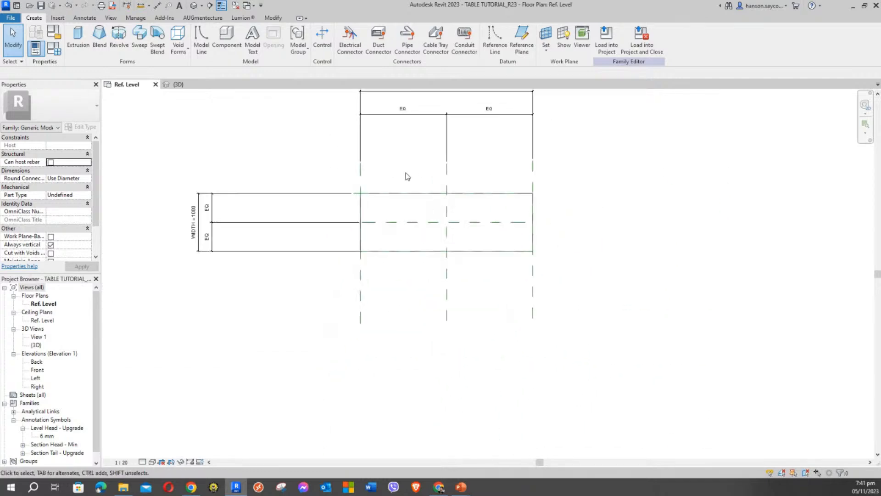
Return to the 3D view and inspect the box from close up
click(178, 85)
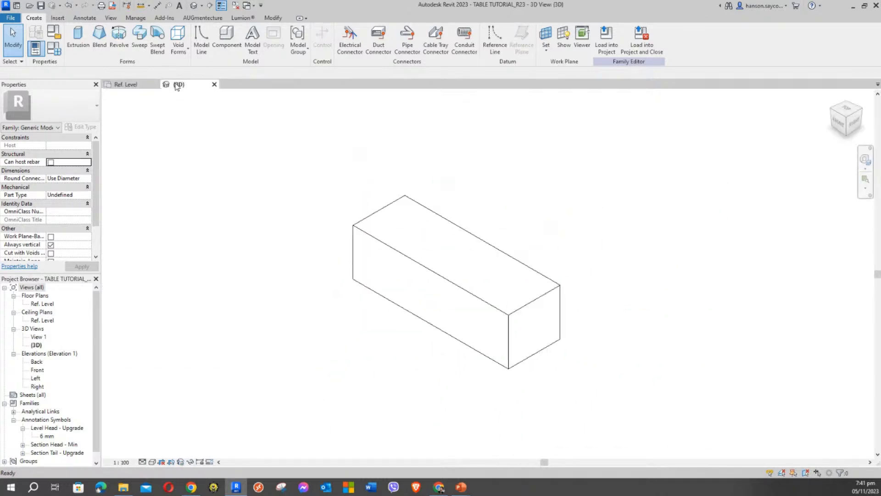
scroll(349, 197, up, 4)
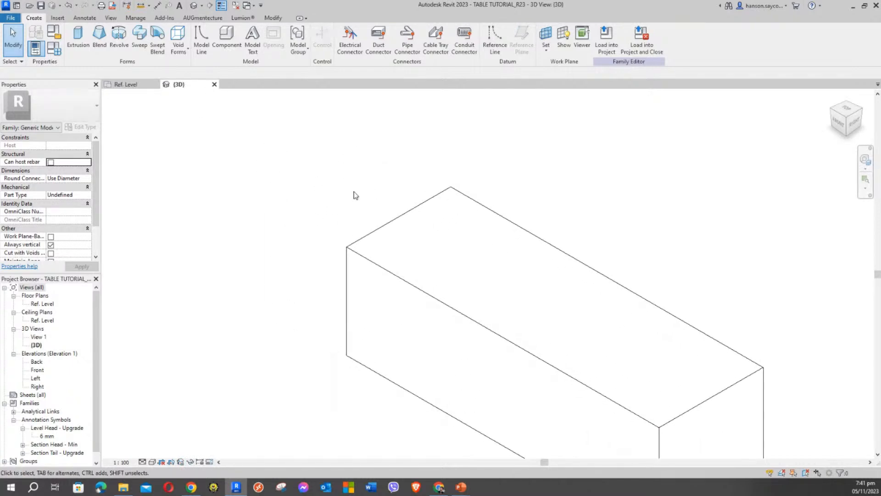
middle_drag(352, 195, 352, 212)
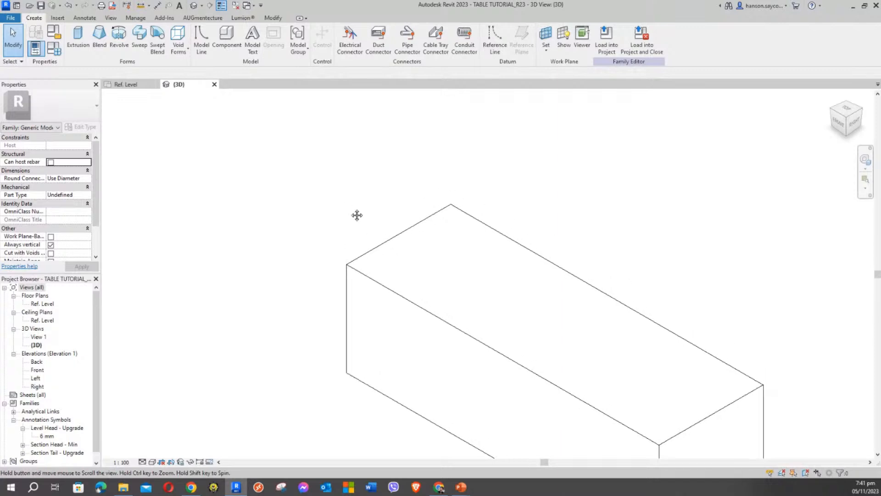
scroll(295, 136, down, 3)
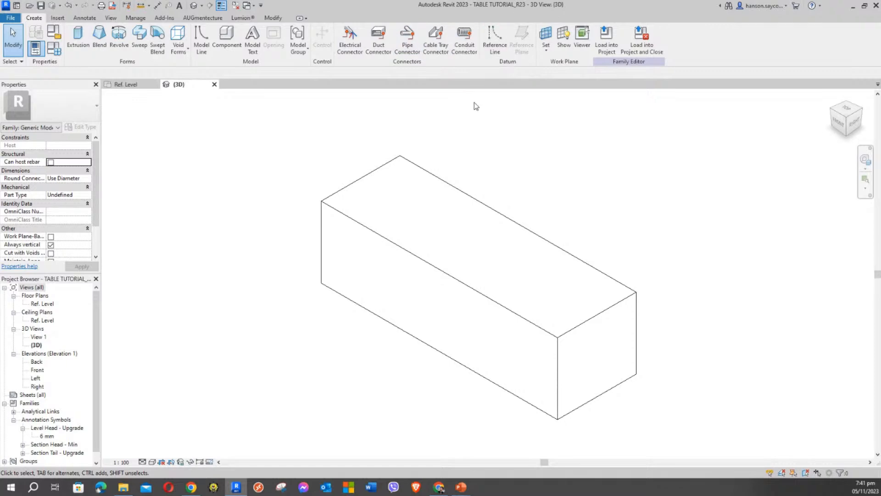
scroll(536, 173, down, 1)
middle_drag(536, 177, 491, 152)
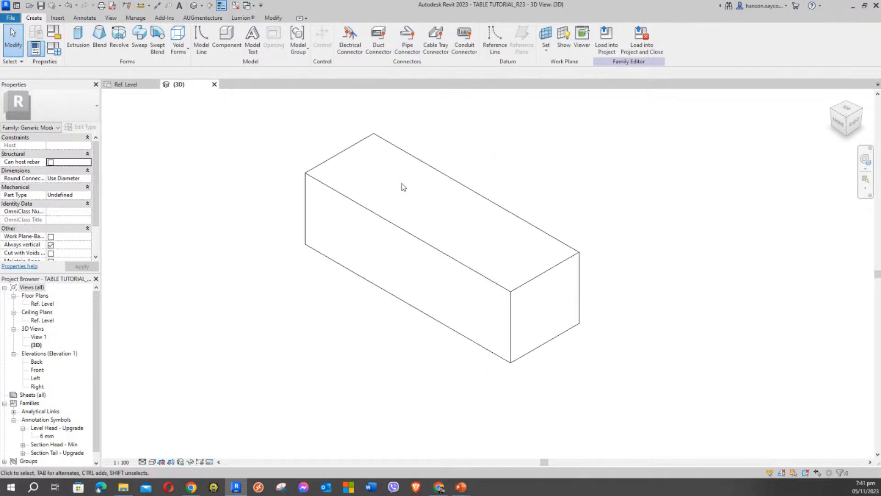
scroll(386, 184, up, 3)
middle_drag(333, 158, 312, 190)
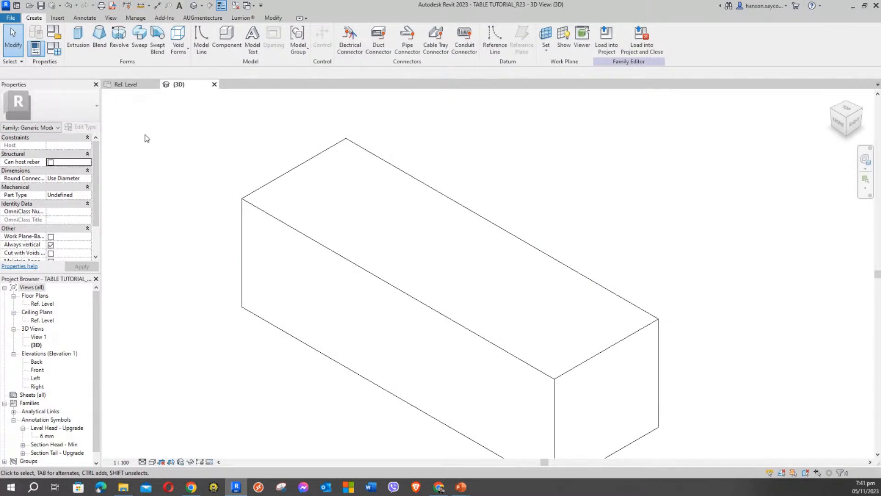
Start a new solid extrusion in the 3D view and display its active work plane beneath the box
click(81, 36)
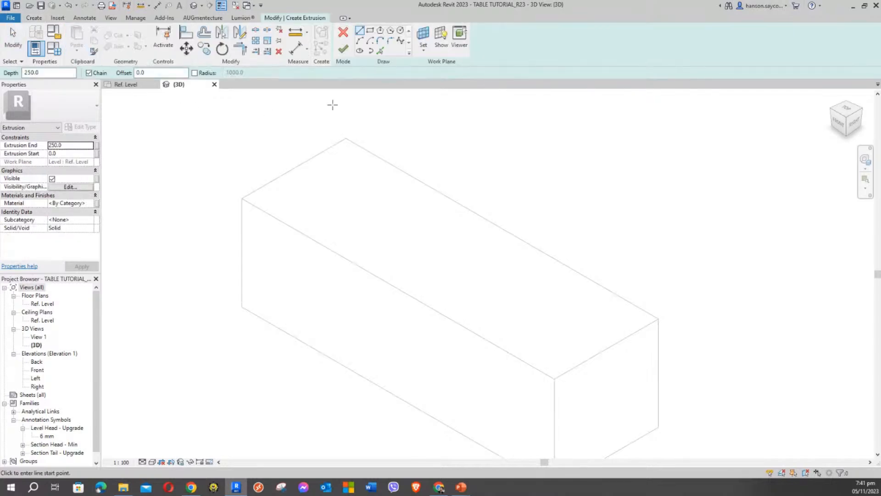
mouse_move(540, 160)
middle_down()
mouse_move(519, 149)
mouse_move(533, 160)
middle_up()
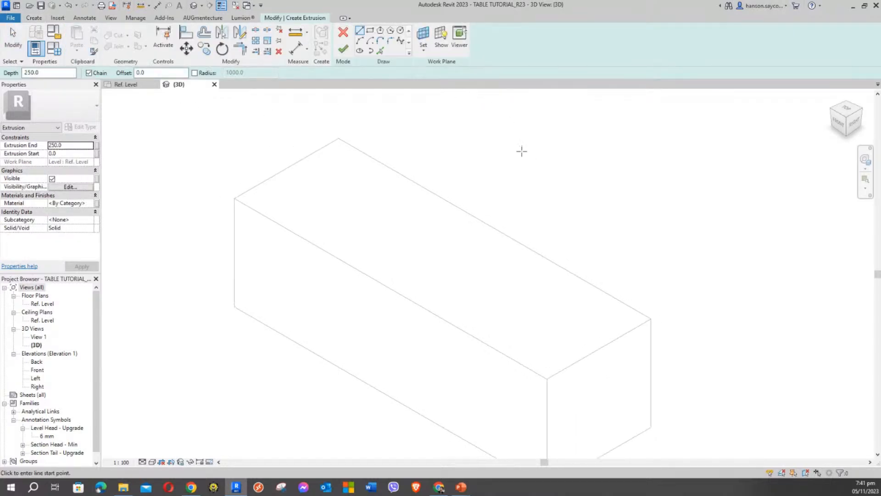
mouse_move(508, 113)
middle_down()
mouse_move(516, 132)
mouse_move(509, 107)
middle_up()
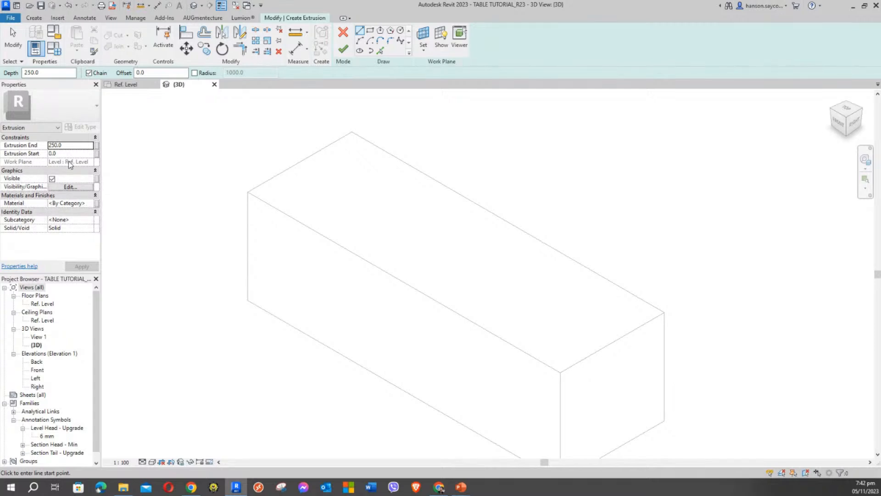
middle_drag(281, 139, 340, 105)
scroll(224, 123, down, 3)
click(441, 44)
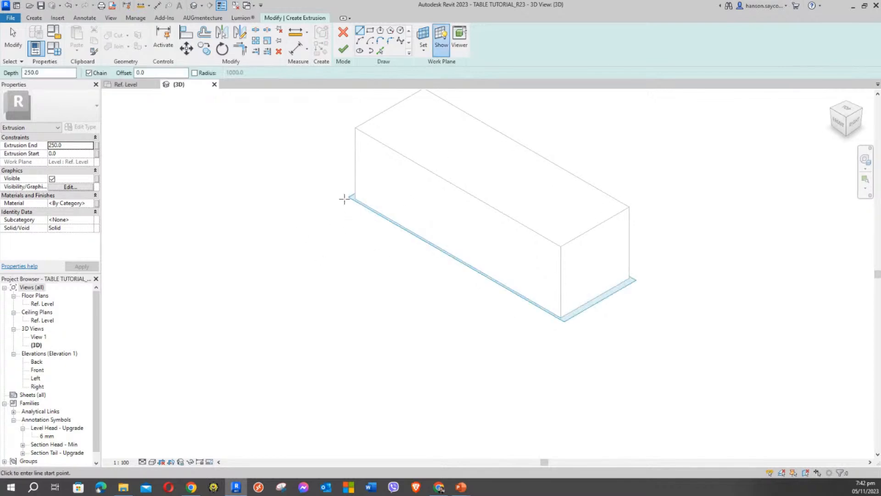
scroll(344, 199, up, 7)
scroll(352, 228, down, 5)
middle_drag(355, 262, 401, 277)
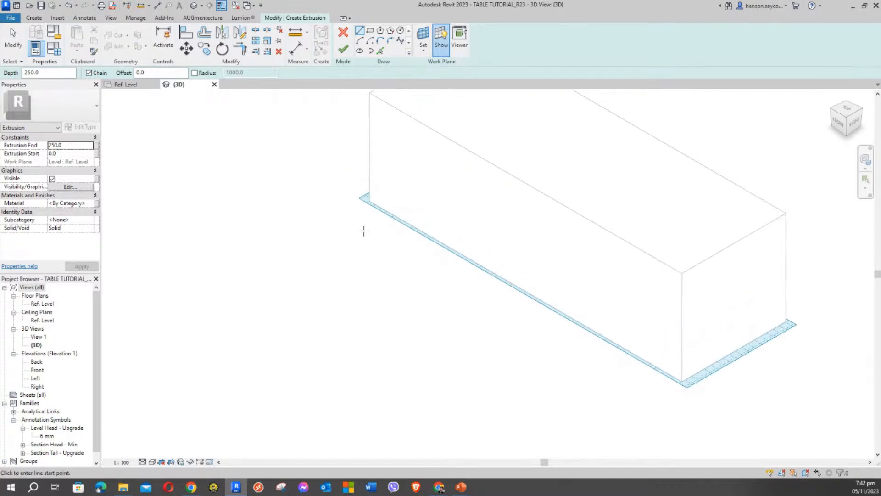
middle_drag(350, 288, 303, 315)
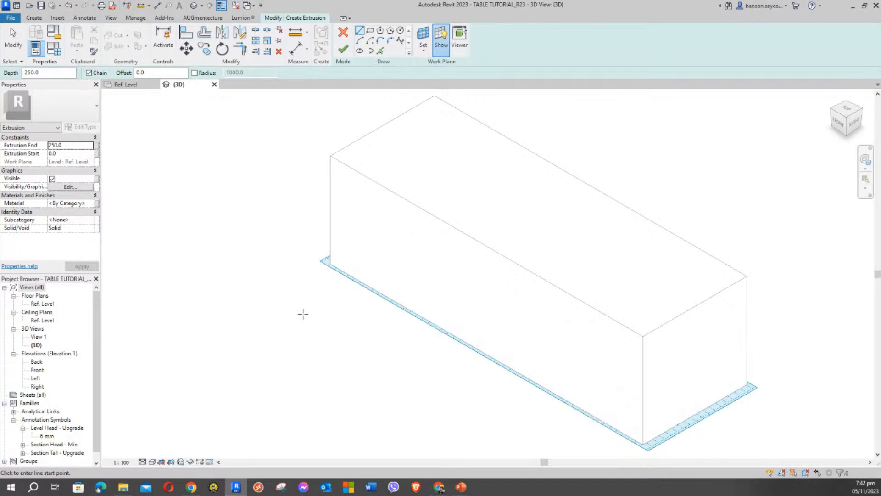
Set the extrusion's work plane to the top face of the box by picking that plane
middle_drag(277, 222, 253, 264)
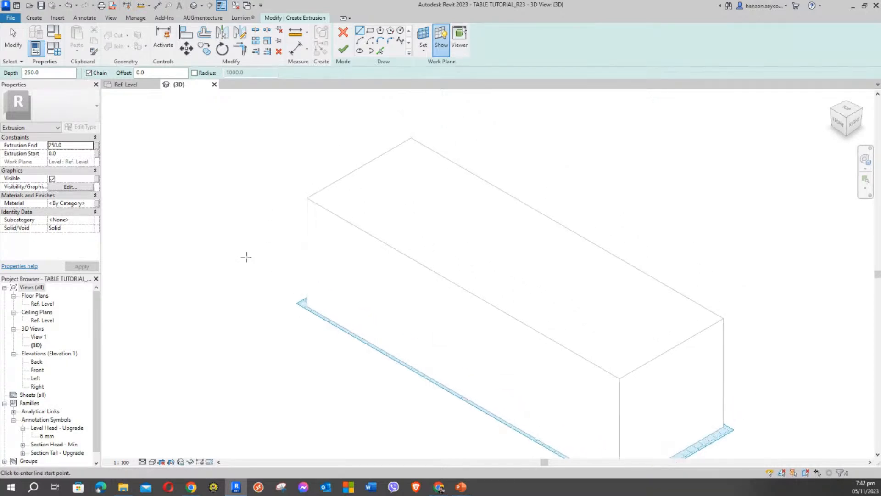
click(423, 37)
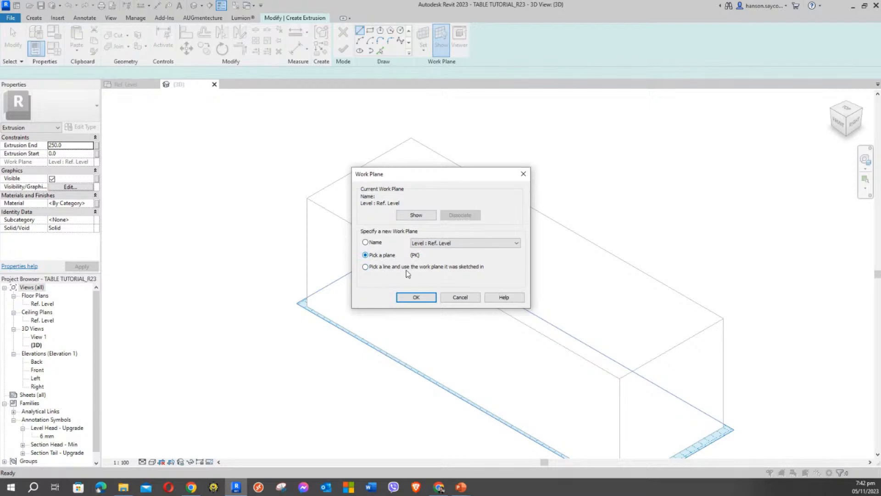
click(415, 297)
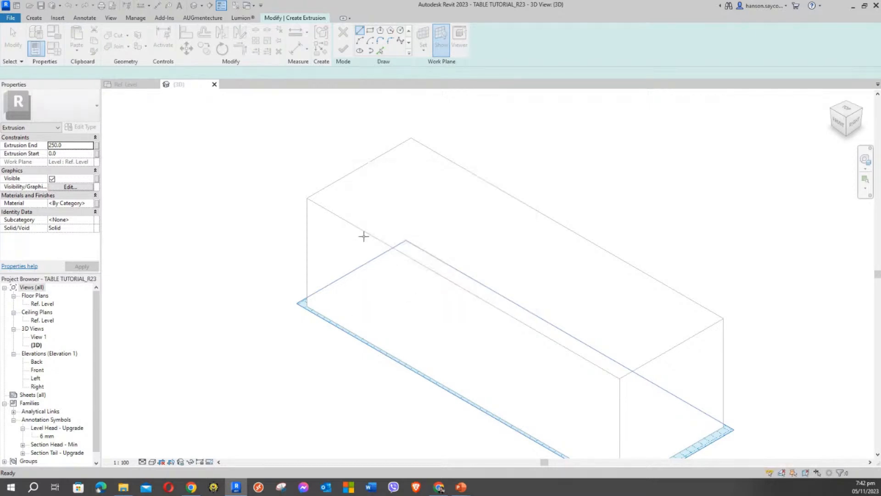
click(335, 182)
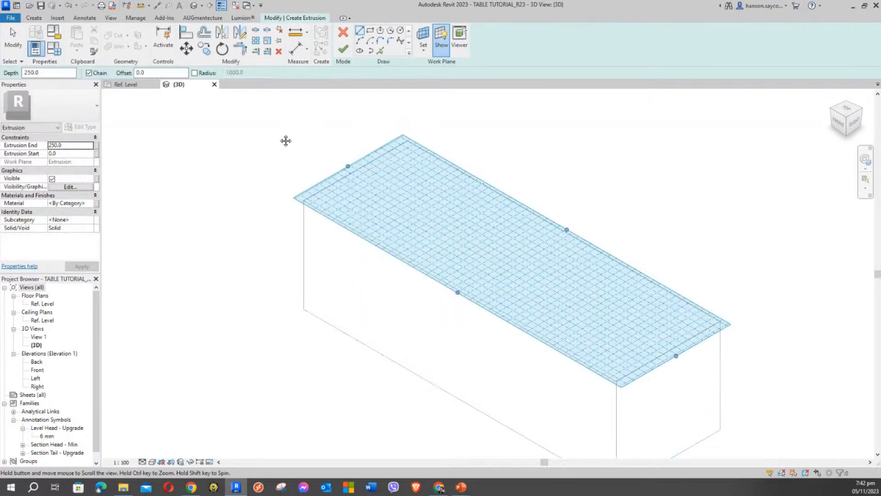
Stretch the work plane grid outward on its four sides so it extends beyond the box's top face
middle_drag(285, 141, 222, 171)
drag(359, 317, 266, 369)
drag(584, 206, 609, 190)
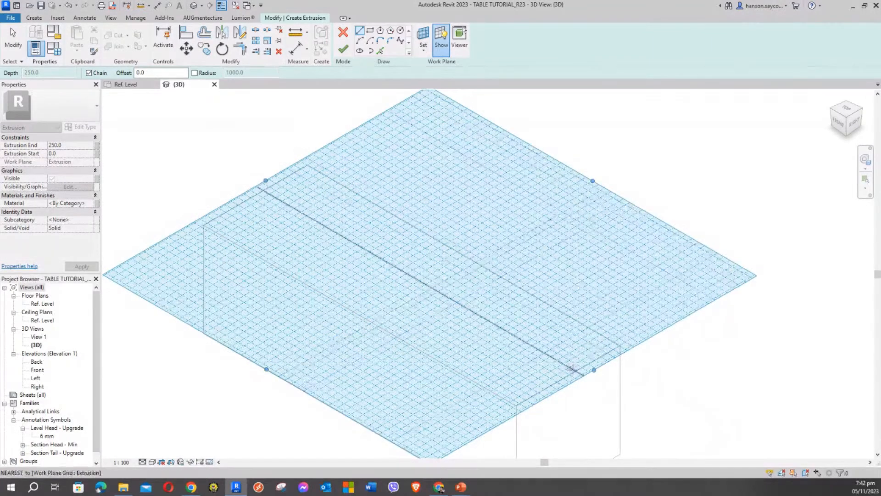
drag(593, 370, 635, 394)
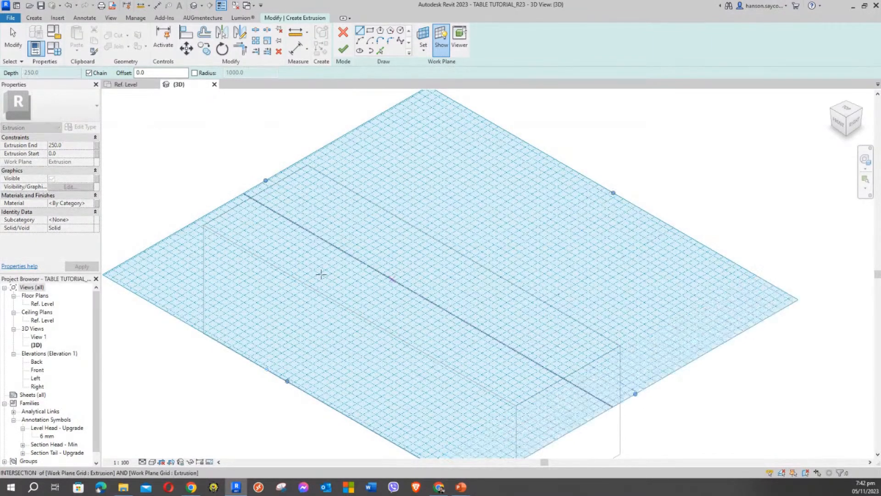
drag(265, 180, 210, 145)
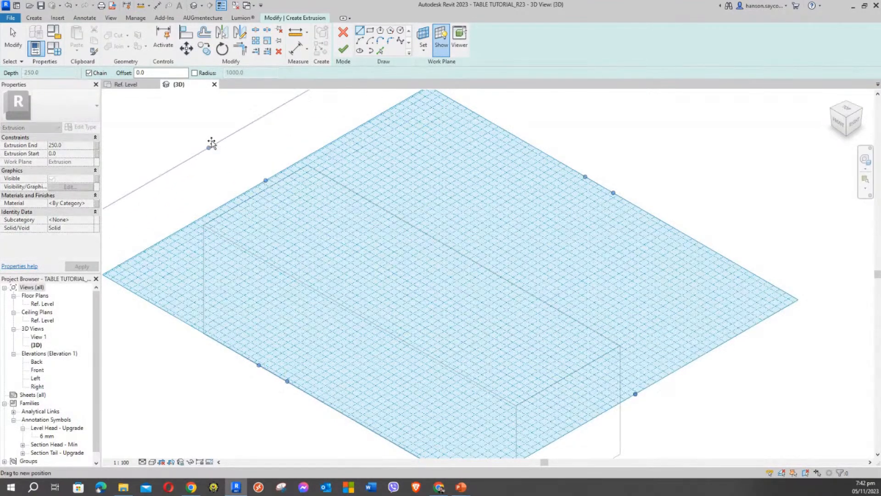
scroll(312, 228, down, 2)
mouse_move(322, 237)
shift+middle_down()
mouse_move(307, 164)
mouse_move(340, 146)
mouse_move(364, 272)
shift+middle_up()
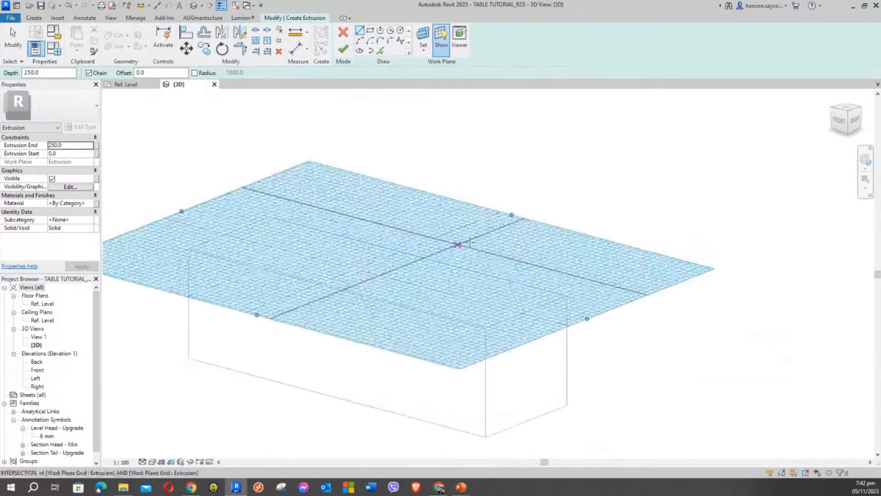
middle_drag(454, 142, 462, 141)
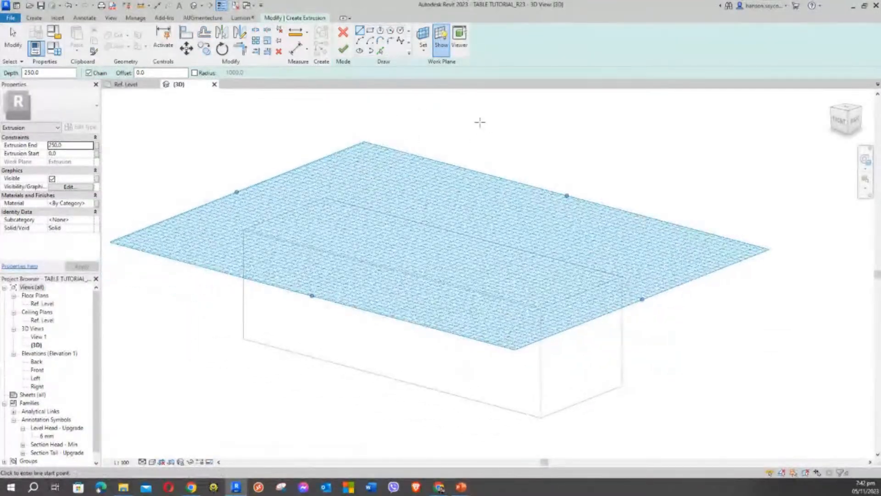
middle_drag(488, 125, 503, 173)
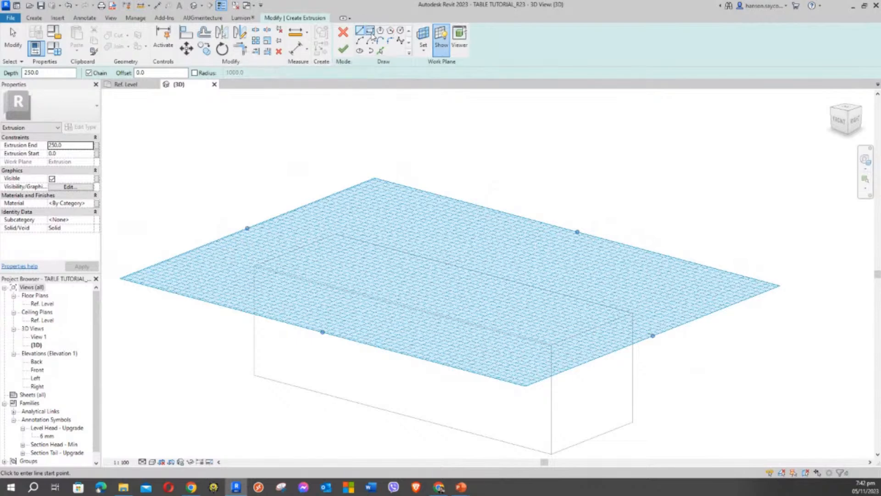
click(371, 33)
scroll(436, 224, up, 1)
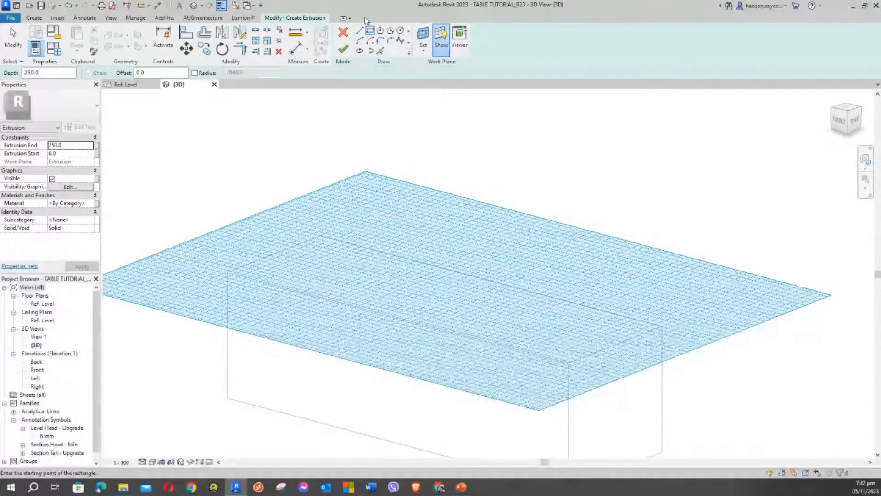
click(163, 17)
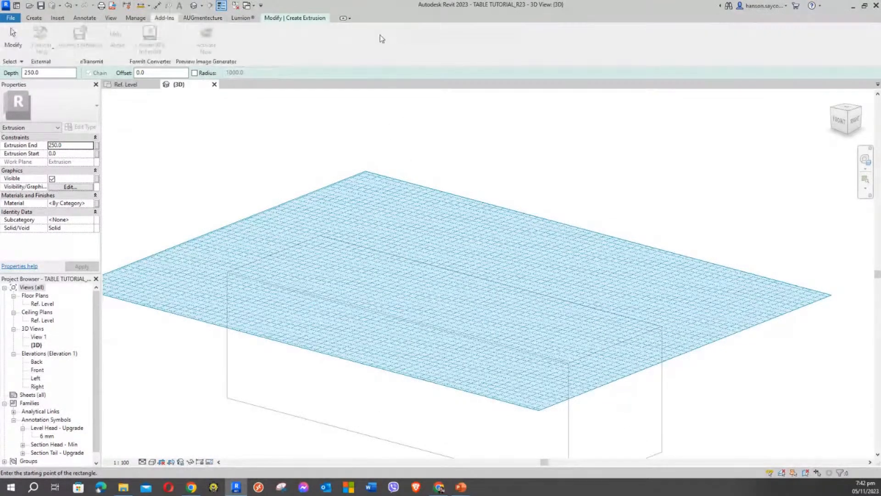
click(36, 17)
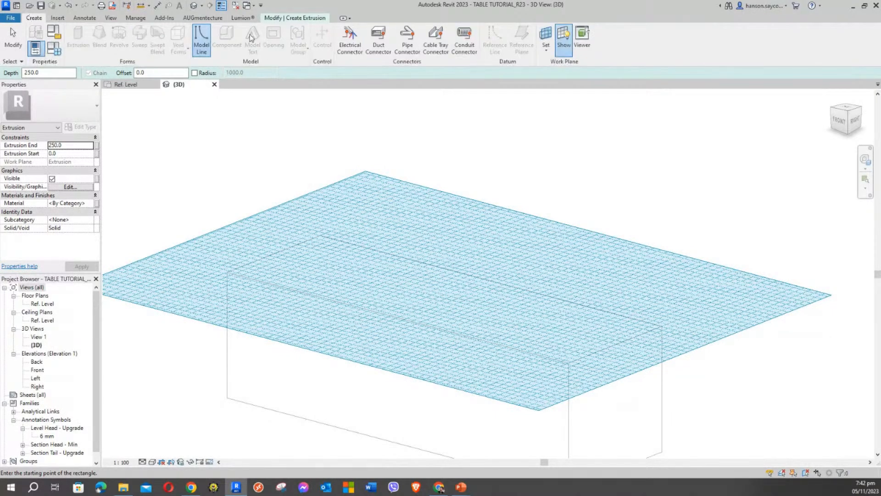
click(275, 18)
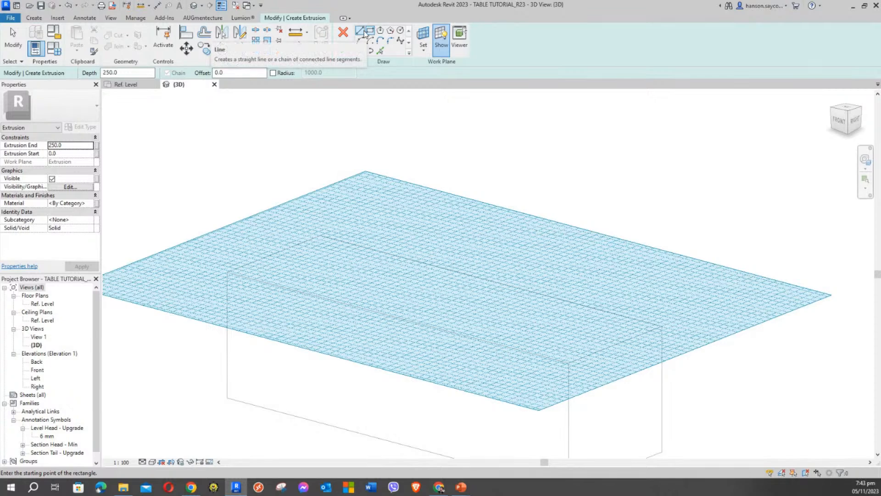
click(361, 34)
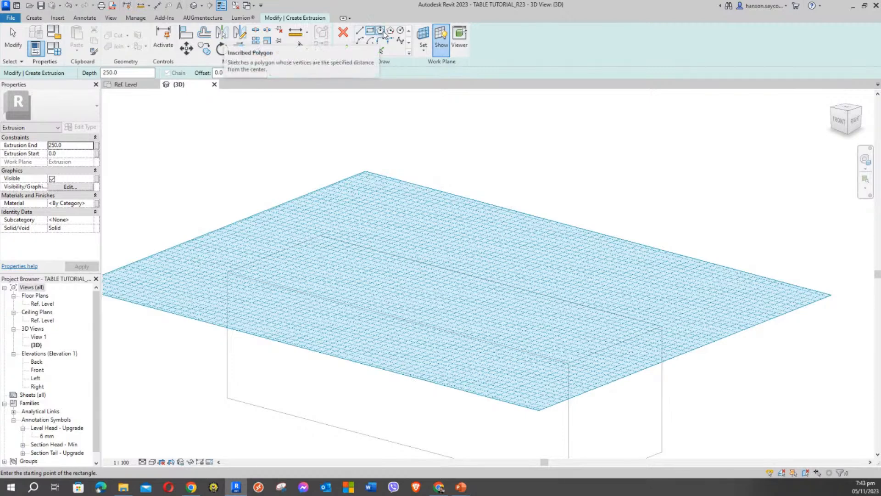
Sketch a circle with a radius of about 228 mm on the box's top work plane
click(400, 31)
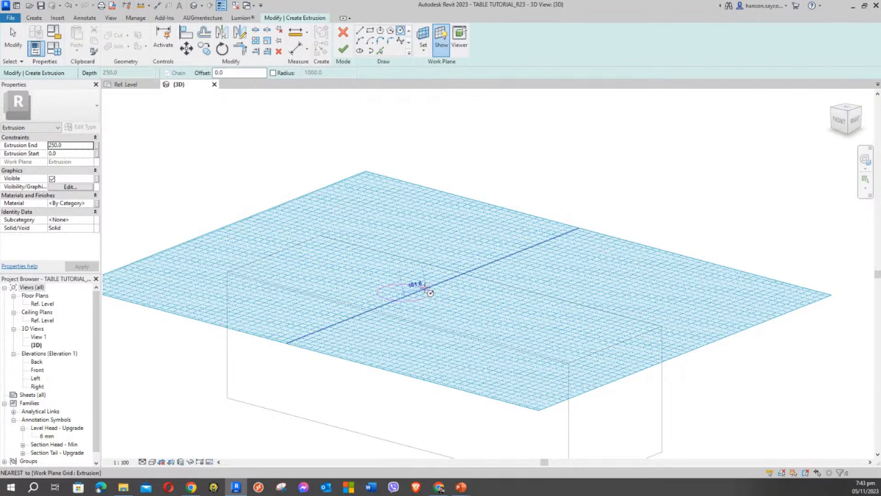
scroll(425, 289, up, 3)
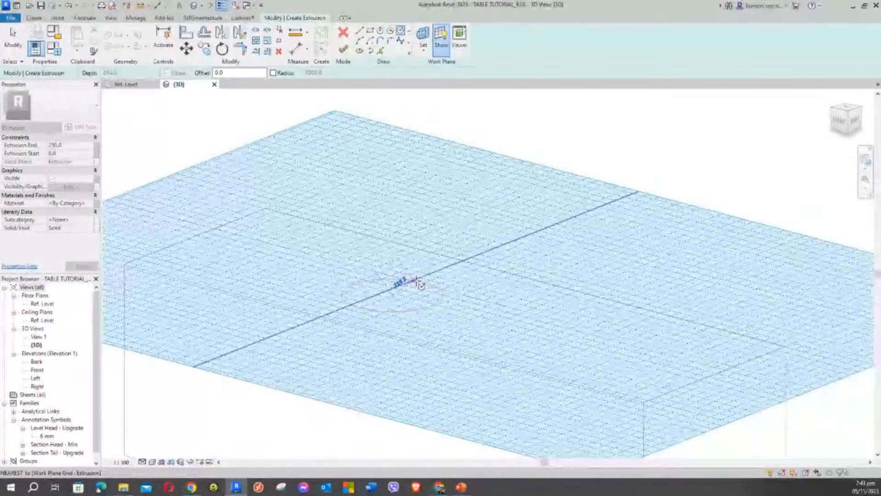
click(416, 281)
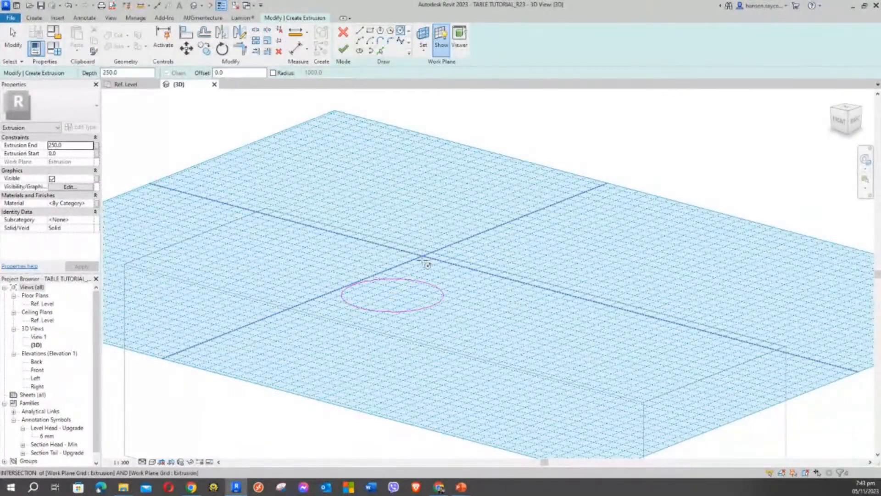
key(Escape)
key(Escape)
click(394, 278)
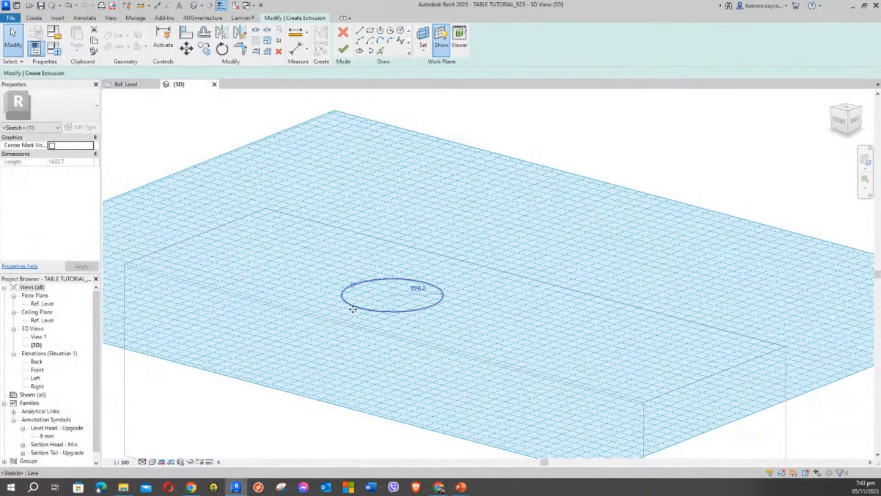
middle_drag(352, 309, 393, 262)
click(430, 271)
click(429, 266)
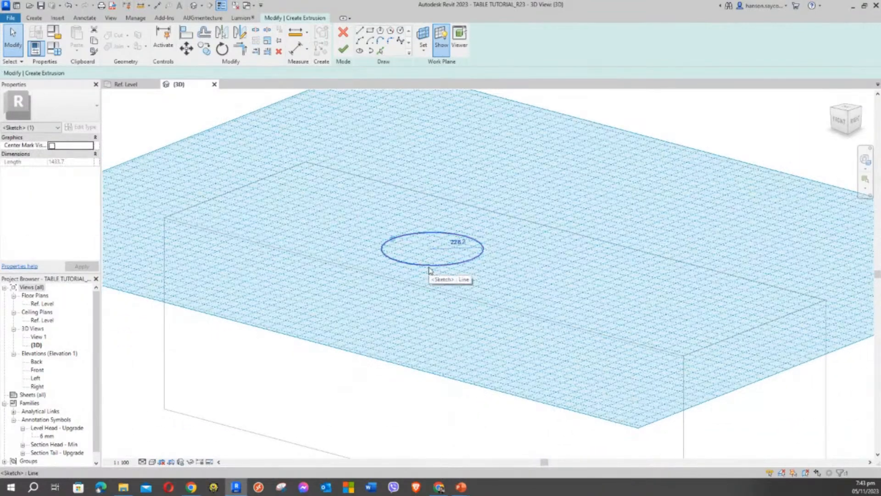
click(110, 143)
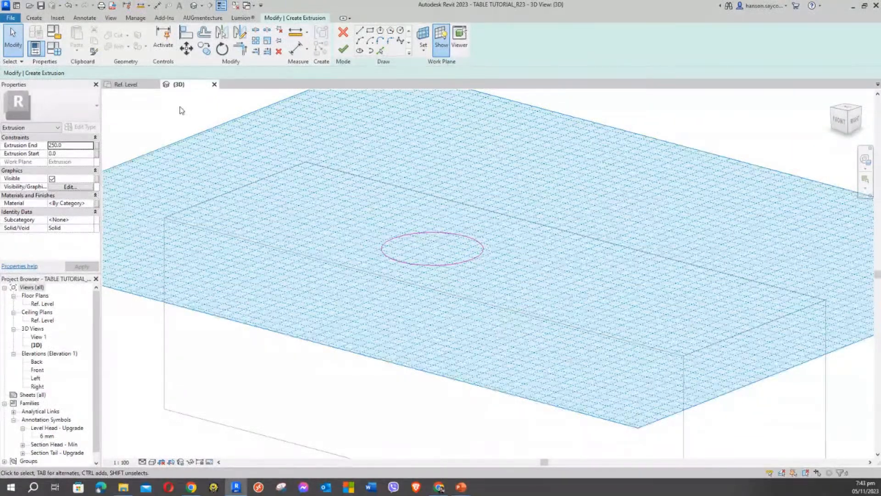
Set the extrusion end to 500 and finish the circular extrusion on top of the box
click(74, 145)
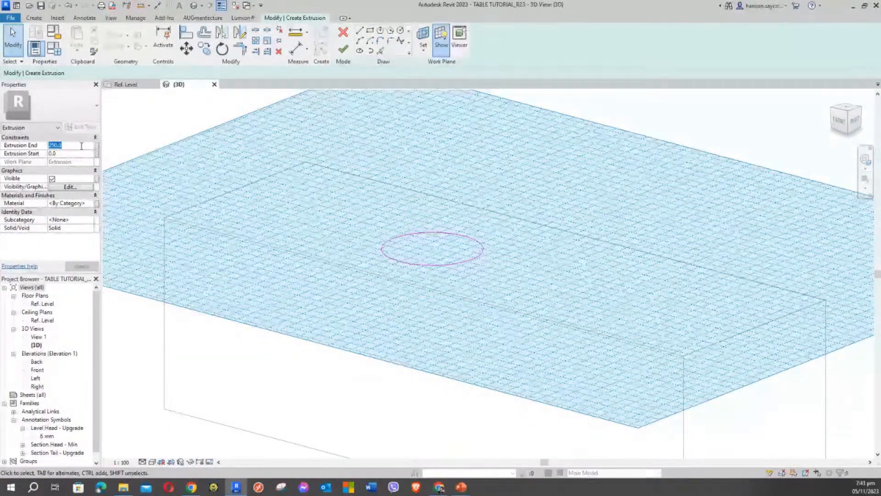
text(500)
click(81, 266)
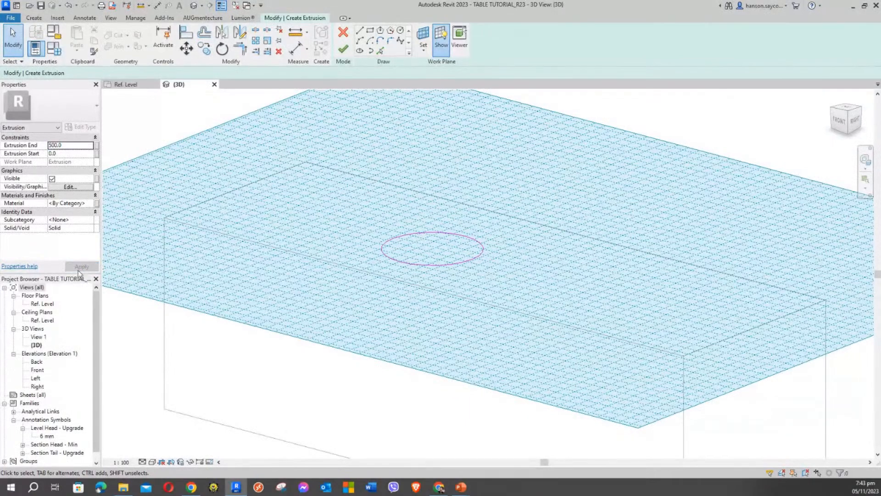
click(343, 49)
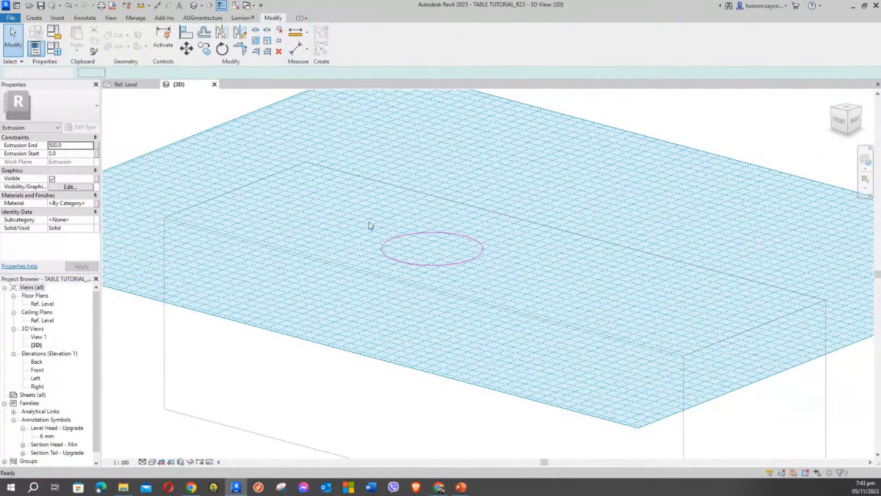
scroll(369, 222, down, 3)
click(507, 152)
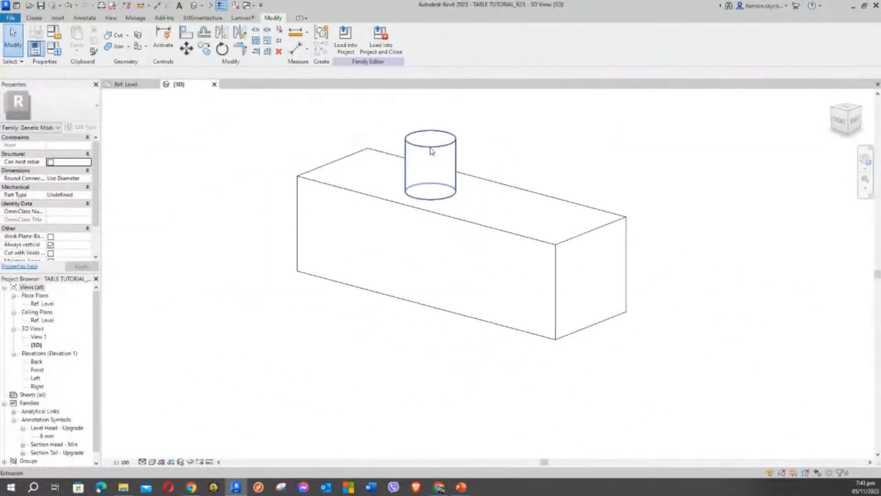
Stretch the top of the cylinder upward to a height of about 664 mm
click(438, 160)
middle_drag(539, 139, 536, 184)
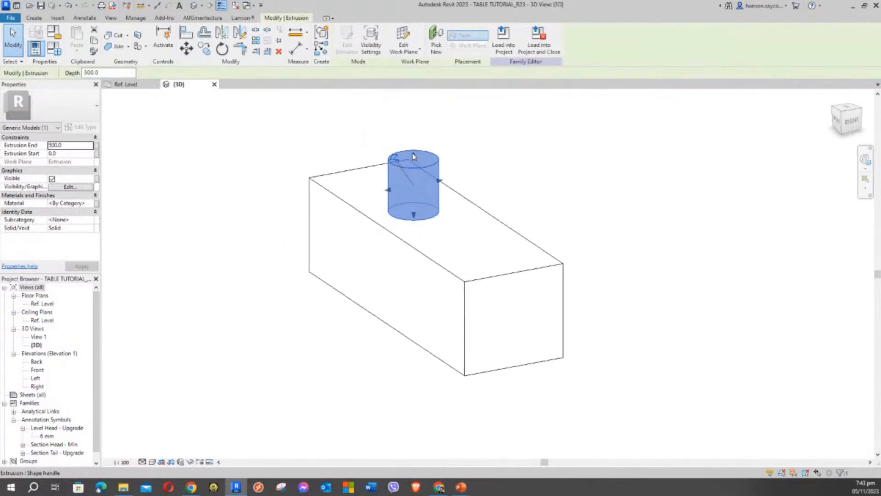
drag(403, 159, 403, 138)
shift+middle_drag(456, 177, 508, 234)
click(472, 141)
click(413, 153)
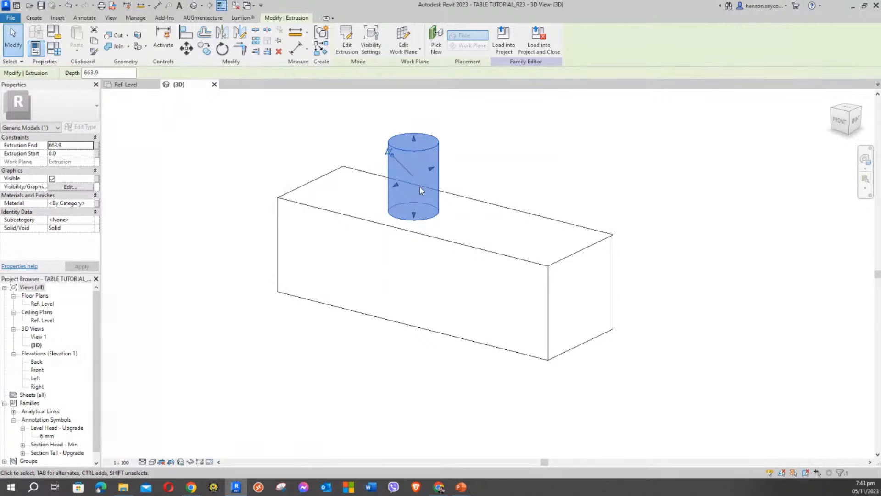
Edit the cylinder's extrusion sketch and delete its circle
click(346, 42)
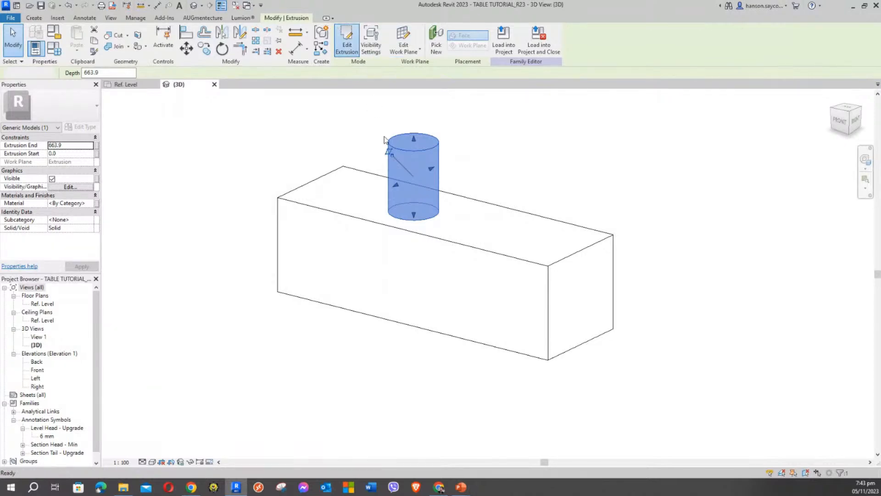
click(462, 260)
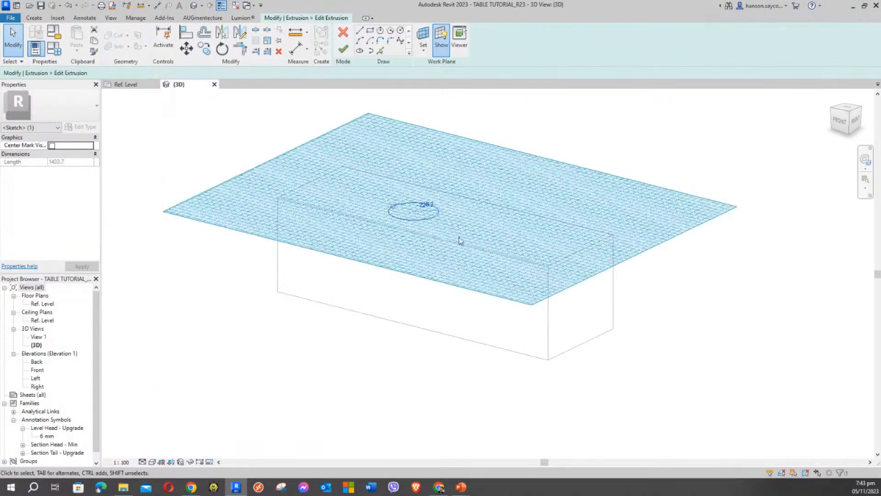
key(Delete)
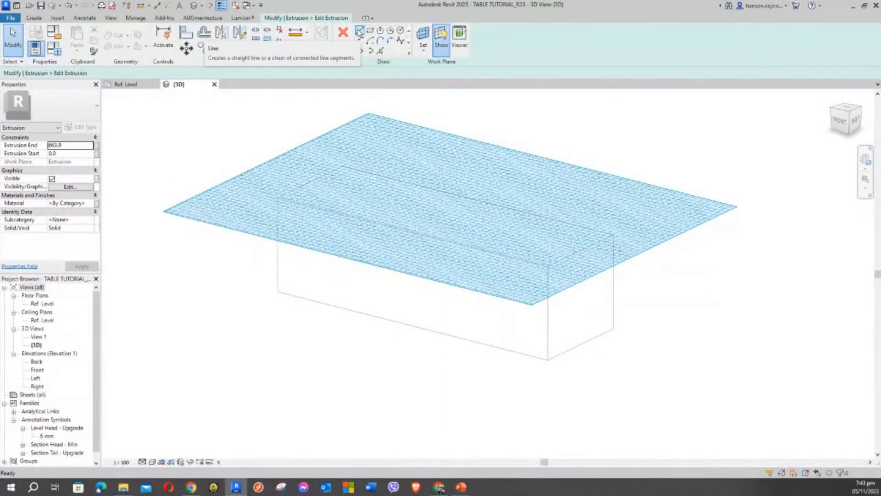
Sketch a closed, irregular seven-sided outline from straight lines on the box's top work plane
click(359, 31)
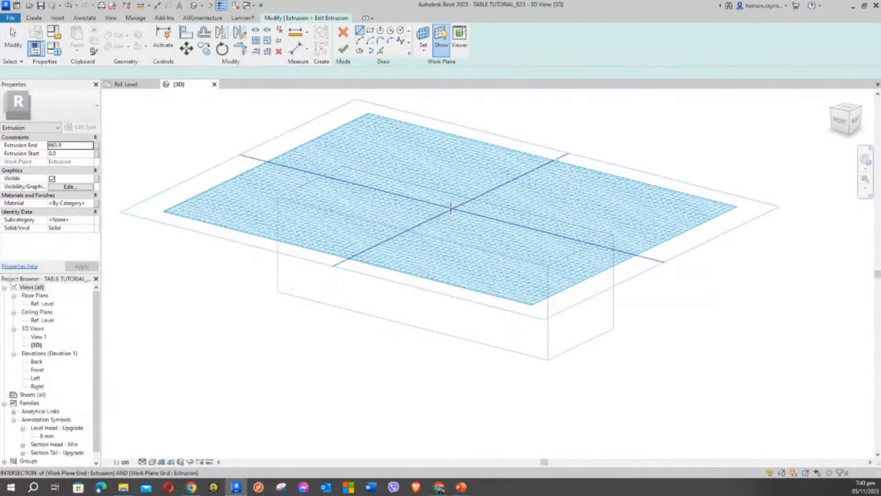
scroll(412, 198, up, 2)
click(414, 199)
scroll(406, 198, up, 2)
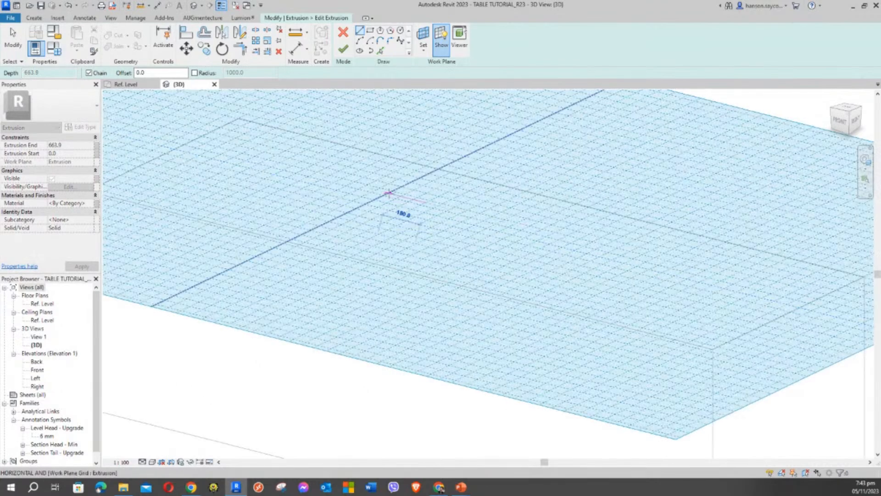
click(388, 194)
click(376, 208)
click(402, 233)
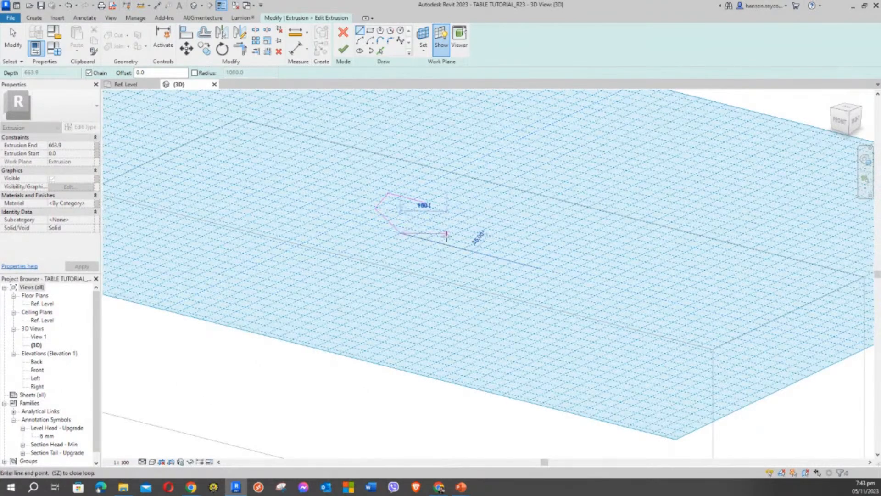
click(451, 231)
click(458, 210)
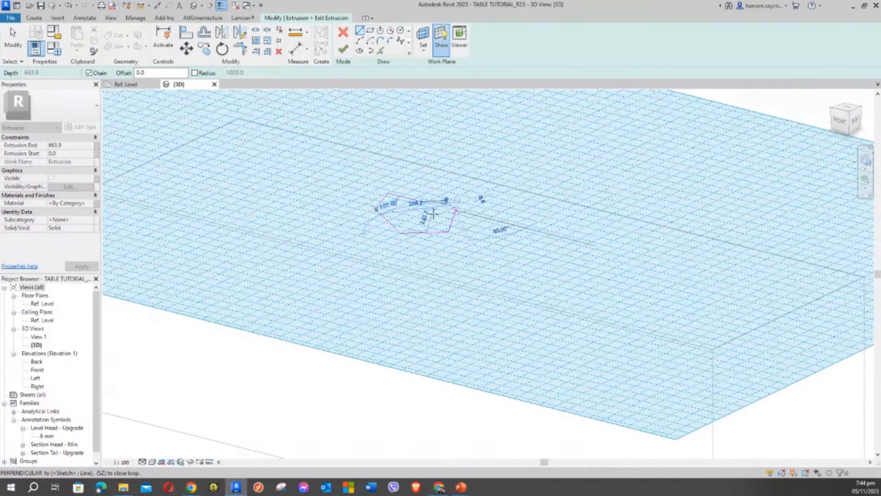
scroll(439, 213, up, 3)
click(417, 210)
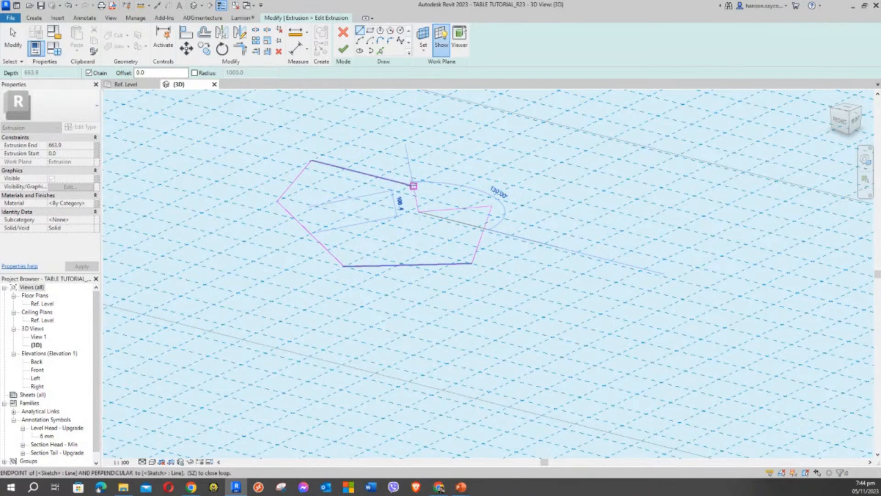
click(411, 185)
key(Escape)
key(Escape)
Finish the edited sketch to rebuild the extrusion from the seven-sided outline, and view the solid from several angles
mouse_move(378, 181)
shift+middle_down()
mouse_move(385, 224)
mouse_move(354, 167)
mouse_move(334, 242)
shift+middle_up()
click(343, 49)
scroll(356, 155, down, 1)
click(418, 171)
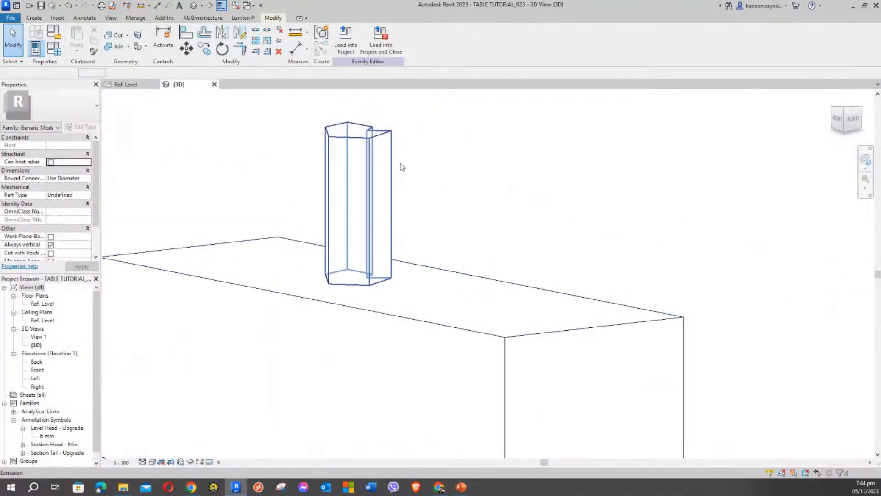
click(397, 162)
shift+middle_drag(487, 196, 549, 308)
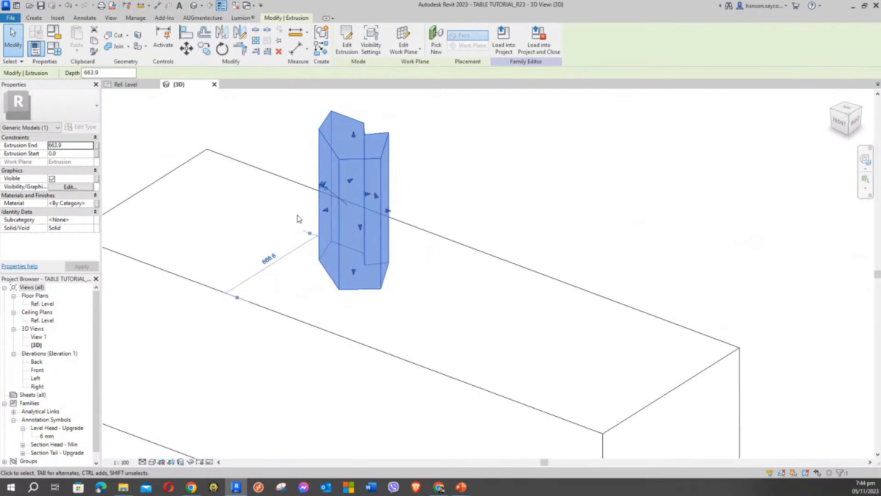
click(401, 169)
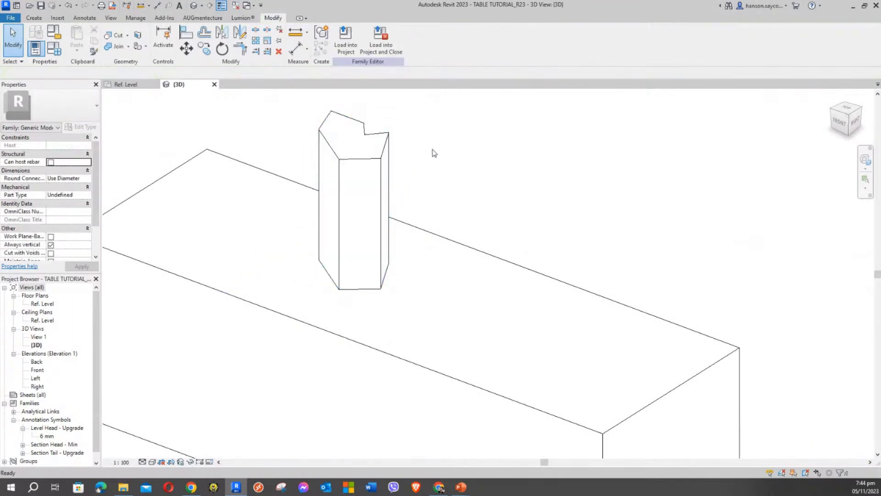
Lower the top of the seven-sided extrusion to a height of about 334 mm
click(379, 136)
shift+middle_drag(379, 136, 426, 192)
scroll(425, 188, up, 2)
drag(320, 107, 328, 210)
shift+middle_drag(365, 292, 410, 168)
click(444, 219)
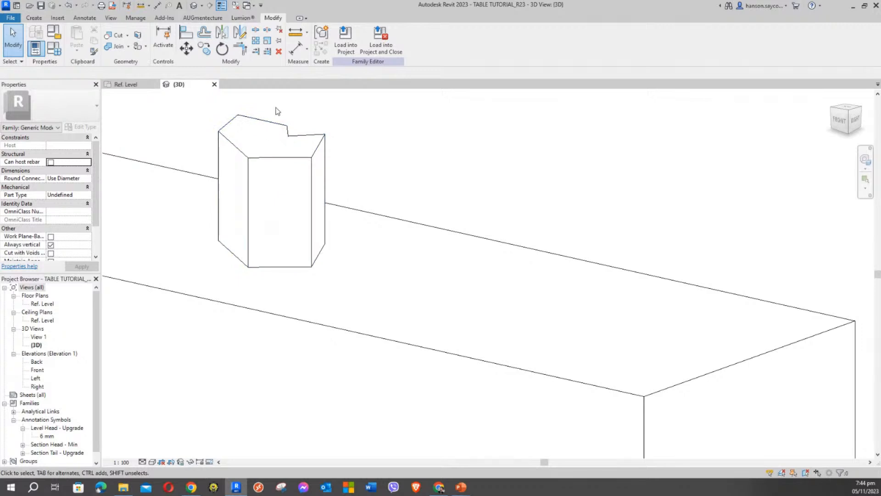
scroll(498, 168, down, 2)
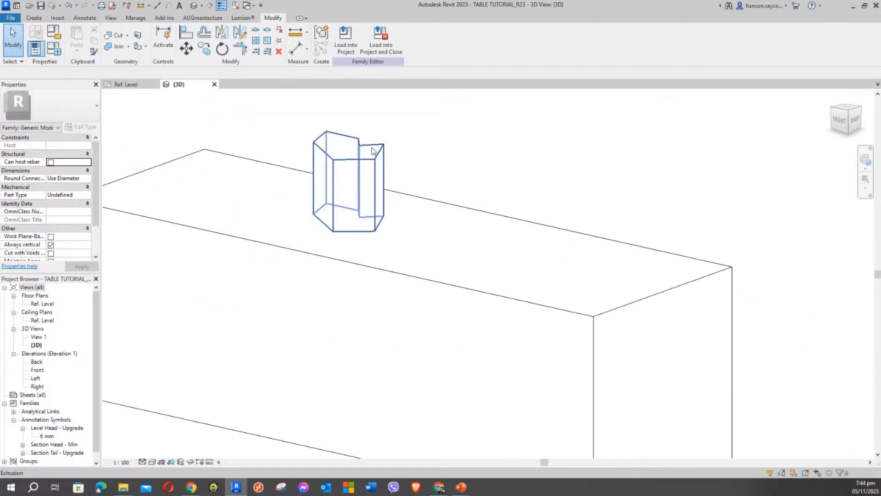
Move the seven-sided extrusion along the box's top face toward the box's left end
click(373, 151)
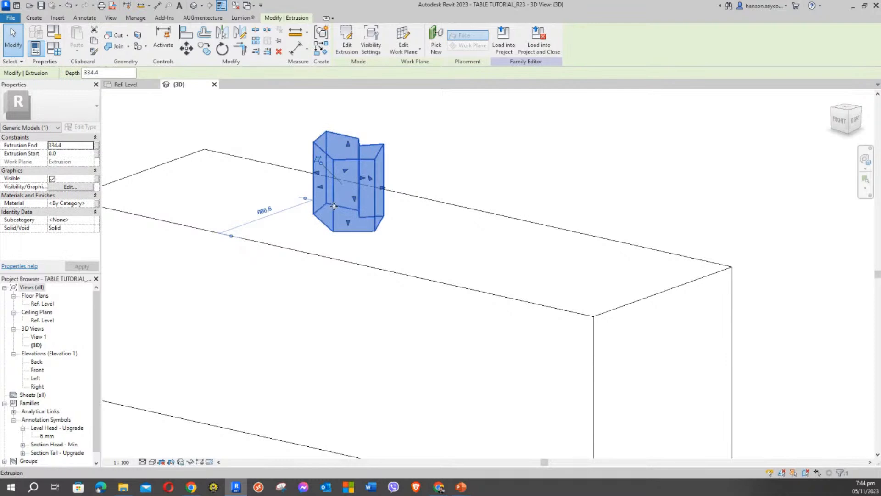
drag(334, 206, 231, 186)
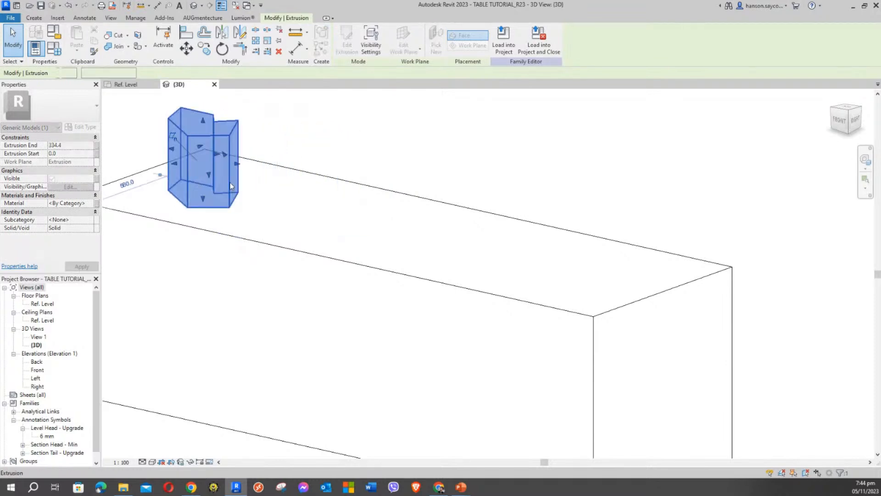
click(395, 167)
scroll(384, 210, up, 1)
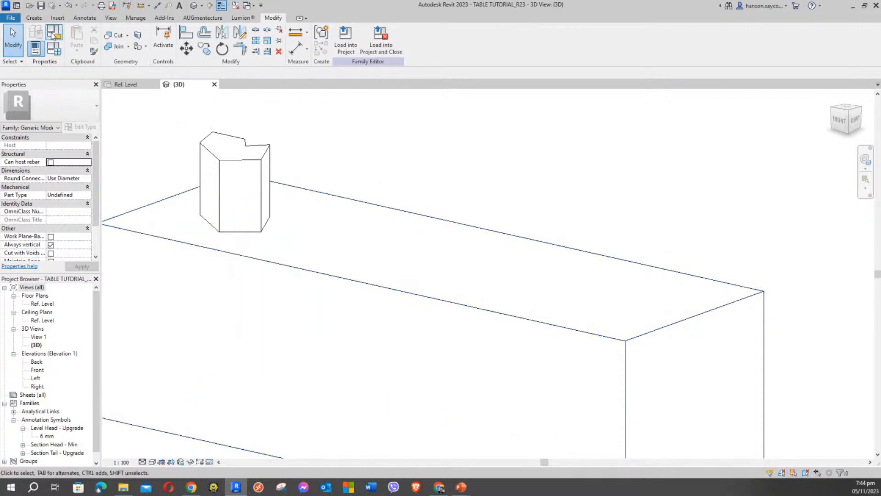
Start a Blend and sketch its base boundary as a rectangle about 440 by 380 mm in the middle of the box's top face
click(34, 18)
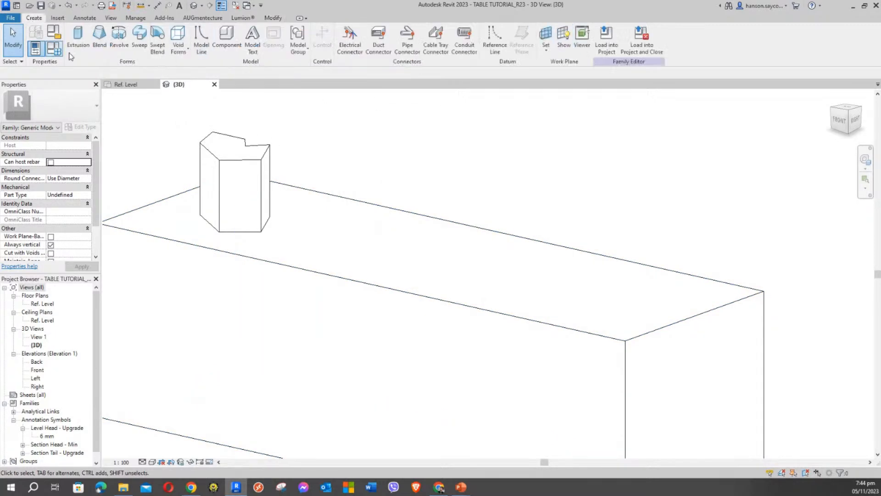
click(99, 37)
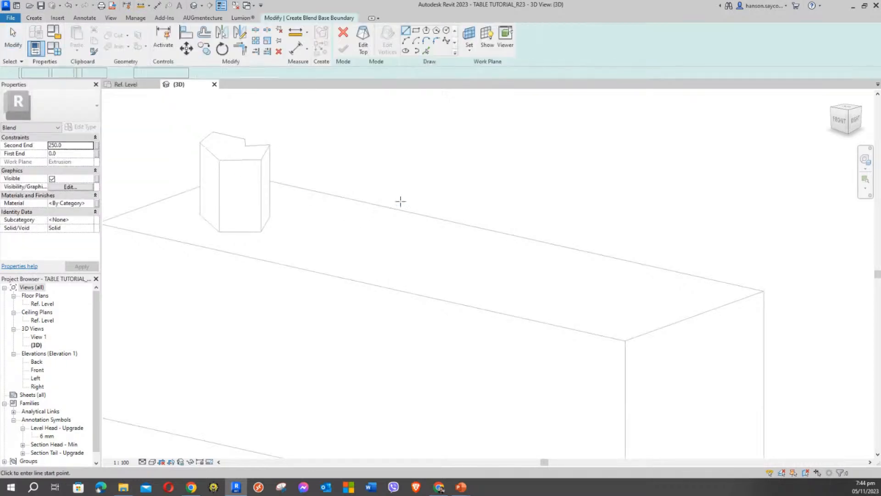
middle_drag(457, 144, 462, 180)
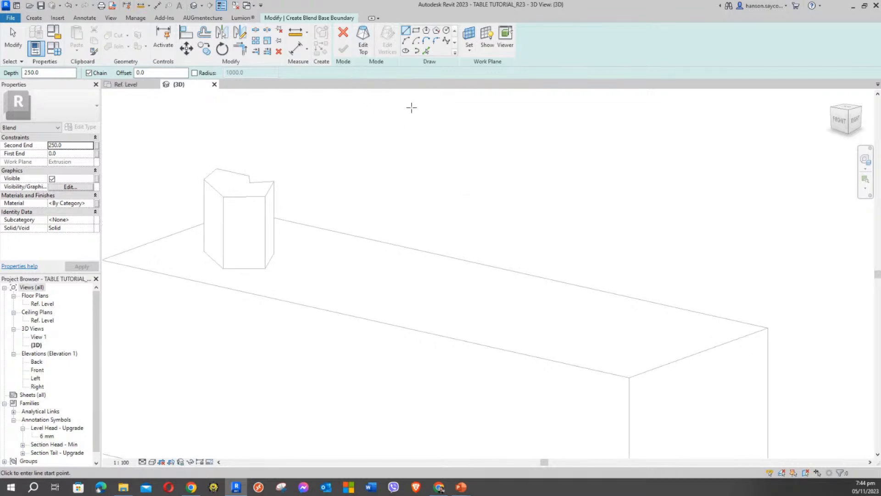
click(416, 32)
click(454, 311)
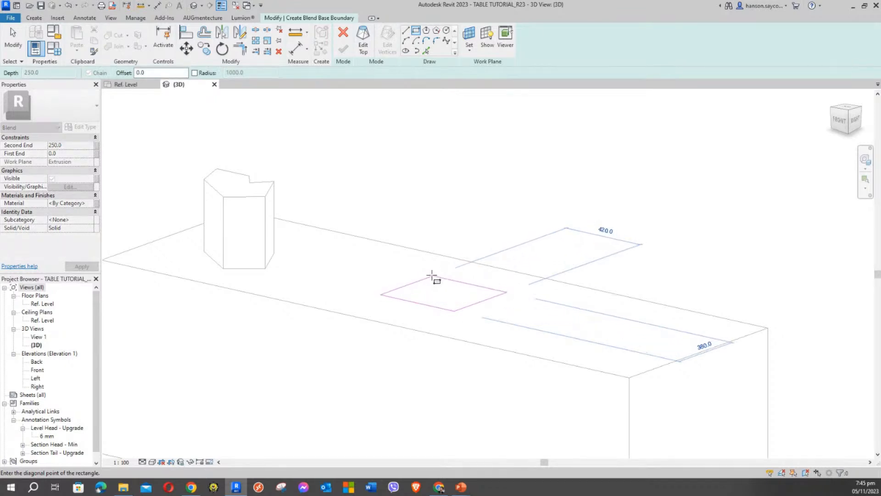
click(431, 275)
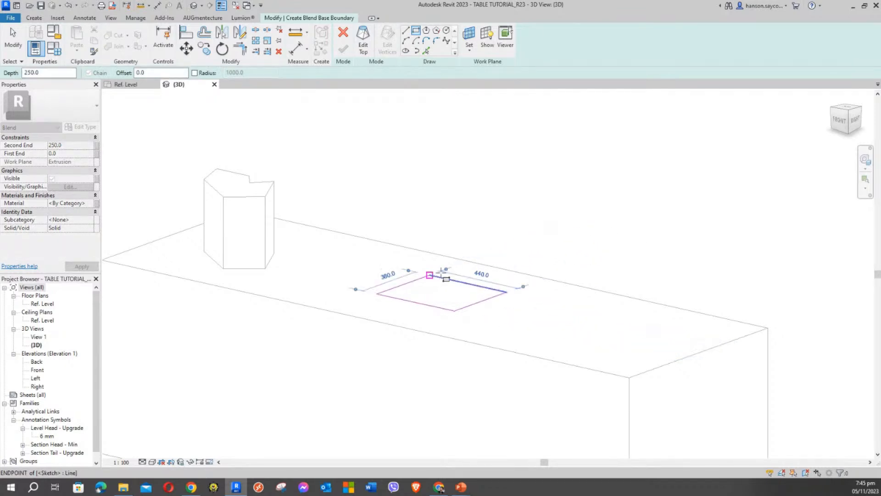
Sketch the blend's top boundary in the Ref. Level floor plan as a square about 120 by 120 mm inside the base rectangle
click(364, 37)
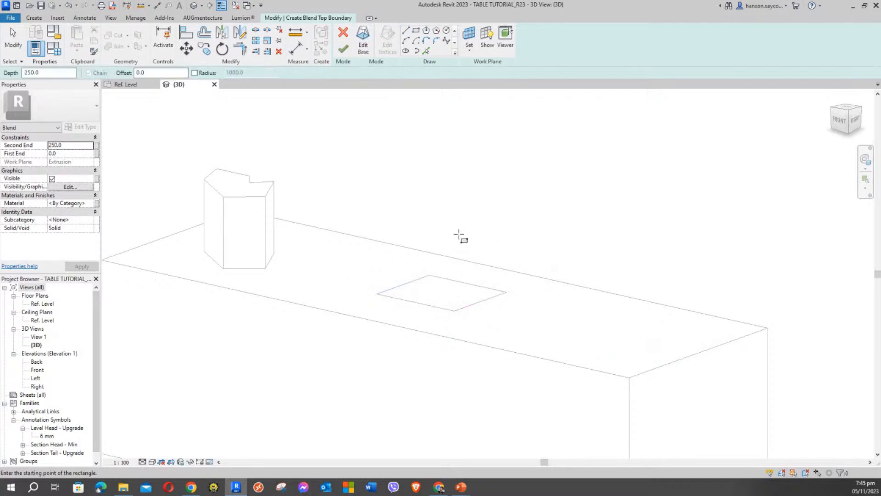
double_click(45, 304)
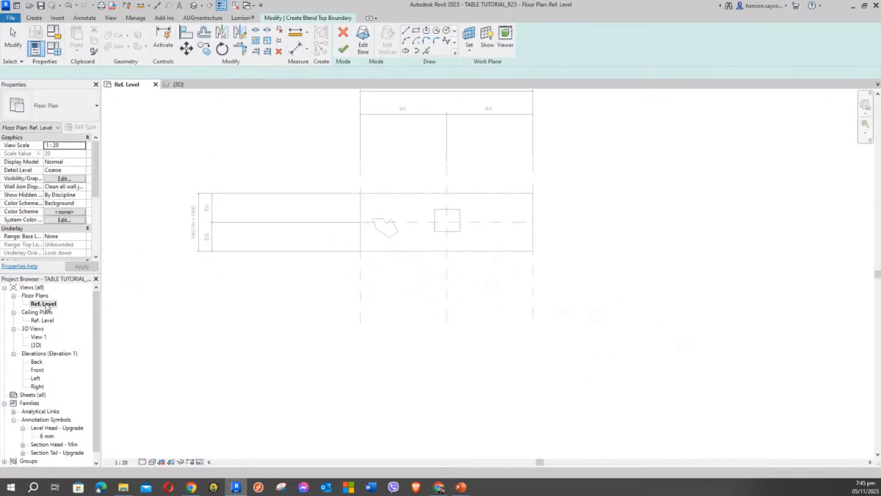
scroll(481, 207, up, 5)
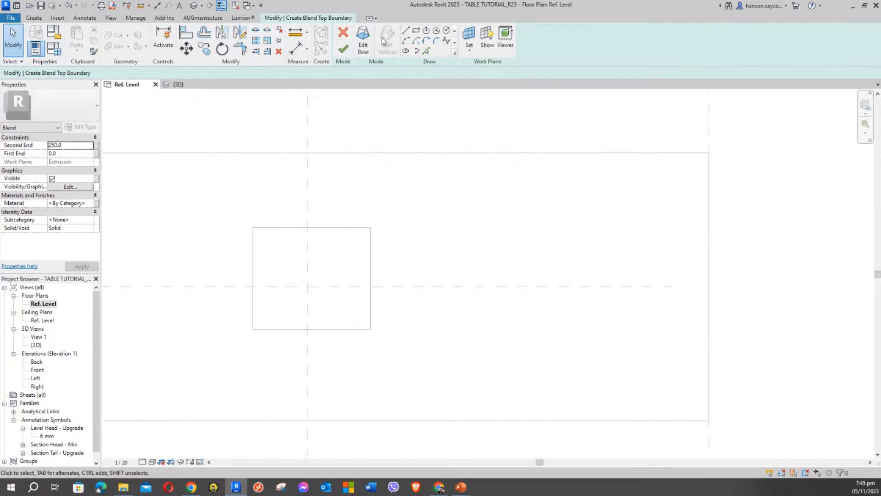
click(416, 30)
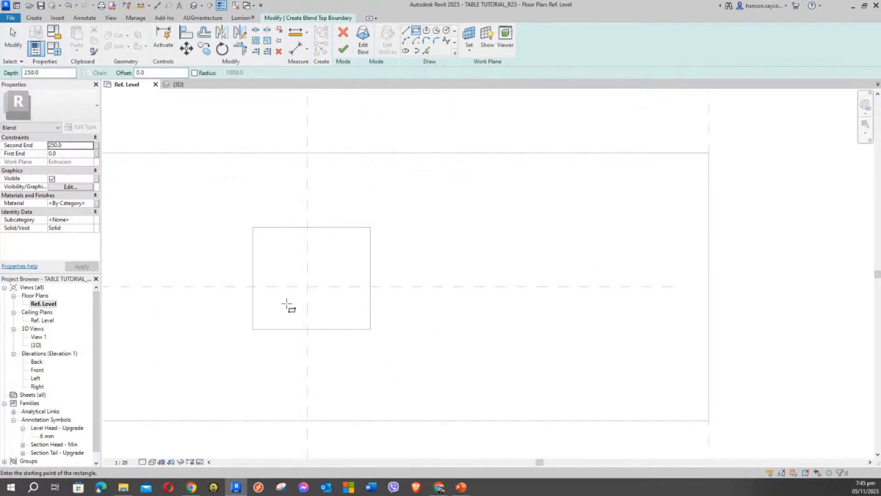
click(295, 295)
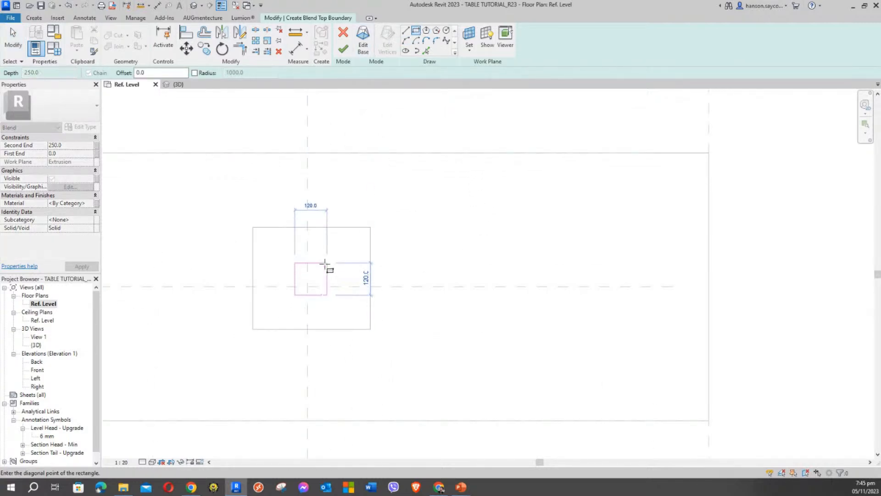
click(327, 263)
key(Escape)
key(Escape)
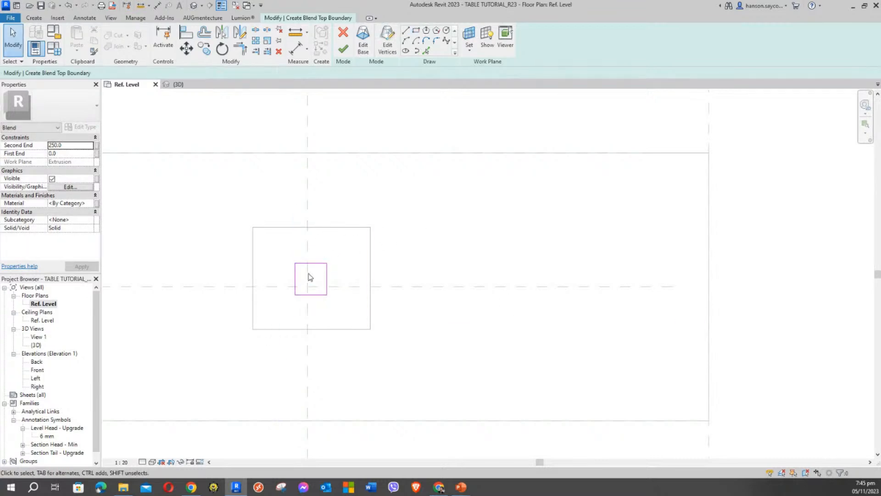
Return to the 3D view and finish the blend with a depth of 250
click(177, 85)
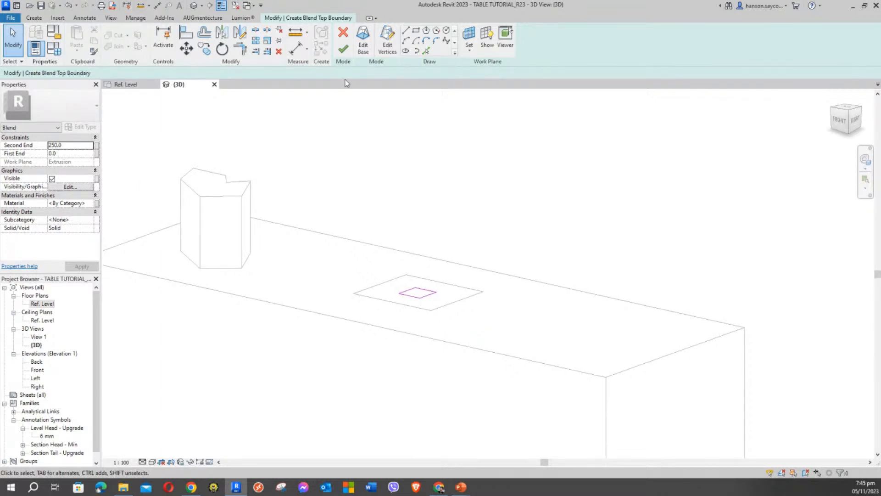
click(345, 48)
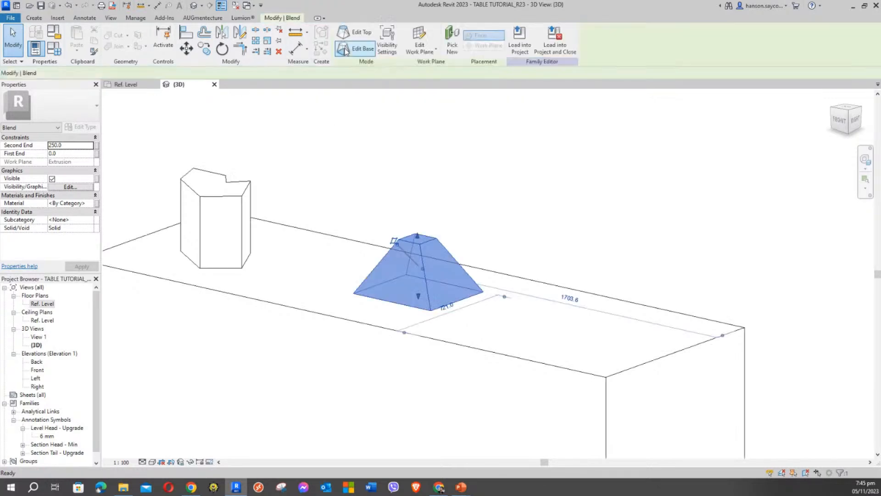
click(528, 260)
scroll(452, 202, up, 2)
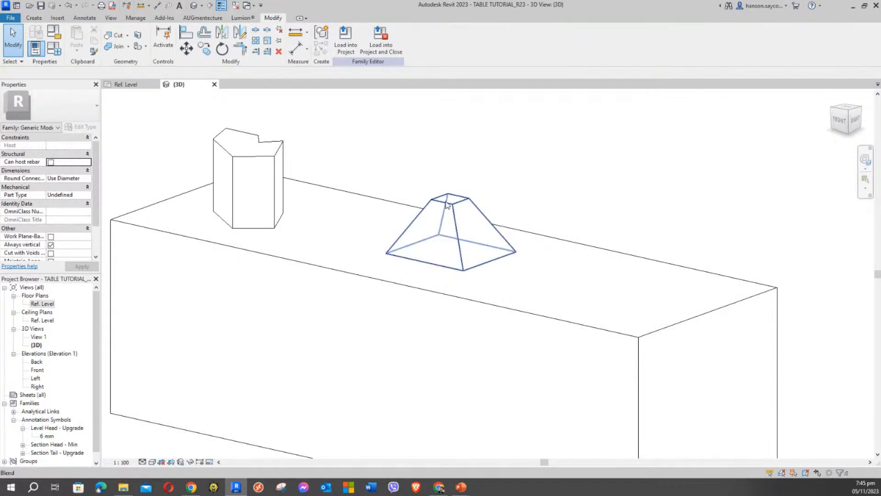
Stretch the top of the blend upward to a height of about 373 mm
click(449, 196)
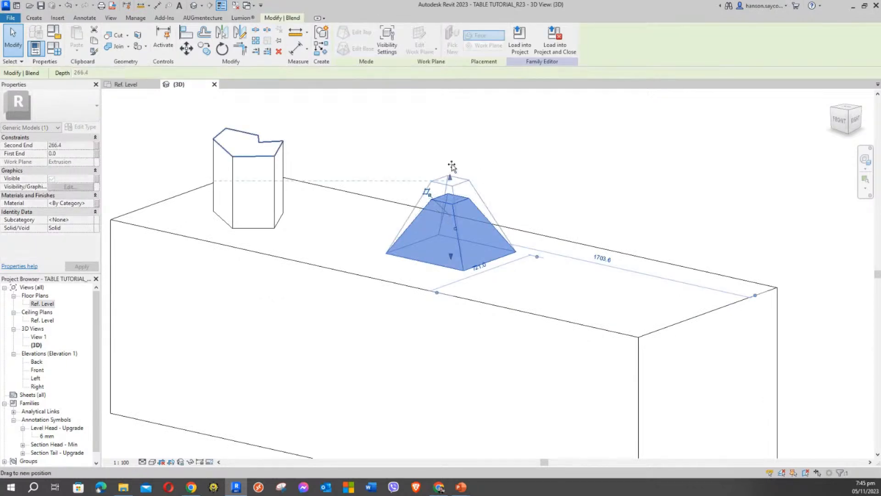
click(507, 191)
middle_drag(507, 191, 486, 182)
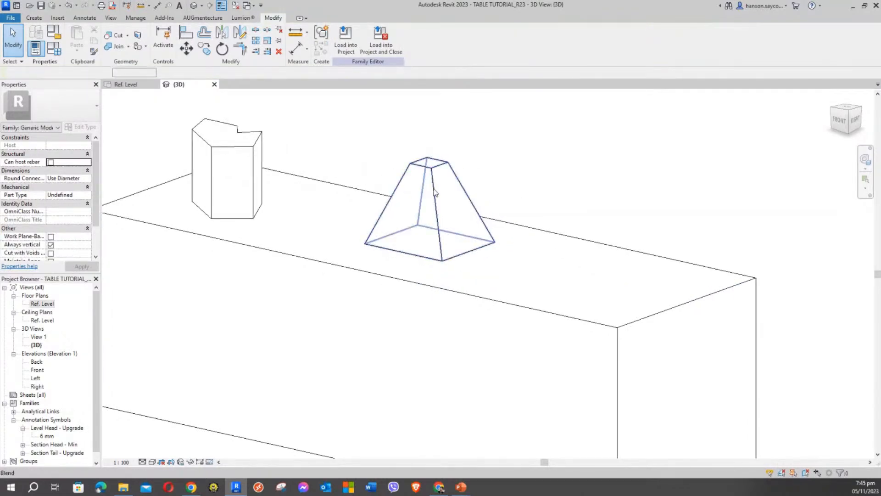
Edit the blend's top boundary and delete its square
click(426, 207)
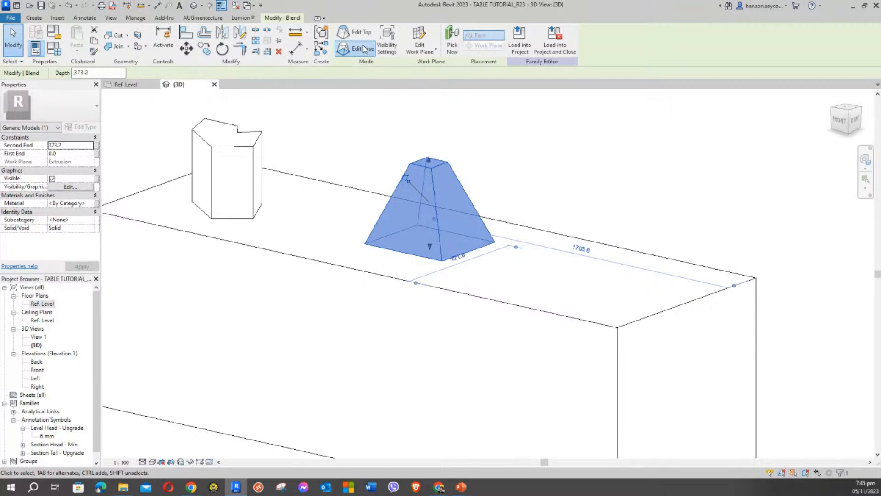
click(360, 34)
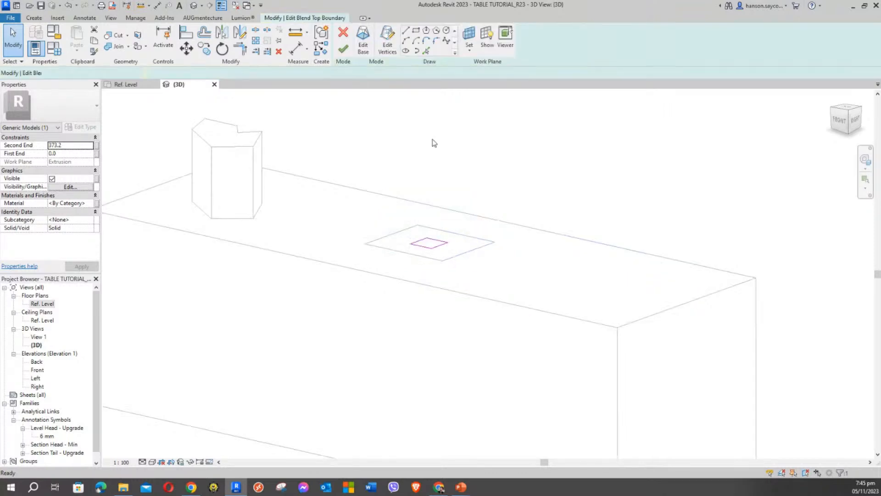
drag(398, 216, 456, 271)
key(Delete)
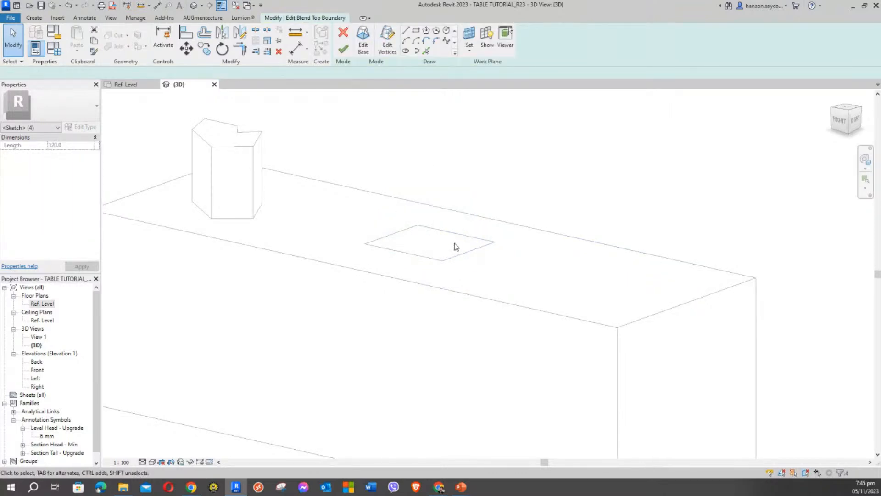
Sketch the blend's new top boundary in the Ref. Level floor plan as a circle of about 80 mm radius inside the base rectangle's upper-right corner
click(446, 31)
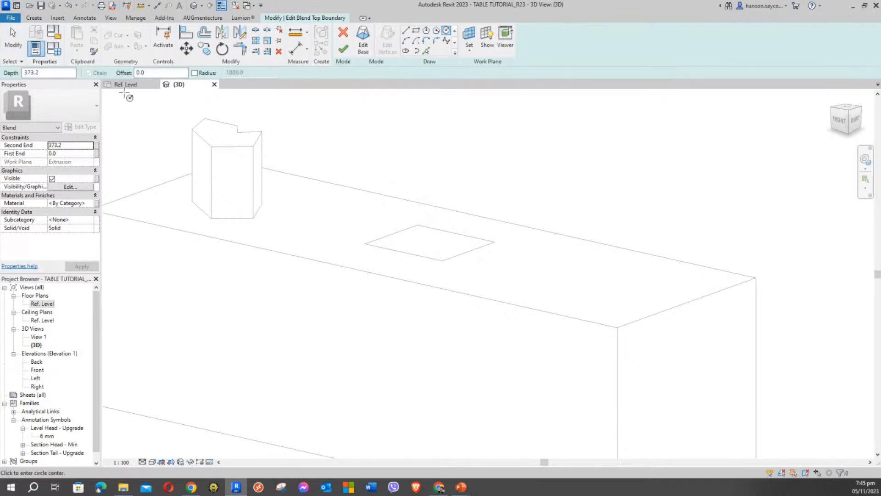
double_click(43, 304)
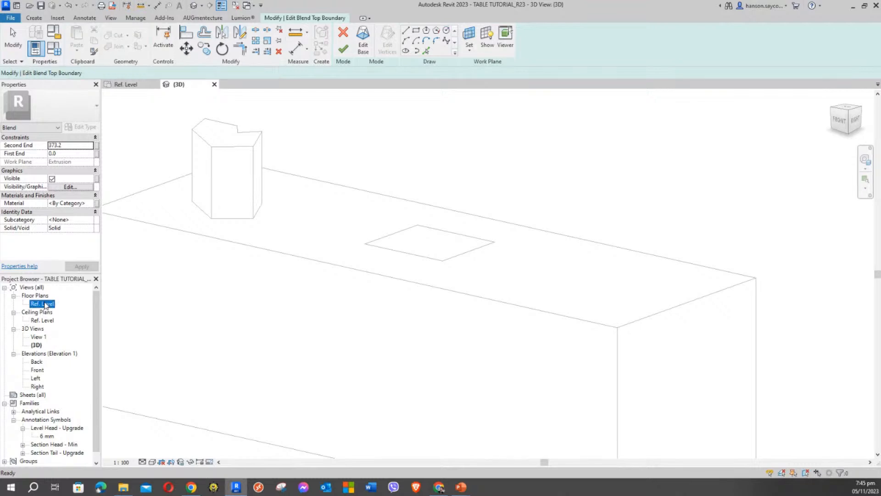
scroll(325, 271, up, 1)
middle_drag(325, 271, 442, 237)
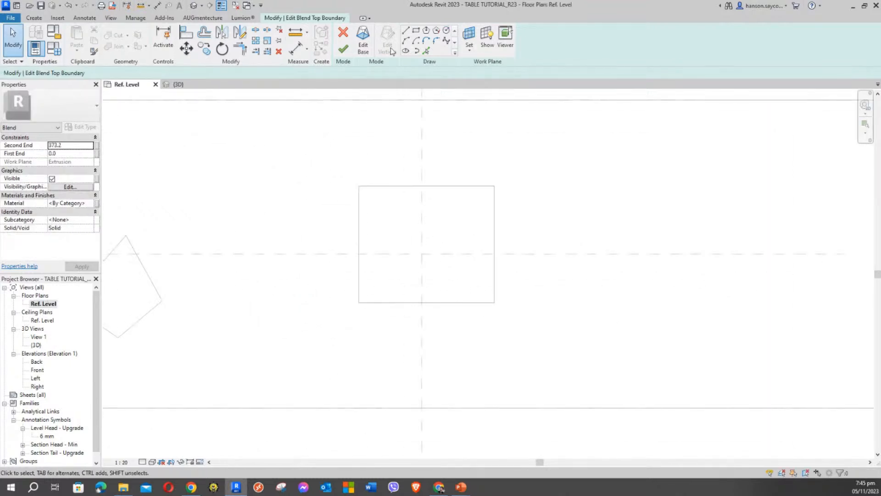
click(445, 31)
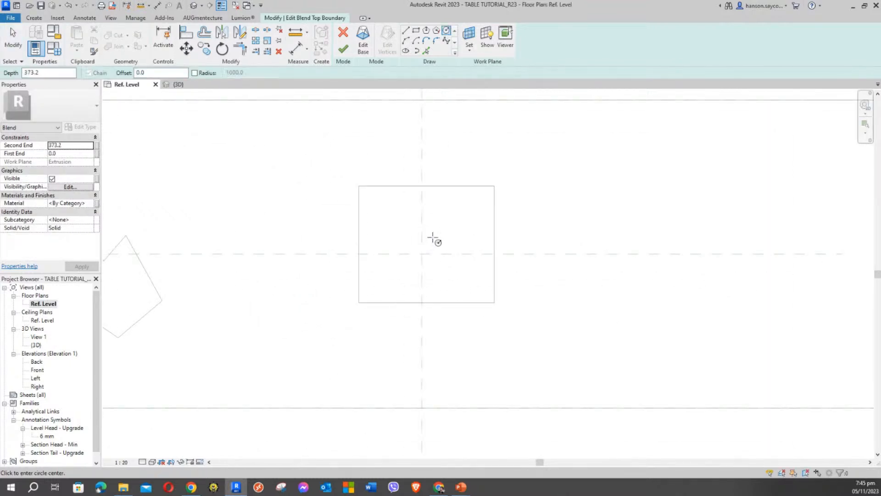
click(464, 215)
click(485, 227)
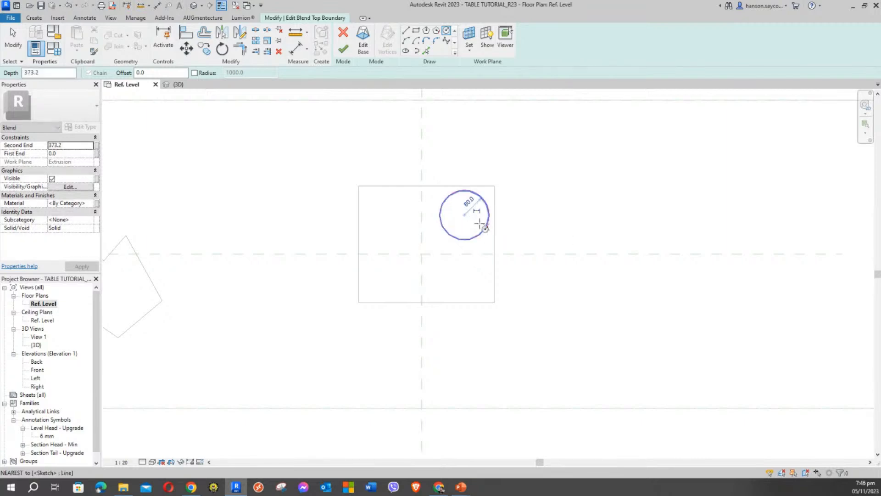
Return to the 3D view and finish the blend with its circular top boundary
click(187, 86)
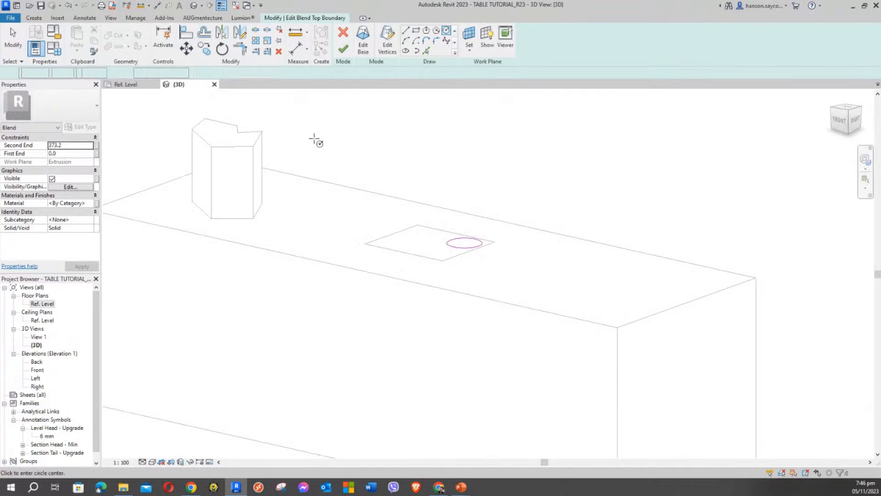
click(347, 49)
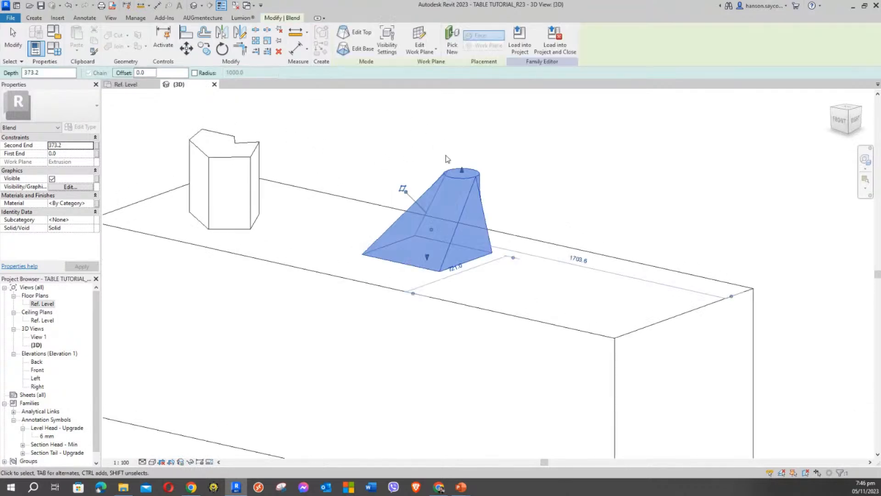
click(537, 152)
Inspect the circular-topped blend in the shaded display, then restore the unshaded line display and view the whole box
key(s)
key(d)
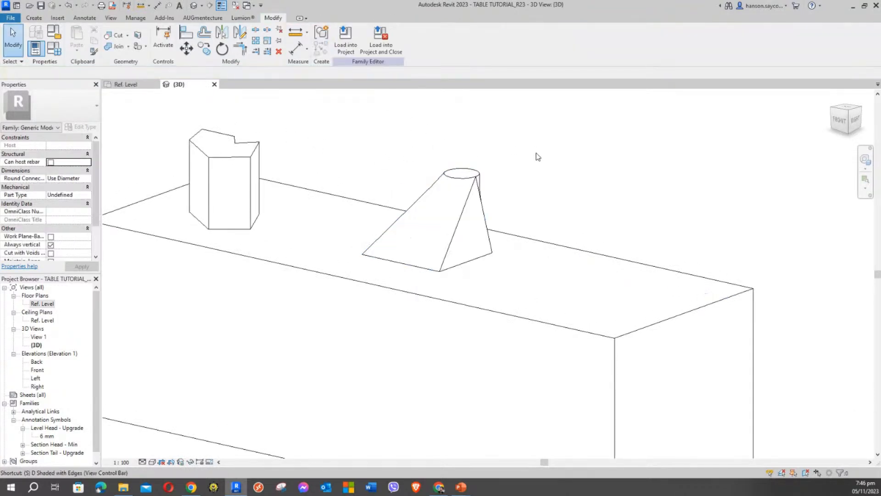
mouse_move(544, 219)
shift+middle_down()
mouse_move(369, 234)
mouse_move(295, 266)
mouse_move(393, 305)
mouse_move(538, 299)
mouse_move(594, 293)
mouse_move(673, 240)
mouse_move(570, 252)
mouse_move(554, 244)
mouse_move(555, 255)
shift+middle_up()
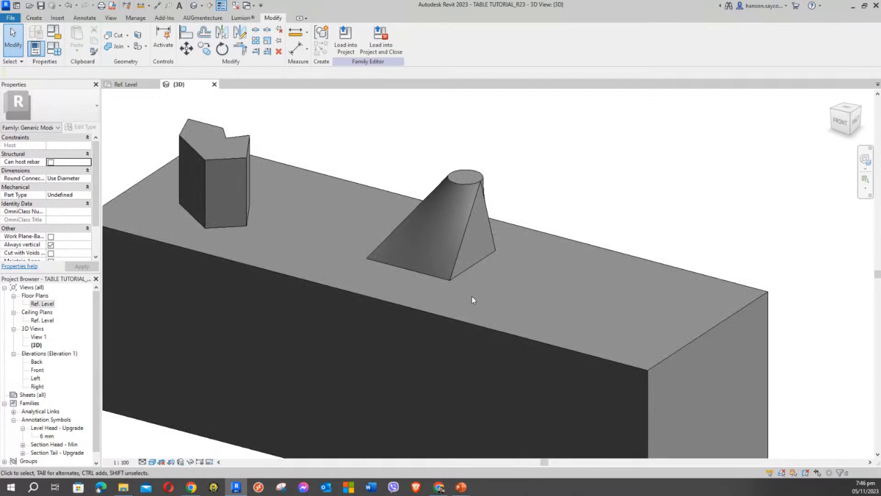
scroll(460, 299, up, 1)
middle_drag(459, 299, 499, 266)
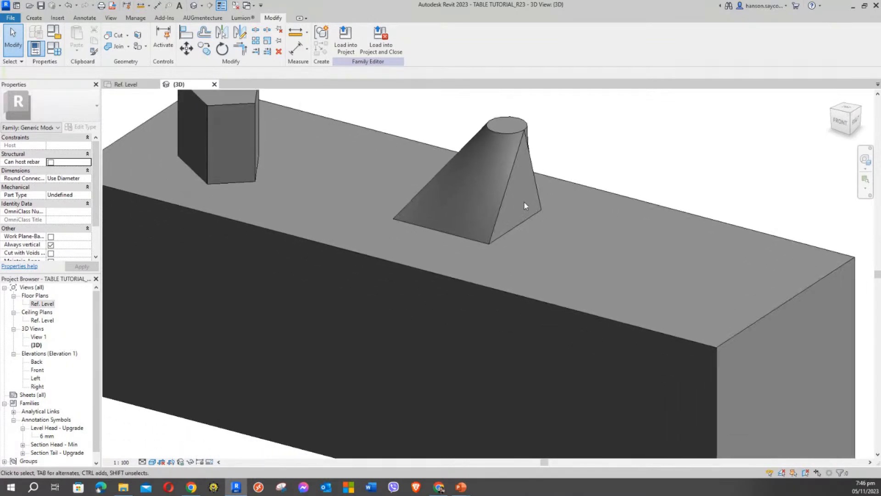
key(w)
key(f)
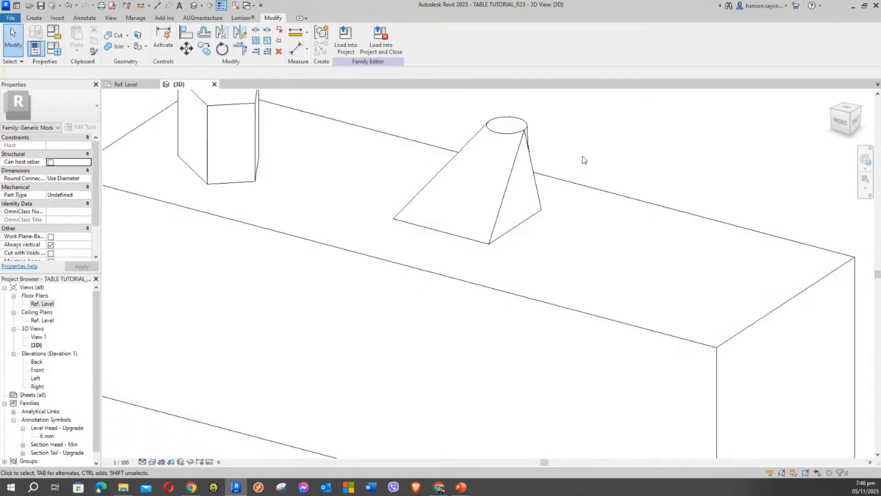
scroll(583, 157, down, 2)
shift+middle_drag(543, 191, 440, 150)
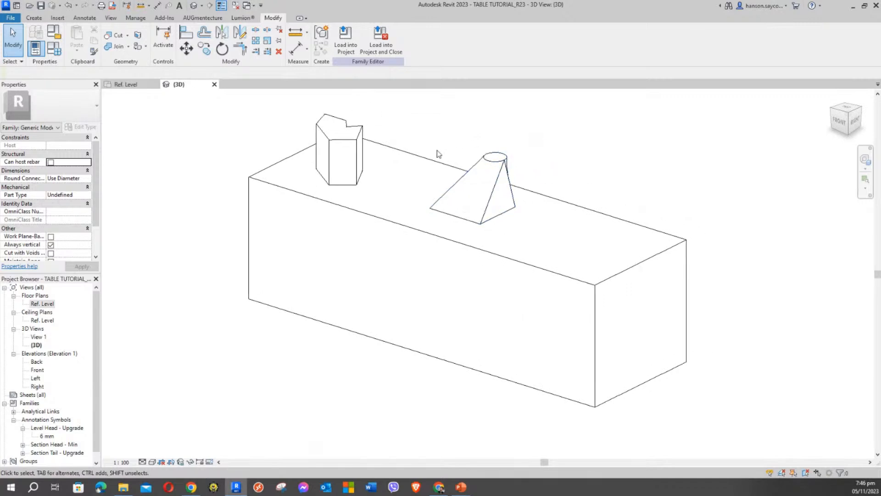
middle_drag(501, 172, 470, 200)
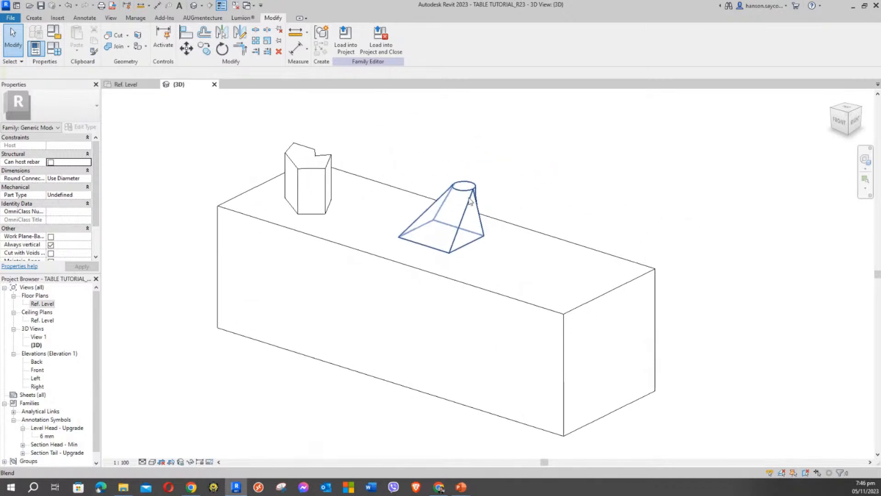
Compare the Wireframe, Hidden Line, Shaded, Consistent Colors and Realistic visual styles on the 3D view and return to Hidden Line
click(151, 462)
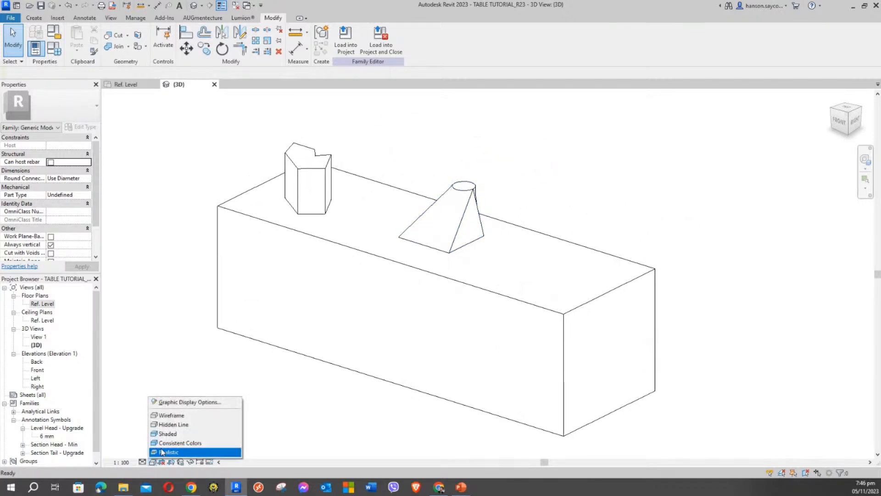
click(178, 416)
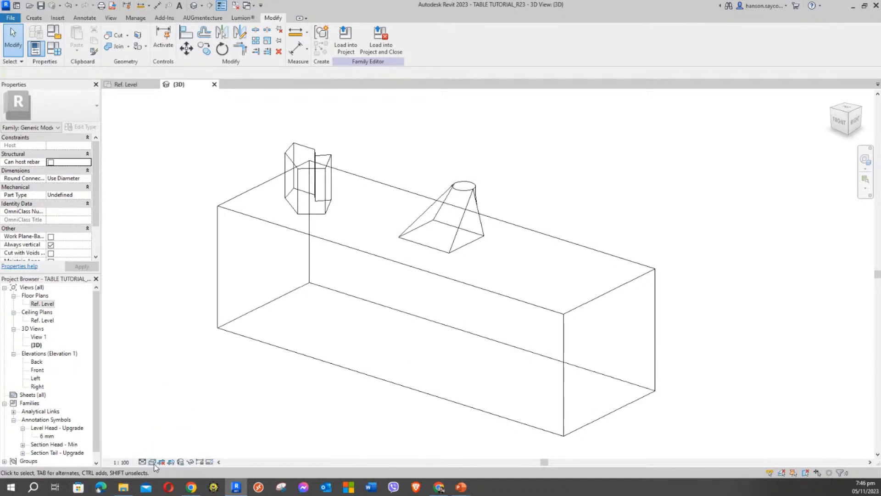
click(152, 462)
click(174, 426)
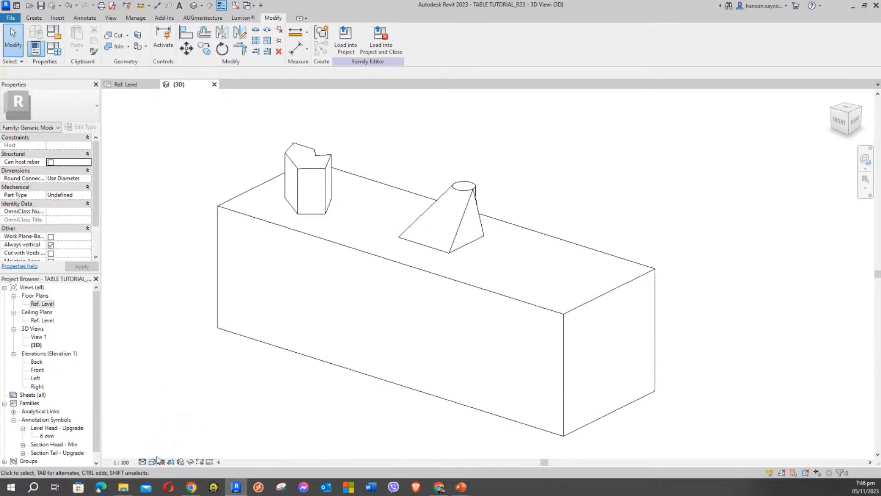
click(153, 461)
click(168, 436)
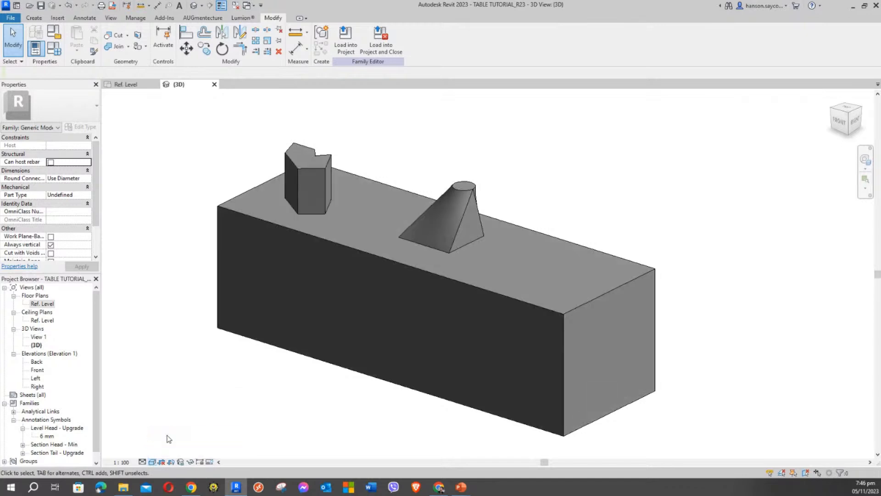
click(153, 462)
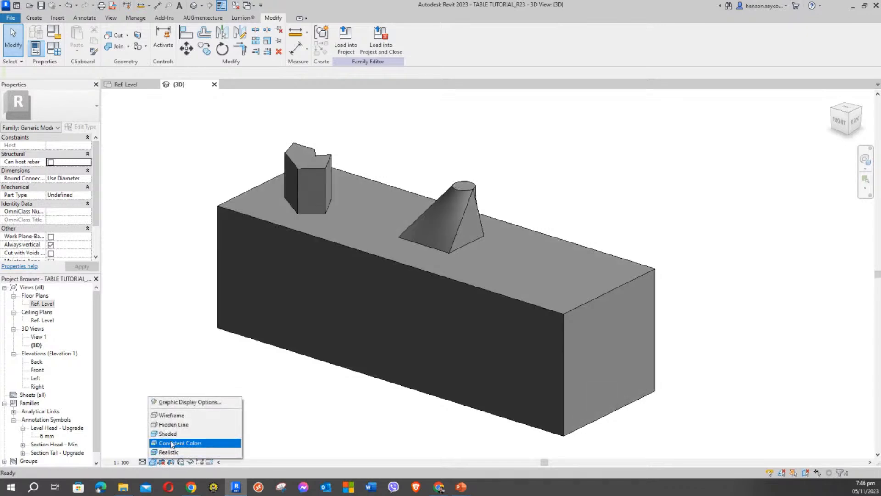
click(172, 443)
click(153, 462)
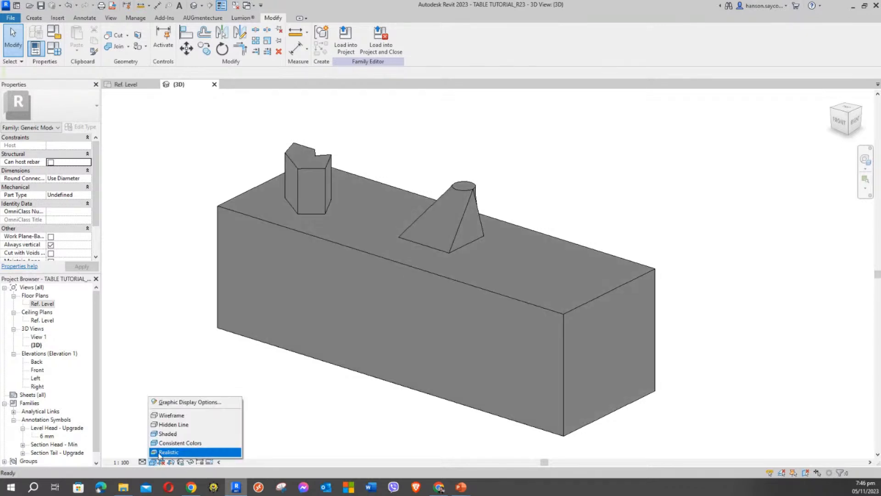
click(165, 452)
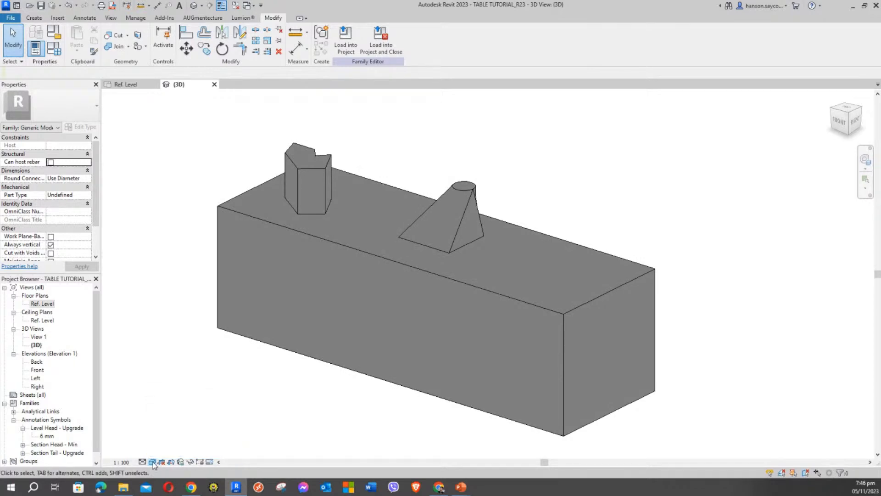
click(153, 462)
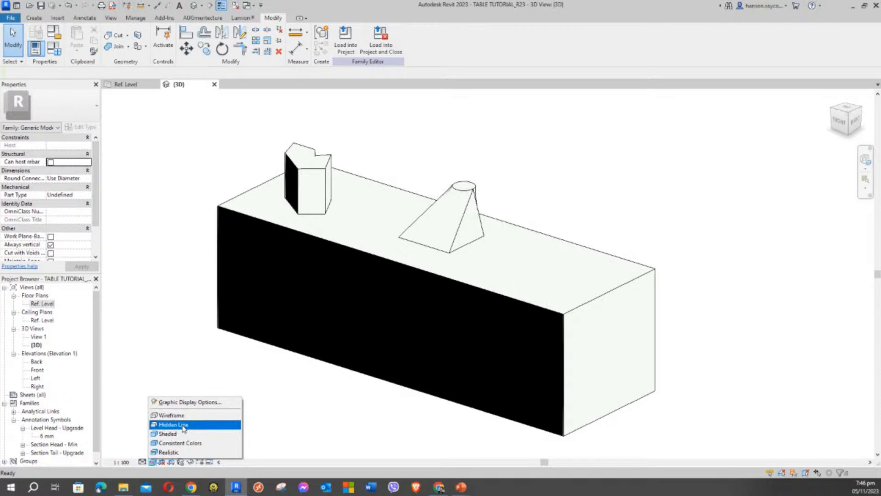
click(184, 424)
Move the blend toward the notched extrusion, about 2240 mm from the box's right edge and 620 mm from its front edge
middle_drag(296, 345, 399, 332)
shift+middle_drag(444, 356, 479, 388)
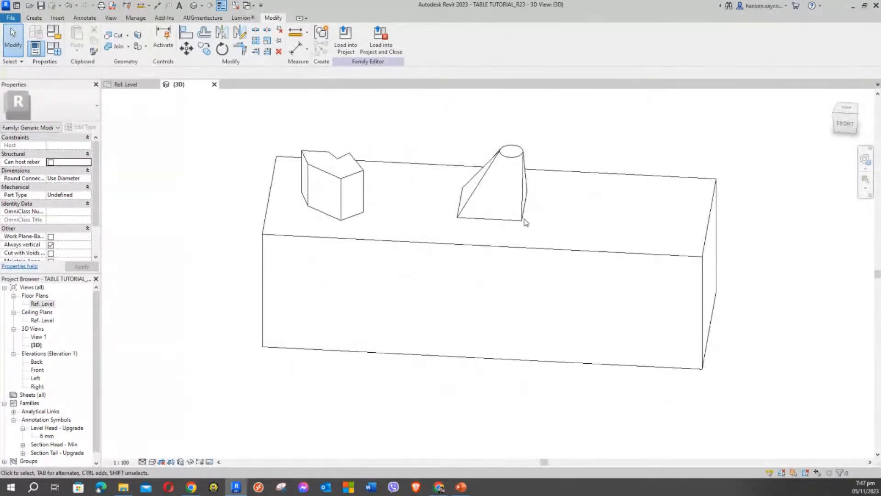
click(479, 186)
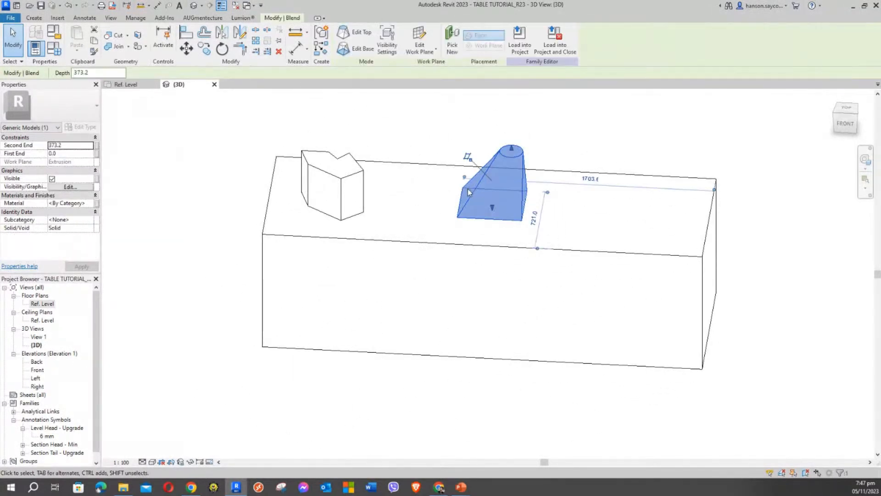
drag(477, 187, 397, 188)
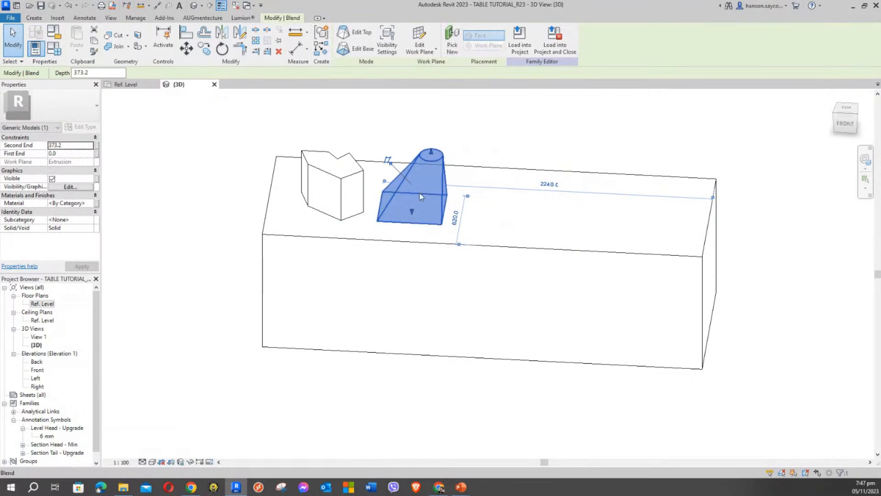
click(231, 246)
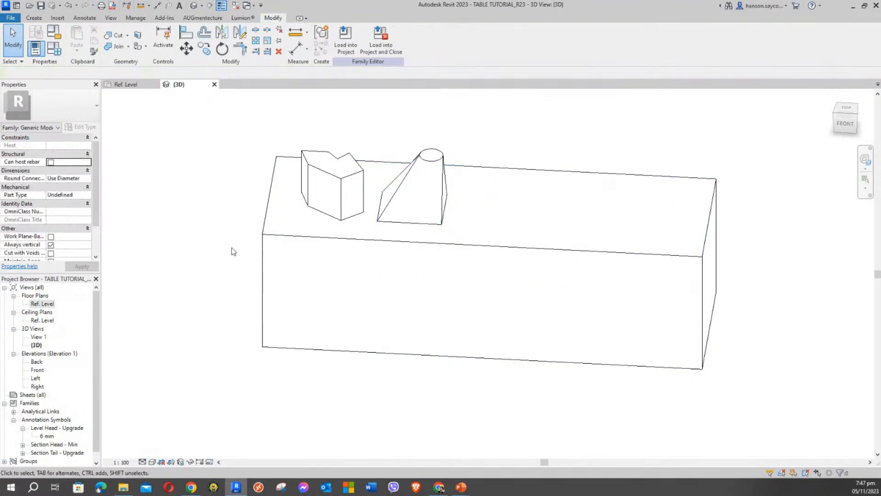
Start a Revolve form and open the Front elevation for sketching it
shift+middle_drag(232, 251, 182, 237)
click(35, 17)
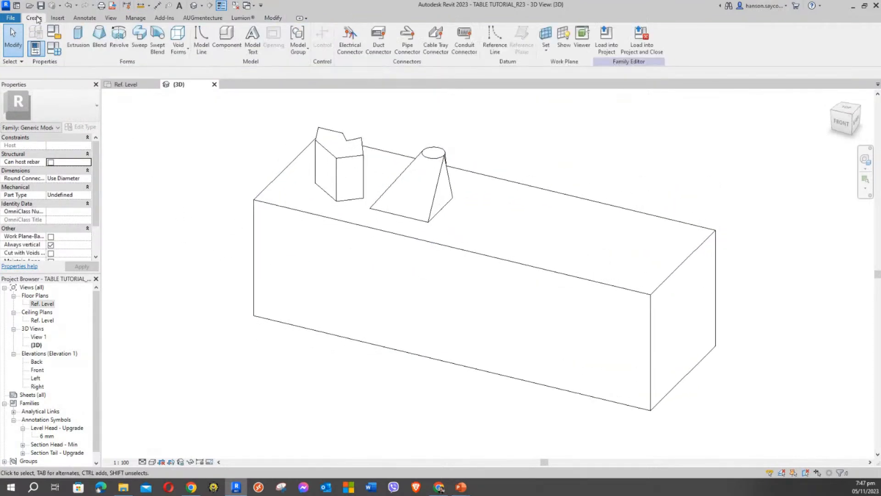
click(120, 32)
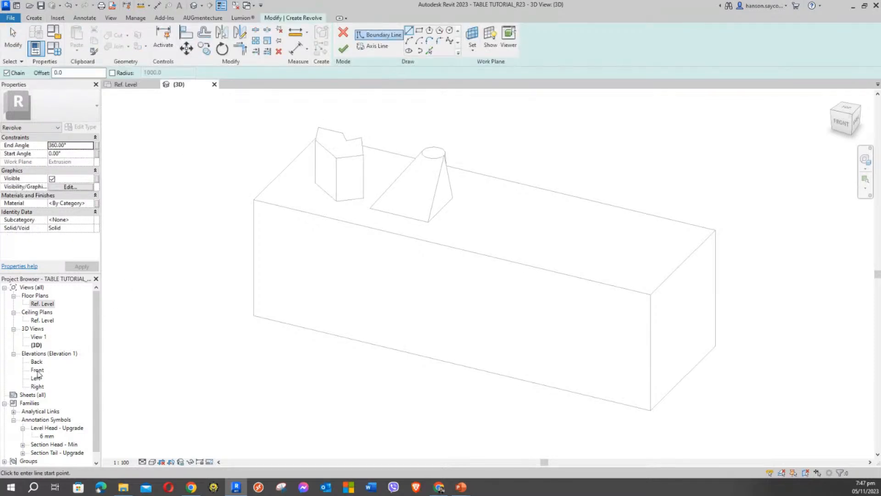
double_click(37, 371)
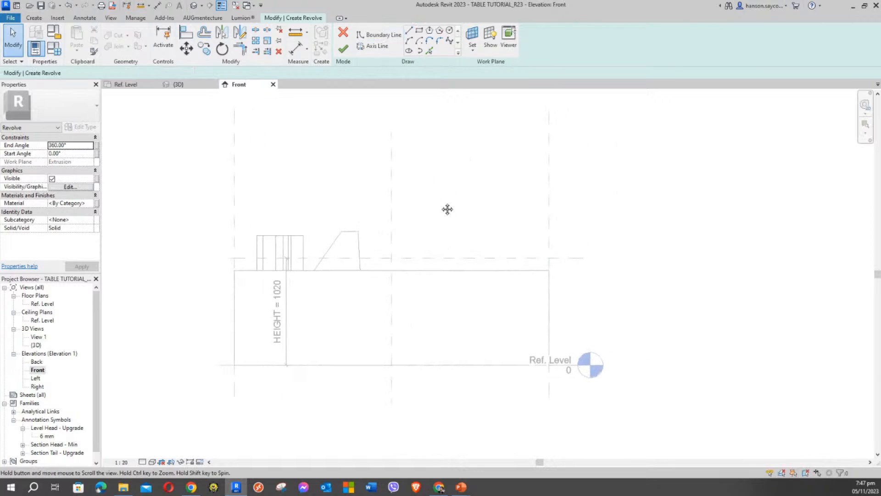
middle_drag(447, 209, 399, 209)
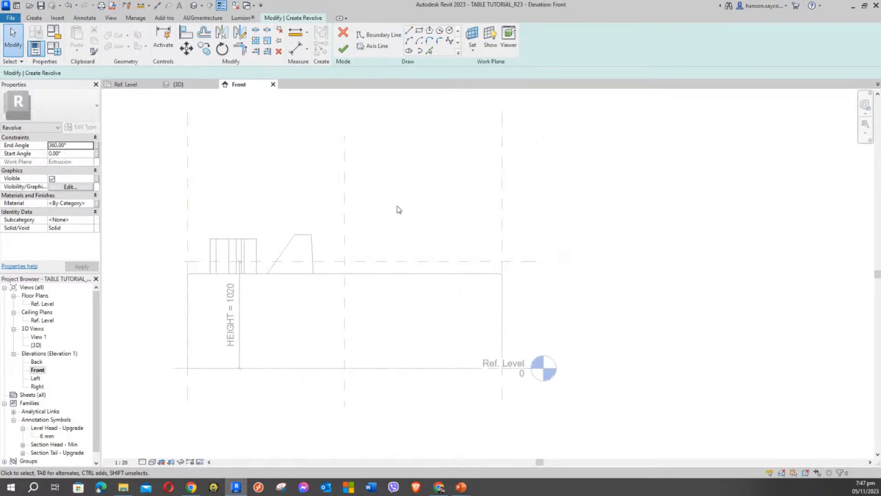
click(378, 46)
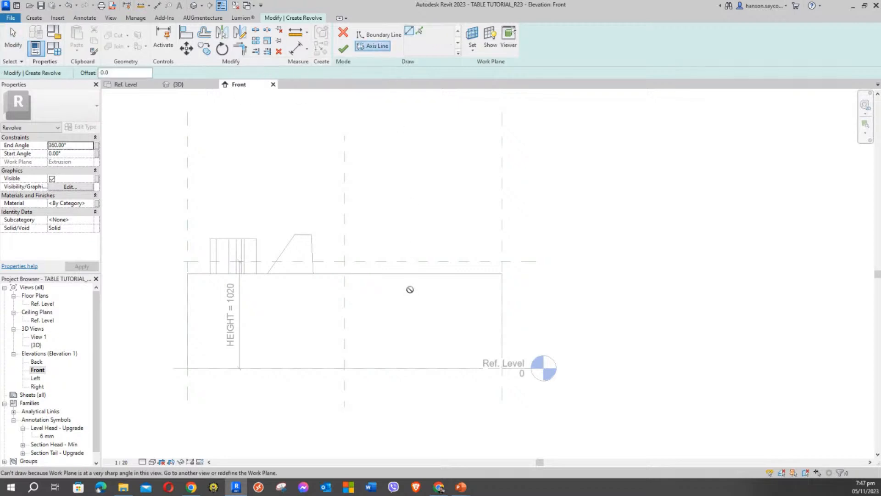
click(379, 35)
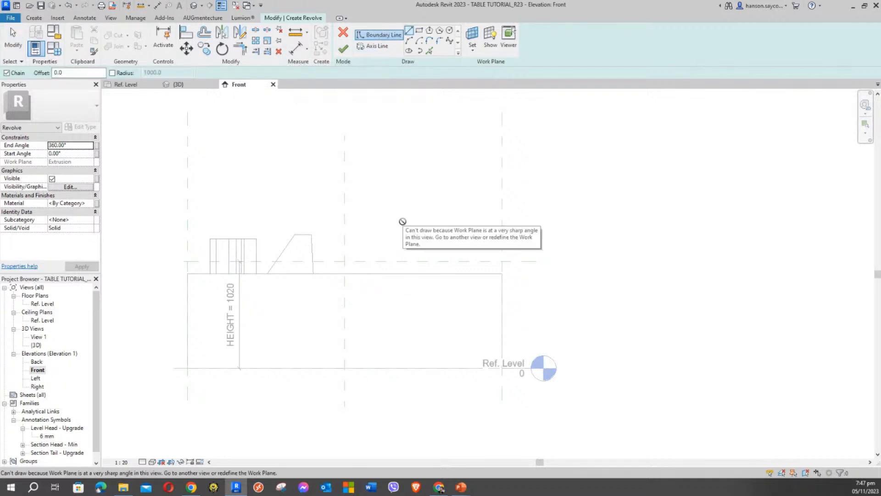
key(Escape)
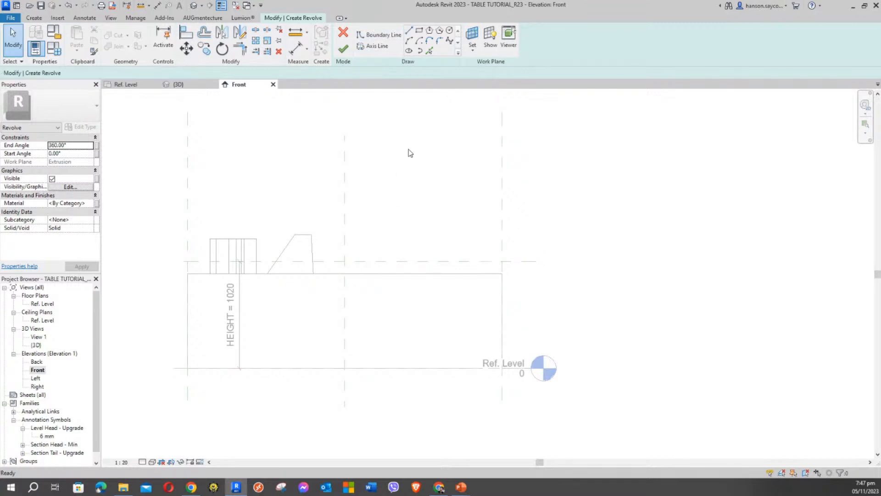
drag(416, 157, 386, 215)
drag(423, 160, 379, 230)
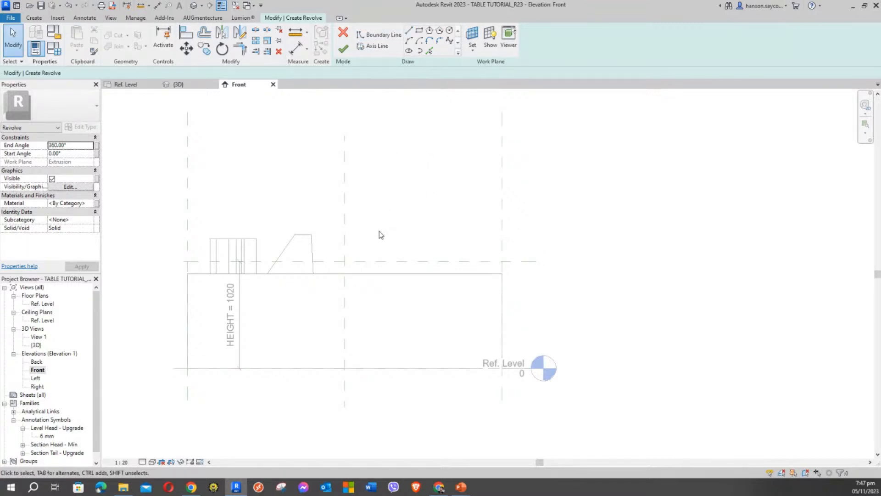
Set the revolve's work plane by picking the front face of the box
click(474, 31)
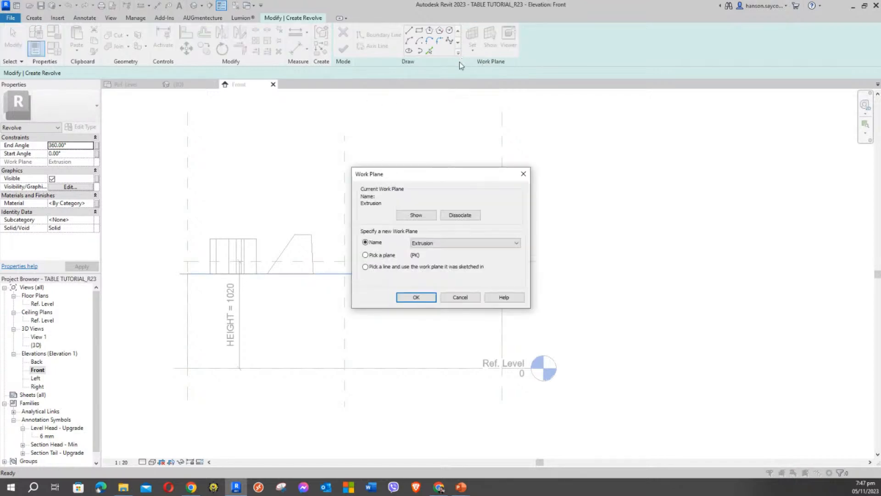
click(416, 296)
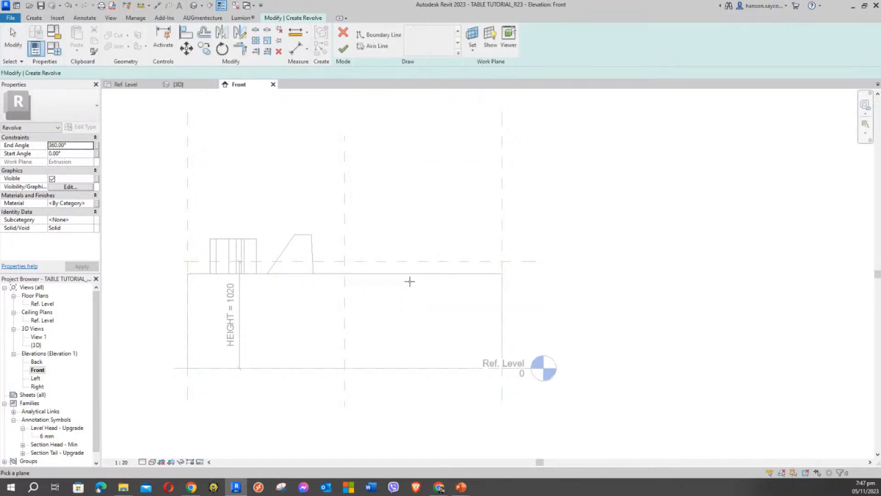
click(501, 297)
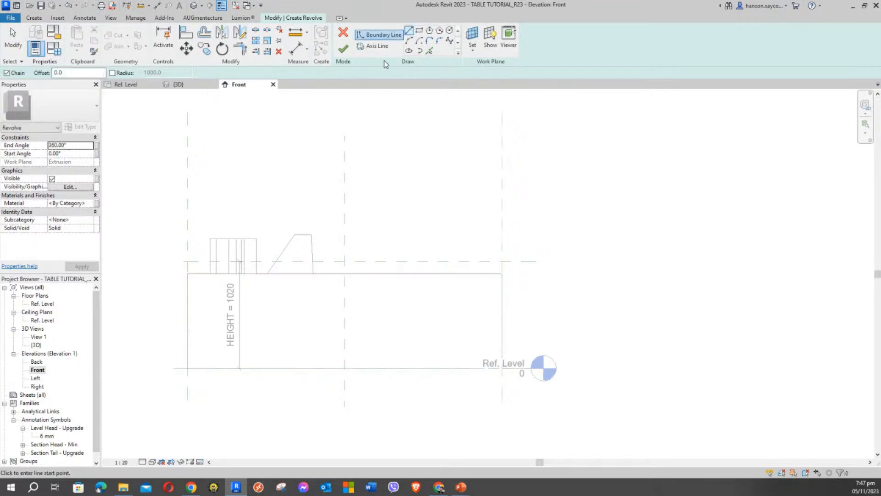
Draw a vertical revolve axis about 1060 mm long, rising from just below the box's top and about 864 mm from its right edge
click(371, 45)
click(412, 279)
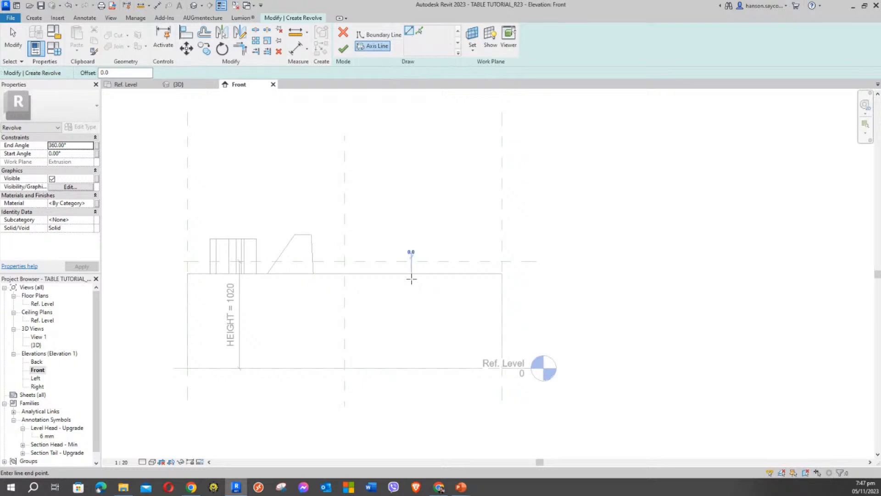
click(410, 169)
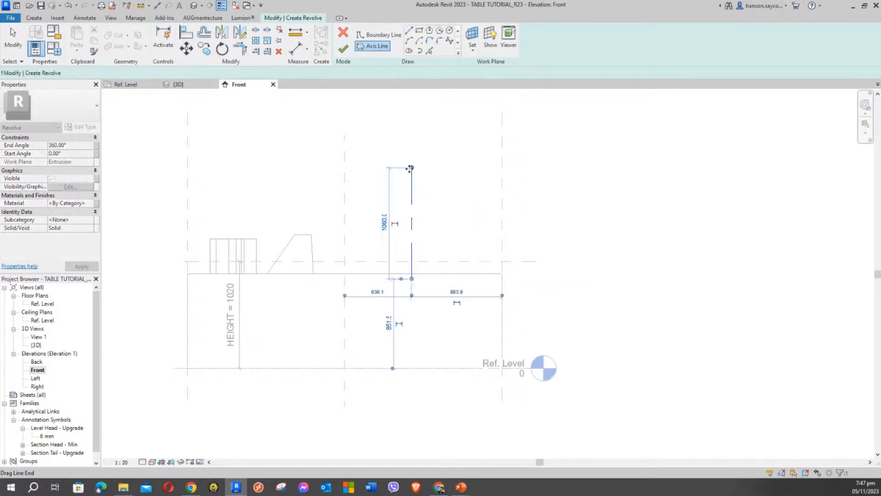
scroll(427, 261, up, 3)
key(Escape)
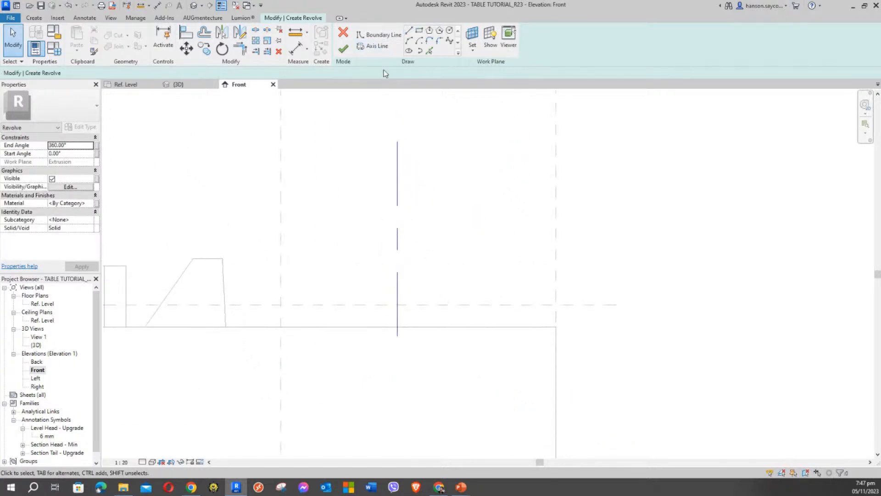
Sketch the profile's upper boundary from near the axis's top, with two outward slopes and short verticals, ending in an inward ledge about 39 mm long
click(379, 34)
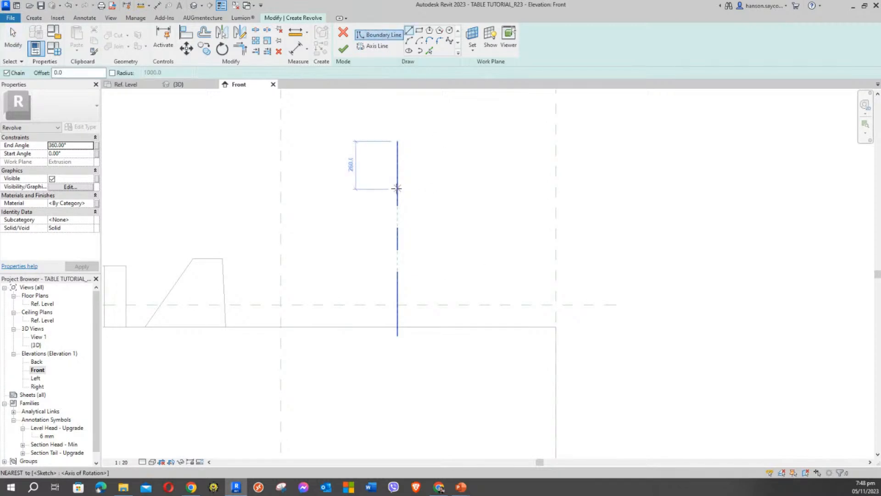
scroll(401, 163, up, 3)
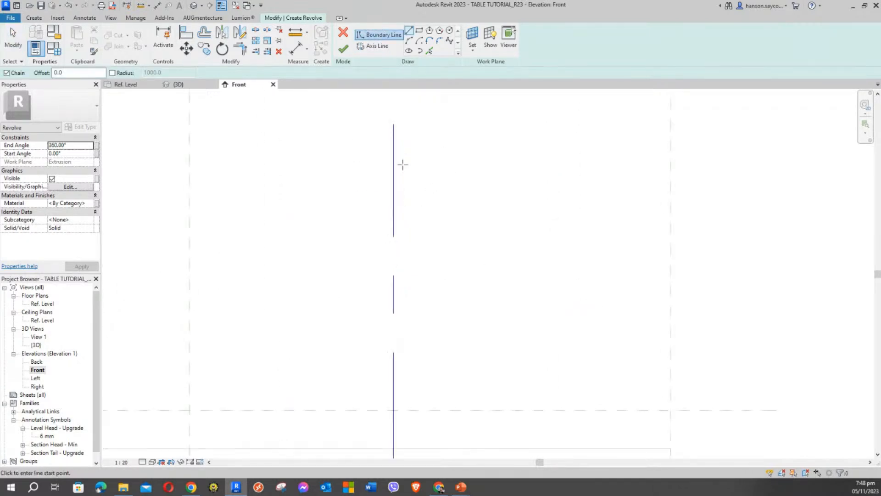
scroll(405, 186, down, 2)
click(395, 168)
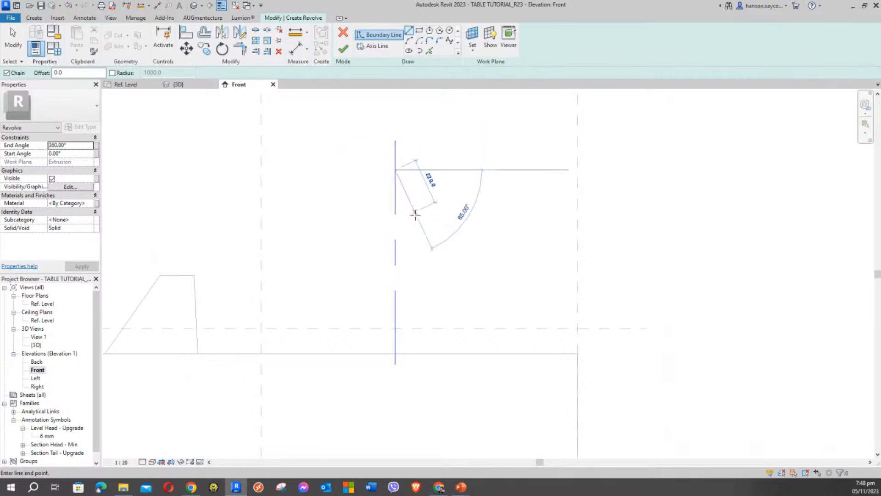
scroll(408, 182, up, 3)
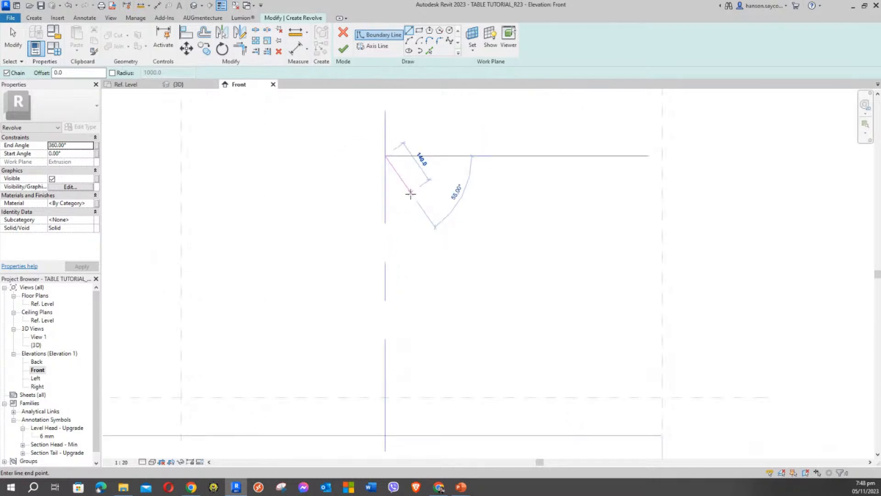
click(394, 166)
click(395, 191)
click(413, 210)
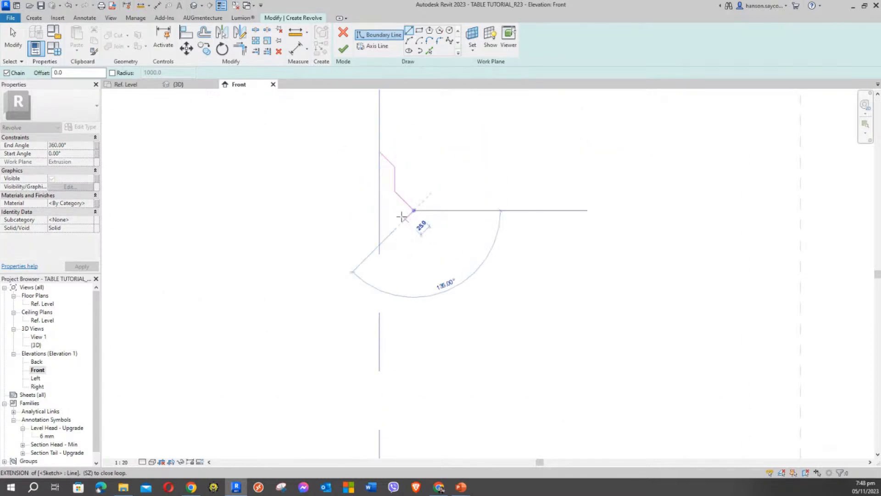
click(413, 227)
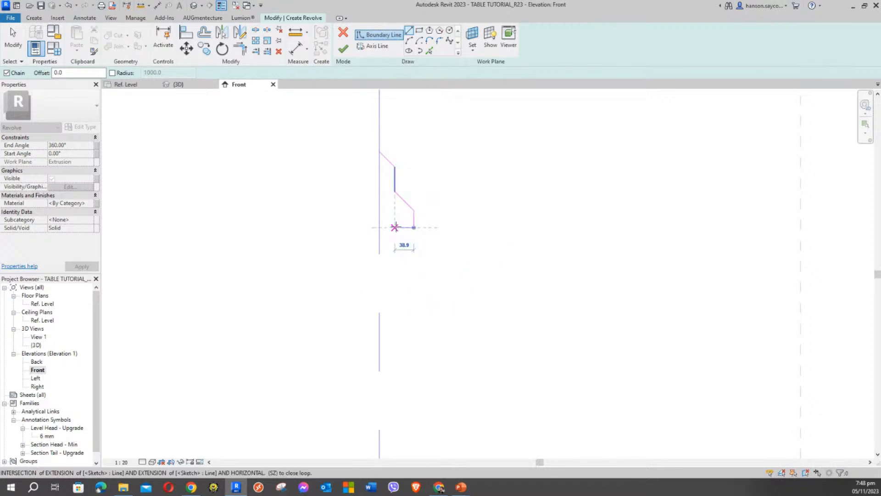
click(395, 227)
Continue the profile with a slope about 540 mm long at 81° and a two-step base on the box's top, closing it along the axis
scroll(395, 301, down, 1)
scroll(404, 385, down, 1)
middle_drag(410, 368, 387, 255)
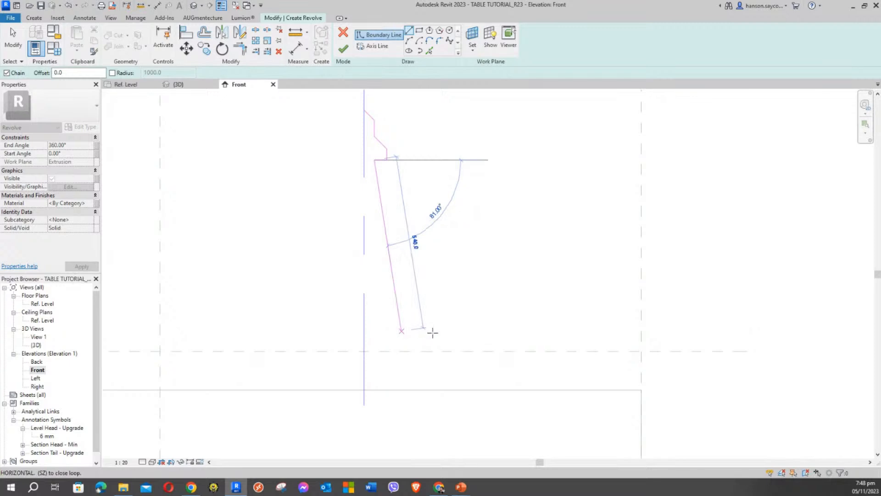
click(402, 331)
click(433, 330)
click(433, 343)
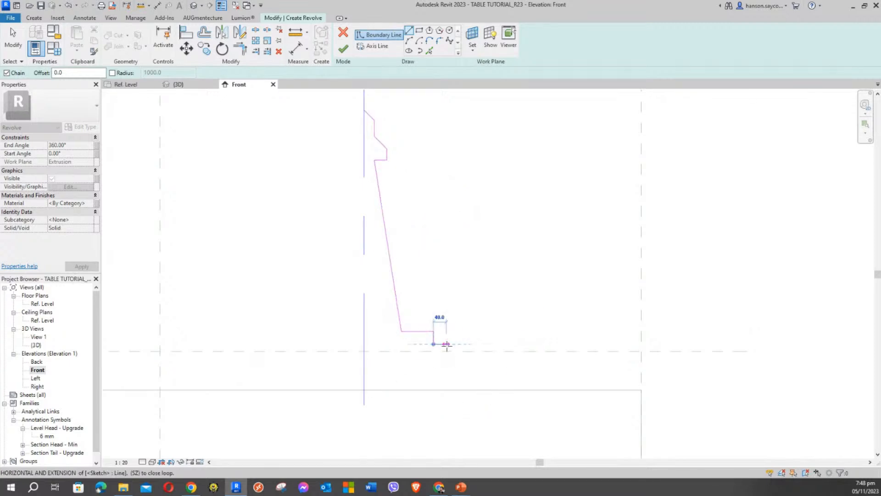
click(453, 344)
click(453, 390)
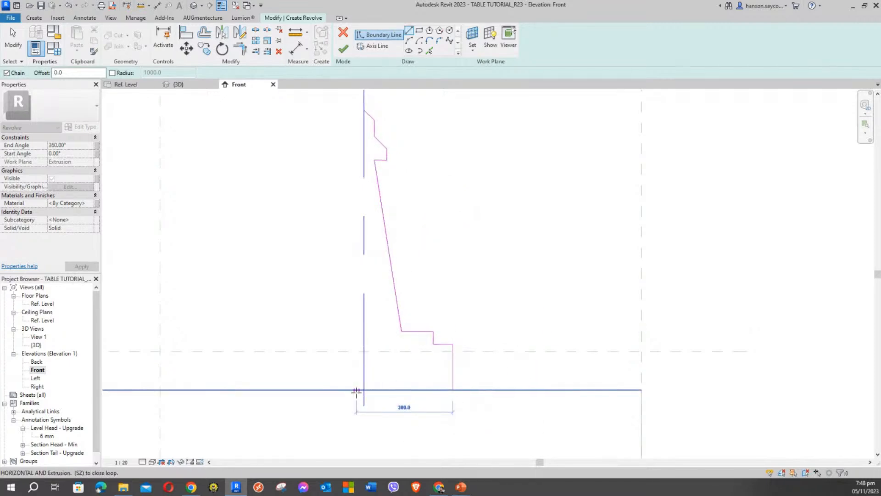
click(364, 389)
click(364, 111)
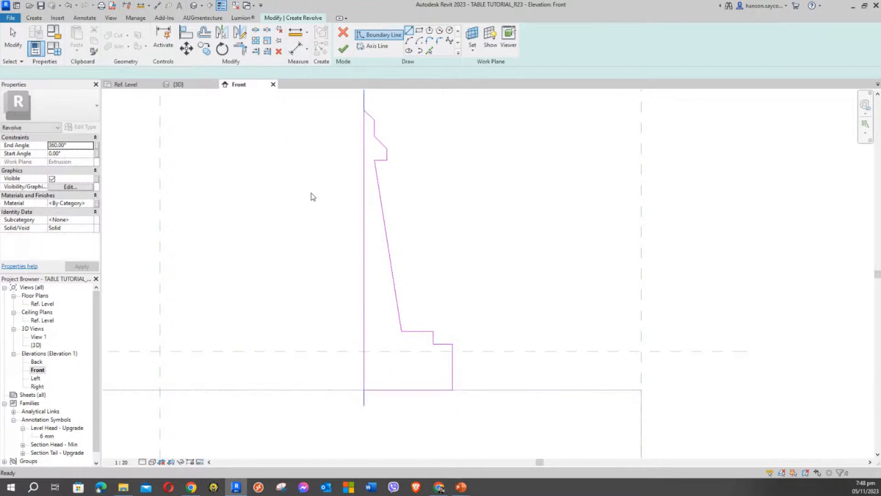
key(Escape)
Check the closed profile, switch to the 3D view and finish the 360° revolve
scroll(310, 193, down, 1)
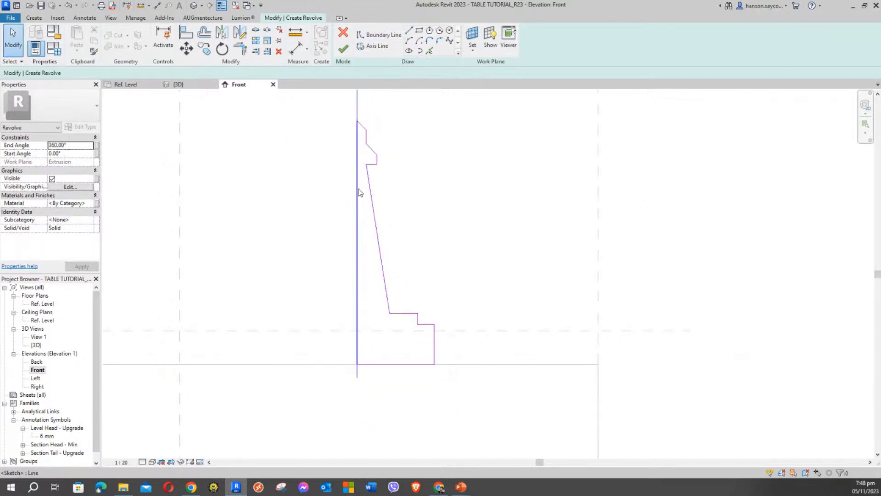
click(358, 192)
scroll(354, 197, down, 1)
middle_drag(332, 202, 408, 184)
click(401, 177)
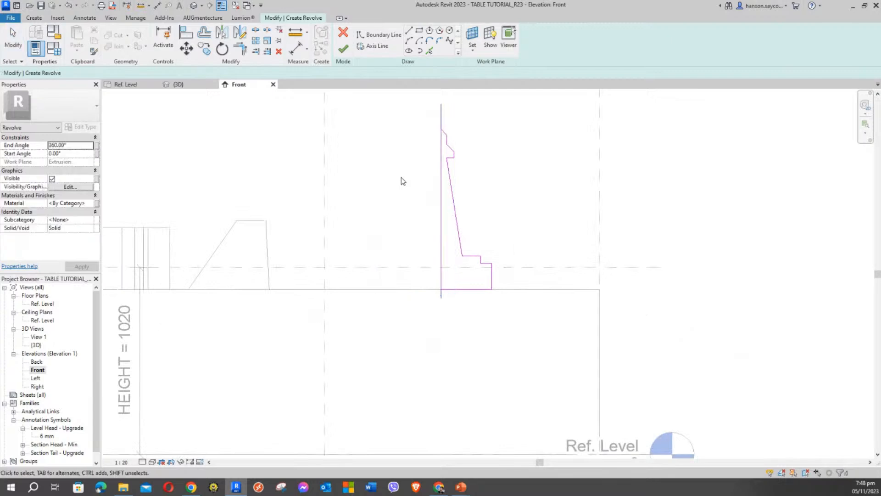
scroll(415, 191, down, 1)
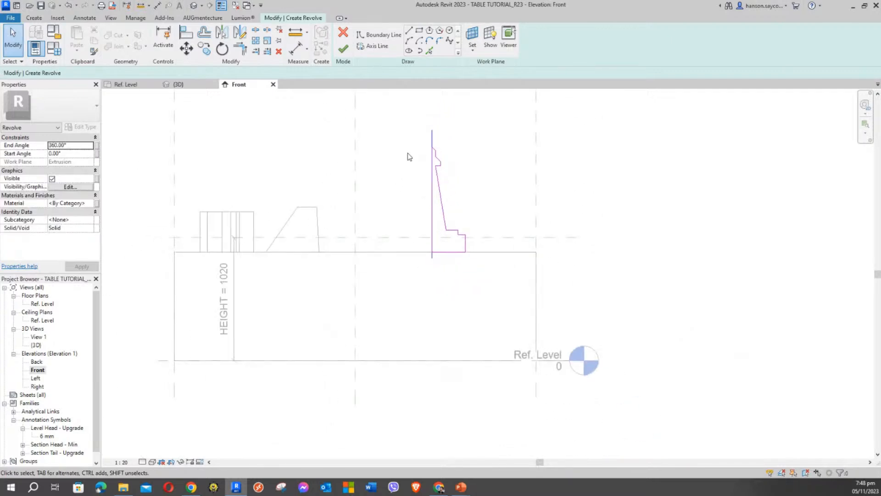
click(181, 85)
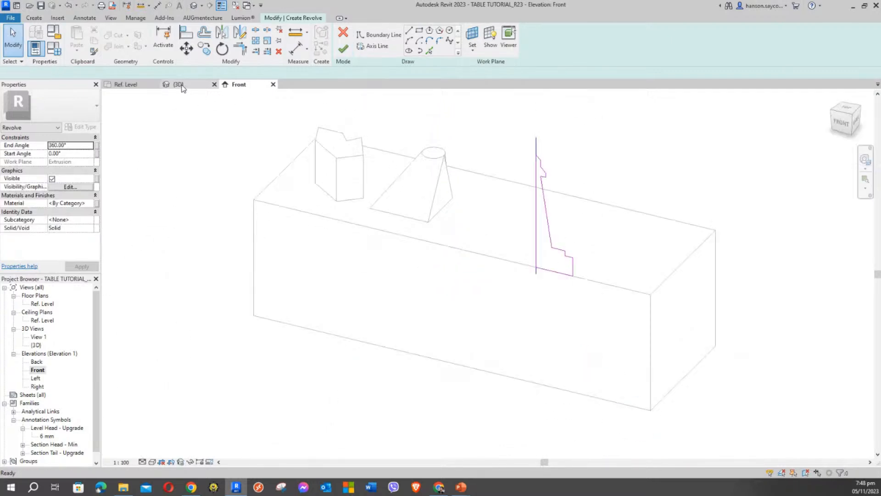
middle_drag(462, 225, 373, 229)
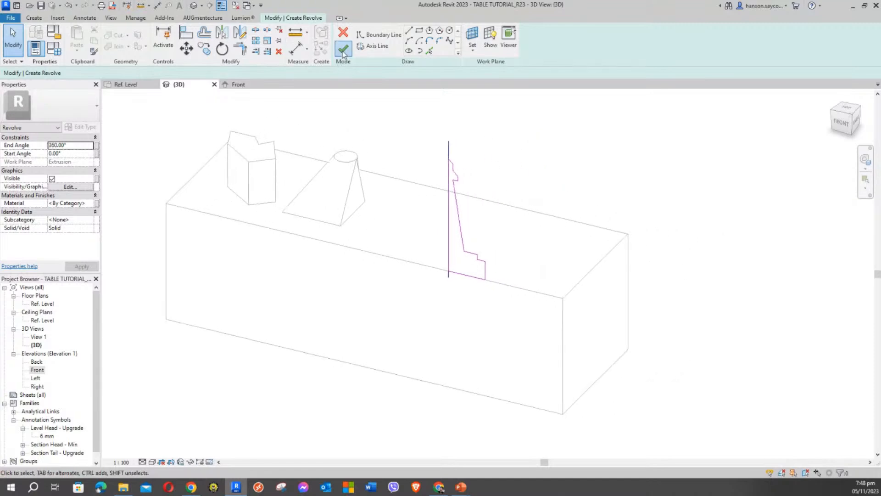
click(344, 50)
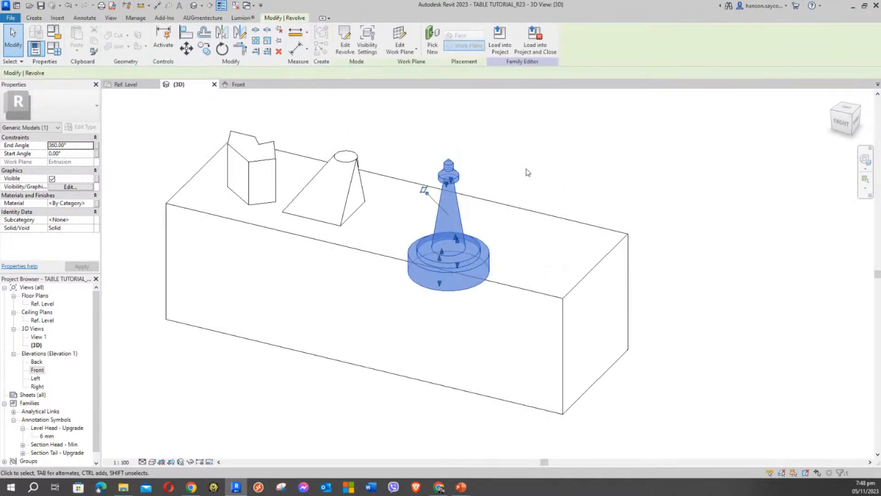
Move the revolve back from the box's front edge and closer to the blend
click(448, 211)
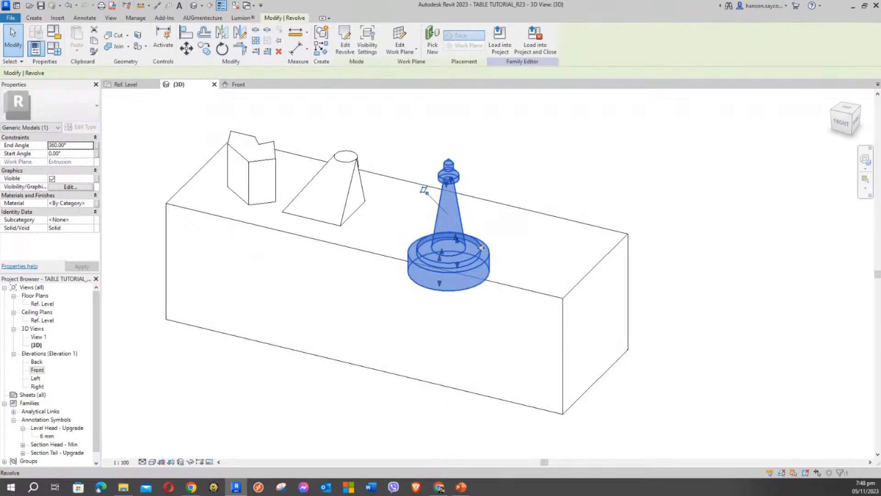
drag(448, 212, 413, 183)
scroll(413, 185, up, 1)
click(456, 152)
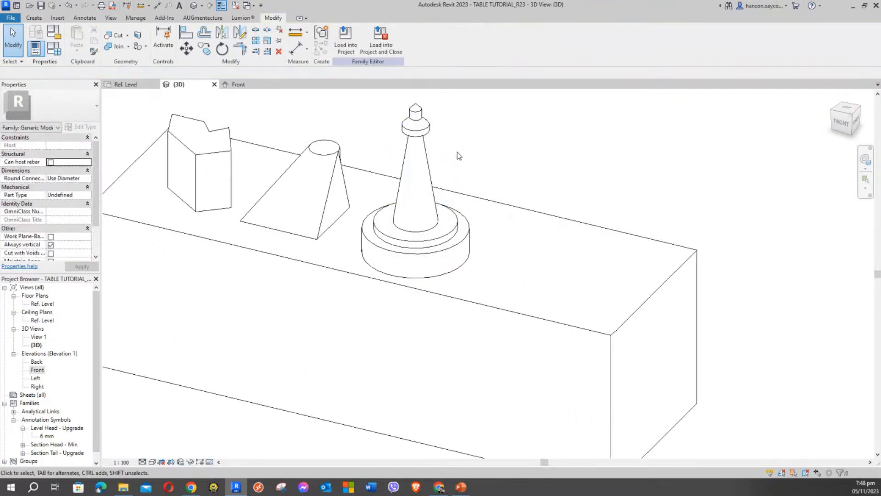
Inspect the tower-shaped revolve in the Shaded display, then return the 3D view to Hidden Line
middle_drag(457, 152, 432, 187)
key(s)
key(d)
click(392, 170)
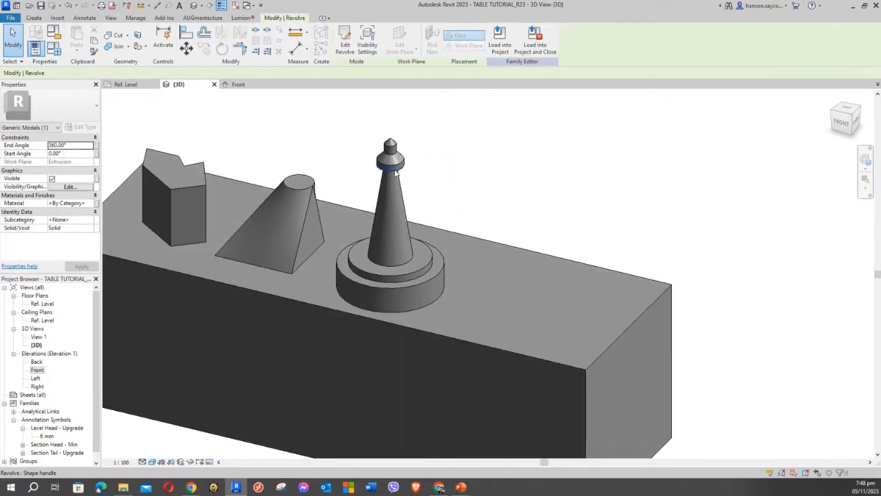
click(438, 173)
click(391, 171)
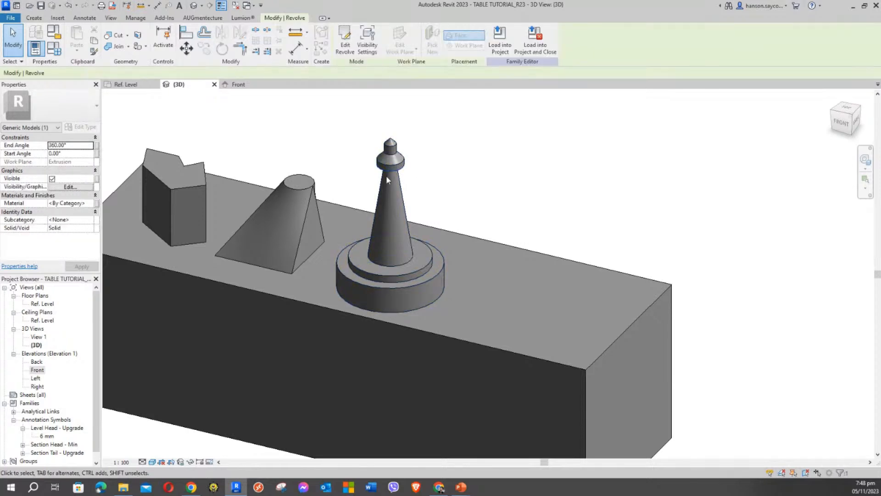
click(374, 173)
click(384, 175)
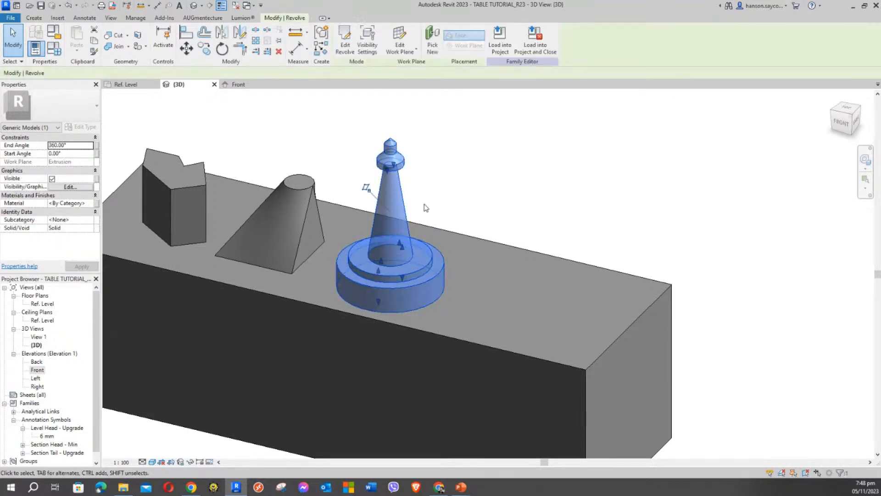
key(h)
key(l)
click(495, 144)
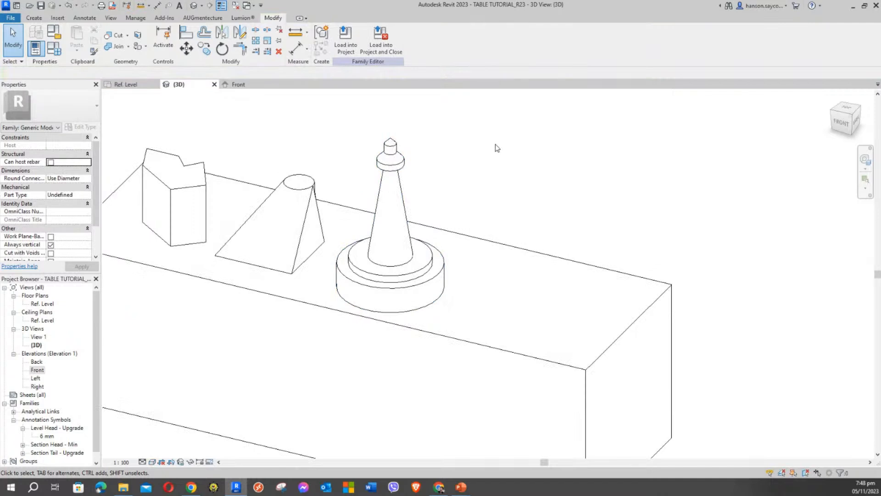
middle_drag(486, 166, 530, 162)
scroll(479, 189, up, 1)
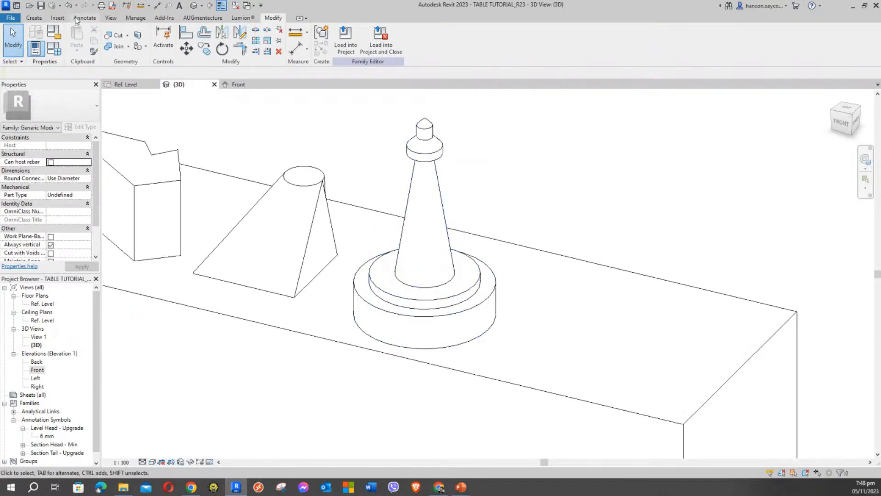
click(34, 18)
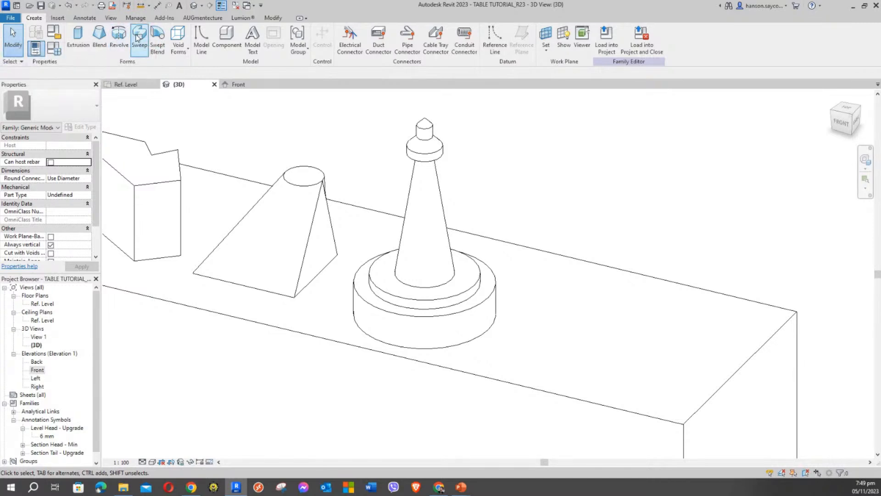
scroll(569, 161, down, 4)
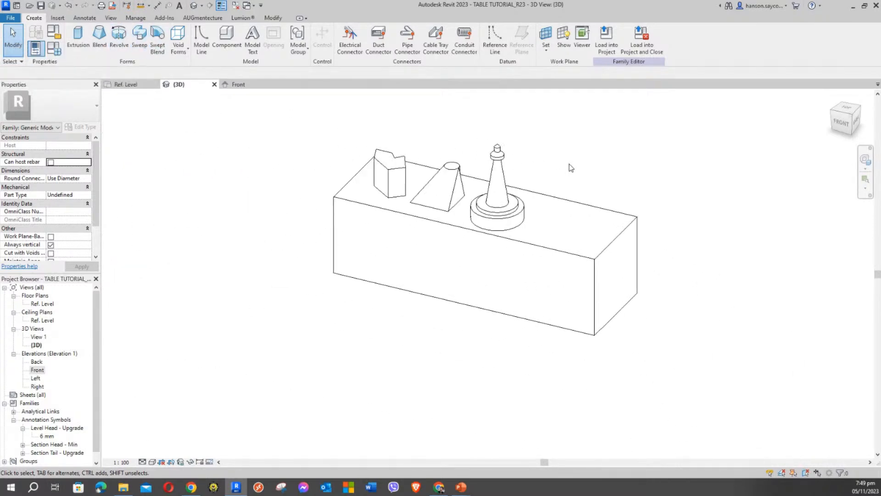
shift+middle_drag(587, 178, 593, 178)
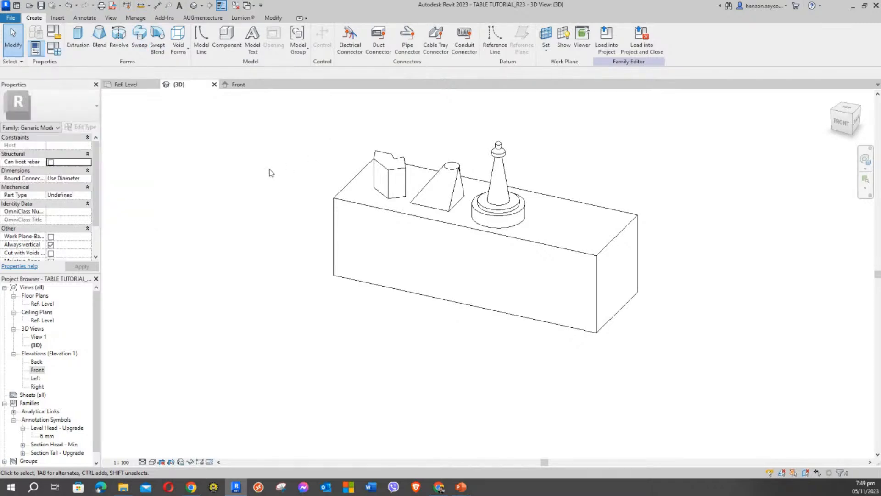
scroll(310, 222, up, 3)
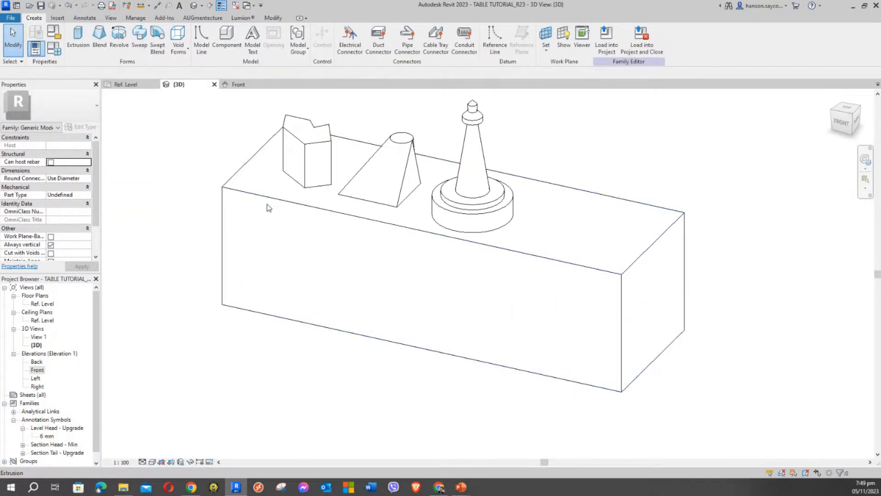
middle_drag(220, 183, 268, 206)
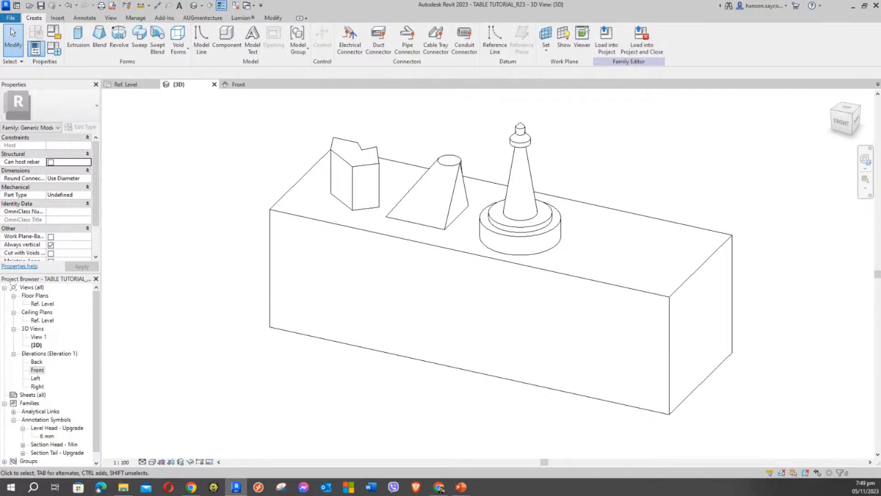
key(alt+Tab)
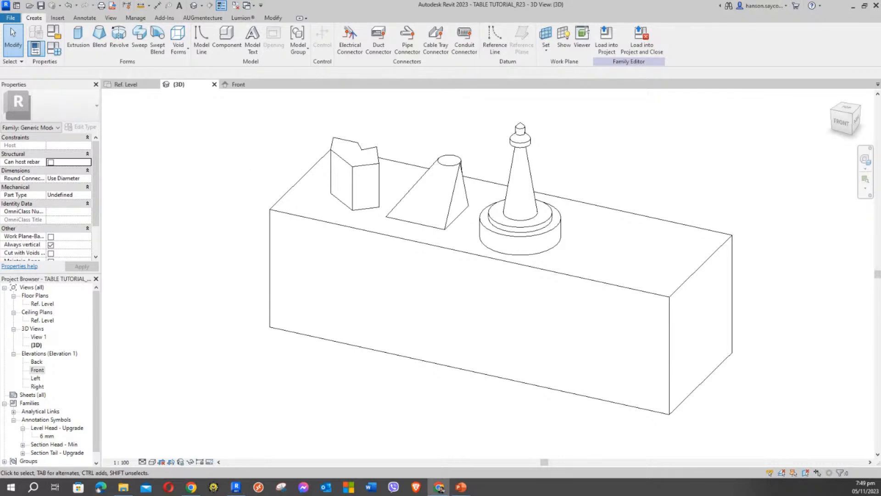
Start a sweep and use the four edges of the box's top face as its picked path, finishing the path
middle_drag(264, 180, 238, 172)
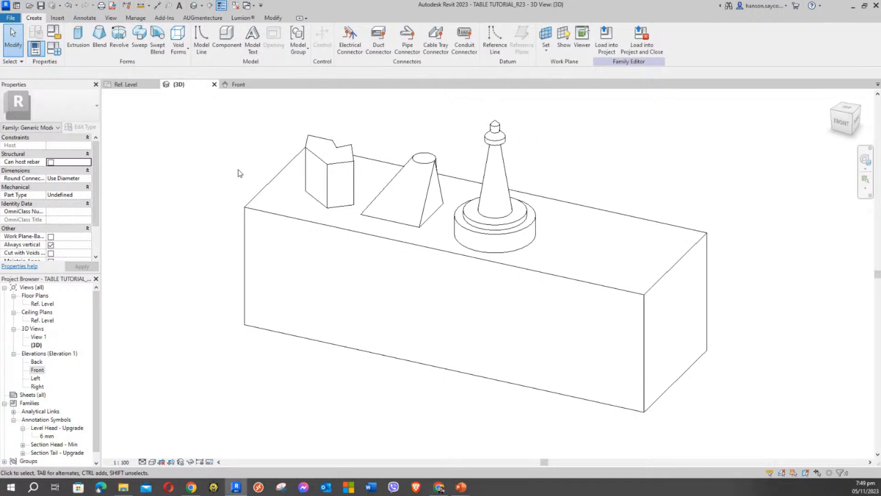
click(138, 41)
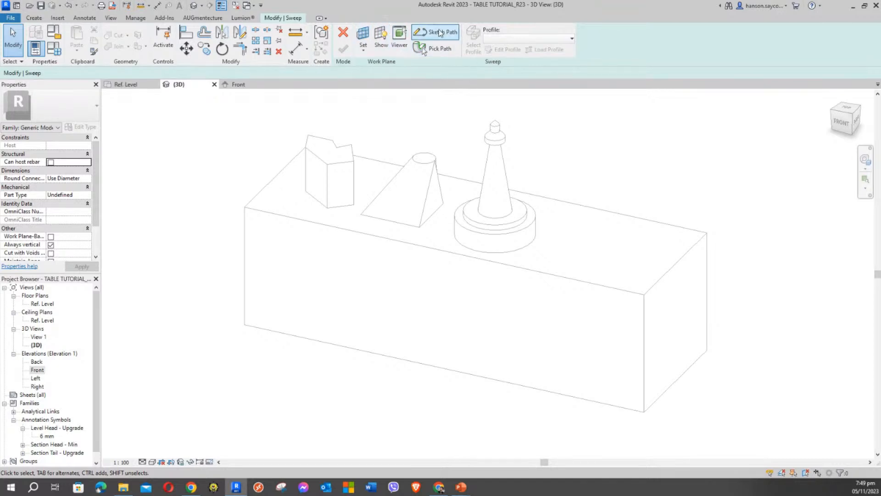
click(437, 53)
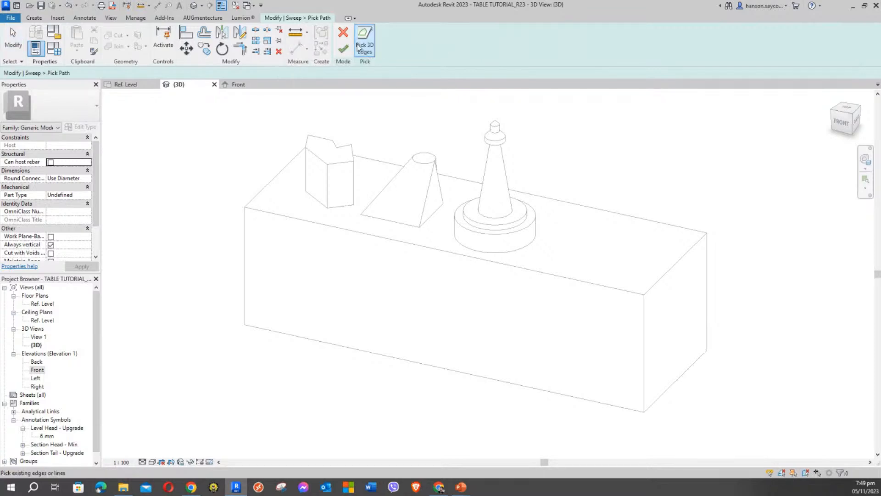
click(372, 235)
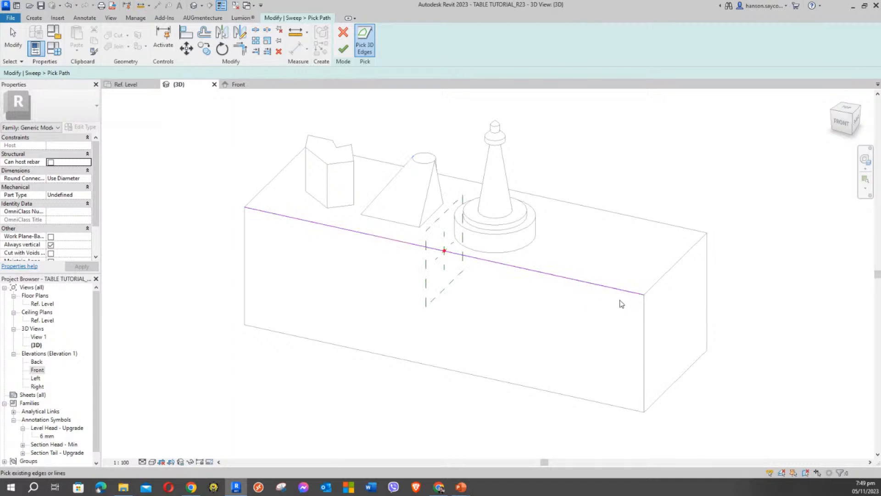
click(677, 266)
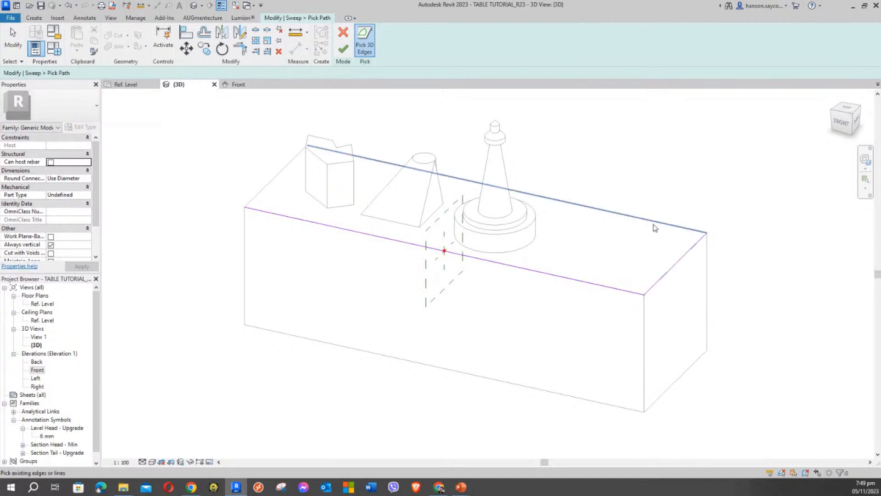
click(614, 214)
click(285, 191)
scroll(342, 255, up, 2)
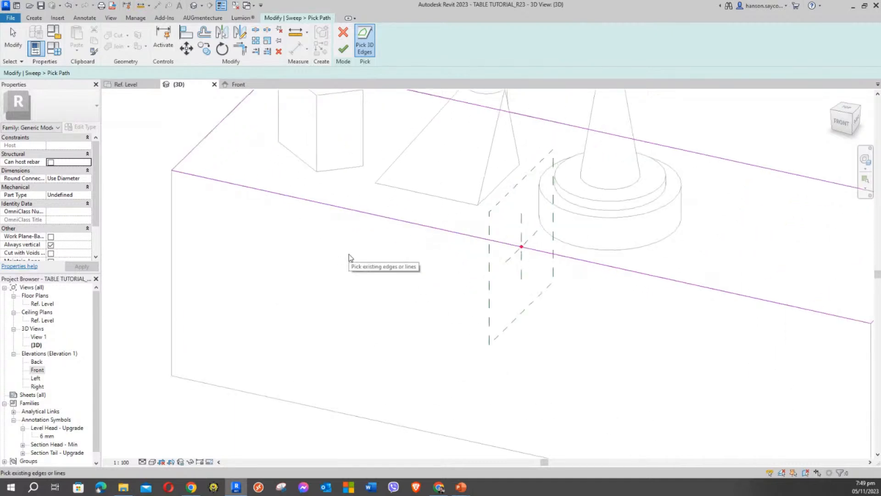
scroll(343, 187, down, 3)
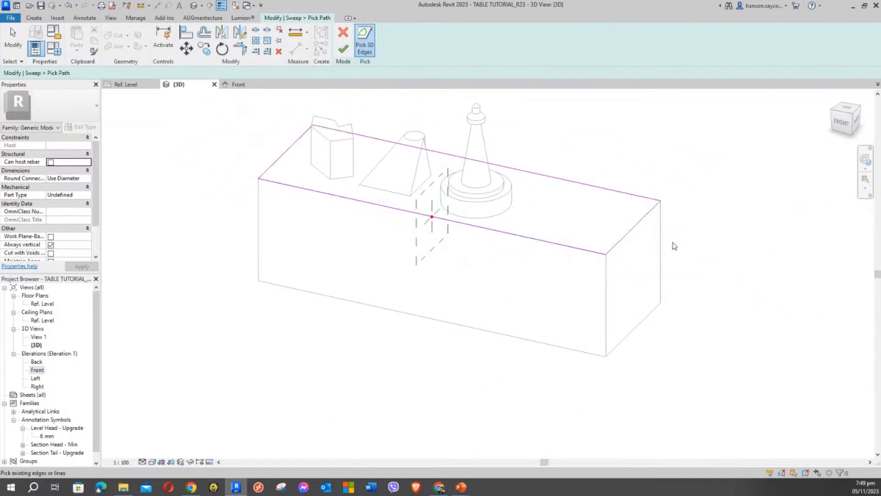
click(344, 49)
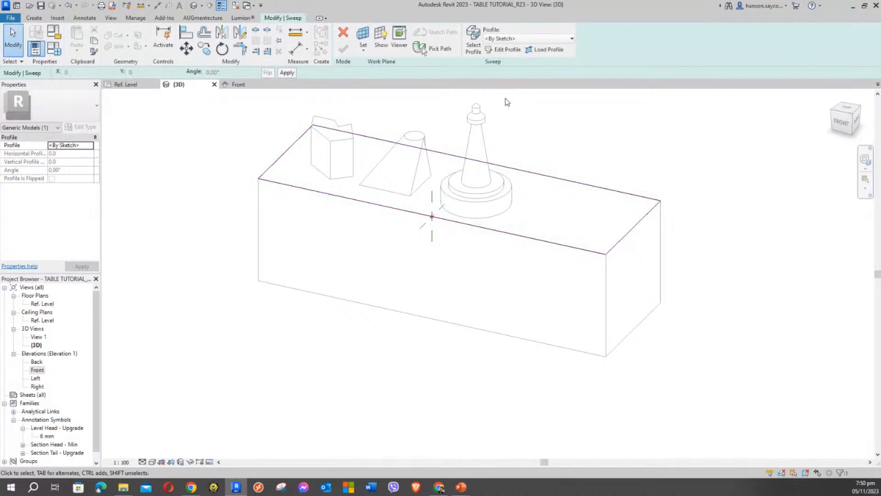
Keep the sweep profile as By Sketch and draw its top line outward from the path's origin on the box's front edge
click(507, 40)
click(505, 49)
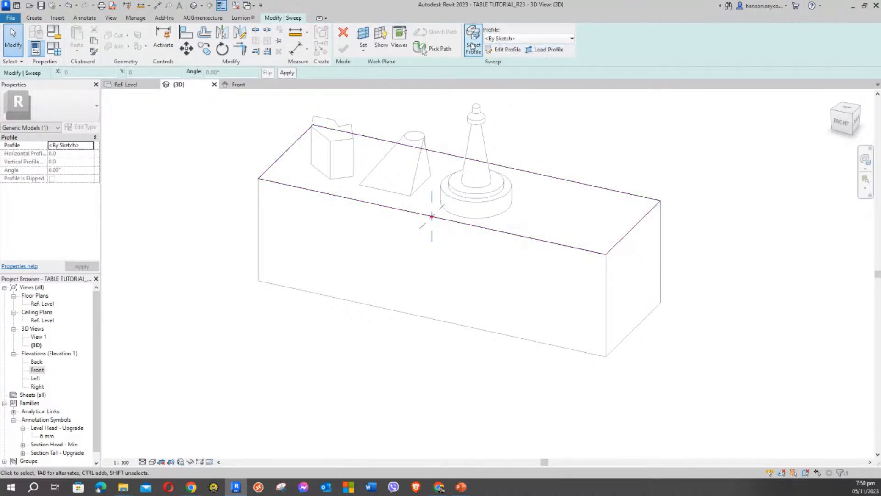
click(515, 38)
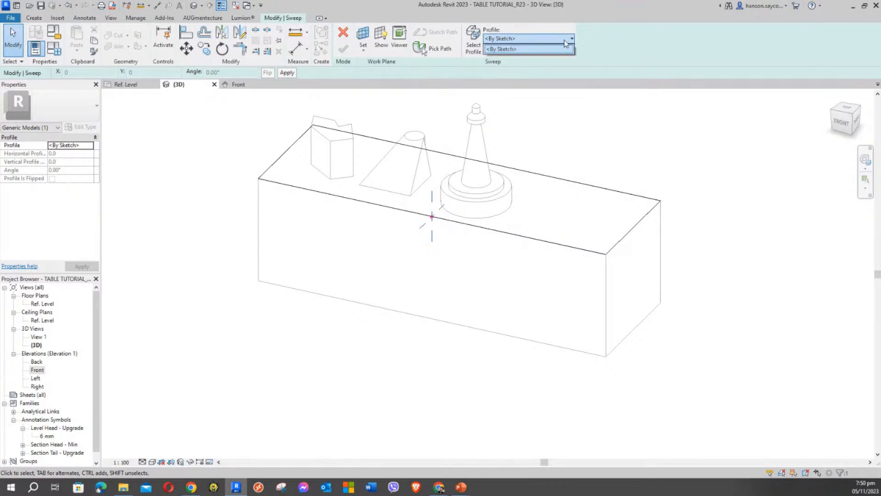
click(641, 41)
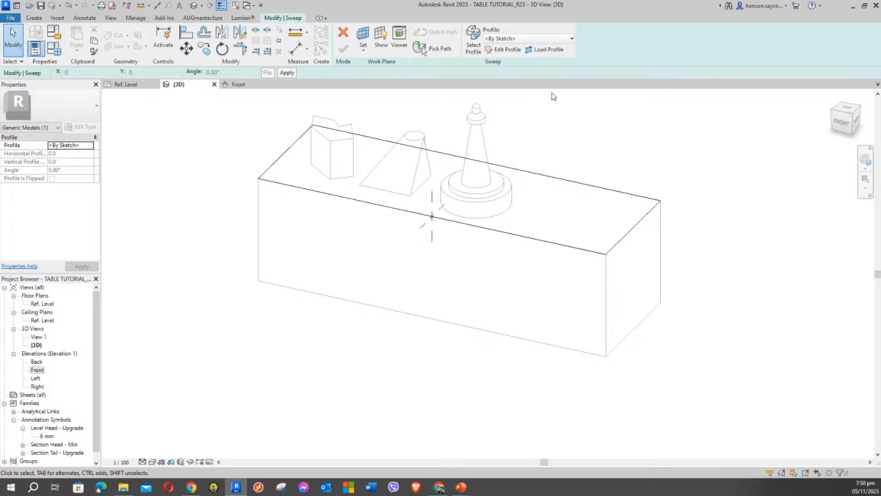
click(506, 49)
scroll(423, 208, up, 5)
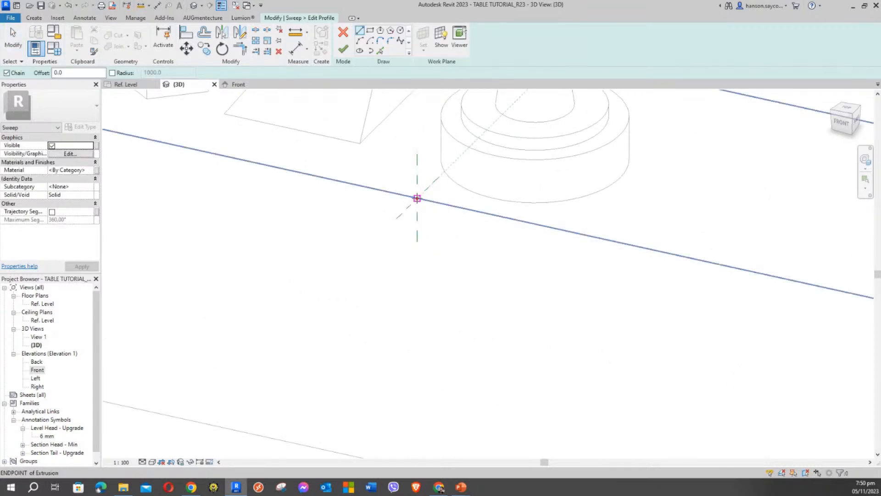
scroll(431, 224, up, 4)
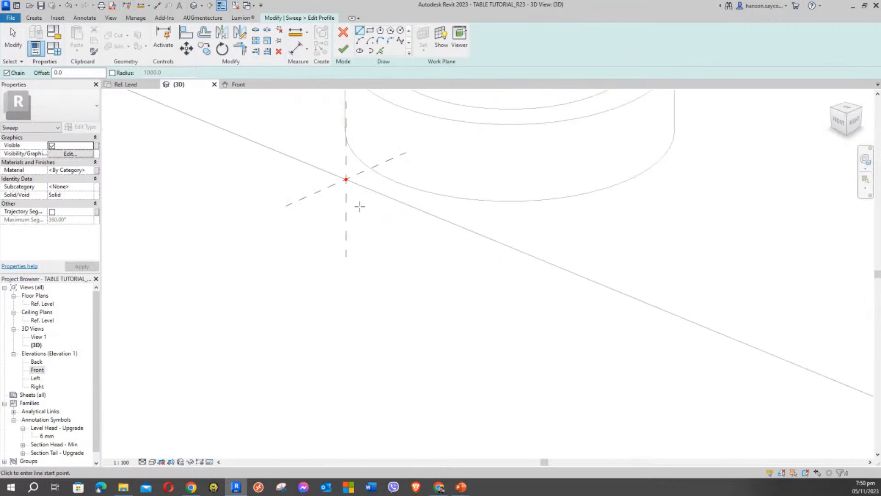
scroll(366, 212, up, 1)
middle_drag(366, 212, 413, 213)
click(389, 174)
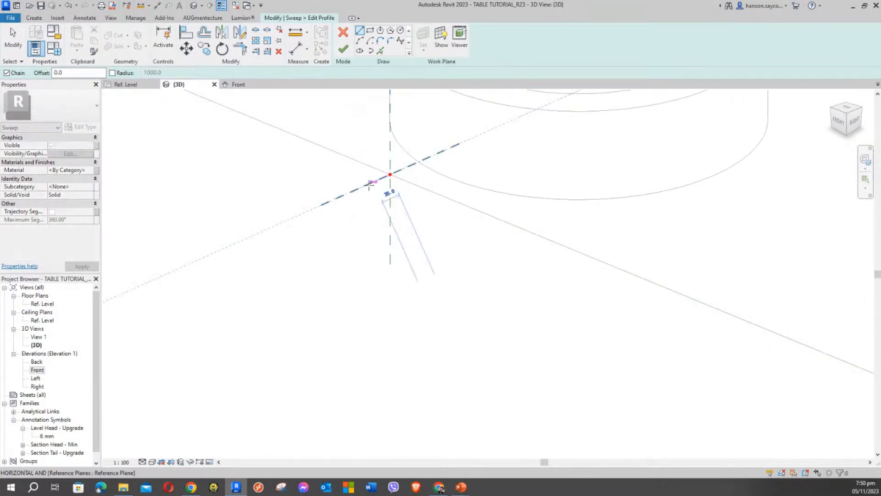
click(359, 188)
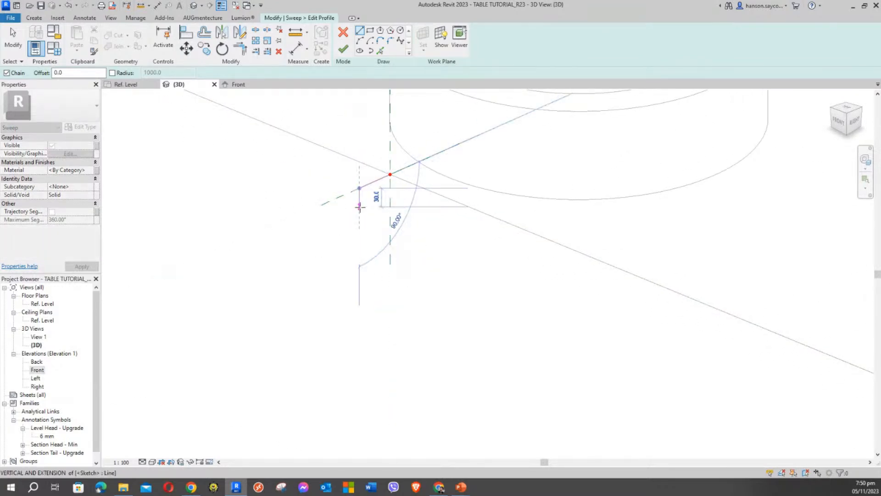
Draw the profile's outer steps: about 15 mm down, 20 mm inward, down again, and about 15 mm inward
scroll(360, 207, up, 2)
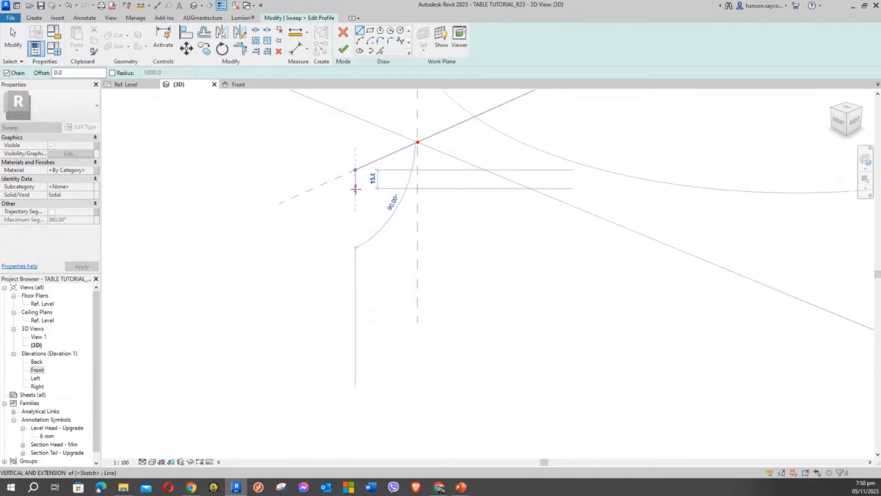
click(355, 187)
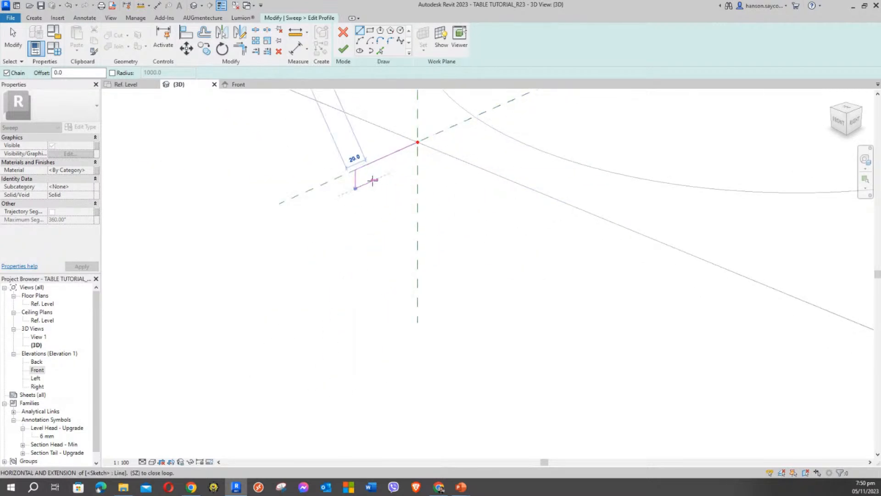
click(374, 205)
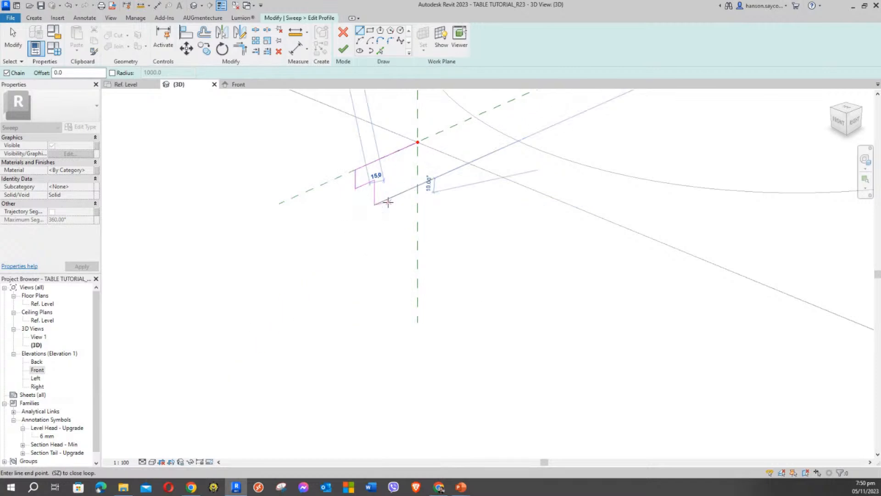
click(388, 198)
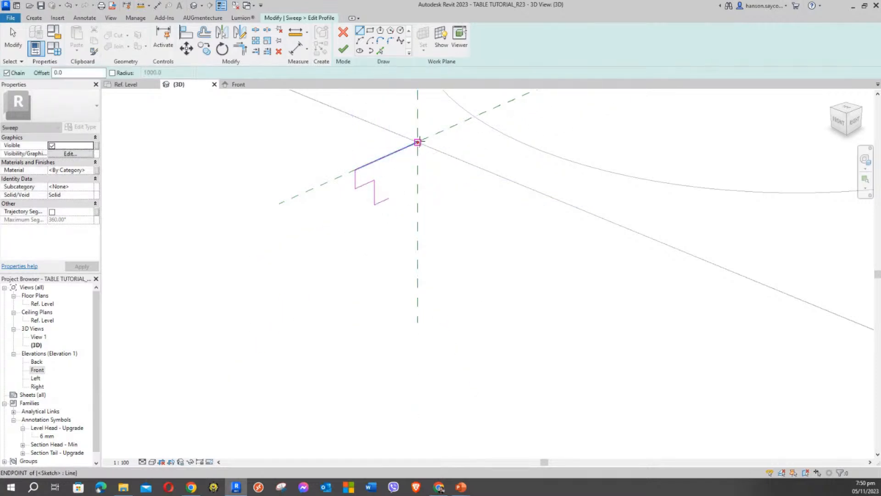
Draw the profile's inner vertical edge down from the origin and a stepped underside with a rise of about 10 mm and a short outward line
click(402, 220)
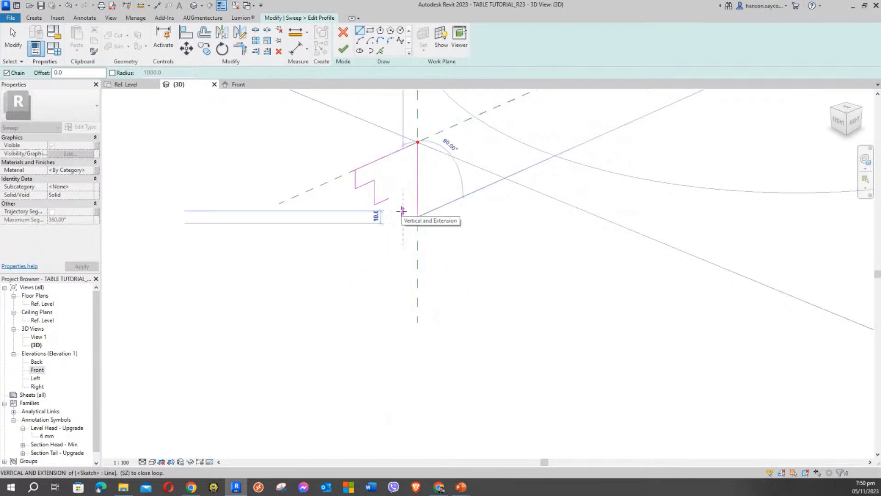
click(402, 211)
click(393, 214)
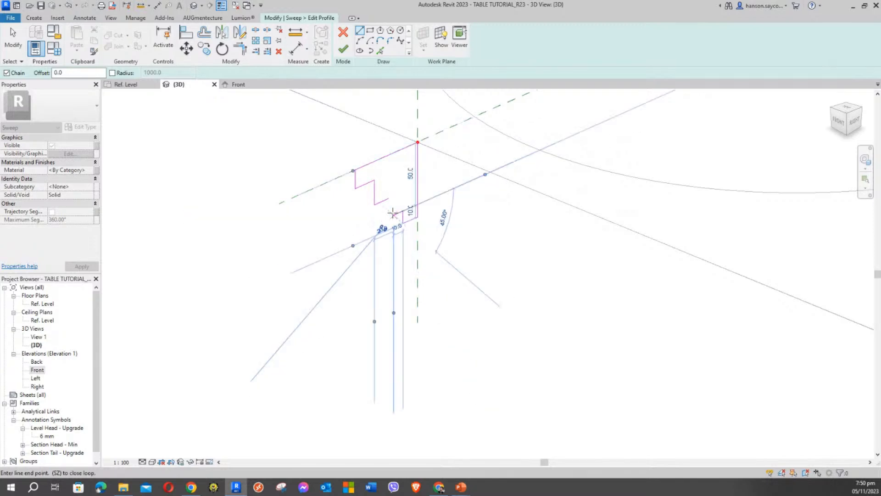
key(Escape)
key(Escape)
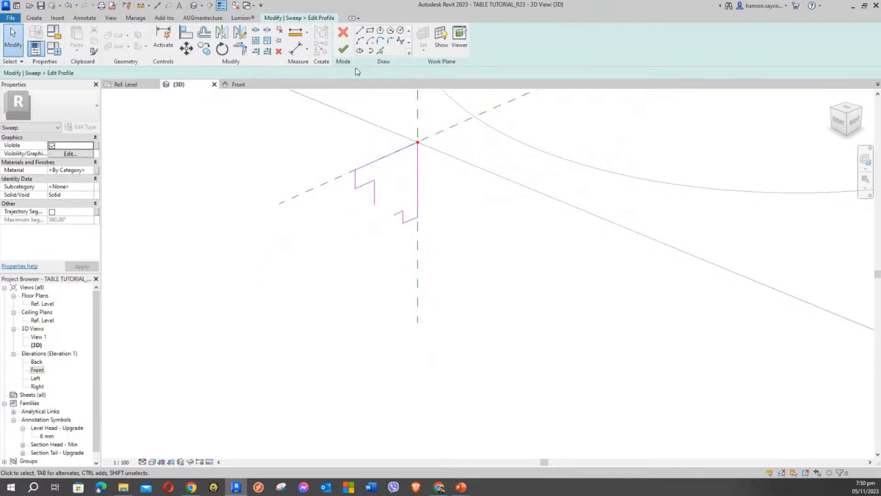
Close the profile with a start-end-radius arc of about 15.6 mm between its two open ends, tangent to the outer vertical line
click(359, 41)
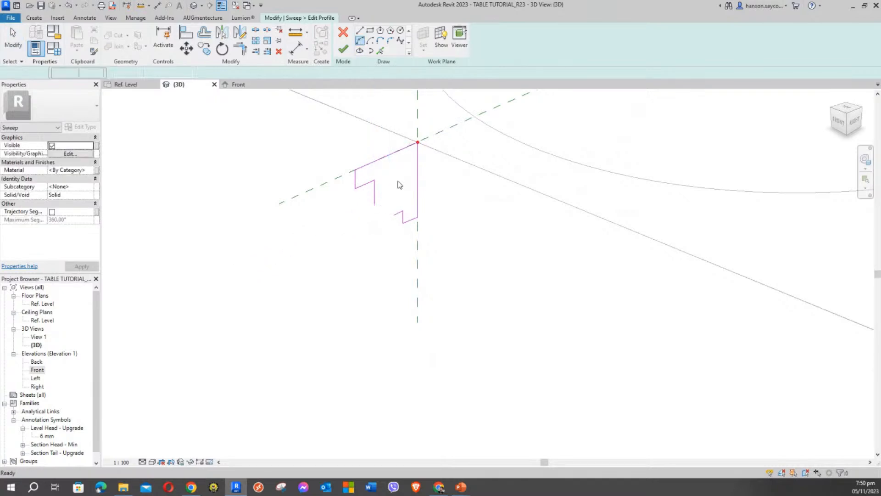
click(375, 207)
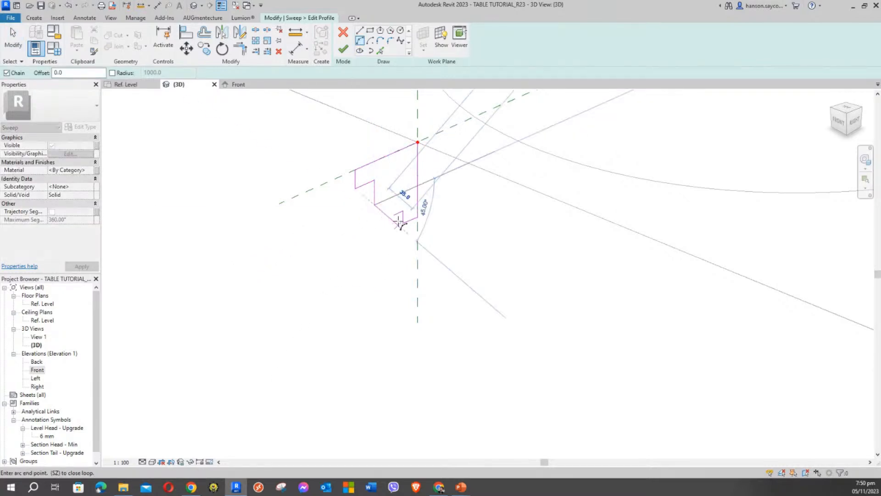
click(376, 214)
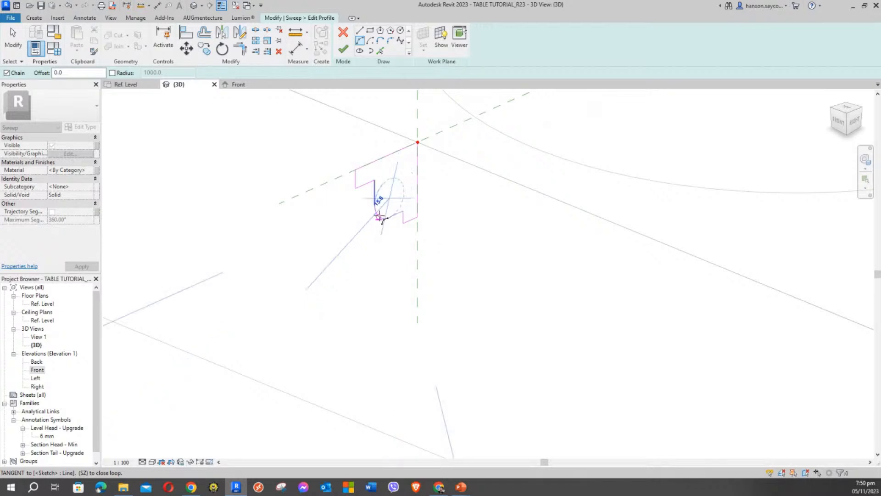
click(377, 215)
key(Escape)
scroll(359, 219, down, 5)
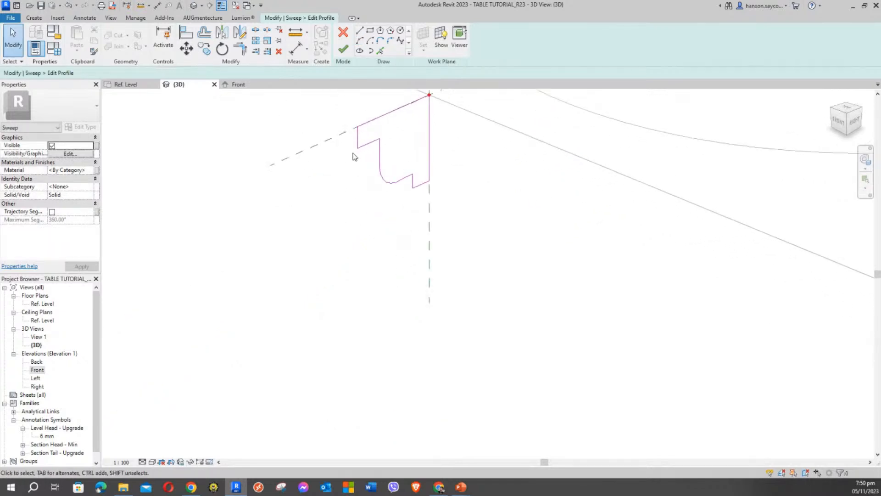
Check the closed profile against the box, finish the profile sketch and complete the sweep around the top edges
scroll(355, 149, down, 6)
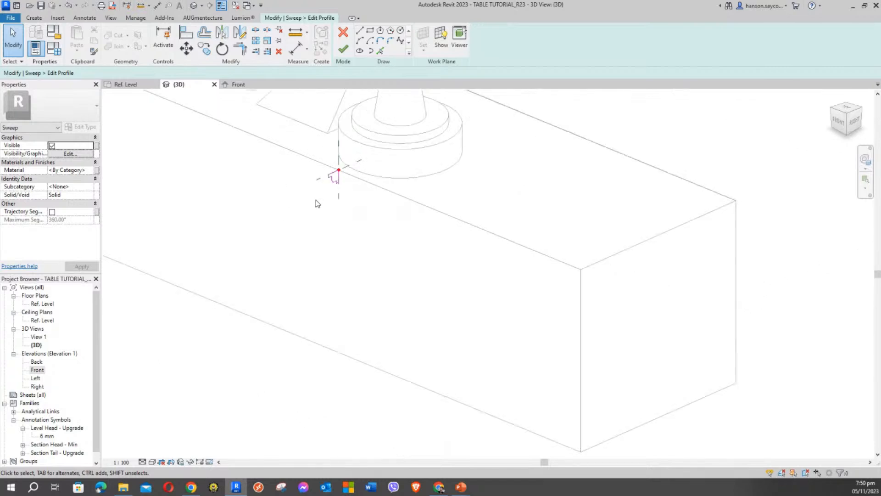
scroll(321, 214, up, 1)
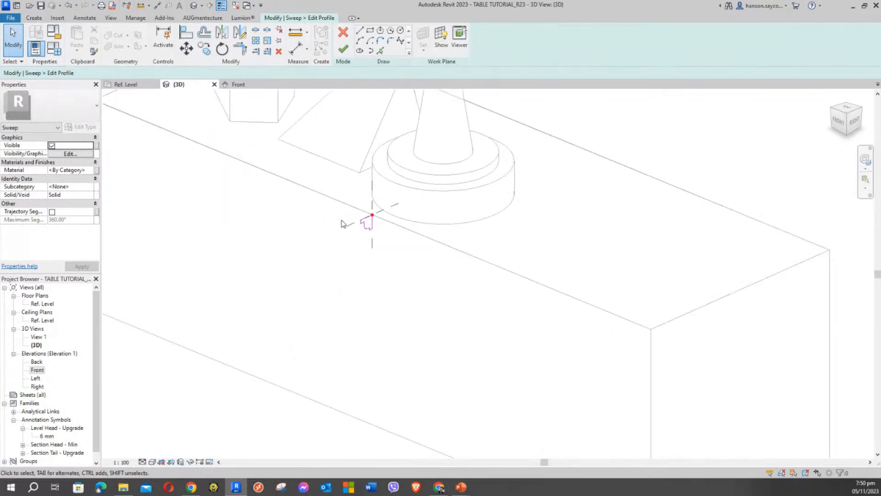
scroll(342, 223, down, 2)
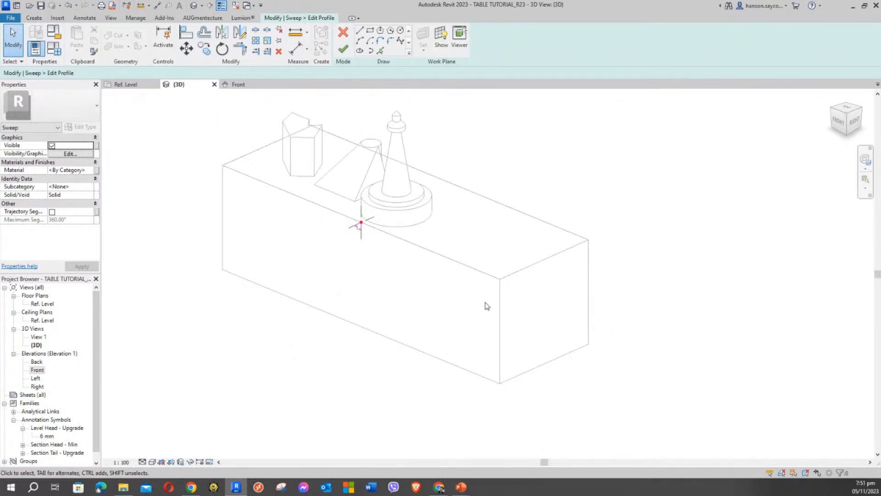
click(343, 49)
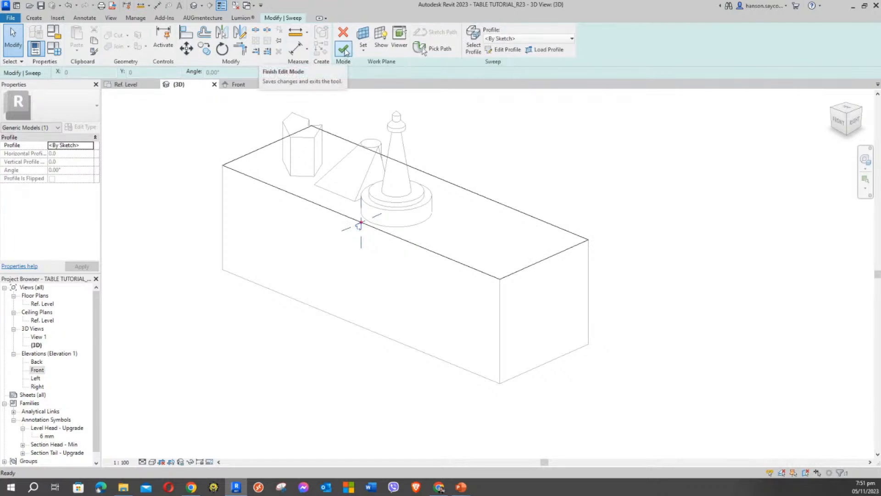
click(343, 49)
Examine the sweep around the box's top rim from several angles, including its corner and its profile at the edge
scroll(291, 192, up, 3)
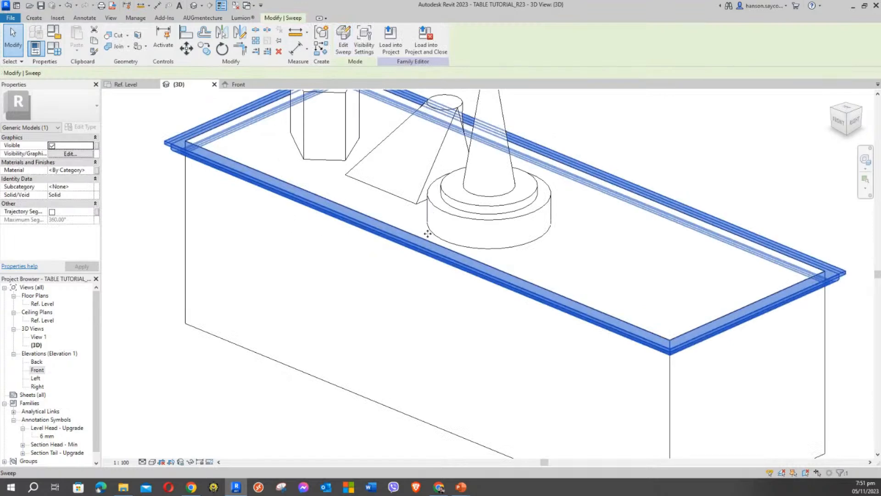
click(641, 177)
scroll(642, 177, down, 5)
shift+middle_drag(626, 269, 674, 134)
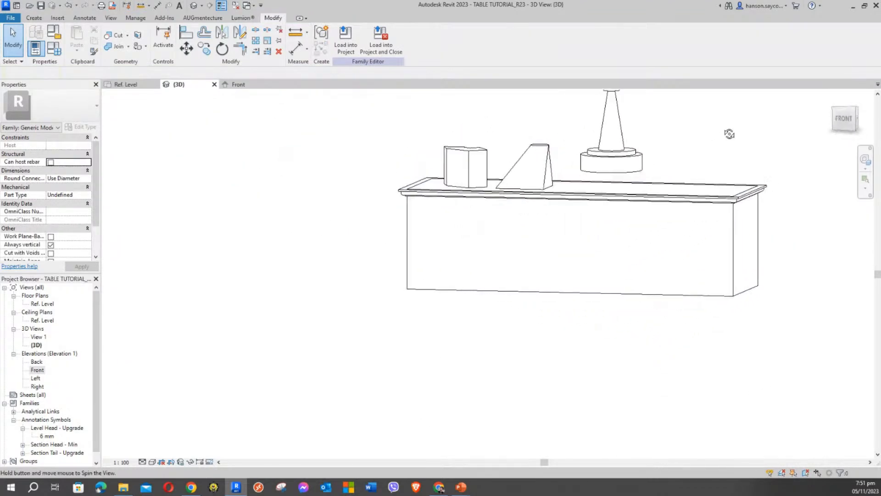
scroll(740, 198, up, 3)
scroll(740, 198, up, 3)
shift+middle_drag(761, 240, 514, 321)
scroll(474, 289, down, 3)
scroll(647, 281, up, 6)
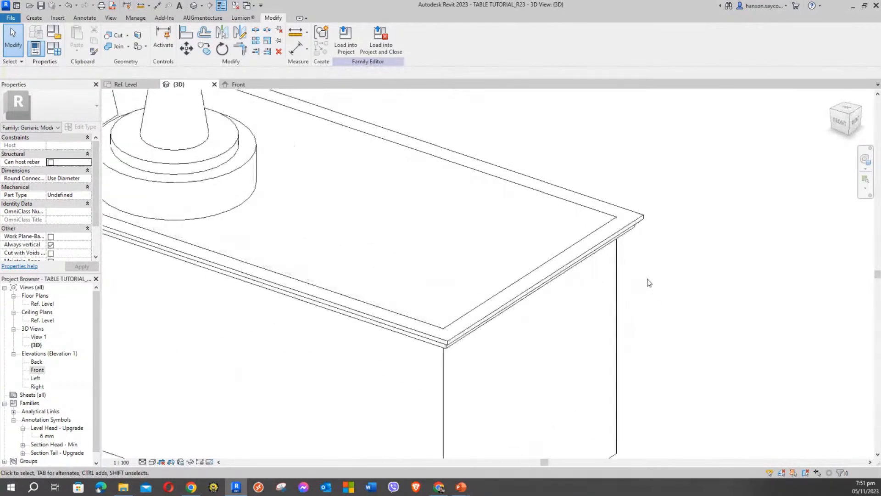
scroll(753, 282, down, 2)
click(747, 249)
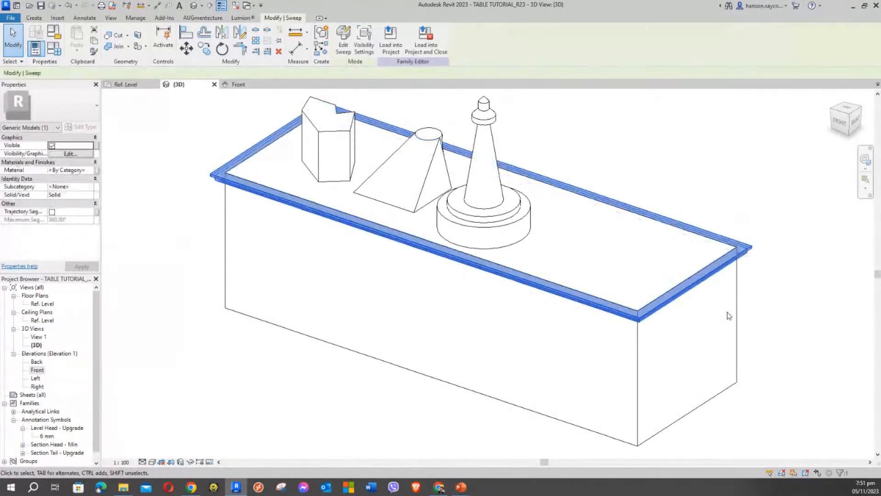
click(693, 318)
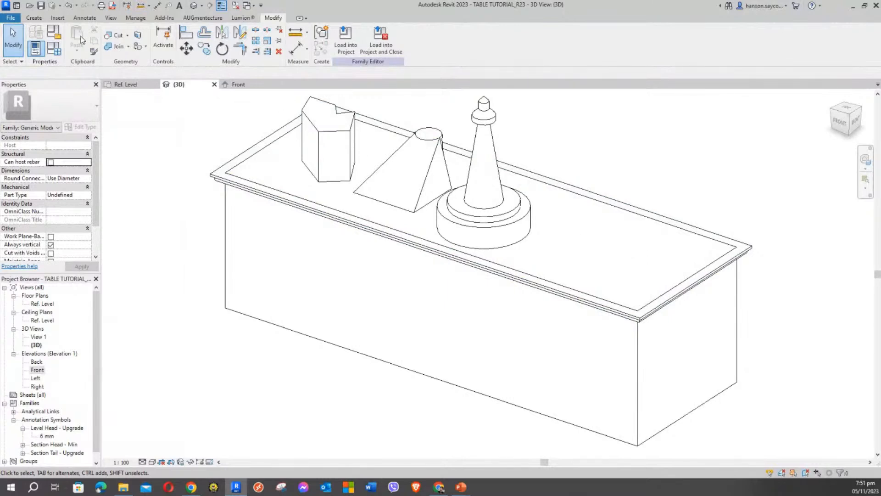
Preview the box and its forms in the Shaded with Edges style, check the rim sweep, and return to Hidden Line
click(36, 19)
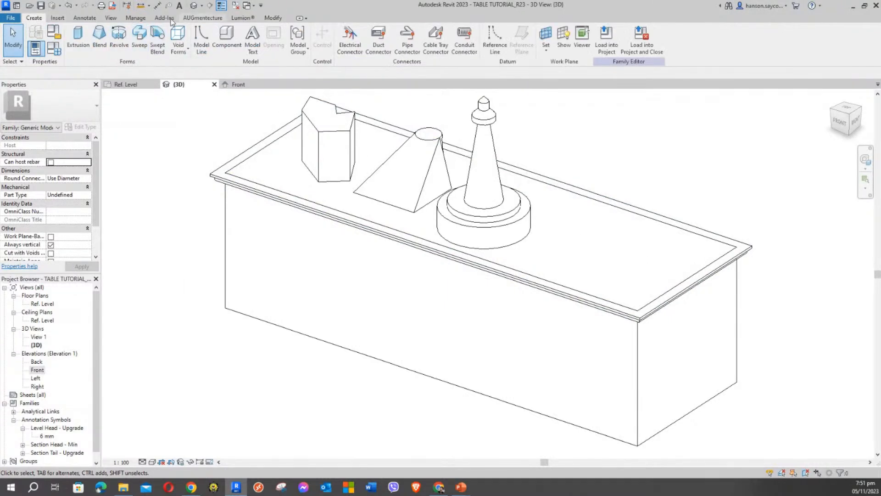
middle_drag(194, 189, 208, 229)
key(s)
key(d)
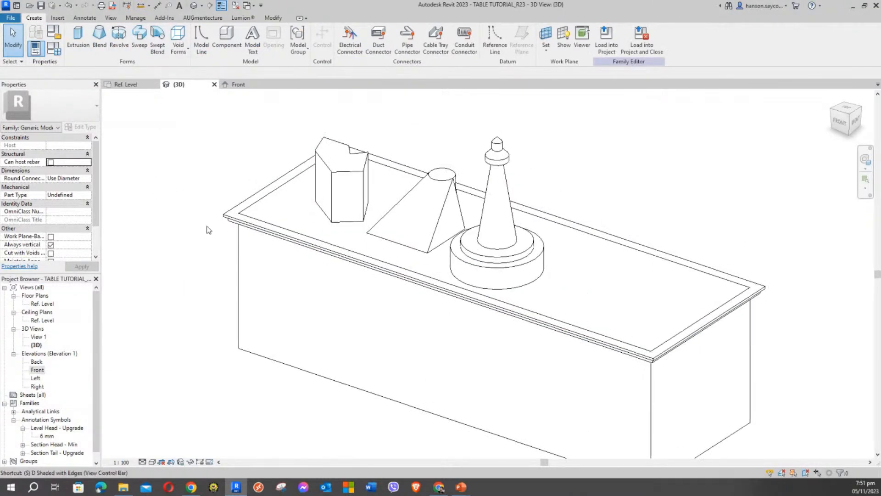
click(235, 223)
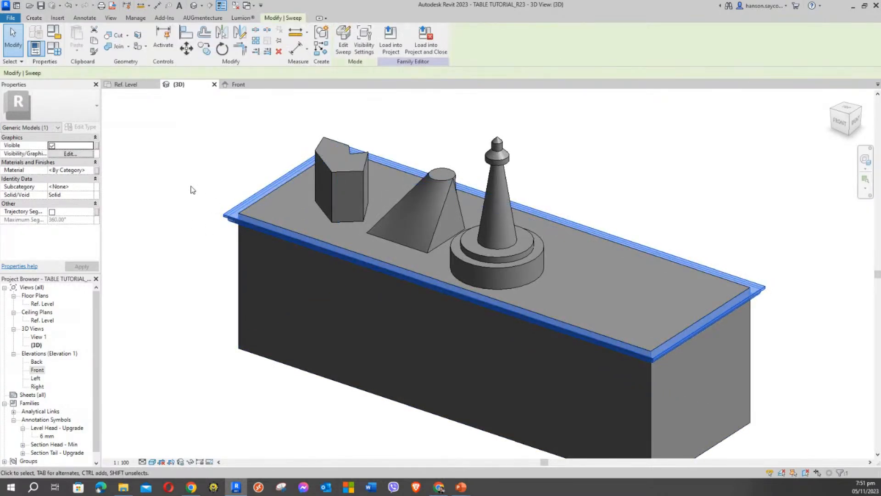
click(192, 189)
key(h)
key(l)
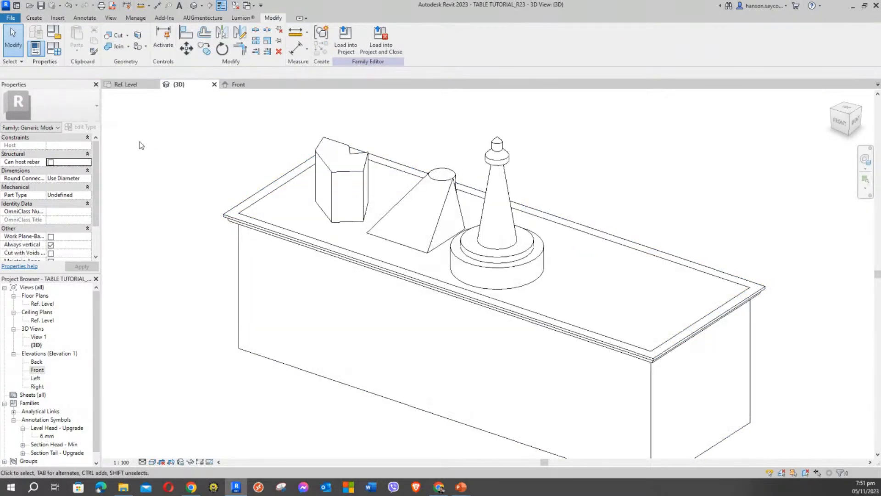
middle_drag(196, 182, 236, 194)
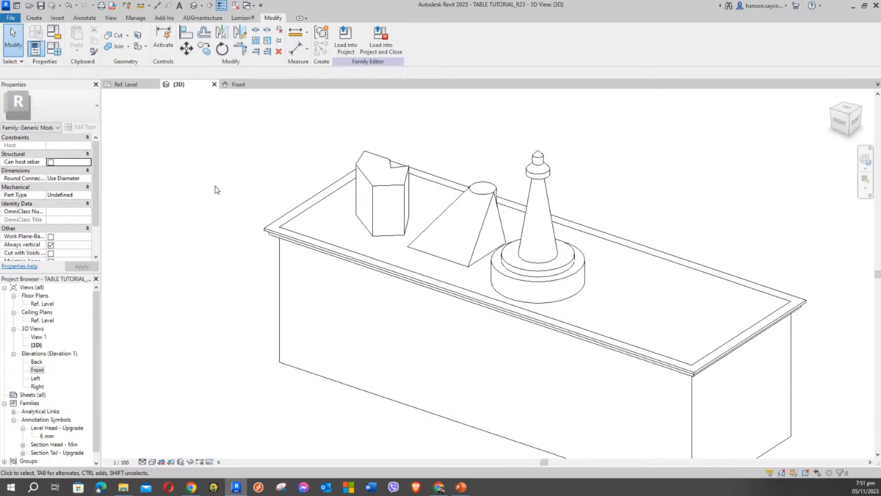
middle_drag(200, 217, 184, 176)
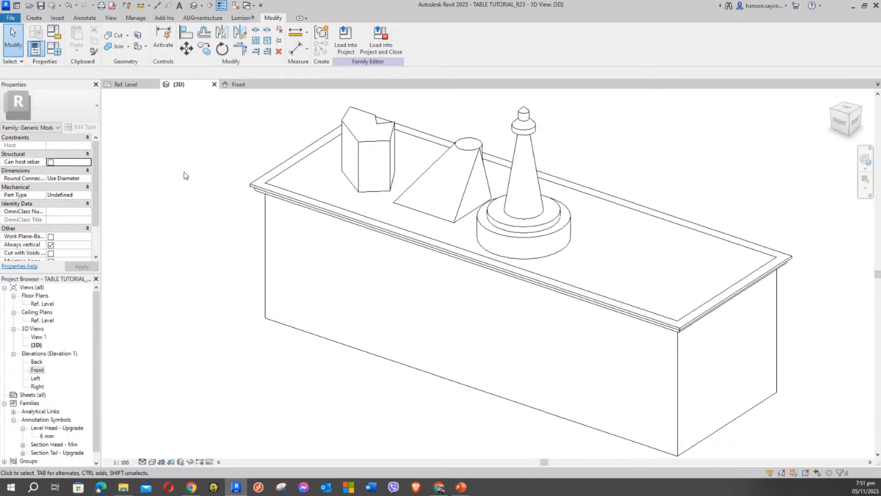
Inspect the rim sweep and the box extrusion as separate elements by selecting each in turn
click(259, 183)
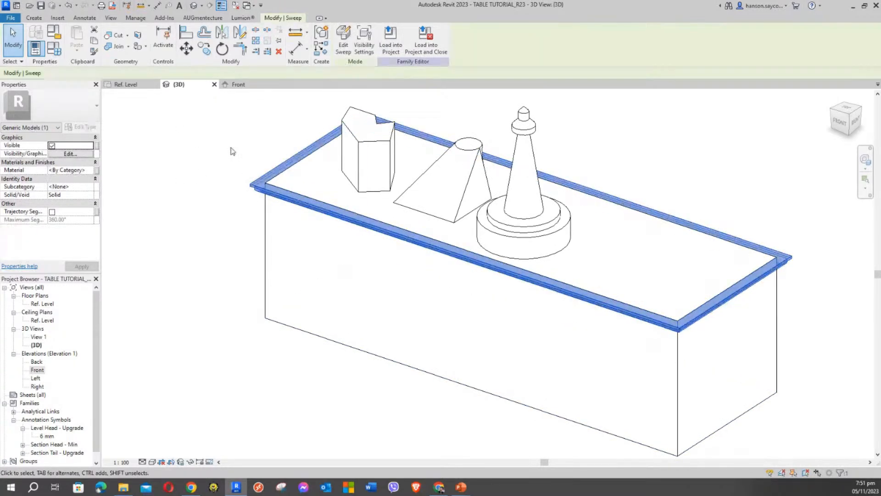
click(264, 213)
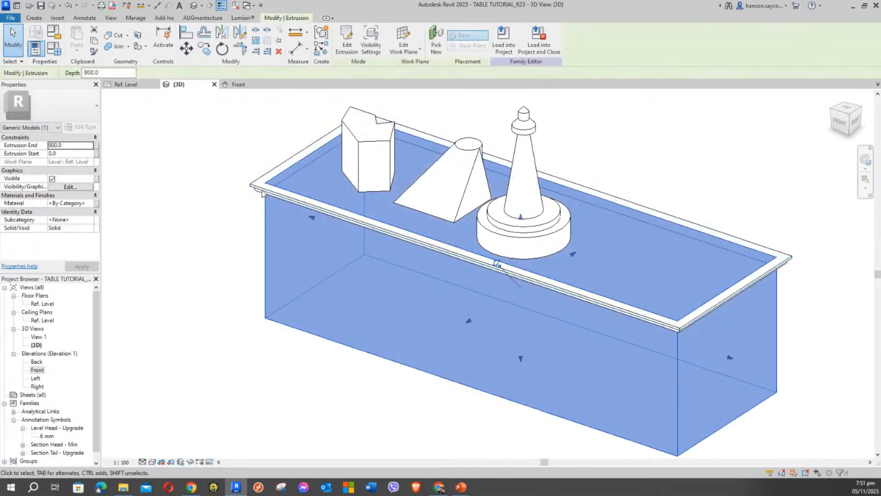
click(281, 166)
click(266, 210)
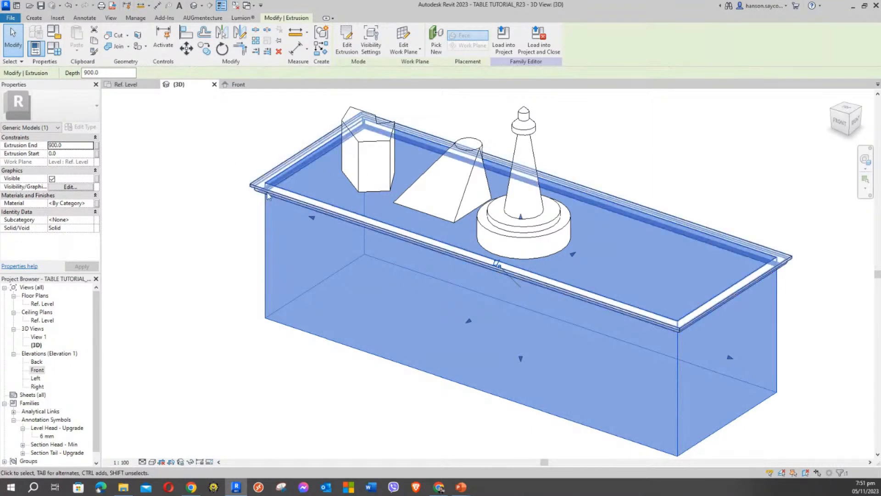
click(251, 222)
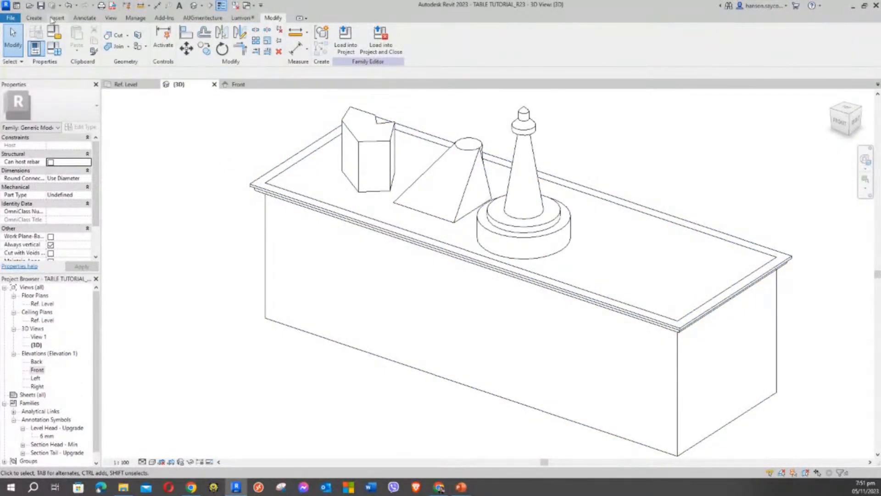
Start a Swept Blend and pick the rim sweep's outer upper edge along the box's short end as its path
click(35, 19)
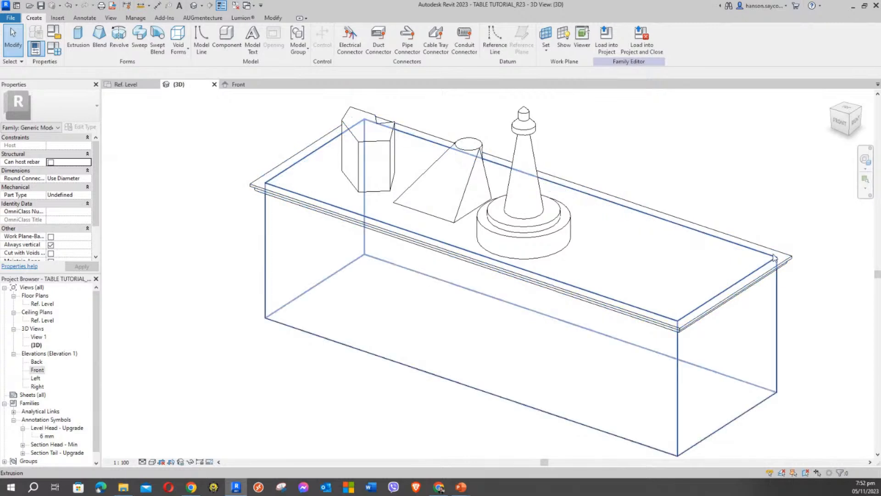
middle_drag(765, 281, 614, 224)
scroll(566, 259, up, 5)
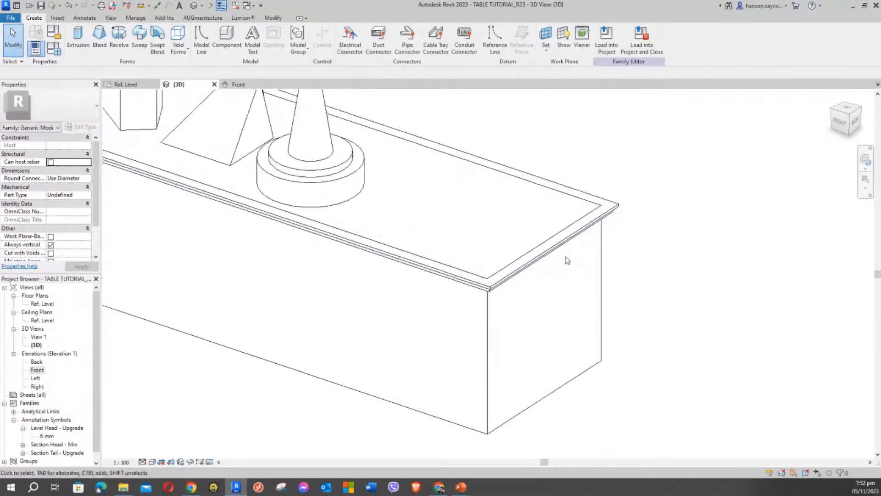
scroll(562, 260, down, 3)
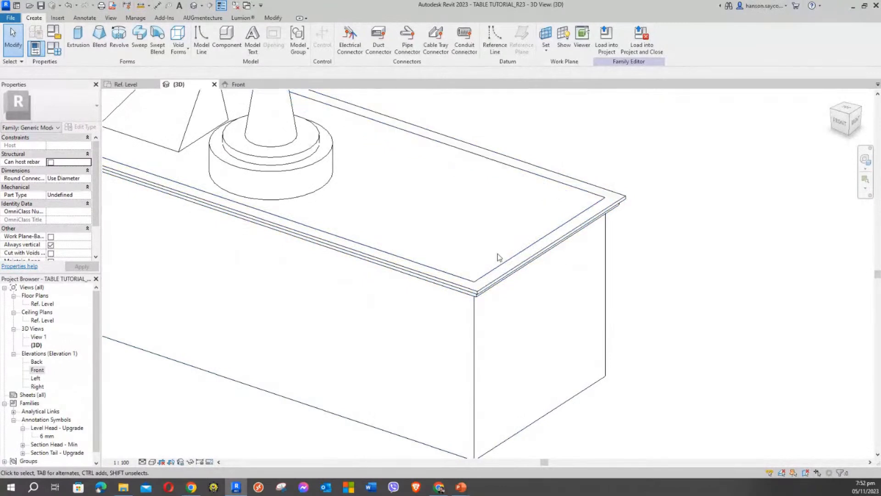
middle_drag(703, 250, 696, 211)
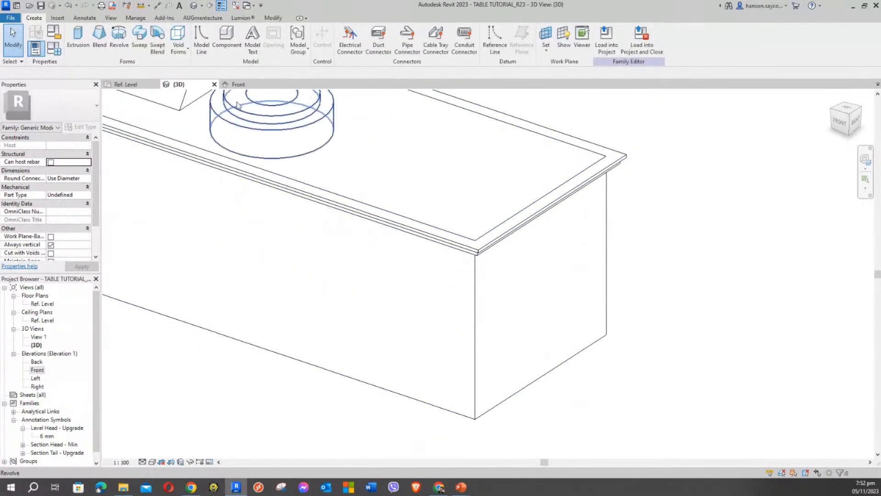
scroll(617, 218, up, 4)
middle_drag(589, 256, 642, 210)
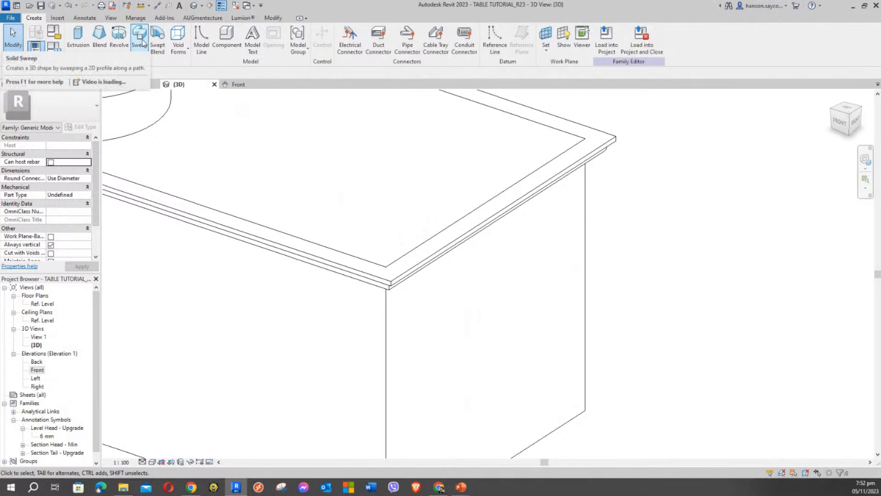
middle_drag(664, 181, 699, 207)
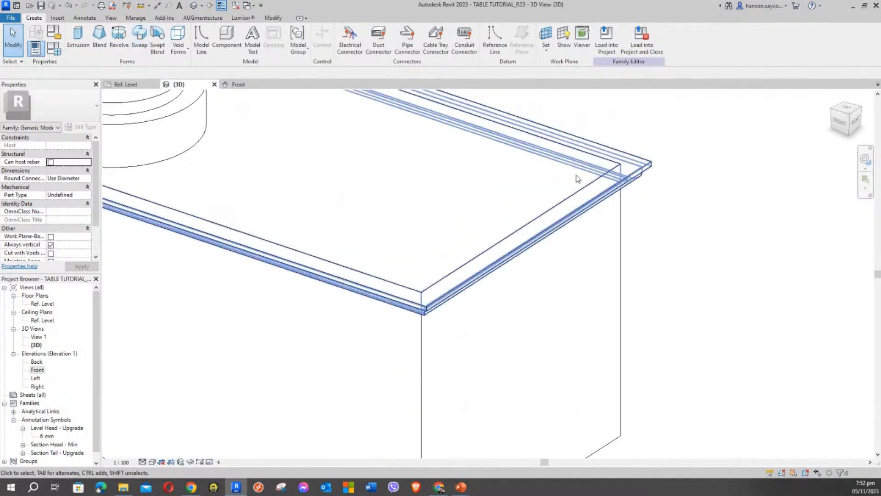
click(158, 36)
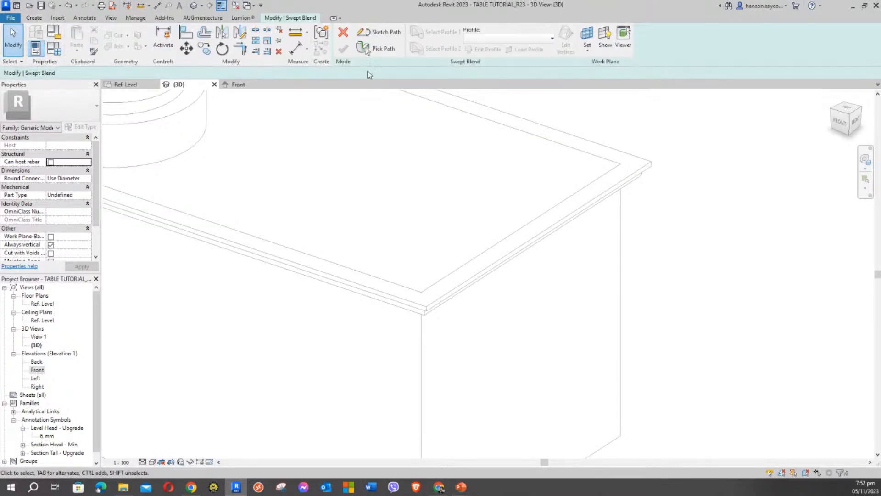
click(365, 46)
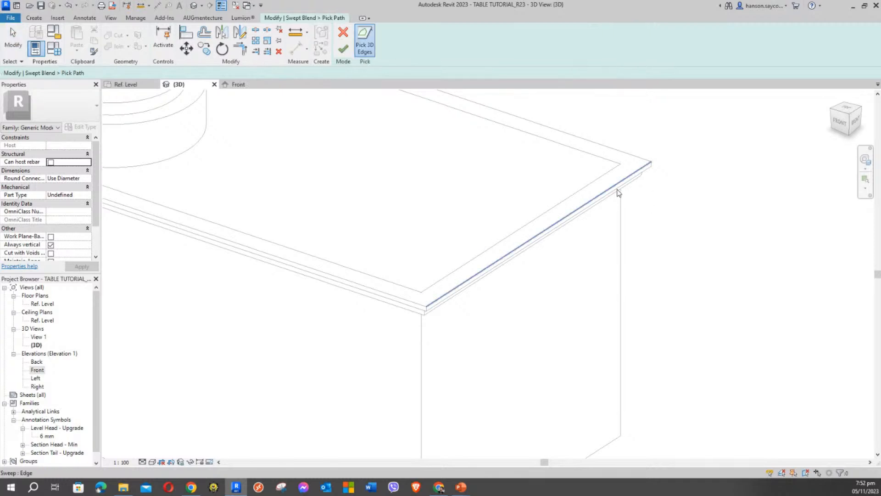
click(614, 190)
middle_drag(729, 282, 709, 264)
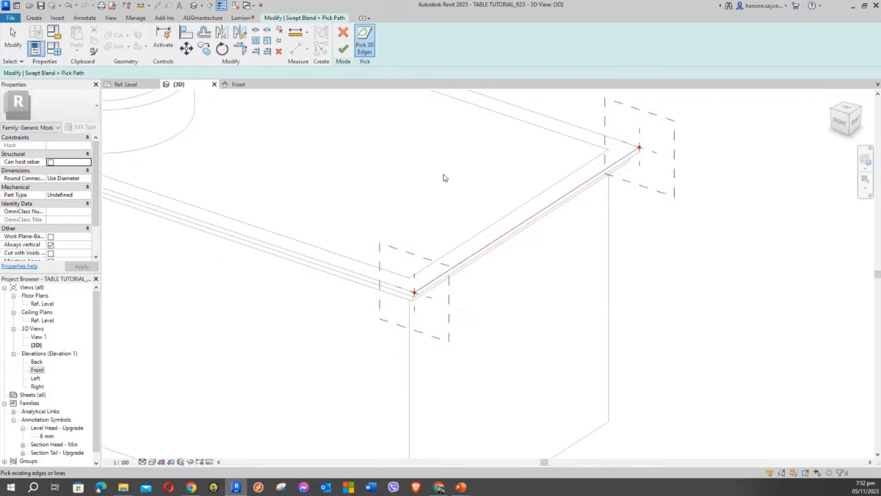
click(344, 49)
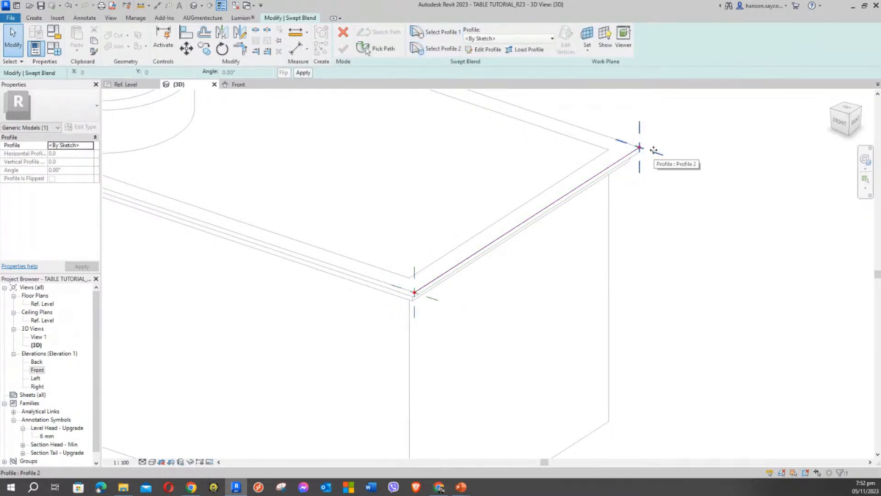
Sketch a rectangular profile at the far end of the path, starting from the path endpoint and extending up and outward, and finish it
click(487, 49)
key(l)
key(i)
scroll(625, 147, up, 3)
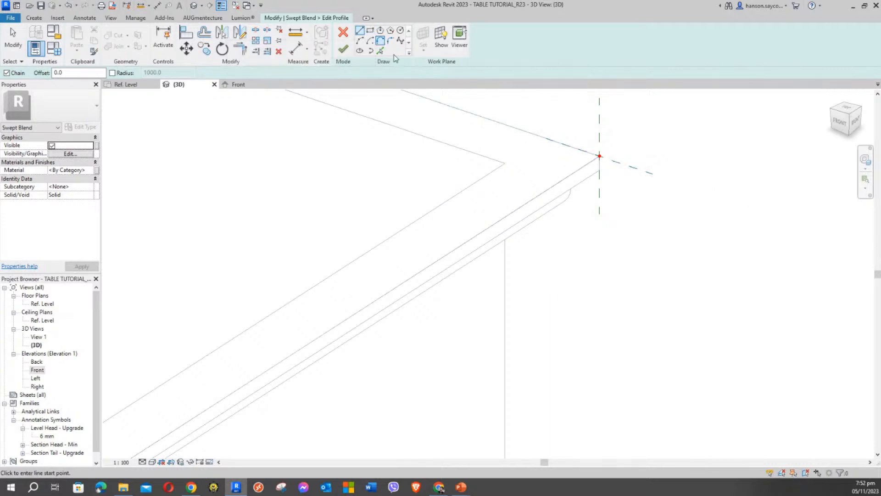
click(370, 31)
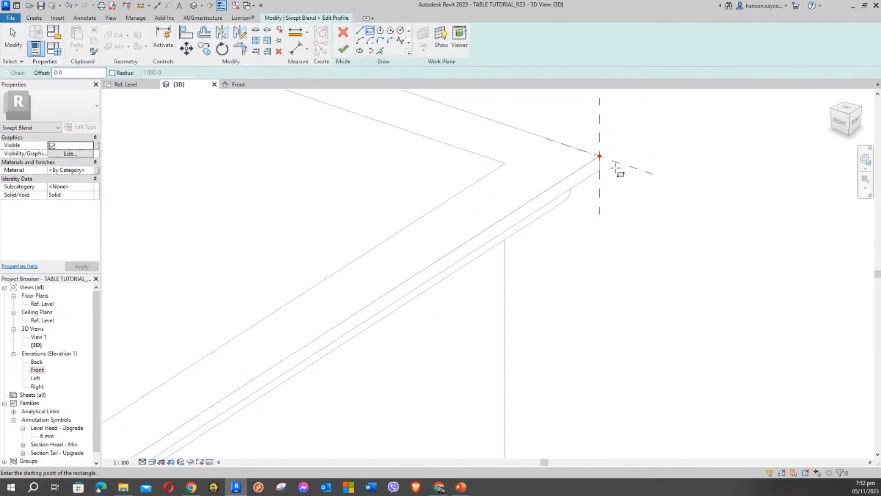
click(600, 156)
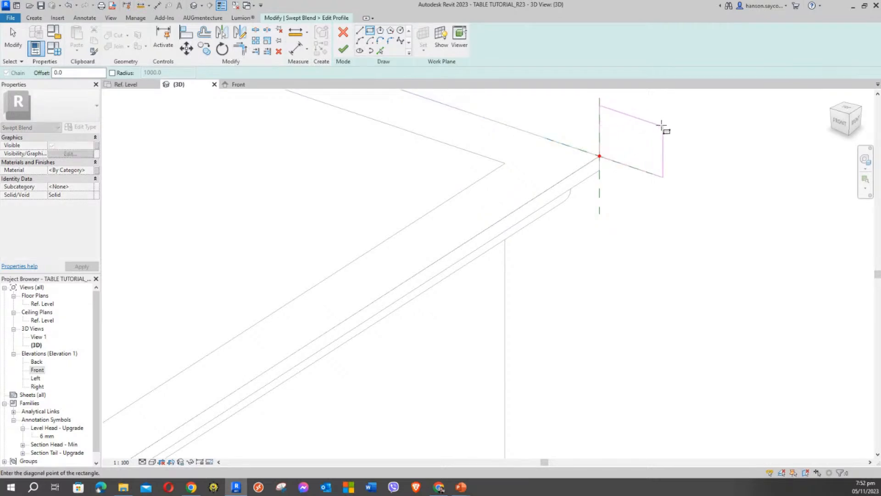
click(658, 114)
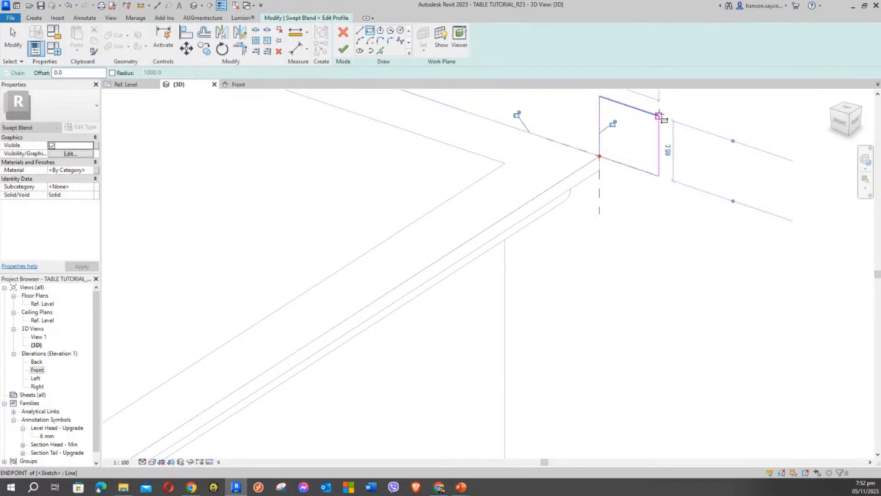
scroll(610, 168, down, 3)
middle_drag(389, 277, 514, 176)
scroll(515, 176, down, 2)
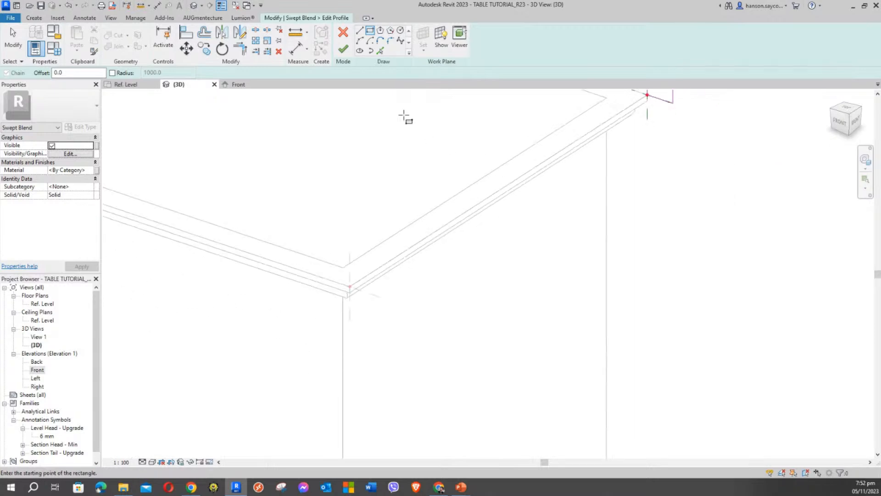
middle_drag(415, 143, 397, 214)
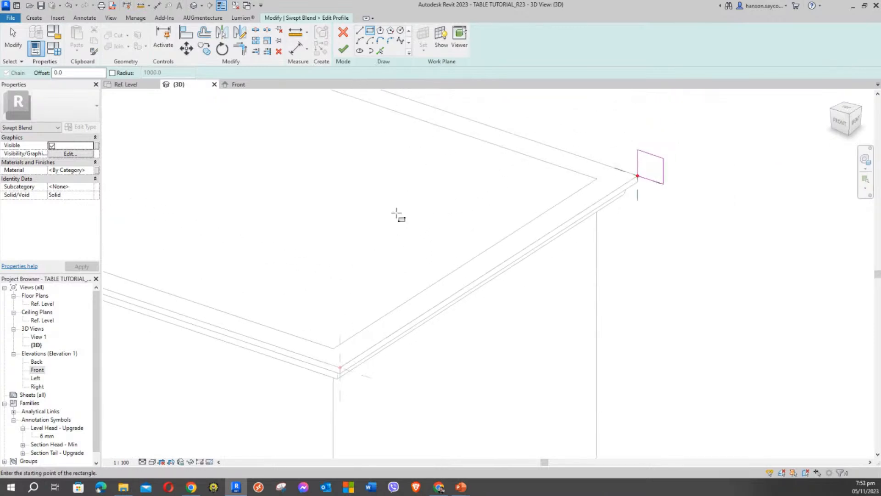
click(344, 50)
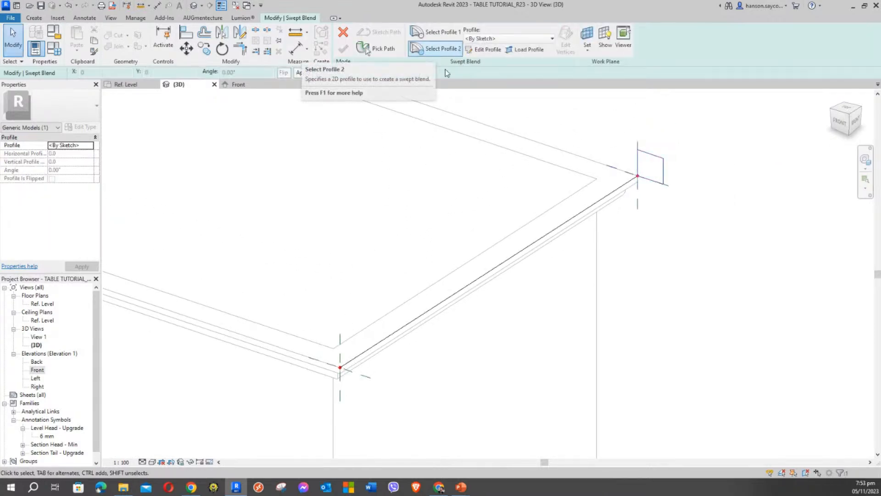
click(434, 49)
click(484, 49)
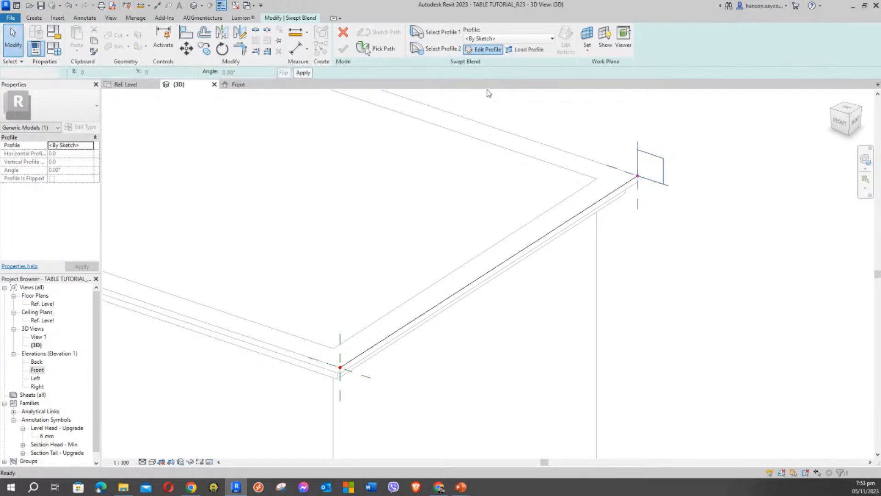
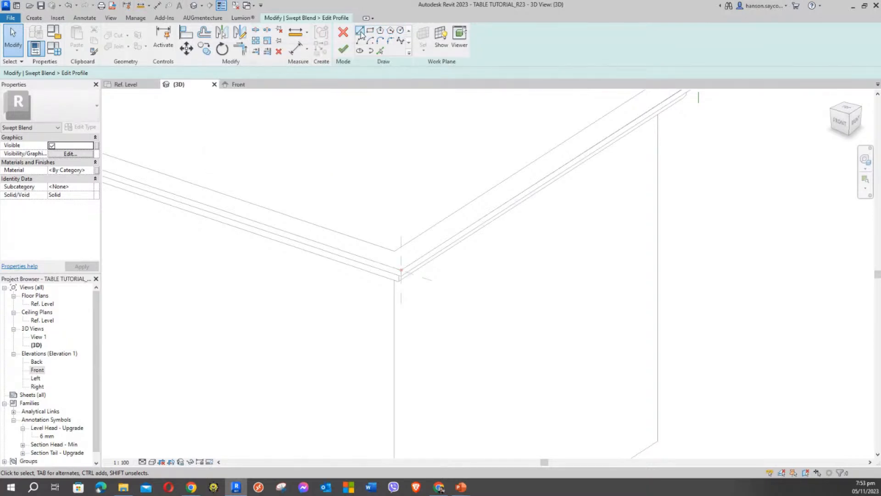
click(360, 32)
scroll(389, 279, down, 5)
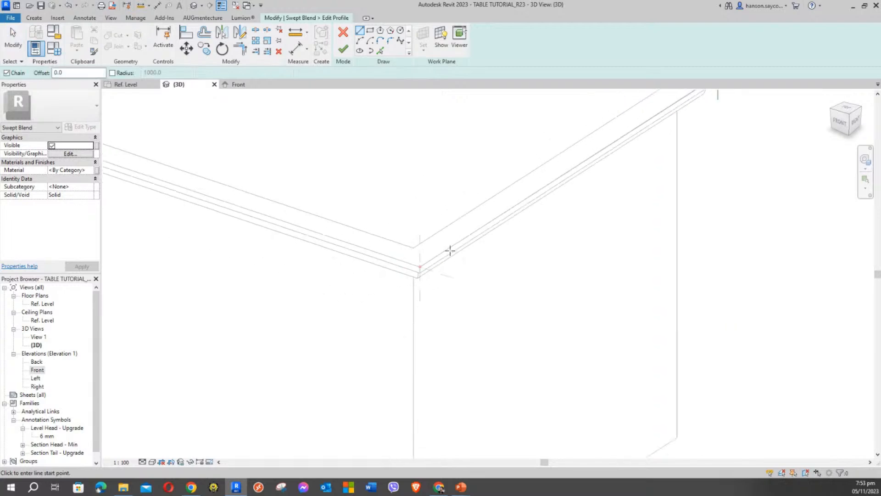
key(Escape)
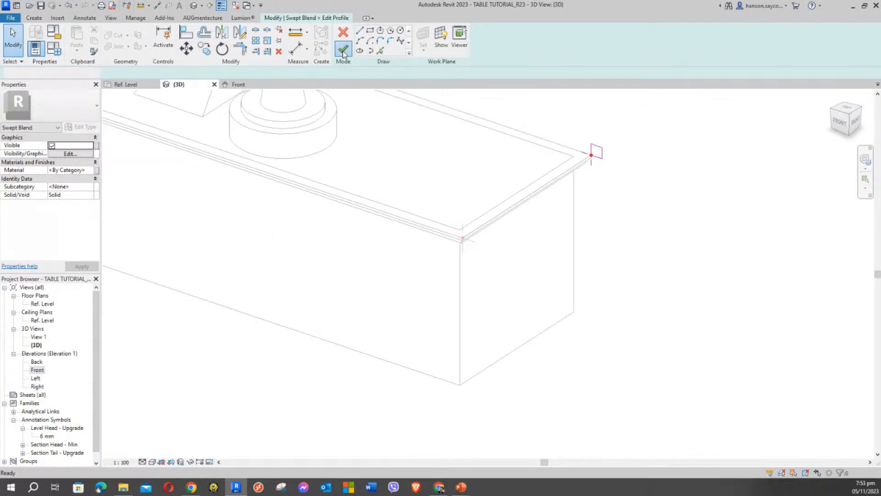
click(343, 49)
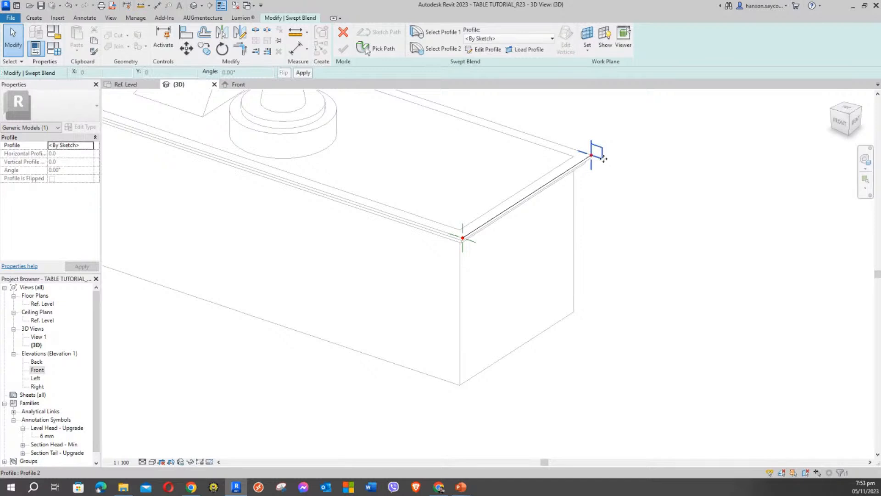
Sketch Profile 1 at the path's near endpoint as a closed six-sided outline with a 40 mm upright, sloping top and 75 by 35 mm lower step
click(440, 37)
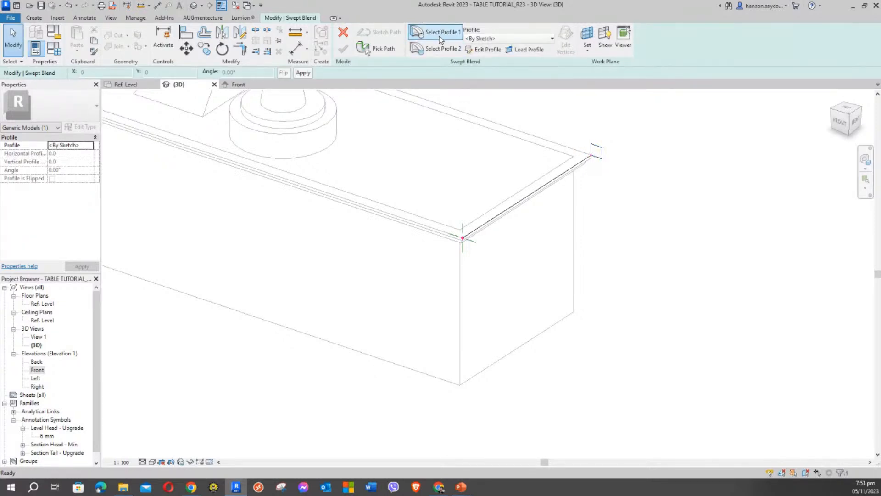
click(480, 50)
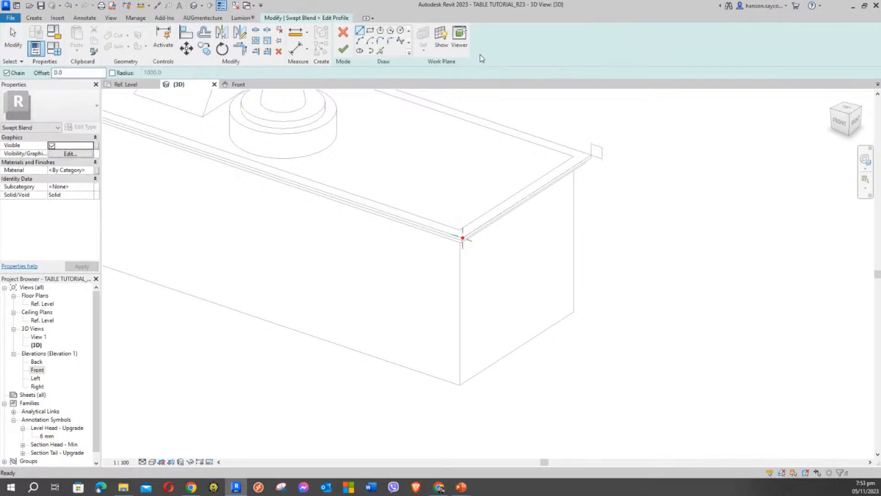
scroll(474, 246, up, 3)
scroll(474, 246, up, 3)
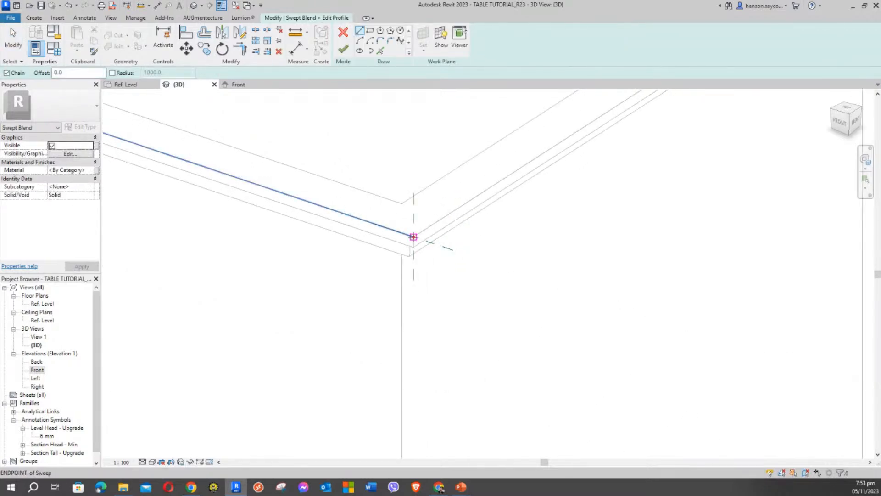
click(414, 237)
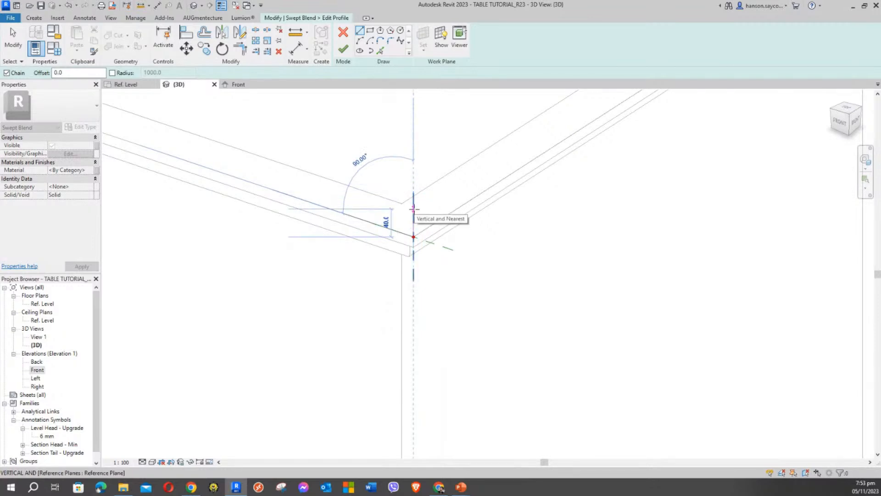
click(414, 209)
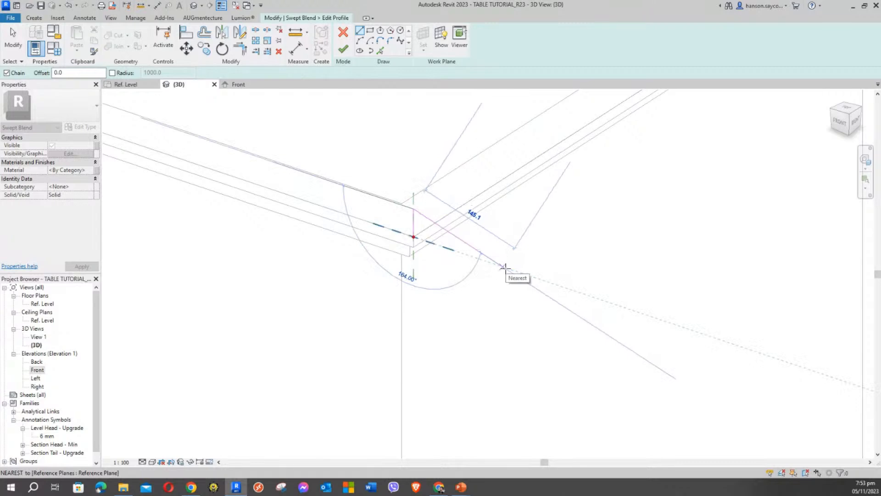
click(503, 266)
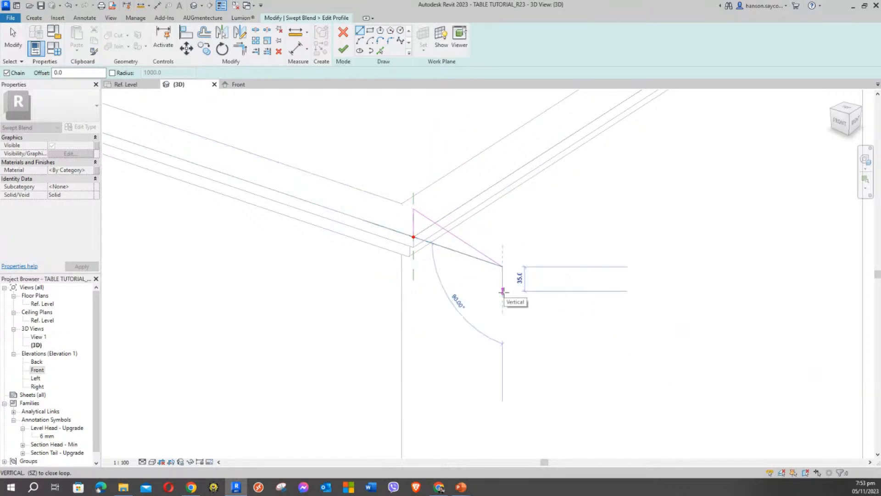
click(503, 290)
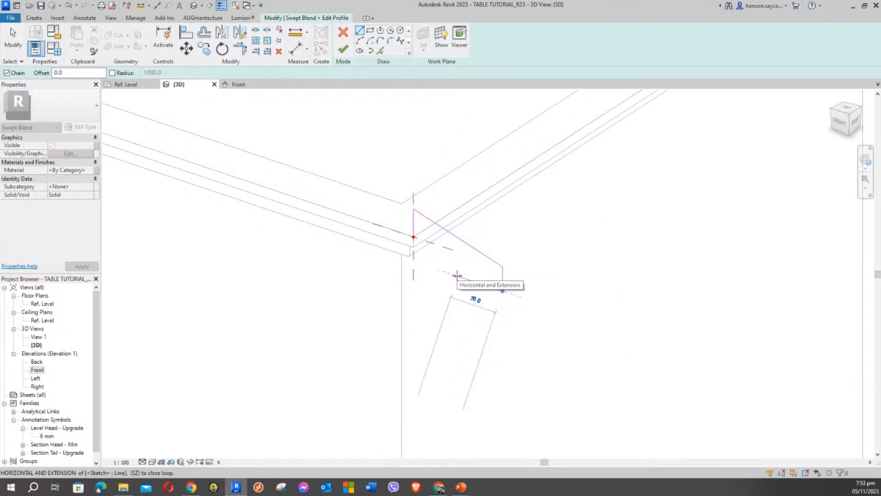
click(454, 275)
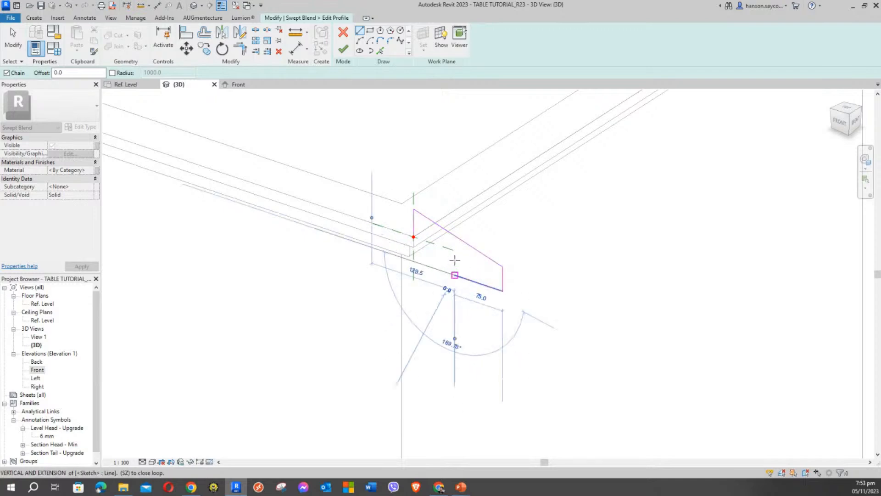
click(455, 251)
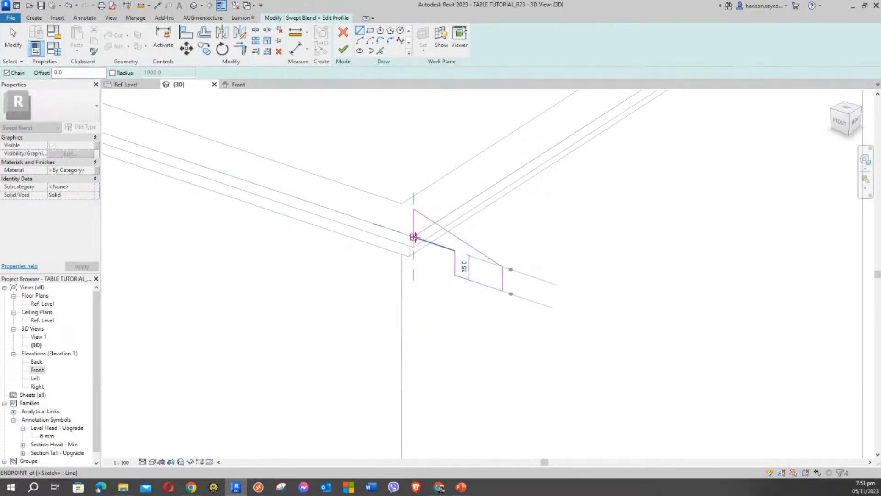
click(413, 237)
Finish the near-end profile and complete the swept blend along the box's short end
key(Escape)
scroll(587, 202, down, 3)
middle_drag(586, 202, 484, 275)
scroll(474, 281, down, 2)
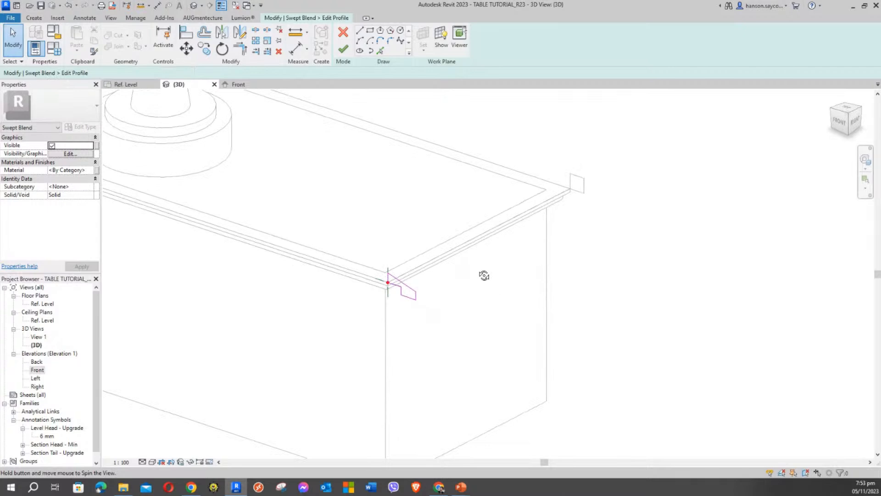
scroll(464, 271, up, 2)
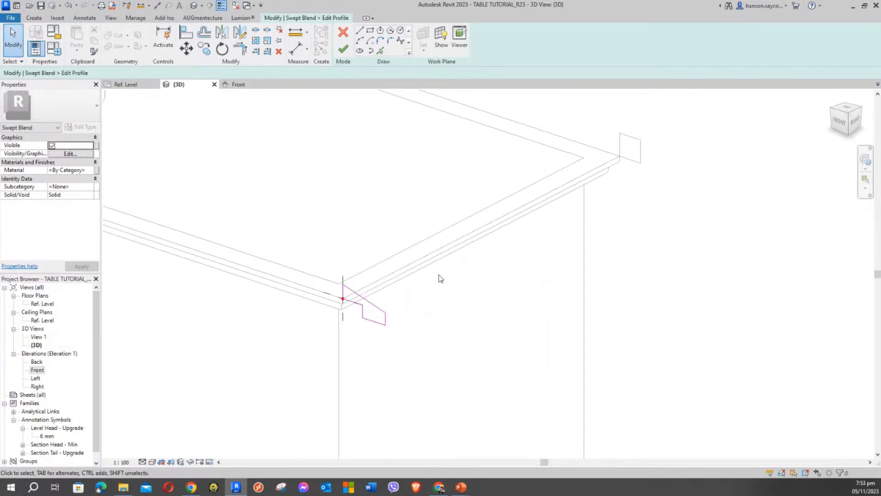
click(343, 49)
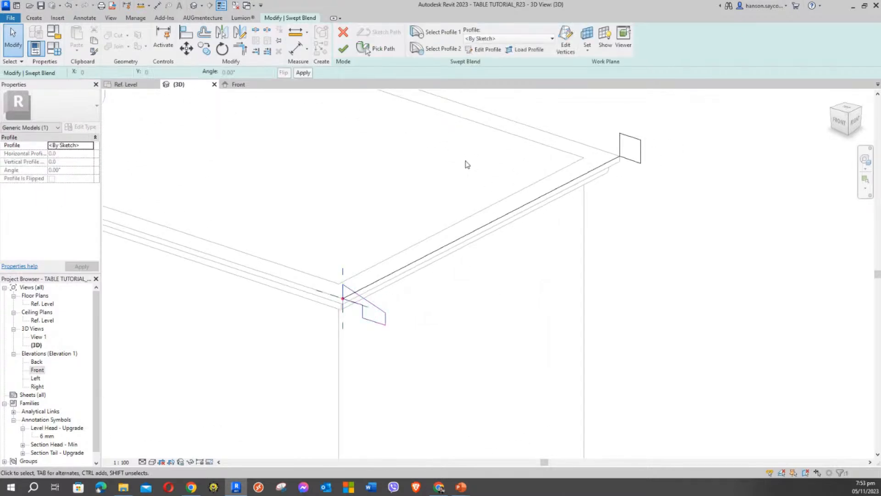
middle_drag(455, 169, 461, 192)
click(342, 48)
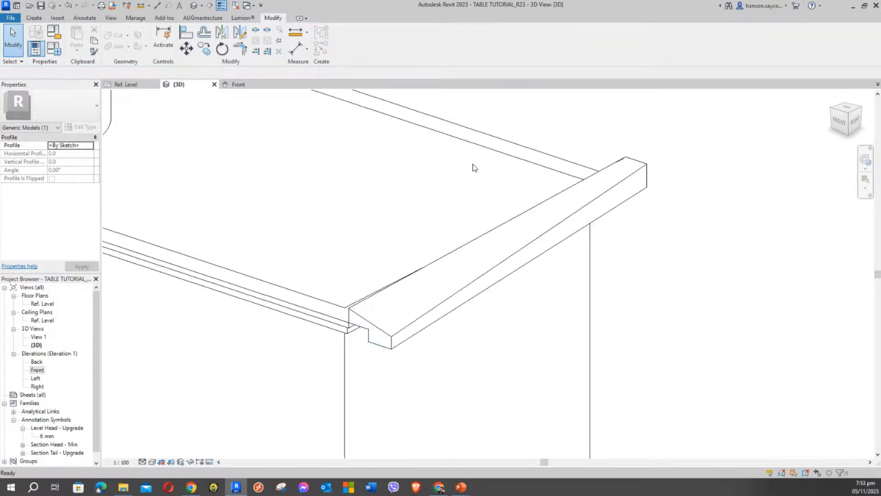
Display the model in the Shaded with Edges style and examine the swept blend from the back and end of the box
click(685, 261)
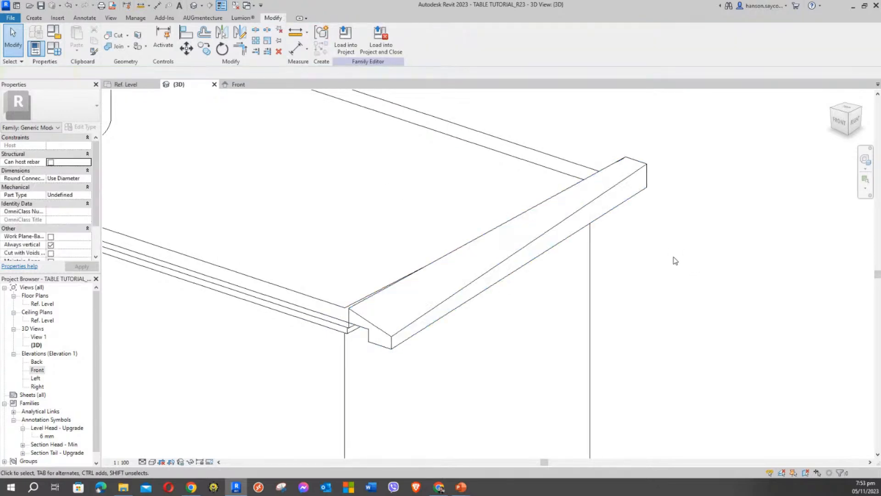
key(s)
key(d)
shift+middle_drag(675, 261, 417, 262)
click(588, 140)
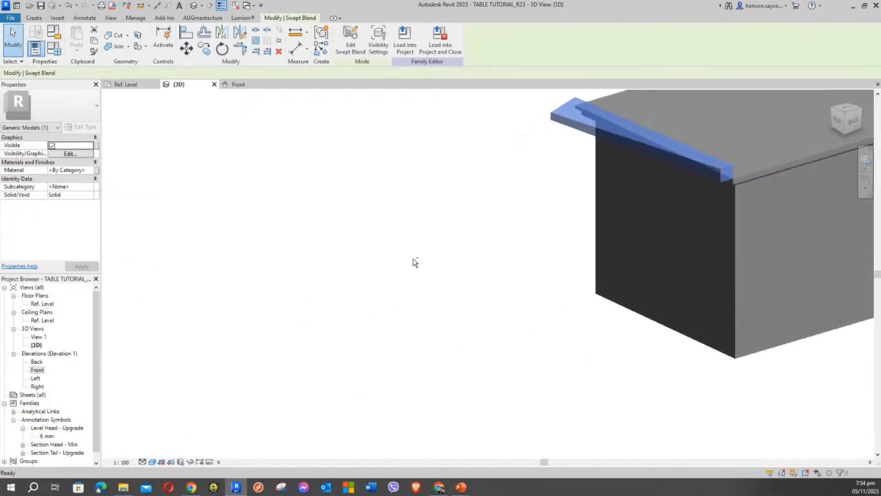
click(415, 260)
middle_drag(484, 189, 287, 195)
shift+middle_drag(213, 187, 239, 133)
click(405, 132)
click(371, 195)
shift+middle_drag(371, 195, 545, 254)
Select the swept blend to examine its transition between the stepped and rectangular end profiles
click(539, 175)
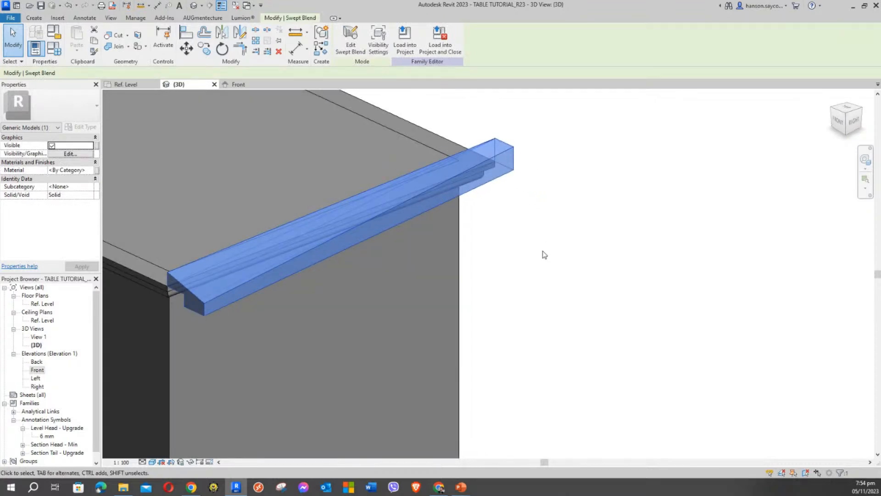
click(572, 233)
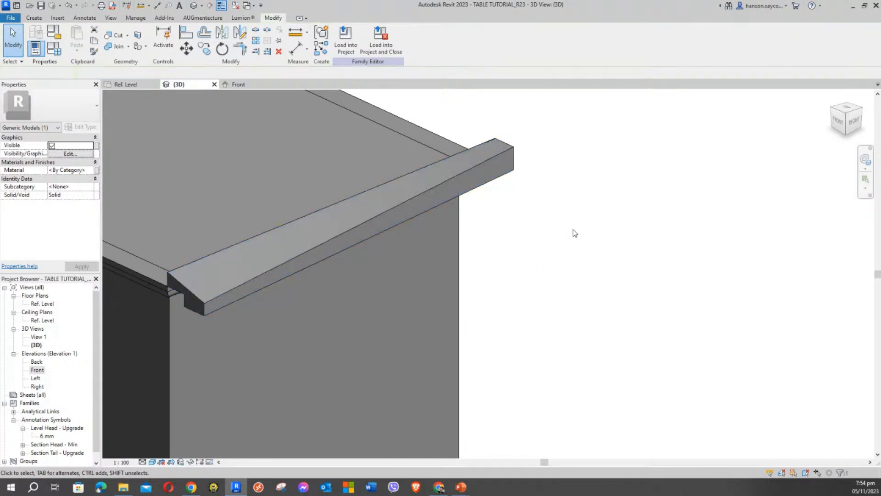
click(512, 163)
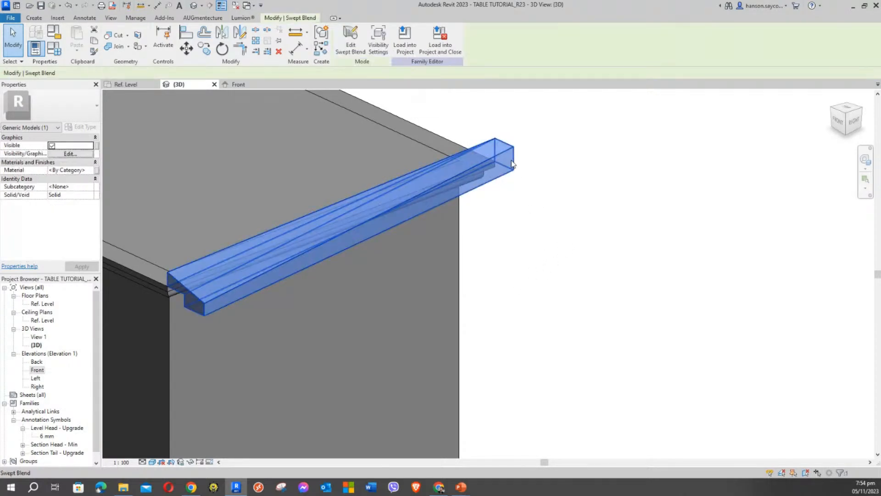
click(580, 249)
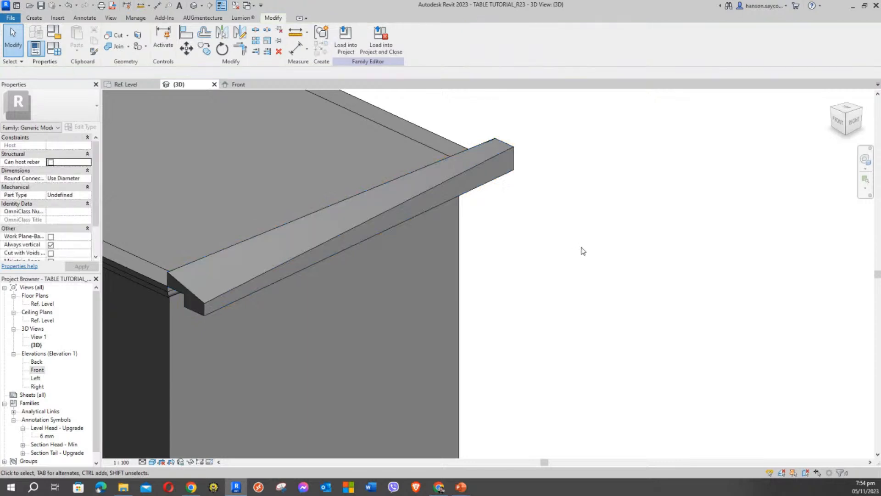
scroll(616, 257, up, 4)
shift+middle_drag(697, 223, 776, 220)
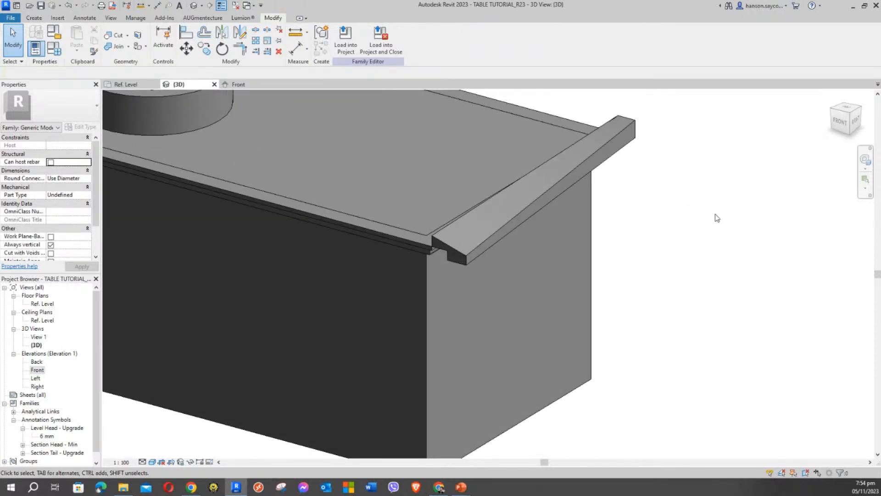
Review the available void form types and highlight the swept blend for comparison
click(34, 18)
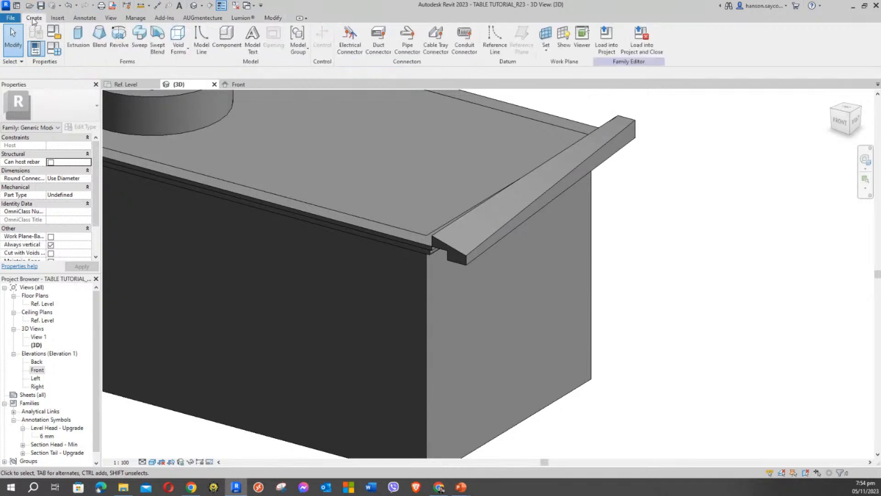
click(186, 50)
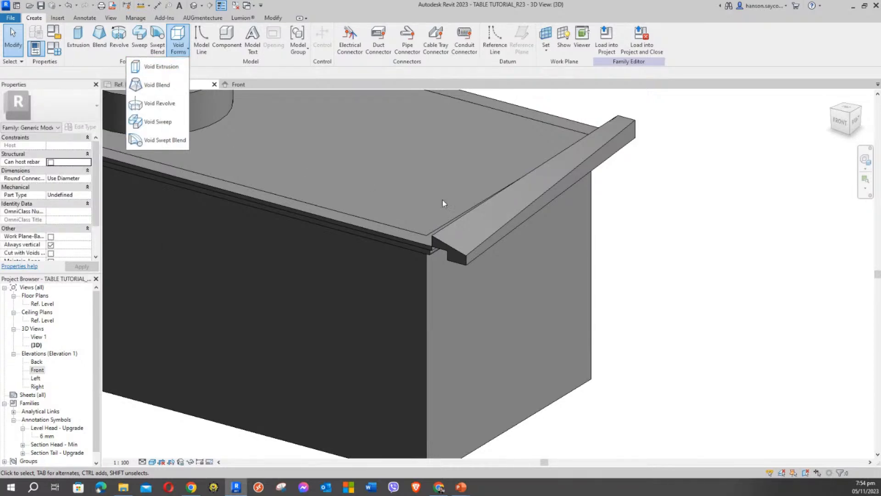
click(662, 246)
click(593, 154)
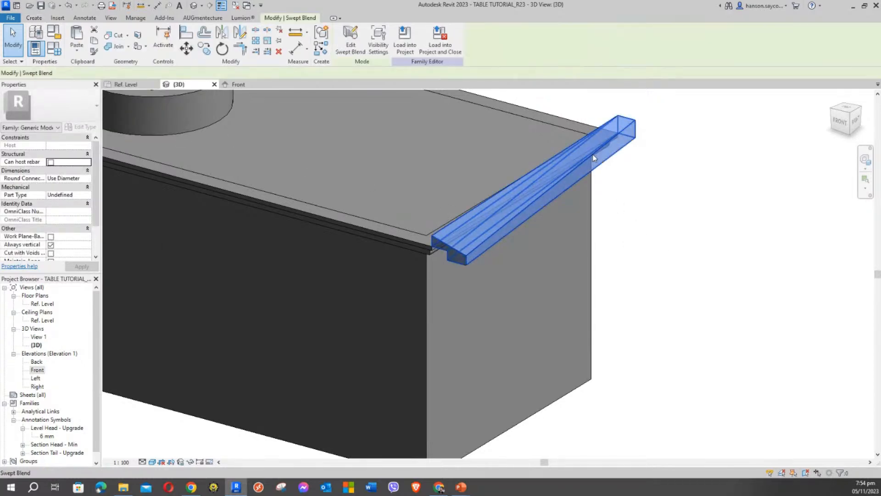
click(679, 250)
click(615, 135)
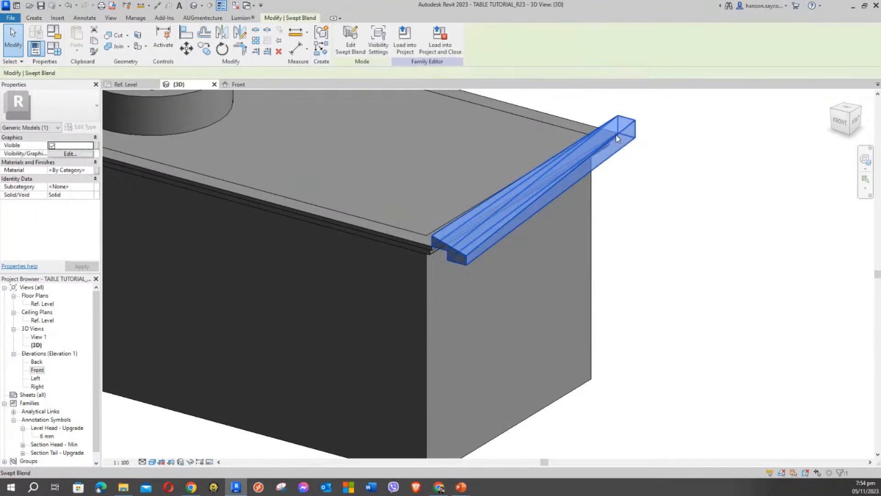
click(694, 246)
Create a 500 mm deep void extrusion from a rectangle spanning two front base corners of the polygonal extrusion on the box top
scroll(695, 246, down, 5)
middle_drag(426, 281, 548, 289)
scroll(258, 136, up, 2)
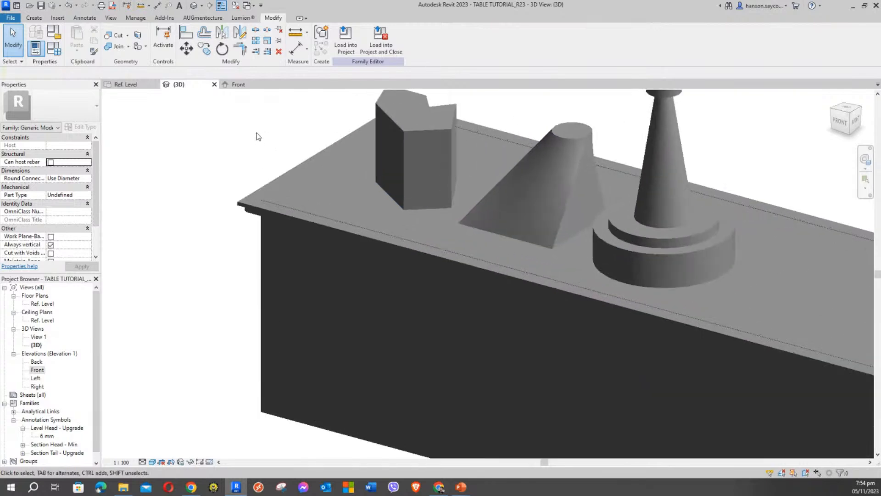
middle_drag(269, 128, 229, 212)
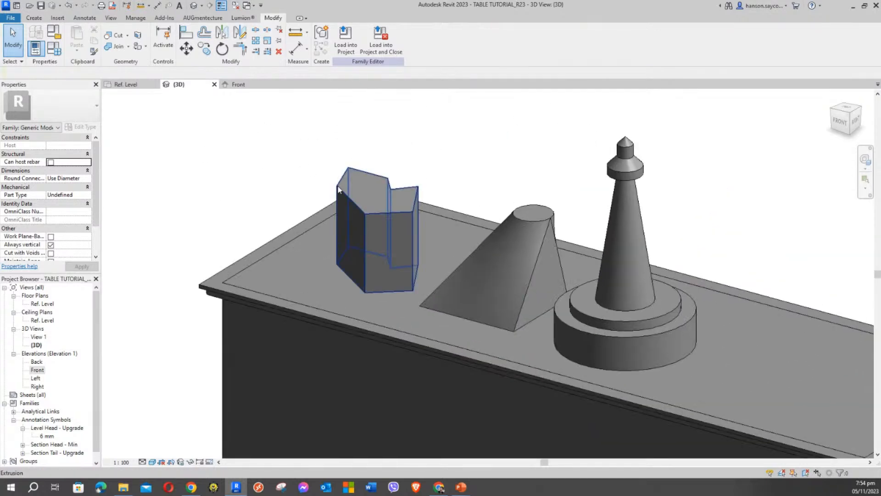
click(34, 18)
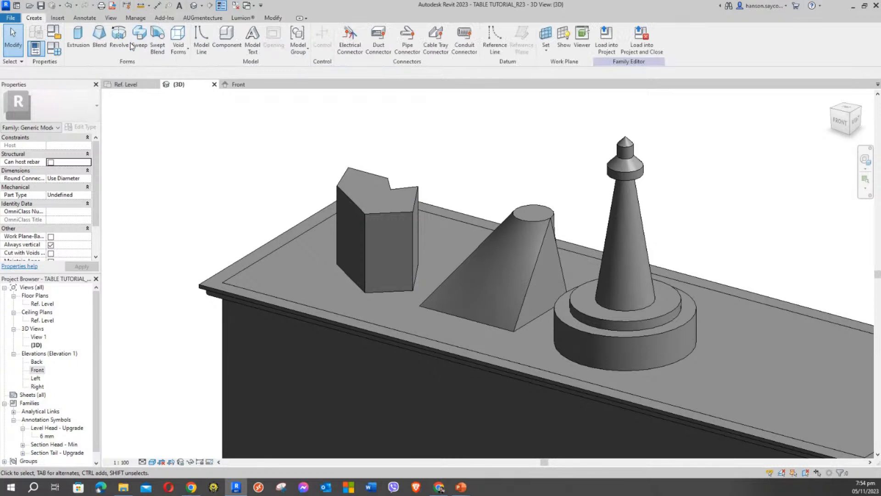
click(178, 46)
click(159, 67)
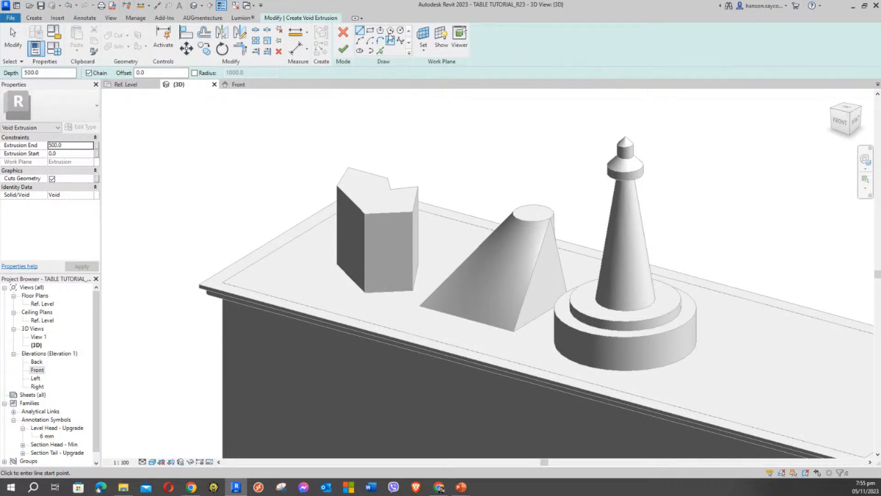
click(370, 31)
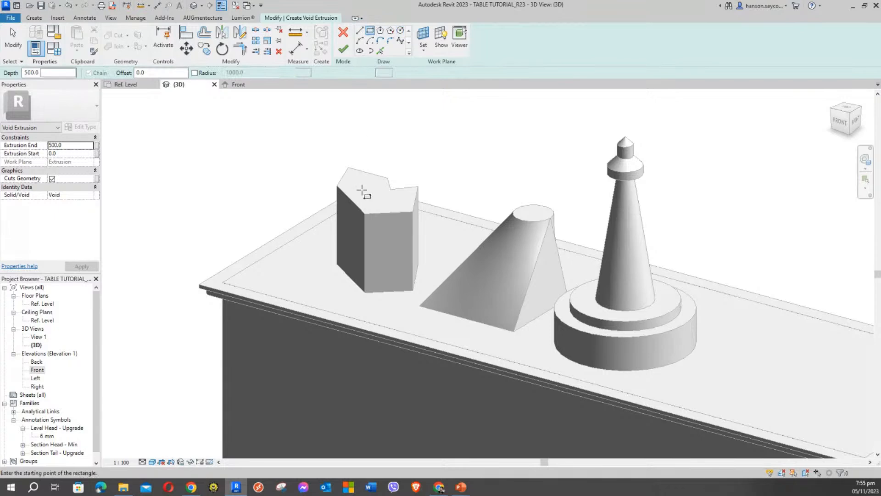
click(340, 273)
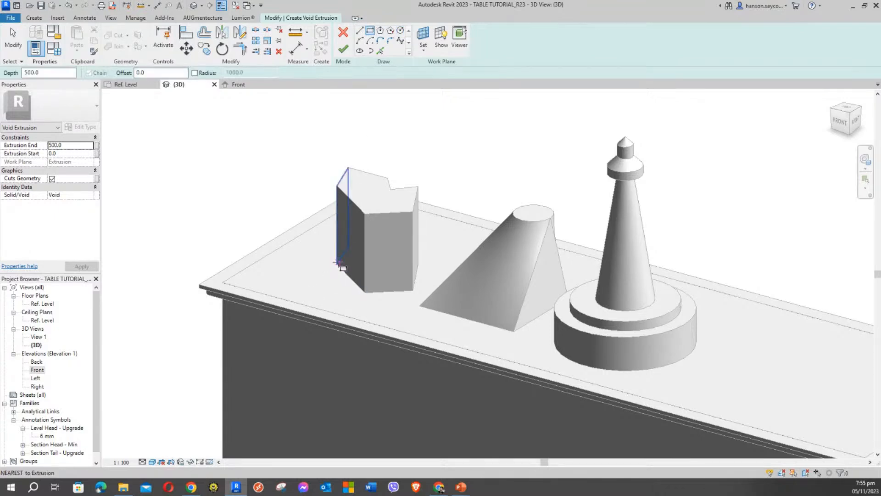
click(364, 292)
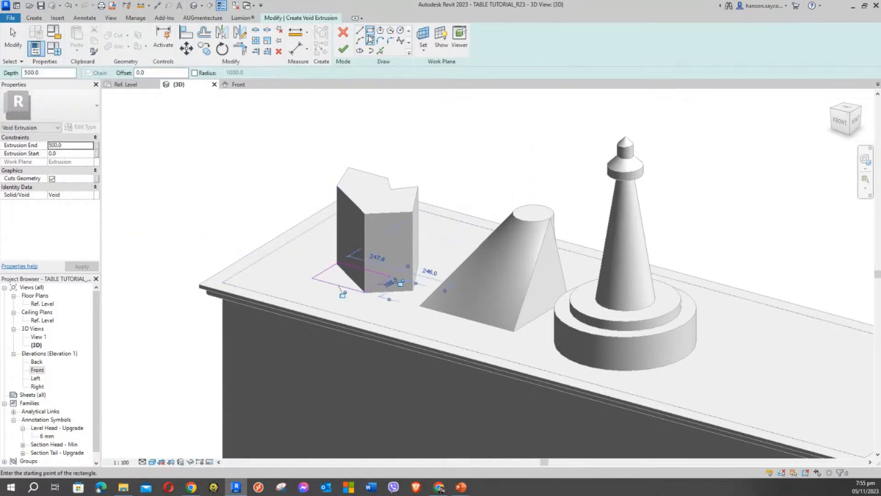
click(343, 48)
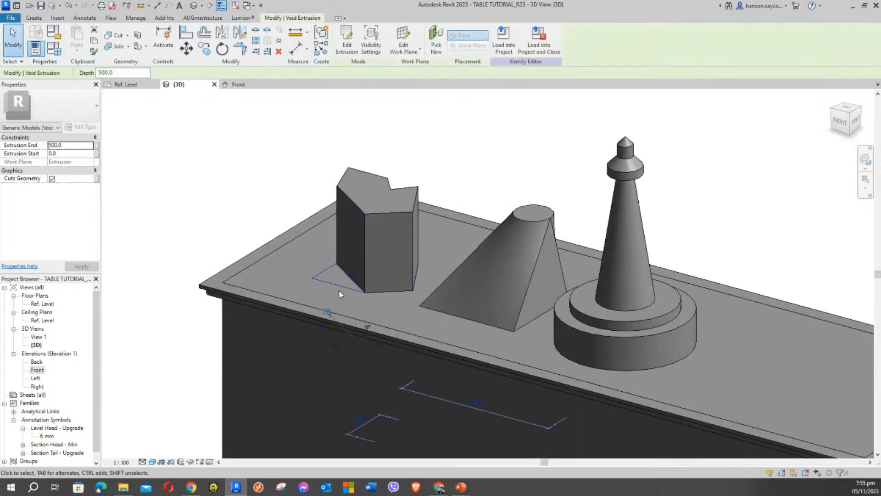
Stretch the void up through the polygonal extrusion to a start of about -608 mm, and raise its lower end to about -215 mm
drag(342, 286, 345, 213)
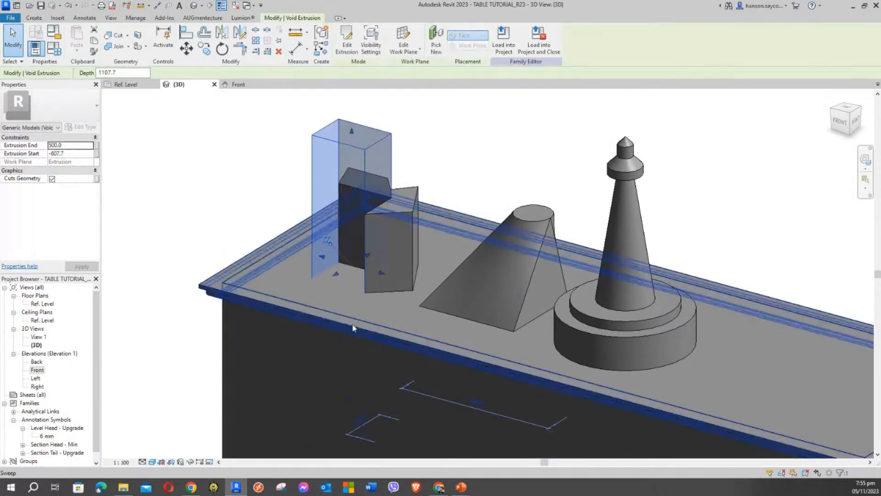
scroll(370, 296, down, 2)
middle_drag(370, 296, 376, 211)
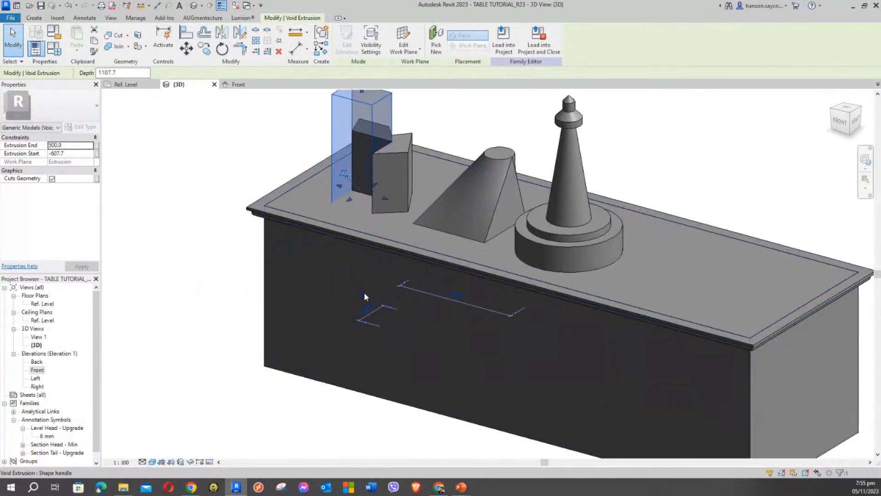
drag(364, 292, 368, 162)
shift+middle_drag(373, 190, 450, 230)
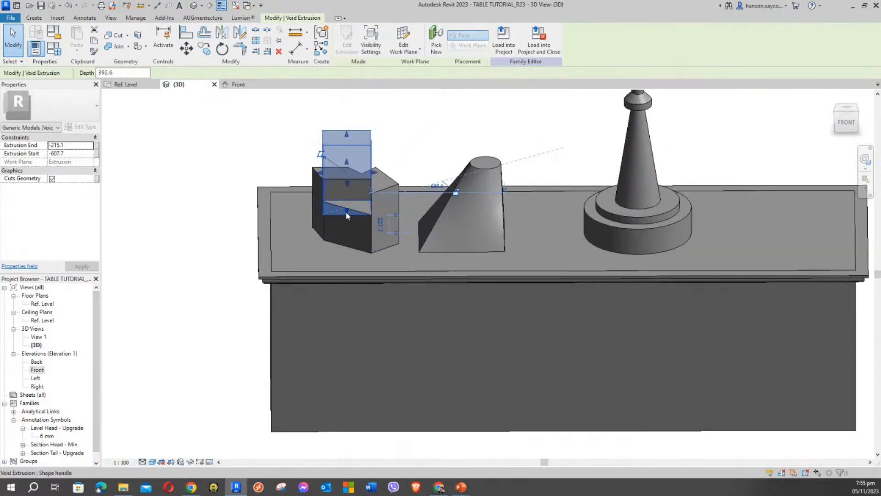
Examine from several angles how the void extrusion cuts the polygonal extrusion on the box top
shift+middle_drag(344, 235, 347, 213)
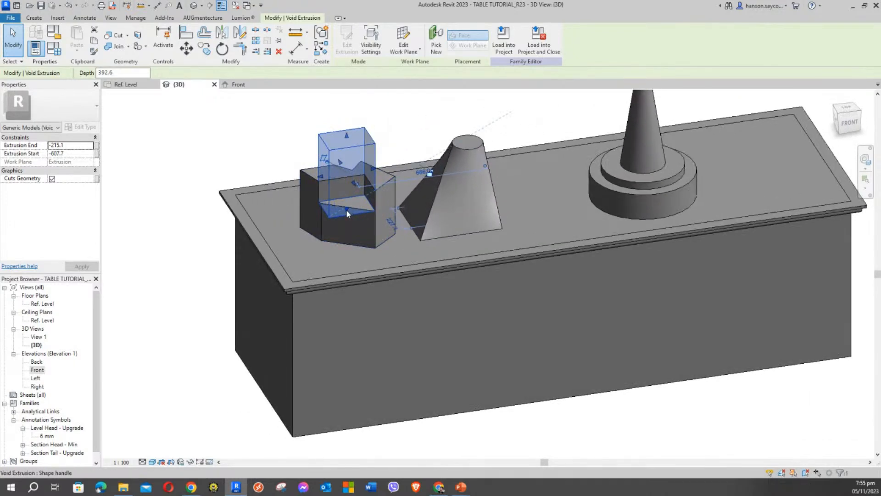
click(247, 152)
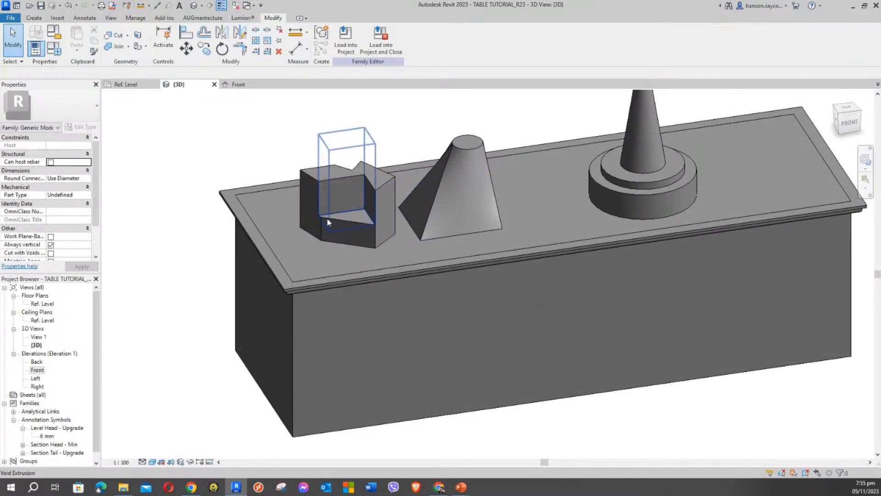
scroll(273, 178, down, 3)
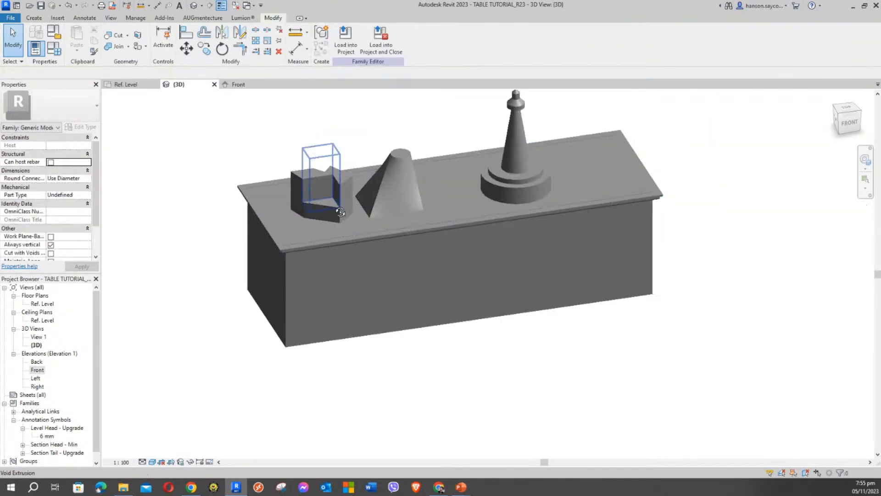
shift+middle_drag(338, 210, 244, 278)
scroll(332, 156, up, 2)
scroll(332, 156, up, 2)
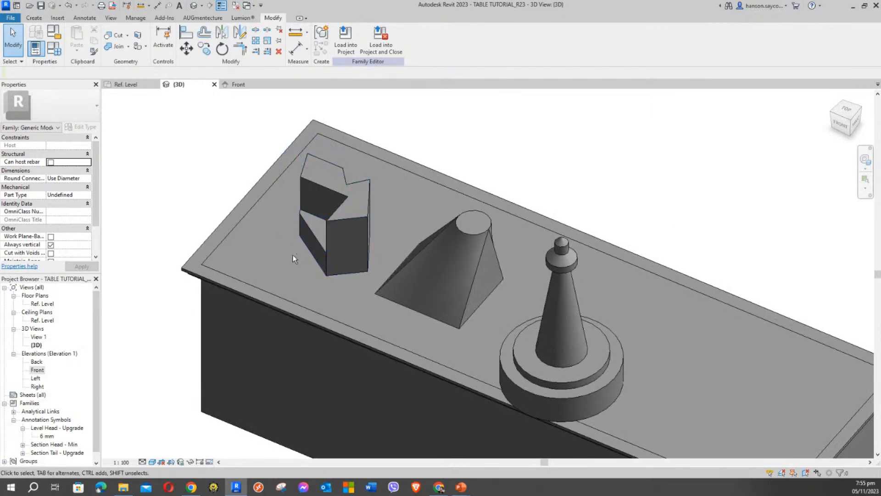
shift+middle_drag(293, 254, 317, 223)
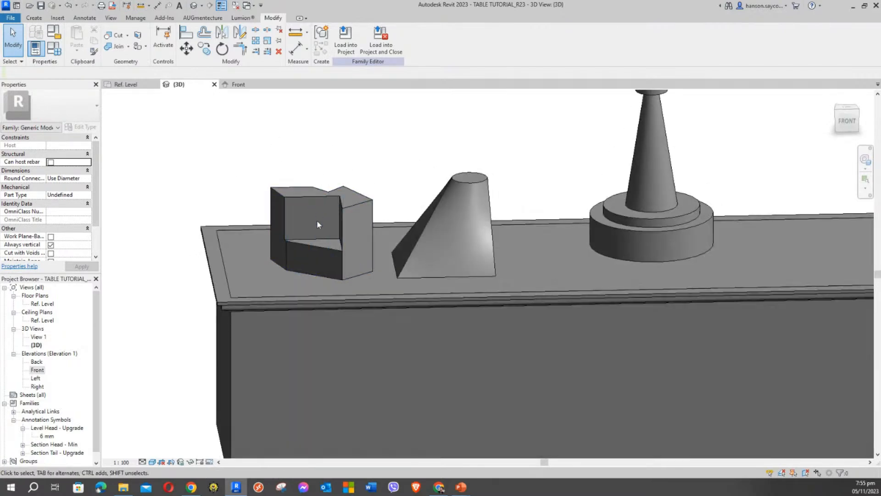
Reshape the void extrusion vertically to a start of about -302 mm and an end of about -135 mm, within the polygonal extrusion
click(323, 198)
drag(314, 143, 321, 209)
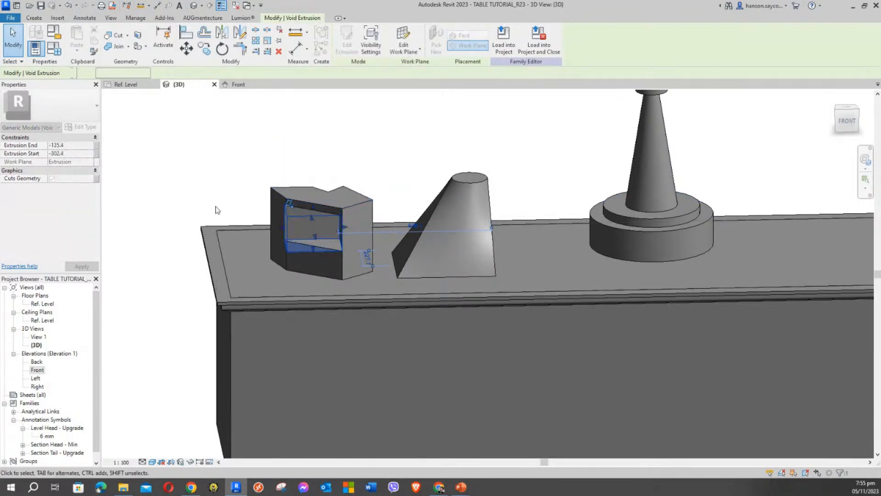
click(244, 152)
Stretch the void's side face horizontally so its cut runs through the polygonal extrusion
shift+middle_drag(269, 202, 309, 227)
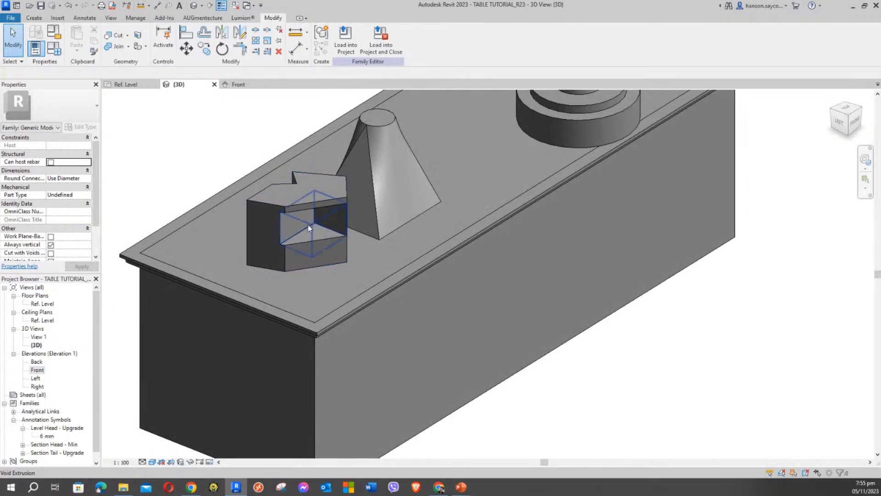
click(307, 224)
drag(295, 224, 172, 136)
click(221, 115)
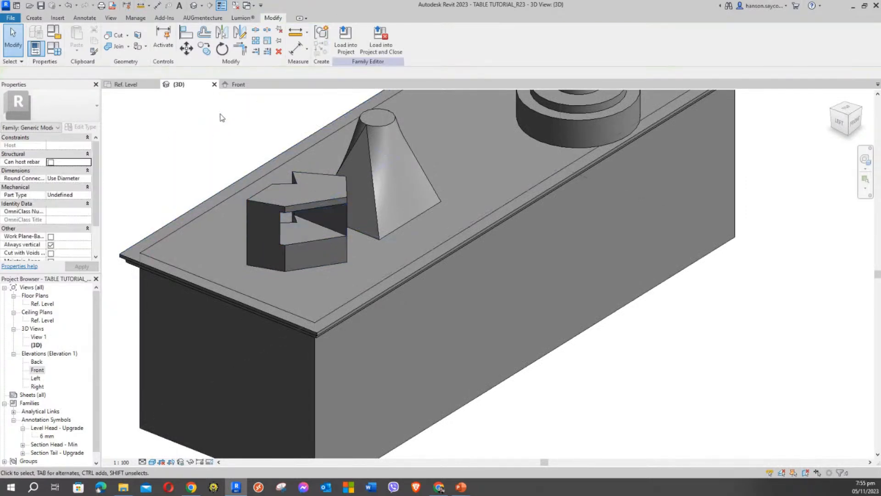
shift+middle_drag(307, 207, 191, 248)
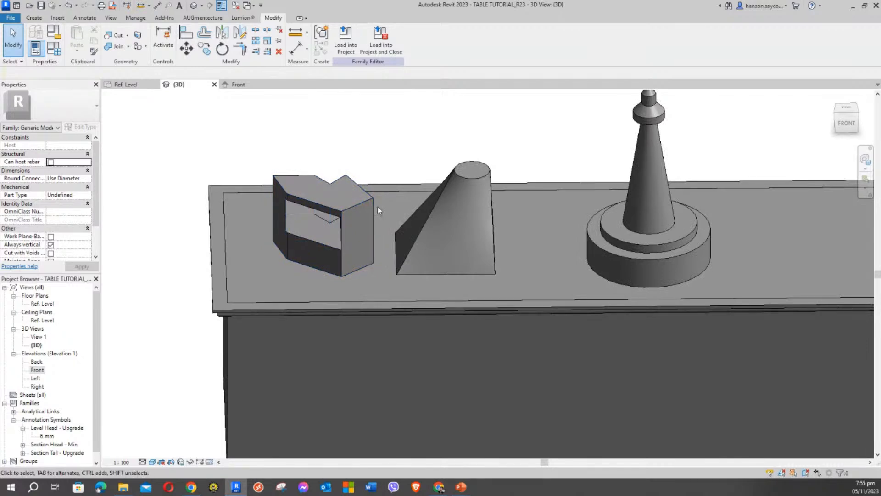
Delete the polygonal extrusion together with its void extrusion from the box top
click(320, 218)
click(252, 146)
drag(399, 316, 275, 151)
scroll(287, 174, down, 3)
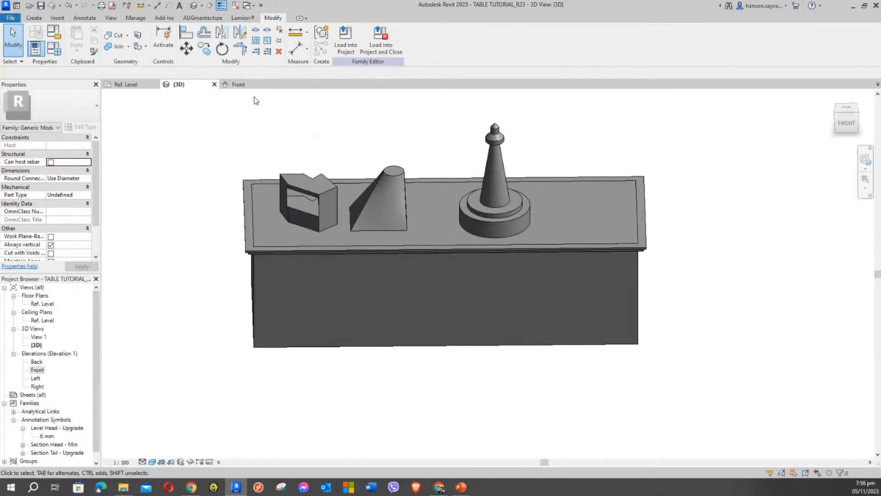
drag(251, 118, 345, 253)
key(Delete)
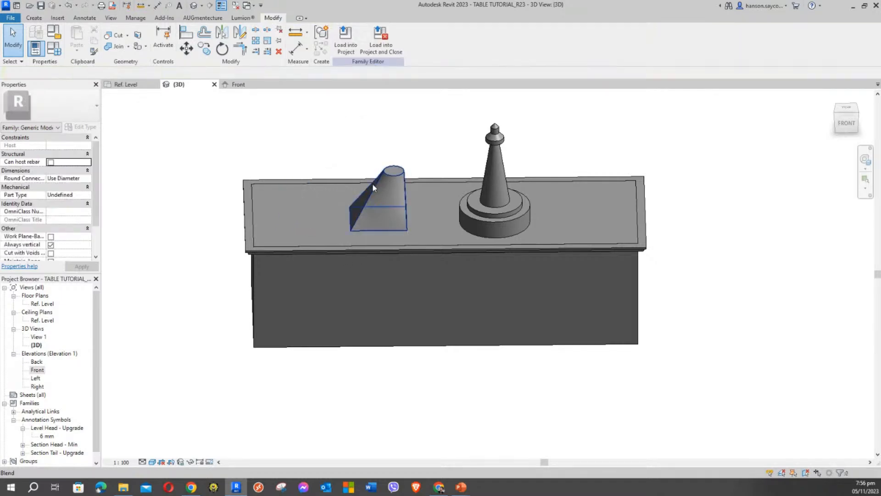
Delete the blend and the revolved form standing on the box top
click(373, 183)
key(Delete)
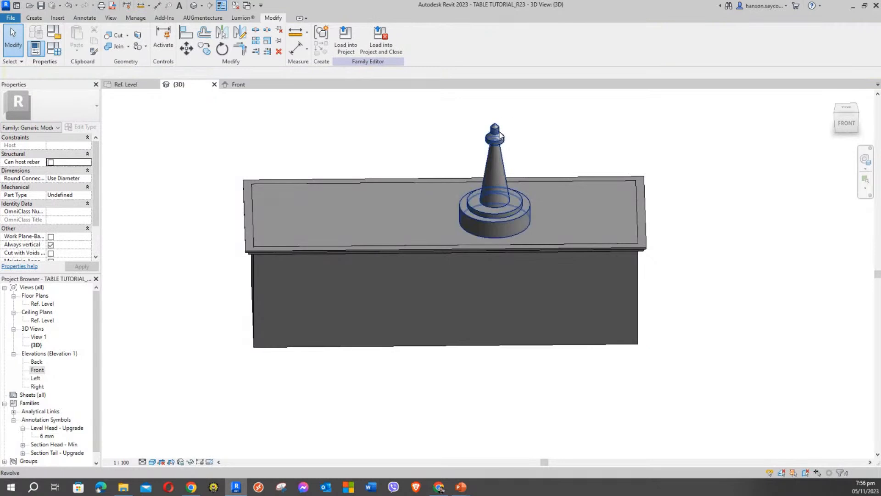
click(498, 138)
key(Delete)
drag(442, 132, 564, 274)
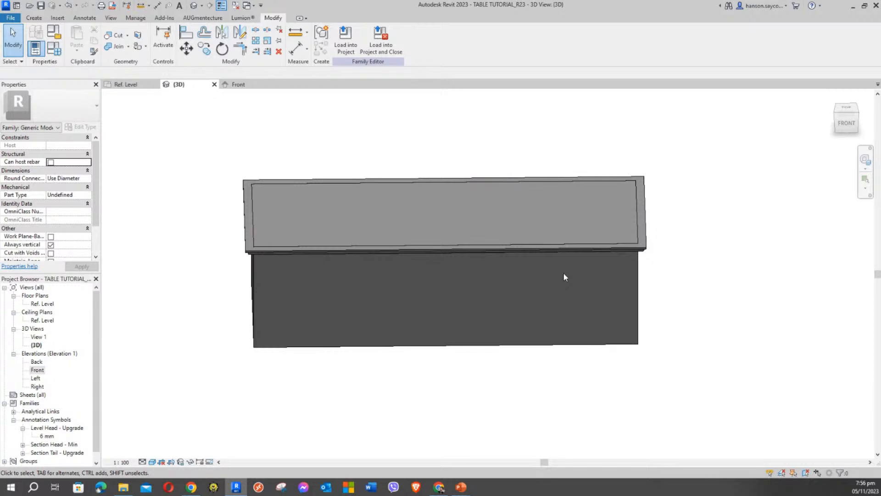
Delete the sweep running around the upper edge of the box
shift+middle_drag(543, 157, 315, 242)
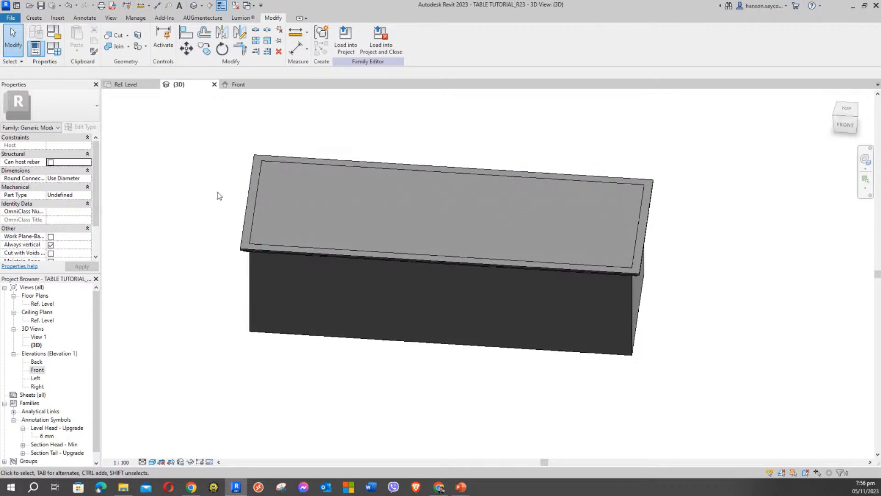
click(248, 198)
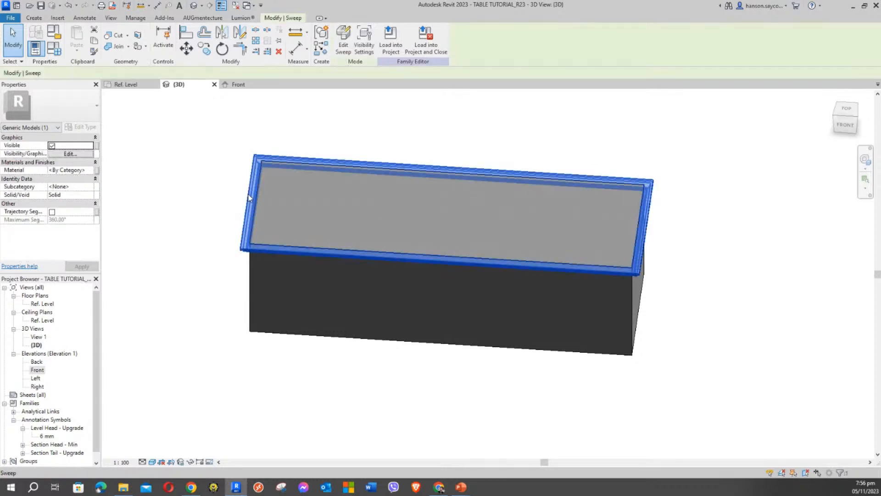
key(Delete)
Open the Ref. Level floor plan and bring the box with its LENGTH and WIDTH dimensions into view
click(43, 303)
double_click(44, 304)
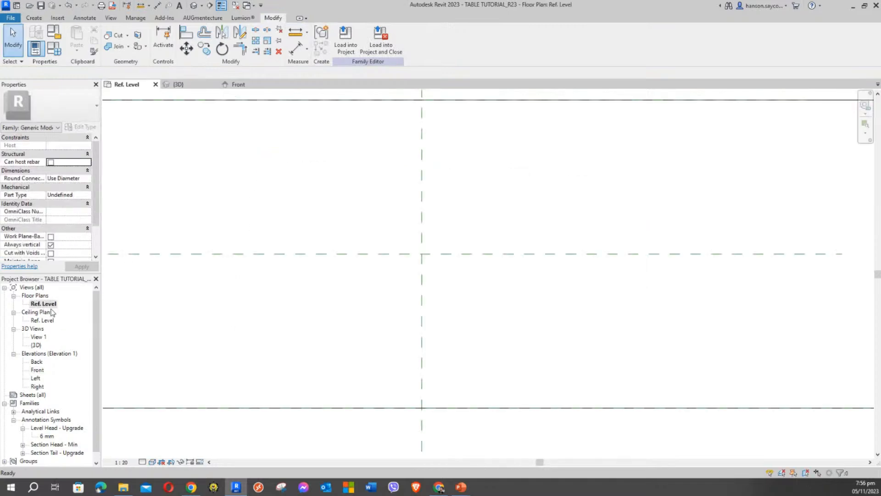
scroll(385, 240, up, 3)
scroll(403, 202, down, 1)
middle_drag(403, 198, 378, 197)
scroll(364, 163, up, 3)
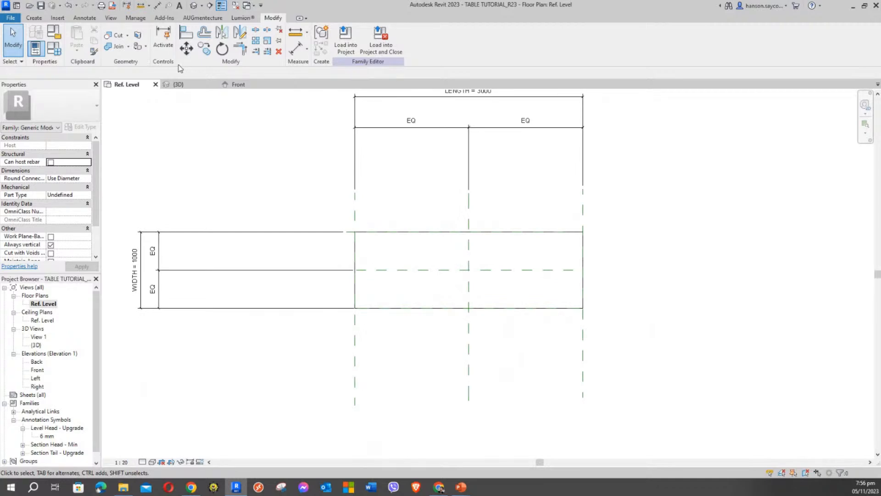
scroll(281, 170, down, 1)
middle_drag(279, 168, 320, 173)
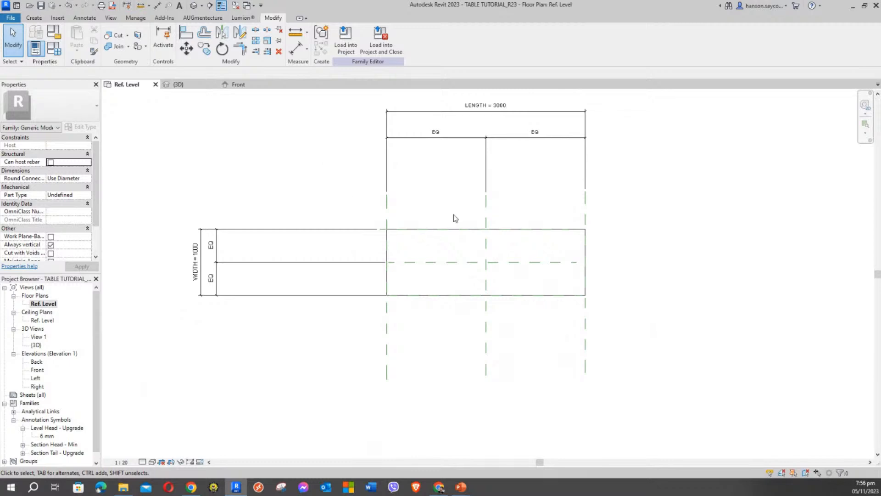
middle_drag(419, 177, 387, 221)
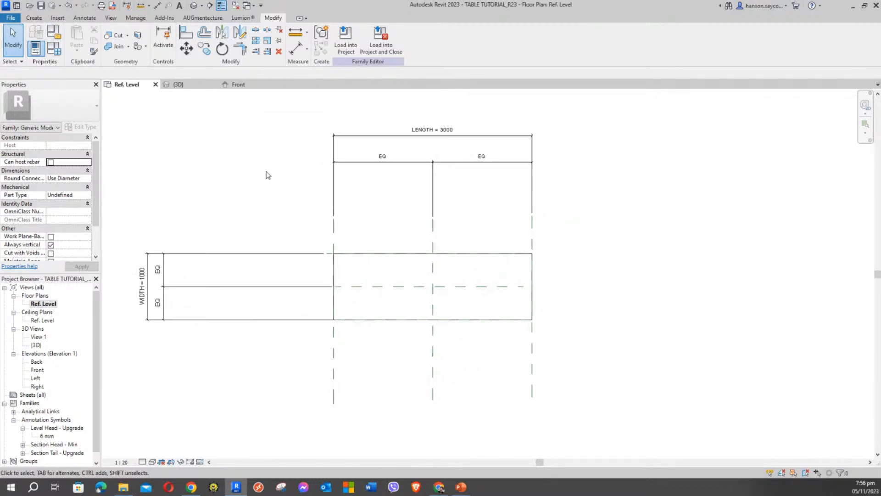
click(34, 18)
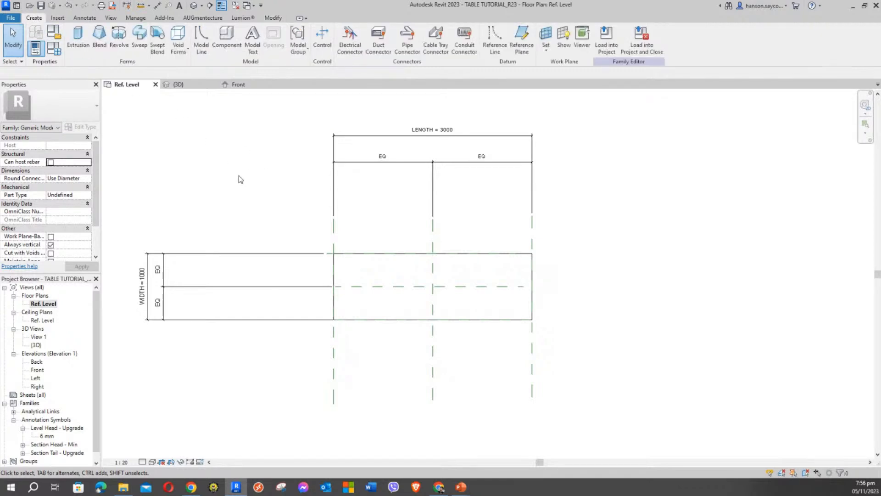
click(523, 36)
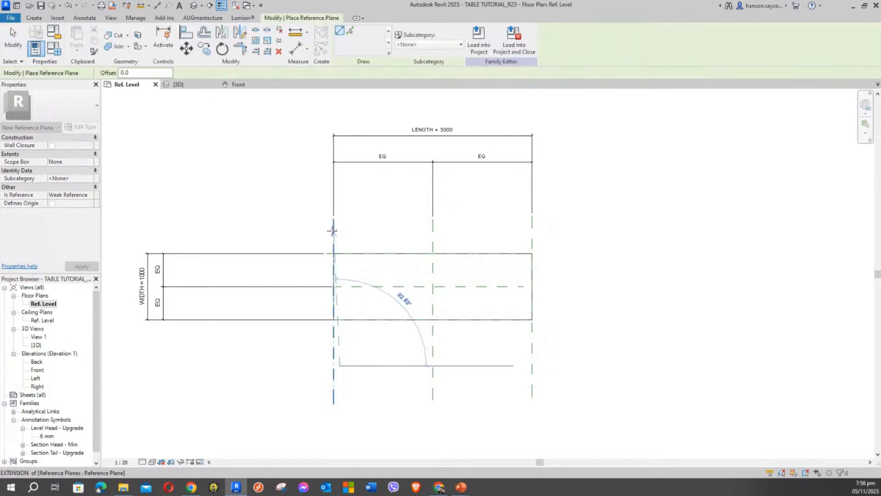
key(Escape)
key(Escape)
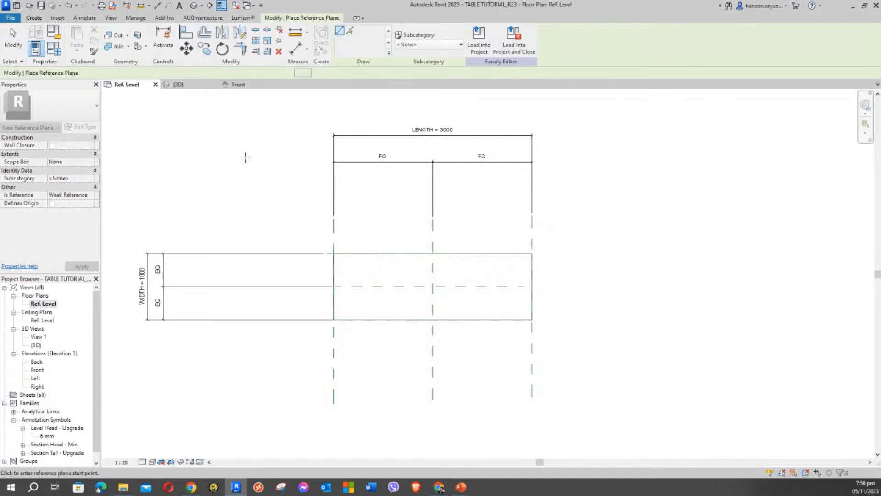
Draw vertical reference planes about 113 mm inside the table's left edge and about 110 mm inside its right edge
click(34, 17)
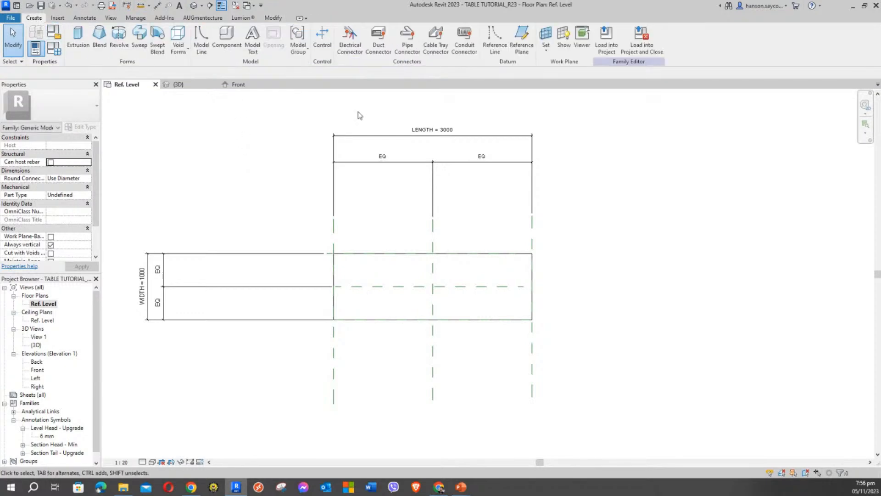
click(520, 39)
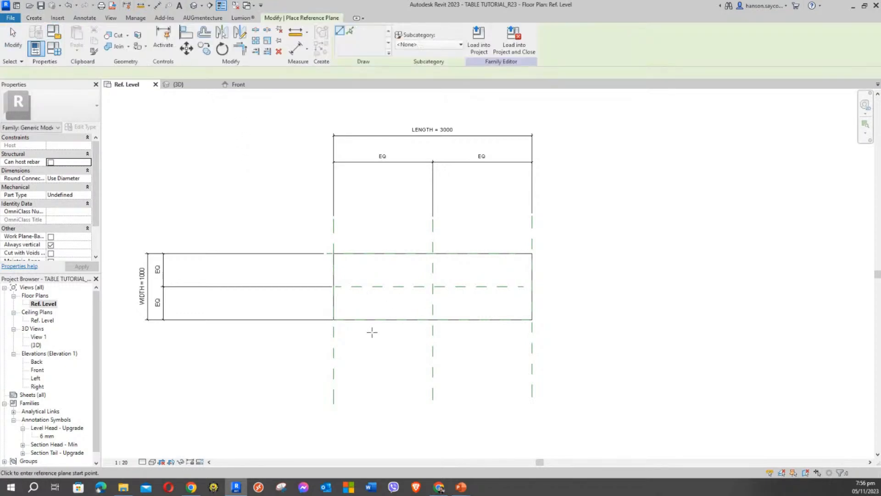
click(341, 347)
click(336, 198)
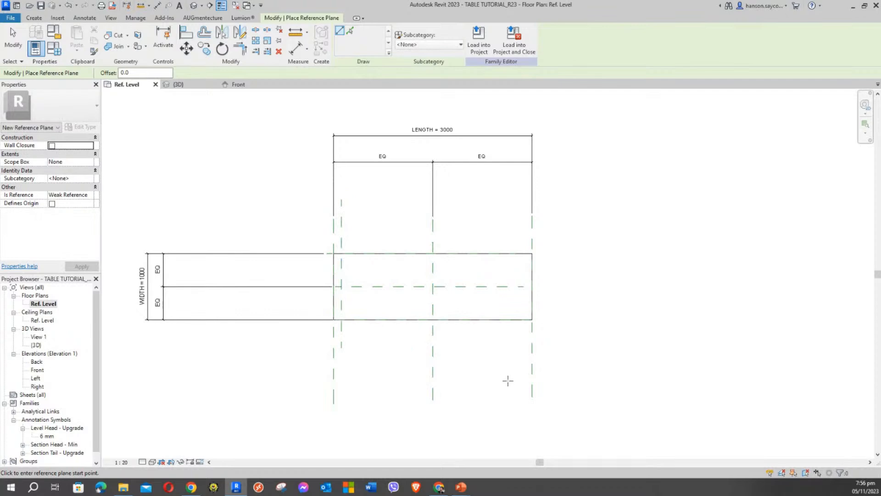
click(524, 354)
click(524, 207)
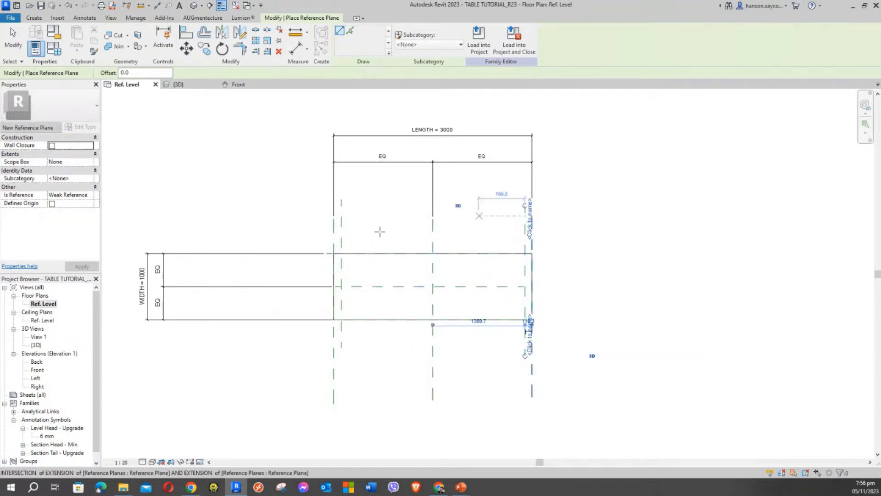
Draw horizontal reference planes across the table, one just inside the upper edge and one about 100 mm inside the lower edge
click(308, 258)
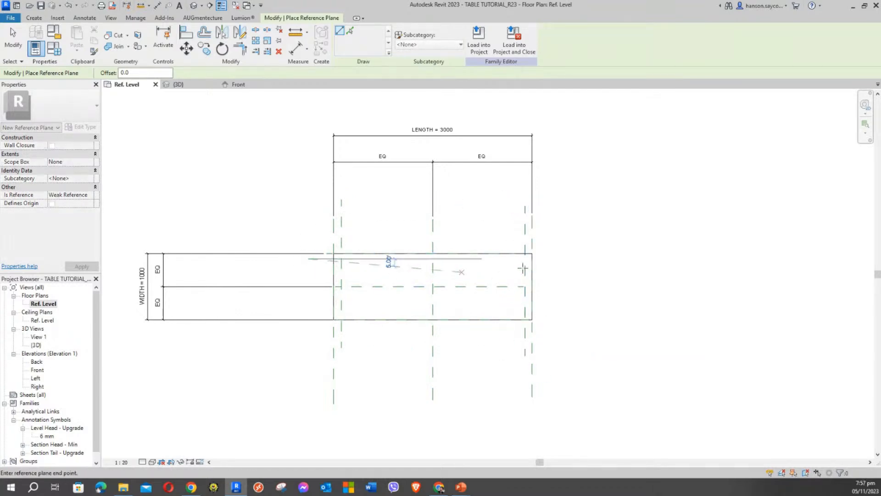
click(560, 258)
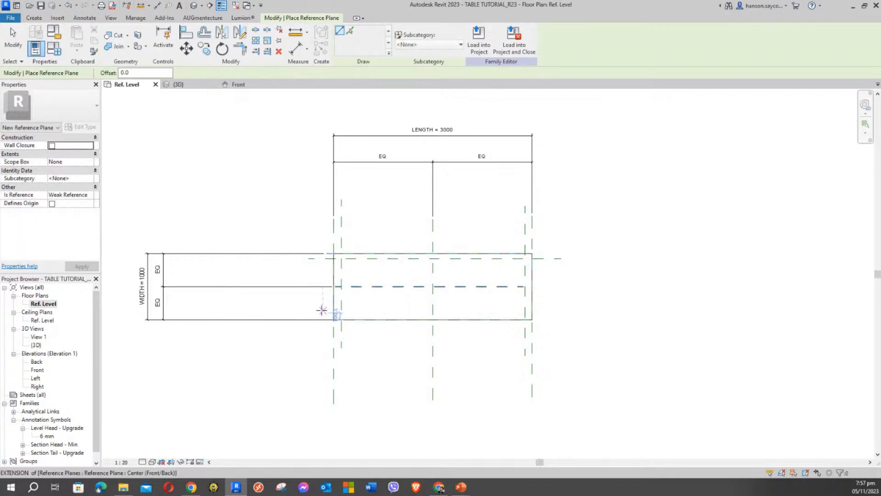
click(290, 312)
click(567, 313)
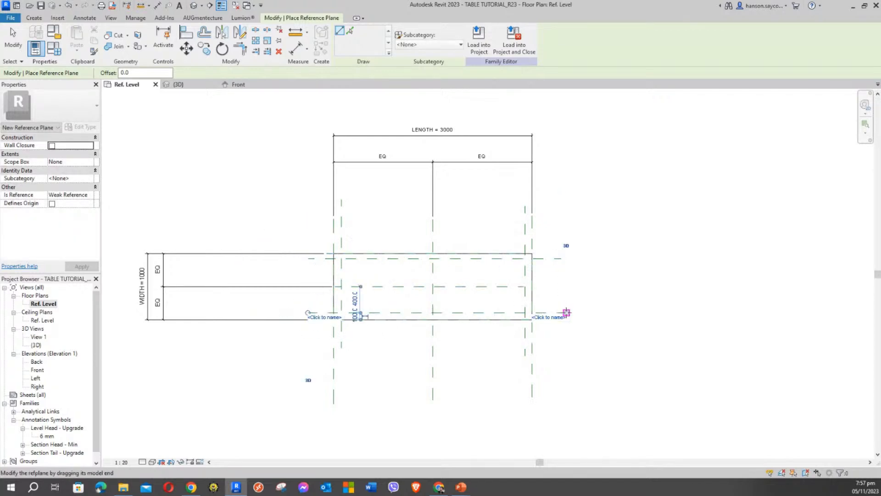
Draw a second pair of vertical reference planes farther inward, the right one about 1249 mm from the centre plane
click(354, 219)
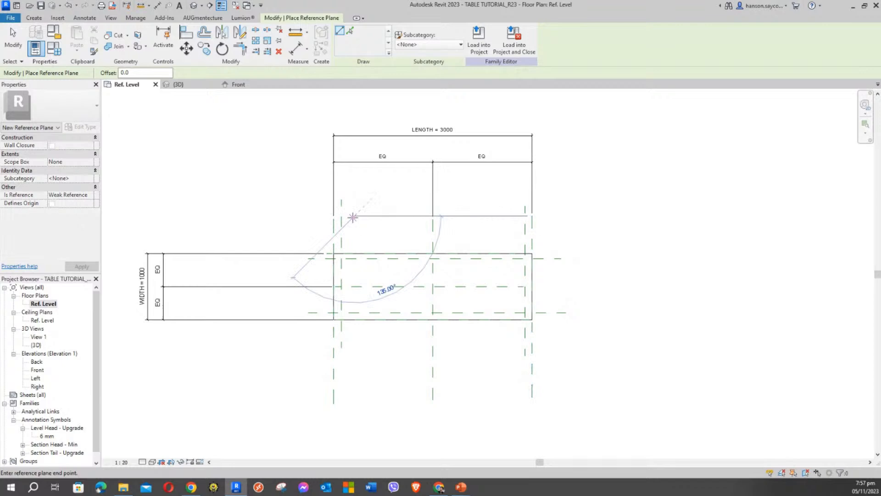
click(354, 372)
click(515, 215)
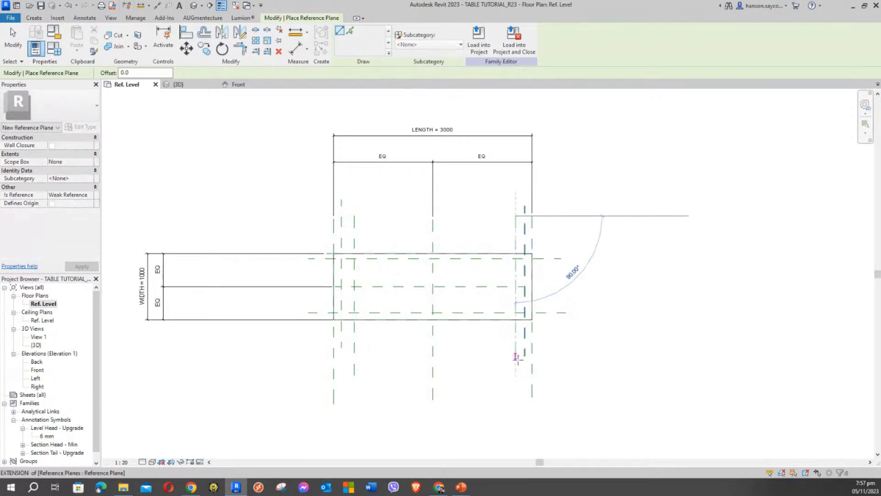
click(515, 383)
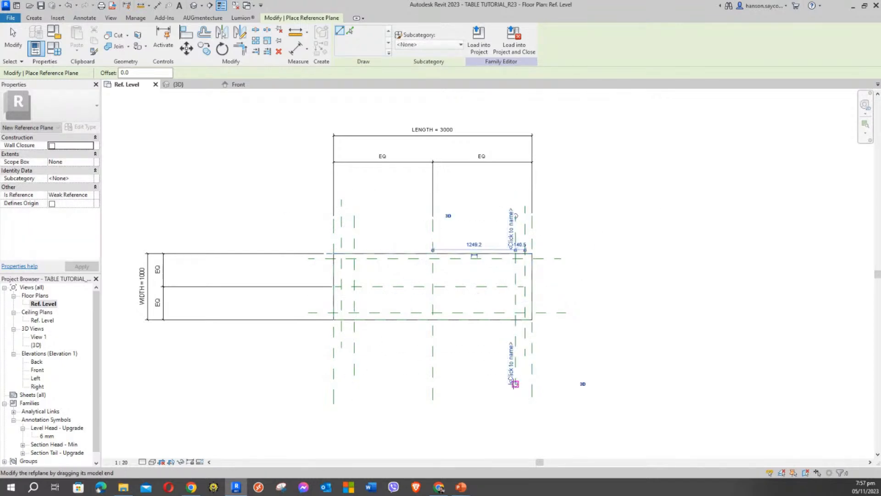
Draw a second pair of horizontal reference planes, each slightly inward of the first upper and lower inner planes
click(317, 266)
click(561, 266)
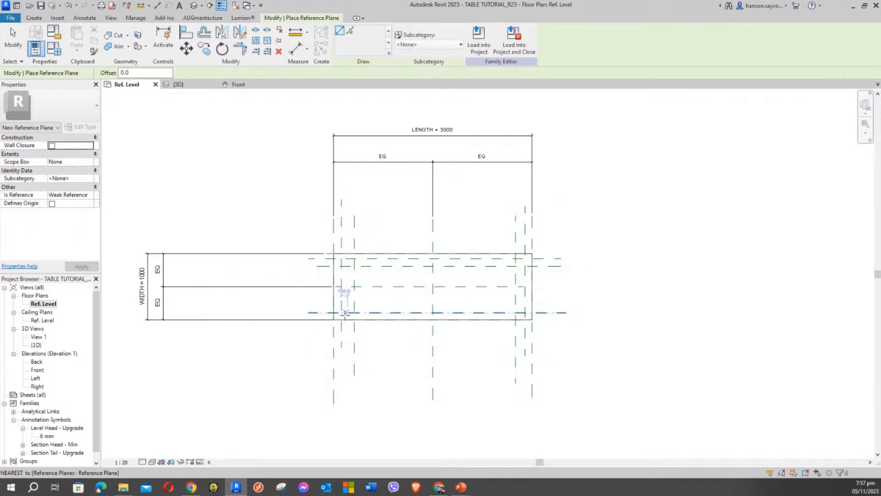
click(316, 305)
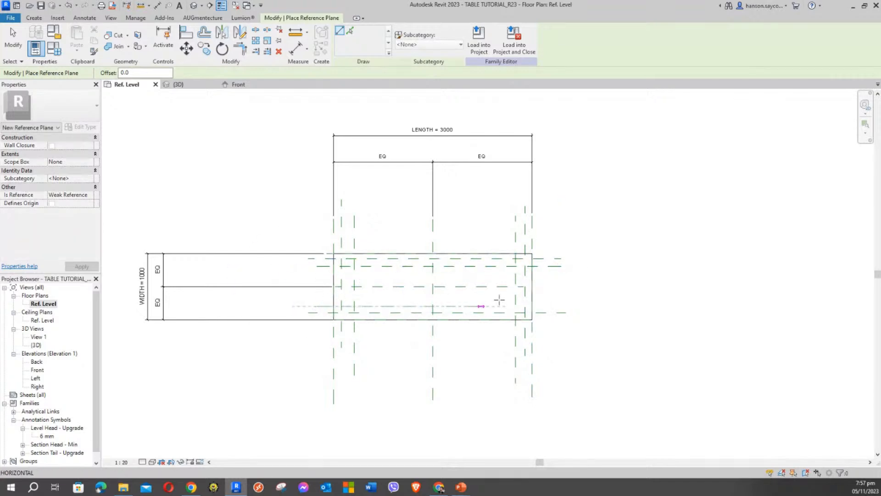
click(564, 302)
key(Escape)
key(Escape)
Add aligned dimensions above the table from its left and right edge planes to the adjacent outer pair of inner vertical planes
scroll(325, 352, up, 1)
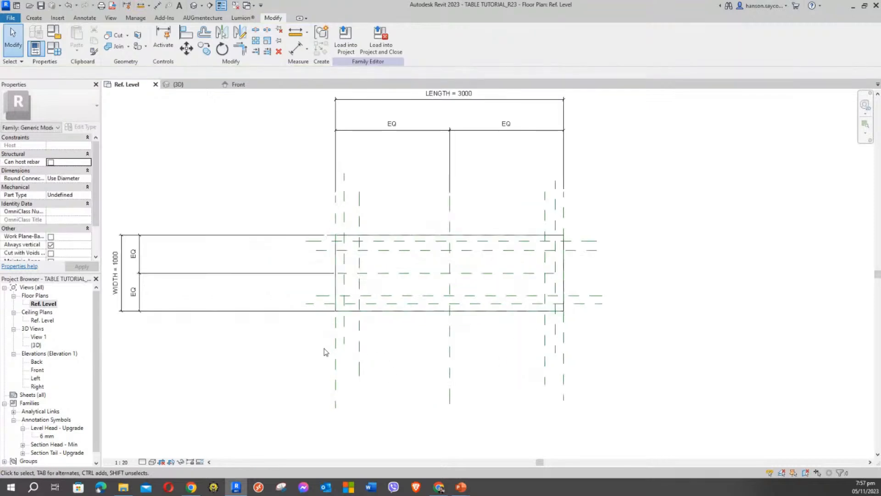
scroll(332, 324, up, 1)
middle_drag(269, 170, 290, 251)
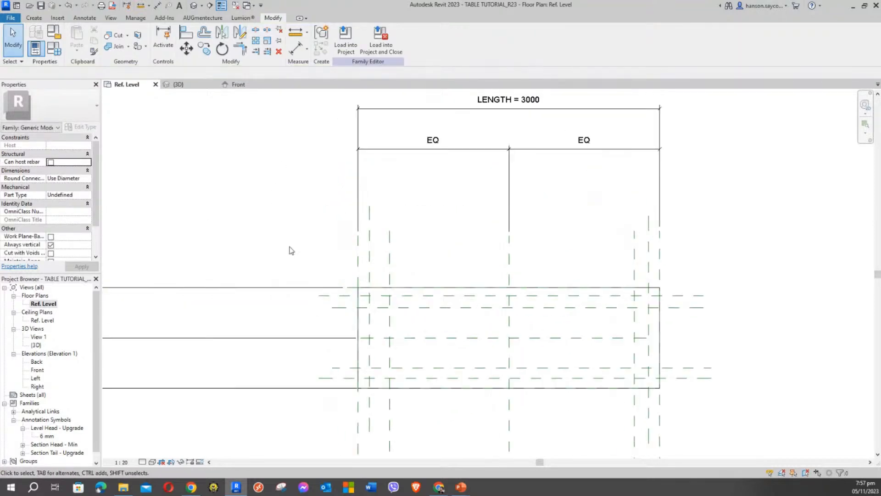
click(295, 47)
click(358, 257)
click(369, 253)
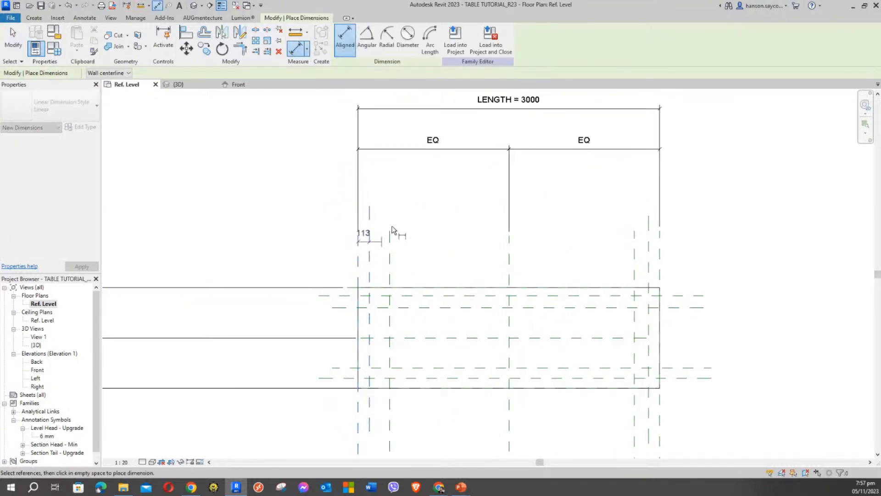
click(420, 188)
click(660, 253)
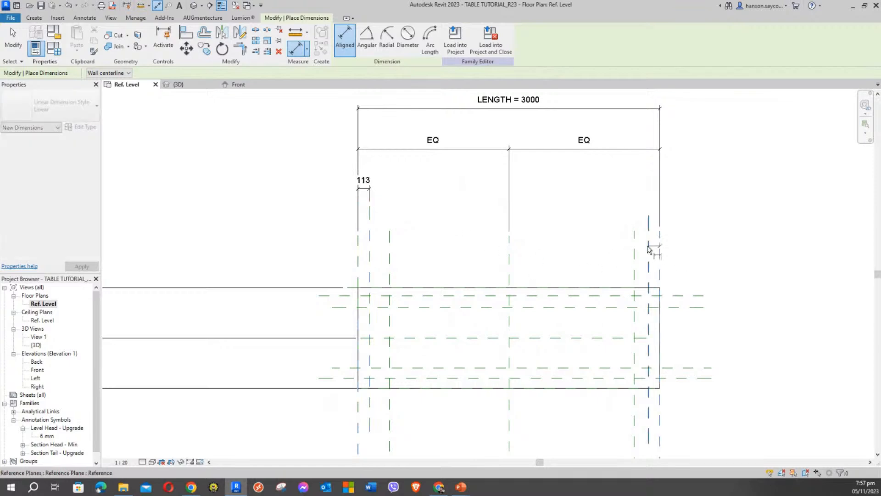
click(648, 242)
click(610, 189)
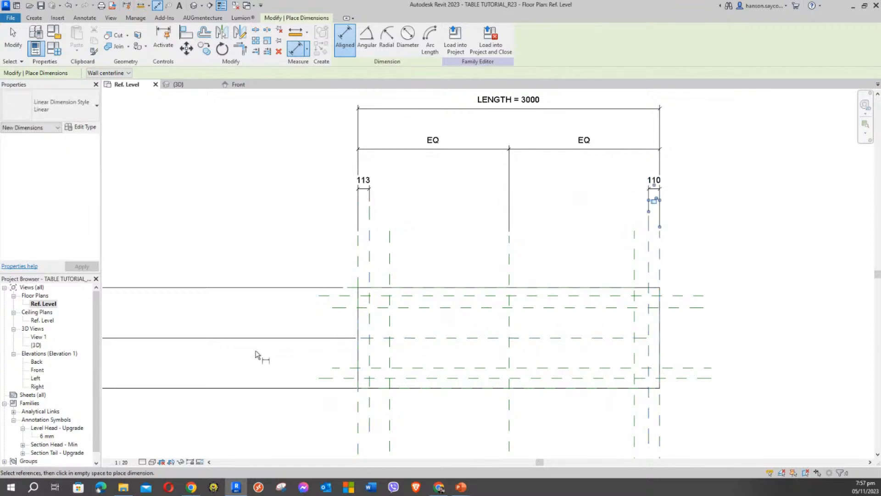
middle_drag(263, 350, 325, 286)
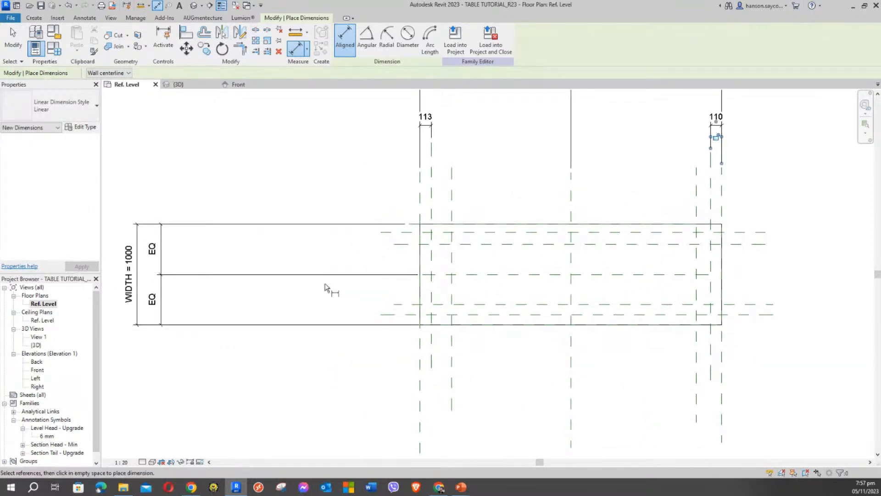
click(420, 369)
click(432, 361)
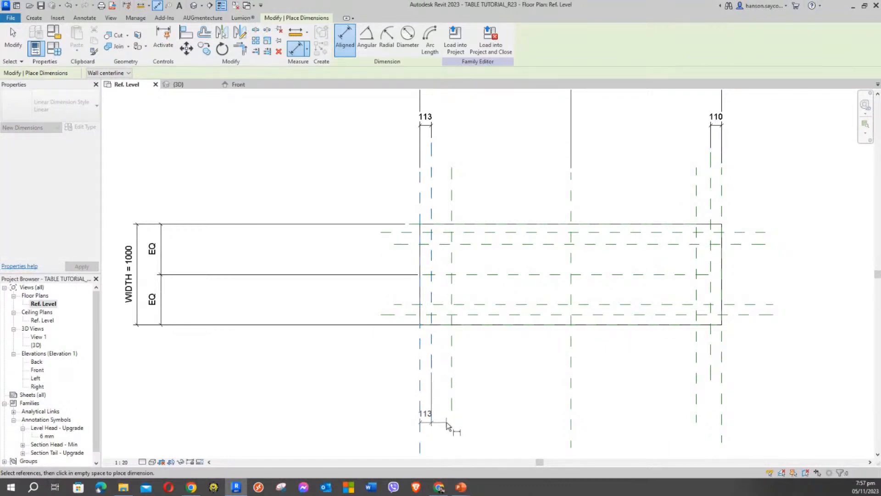
key(Escape)
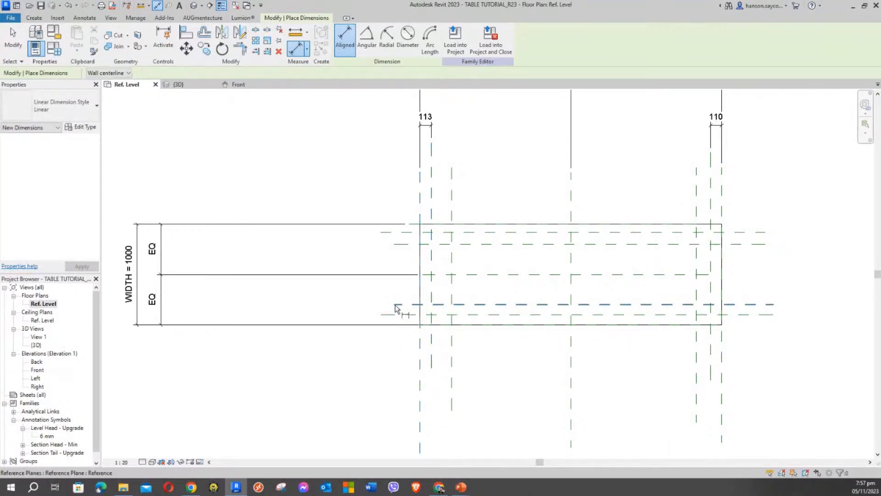
key(Escape)
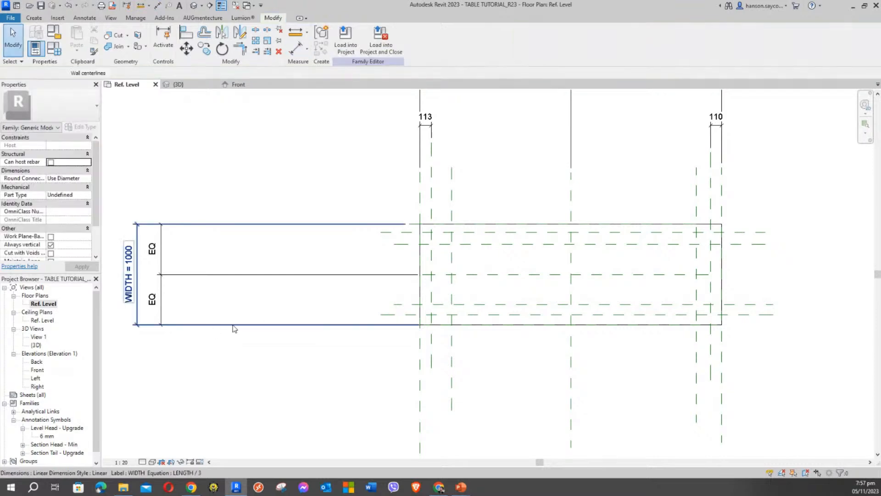
Shorten the lower witness lines of the WIDTH and EQ dimensions to clear space left of the table
click(234, 328)
drag(353, 325, 321, 327)
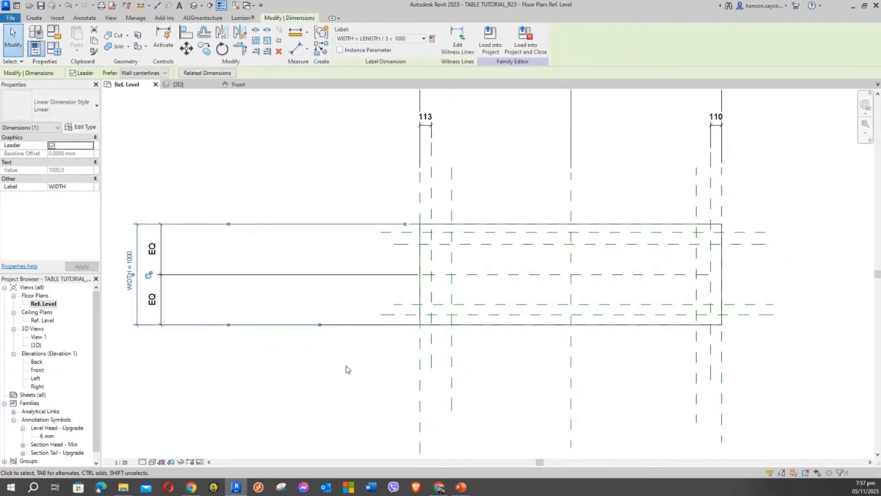
click(346, 365)
click(386, 327)
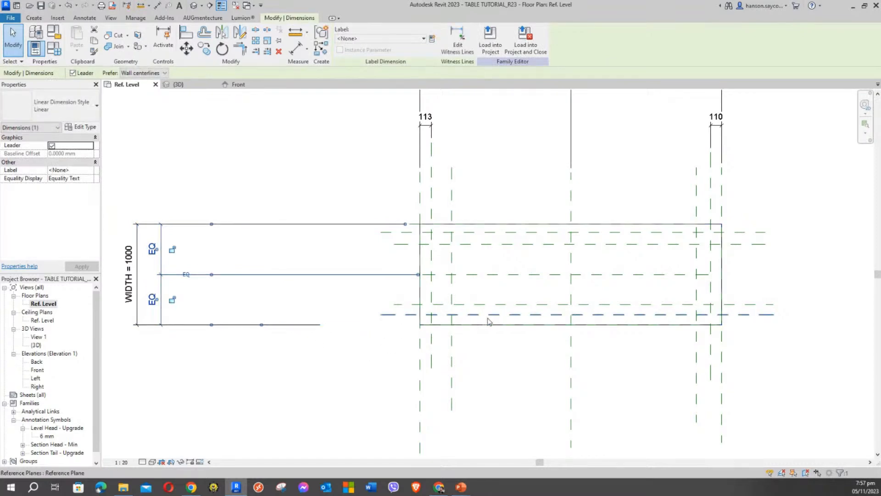
Extend the left end of the table's lower-edge reference plane outward beyond the table
click(527, 325)
drag(424, 325, 334, 324)
click(397, 372)
Dimension the gap between the table's lower-edge plane and the adjacent inner horizontal plane, placing it left of the table
middle_drag(386, 366, 372, 325)
scroll(372, 326, up, 1)
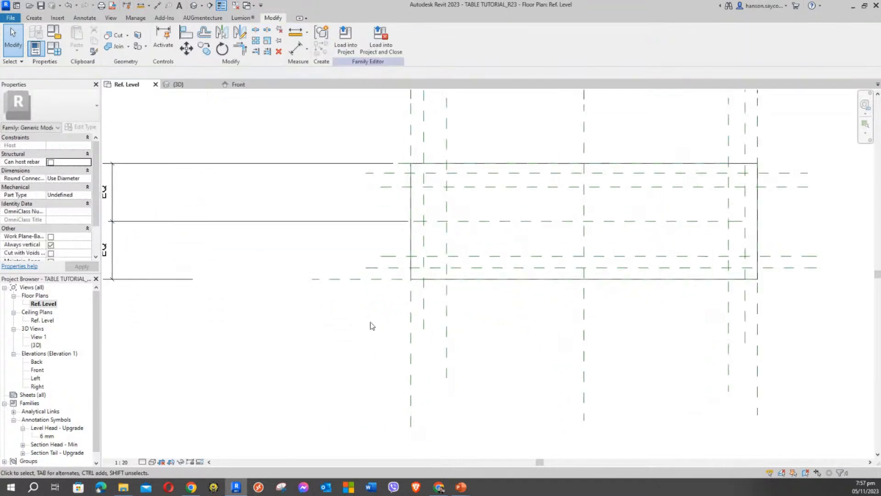
scroll(379, 288, down, 2)
middle_drag(379, 288, 364, 317)
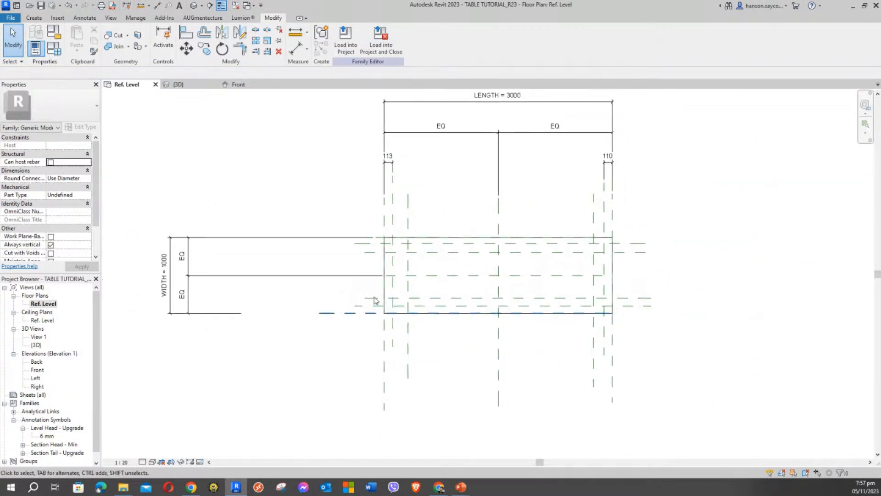
click(157, 6)
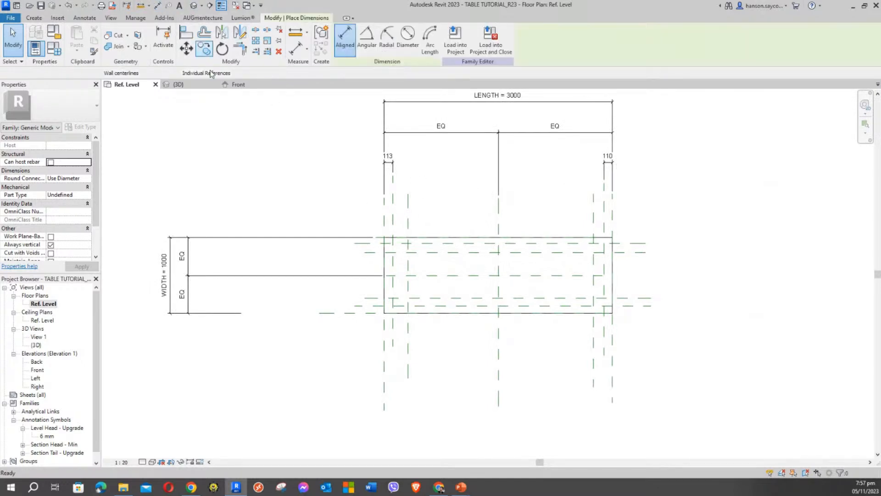
scroll(367, 328, up, 2)
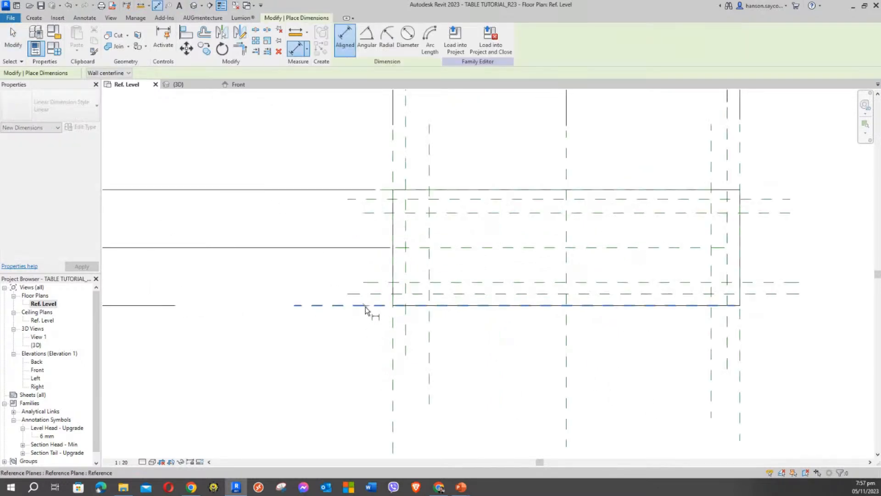
click(374, 296)
click(289, 264)
scroll(328, 271, down, 2)
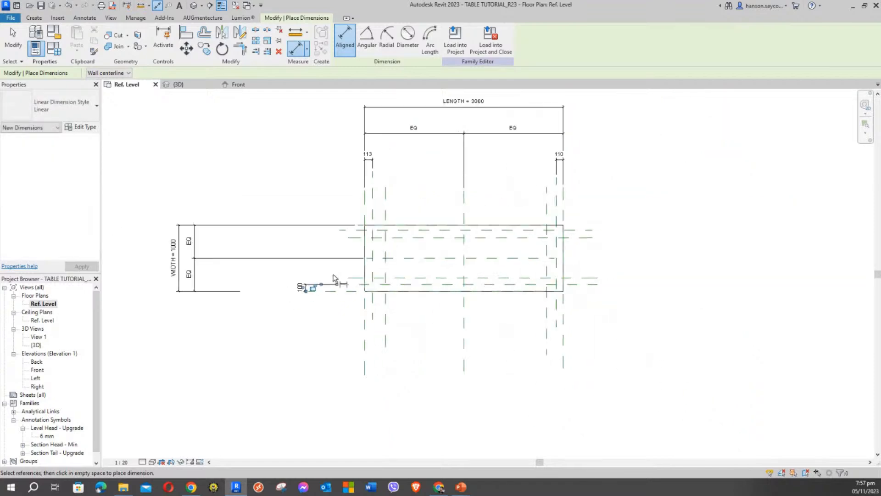
scroll(333, 278, up, 2)
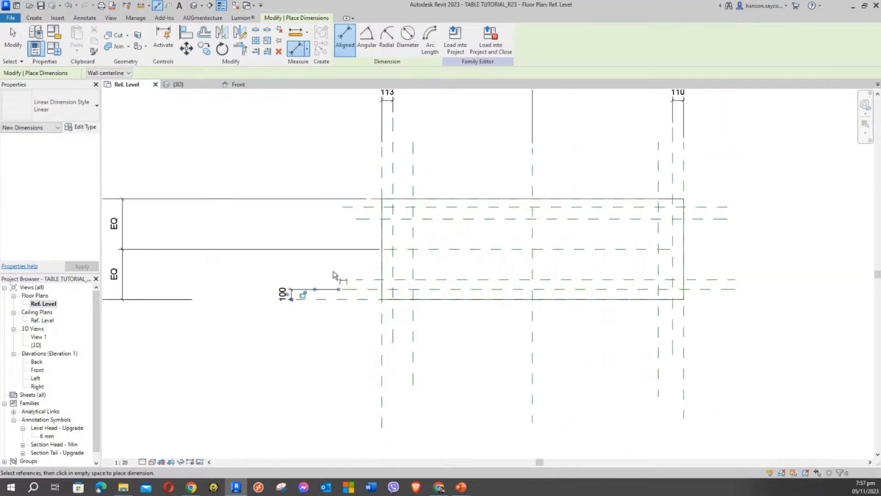
key(Escape)
Shorten the upper witness lines of the WIDTH and EQ dimensions to clear space at the table's upper left
click(340, 198)
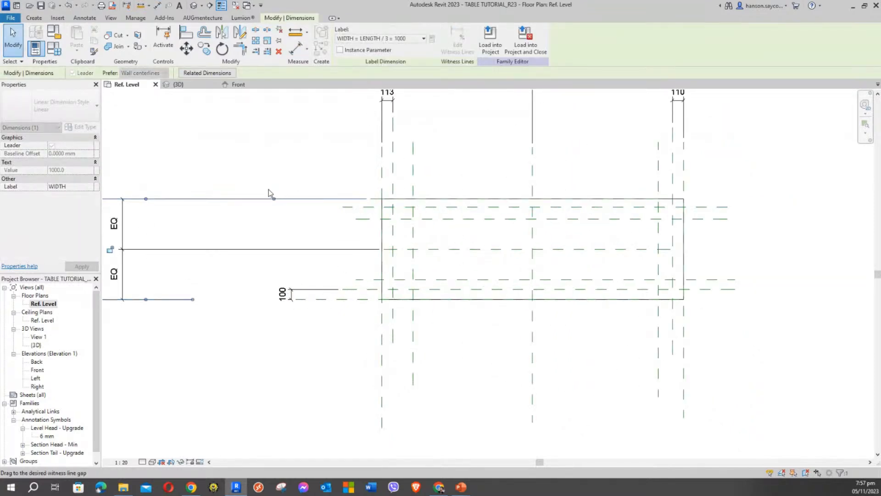
drag(268, 189, 263, 192)
click(355, 198)
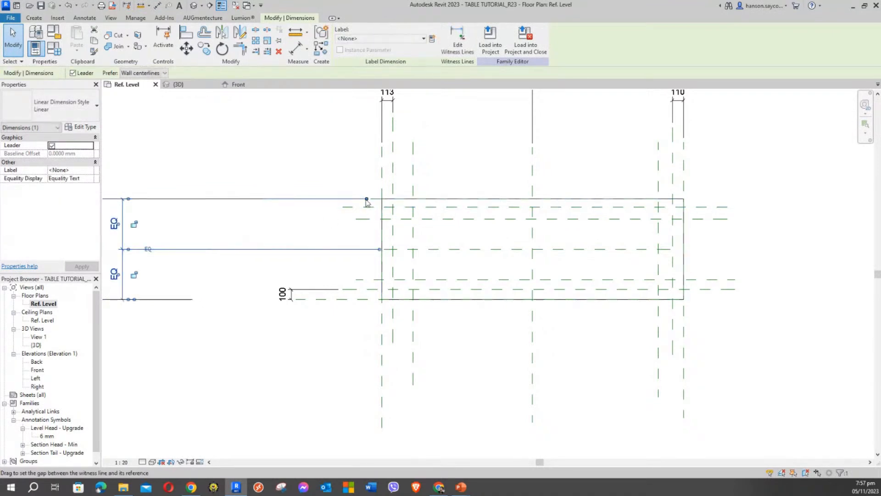
drag(367, 200, 224, 198)
click(317, 205)
Extend the left end of the table's upper-edge reference plane outward beyond the table
click(373, 200)
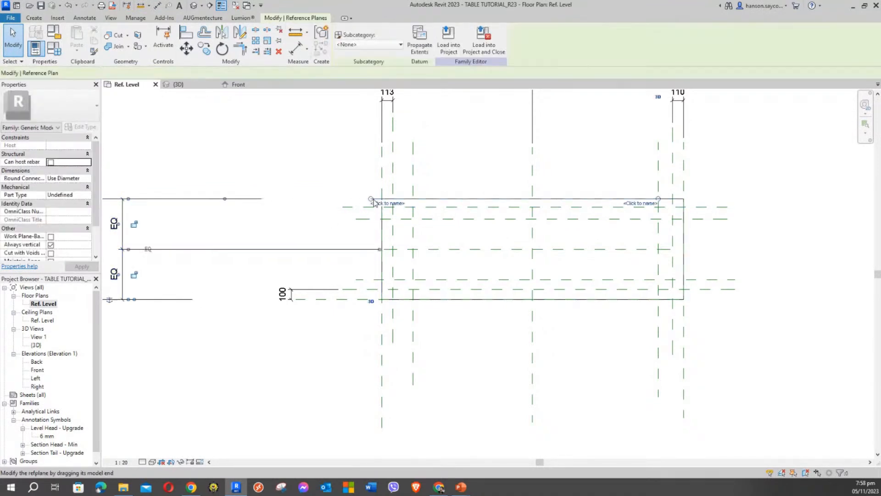
drag(372, 199, 330, 198)
click(336, 169)
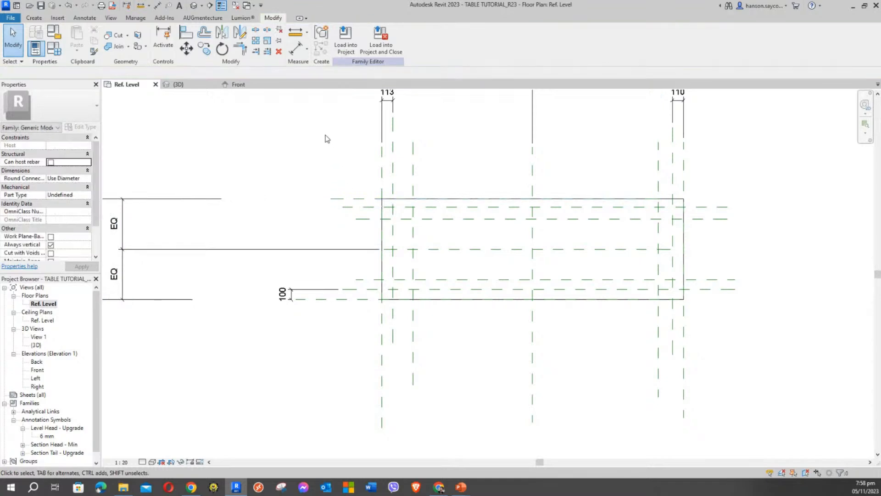
Dimension the gap between the table's upper-edge plane and the adjacent inner horizontal plane, placing it left of the table
click(294, 49)
click(360, 199)
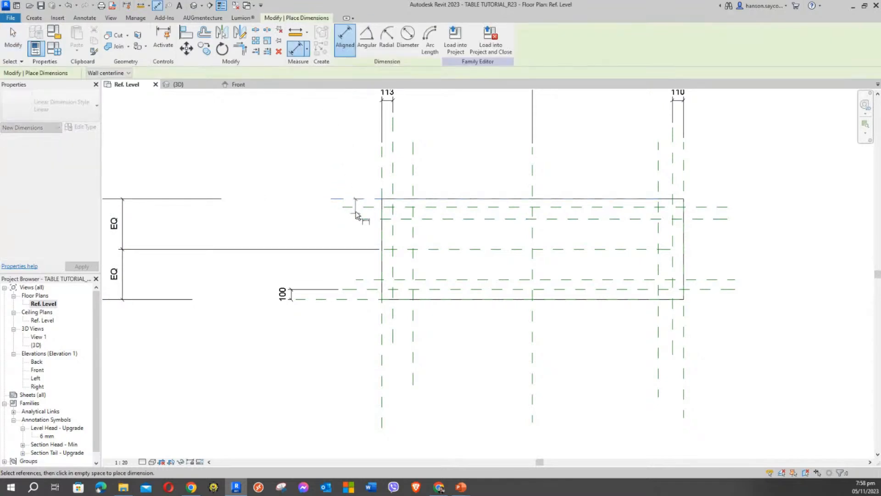
click(293, 171)
key(Escape)
key(Escape)
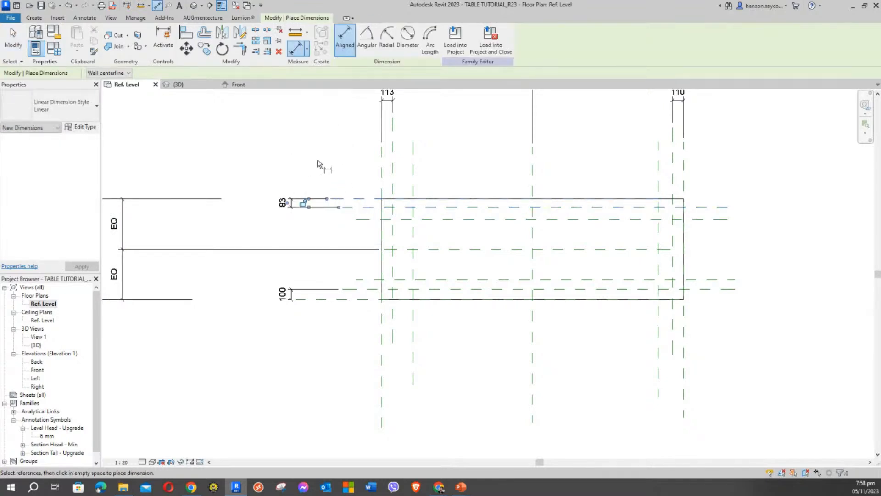
Label the offset dimension above the table's left edge with a new family type parameter named LEG EDGE OFFSET, grouped under Dimensions
scroll(297, 152, down, 3)
middle_drag(395, 151, 461, 184)
scroll(458, 220, up, 3)
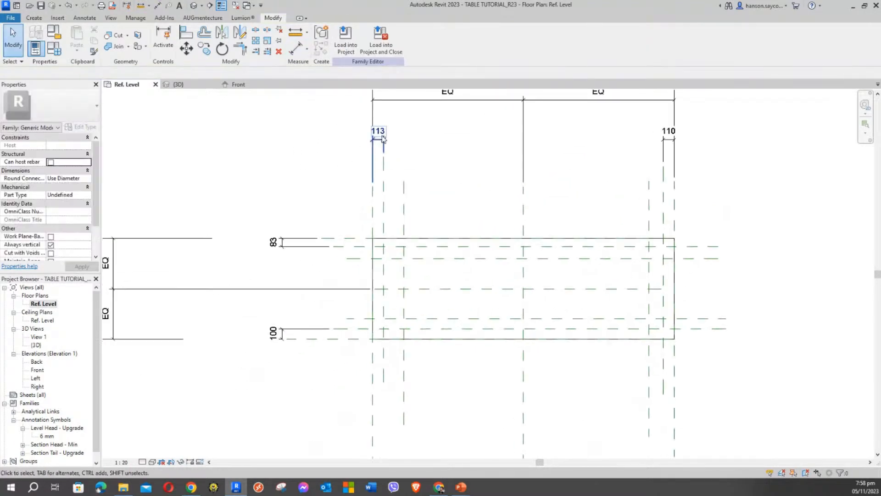
click(382, 136)
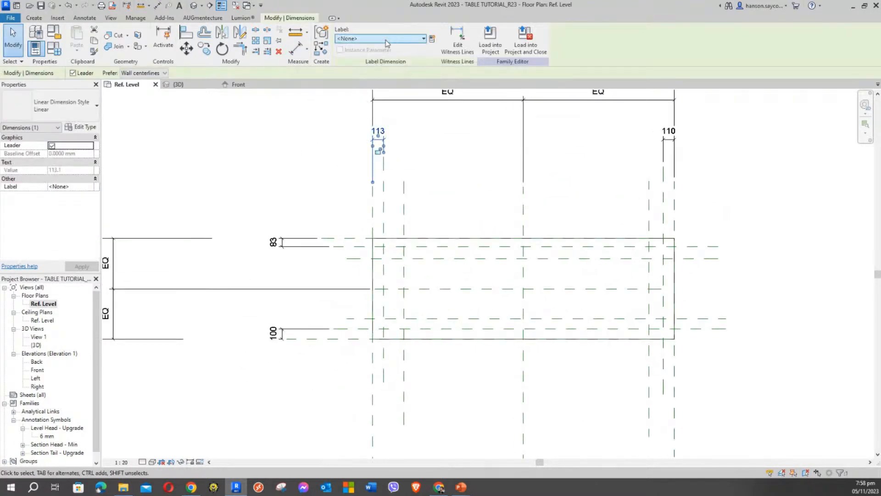
click(386, 40)
click(433, 41)
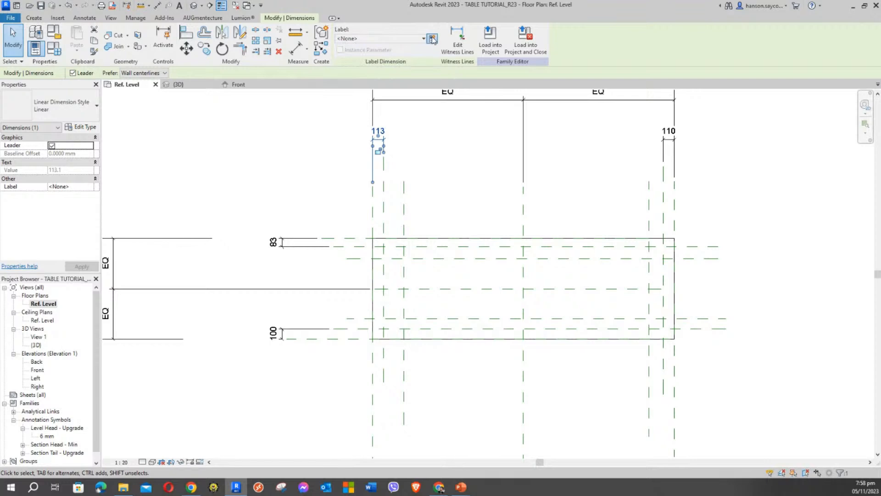
click(433, 40)
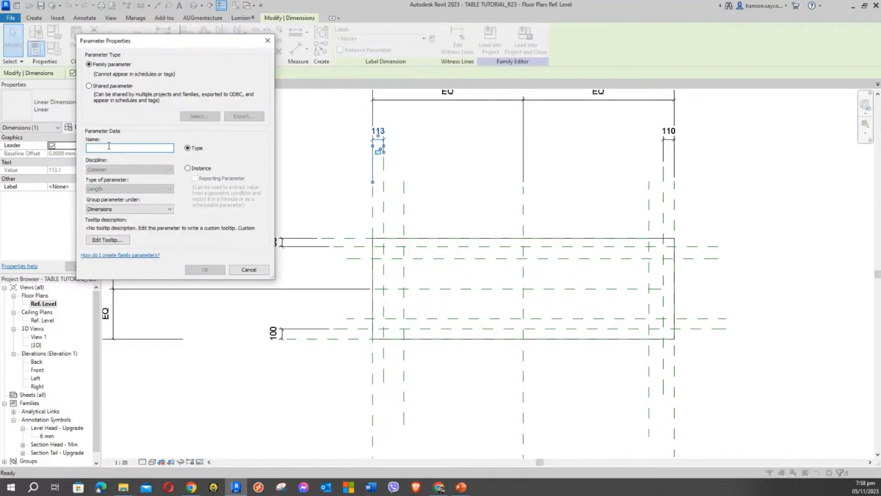
text(LEG EDGE OFFSET)
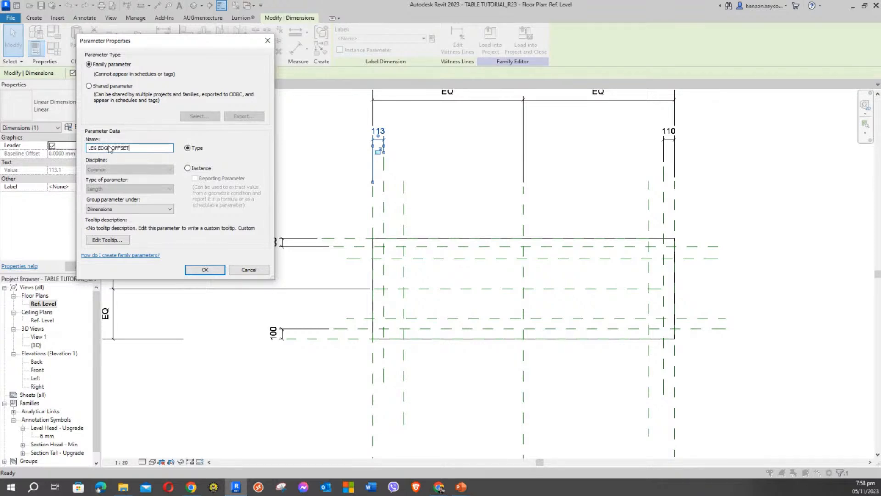
key(Return)
click(298, 179)
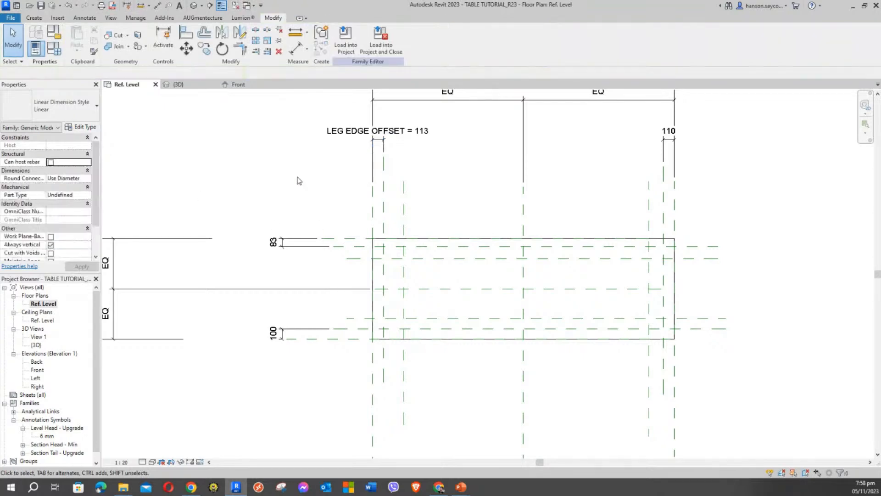
Apply the LEG EDGE OFFSET label to the right, upper and lower edge offset dimensions together
middle_drag(312, 188, 449, 224)
scroll(432, 221, down, 1)
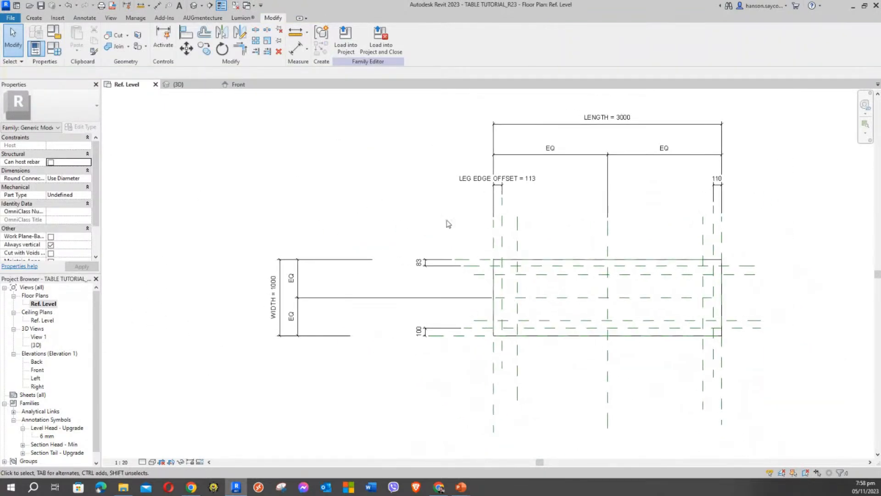
click(718, 188)
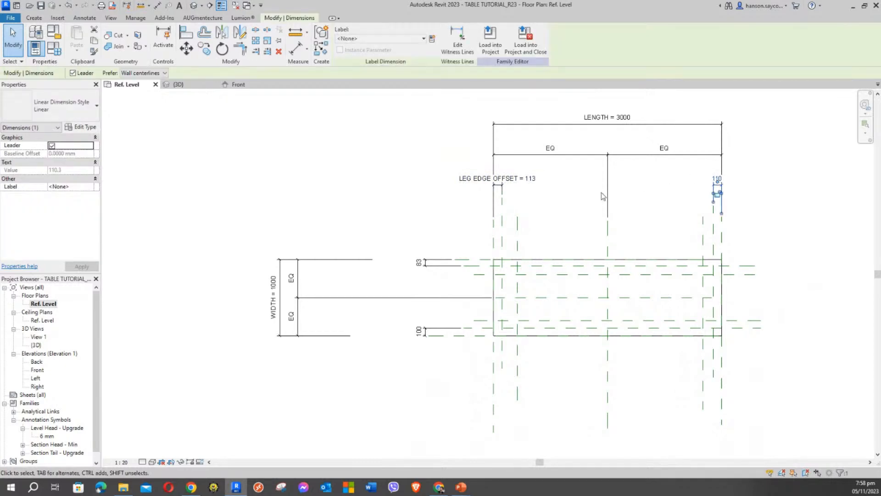
ctrl+click(417, 266)
ctrl+click(419, 330)
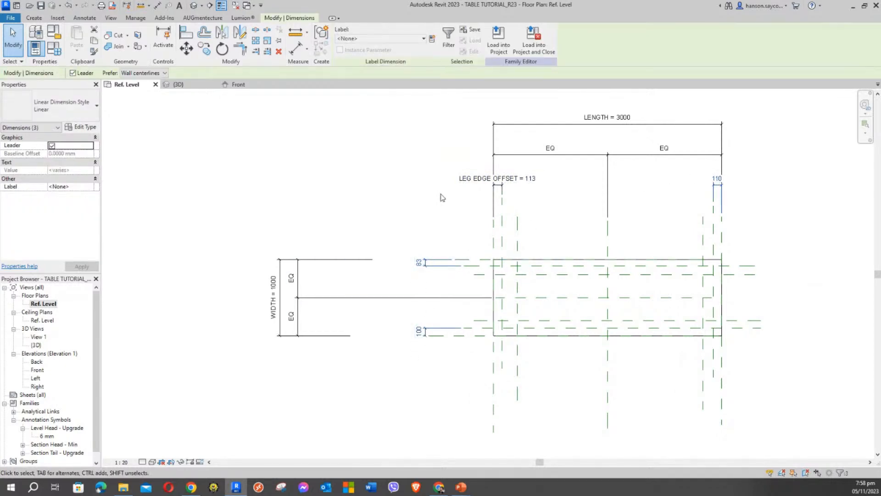
click(381, 39)
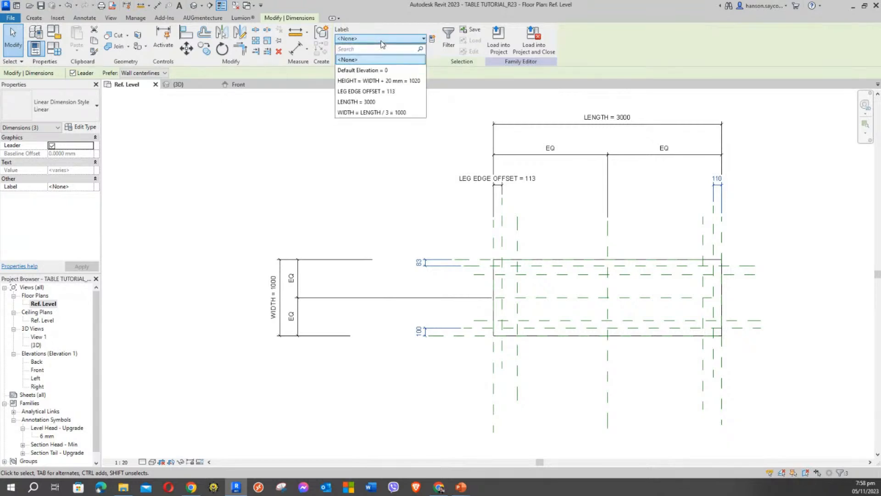
click(374, 92)
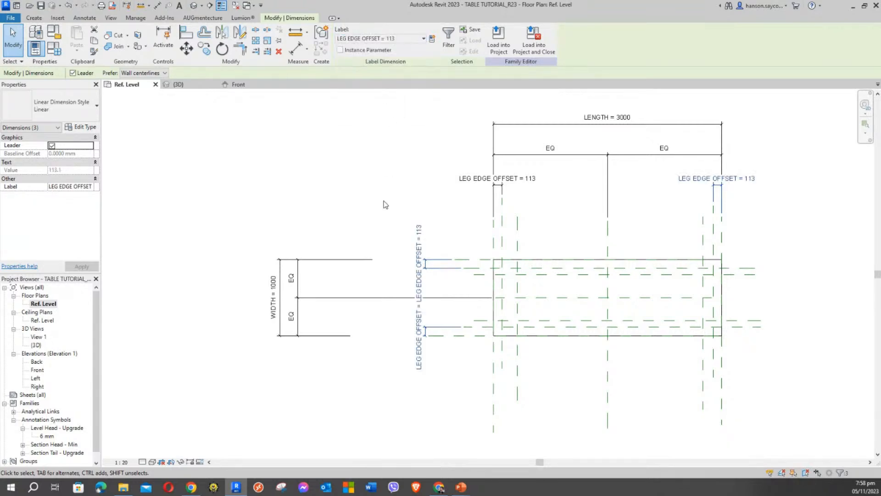
click(370, 179)
Set LEG EDGE OFFSET to 50 in the family types and apply it to the model
middle_drag(400, 186, 452, 187)
click(54, 48)
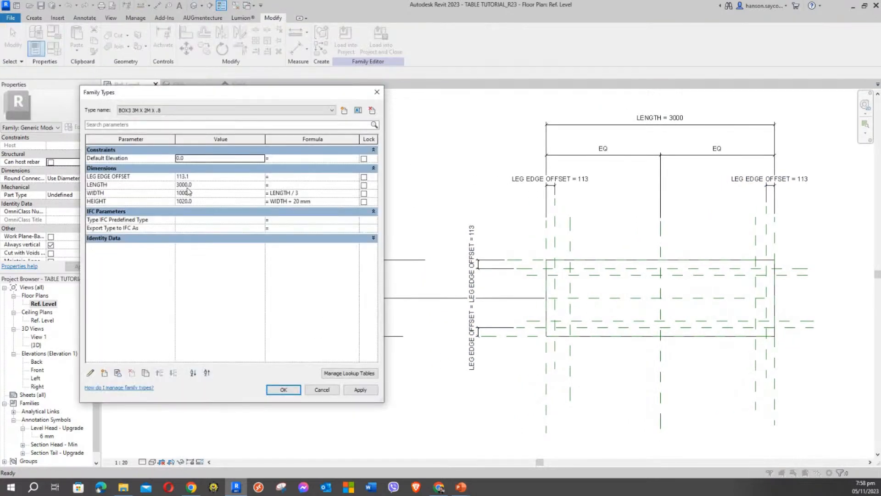
click(201, 179)
double_click(200, 178)
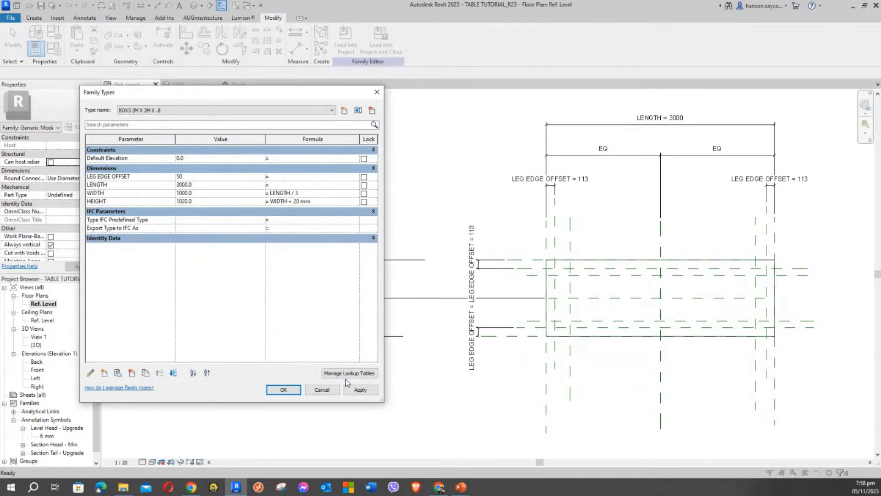
click(359, 389)
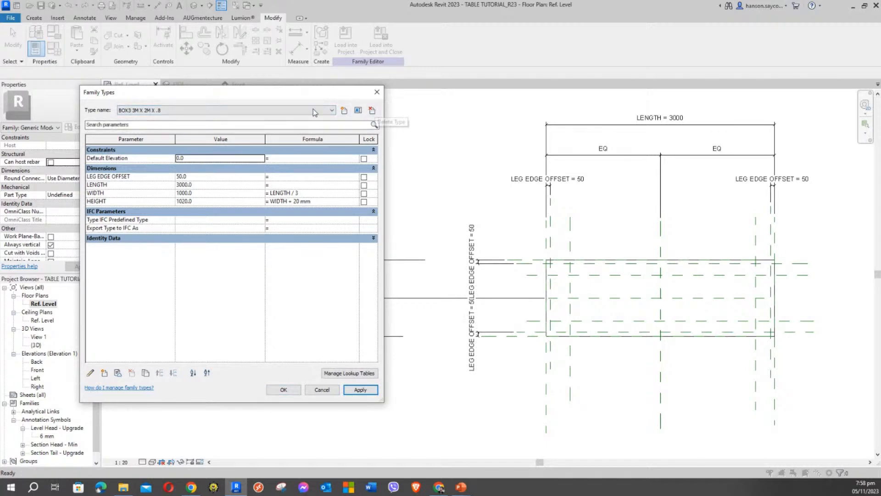
Rename the family type BOX3 3M X 2M X .8 as TABLE
click(266, 112)
click(266, 112)
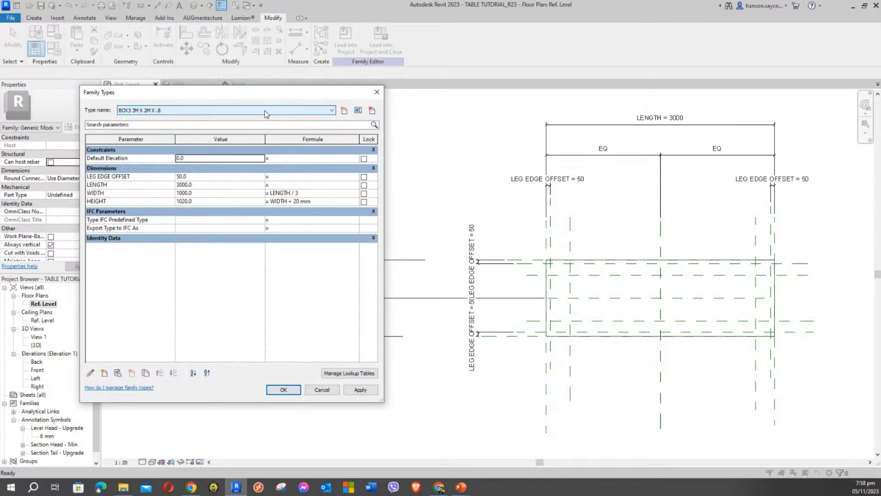
click(358, 111)
text(TABLE)
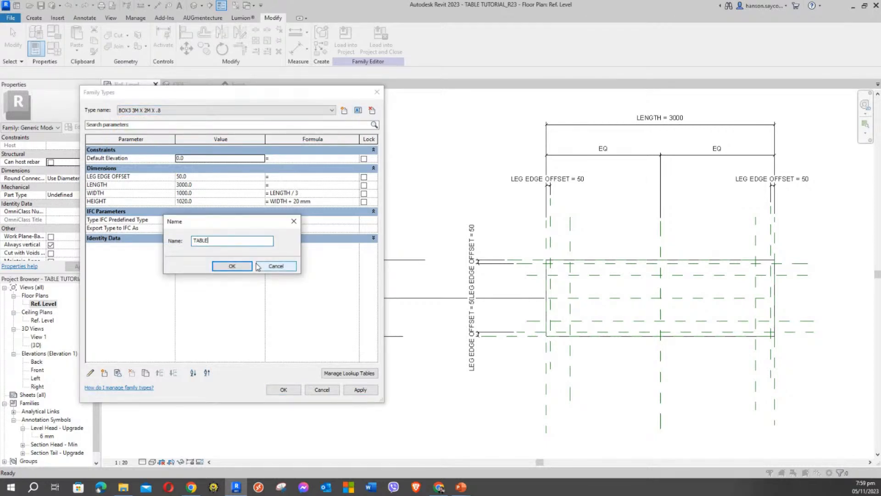
key(Return)
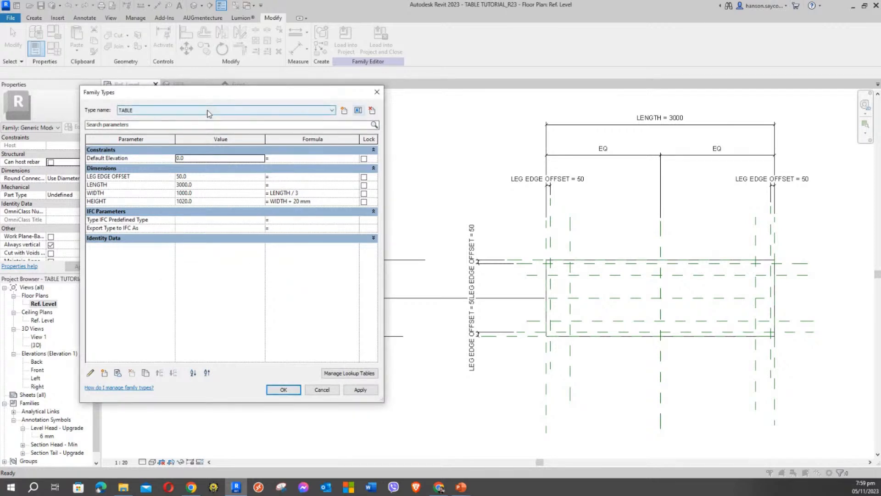
Delete the family types BOX FORMULA, BOX1 1 x .9 X .9 and BOX2 2M X 1.2 X .9, keeping only TABLE
click(209, 112)
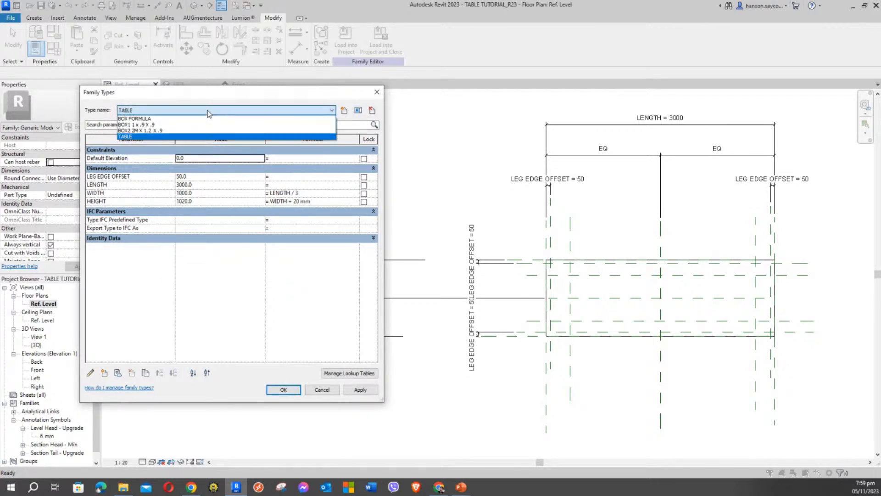
click(184, 118)
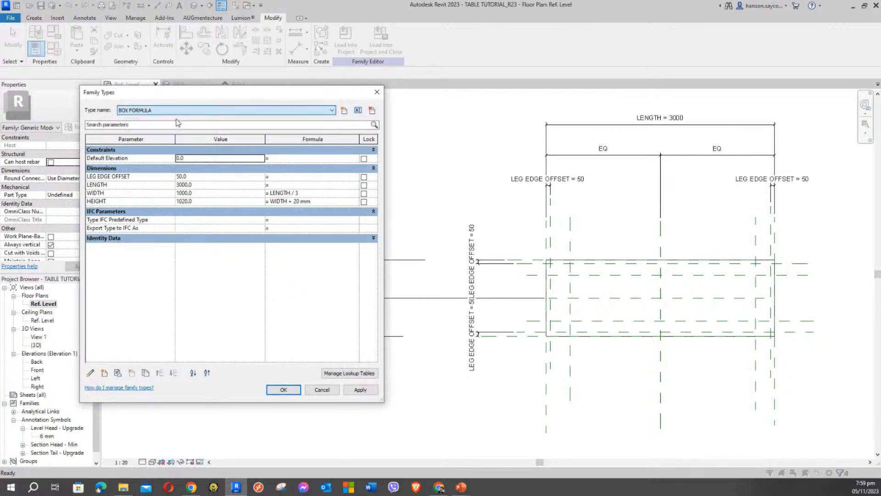
click(371, 111)
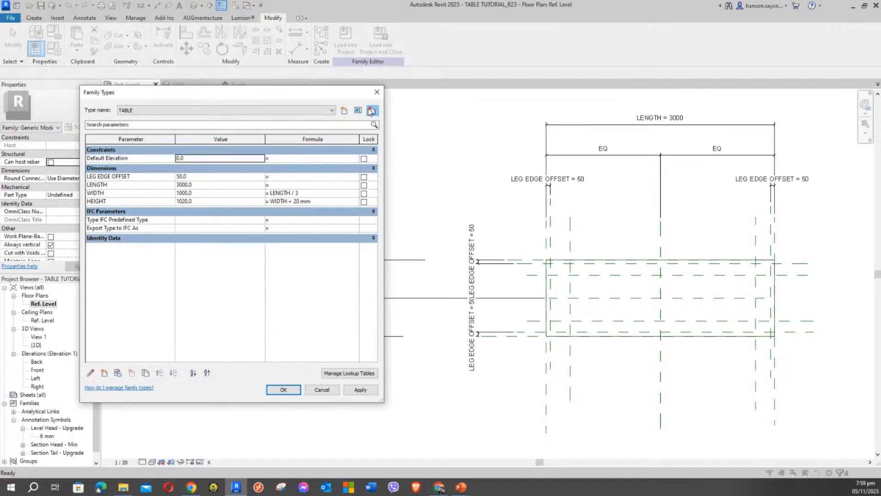
click(296, 110)
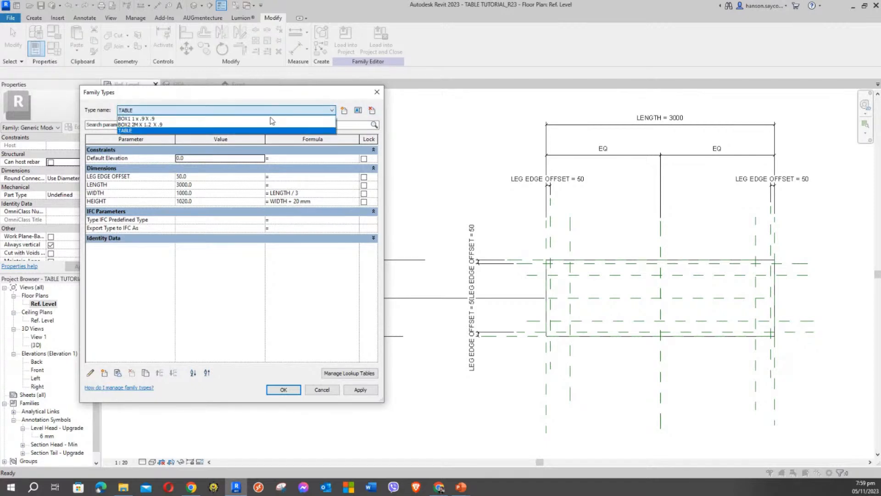
click(183, 119)
click(372, 112)
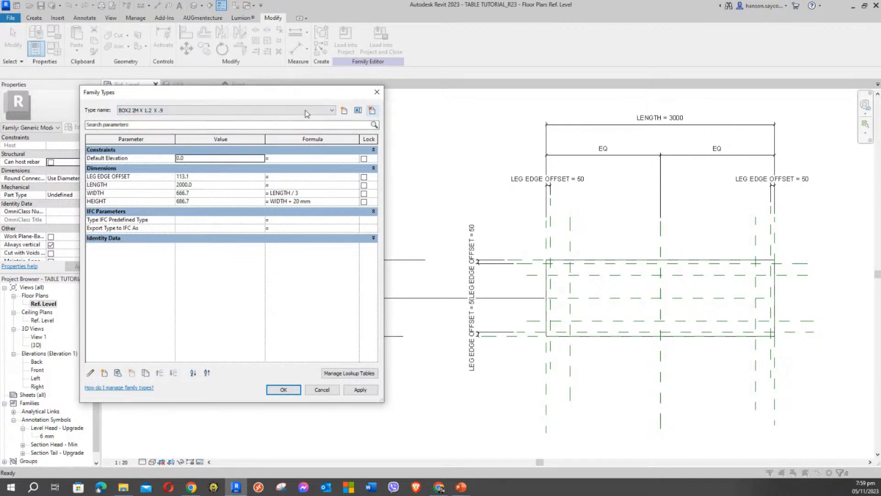
click(238, 109)
click(238, 109)
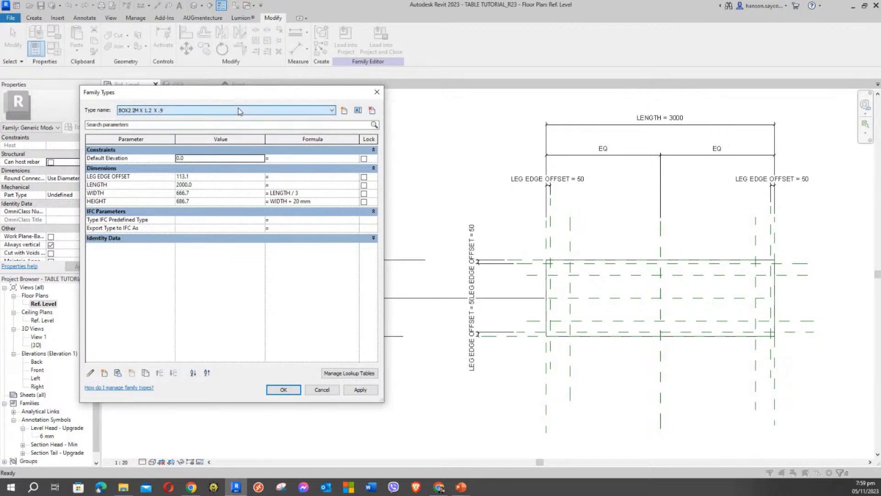
click(372, 110)
Remove the formulas from the WIDTH and HEIGHT parameters of the TABLE type and accept the changes
click(322, 194)
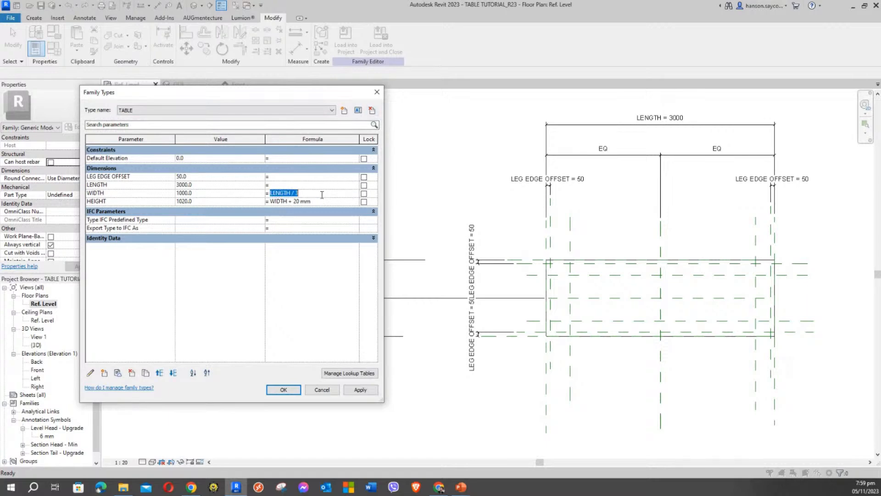
key(BackSpace)
click(321, 203)
key(BackSpace)
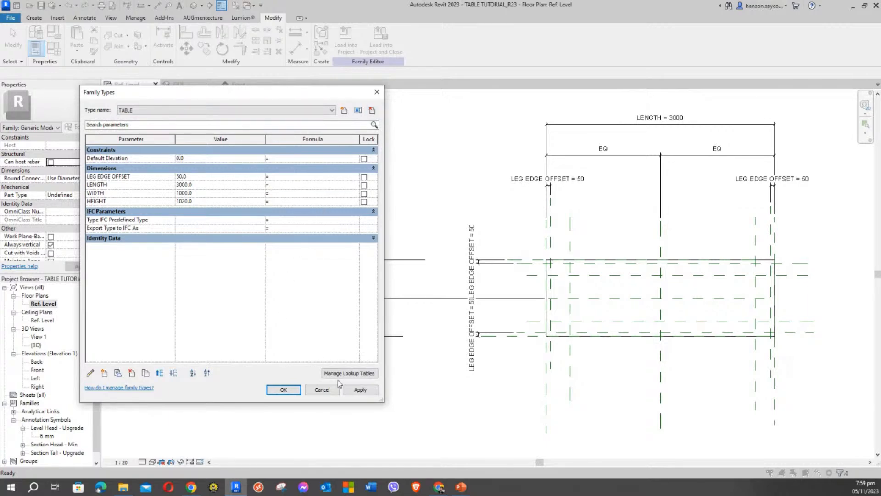
click(352, 391)
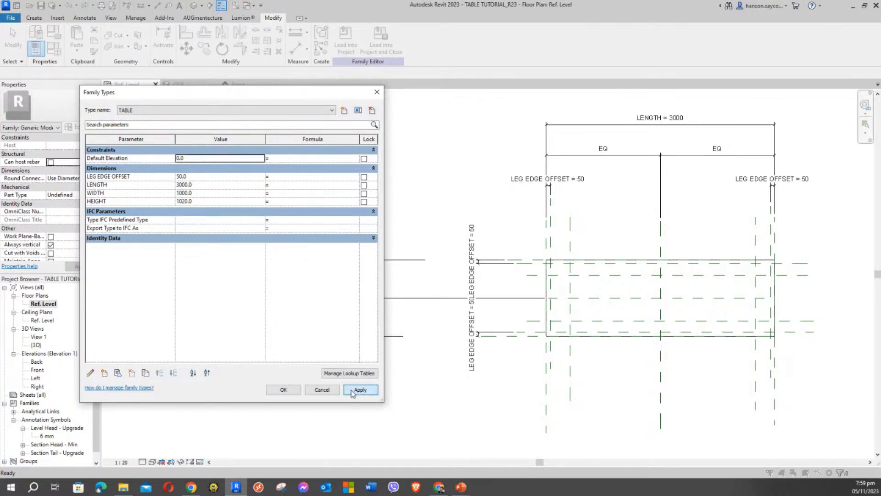
click(283, 389)
Dimension the gap between the two inner vertical planes near the table's left edge, placing it above the table
scroll(410, 208, up, 3)
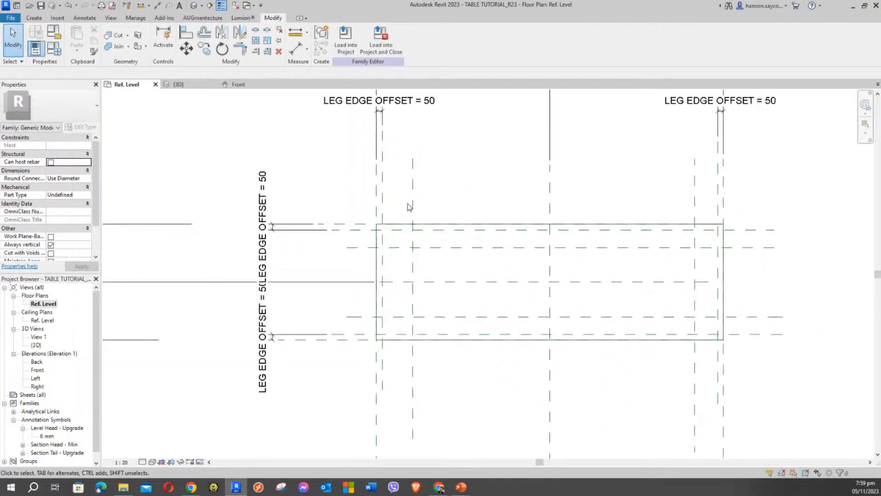
scroll(395, 193, down, 2)
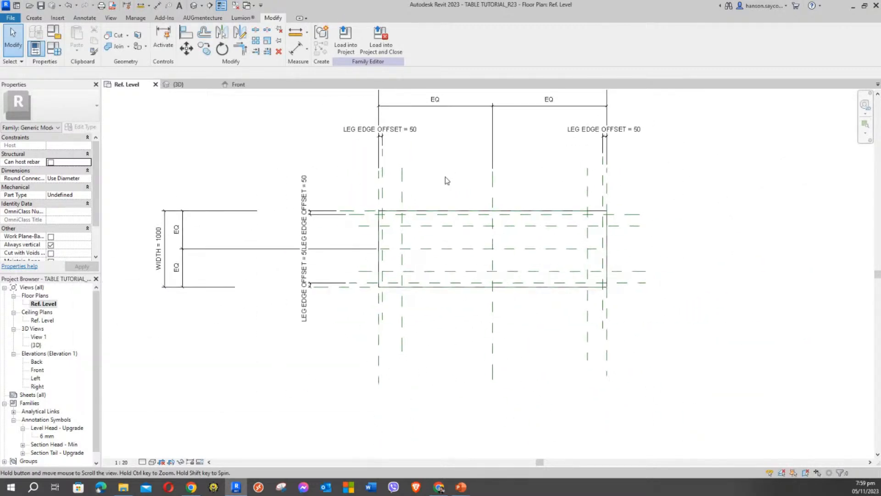
click(298, 47)
scroll(436, 181, up, 2)
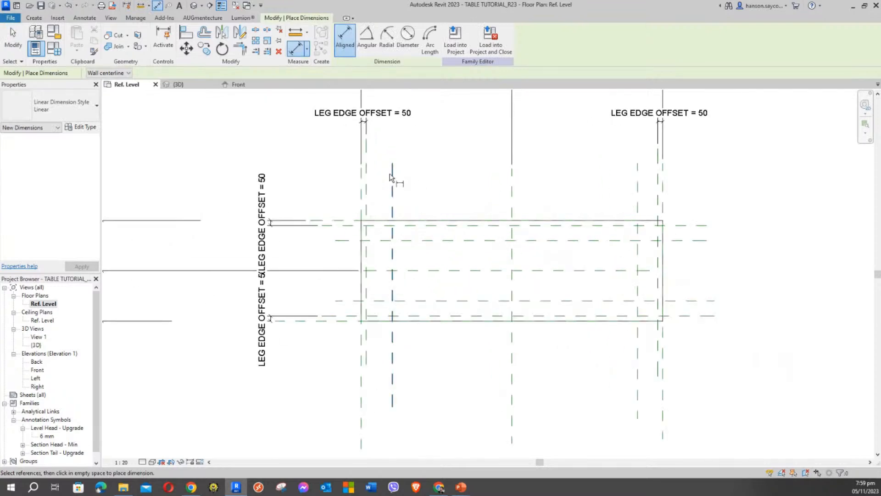
click(366, 193)
click(393, 207)
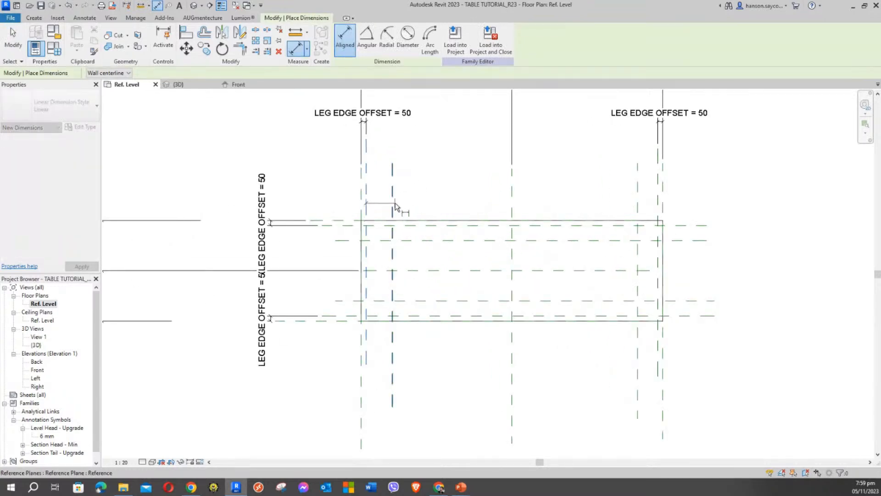
click(445, 155)
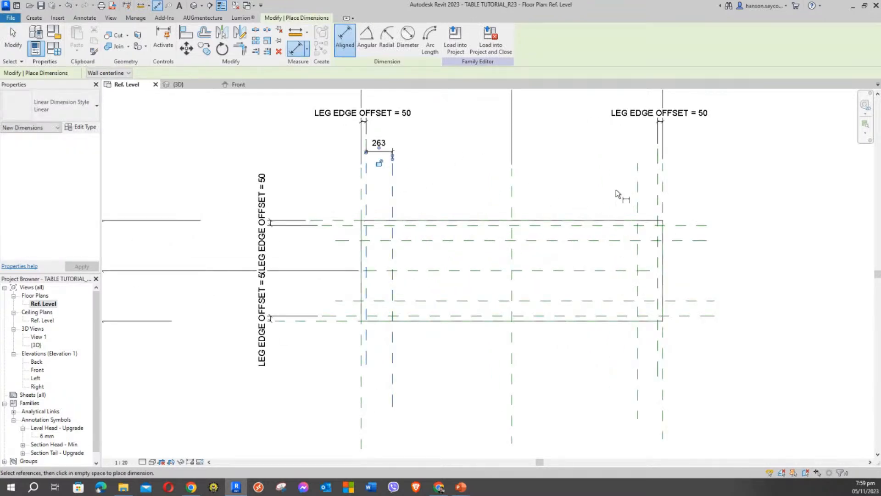
Dimension the gap between the two inner vertical planes near the table's right edge, aligned with the matching left dimension
click(658, 195)
click(638, 199)
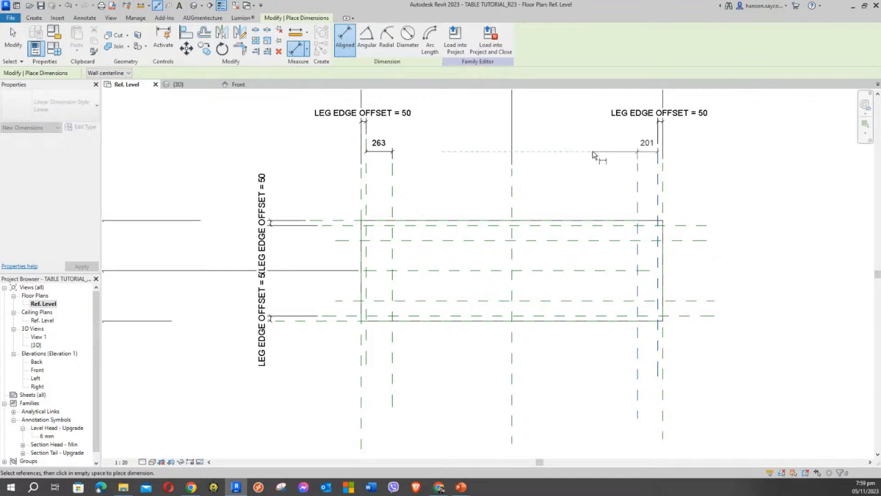
click(593, 157)
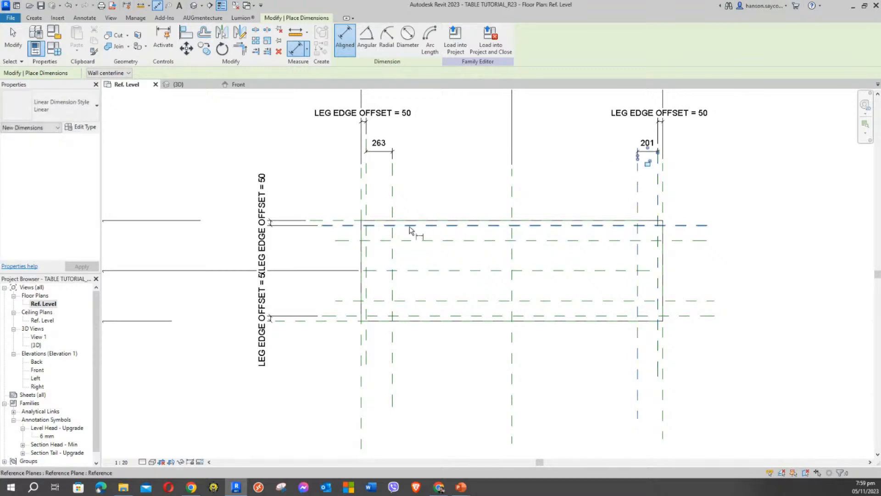
Dimension the gaps between the paired inner horizontal planes near the table's upper and lower edges, placing both dimensions left of the table
click(413, 225)
click(417, 240)
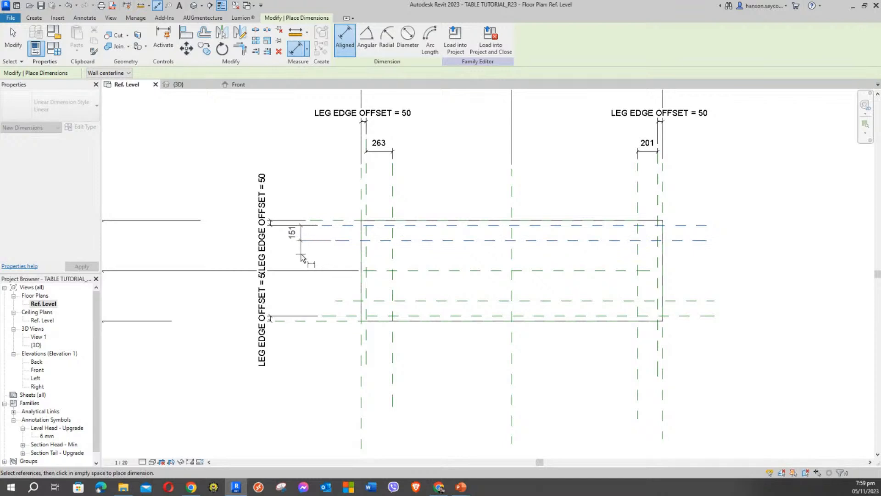
click(301, 257)
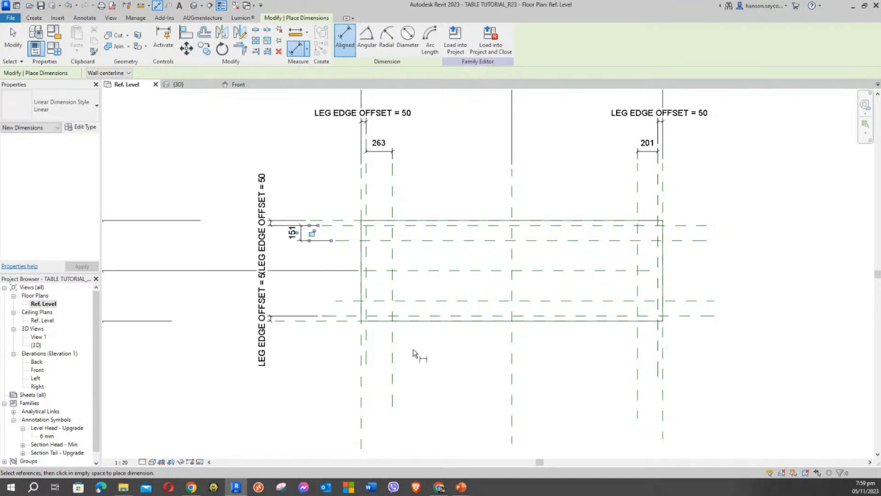
click(403, 316)
click(406, 301)
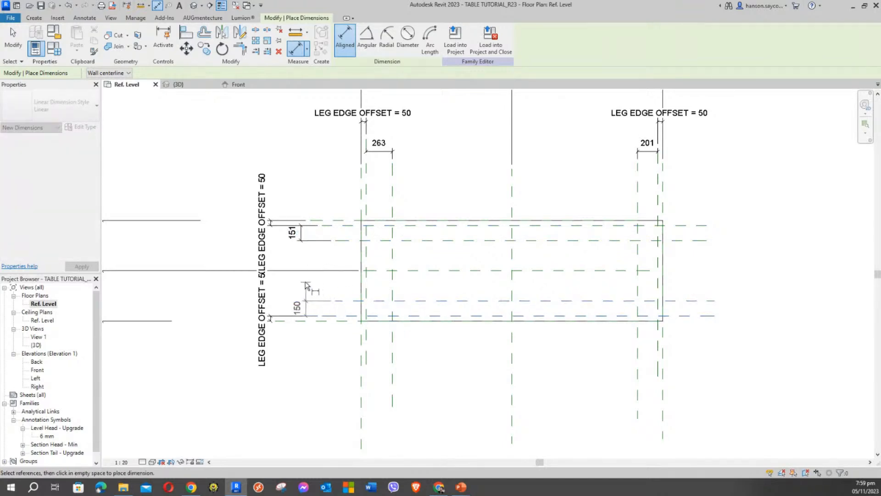
click(305, 285)
key(Escape)
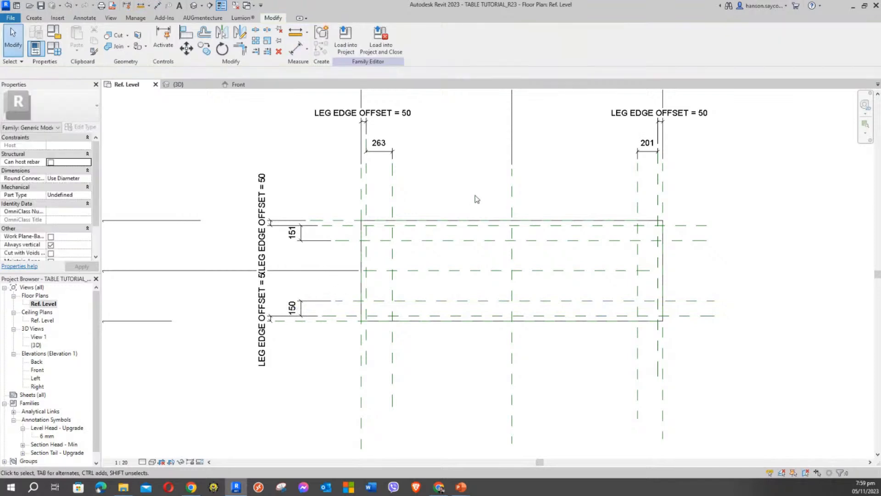
Label the dimension between the inner vertical planes near the table's left edge with a new type parameter named LEG SIZE
click(379, 151)
click(432, 39)
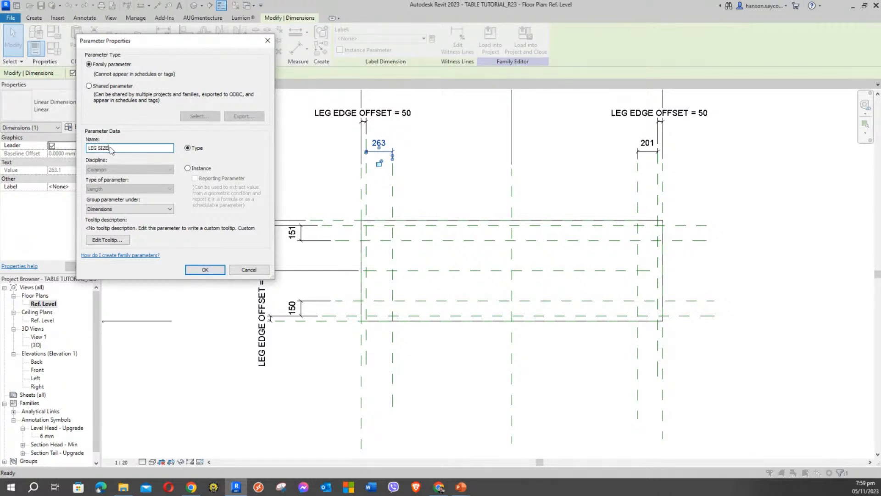
key(Return)
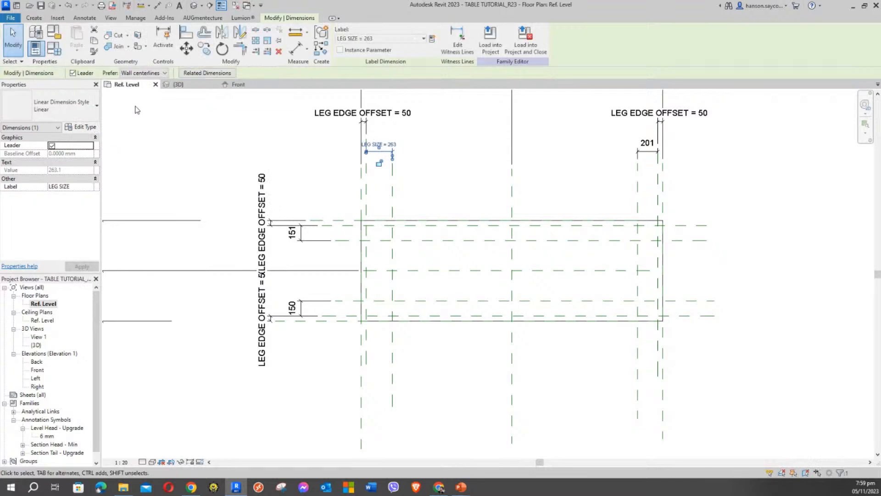
click(430, 157)
Assign the LEG SIZE parameter to the three remaining unlabelled leg dimensions together
click(647, 149)
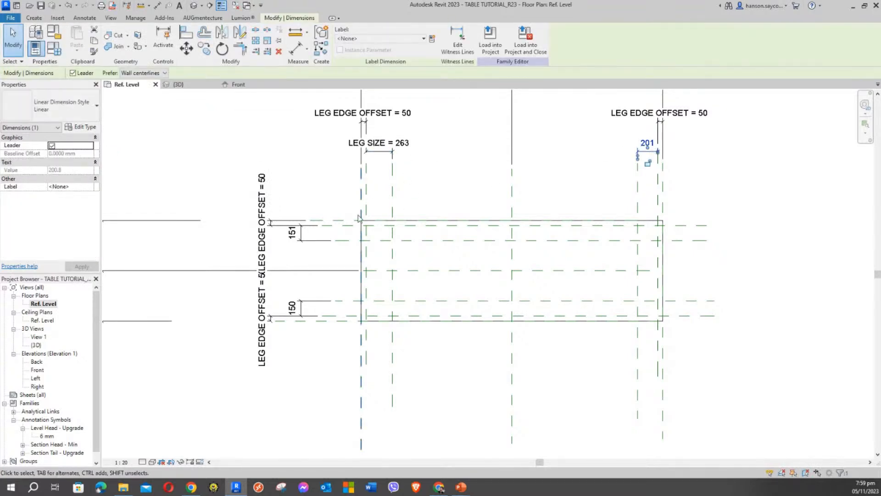
ctrl+click(299, 243)
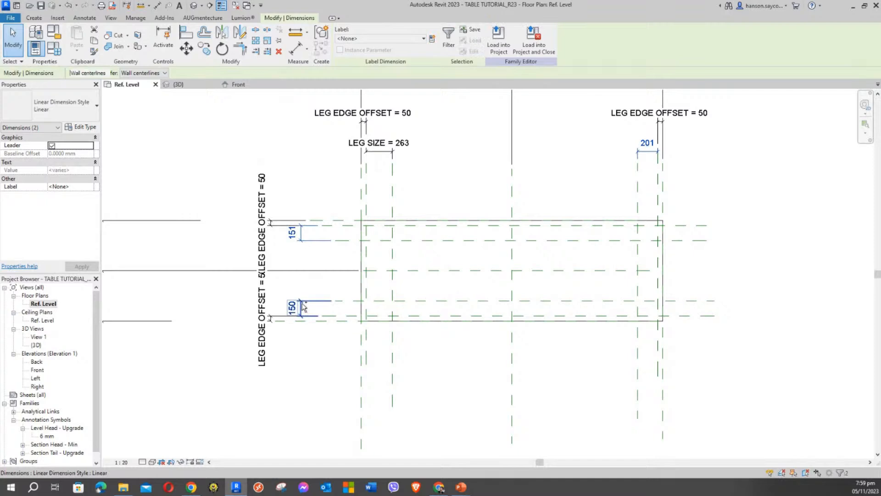
ctrl+click(303, 307)
click(367, 38)
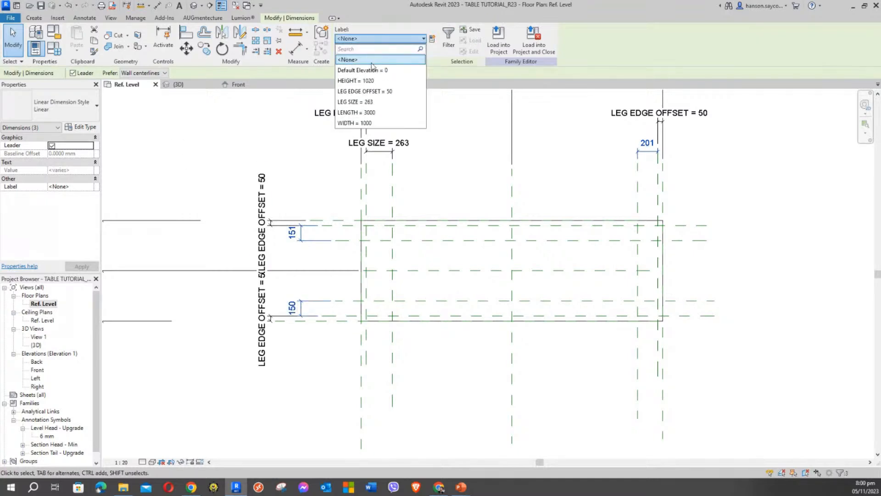
click(377, 105)
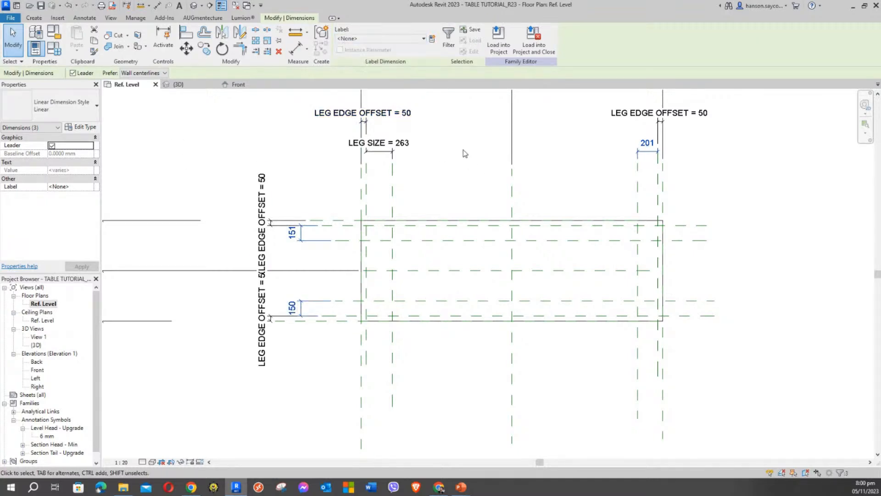
click(377, 39)
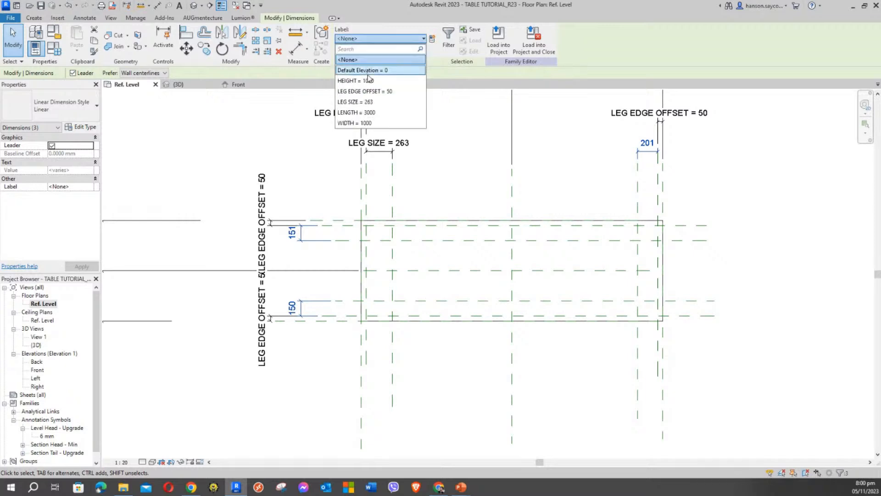
click(375, 102)
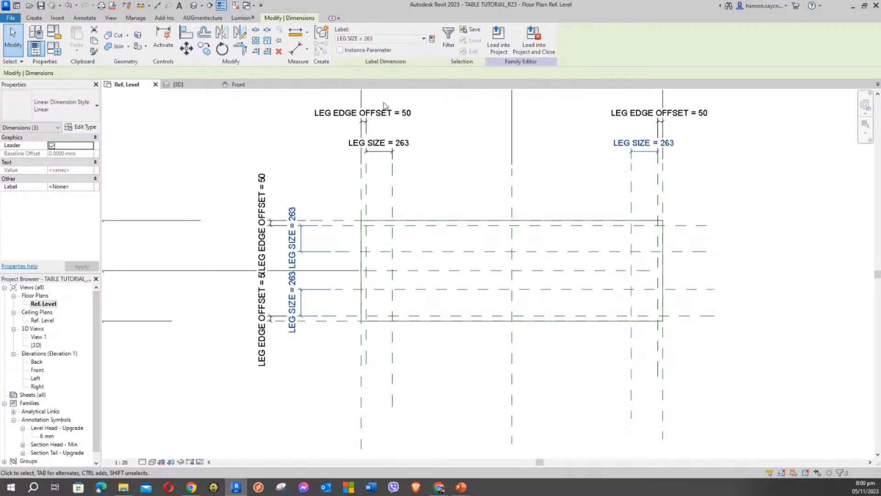
Set the LEG SIZE parameter of the TABLE type to 50 and accept the change
middle_drag(459, 163, 600, 188)
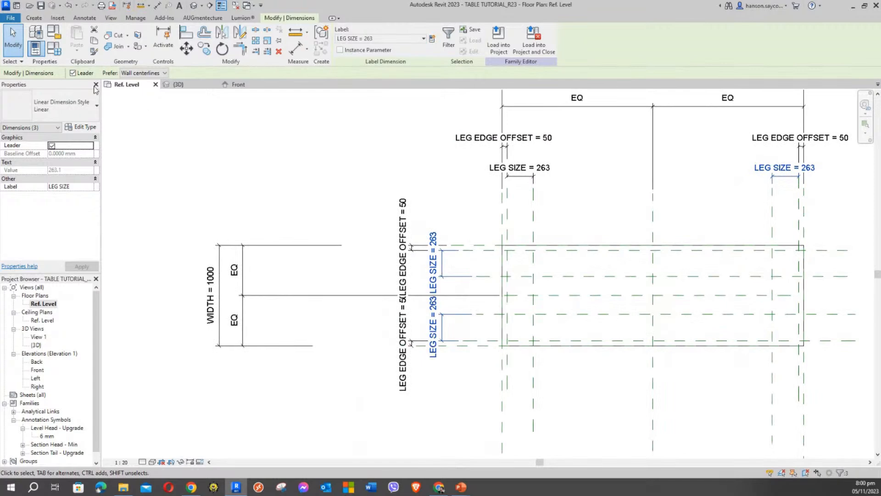
click(54, 49)
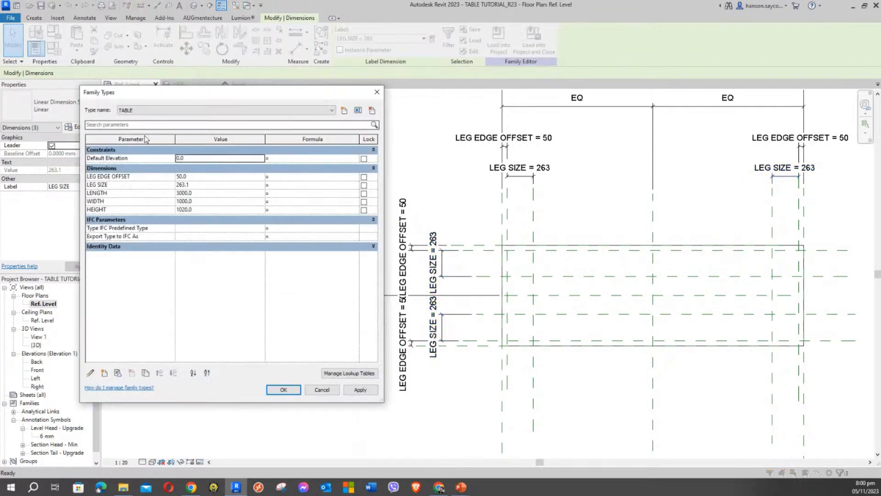
click(196, 186)
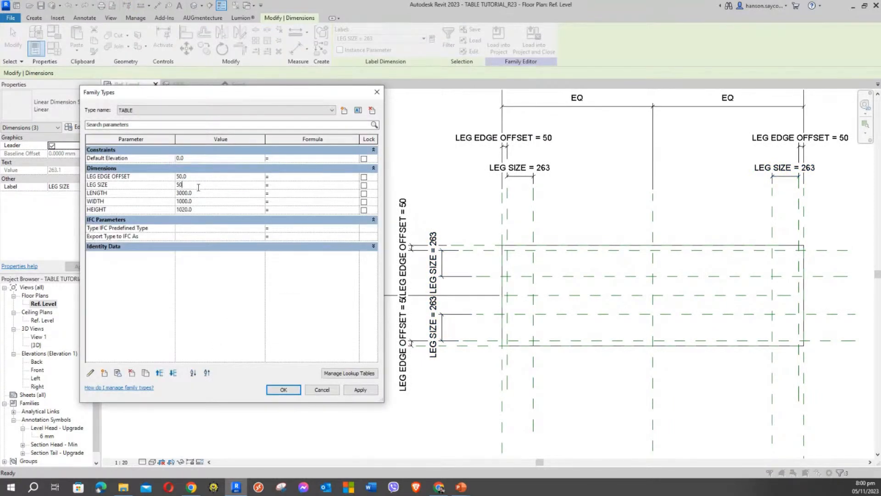
click(359, 391)
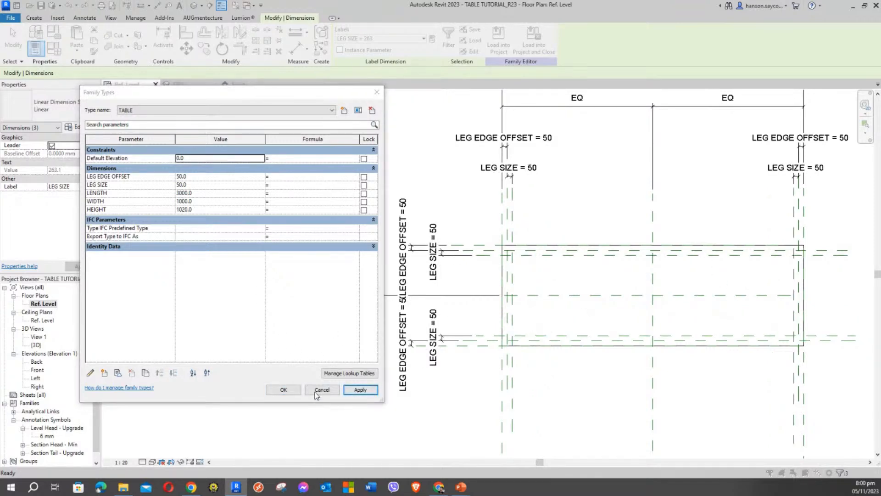
click(283, 390)
Start an extrusion and sketch a rectangular leg profile between the inner reference planes at the table's upper-left corner, locking its sides to them
scroll(357, 172, up, 5)
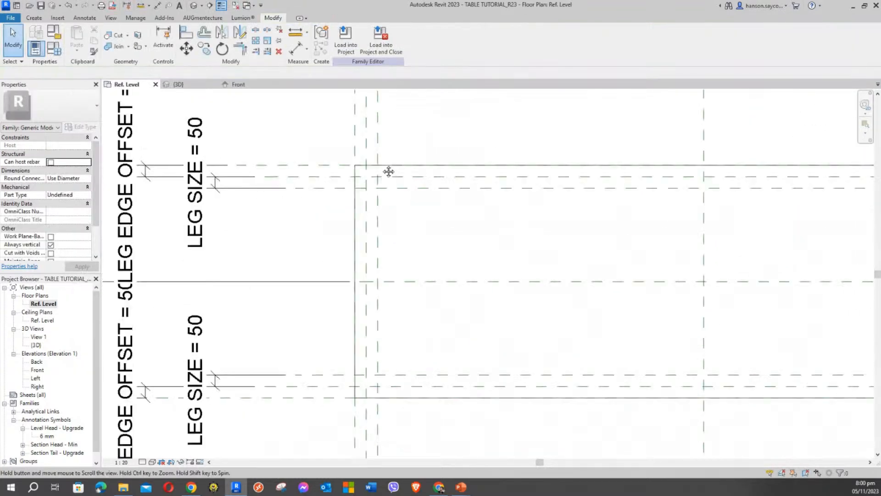
scroll(337, 171, up, 4)
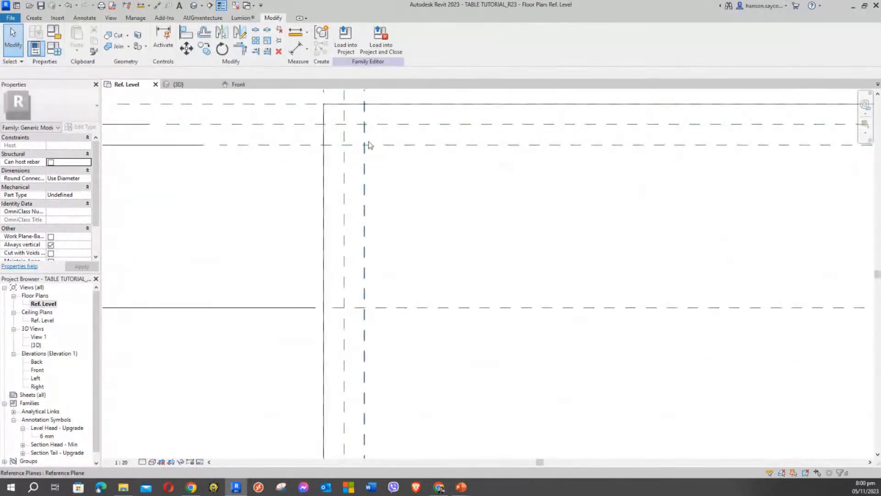
scroll(427, 210, down, 4)
scroll(436, 201, up, 4)
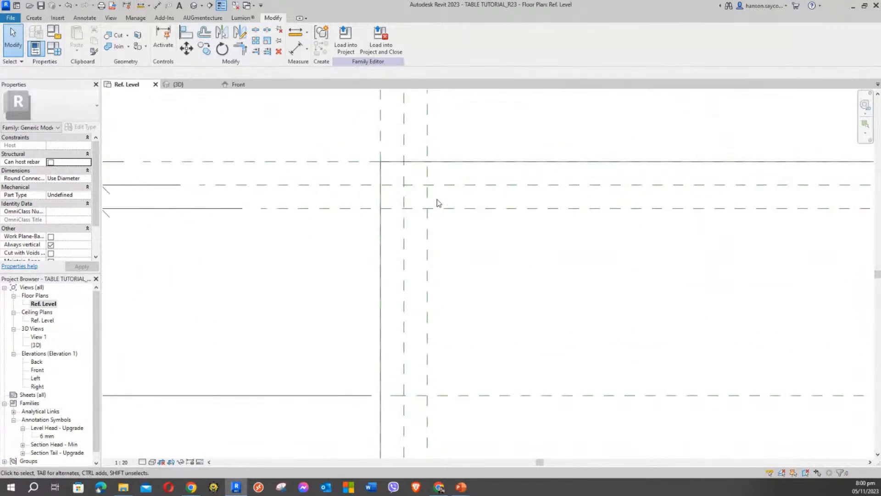
middle_drag(491, 283, 459, 245)
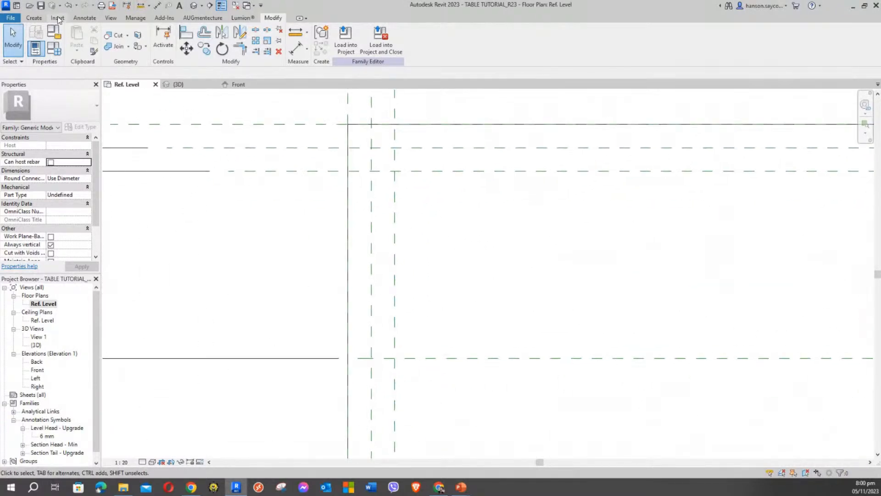
click(34, 18)
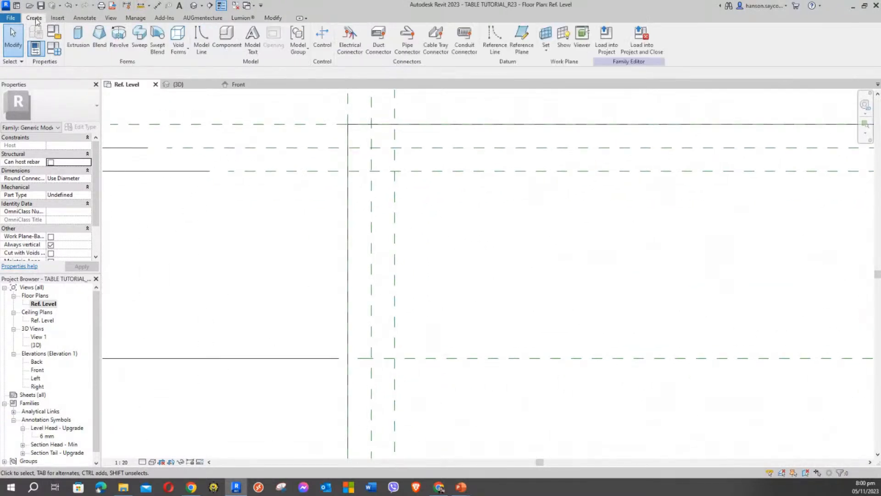
click(78, 39)
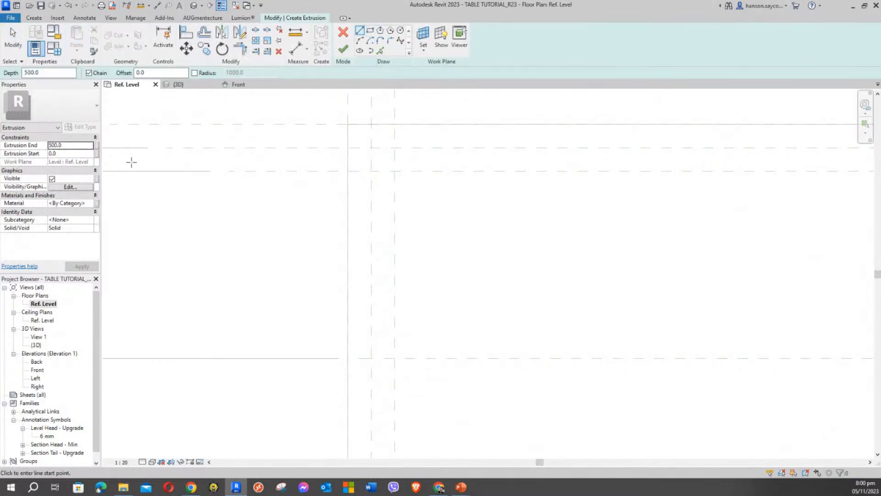
click(370, 31)
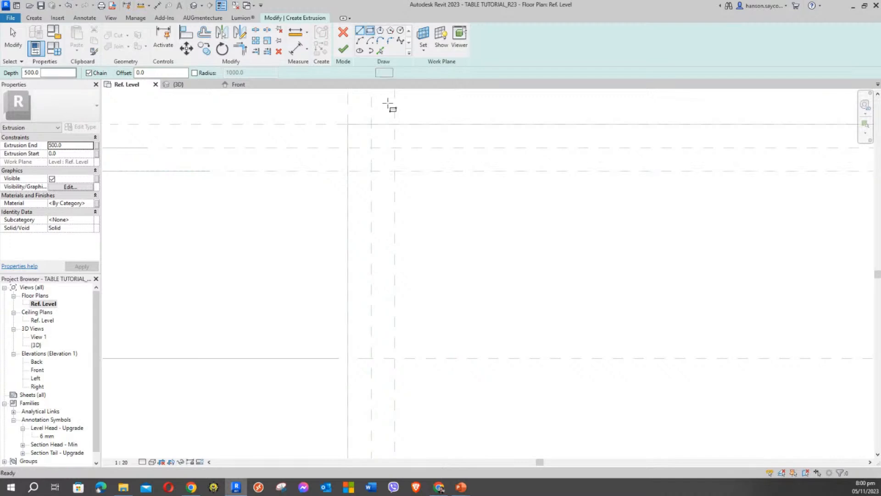
click(371, 171)
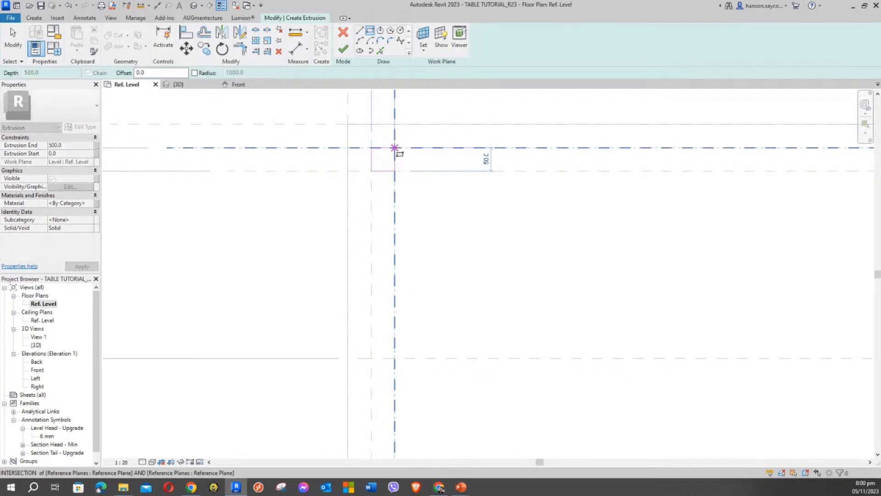
click(395, 147)
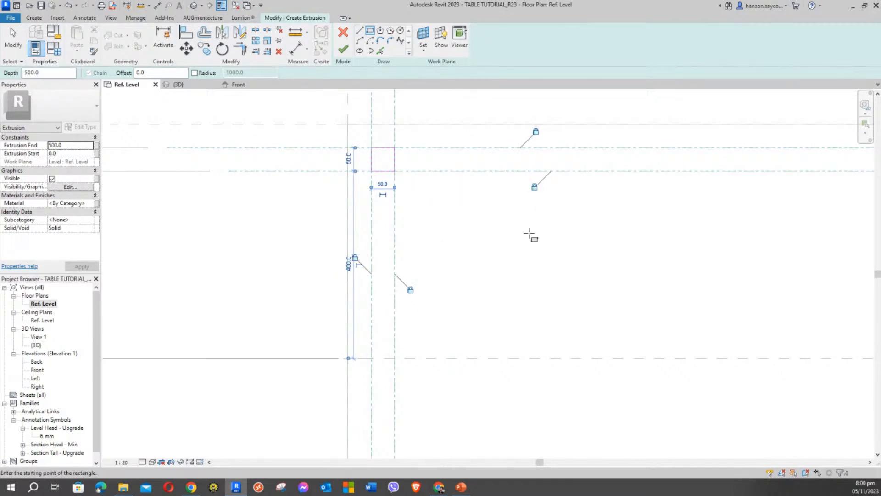
Sketch a second rectangular leg profile between the inner planes at the table's upper-right corner and lock its sides to them
scroll(529, 233, down, 2)
middle_drag(524, 234, 322, 245)
scroll(330, 245, down, 1)
middle_drag(677, 225, 463, 239)
scroll(660, 223, up, 2)
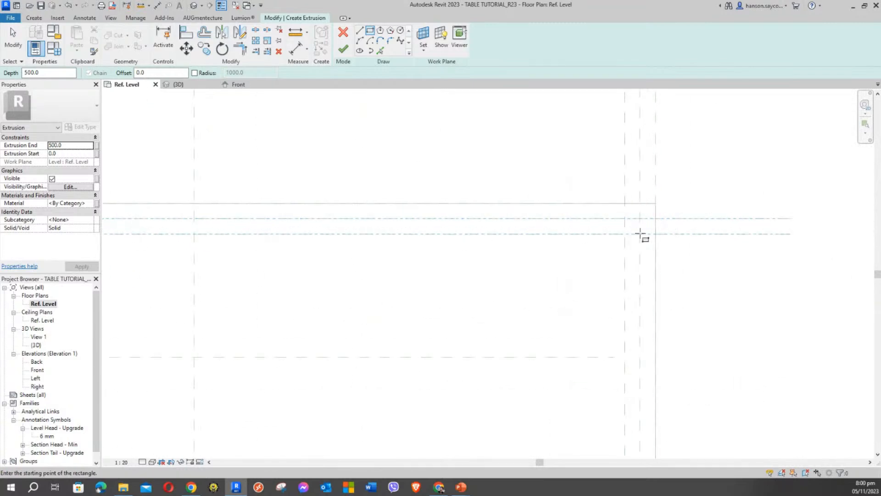
click(625, 234)
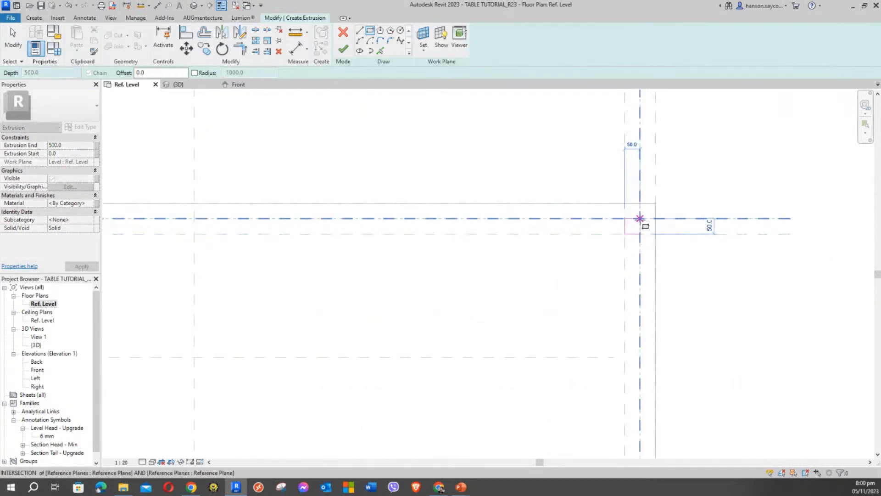
click(639, 219)
scroll(691, 294, up, 1)
click(640, 291)
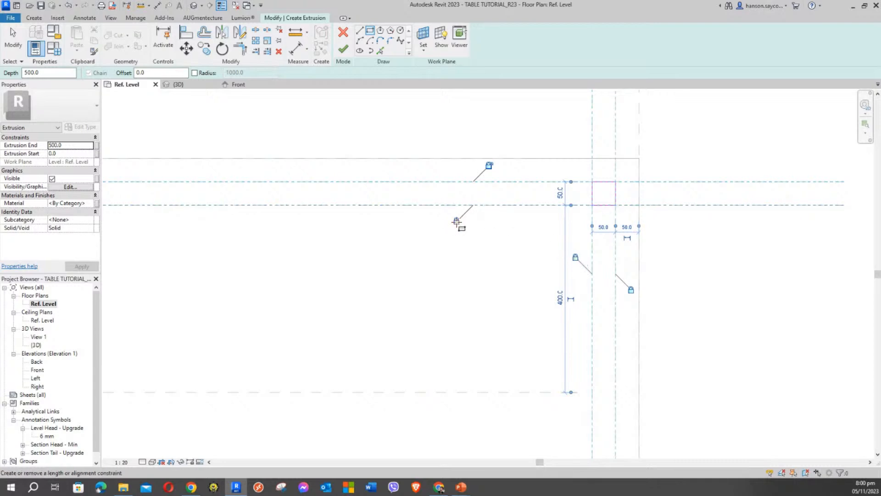
Add a third rectangular leg profile at the table's lower-right corner, locking its sides to the inner reference planes
scroll(477, 255, down, 4)
middle_drag(446, 248, 512, 139)
scroll(573, 267, up, 4)
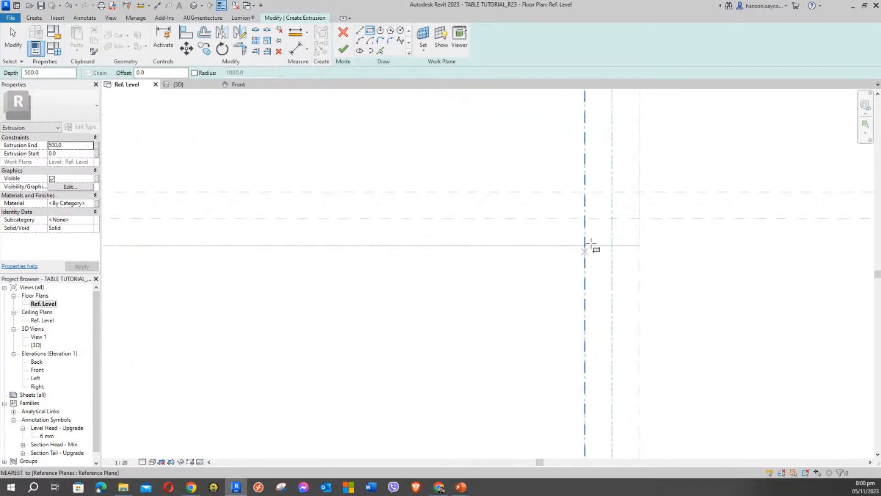
click(585, 219)
click(611, 192)
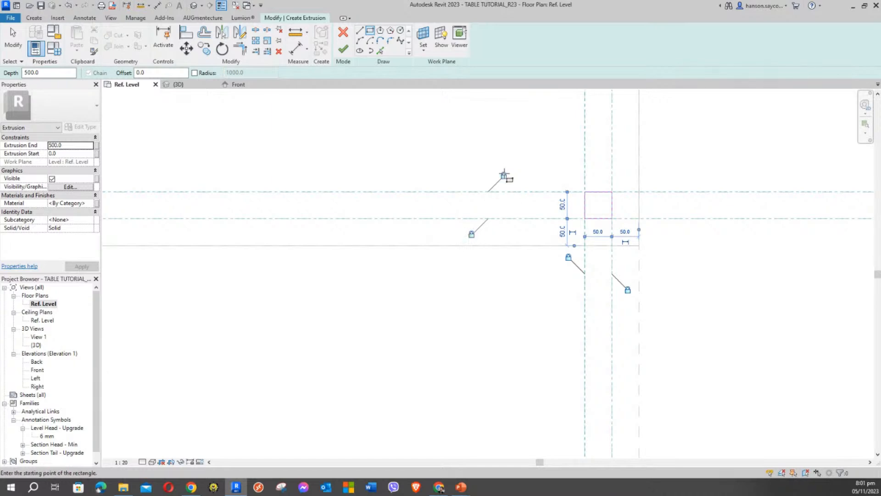
Add the fourth rectangular leg profile at the table's lower-left corner, locking its sides to the inner reference planes
scroll(387, 170, down, 6)
middle_drag(314, 274, 553, 351)
scroll(325, 294, up, 2)
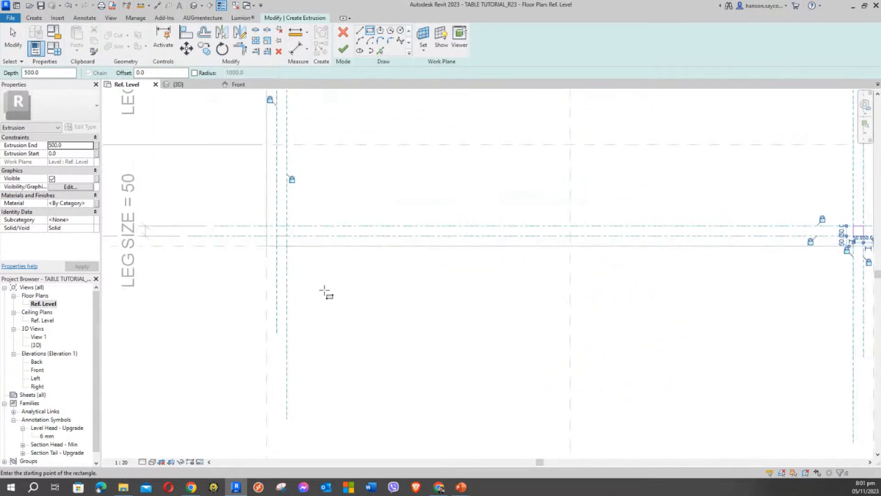
scroll(383, 368, down, 3)
scroll(373, 362, up, 2)
scroll(307, 312, up, 2)
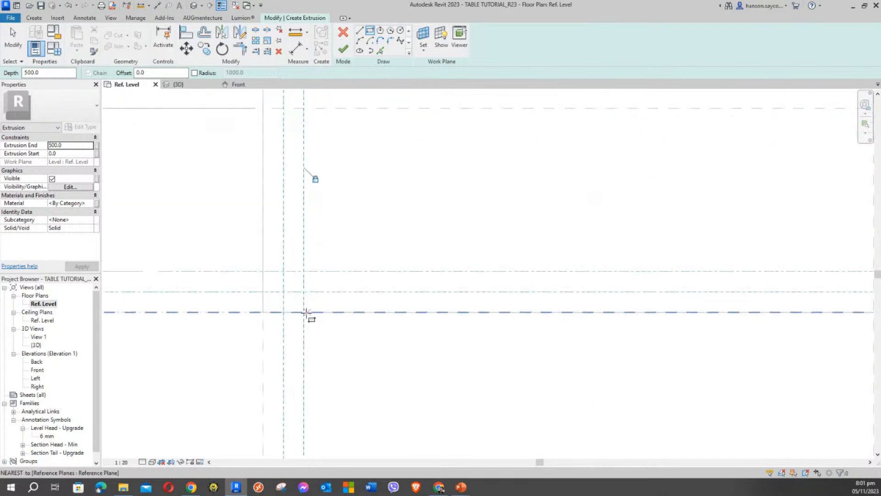
scroll(307, 312, up, 2)
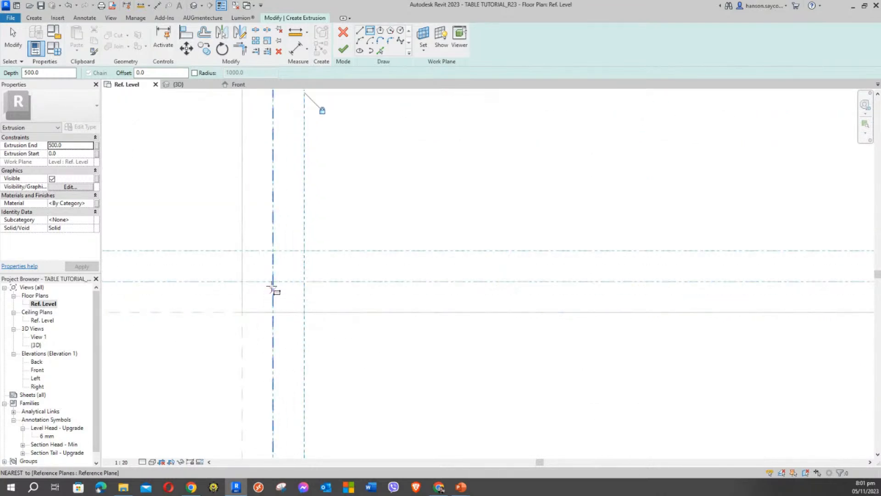
click(273, 281)
click(304, 251)
scroll(390, 351, down, 2)
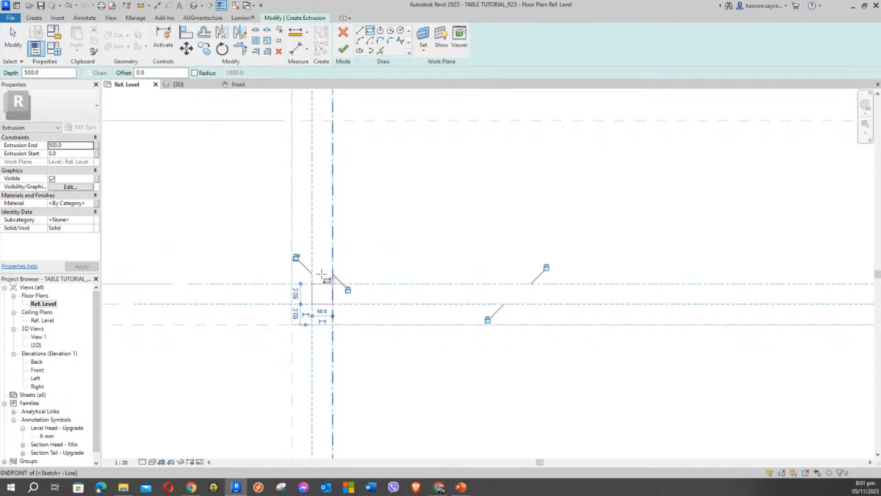
scroll(407, 218, down, 2)
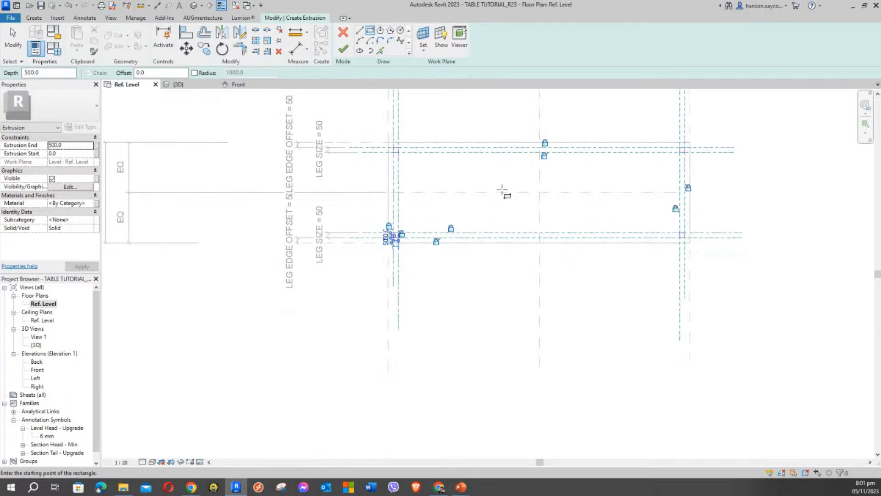
Exit the rectangle tool and finish the extrusion sketch containing the four leg profiles
scroll(459, 211, up, 3)
right_click(431, 205)
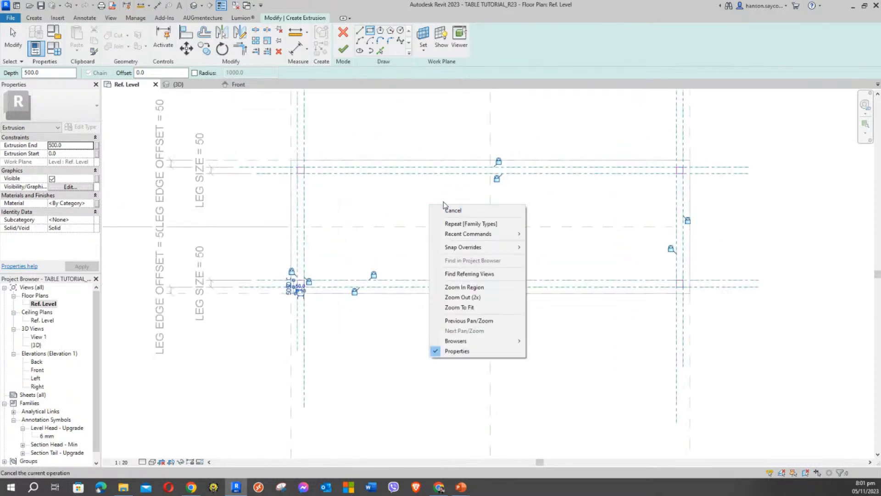
click(445, 210)
right_click(391, 198)
click(409, 206)
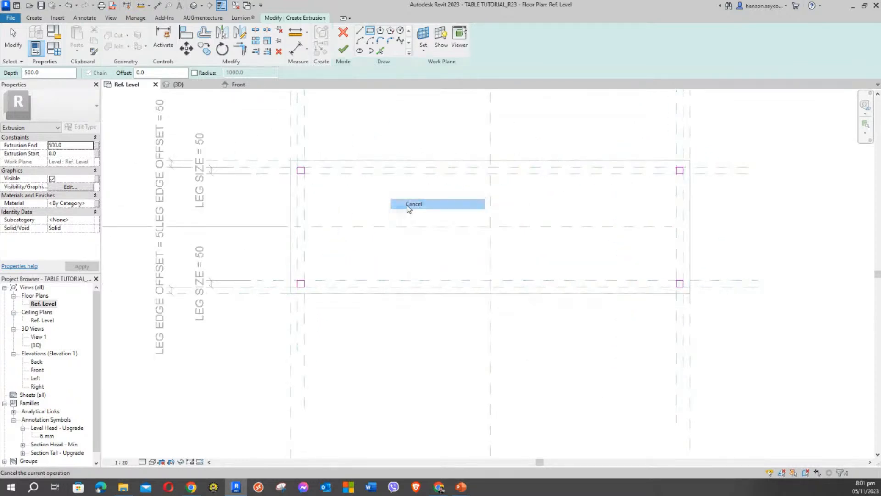
scroll(360, 226, up, 1)
middle_drag(361, 226, 401, 245)
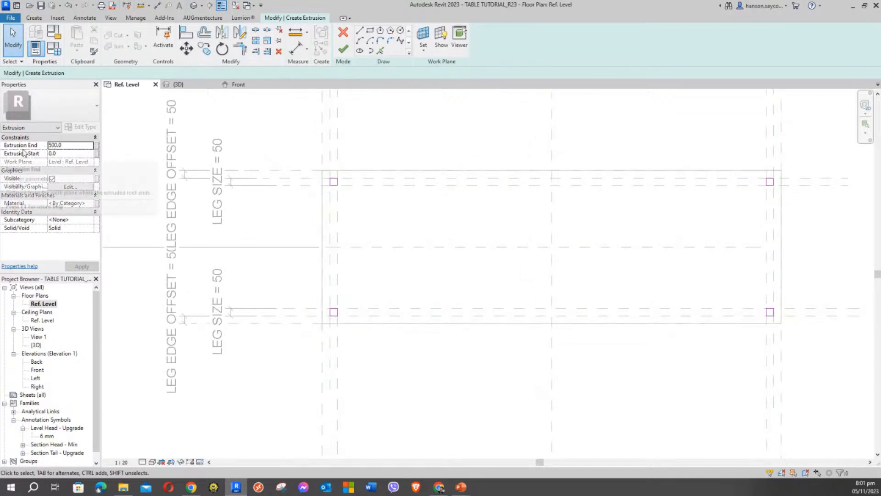
scroll(494, 171, down, 1)
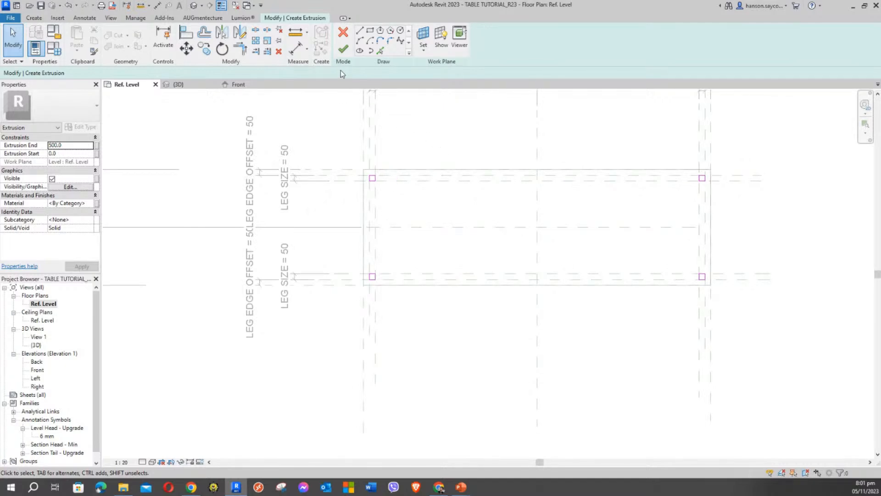
click(343, 50)
middle_drag(511, 201, 461, 212)
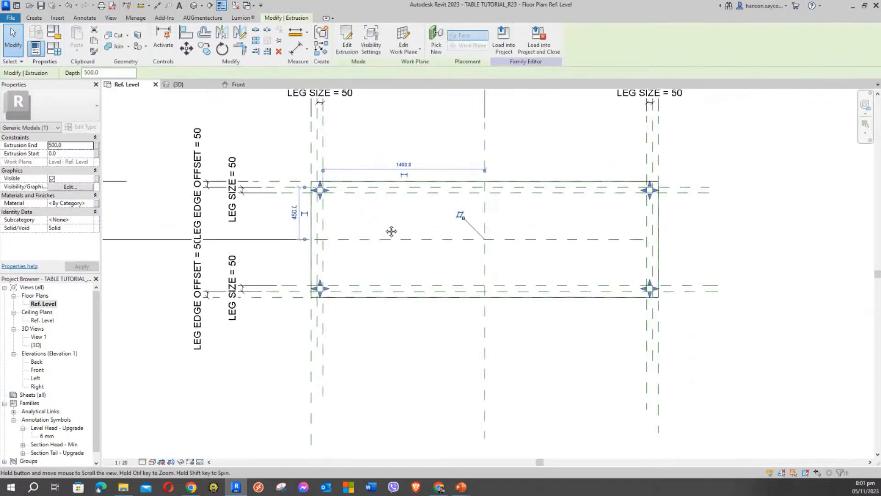
click(370, 226)
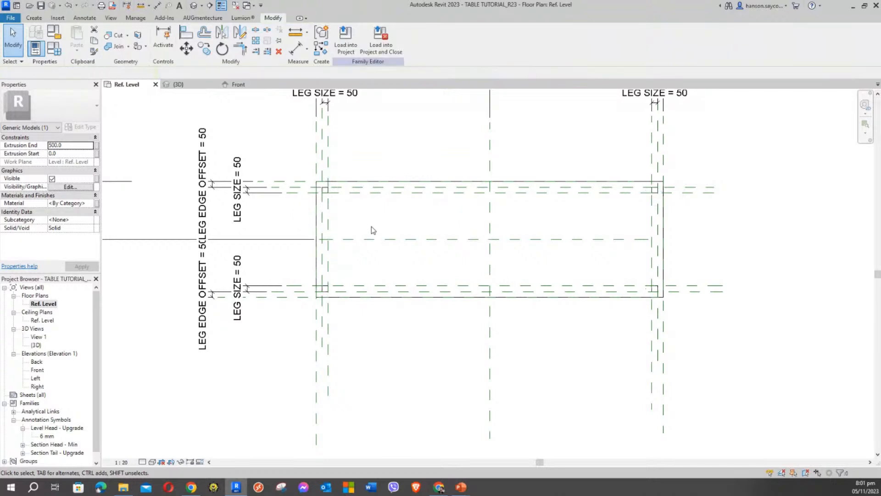
click(325, 192)
click(413, 215)
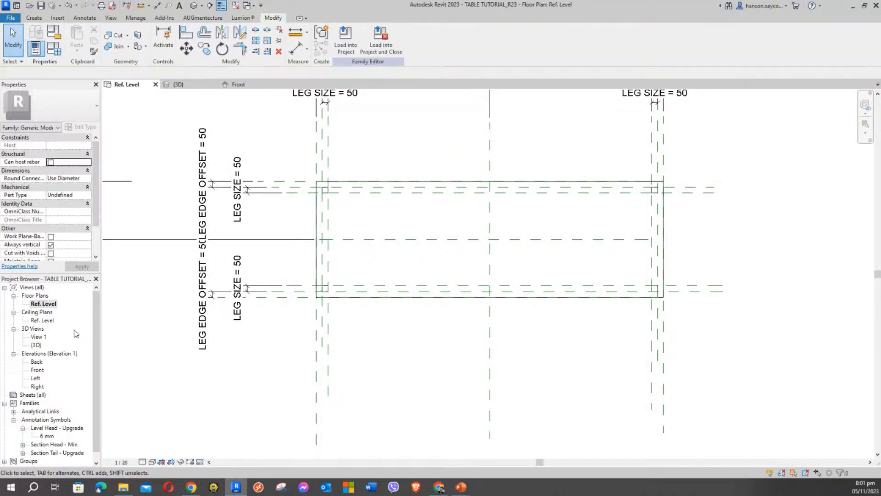
Open the Front elevation and move the HEIGHT dimension outside the table, beyond its left edge
click(37, 369)
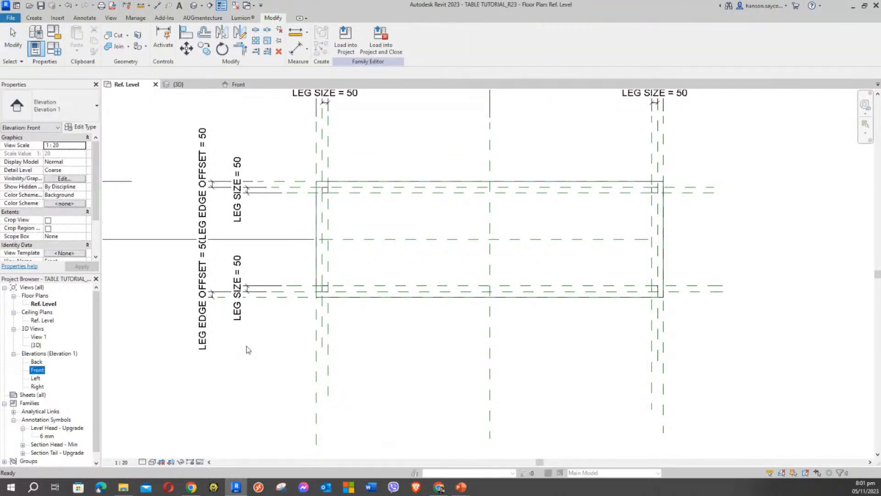
double_click(37, 370)
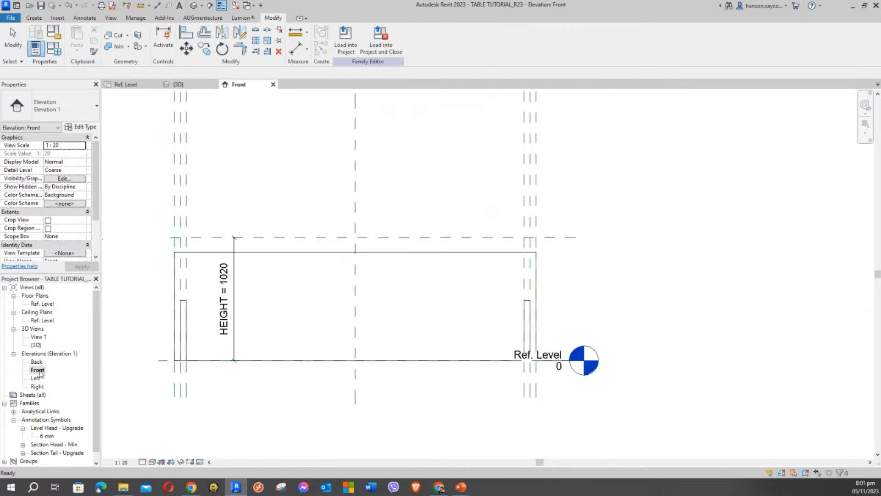
scroll(387, 271, up, 2)
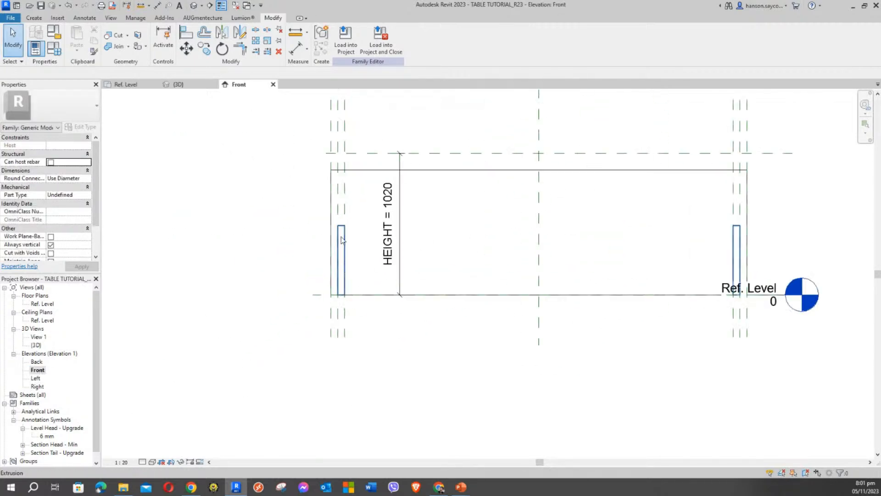
scroll(415, 205, down, 2)
click(415, 202)
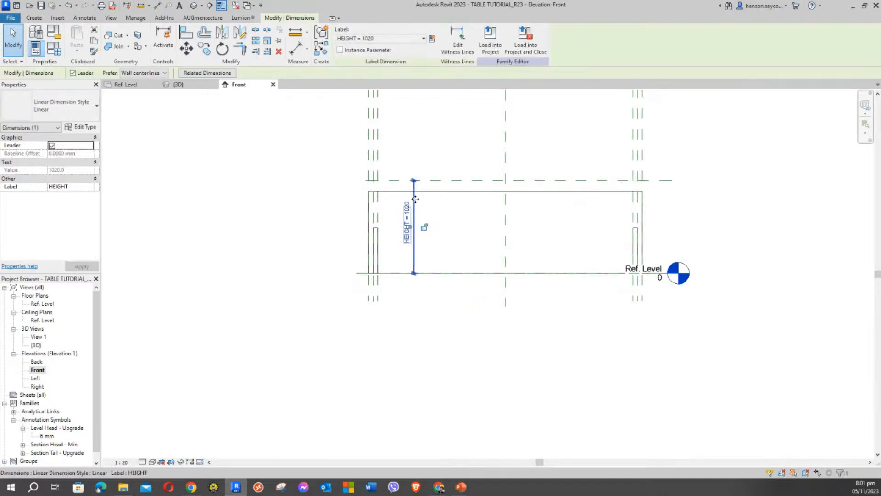
drag(414, 206, 266, 192)
click(426, 308)
middle_drag(414, 272, 363, 290)
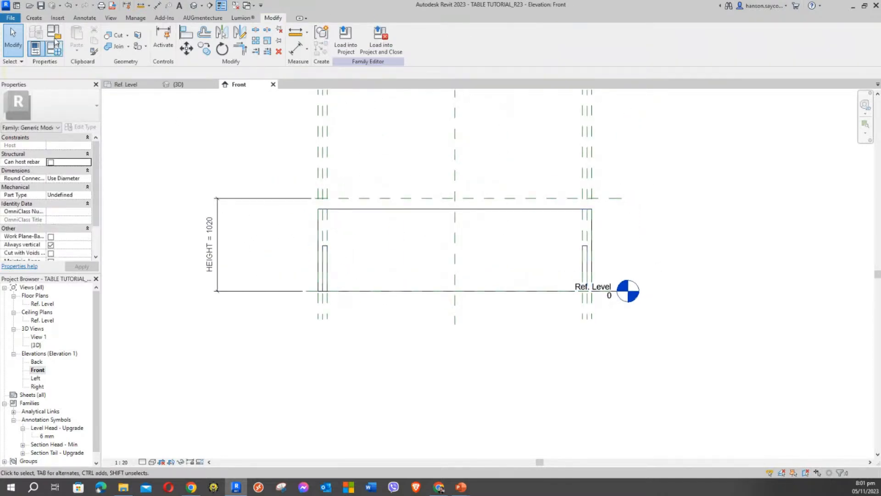
Draw a horizontal reference plane across the table just below the tabletop's upper edge, about 748 mm above Ref. Level
click(30, 17)
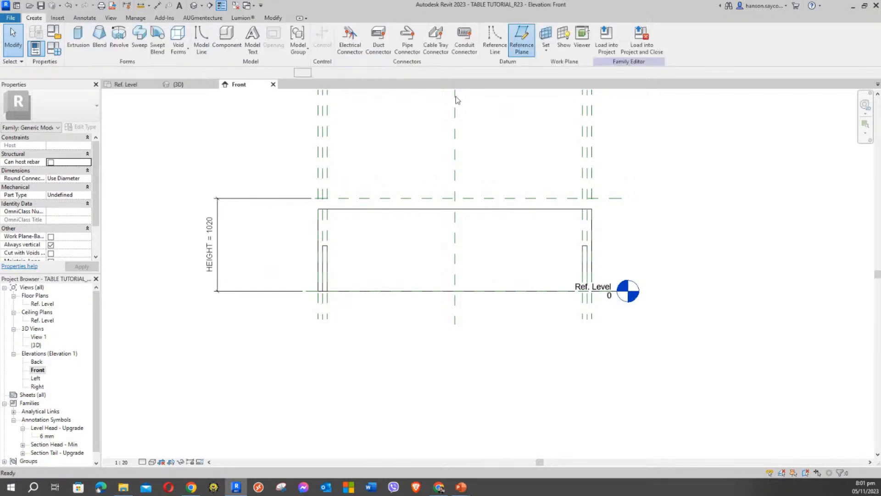
click(522, 39)
click(244, 222)
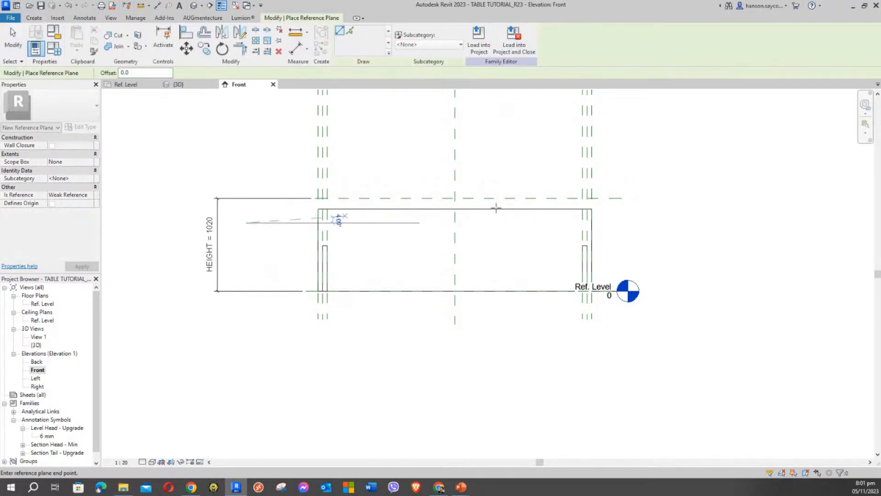
click(672, 221)
key(Escape)
key(Escape)
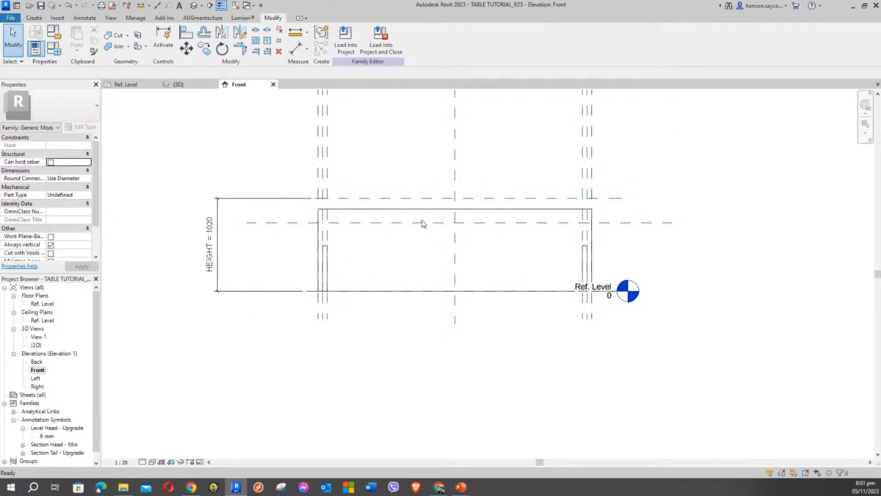
click(407, 223)
key(Escape)
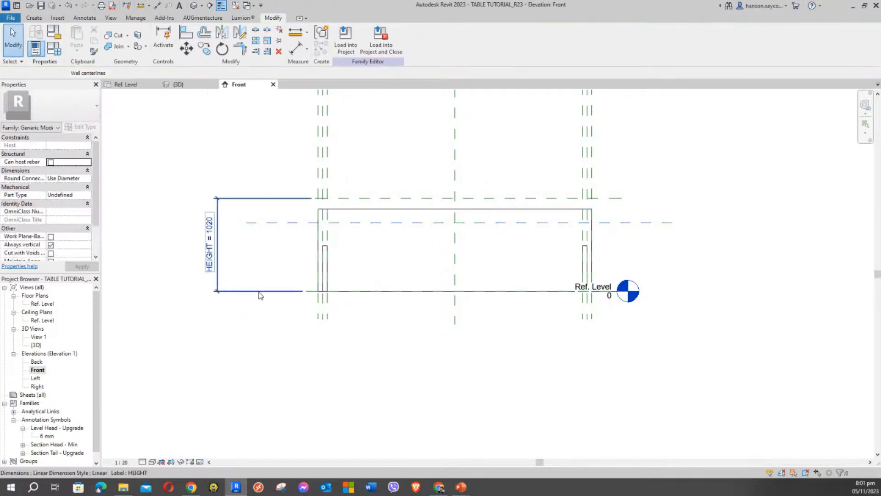
Shorten the HEIGHT dimension's lower witness line and add an aligned dimension from Ref. Level to the new horizontal reference plane
click(258, 291)
click(292, 331)
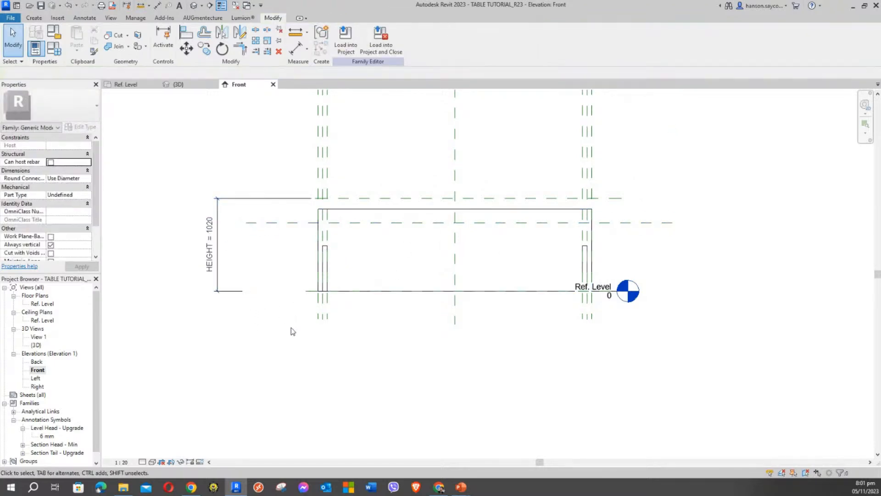
click(294, 50)
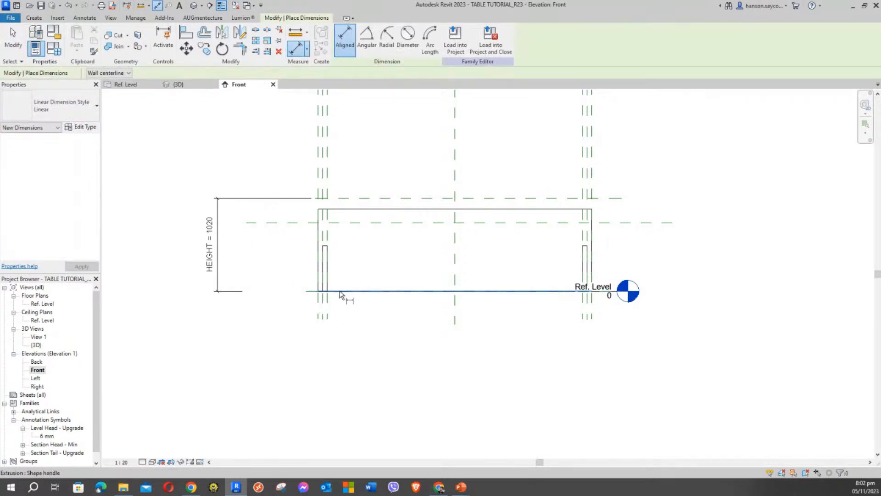
click(310, 296)
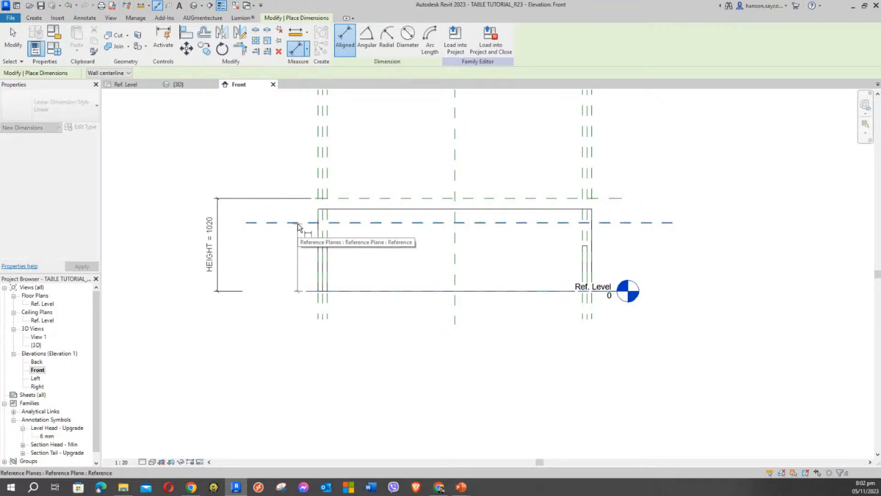
click(299, 222)
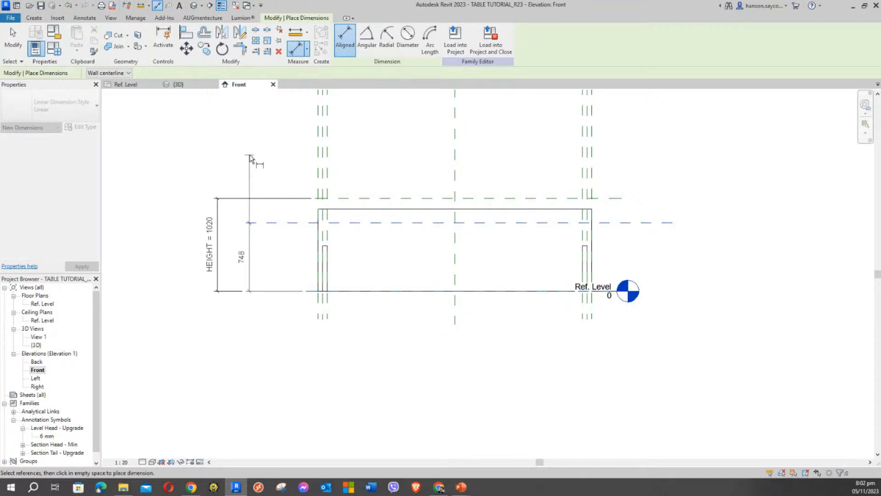
click(249, 159)
key(Escape)
key(Escape)
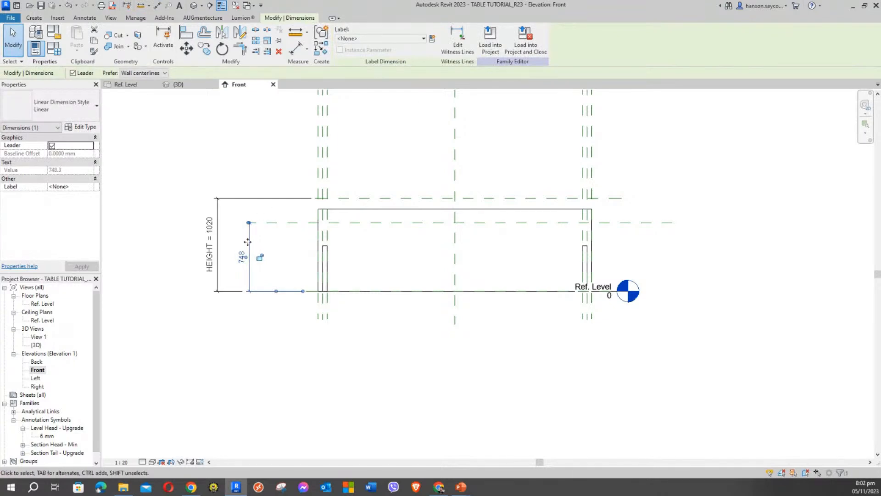
Label the new vertical dimension with a new family type parameter named LEG HT, grouped under Dimensions
click(436, 40)
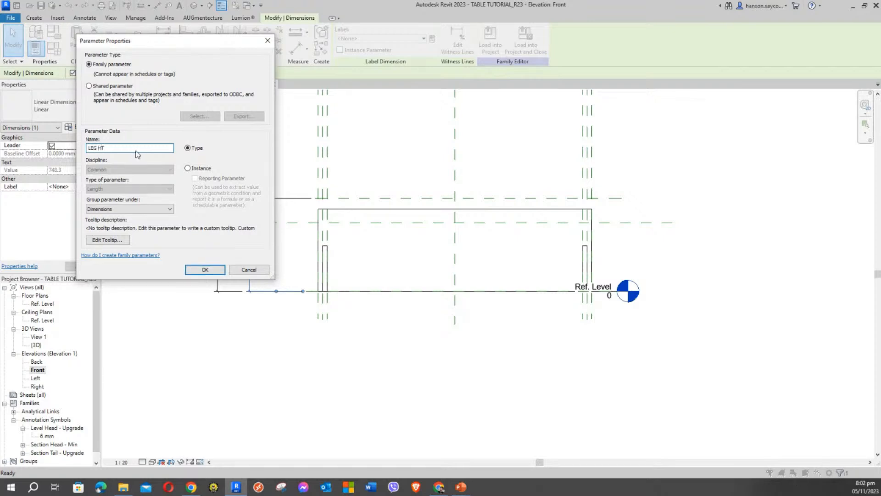
key(Return)
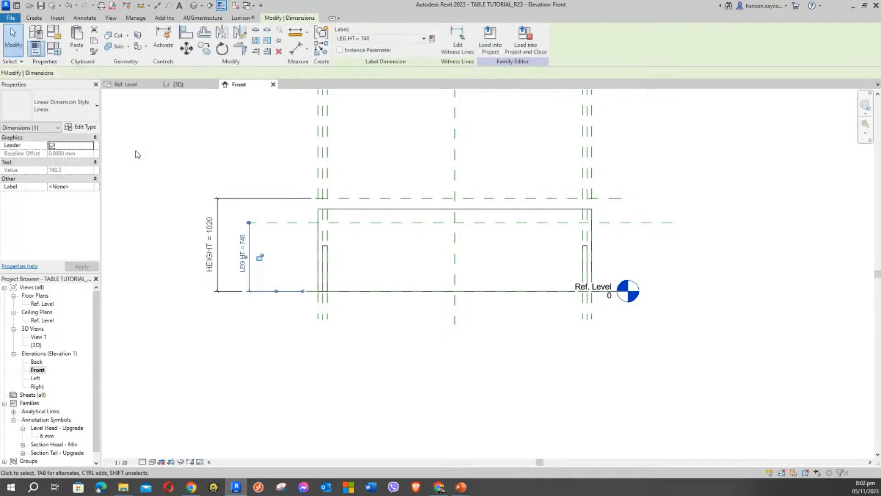
click(262, 334)
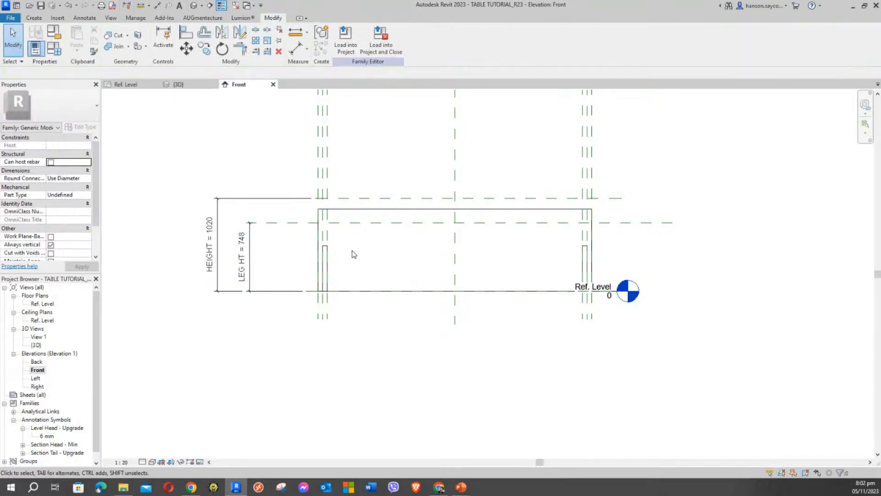
scroll(305, 248, up, 3)
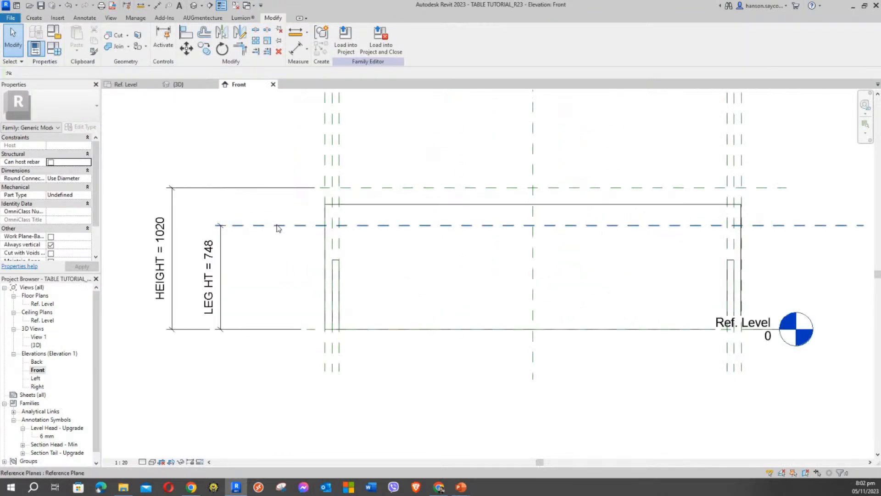
drag(337, 261, 333, 261)
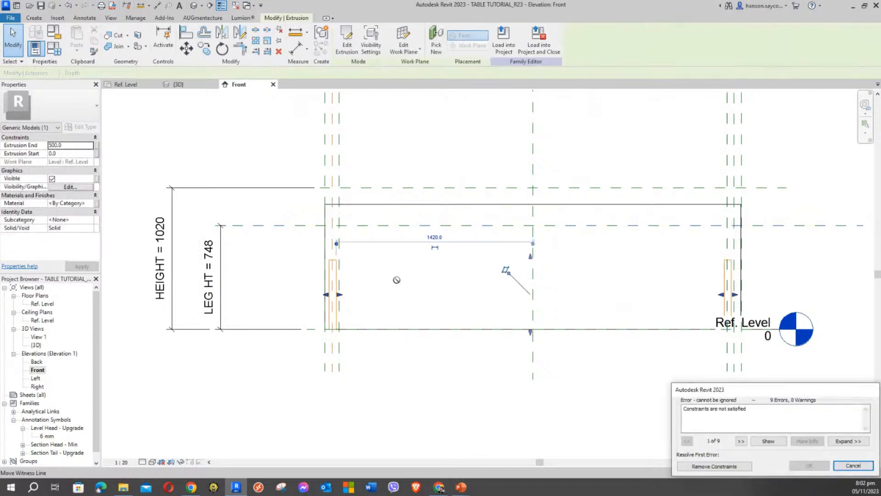
key(Escape)
key(Escape)
Stretch the top of the leg extrusion up to the LEG HT reference plane and lock it there
click(336, 265)
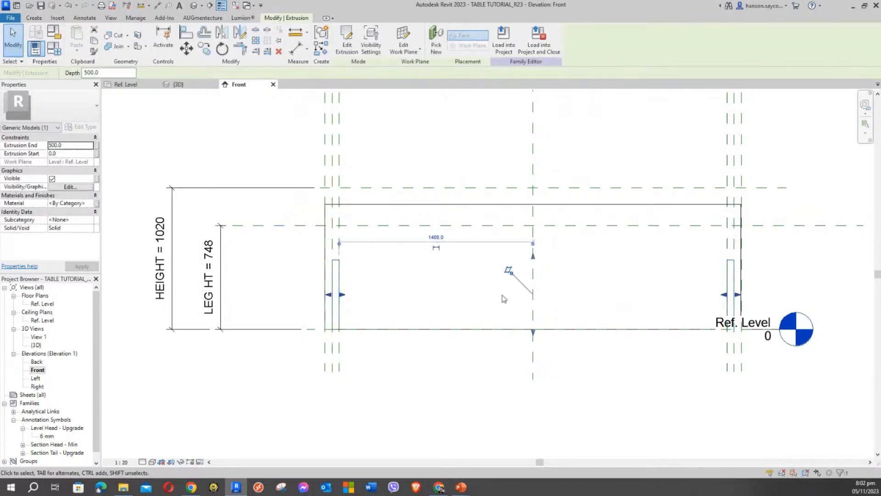
middle_drag(476, 284, 436, 276)
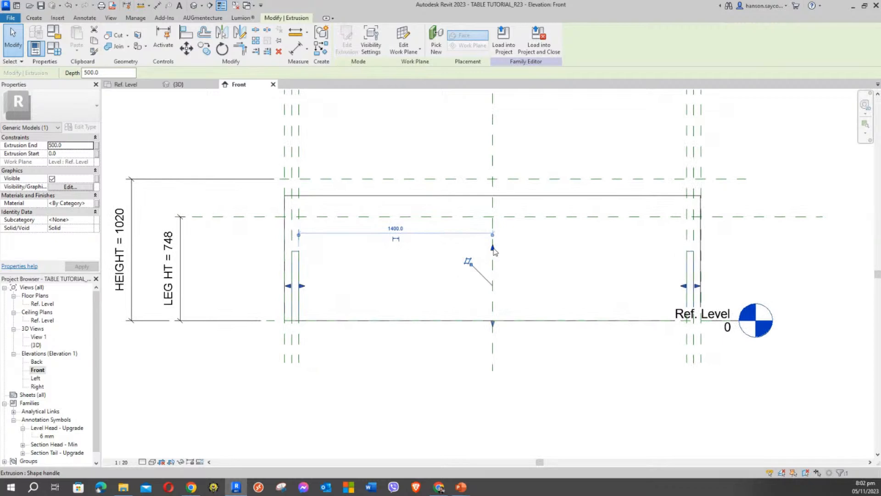
drag(494, 251, 537, 217)
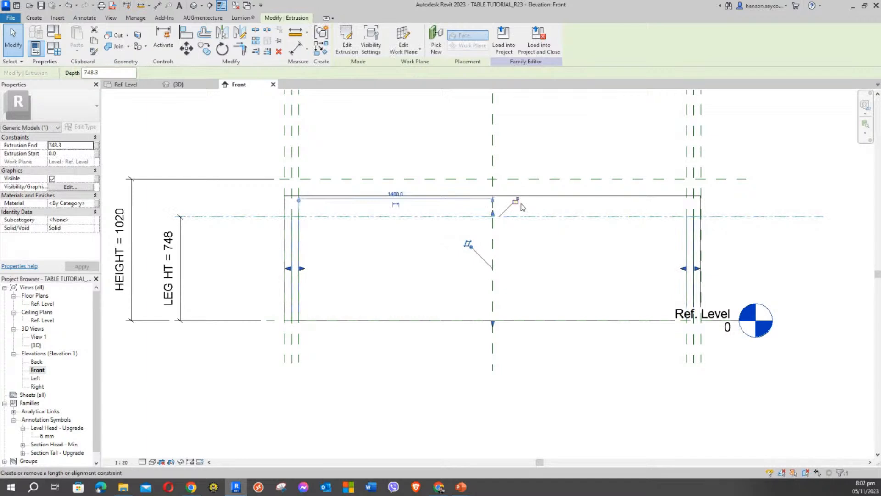
click(362, 267)
Set the LEG HT parameter to 800 in the family types and apply the change
scroll(249, 267, down, 1)
middle_drag(249, 268, 419, 278)
scroll(389, 245, down, 2)
scroll(473, 272, up, 2)
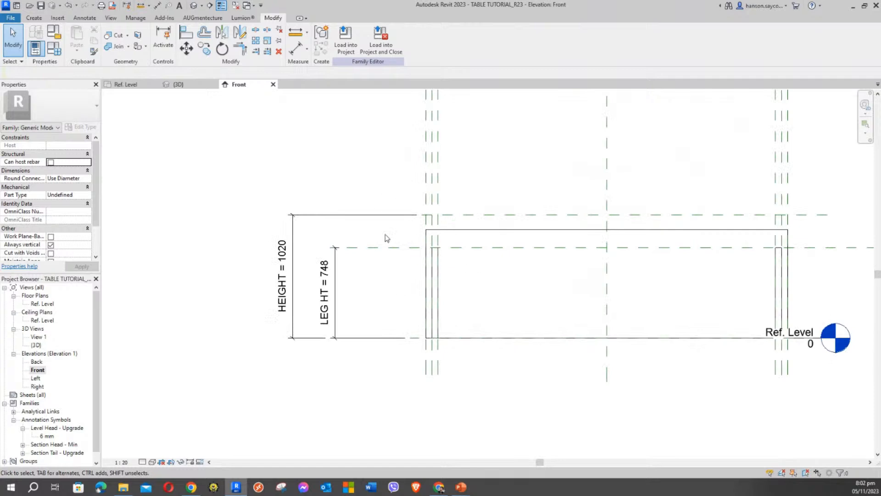
middle_drag(381, 195, 471, 170)
scroll(406, 188, down, 2)
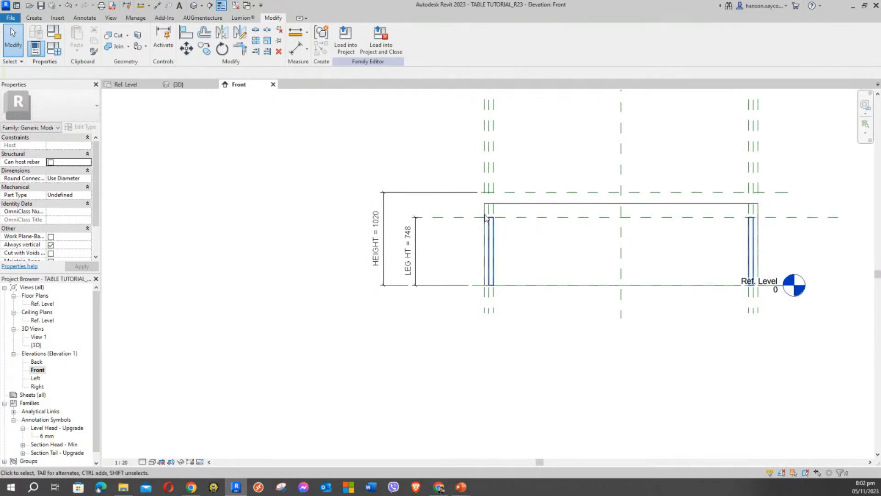
click(55, 47)
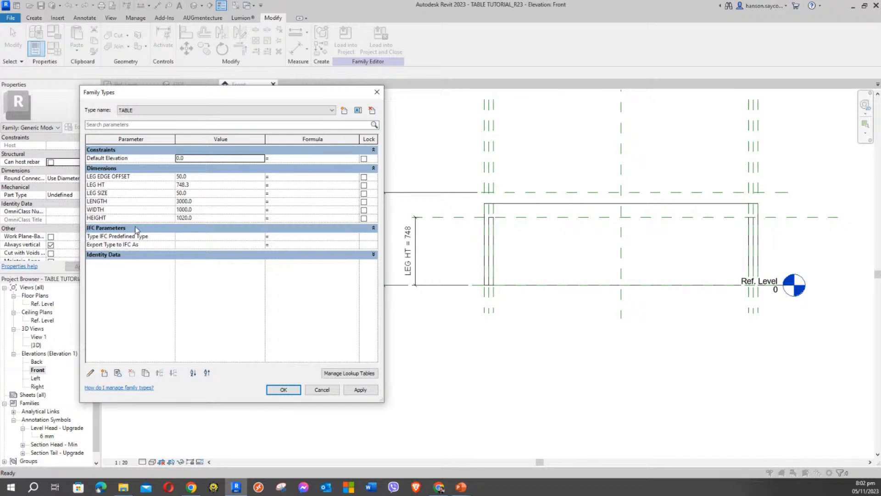
click(212, 184)
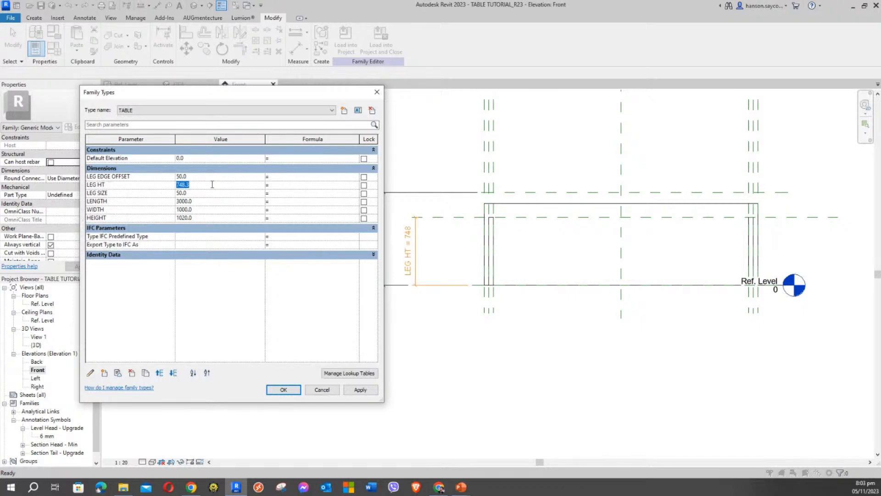
text(800)
click(360, 389)
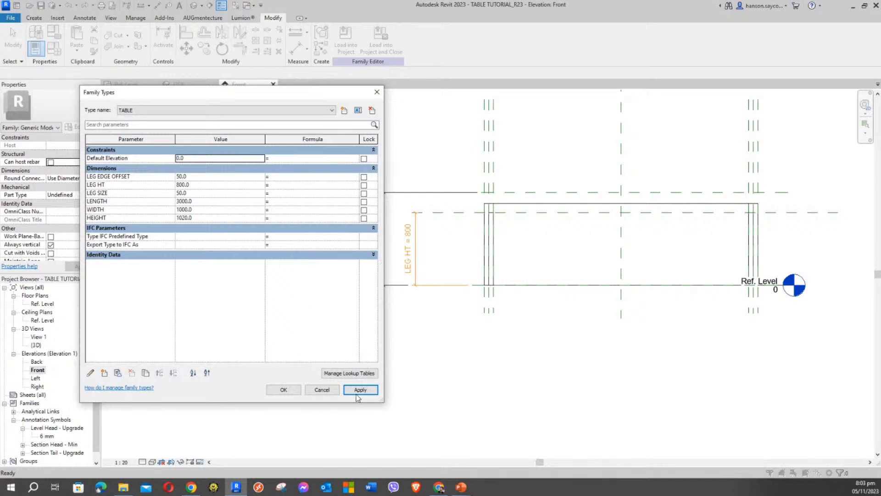
Set the LEG HT parameter to 600 in the family types, apply it and close the dialog
click(202, 184)
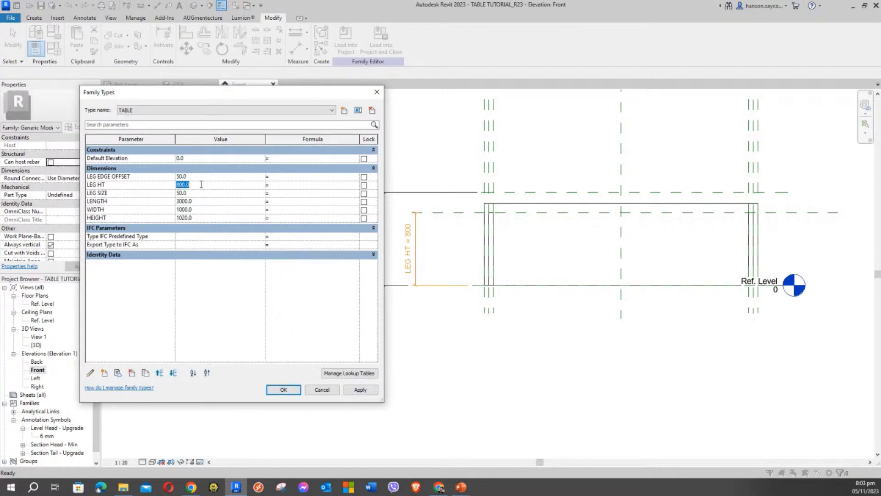
text(600)
click(360, 390)
click(284, 389)
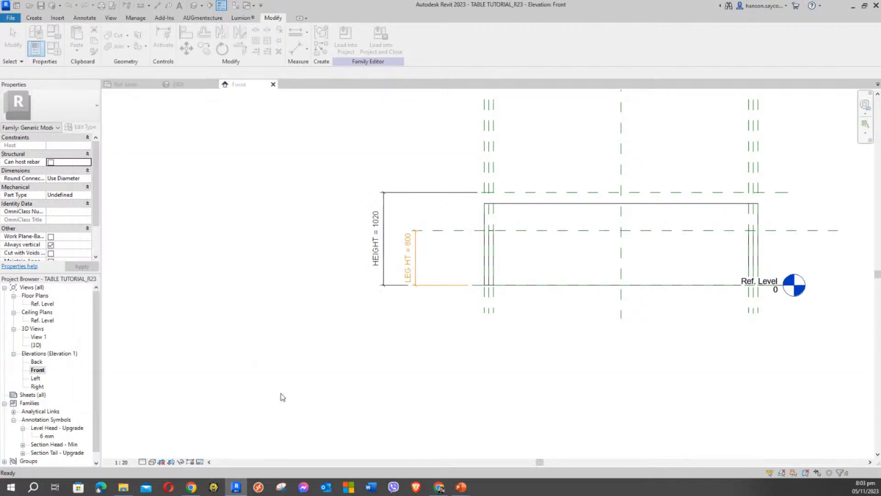
middle_drag(419, 324, 329, 314)
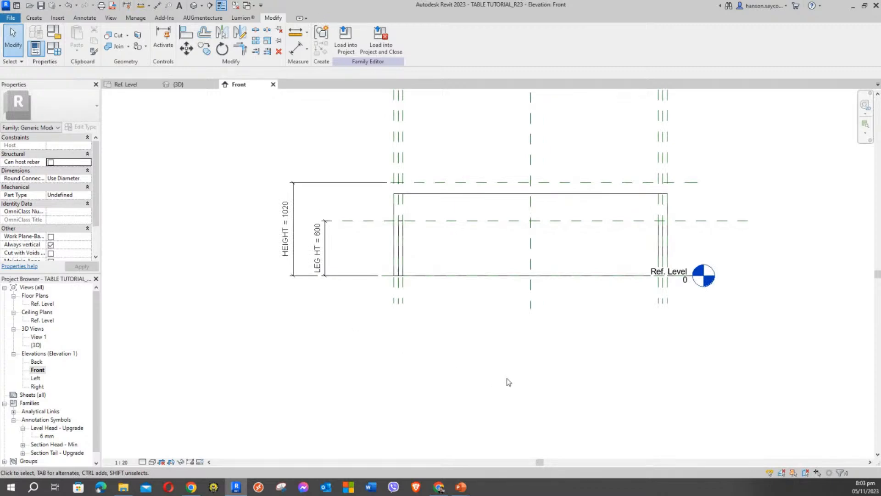
scroll(281, 178, up, 2)
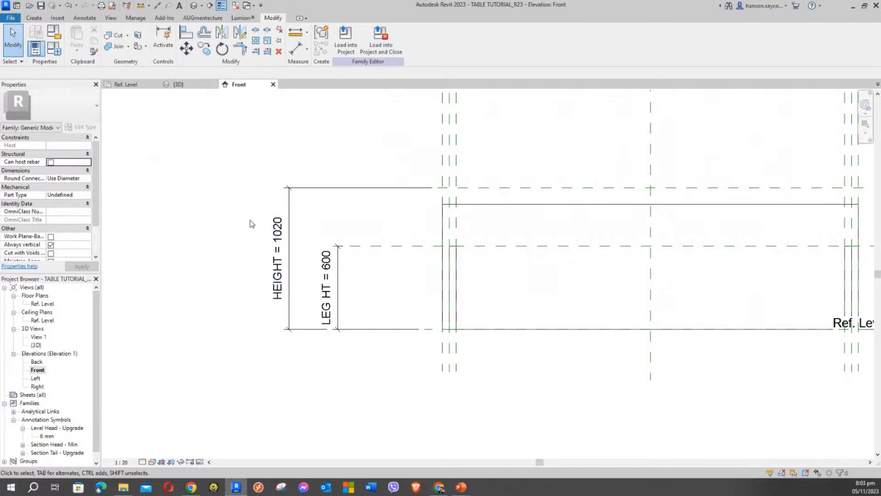
middle_drag(387, 233, 364, 237)
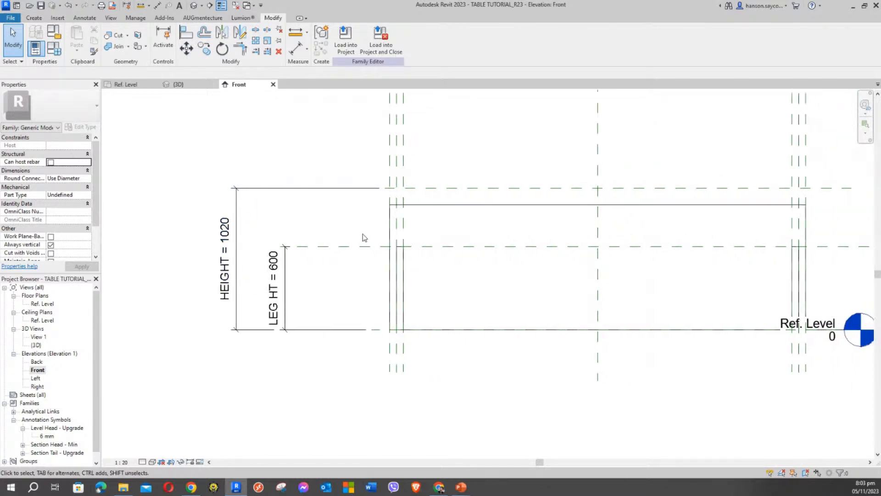
Stretch the top of the tabletop extrusion up to the HEIGHT reference plane and lock it there
click(472, 206)
scroll(534, 218, down, 2)
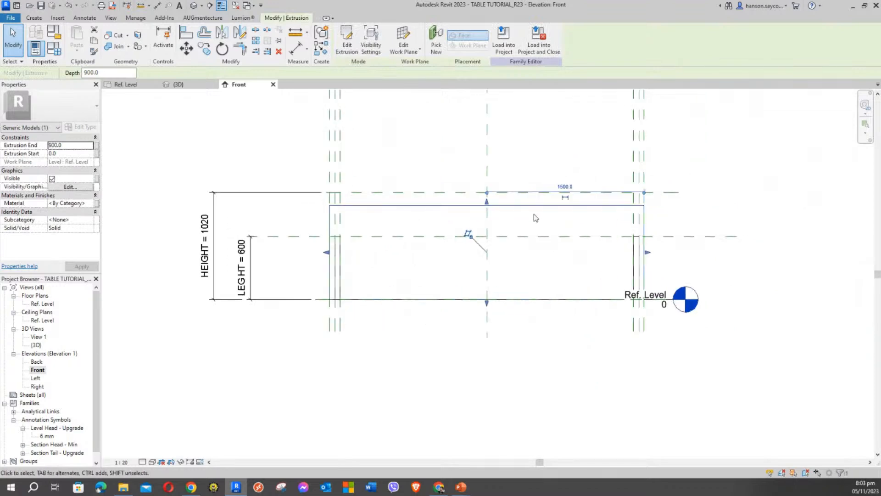
scroll(535, 217, up, 2)
drag(455, 205, 437, 183)
click(487, 229)
click(445, 213)
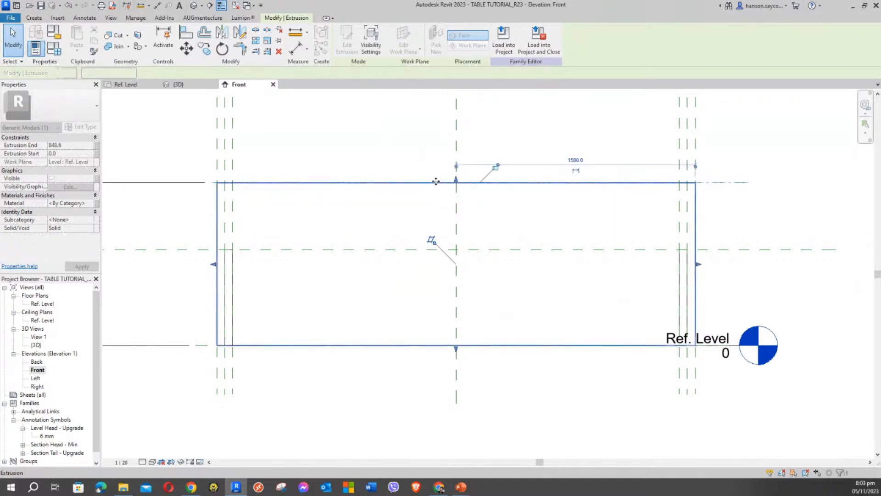
click(396, 141)
Set the HEIGHT parameter to 1500 in the family types, apply it and close the dialog
scroll(395, 173, down, 3)
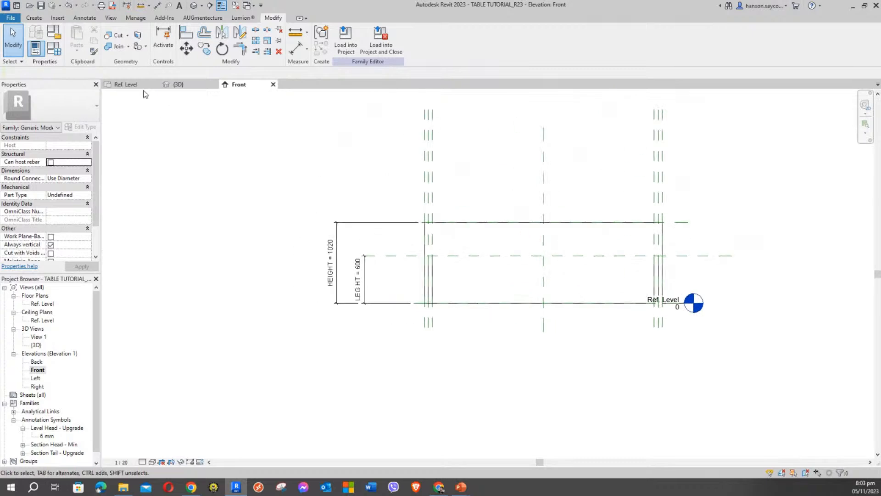
click(35, 47)
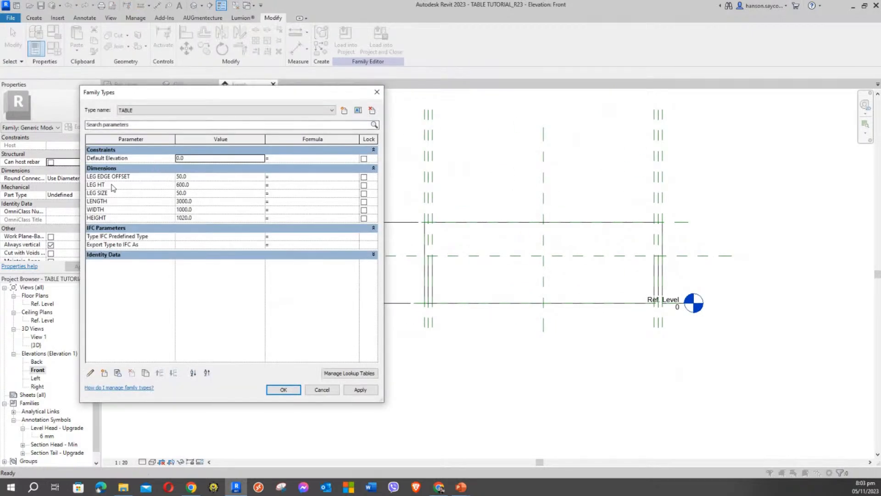
click(216, 218)
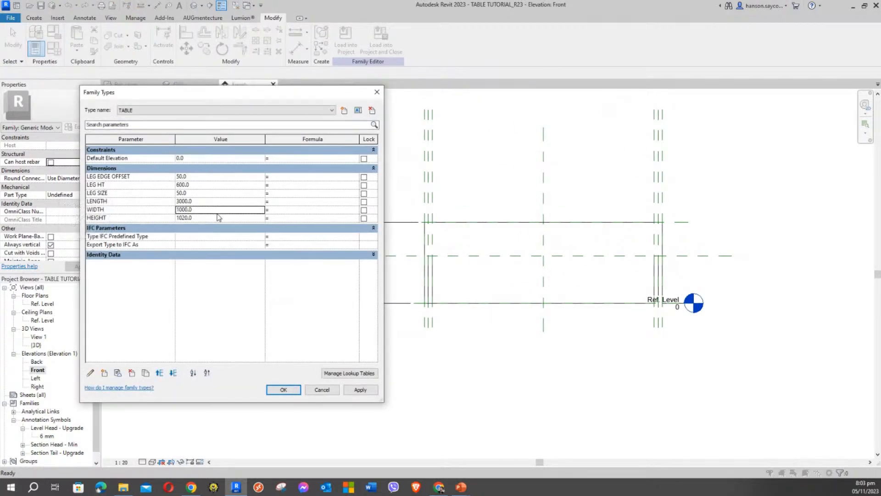
text(1)
click(361, 389)
click(284, 389)
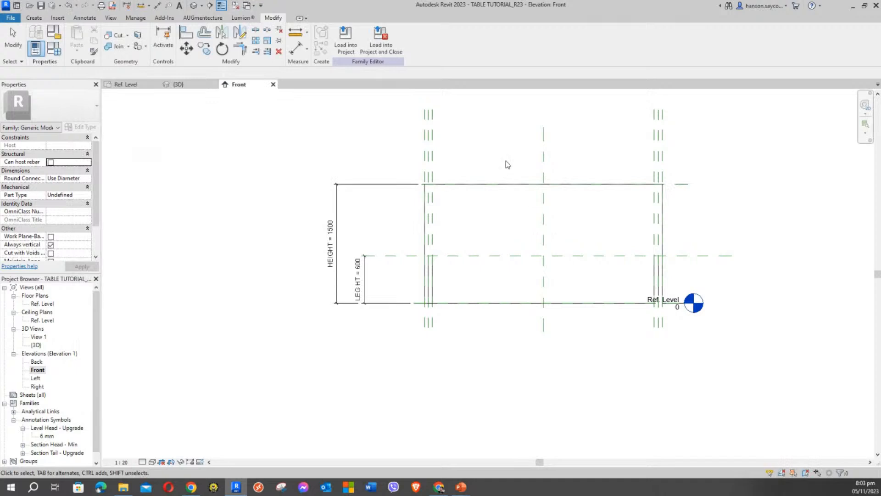
Raise the bottom of the tabletop extrusion off Ref. Level to a position slightly above the LEG HT reference plane
click(486, 191)
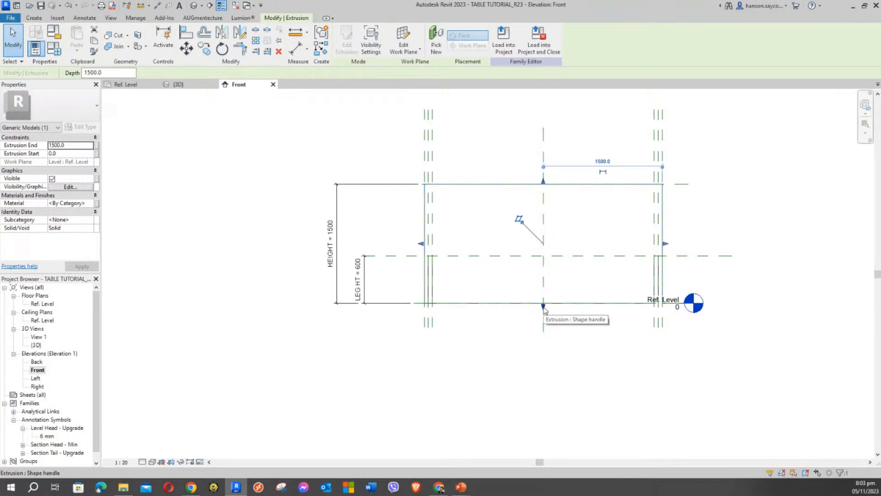
drag(543, 306, 517, 222)
click(597, 340)
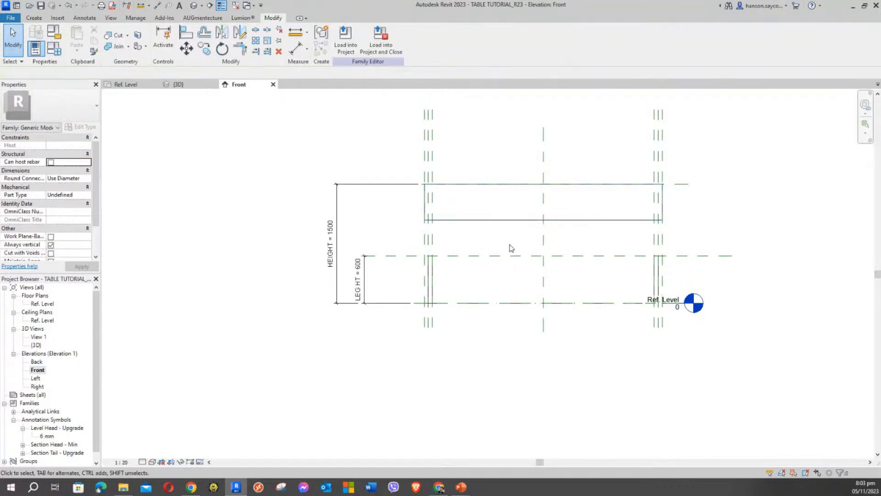
click(499, 222)
drag(544, 225, 398, 240)
click(403, 278)
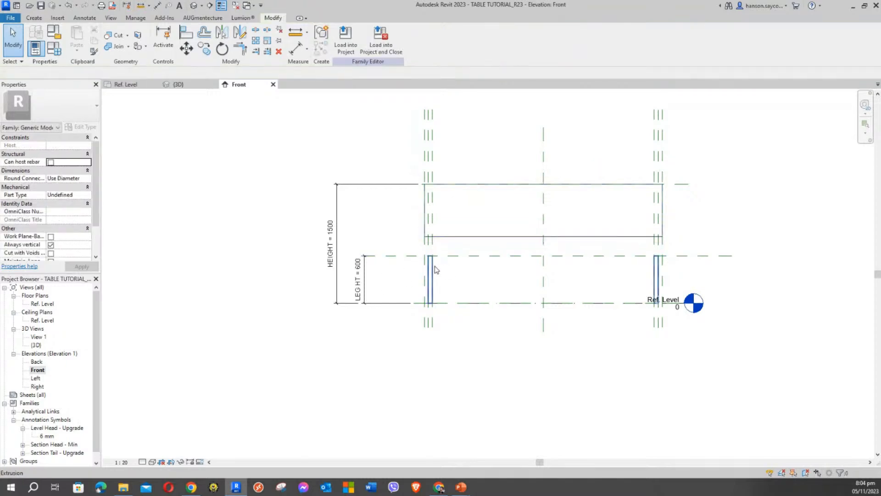
Stretch the bottom of the tabletop extrusion onto the LEG HT reference plane and lock it there
click(464, 256)
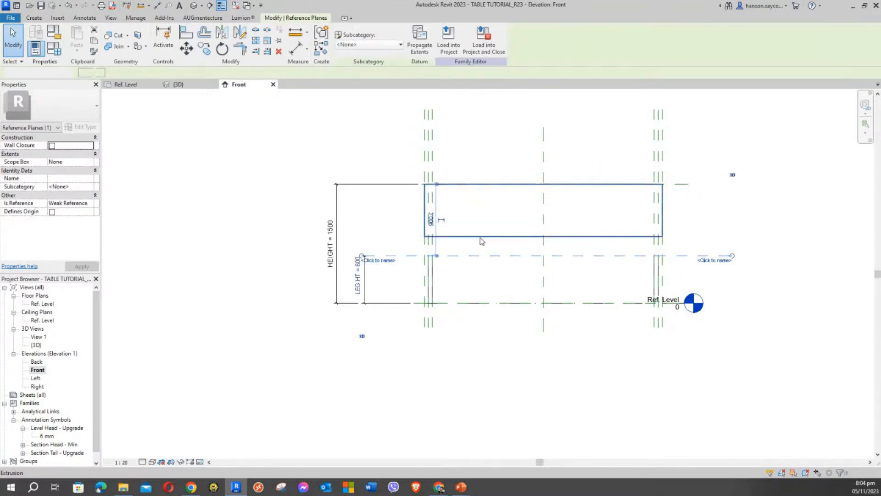
click(479, 237)
scroll(417, 272, up, 2)
click(555, 207)
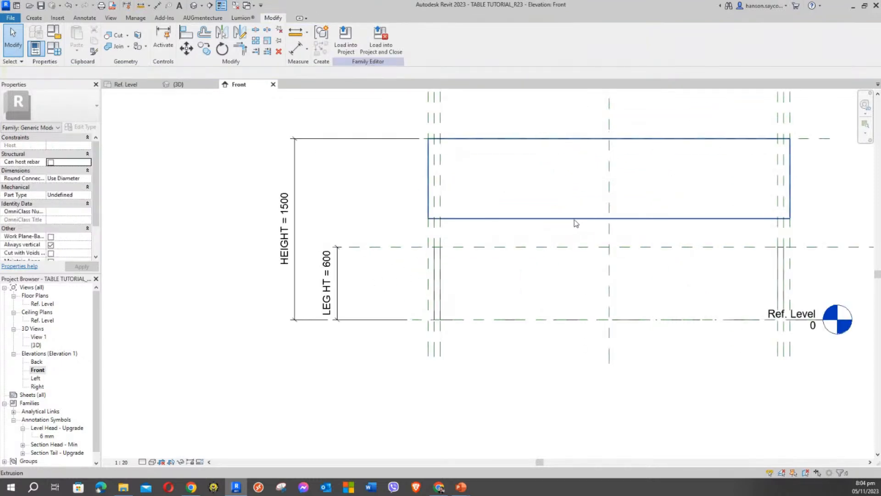
click(573, 219)
drag(609, 223, 590, 251)
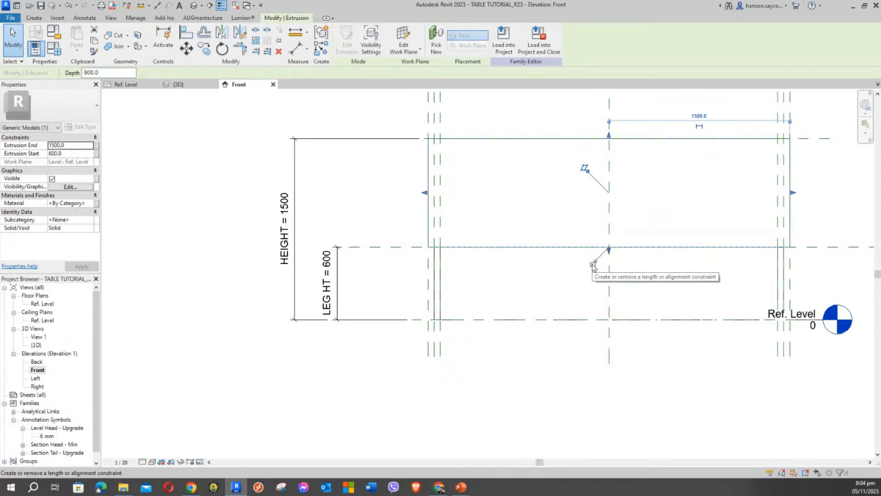
scroll(528, 299, down, 3)
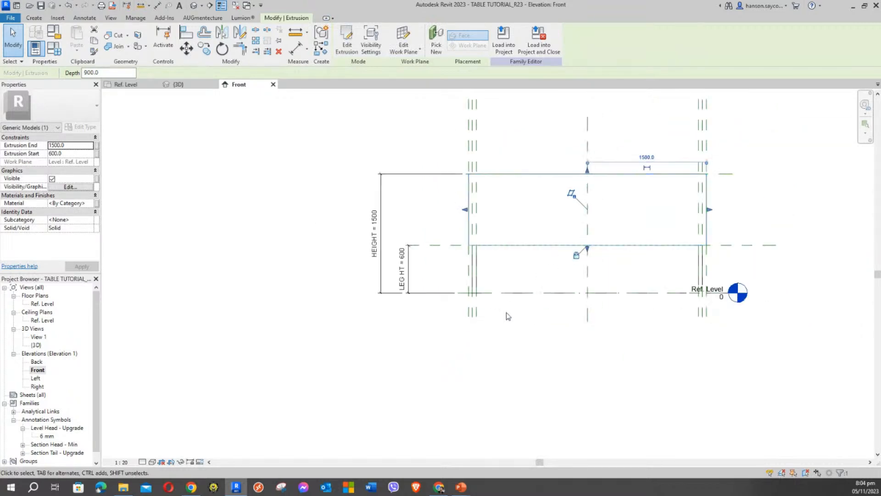
click(569, 351)
scroll(568, 350, down, 1)
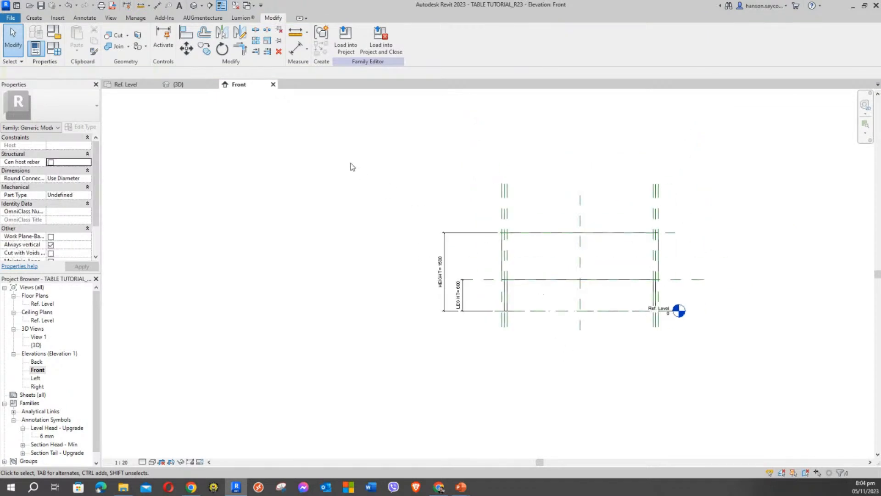
Show the table in the 3D view from its front-right corner with the Hidden Line visual style
click(189, 85)
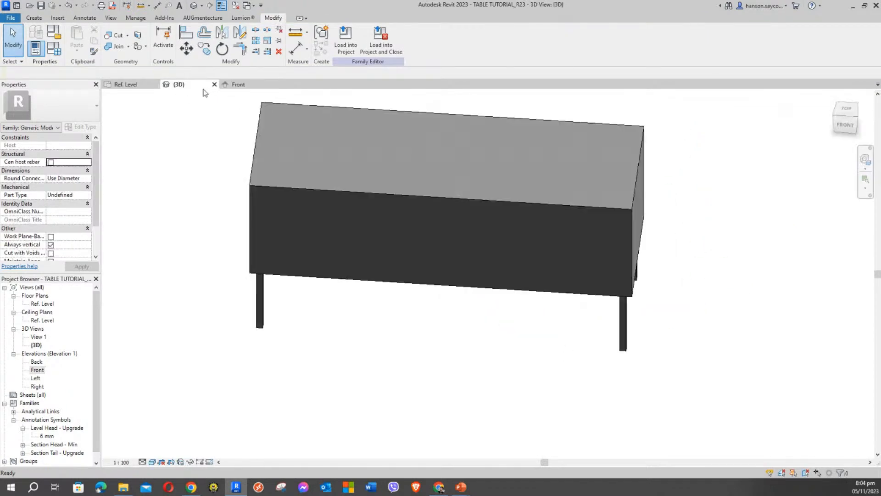
shift+middle_drag(462, 309, 397, 246)
scroll(347, 283, up, 2)
mouse_move(390, 321)
middle_down()
mouse_move(464, 279)
mouse_move(398, 319)
mouse_move(456, 330)
mouse_move(439, 330)
middle_up()
key(h)
key(l)
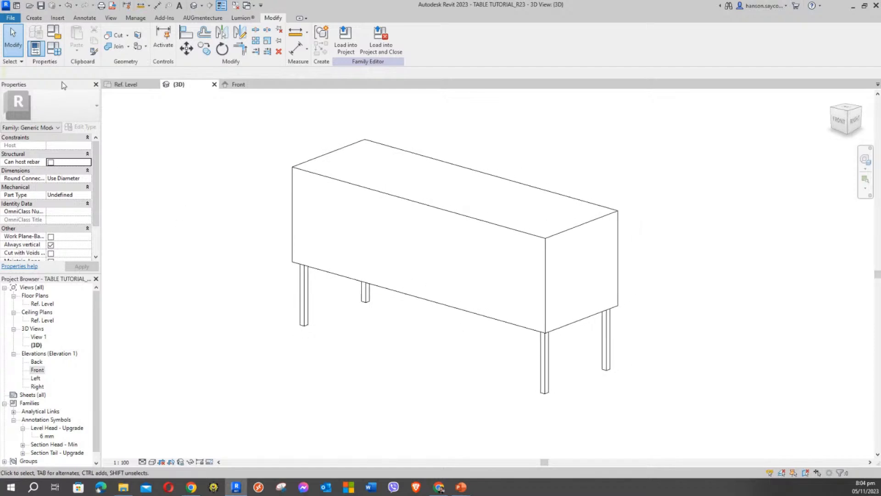
Set HEIGHT to 900 and LEG HT to 800 in the family types, applying each value
middle_drag(281, 248, 467, 230)
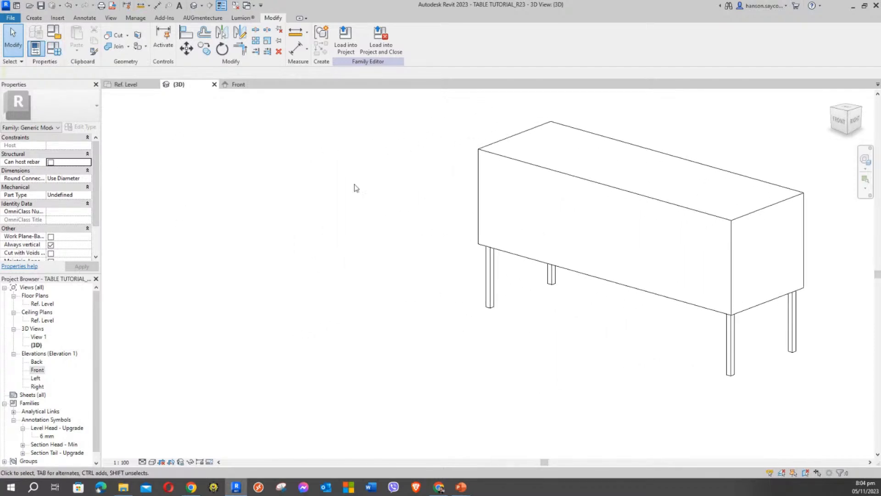
click(61, 53)
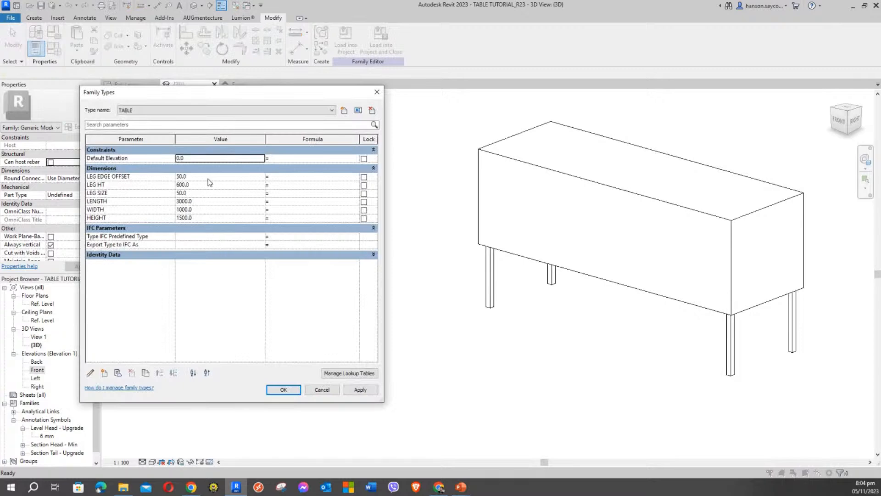
click(202, 218)
text(900)
click(359, 393)
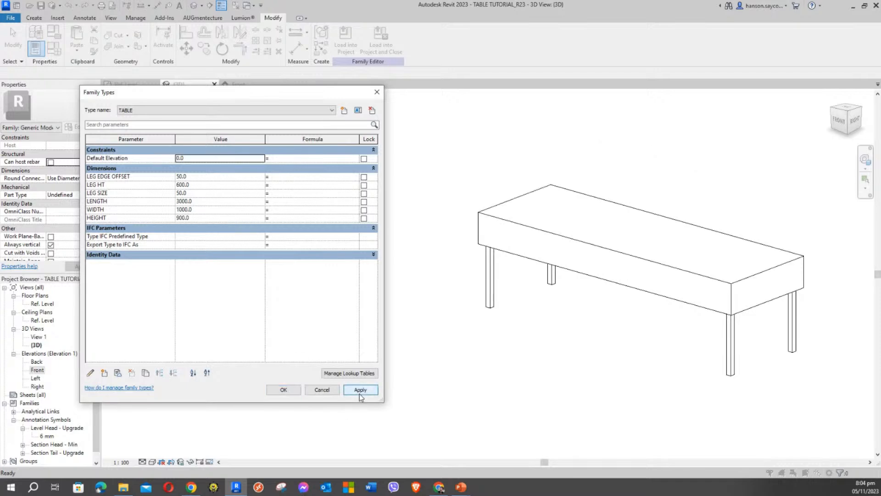
click(201, 184)
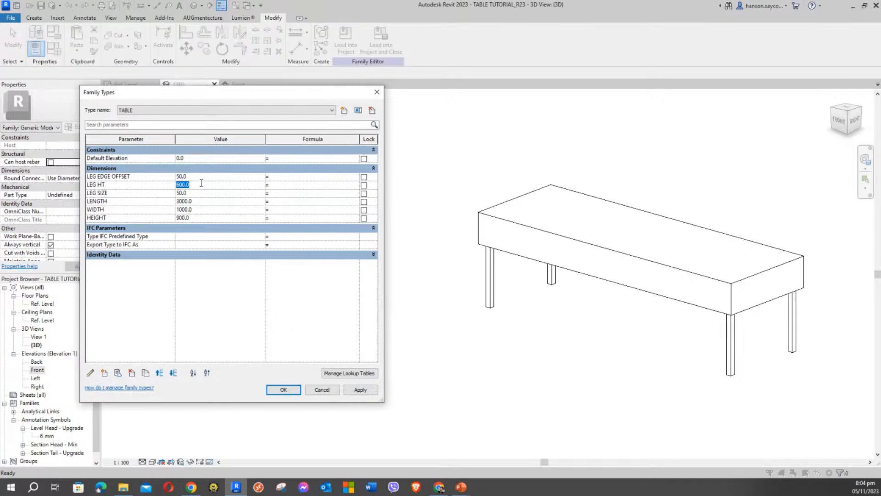
text(800)
click(357, 392)
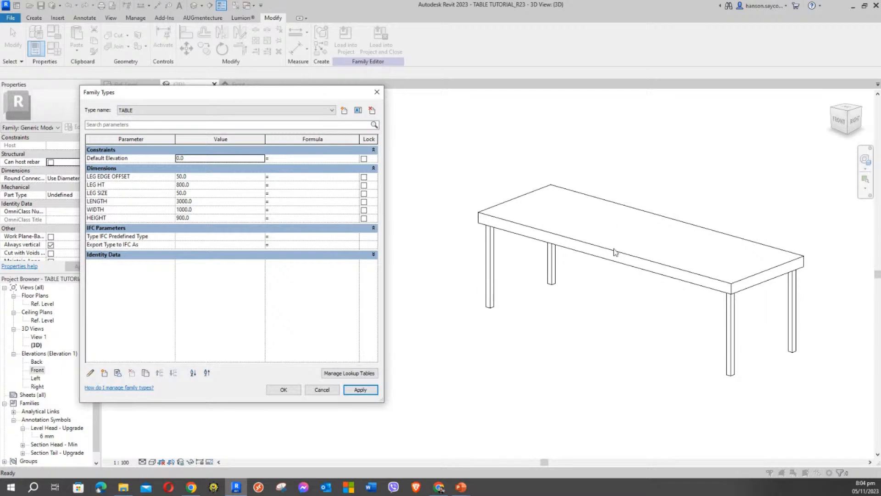
Set LEG EDGE OFFSET to 100 and LEG SIZE to 100, apply each value and close the family types
click(188, 176)
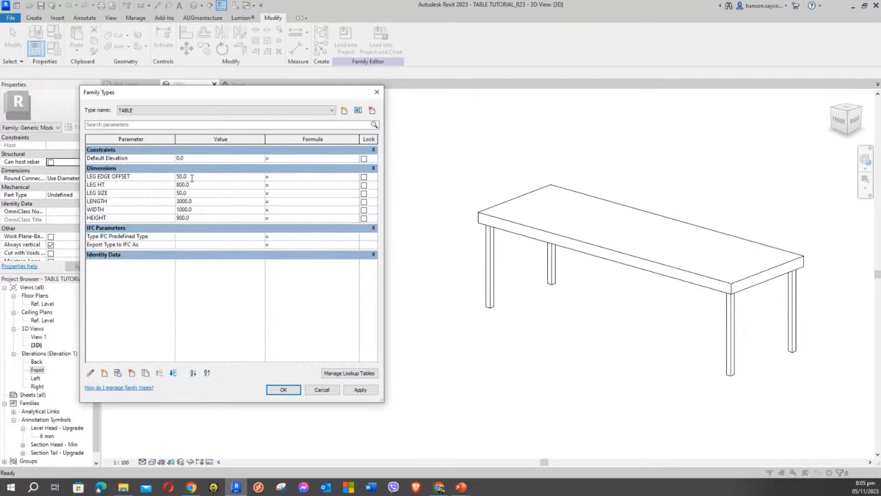
drag(192, 178, 140, 174)
text(10)
click(367, 391)
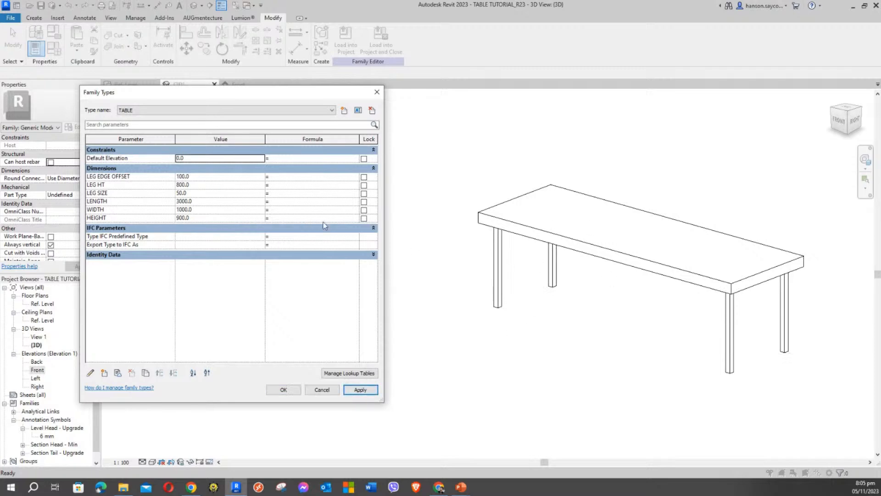
click(193, 192)
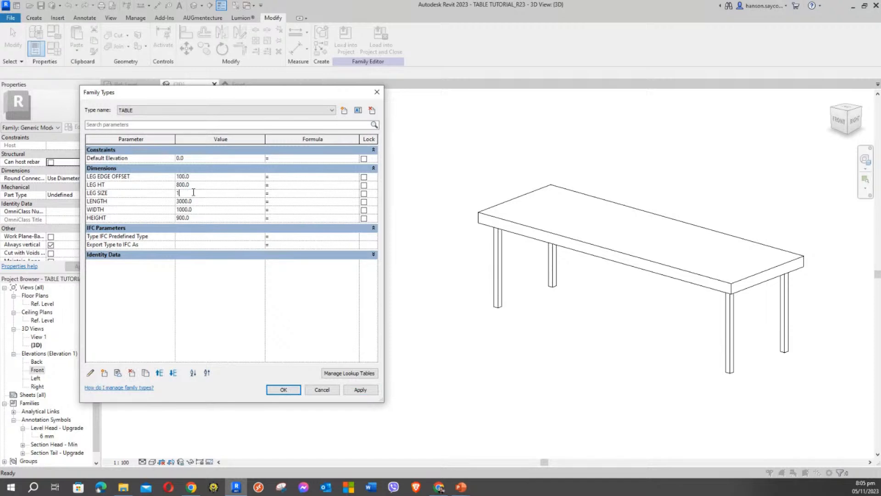
click(366, 394)
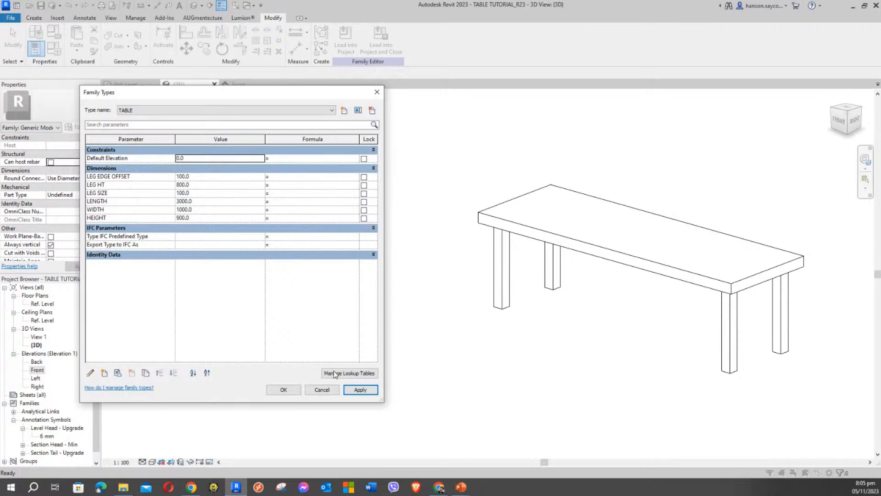
click(284, 390)
Start a sweep and pick the four upper edges of the tabletop as its closed path, finishing the path
middle_drag(627, 318, 548, 311)
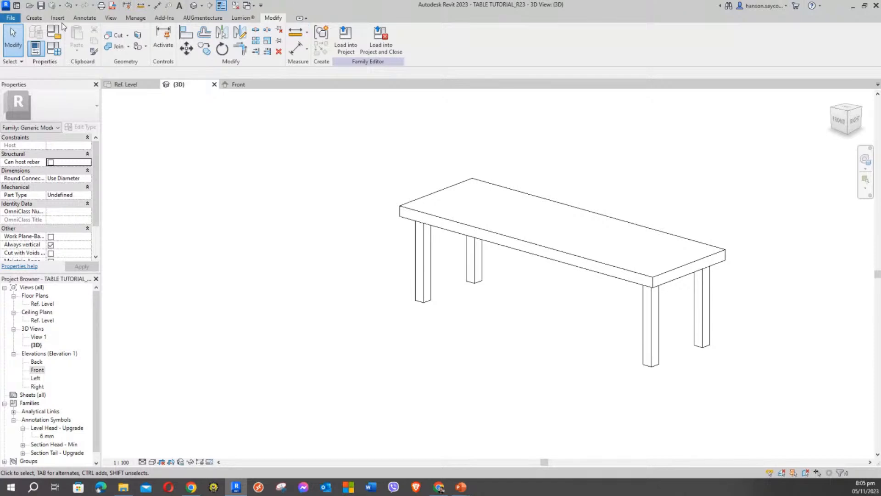
click(33, 18)
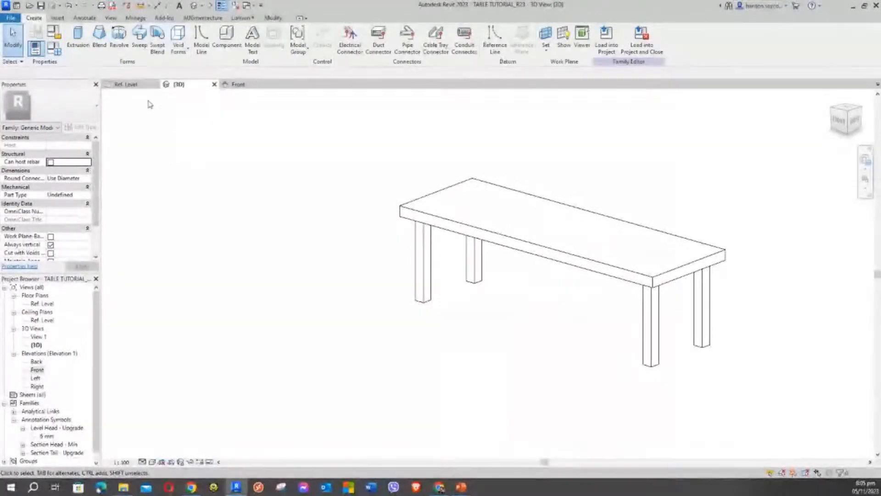
click(140, 39)
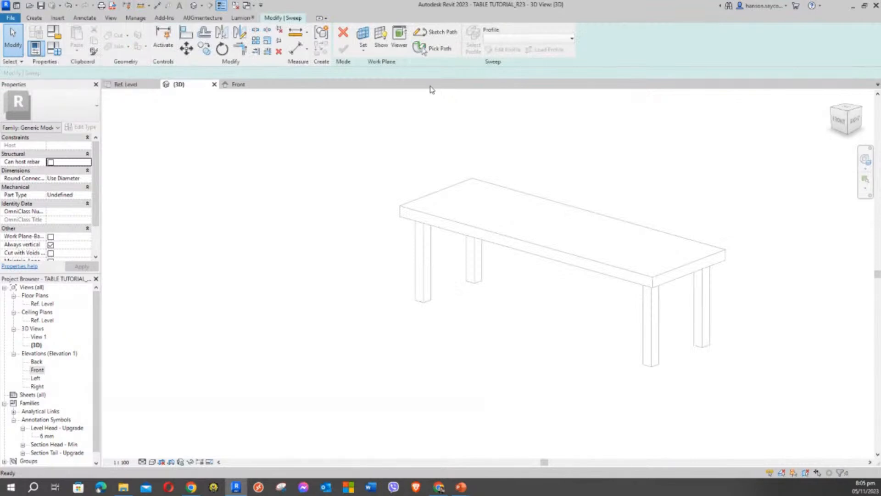
click(434, 52)
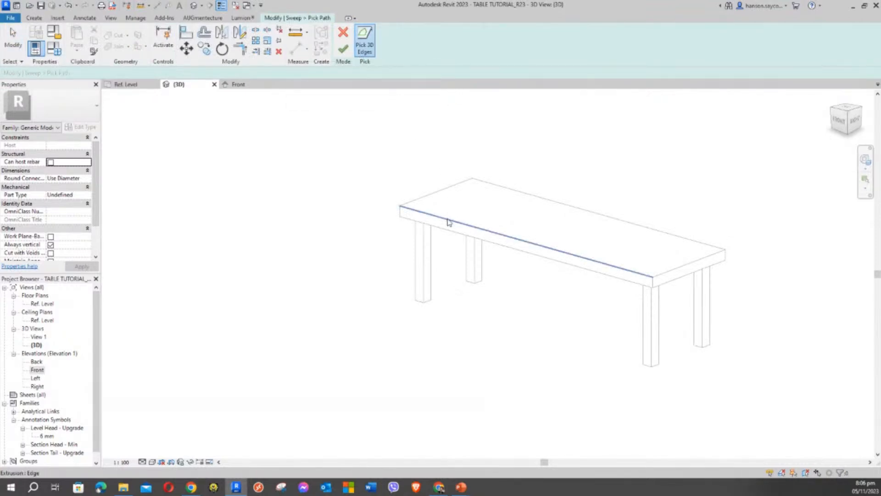
click(449, 222)
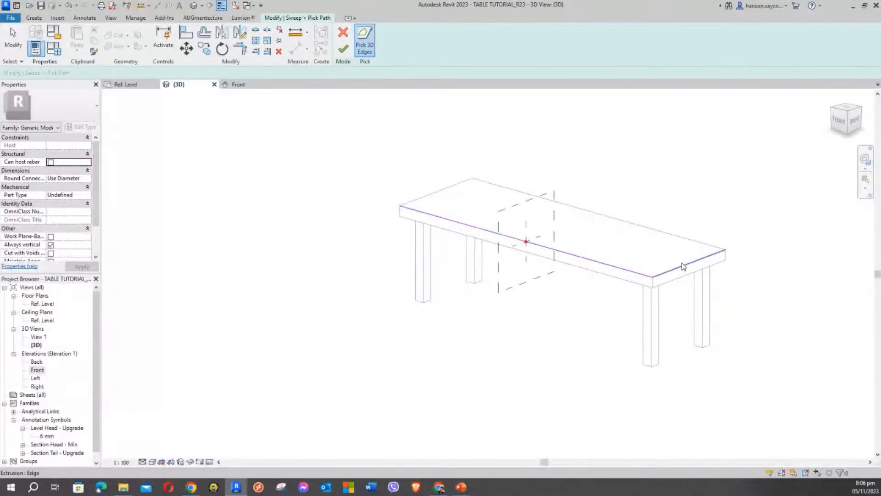
click(683, 266)
click(610, 217)
click(435, 192)
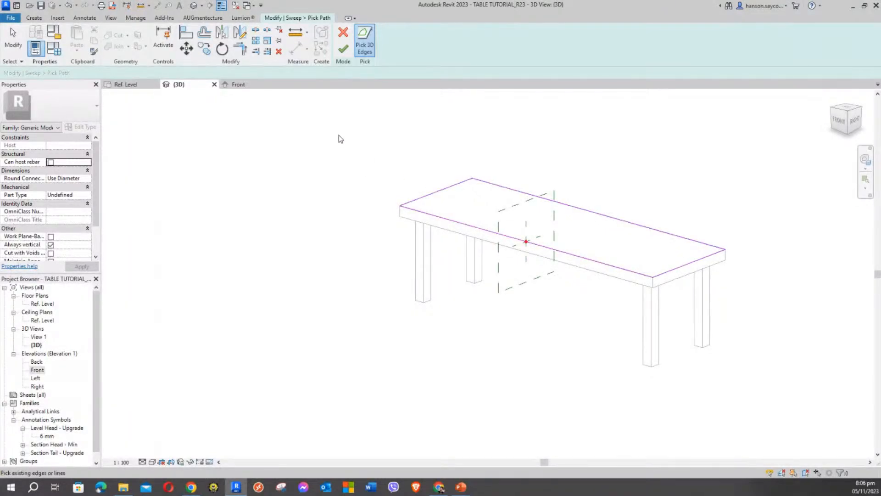
scroll(321, 197, up, 3)
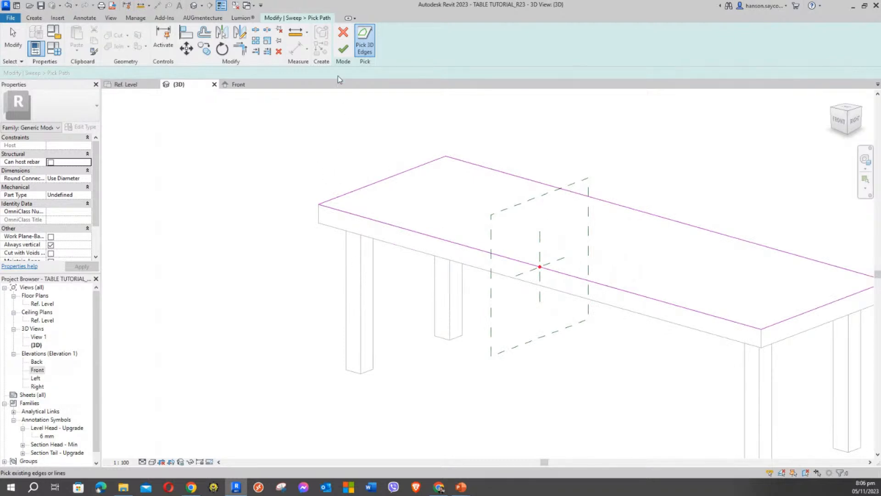
click(342, 54)
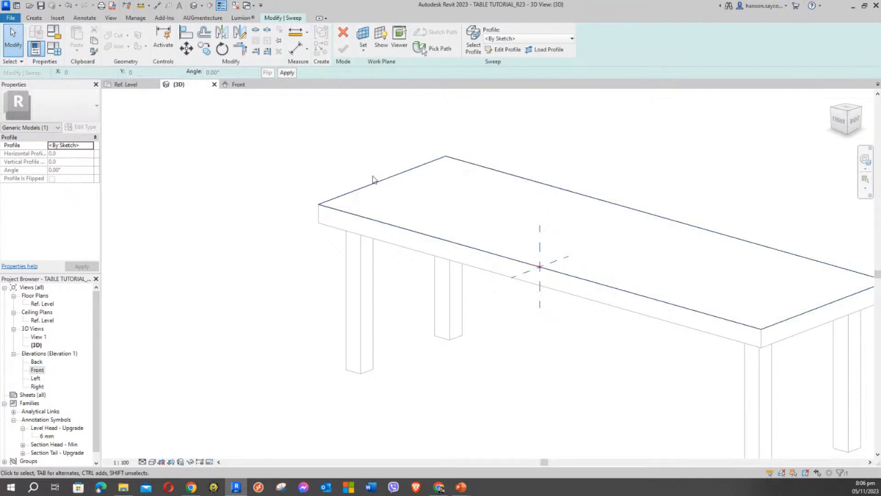
Edit the sweep profile and draw a horizontal line from the path origin outward along the horizontal reference plane
scroll(580, 177, down, 3)
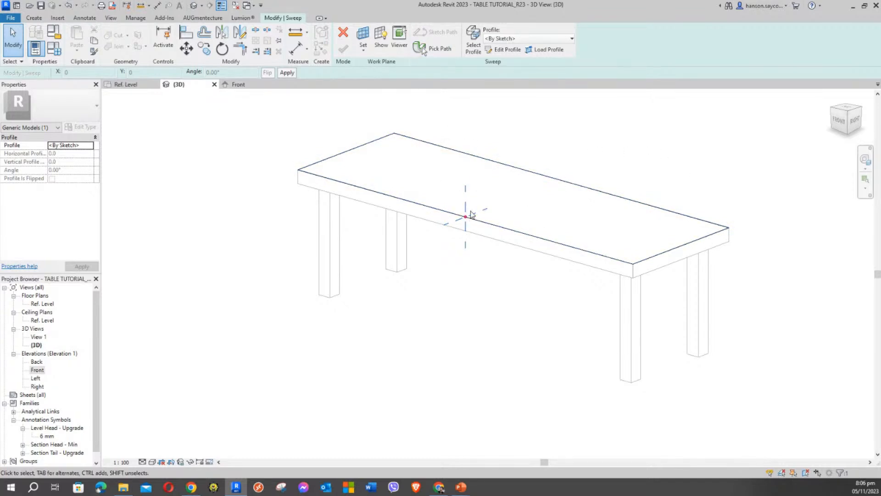
click(503, 49)
scroll(466, 214, up, 5)
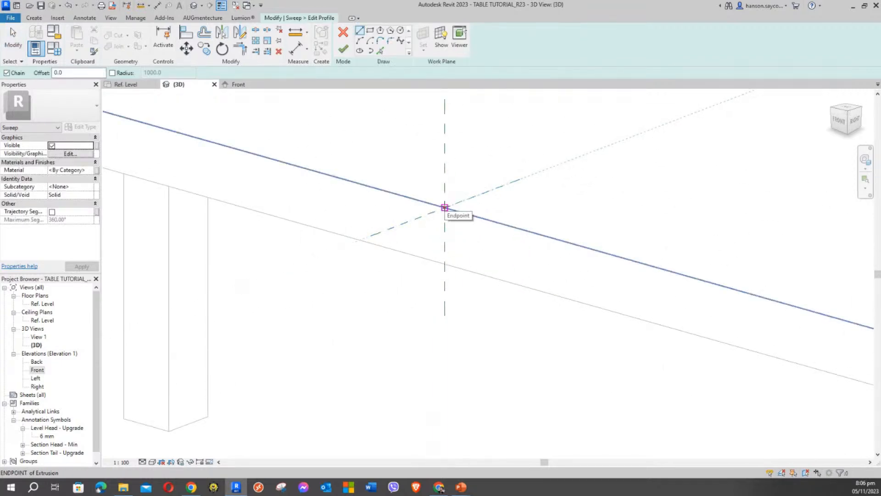
click(444, 207)
scroll(444, 236, up, 4)
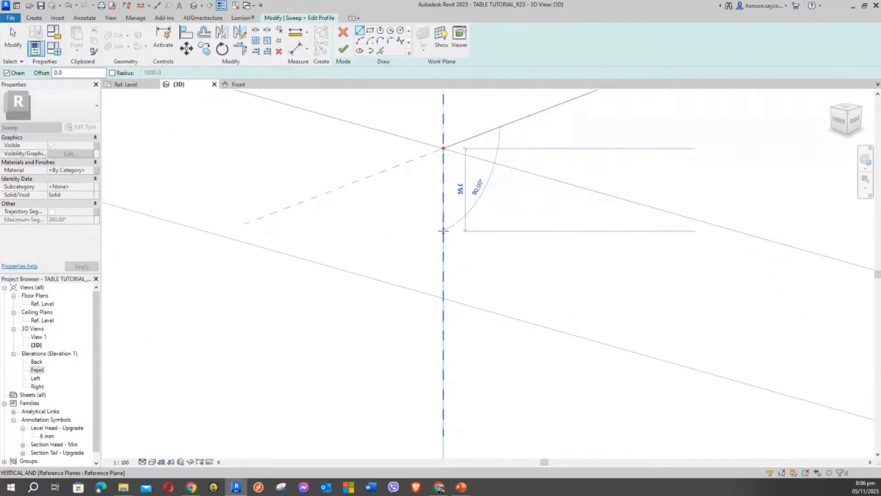
click(443, 230)
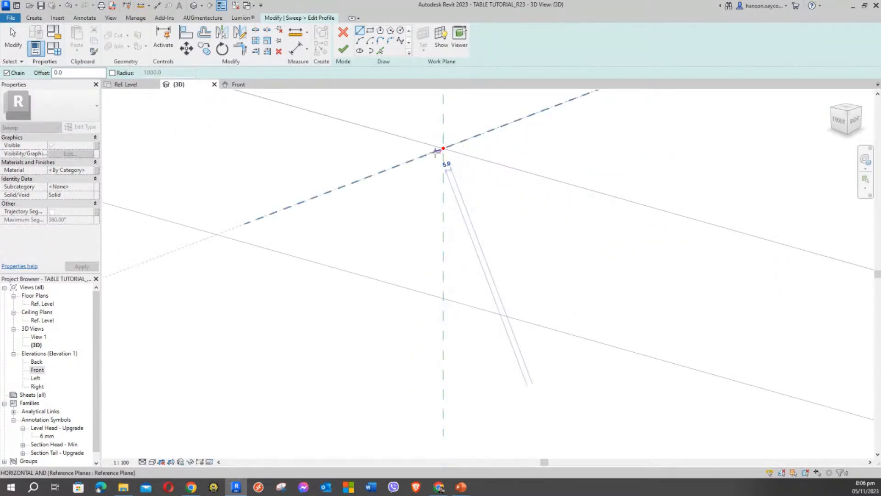
click(393, 165)
scroll(390, 171, up, 5)
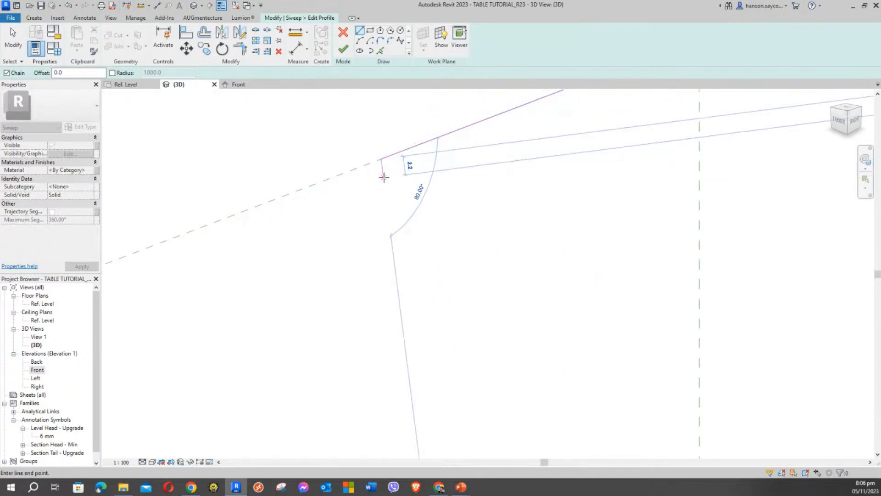
key(Escape)
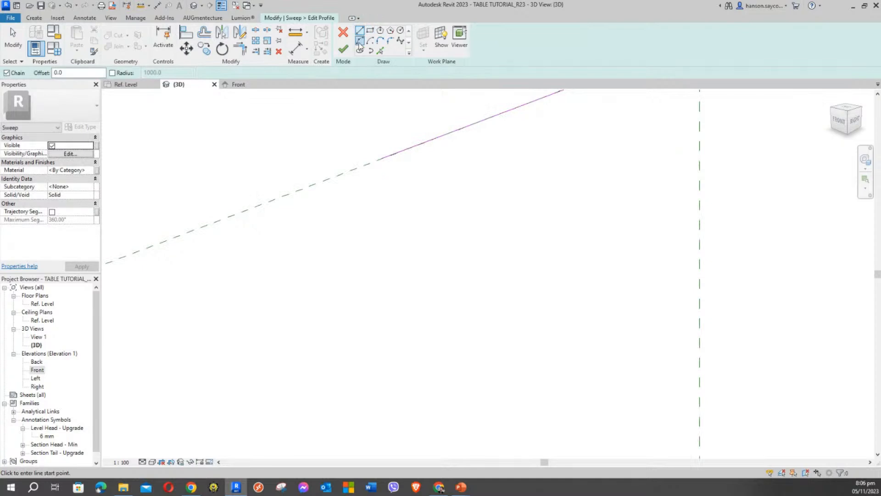
Add a small outward-bulging start-end-radius arc below the outer end of the profile's horizontal line
click(360, 41)
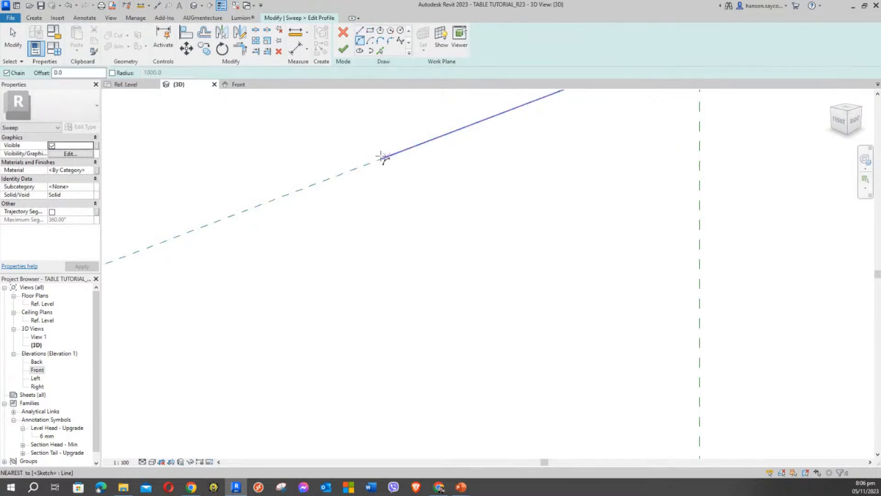
click(381, 159)
click(381, 220)
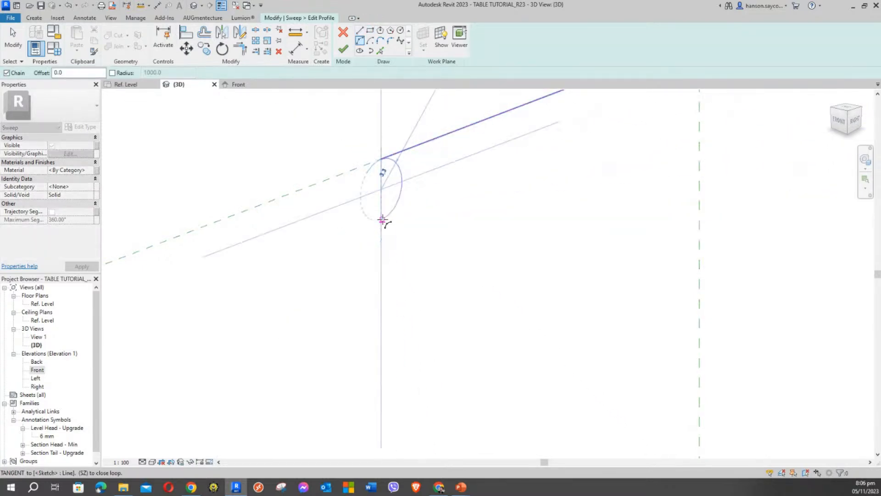
click(372, 174)
scroll(436, 221, down, 5)
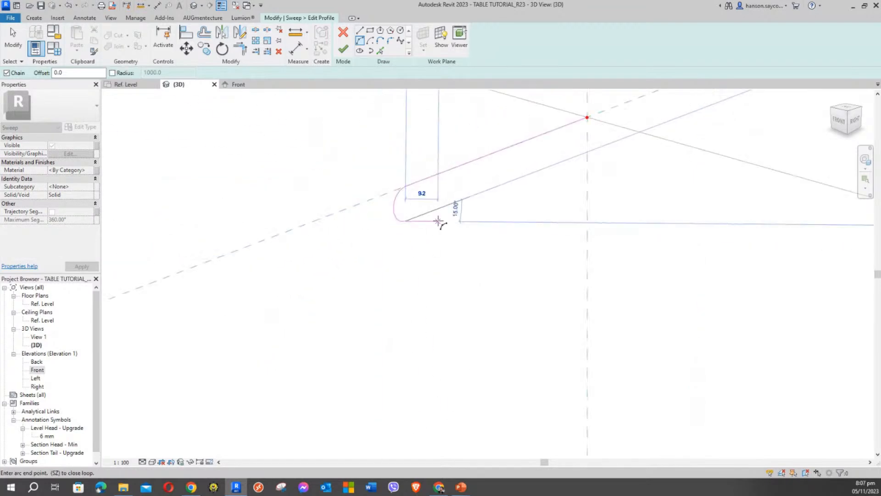
key(Escape)
key(Escape)
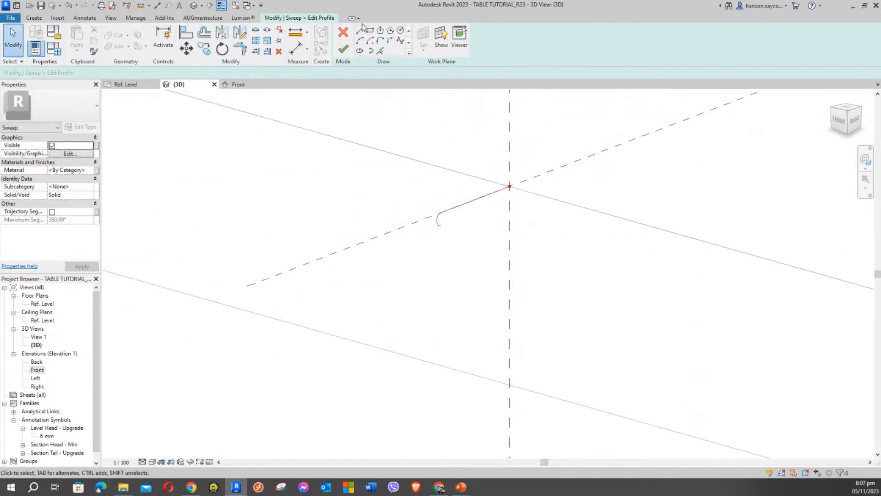
Draw the profile's vertical back edge down from the path origin, two small steps outward at its bottom, and a vertical line back up
click(360, 33)
click(509, 186)
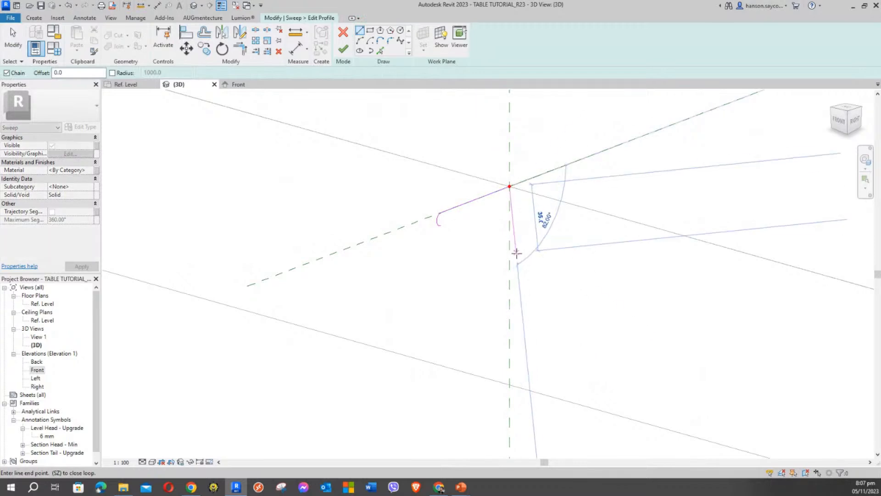
click(509, 295)
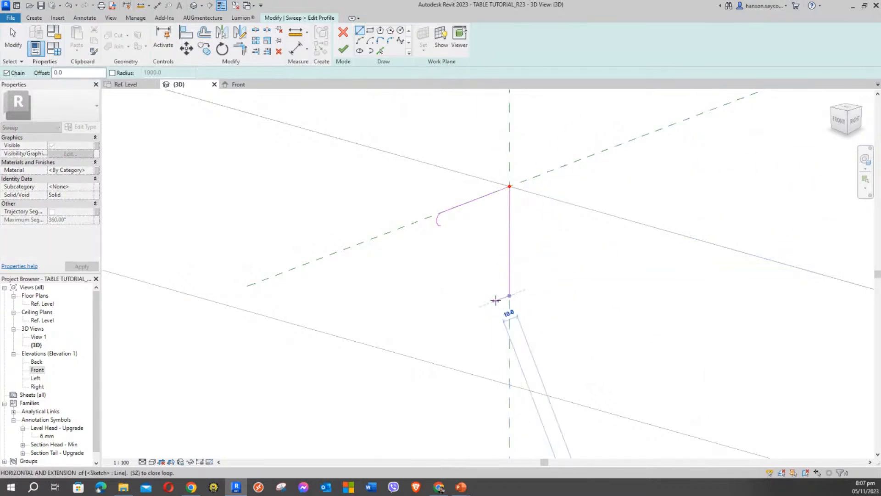
click(496, 301)
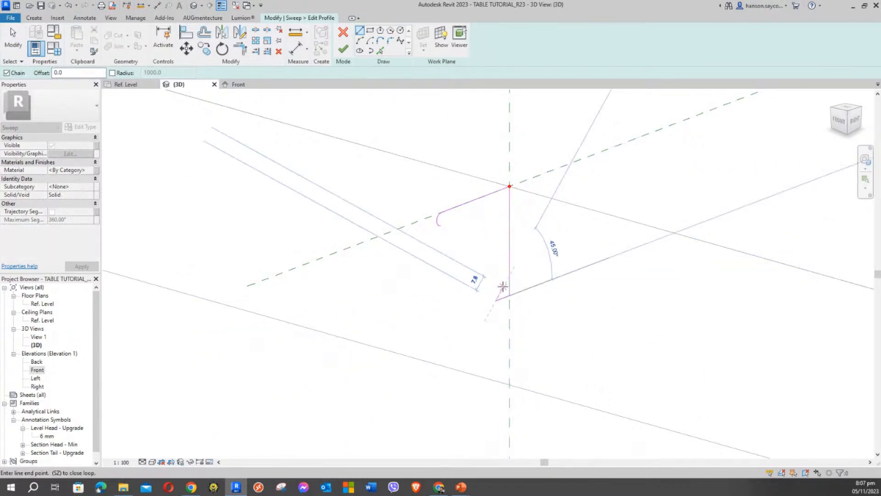
click(496, 290)
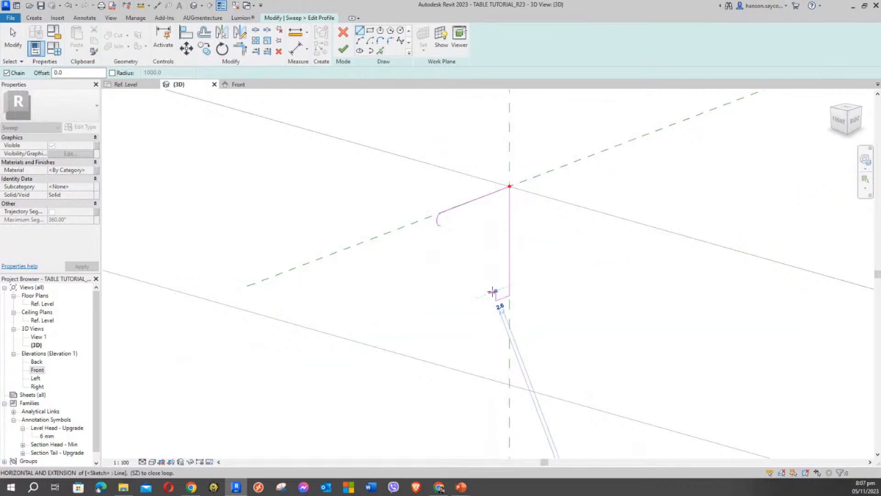
click(486, 294)
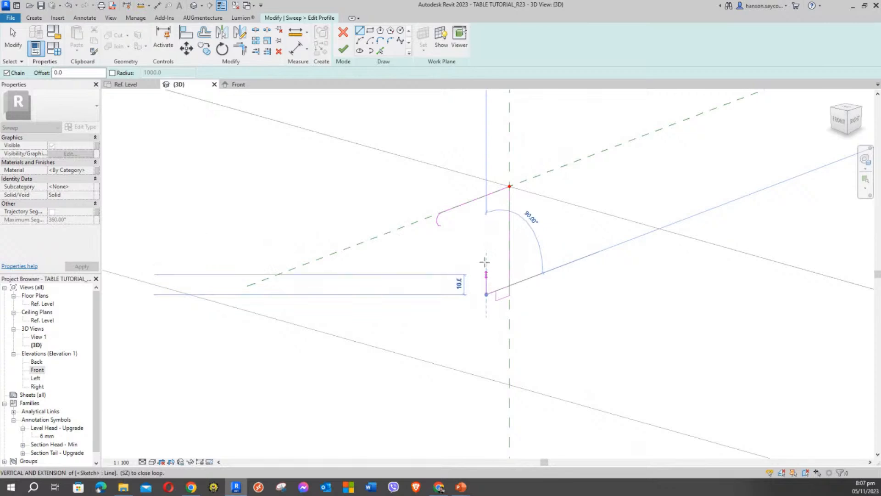
click(486, 284)
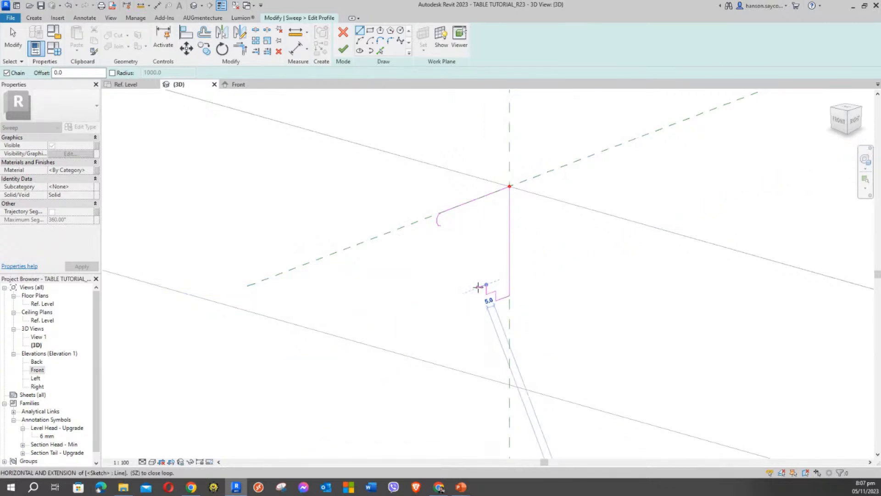
click(479, 287)
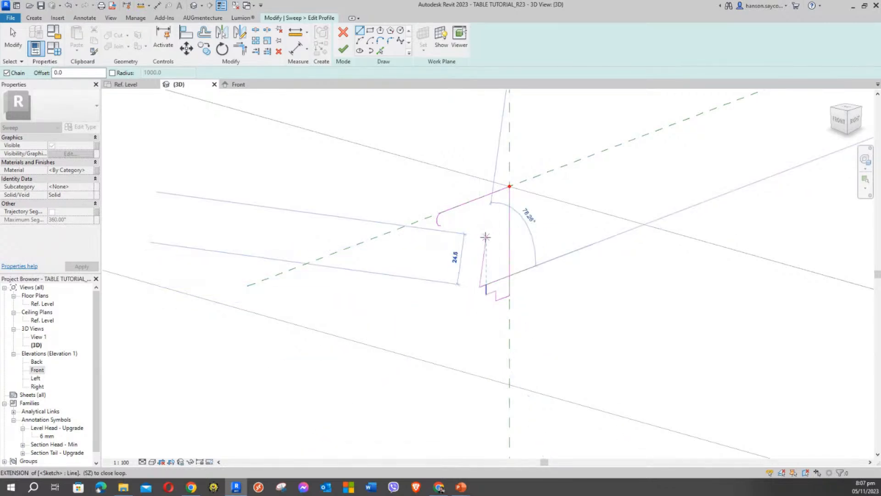
click(479, 248)
Continue the profile with two smaller outward steps and close it with an angled line to the arc's free end
scroll(479, 228, up, 3)
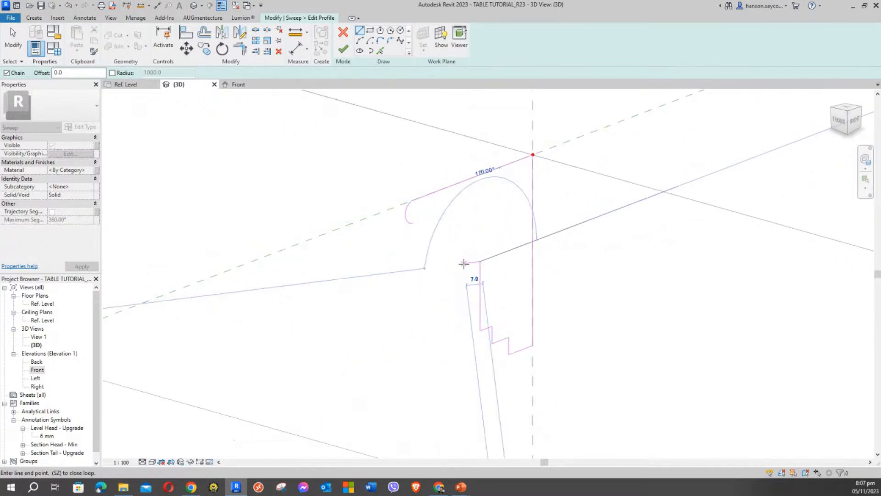
click(464, 266)
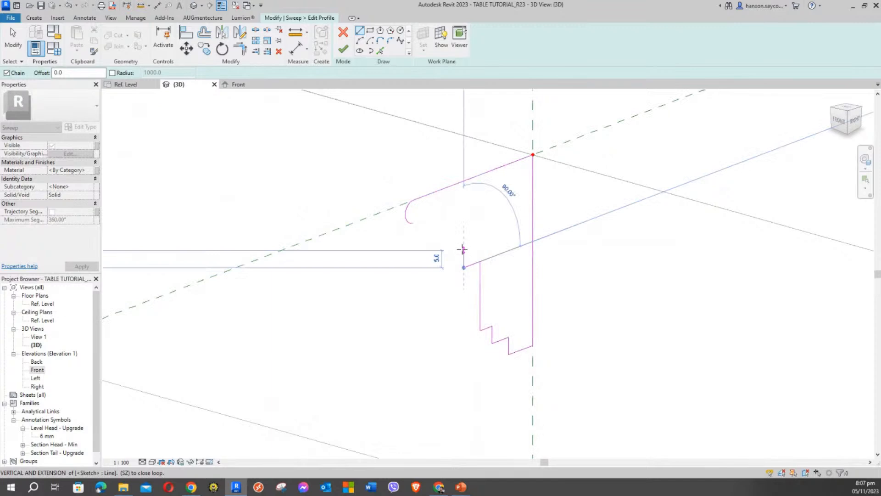
click(463, 256)
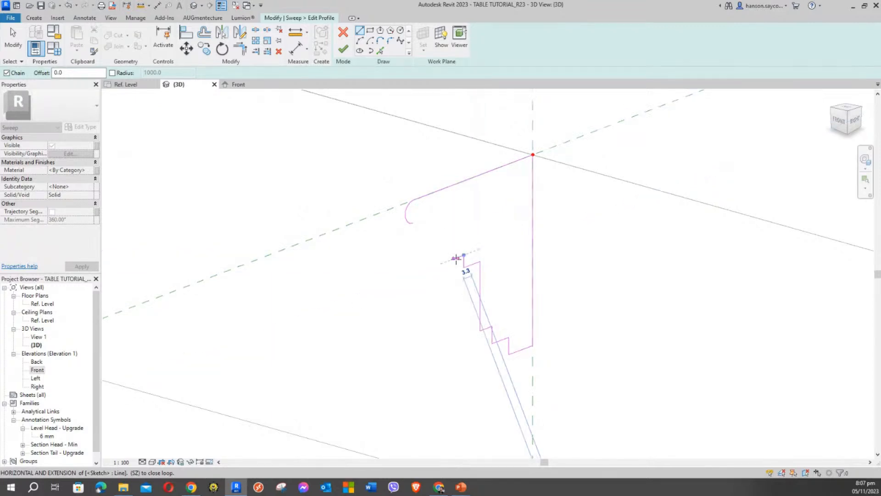
click(455, 258)
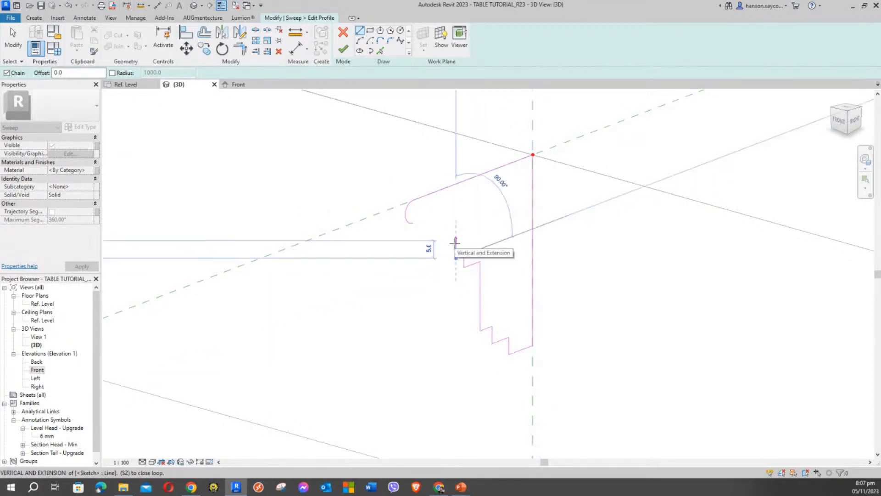
click(455, 244)
scroll(442, 233, up, 2)
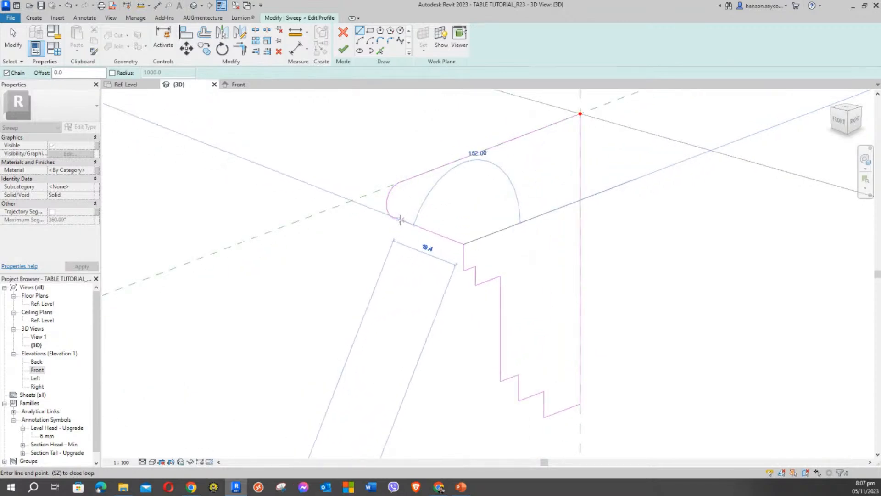
click(395, 219)
key(Escape)
key(Escape)
Finish the molding profile sketch and complete the sweep around the tabletop edge
scroll(437, 257, down, 4)
middle_drag(422, 299, 342, 308)
scroll(461, 244, down, 2)
scroll(499, 218, up, 2)
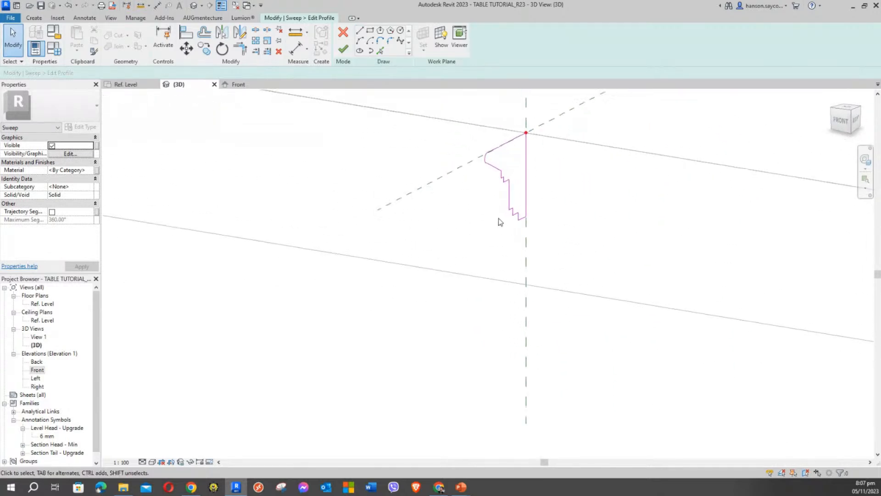
middle_drag(602, 194, 495, 235)
scroll(502, 232, down, 2)
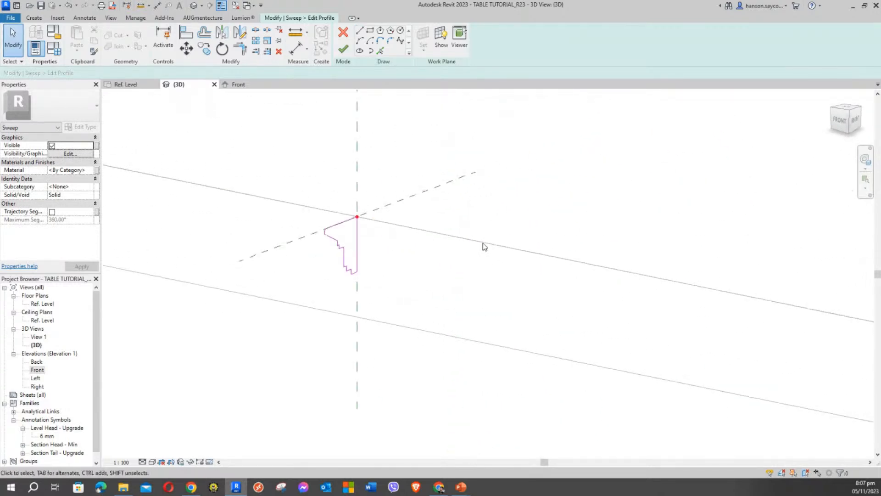
middle_drag(421, 272, 504, 255)
scroll(503, 253, down, 2)
scroll(503, 253, up, 1)
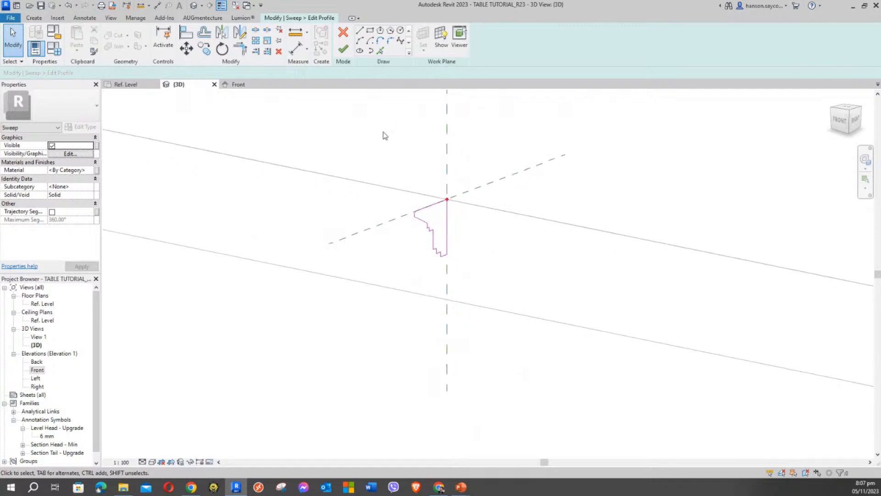
click(343, 49)
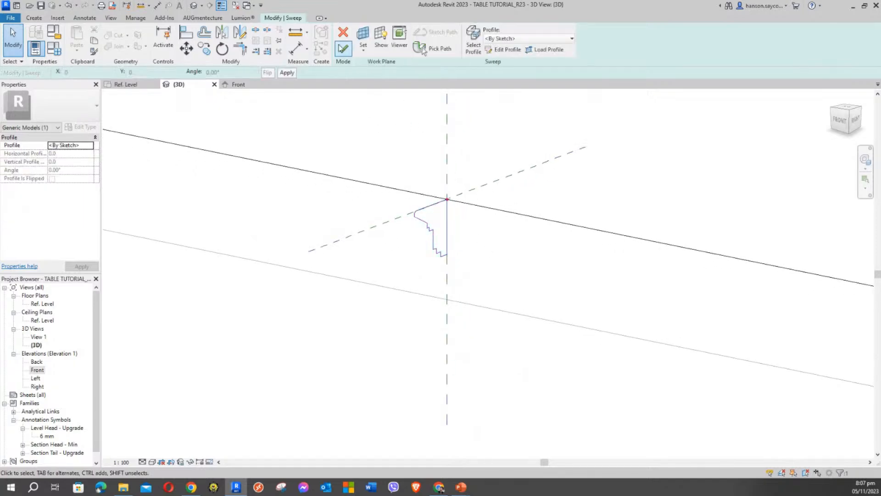
click(343, 49)
scroll(546, 340, down, 1)
click(547, 341)
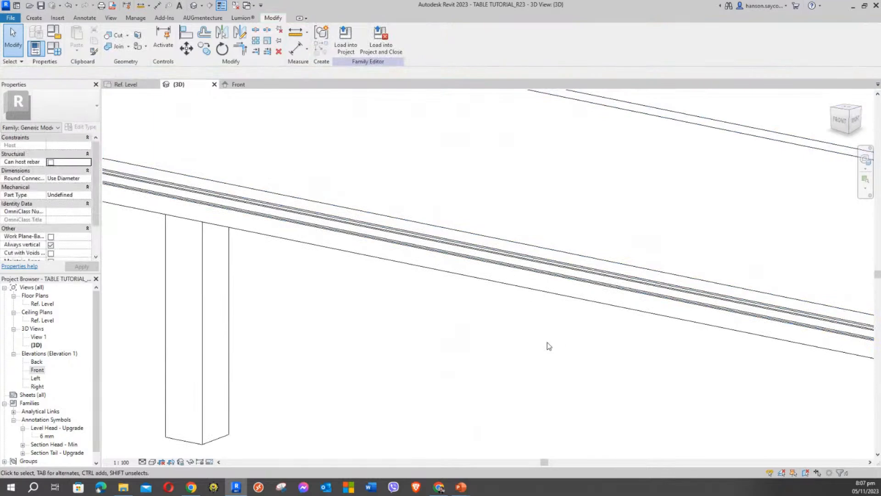
Examine the molding sweep around the tabletop edge up close in the 3D view, including in shaded display, and view the whole table
scroll(546, 340, down, 3)
shift+middle_drag(540, 347, 510, 319)
scroll(693, 299, up, 4)
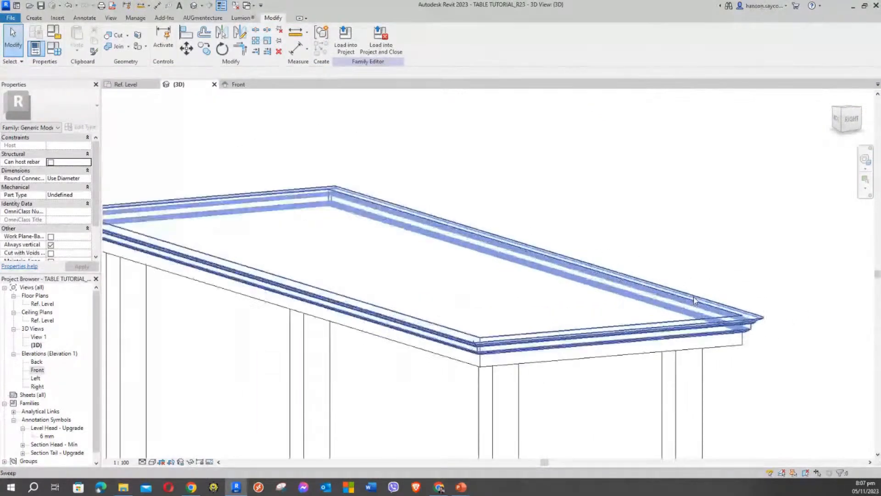
middle_drag(778, 348, 778, 251)
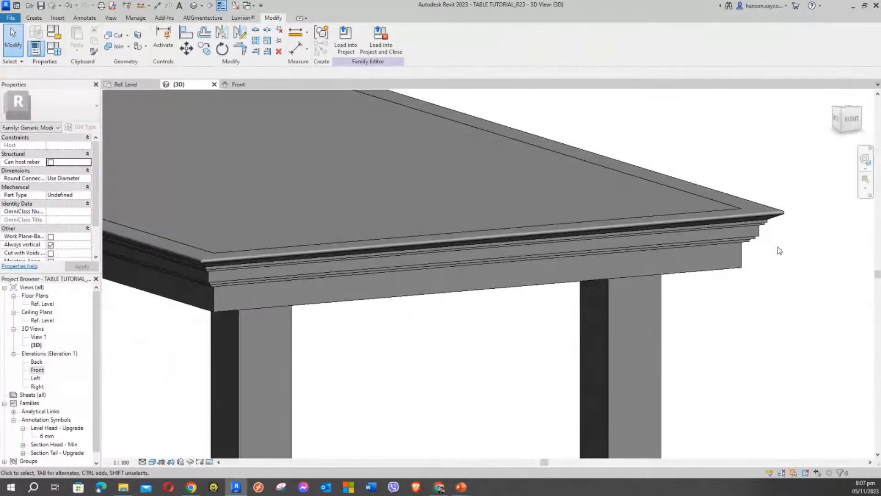
scroll(780, 248, up, 3)
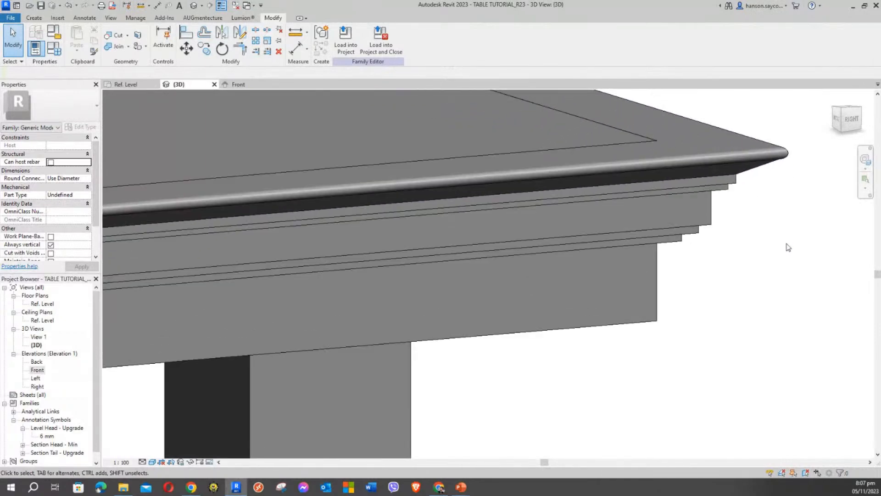
scroll(771, 250, down, 2)
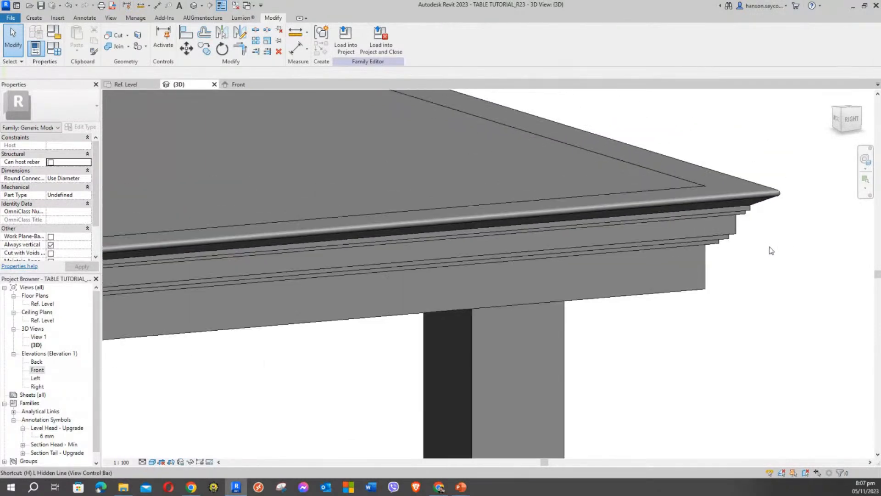
scroll(761, 267, down, 8)
shift+middle_drag(734, 331, 725, 396)
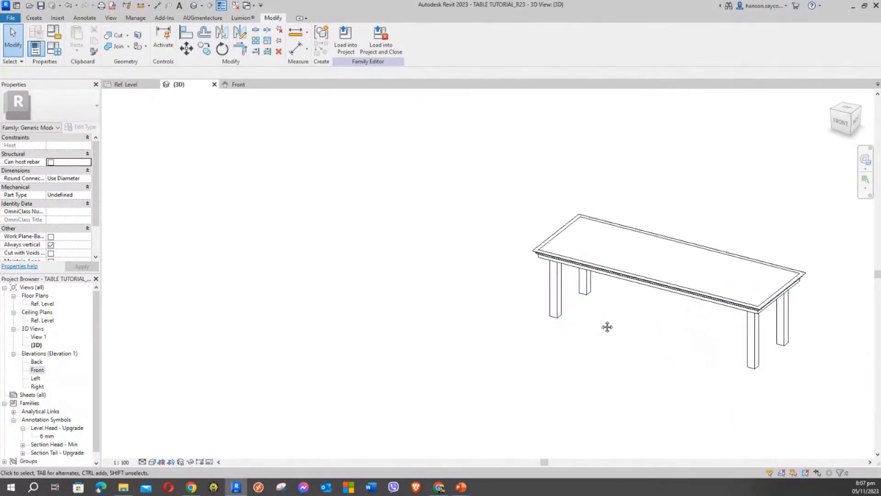
middle_drag(605, 326, 448, 278)
shift+middle_drag(511, 304, 541, 335)
scroll(456, 284, up, 2)
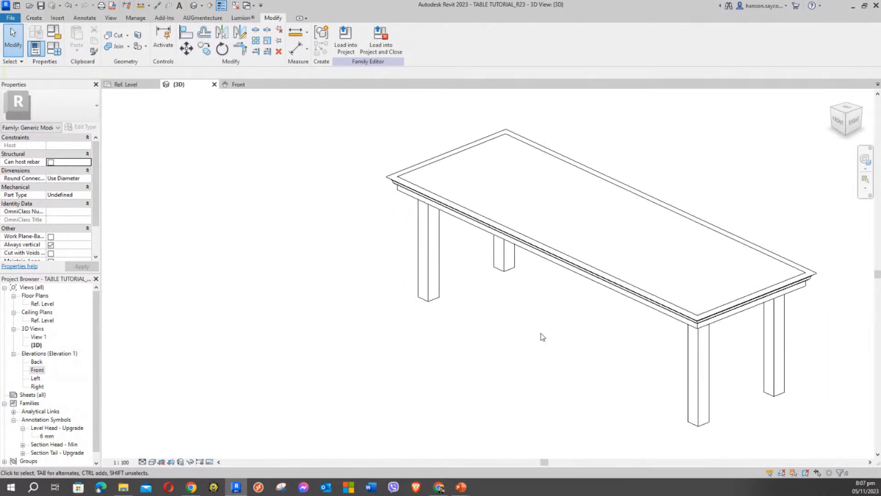
Set the TABLE type's HEIGHT to 1200, WIDTH to 900 and LENGTH to 1200, and apply the values to the model
click(51, 50)
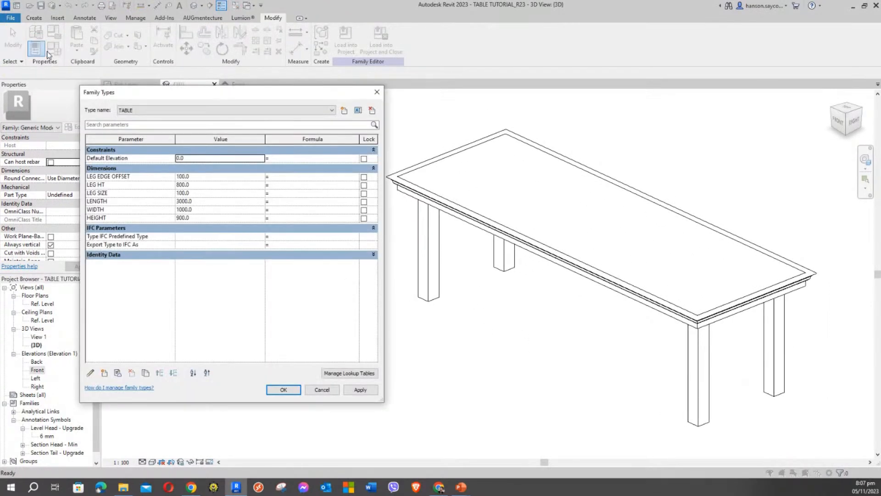
key(Escape)
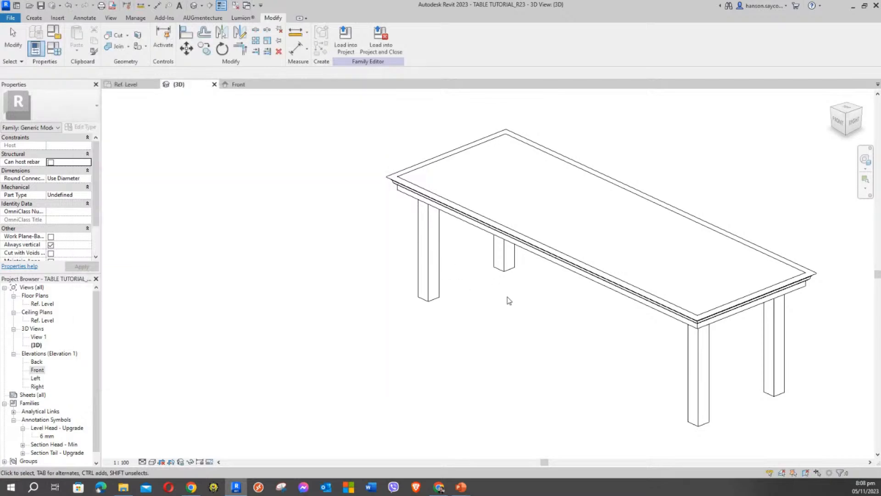
shift+middle_drag(510, 299, 570, 289)
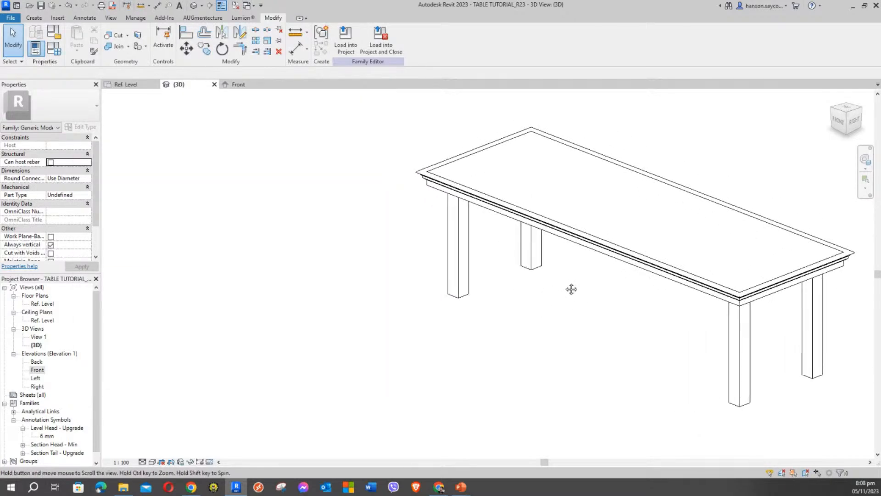
click(53, 48)
click(206, 221)
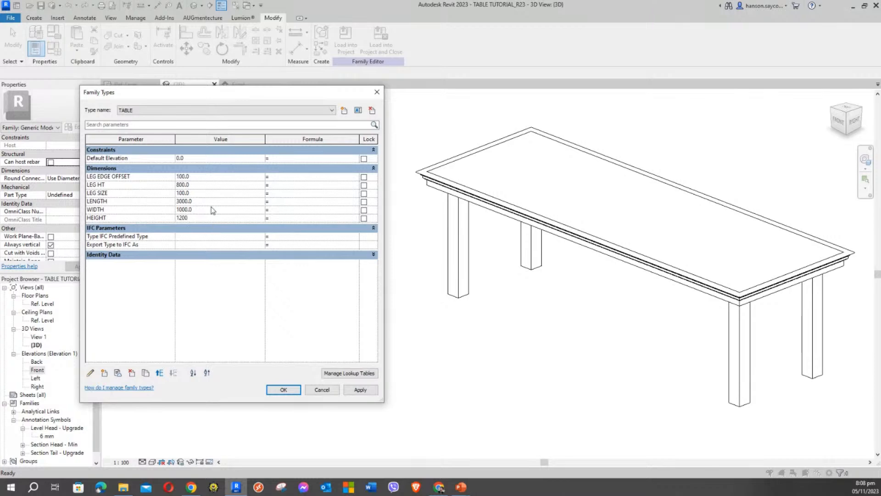
click(205, 209)
text(900)
click(199, 201)
text(1200)
click(361, 390)
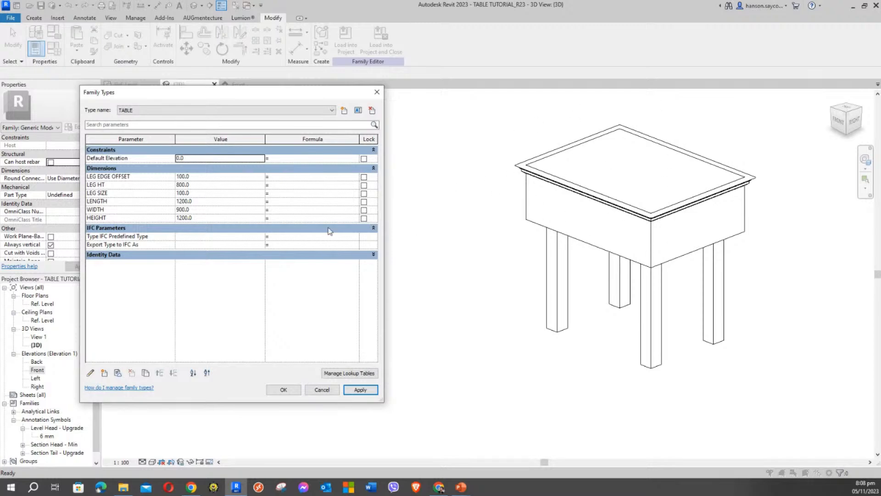
Set LEG EDGE OFFSET to 50, LEG SIZE to 75 and HEIGHT to 900, and apply the values to the table
click(205, 176)
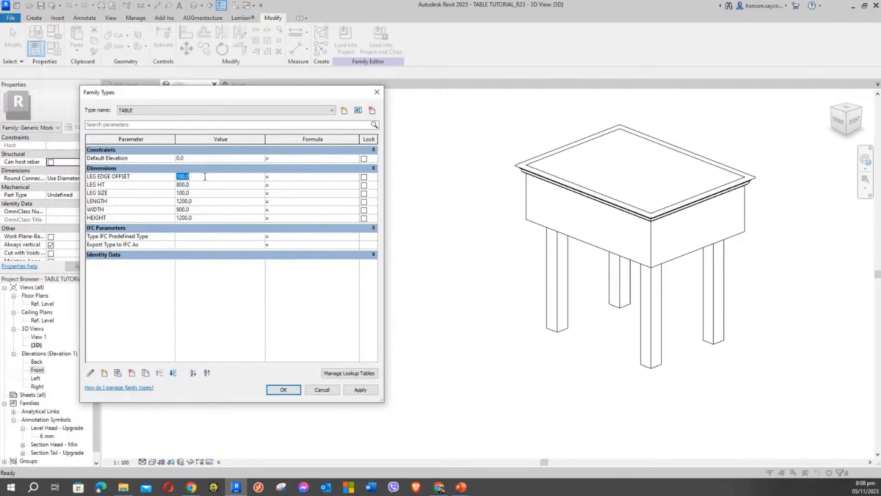
text(50)
click(201, 193)
text(75)
click(198, 201)
click(199, 185)
click(203, 216)
text(900)
click(195, 184)
click(358, 391)
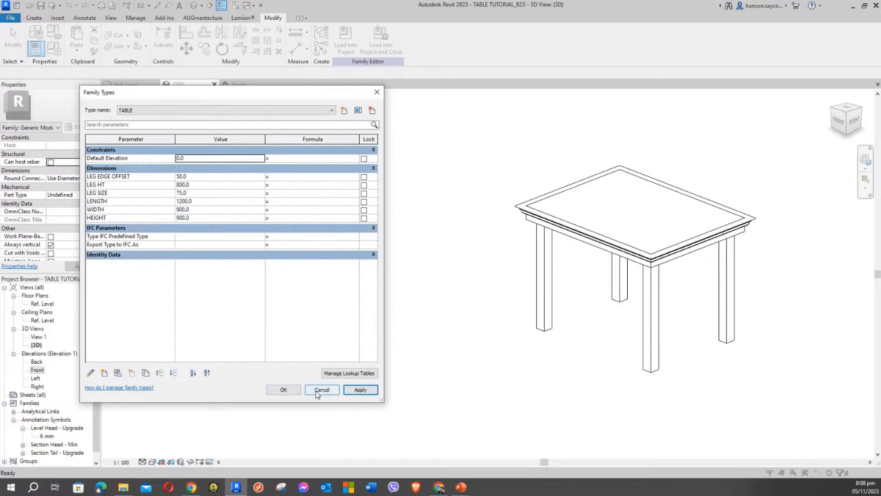
Set LEG HT to 700, apply it, and accept the family type changes
click(203, 193)
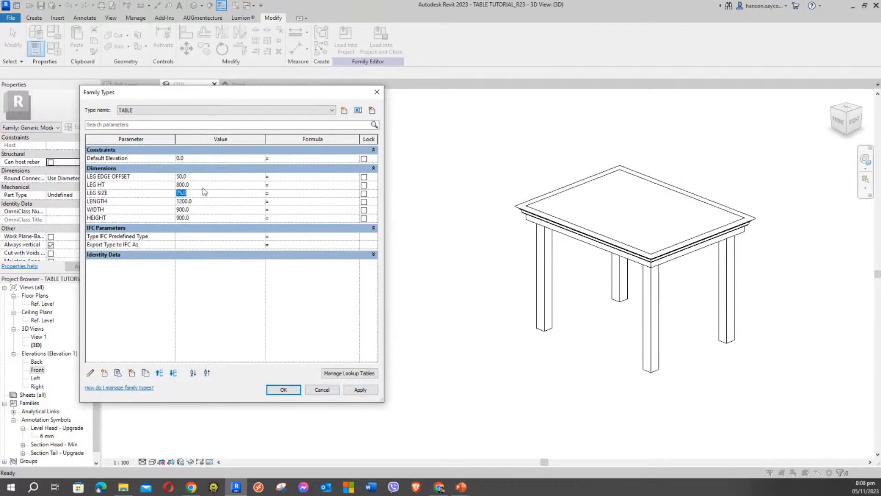
click(204, 184)
text(700)
click(360, 390)
click(283, 389)
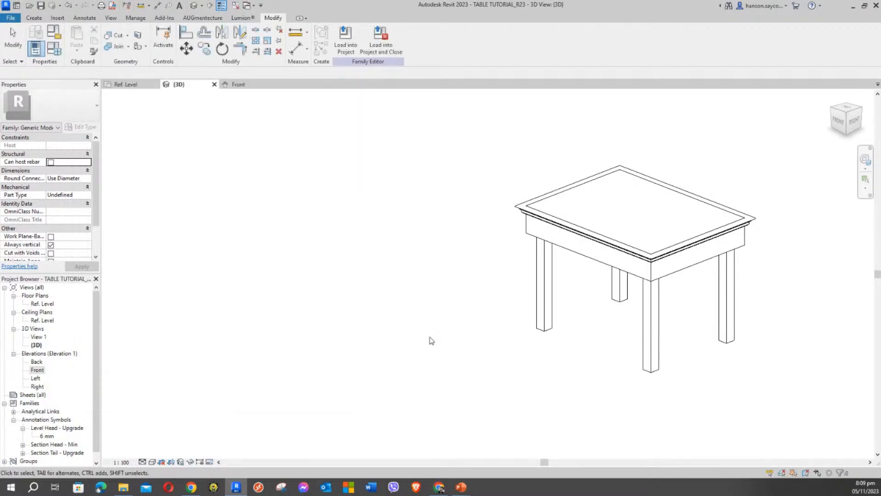
Examine the resized table's legs, apron and molding from several sides in the 3D view
shift+middle_drag(452, 318, 403, 263)
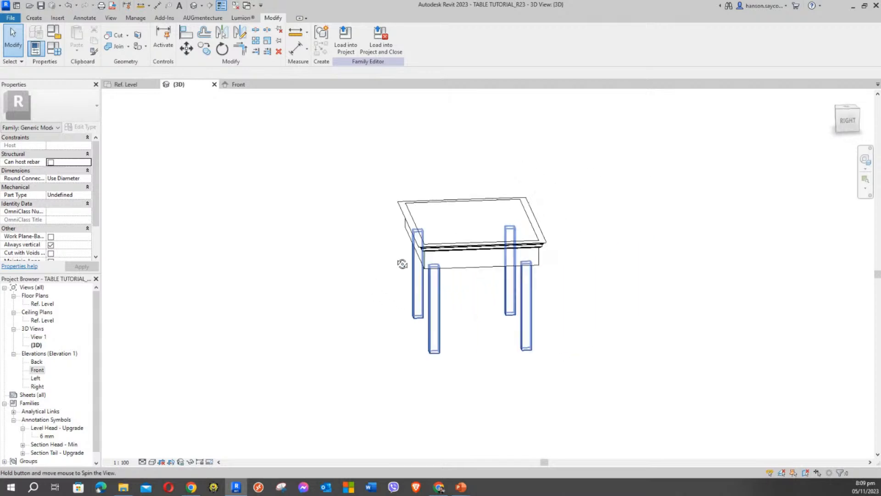
shift+middle_drag(477, 341, 578, 340)
shift+middle_drag(654, 367, 567, 347)
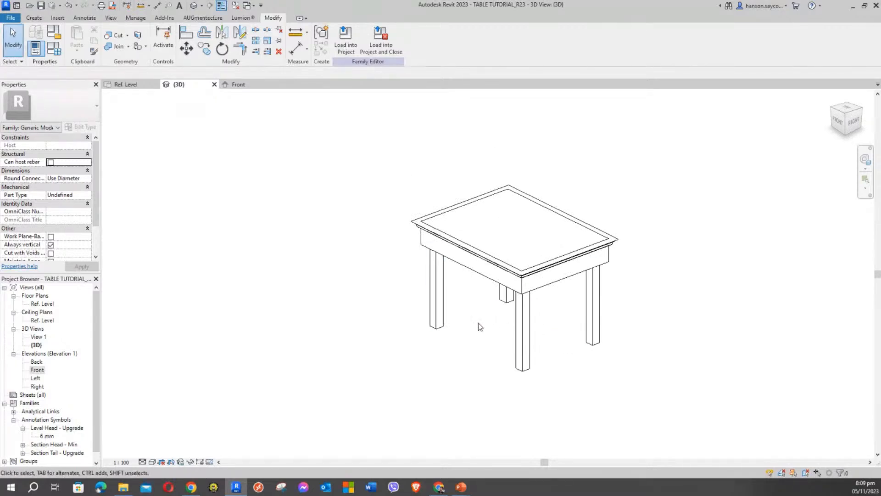
shift+middle_drag(478, 323, 418, 334)
scroll(499, 311, up, 3)
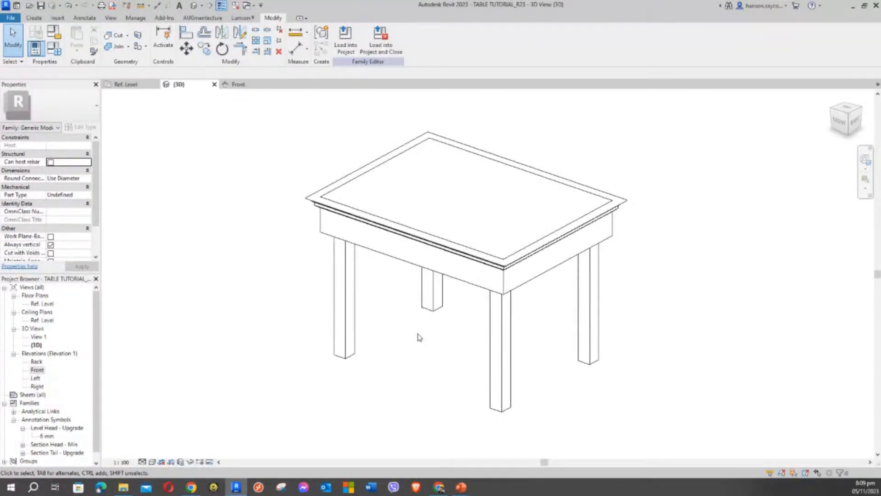
middle_drag(456, 325, 487, 293)
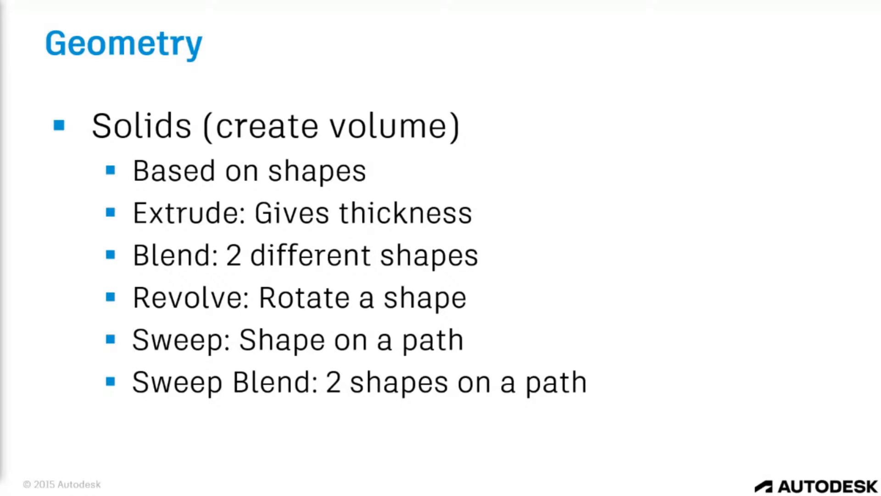
key(Right)
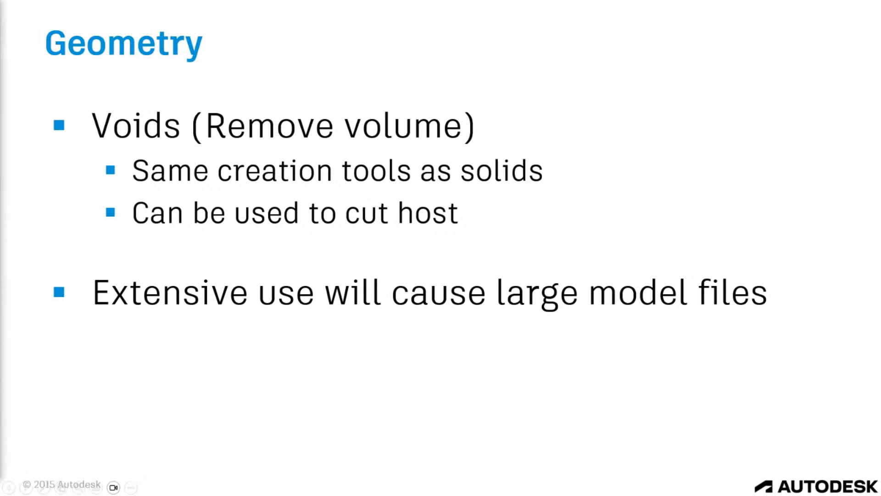
key(alt+Tab)
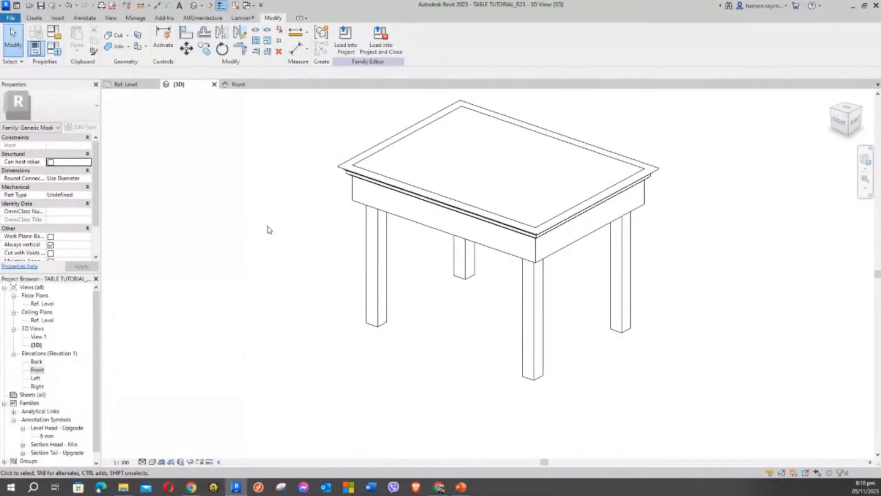
scroll(317, 201, up, 3)
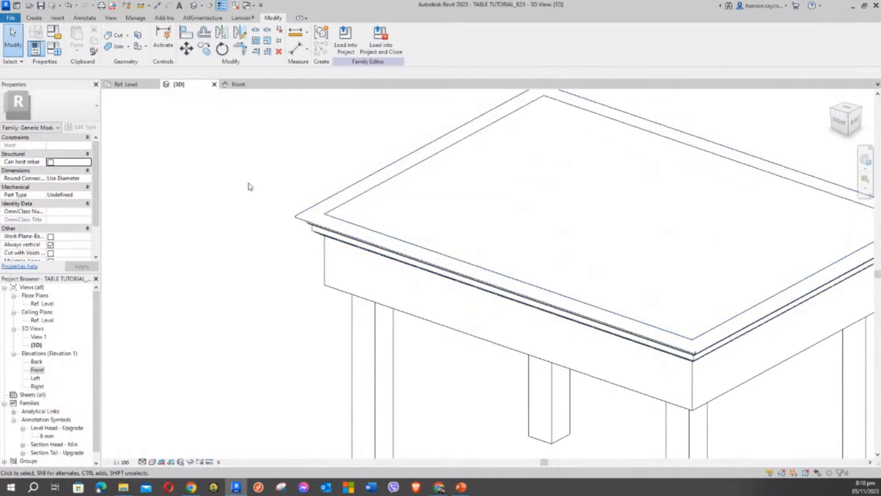
middle_drag(248, 190, 268, 203)
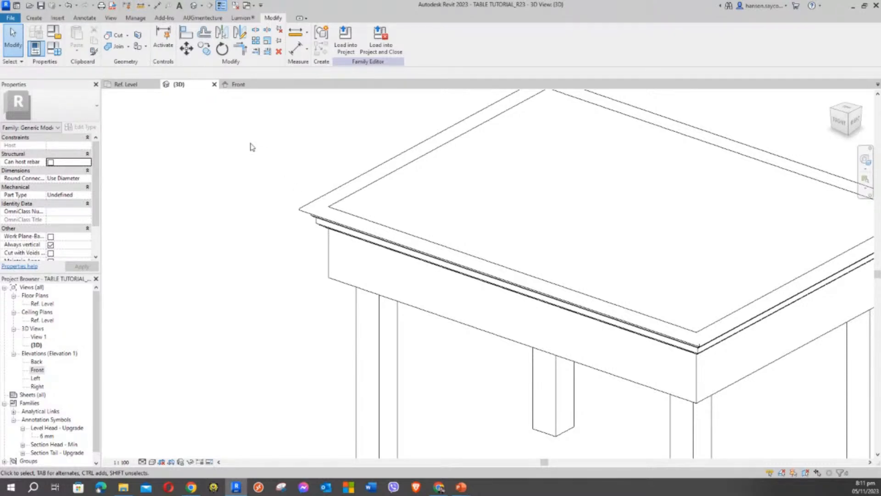
Open the Ref. Level floor plan and review the table's outline, reference planes, and leg size and offset dimensions
click(136, 89)
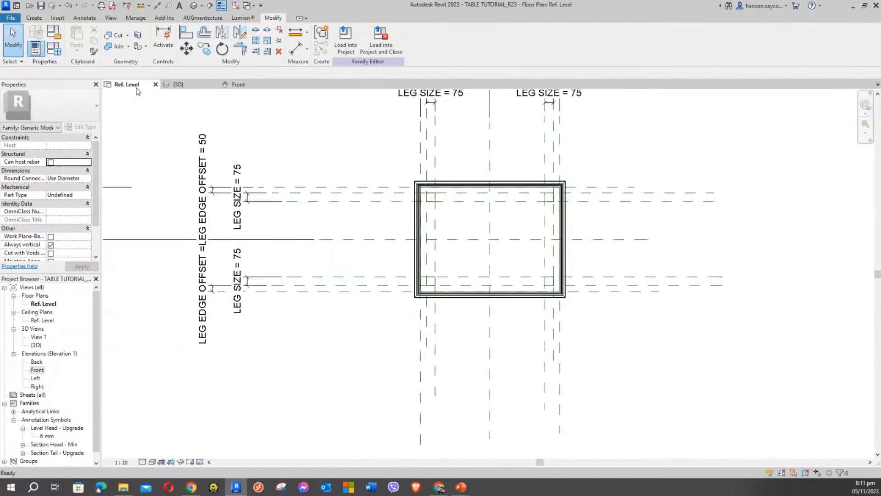
middle_drag(179, 154, 277, 165)
scroll(466, 213, up, 2)
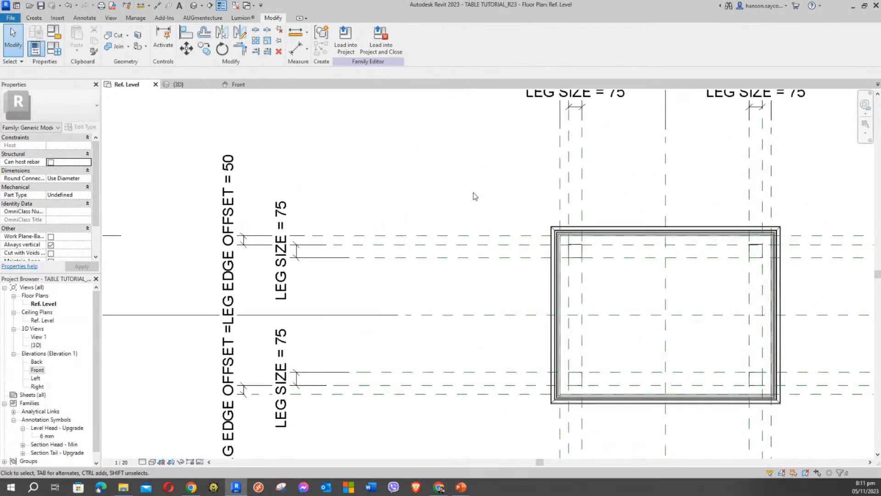
middle_drag(495, 216, 441, 160)
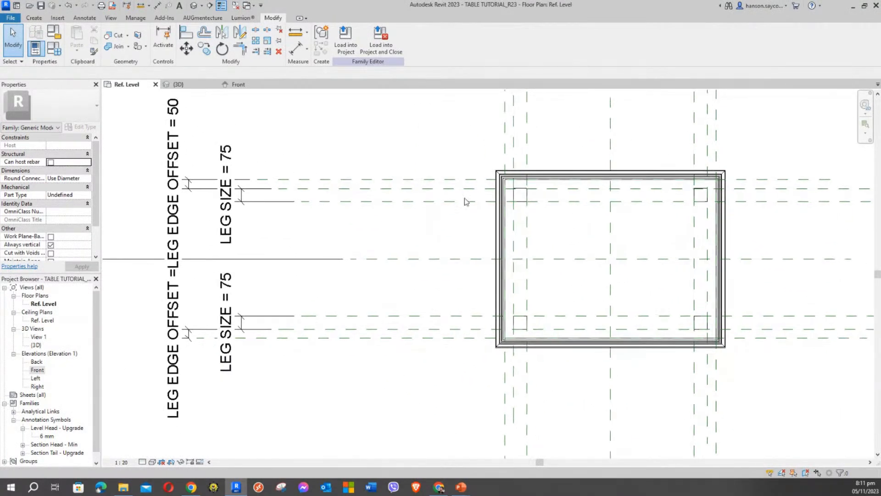
middle_drag(325, 134, 409, 189)
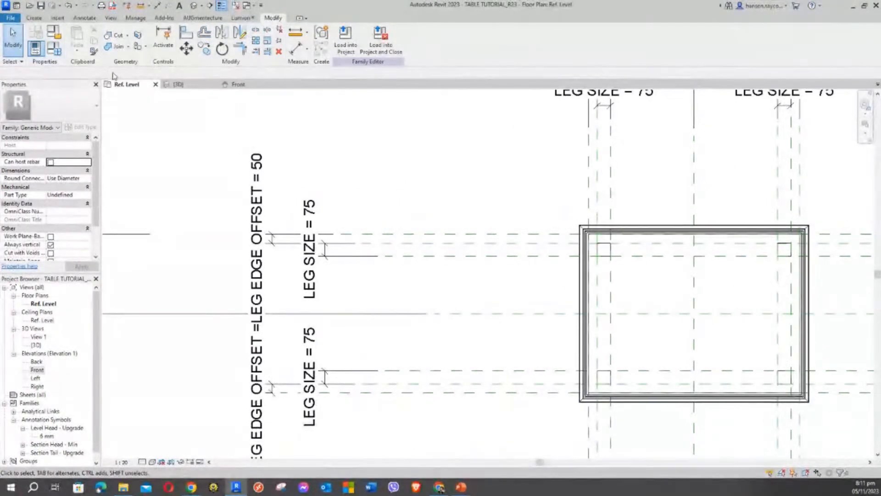
Open the Sample Architecture Project from the recent files on the Home screen
click(17, 5)
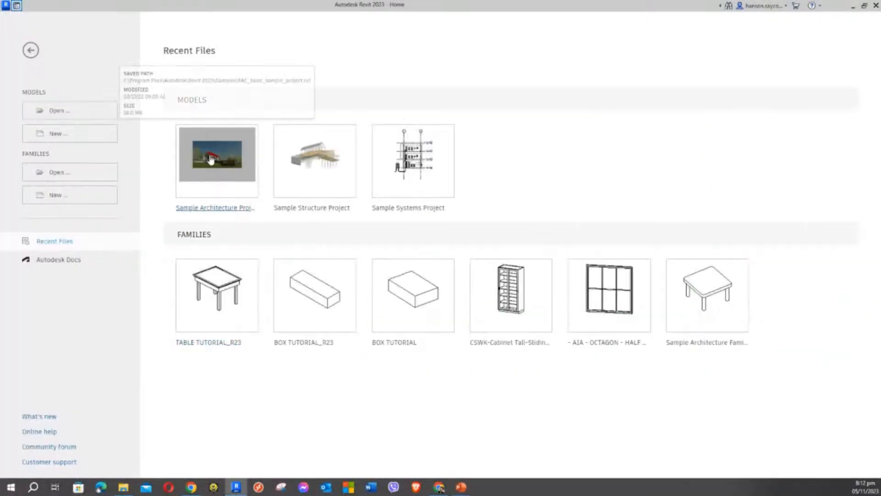
click(220, 165)
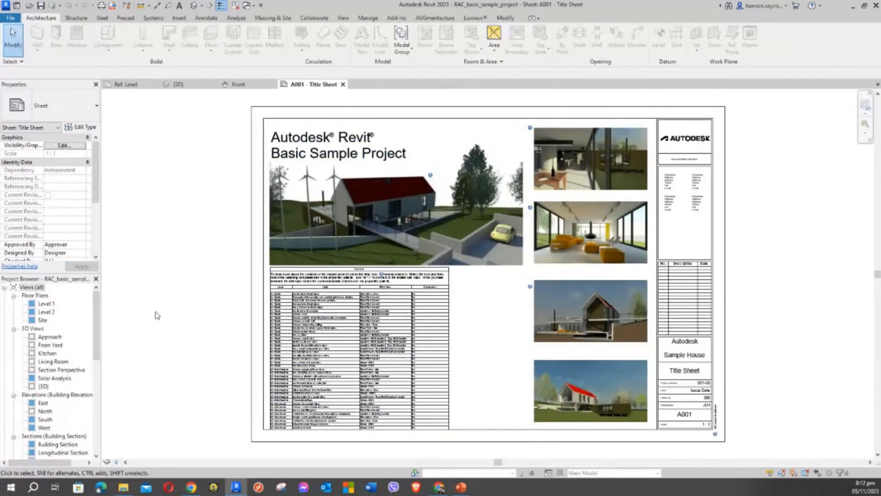
Open the sample project's Level 1 floor plan and bring the kitchen, dining and living areas into view
scroll(69, 387, down, 1)
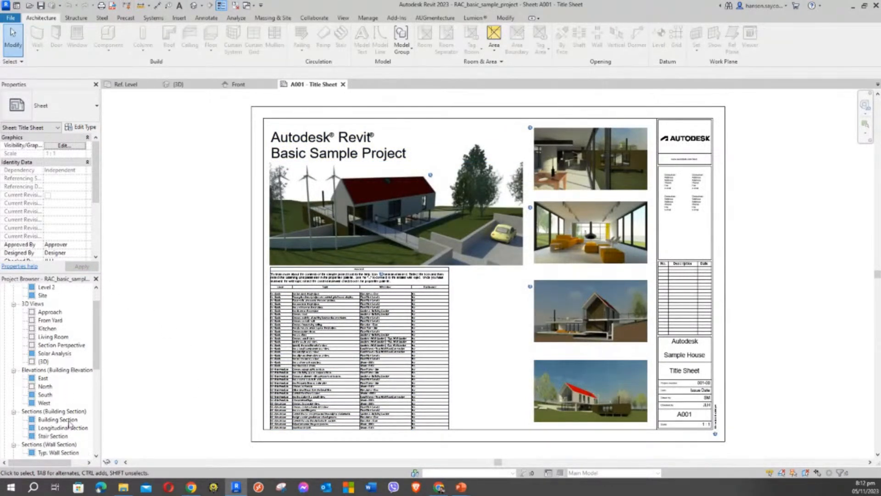
scroll(70, 425, down, 3)
scroll(70, 425, down, 4)
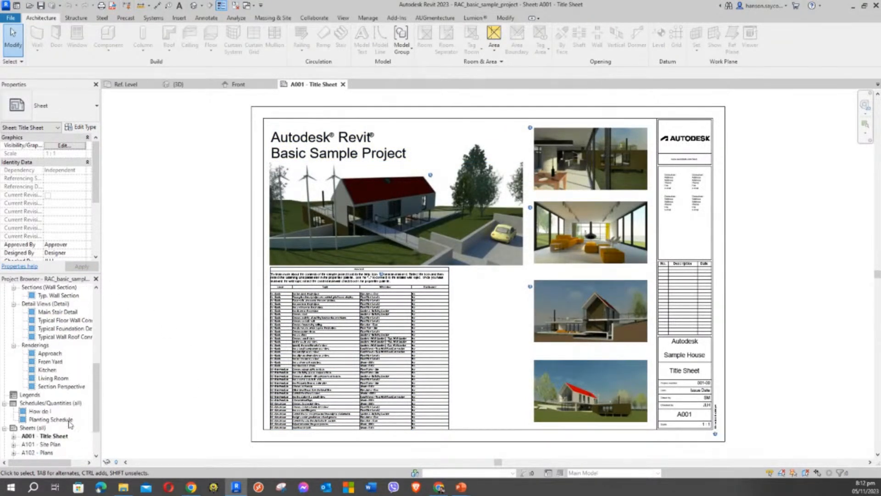
scroll(60, 403, up, 6)
scroll(60, 397, up, 3)
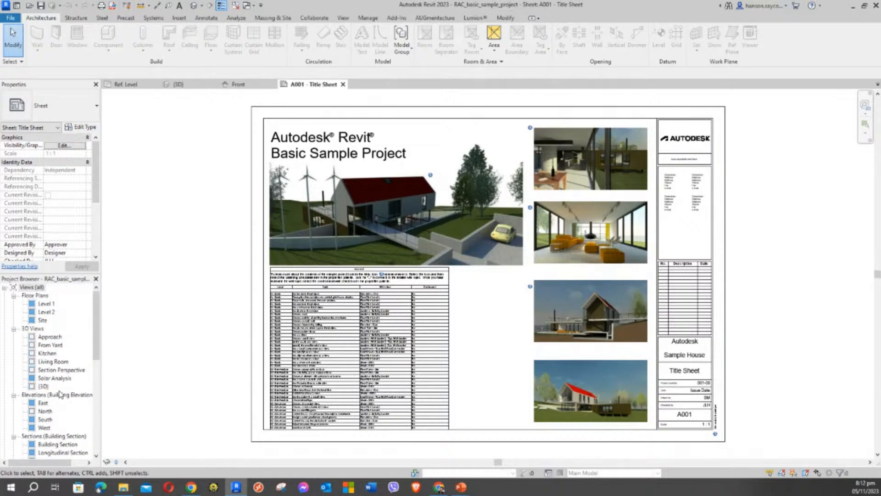
click(47, 304)
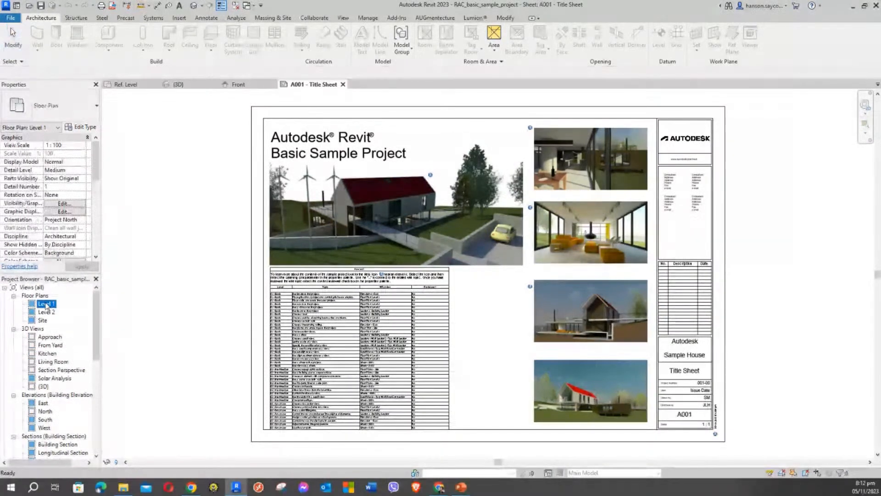
double_click(48, 304)
scroll(440, 349, up, 3)
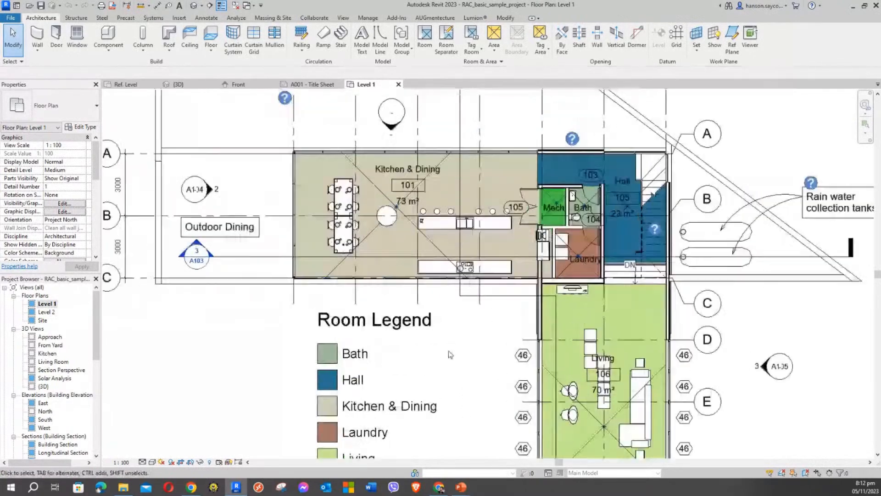
middle_drag(454, 358, 440, 332)
scroll(432, 328, down, 3)
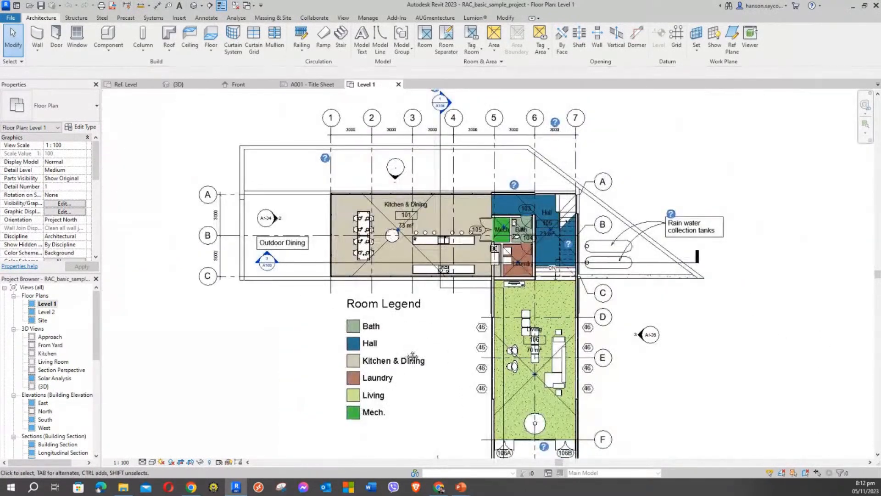
Browse the sample project's views and sheets, and open the A101 - Site Plan sheet
scroll(430, 302, up, 1)
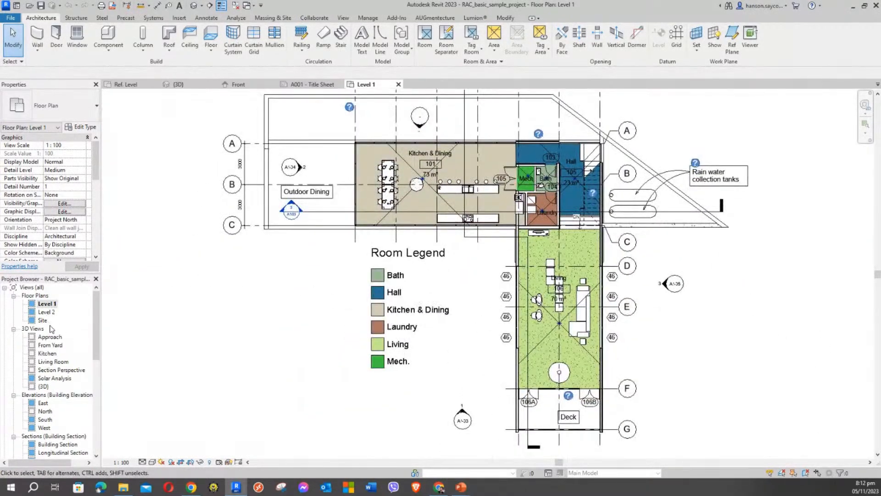
scroll(61, 395, down, 5)
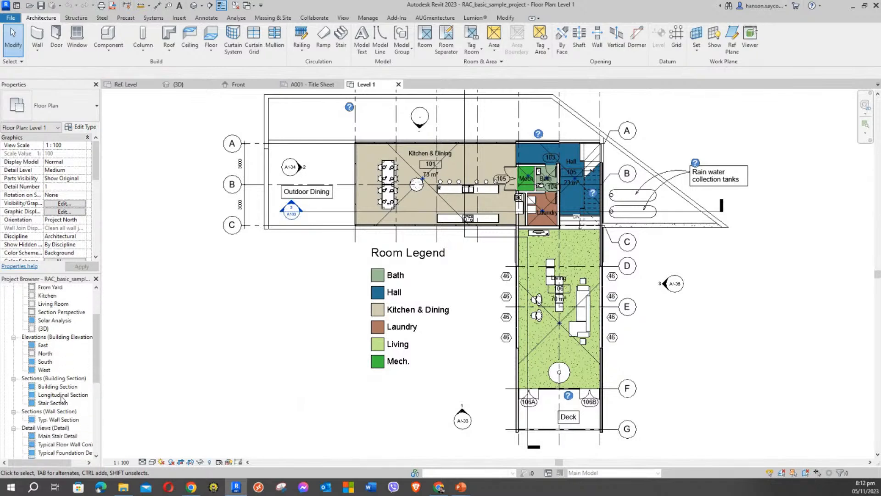
scroll(61, 398, down, 2)
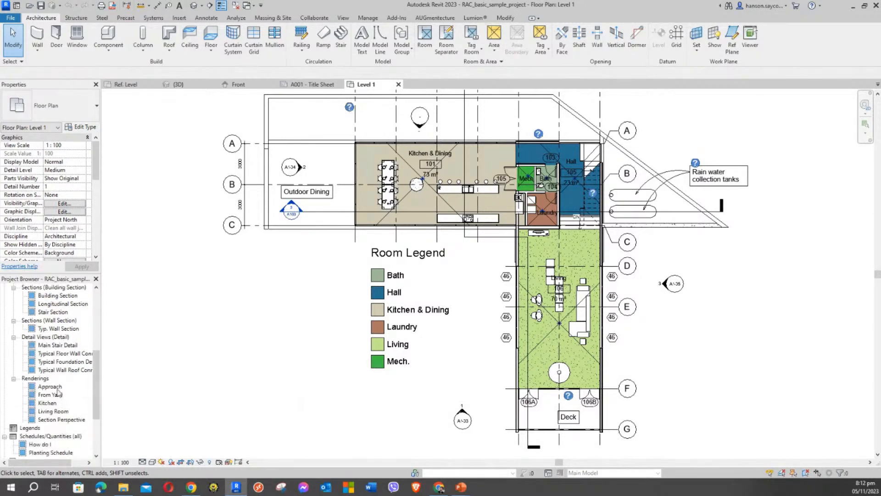
scroll(57, 391, down, 3)
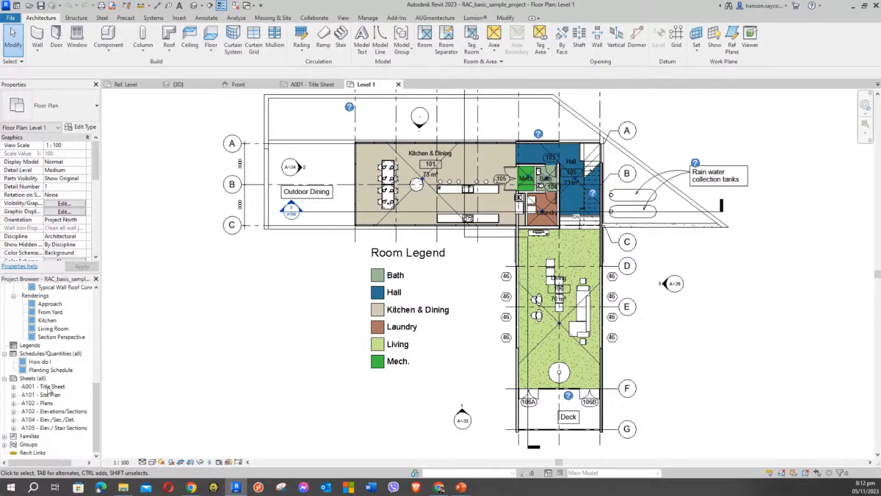
click(49, 387)
click(52, 396)
click(50, 403)
click(52, 412)
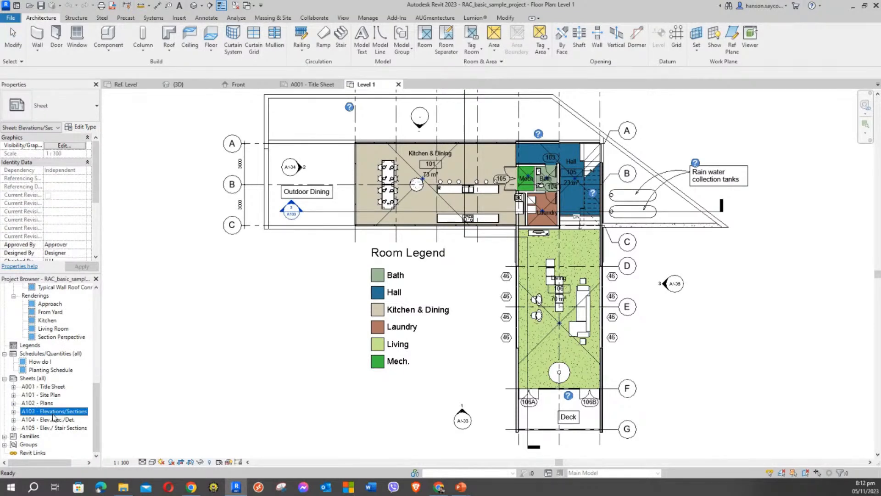
click(47, 395)
double_click(46, 395)
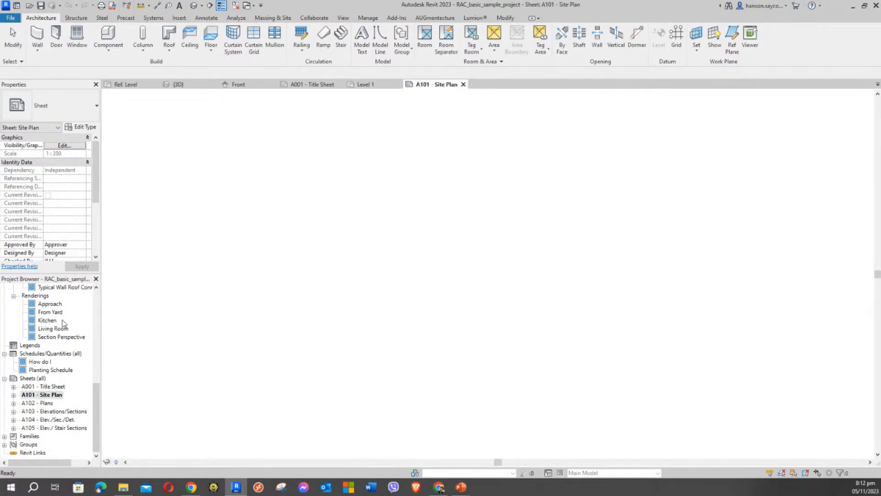
Go back through the project's view list and reopen the Level 1 floor plan
click(50, 303)
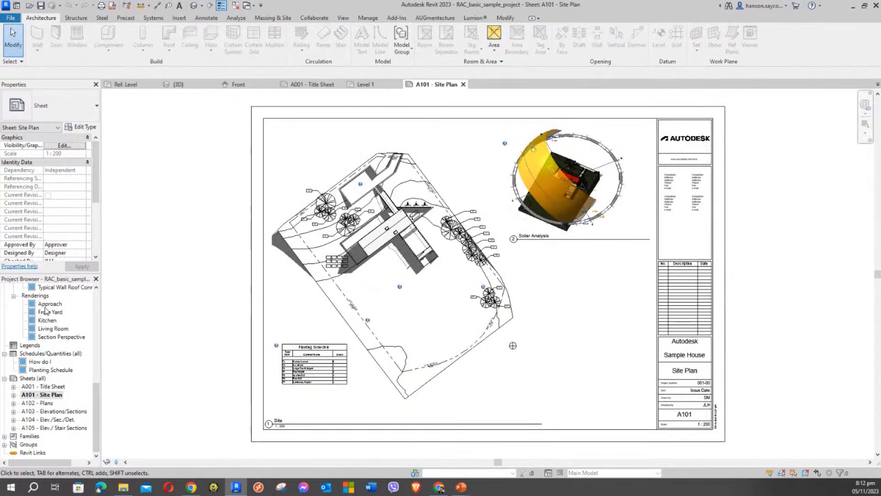
scroll(53, 317, up, 5)
scroll(55, 321, up, 4)
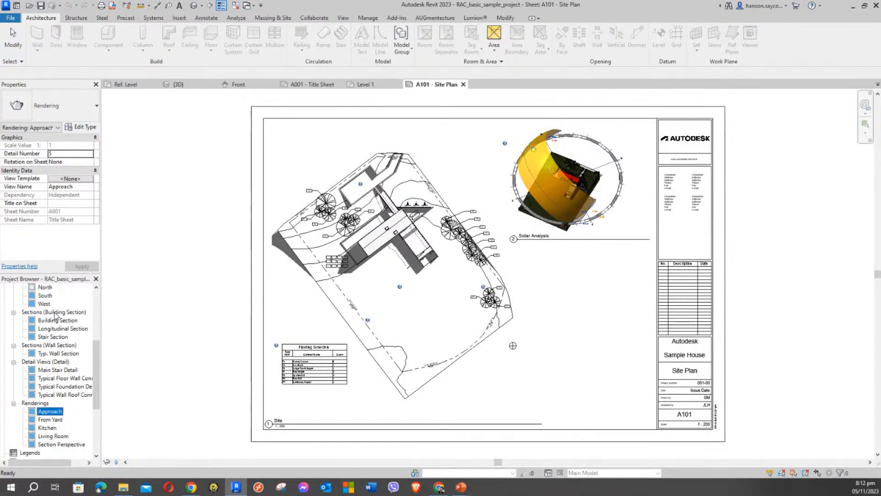
scroll(55, 305, up, 3)
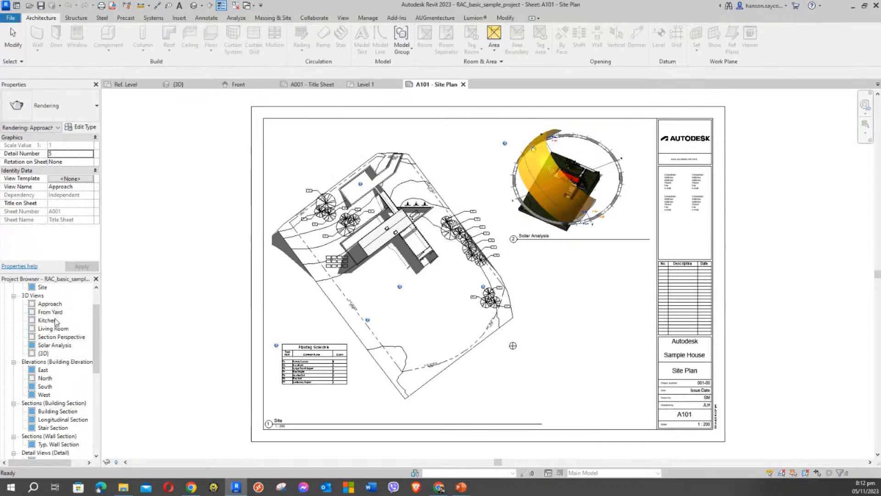
scroll(57, 336, up, 1)
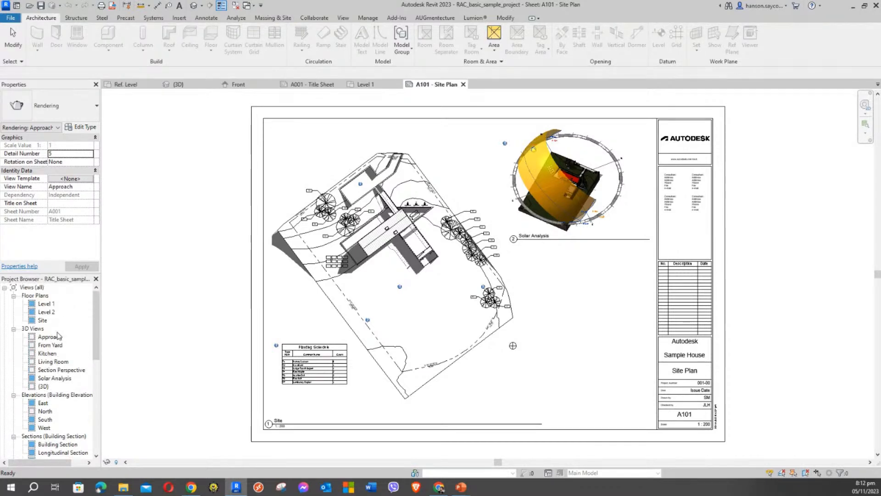
click(44, 305)
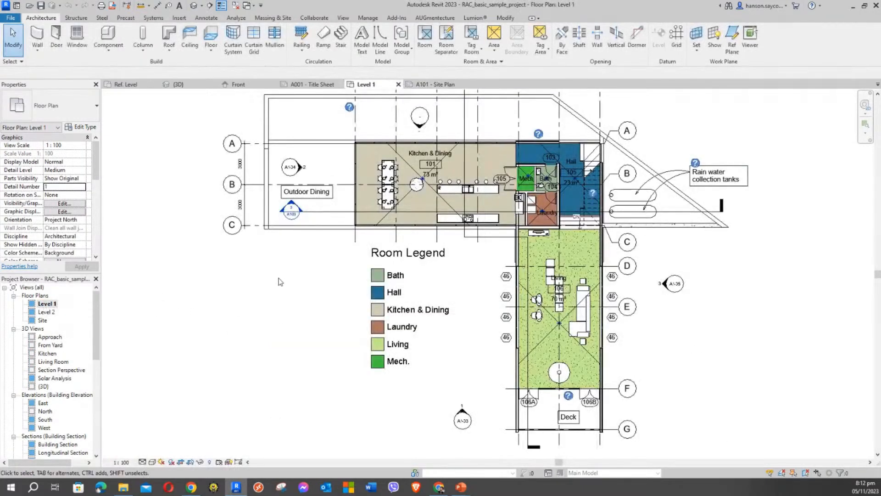
scroll(277, 290, up, 2)
right_click(210, 318)
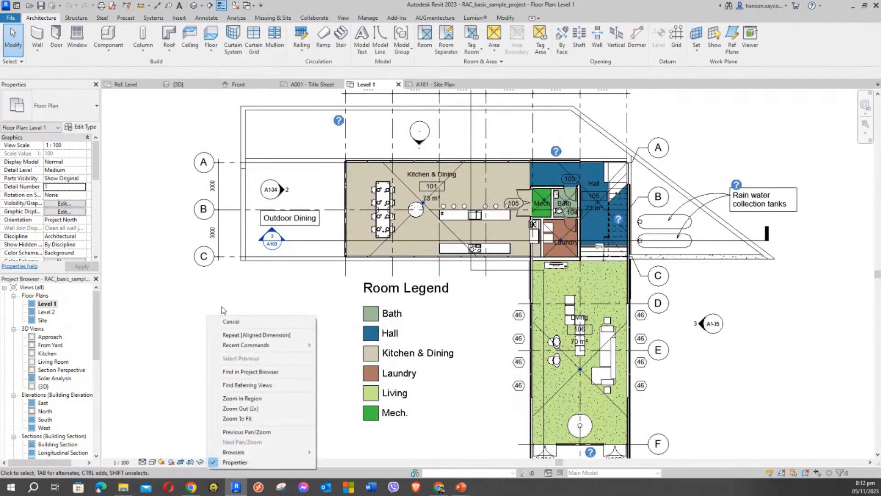
click(346, 18)
click(346, 17)
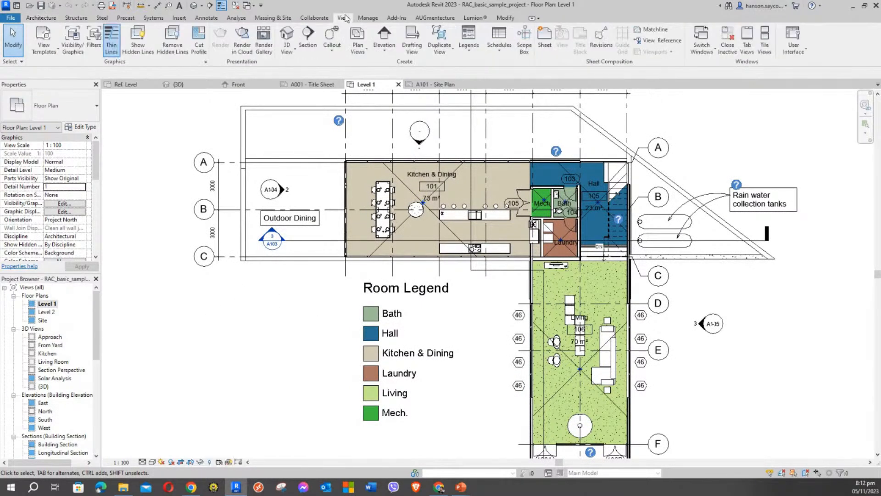
click(378, 53)
click(307, 45)
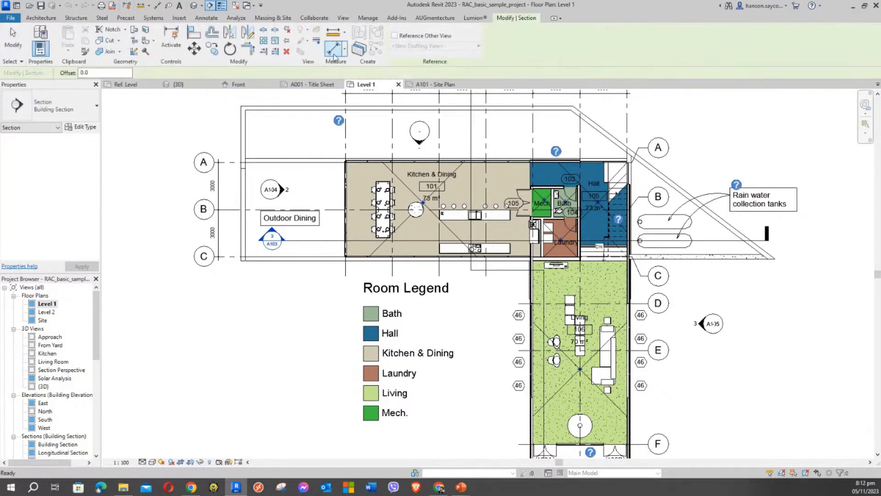
Create reflected ceiling plans for the Ceiling, Level 1 and Level 1 Living Rm. levels
click(347, 18)
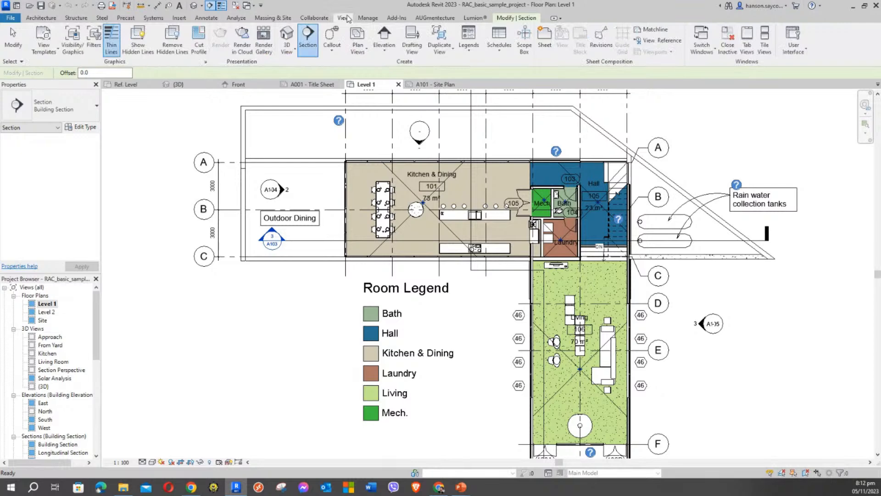
click(360, 52)
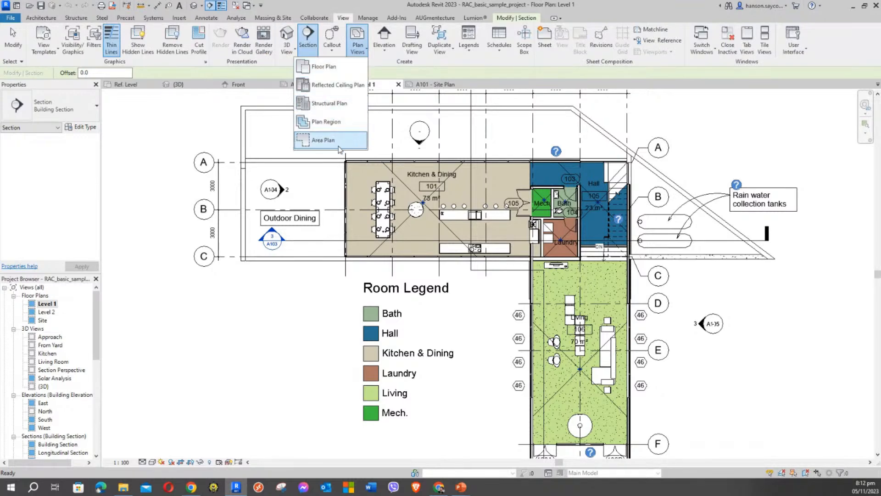
click(332, 88)
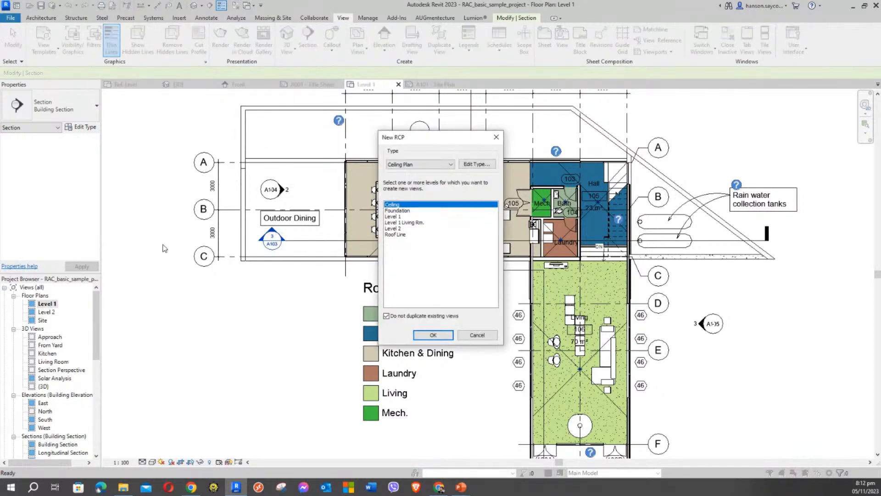
ctrl+click(396, 216)
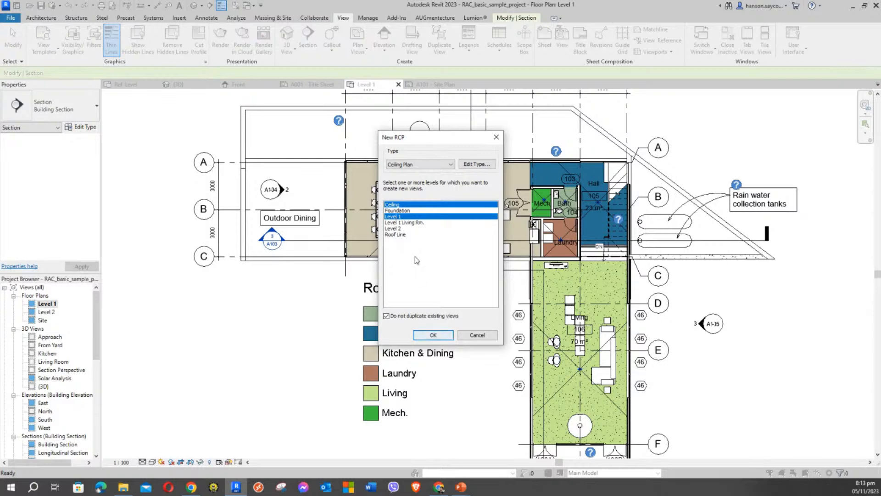
ctrl+click(412, 222)
click(433, 334)
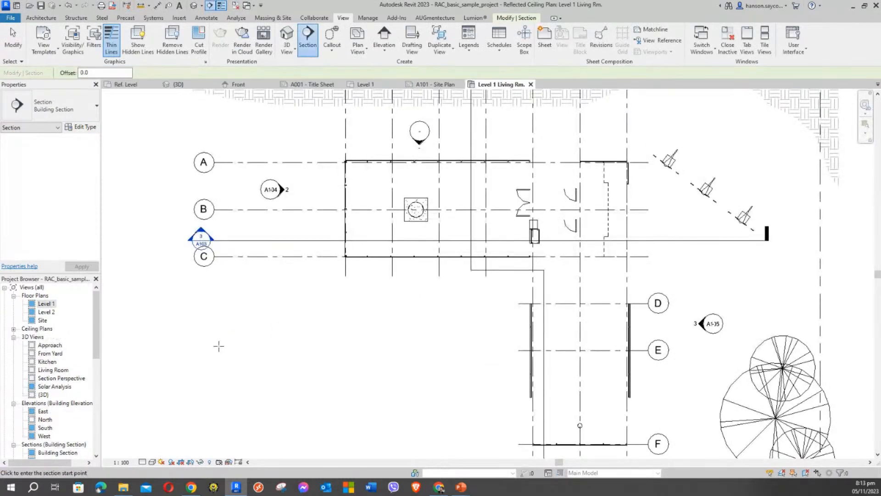
Open the Ceiling, Level 1 and Level 1 Living Rm. ceiling plans one after another for comparison
click(14, 328)
double_click(46, 337)
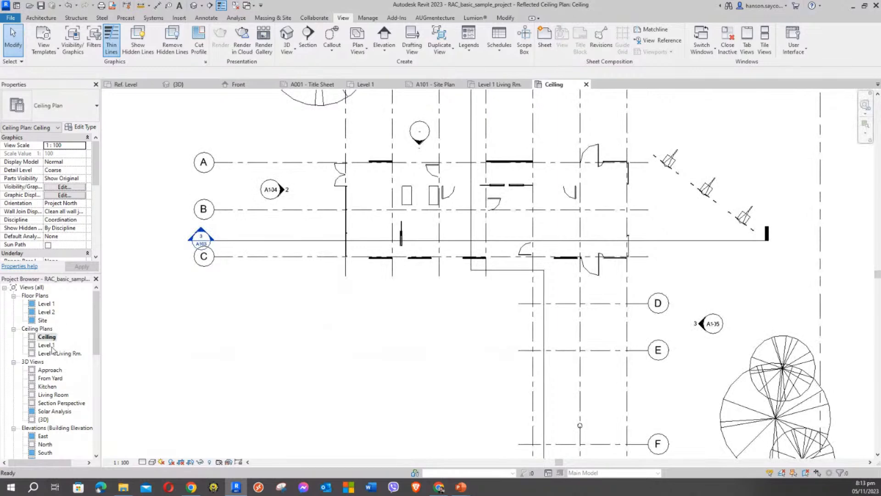
double_click(46, 345)
click(64, 354)
double_click(65, 353)
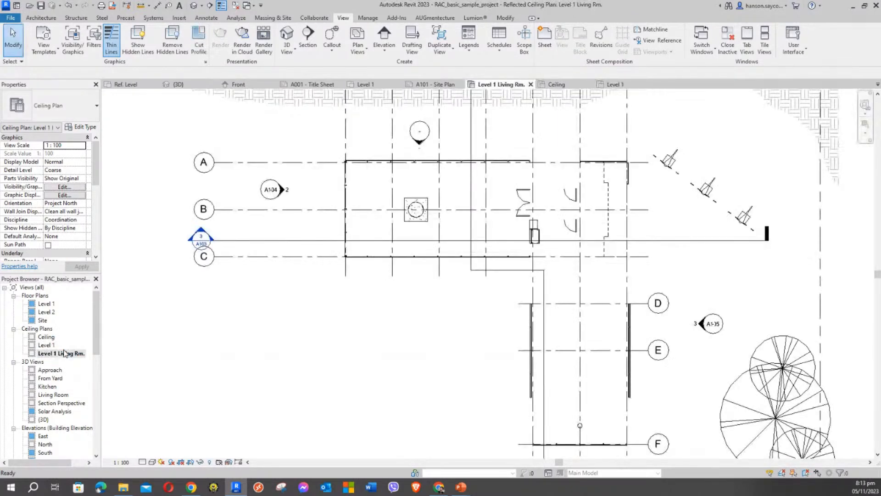
click(47, 337)
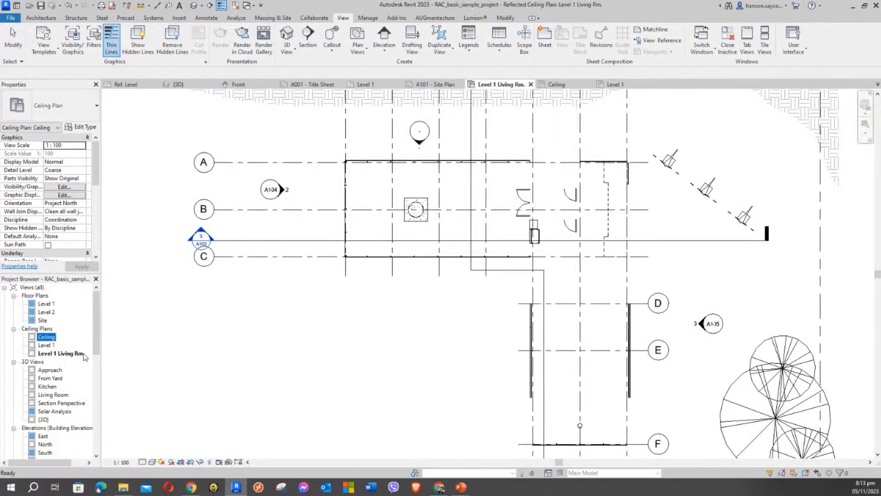
Inspect the round concrete column with drop cap in the Level 1 Living Rm. ceiling plan and clear the selection
middle_drag(376, 283, 380, 349)
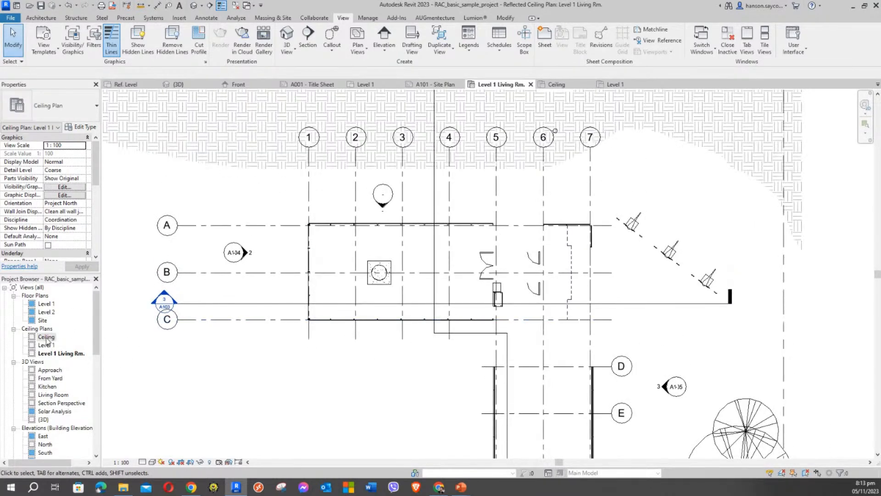
scroll(345, 255, up, 3)
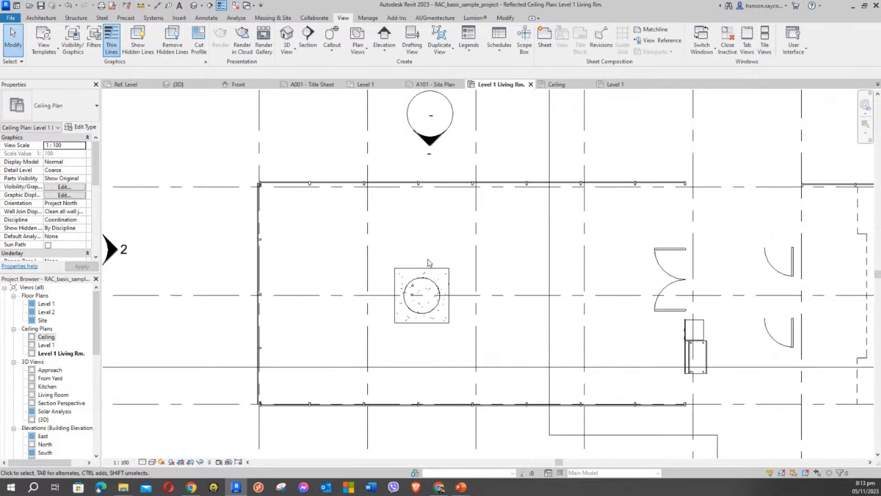
click(427, 274)
middle_drag(417, 235, 398, 178)
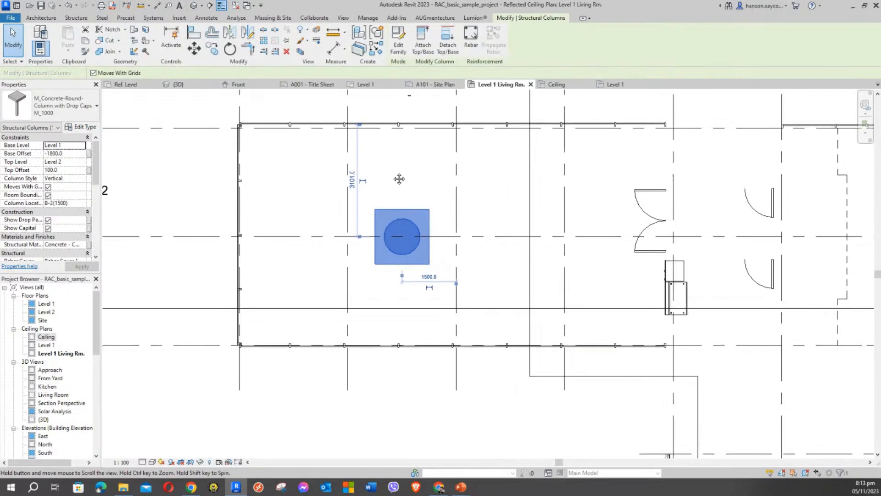
key(Escape)
scroll(438, 193, down, 2)
scroll(530, 240, down, 3)
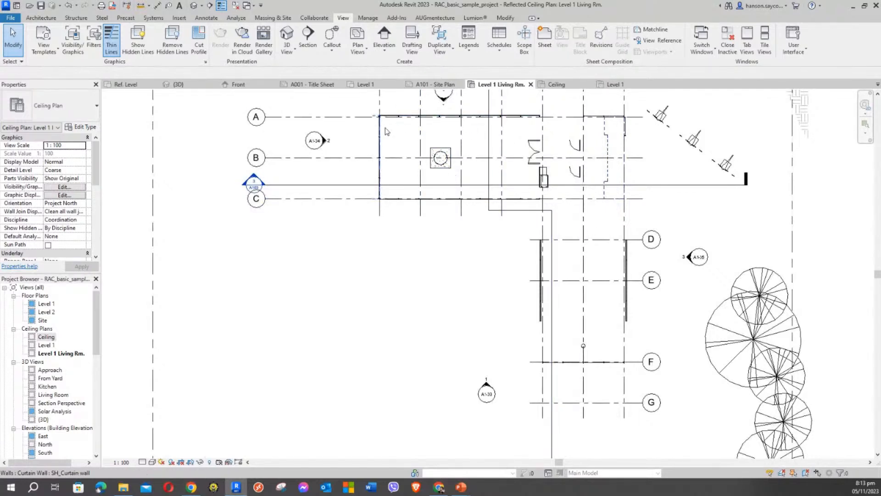
View the Approach, From Yard and Kitchen 3D views, and inspect a pendant light fixture in the kitchen
double_click(51, 371)
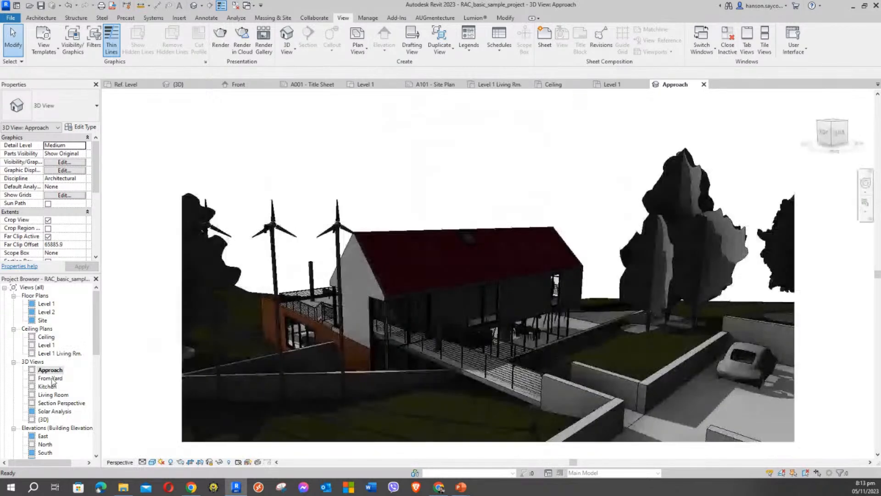
double_click(51, 378)
click(53, 388)
double_click(48, 387)
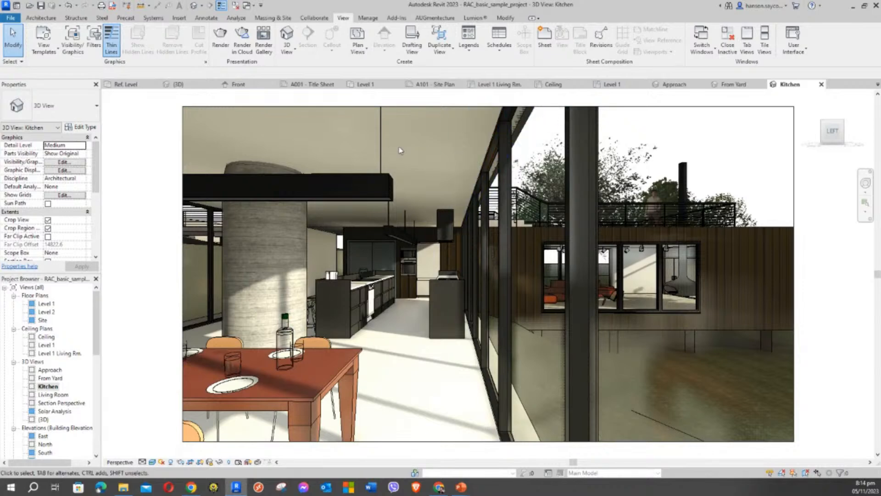
click(388, 222)
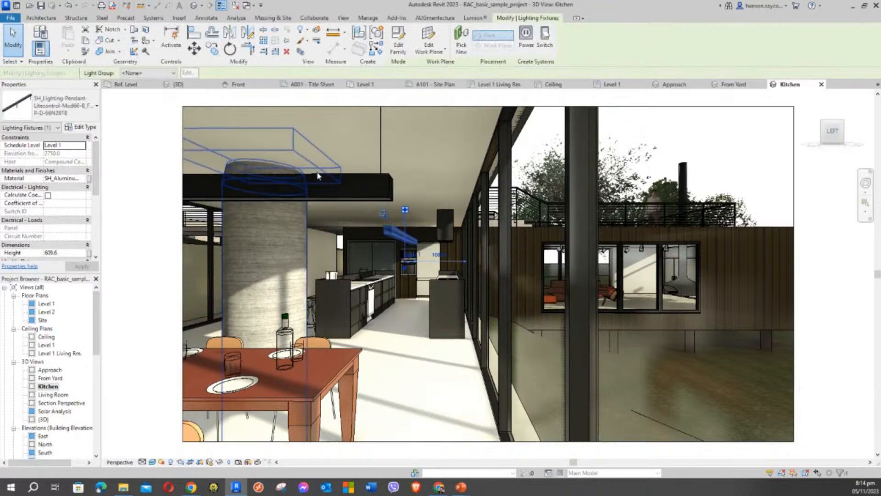
key(Escape)
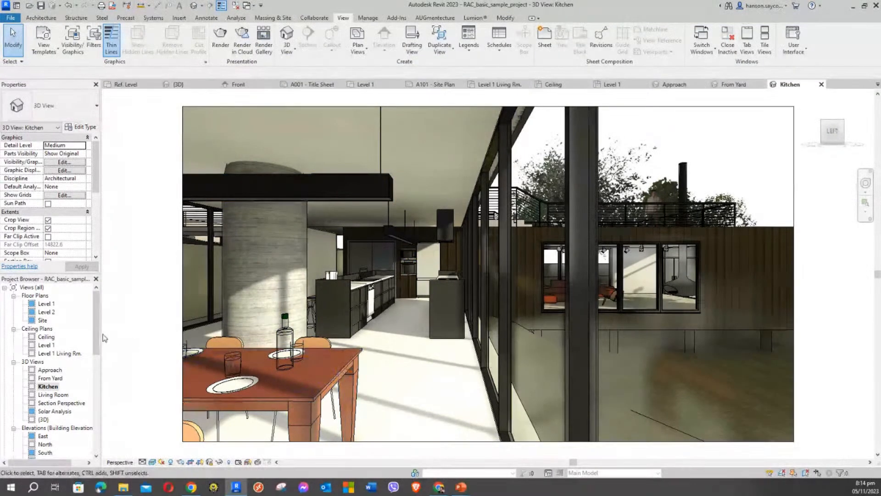
Review the East and North elevations and return to the Level 1 floor plan's kitchen and living areas
click(55, 395)
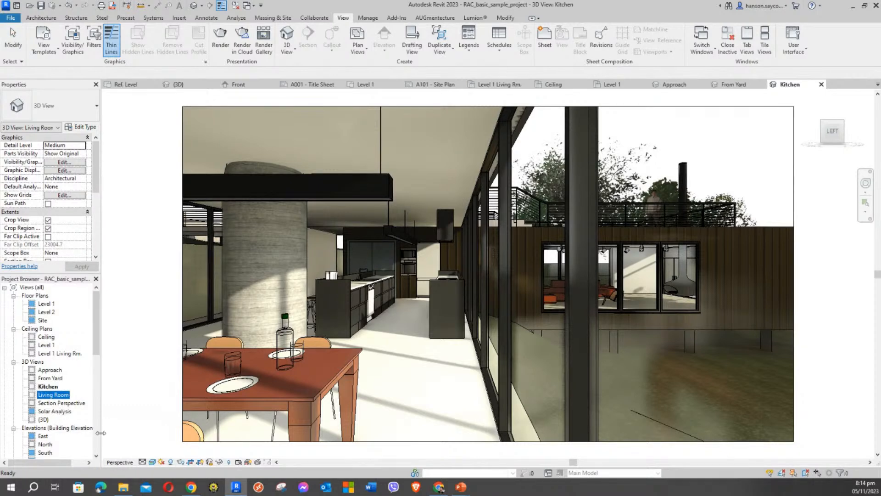
double_click(43, 436)
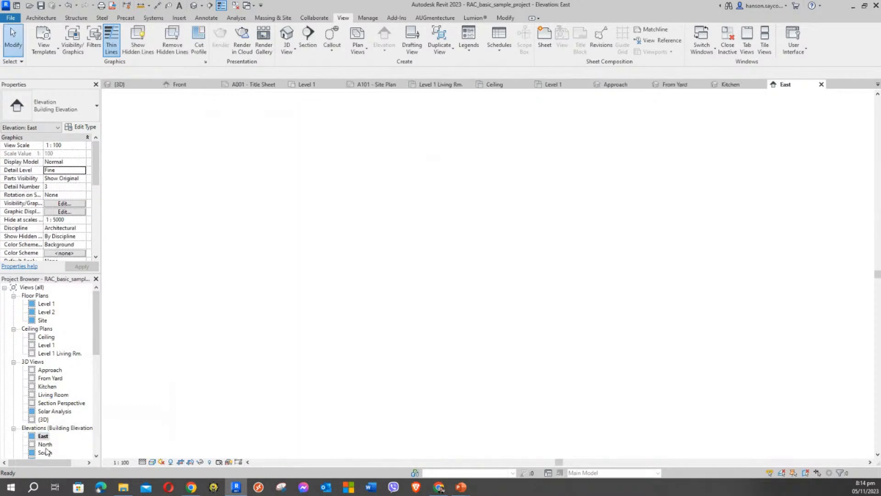
double_click(45, 444)
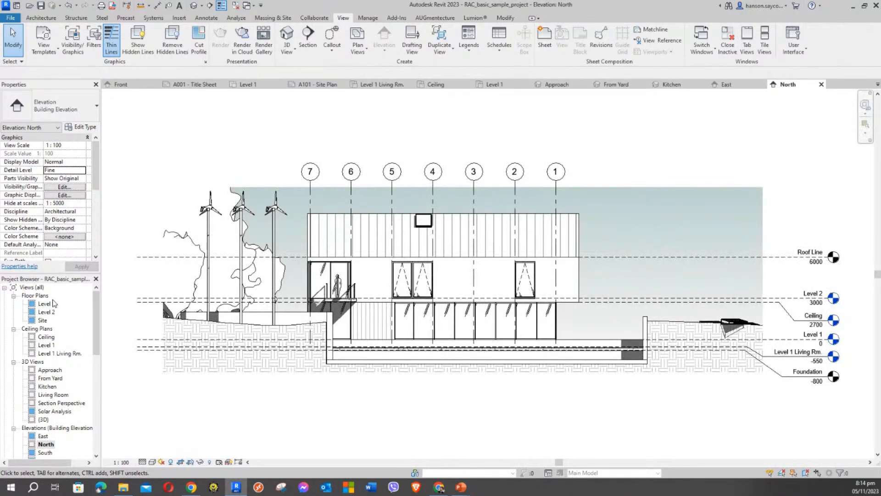
double_click(45, 304)
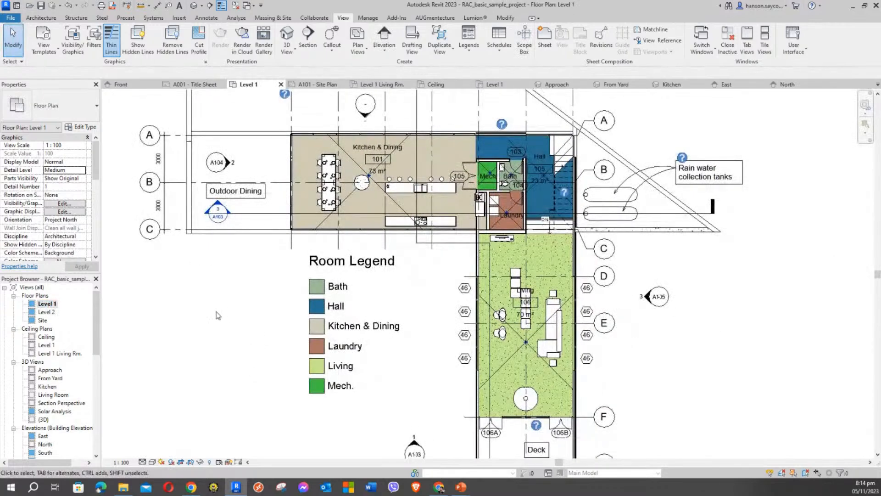
scroll(183, 348, up, 3)
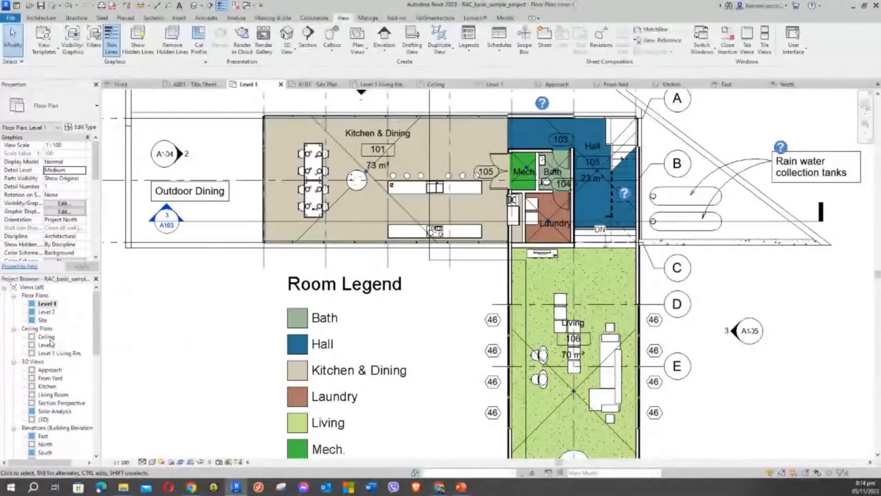
In the Level 1 Living Rm. ceiling plan, sketch a rectangular 3000 x 3000mm Grid compound ceiling about 5869 by 6050 mm around the round column
double_click(49, 344)
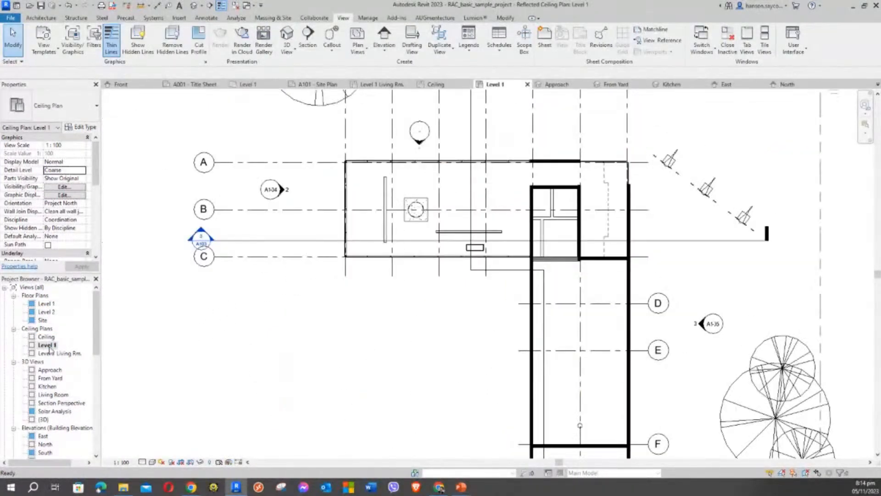
double_click(51, 354)
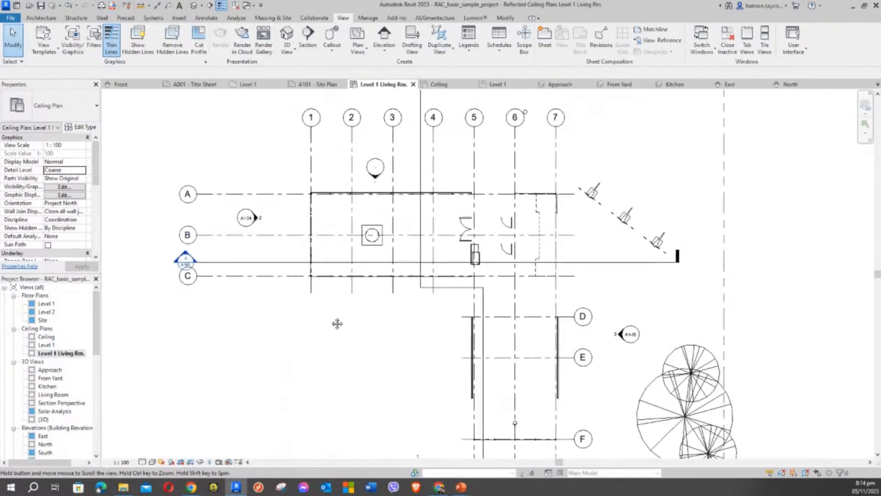
click(36, 18)
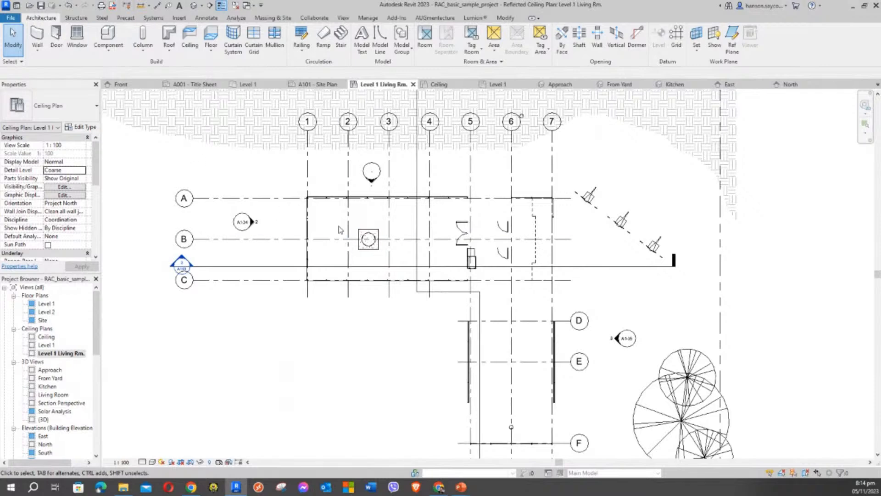
scroll(362, 208, up, 3)
middle_drag(238, 120, 306, 134)
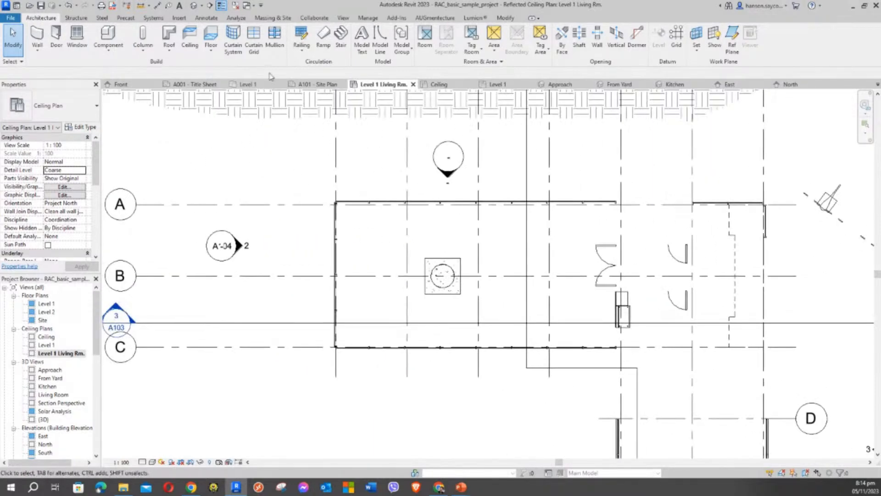
click(190, 37)
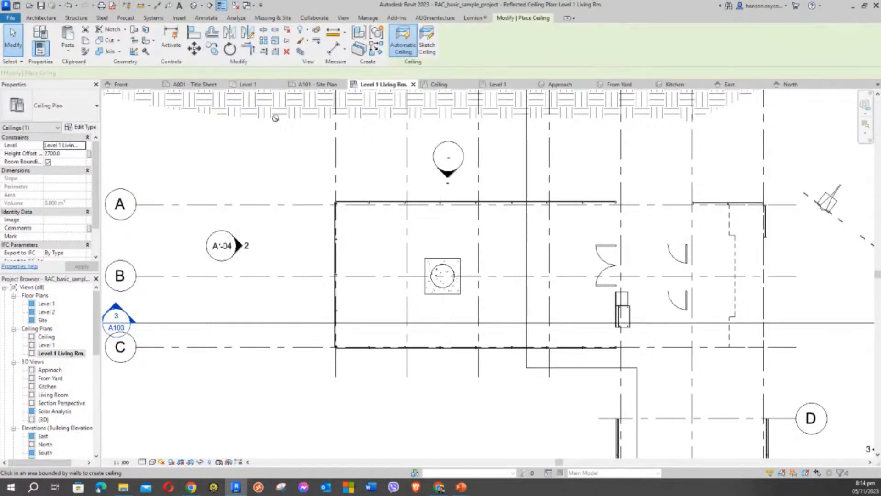
click(426, 39)
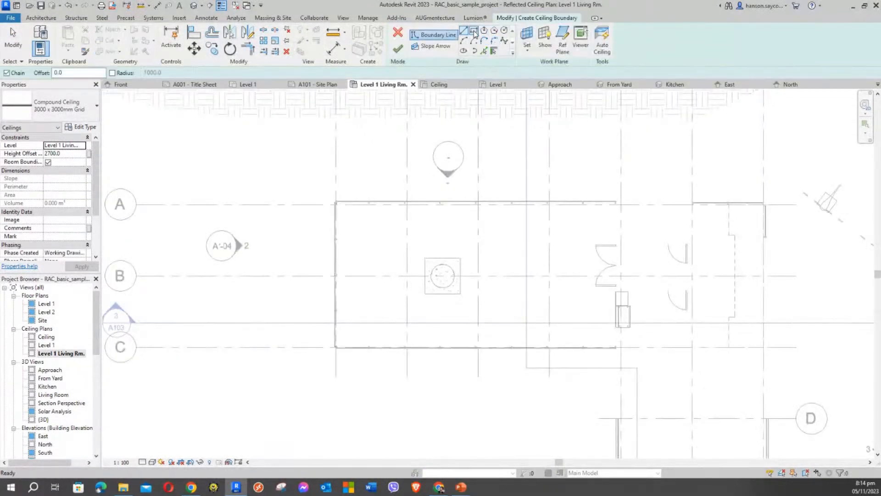
click(473, 31)
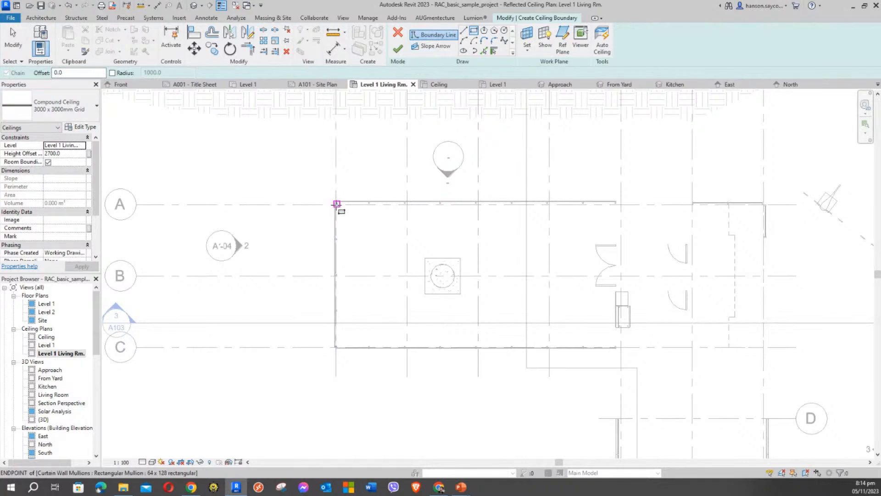
click(336, 202)
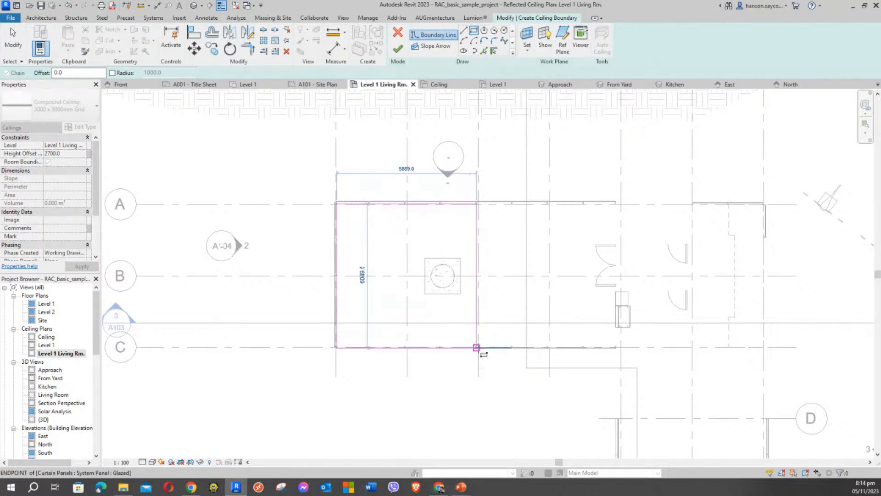
click(475, 347)
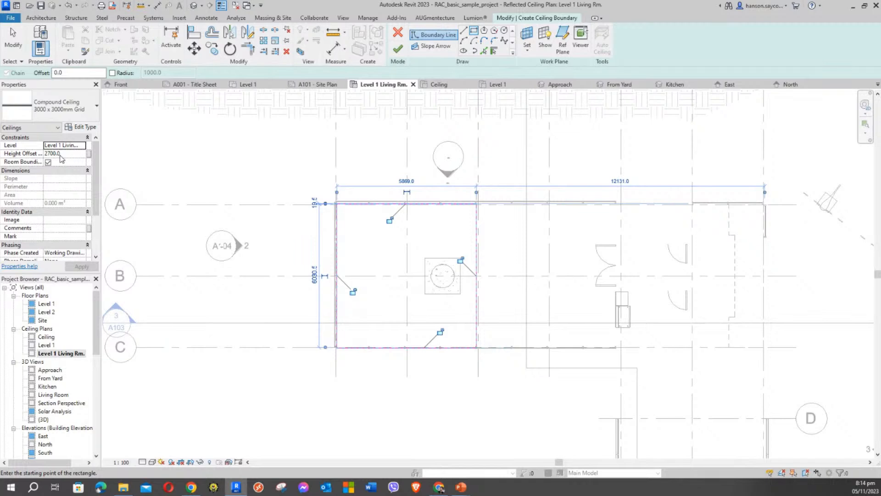
click(398, 49)
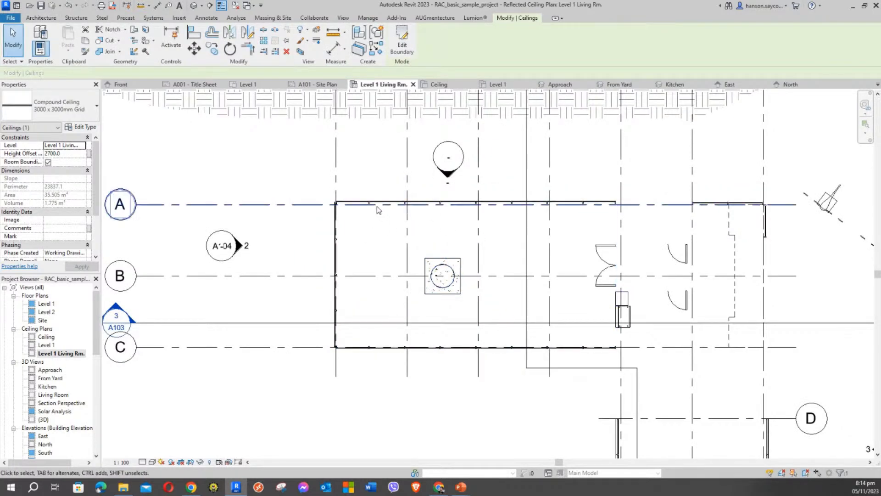
click(274, 159)
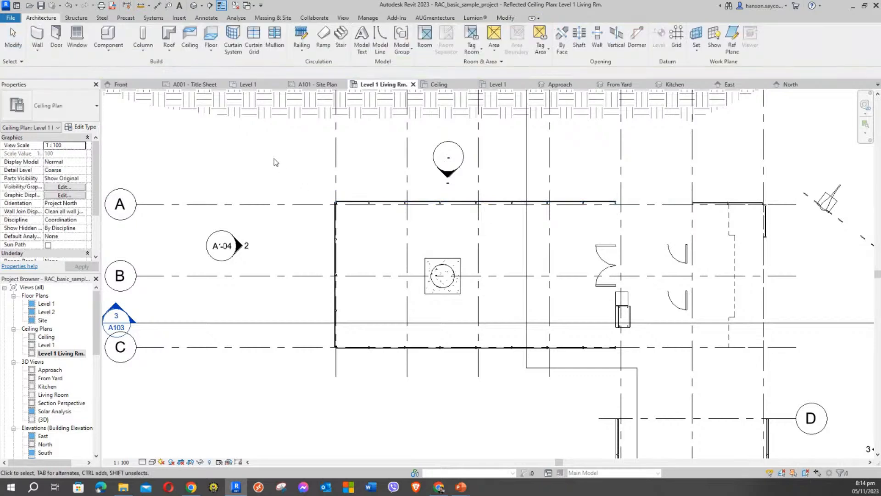
Check the visibility of the Ceilings category and the view filters in the Level 1 Living Rm. plan's graphic overrides
key(v)
key(g)
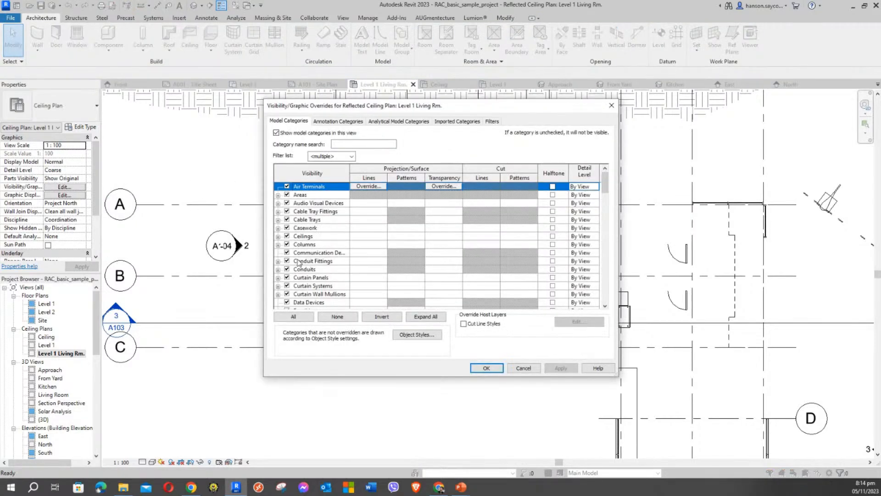
click(308, 237)
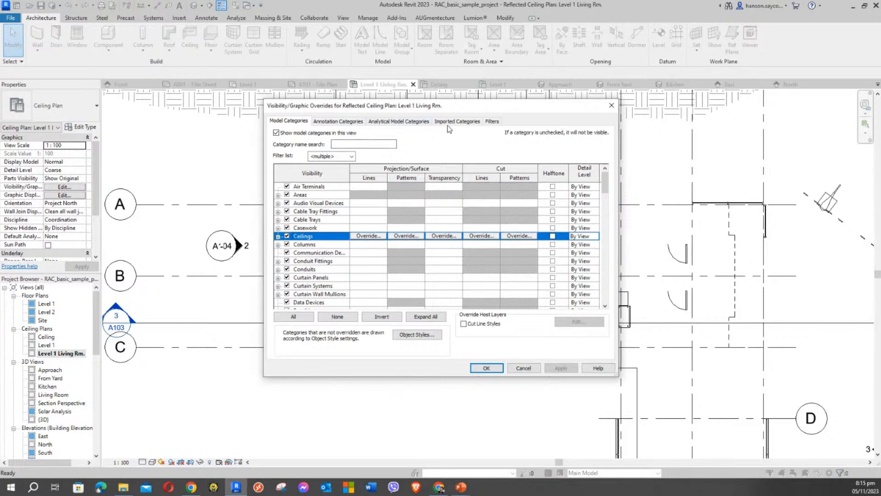
click(492, 122)
click(487, 368)
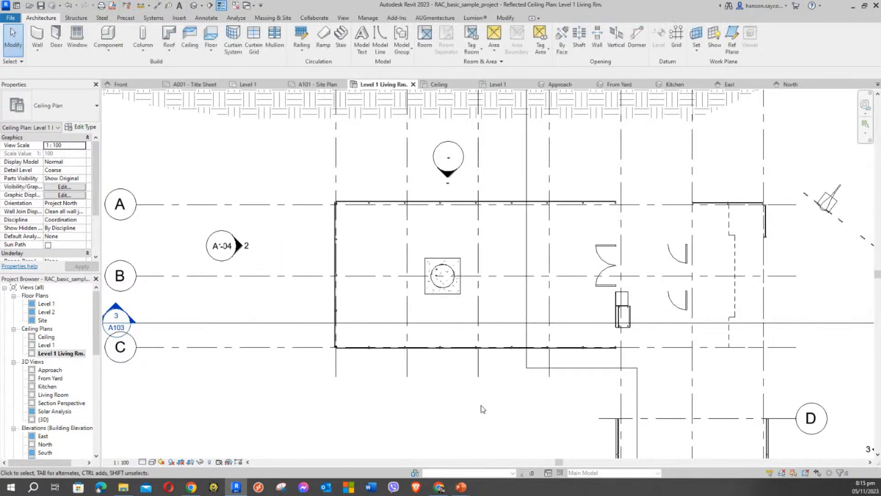
Review the Ceiling and Level 1 reflected ceiling plans, and return to the Level 1 Living Rm. ceiling plan
middle_drag(380, 259, 403, 209)
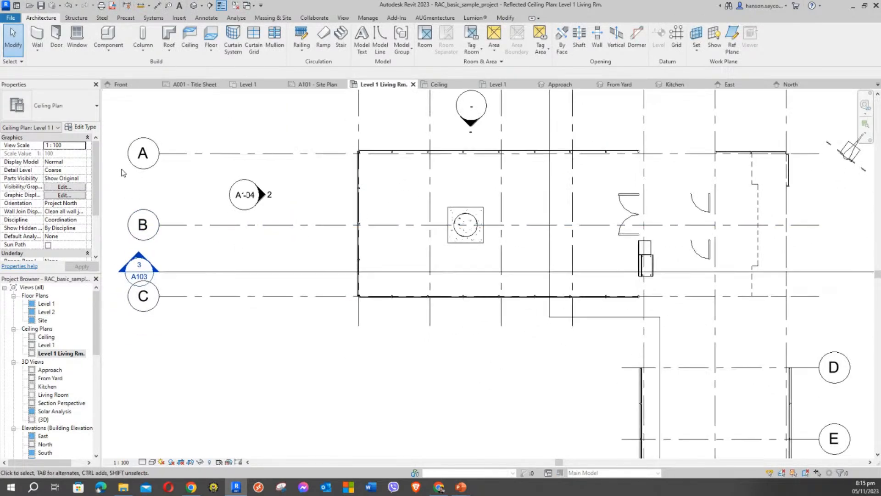
scroll(96, 193, down, 2)
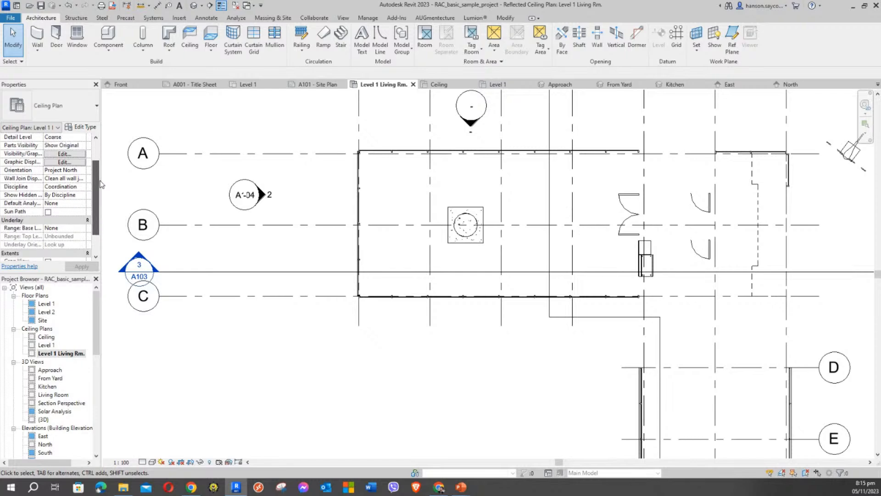
double_click(45, 337)
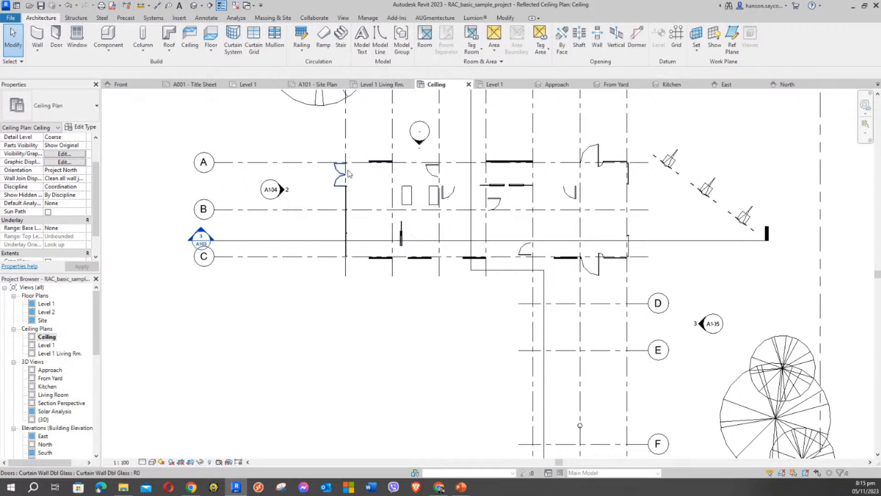
double_click(48, 345)
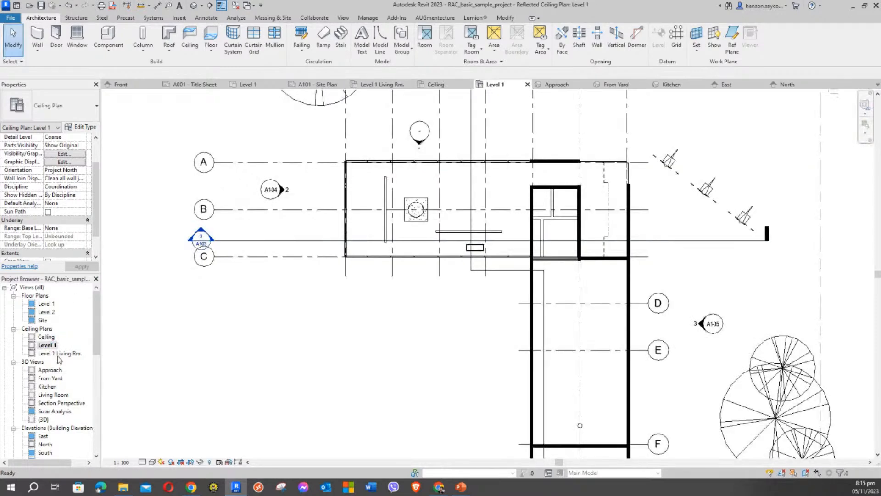
double_click(59, 353)
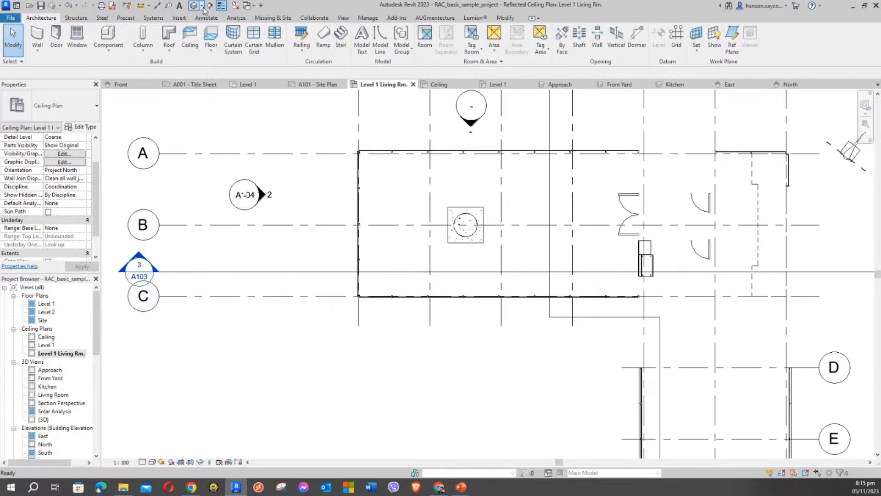
click(180, 18)
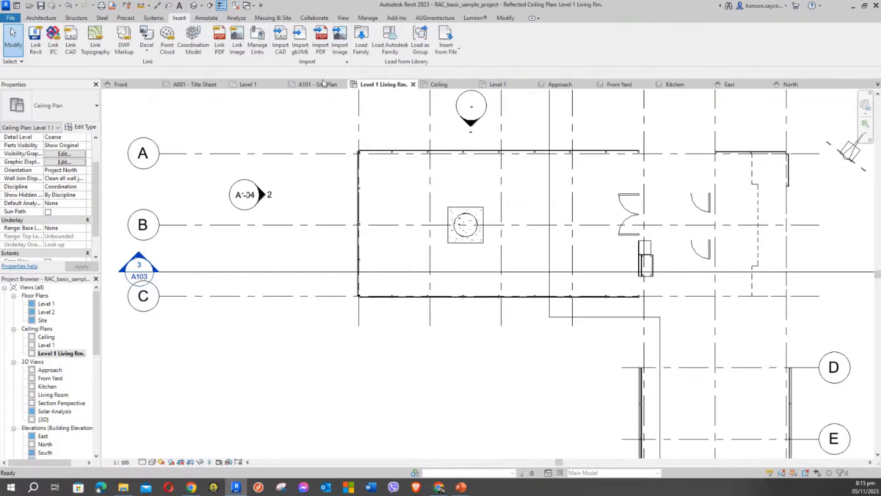
click(147, 19)
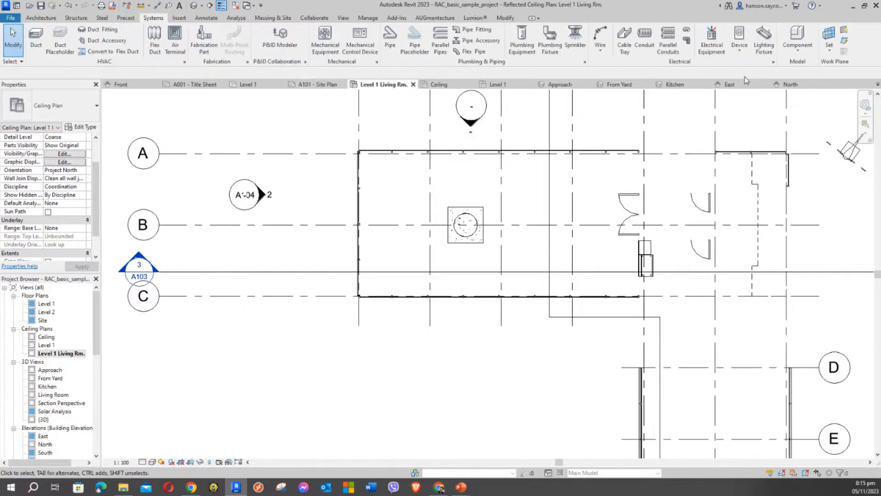
click(764, 41)
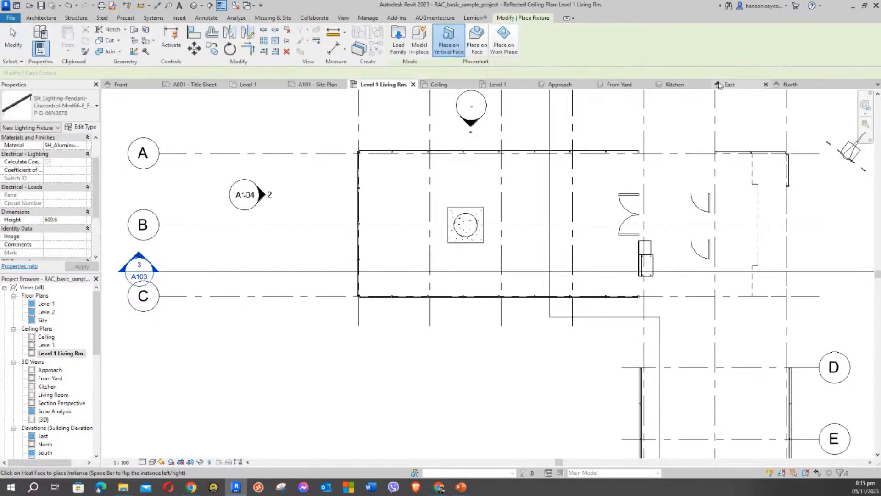
click(51, 103)
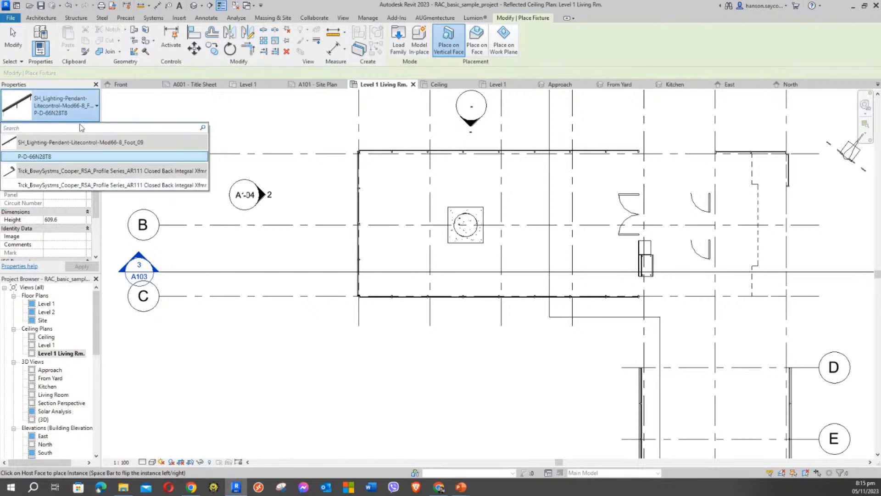
click(66, 107)
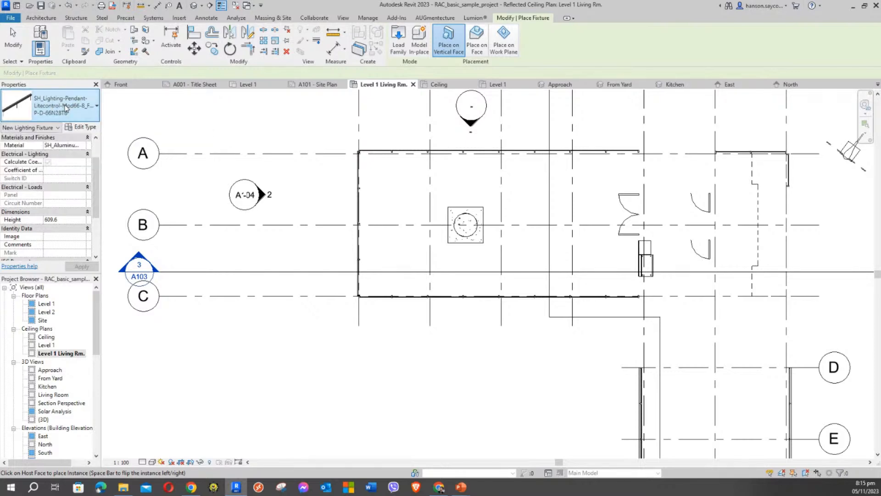
click(476, 42)
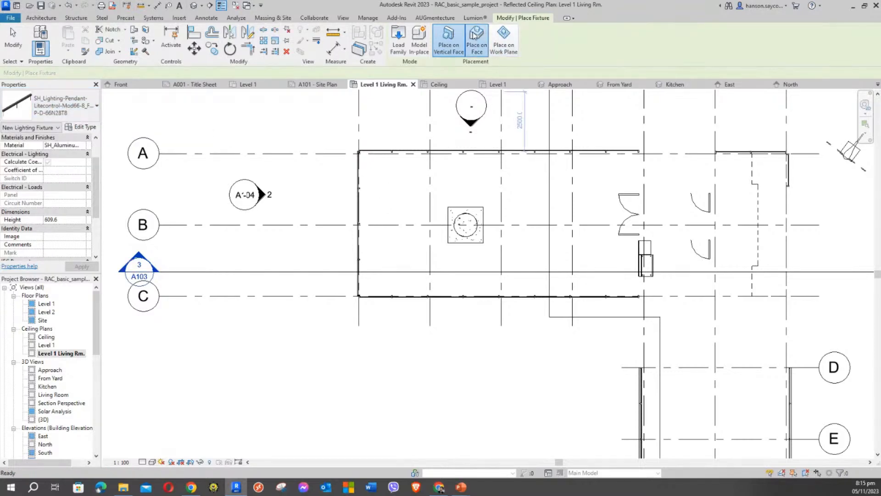
click(501, 52)
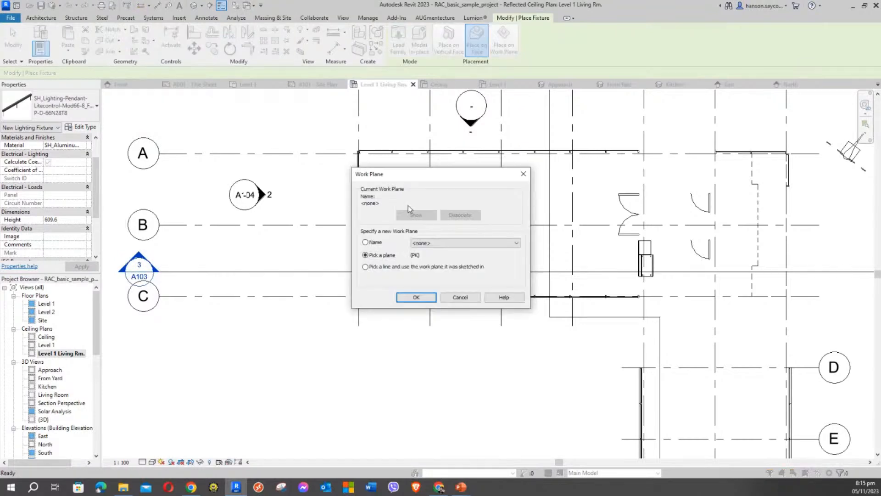
click(460, 297)
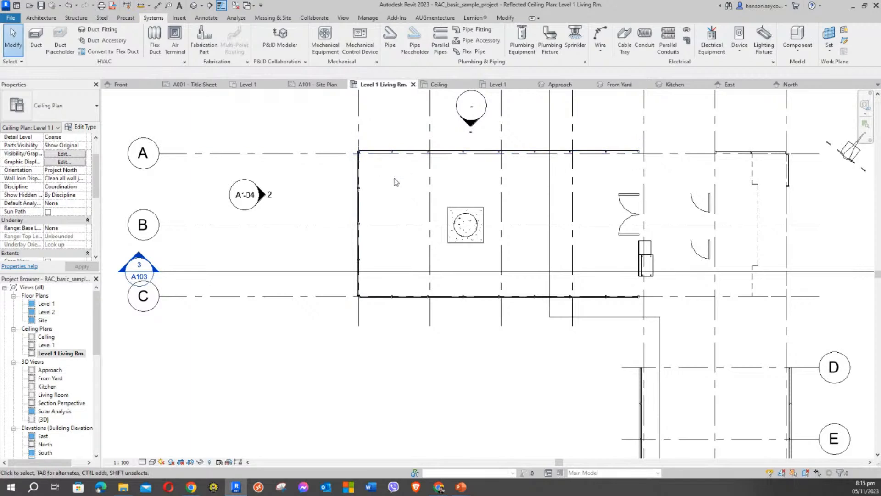
middle_drag(423, 281, 392, 291)
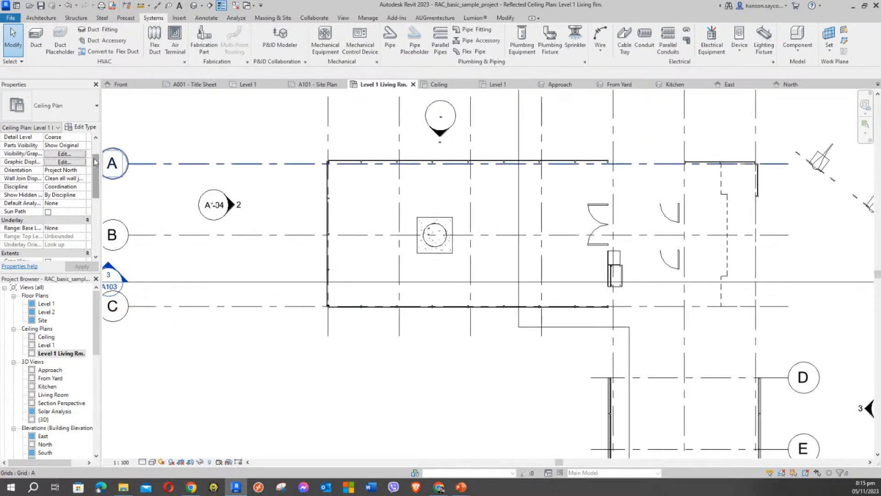
scroll(93, 198, down, 5)
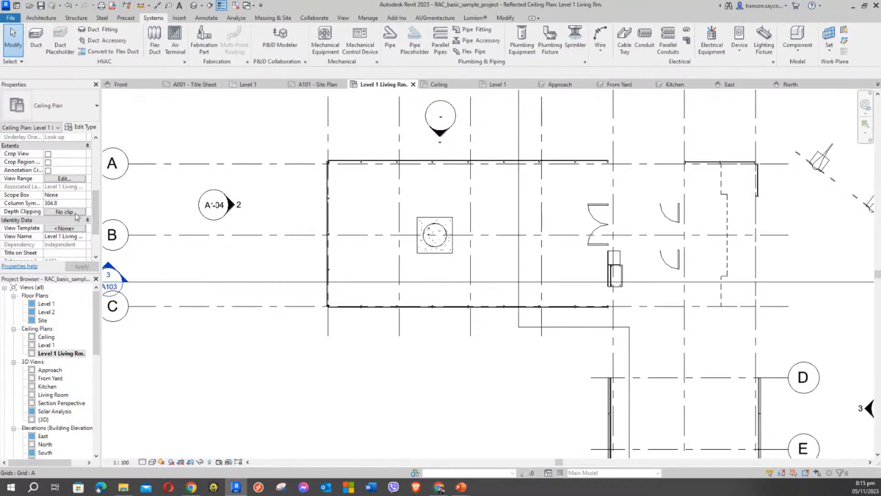
scroll(96, 225, up, 3)
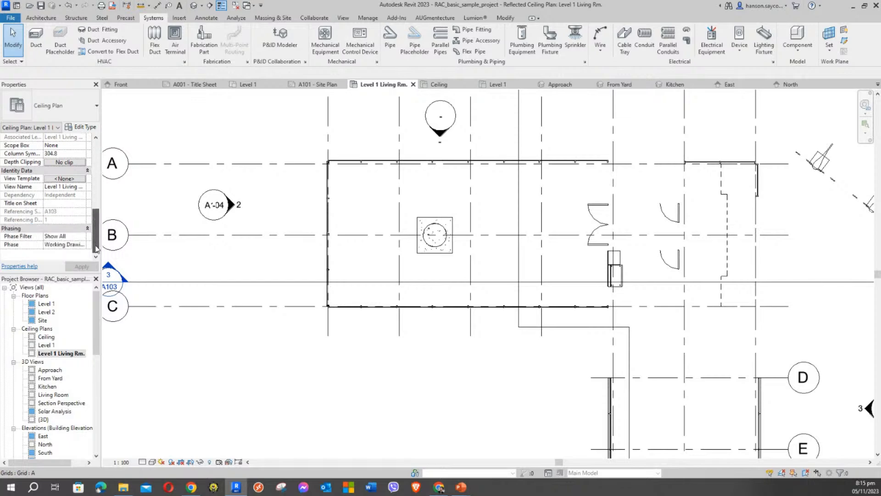
scroll(98, 215, up, 3)
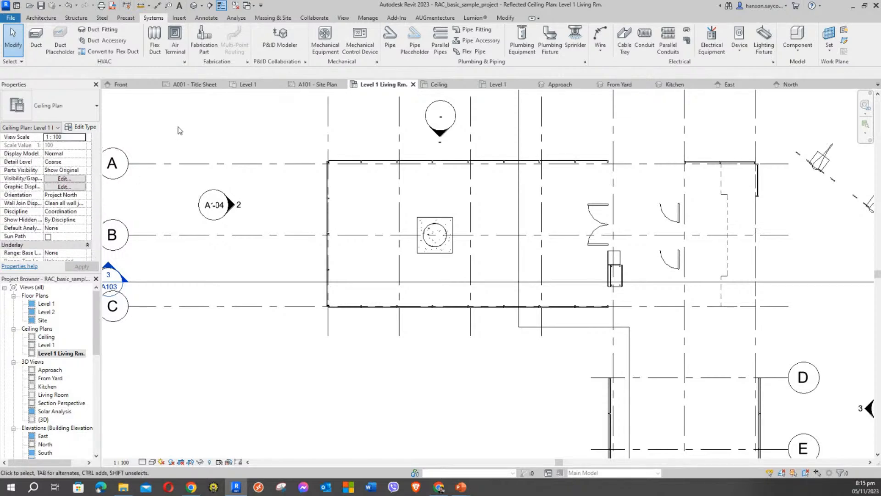
Close the inactive views and create a new project from another template instead of the Construction Template
click(235, 6)
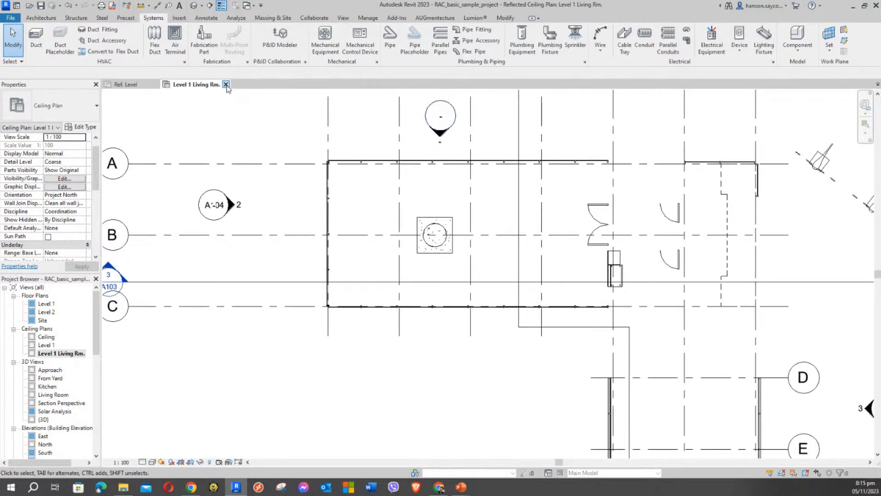
click(12, 18)
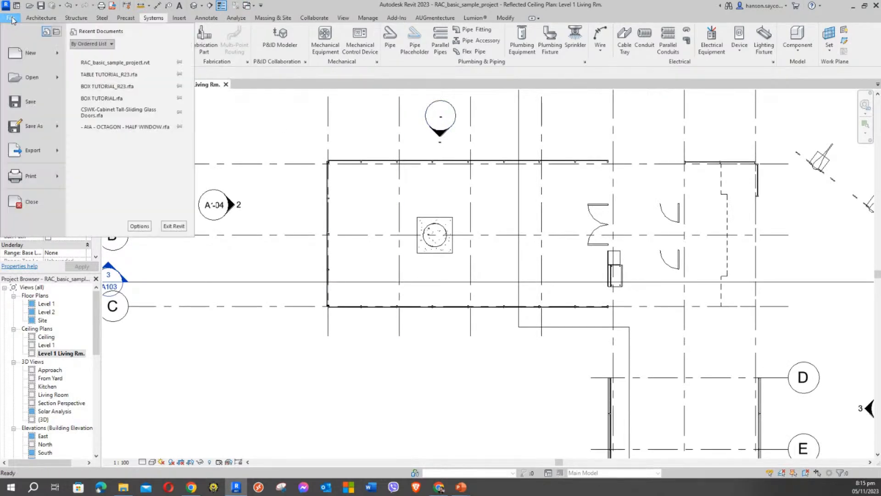
click(109, 55)
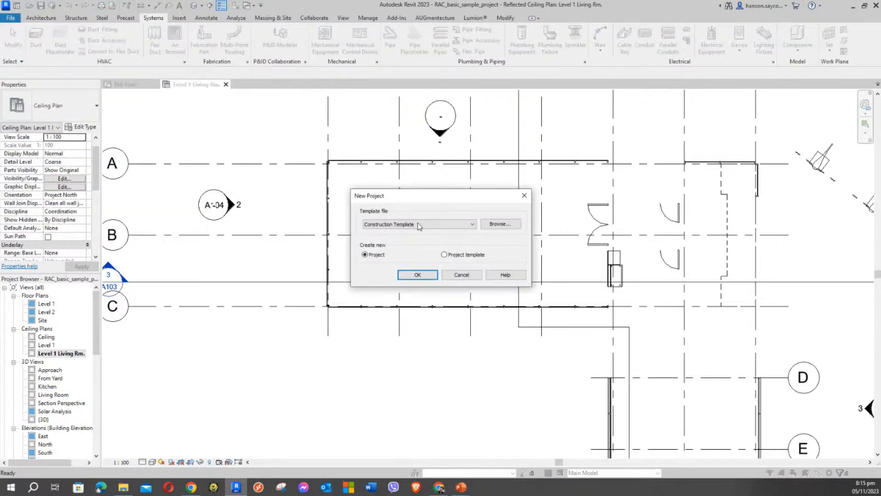
click(417, 224)
click(389, 256)
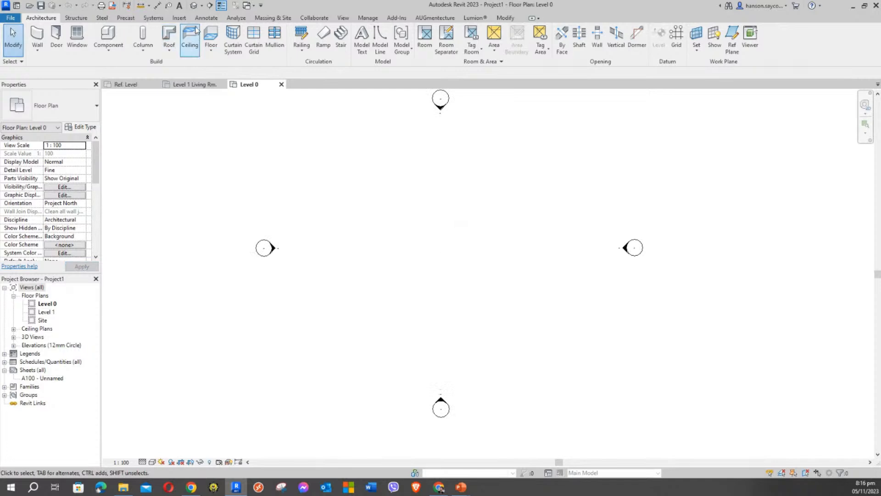
Draw a closed rectangle of exterior walls on Level 0, about 7200 mm between the inner faces along its longer direction
click(38, 36)
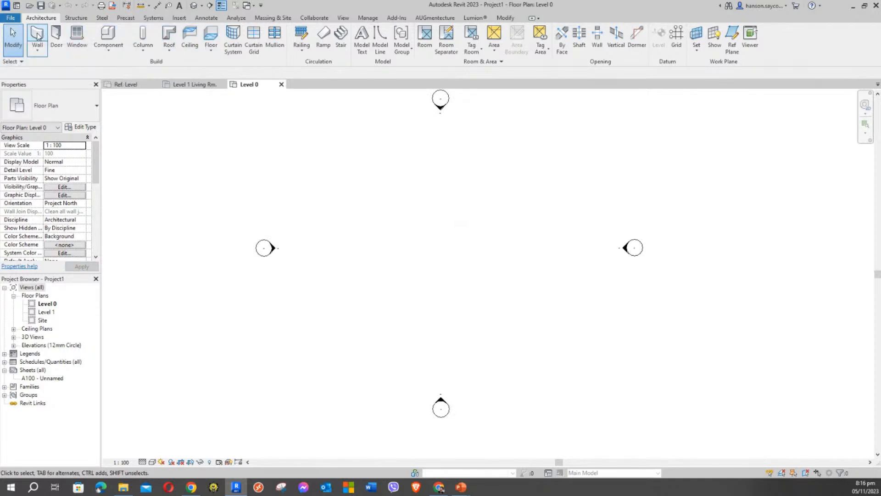
click(45, 312)
click(47, 312)
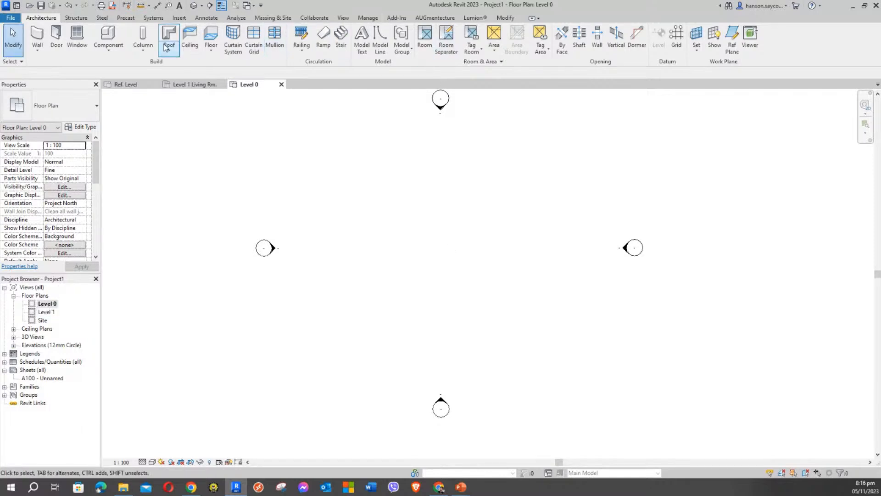
click(37, 37)
click(404, 31)
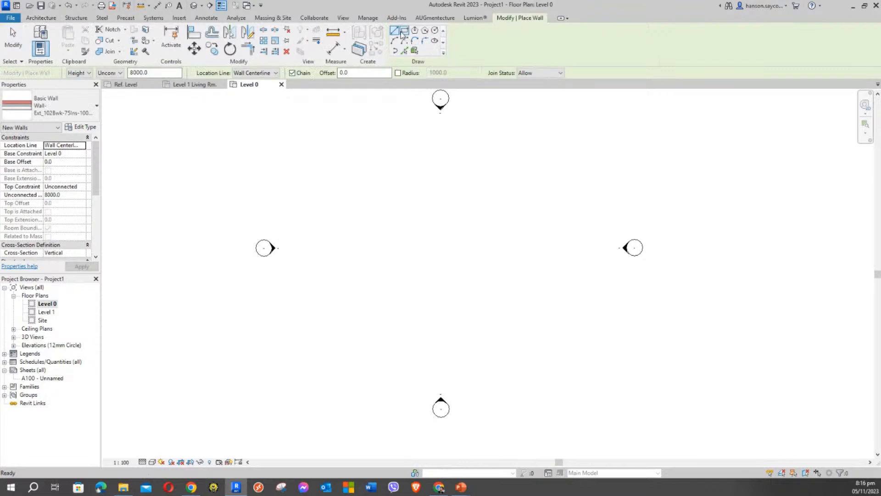
click(375, 285)
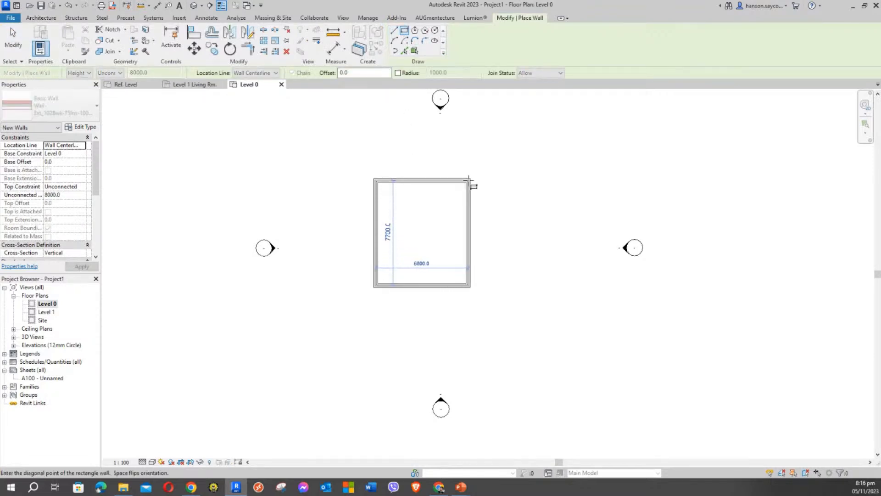
click(468, 184)
scroll(434, 217, up, 5)
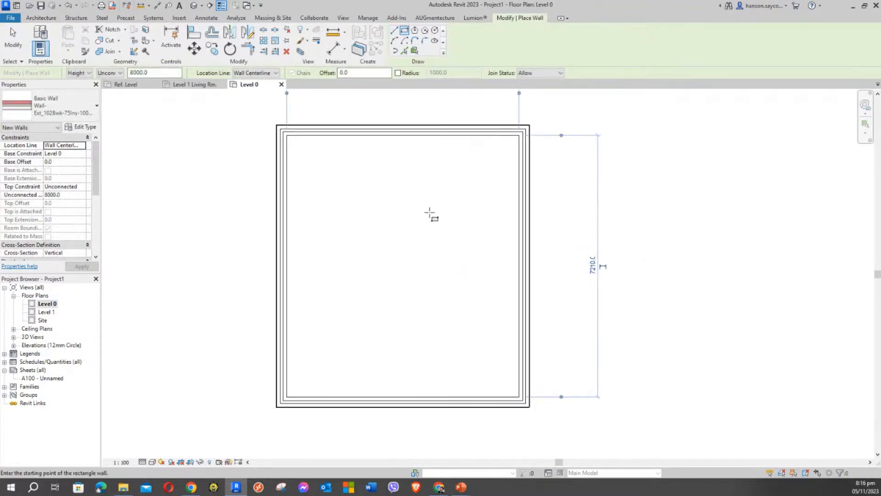
key(Escape)
key(Escape)
Open the Level 0 reflected ceiling plan
click(13, 328)
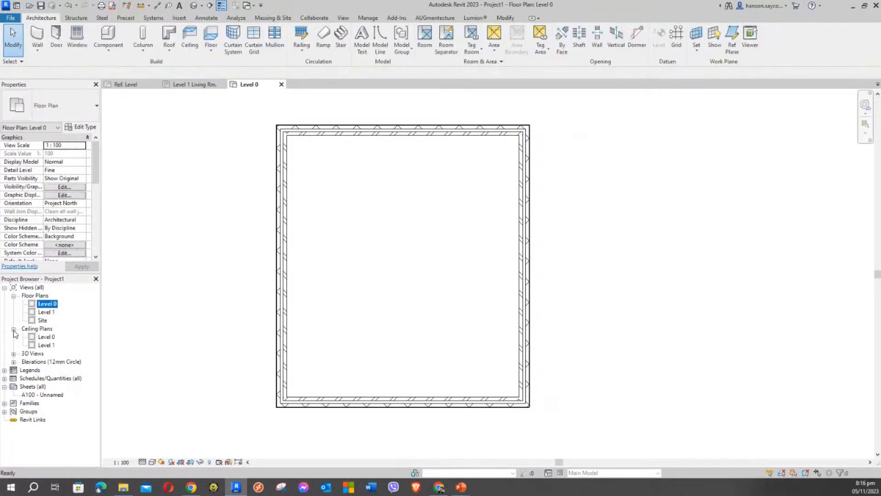
double_click(46, 337)
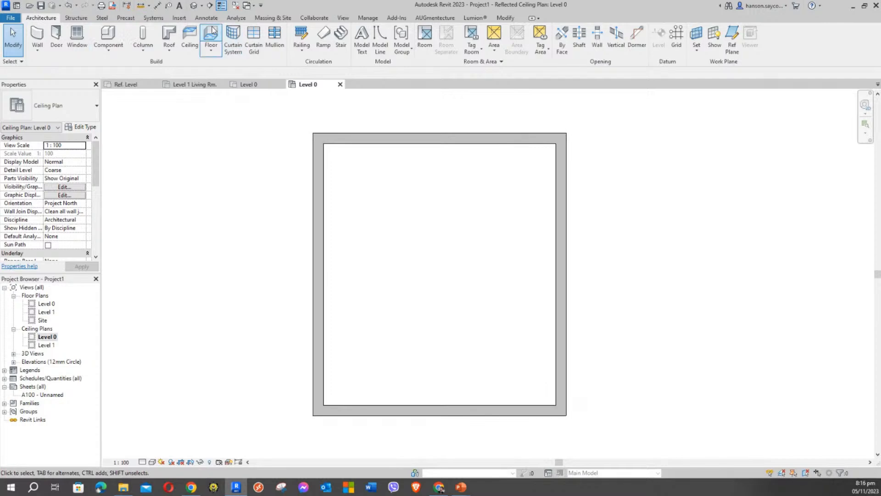
click(190, 37)
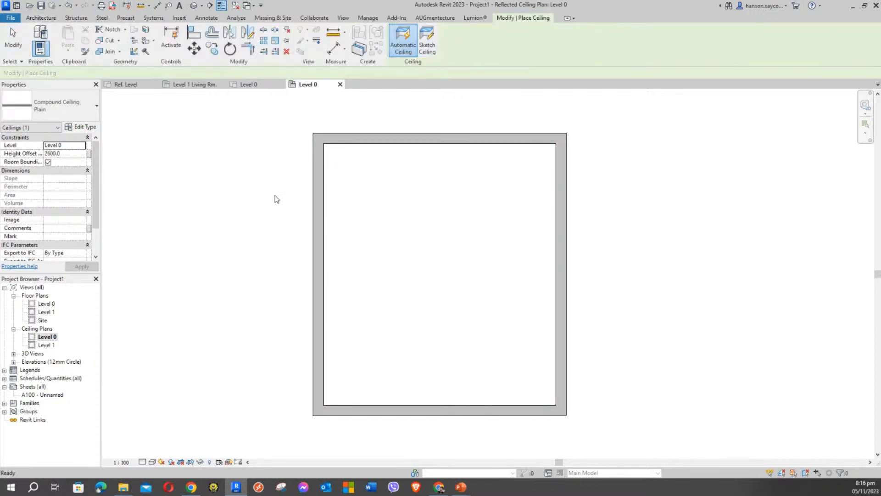
key(Escape)
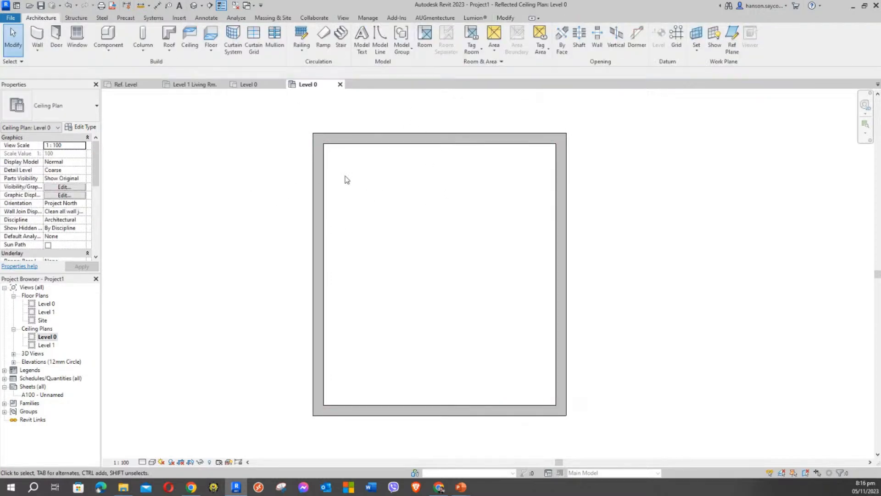
click(346, 149)
click(253, 198)
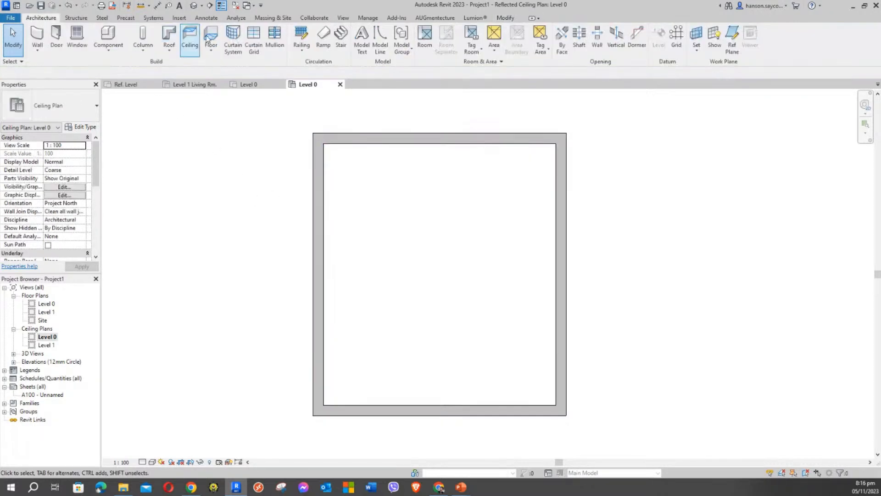
Start placing a lighting fixture and agree to load a Lighting Fixtures family into the project
click(180, 18)
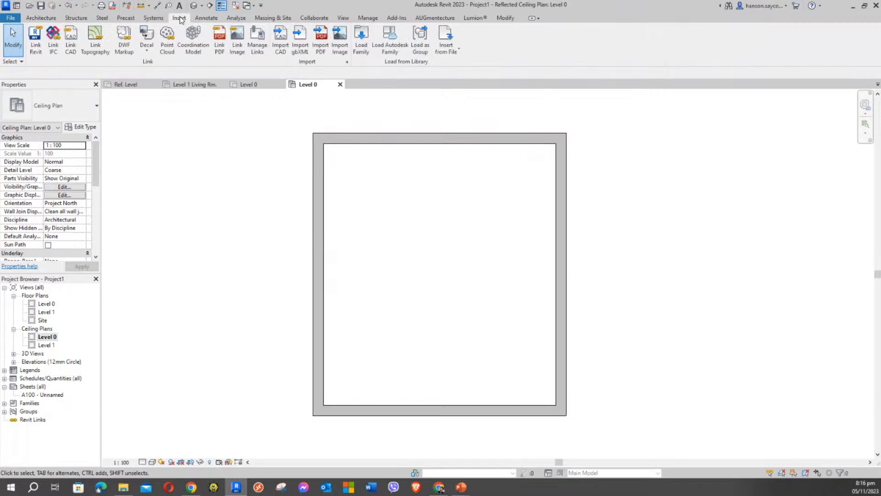
click(153, 18)
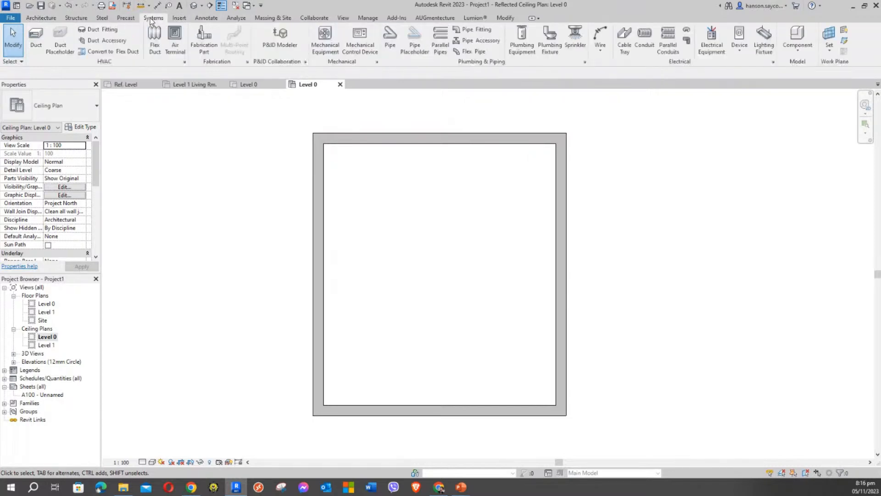
click(763, 39)
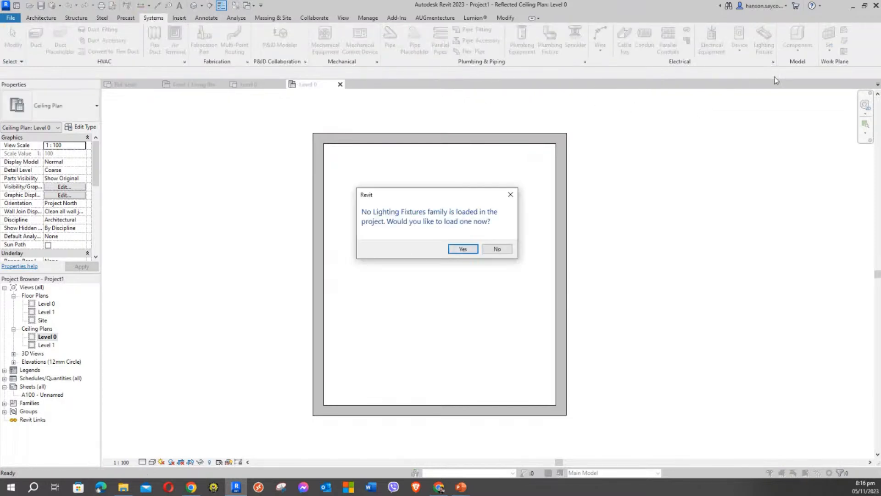
click(463, 249)
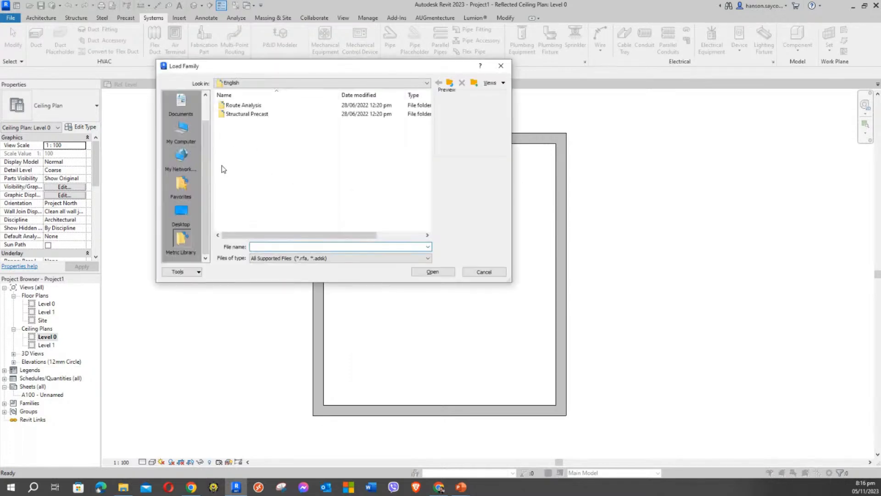
Browse from OneDrive - Personal through REVIT and Revit Libraries to the REVIT LIBRARIES COLLECTION folder
click(258, 84)
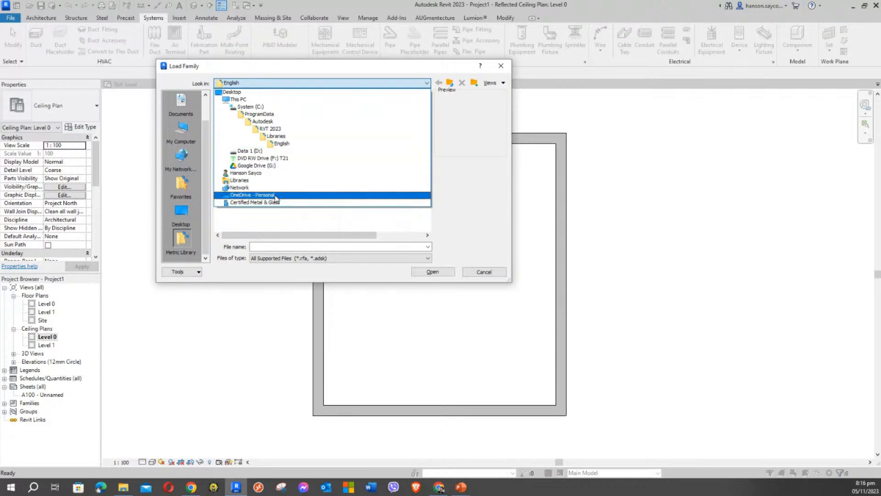
click(252, 194)
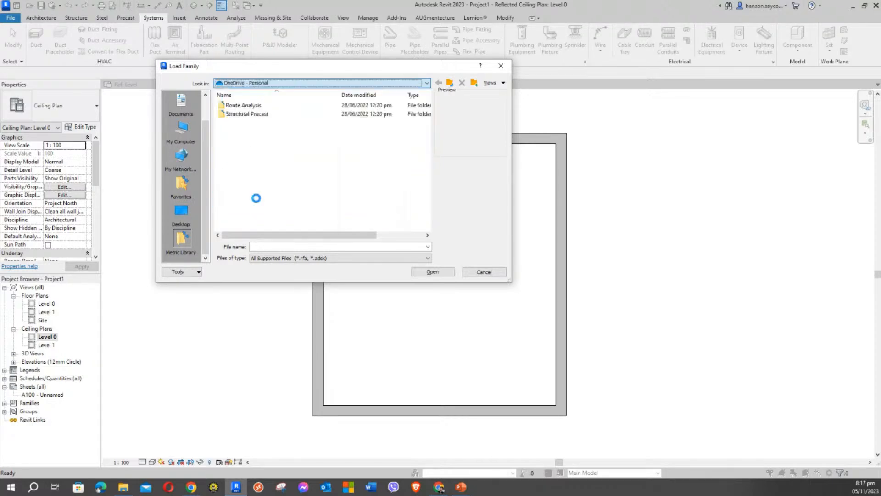
click(257, 192)
scroll(271, 211, down, 1)
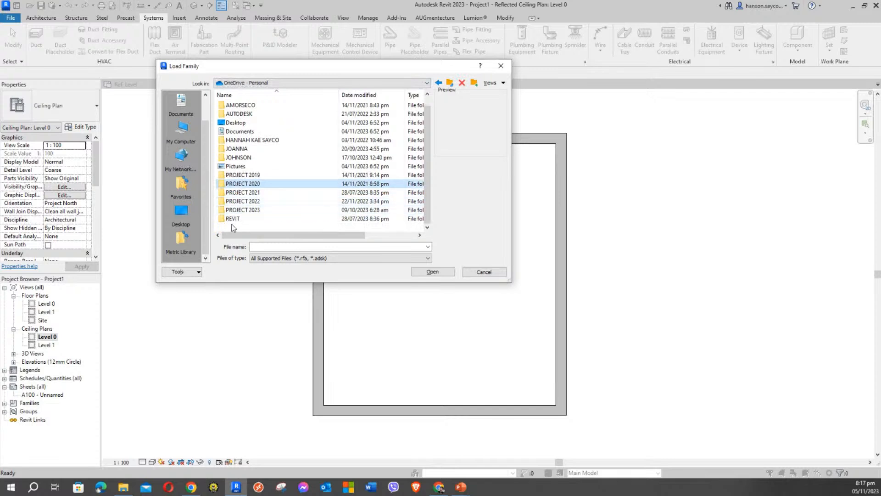
double_click(251, 219)
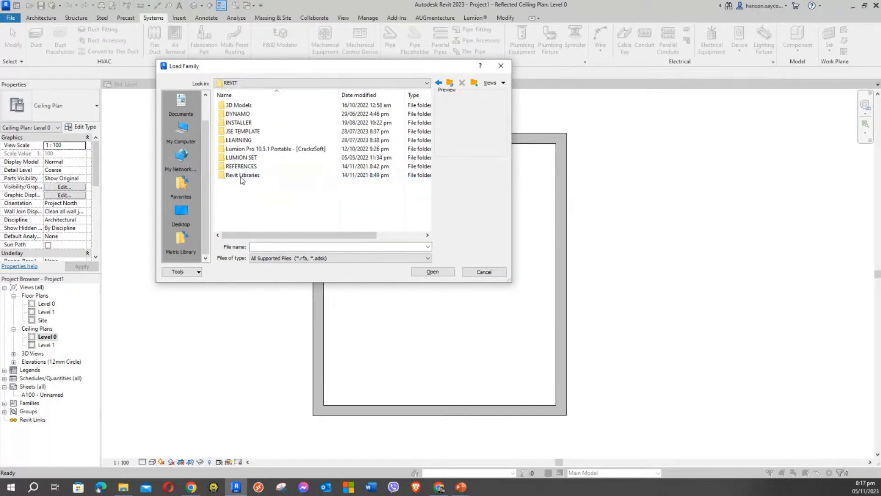
double_click(242, 177)
double_click(275, 113)
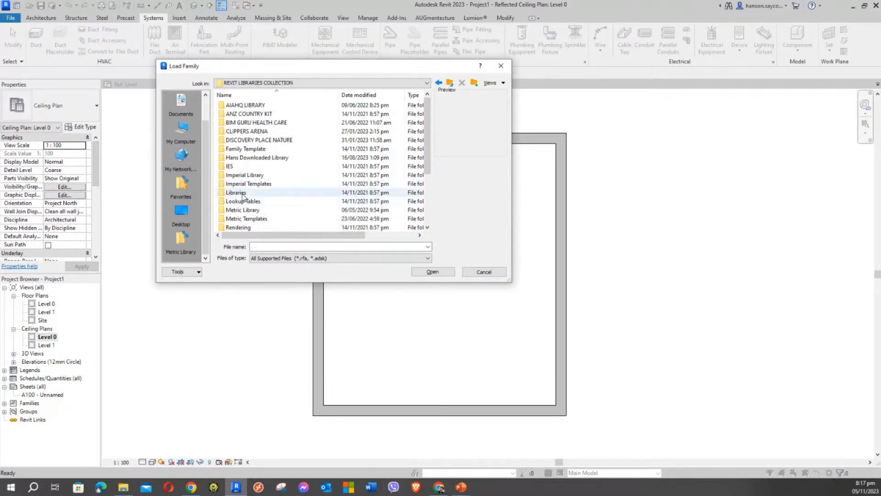
Load the M_Downlight - Recessed Can family from the Internal folder under Metric Library, Lighting, Architectural
click(243, 184)
click(244, 210)
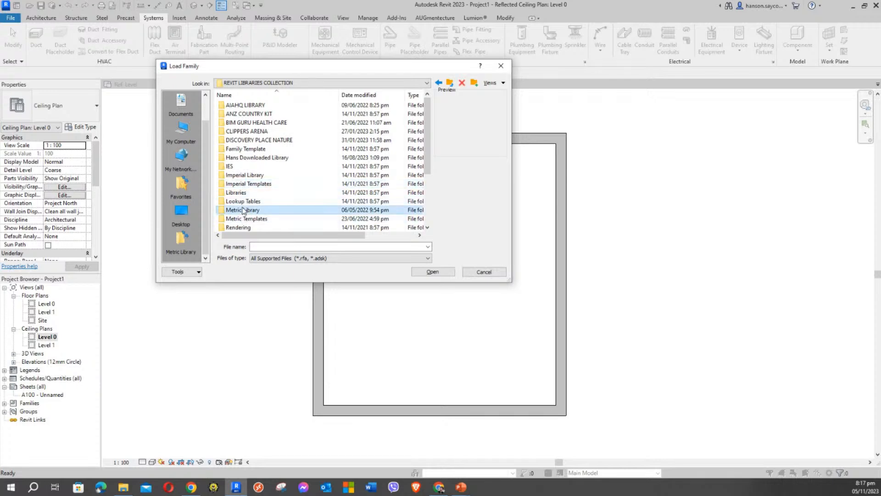
double_click(242, 210)
click(239, 133)
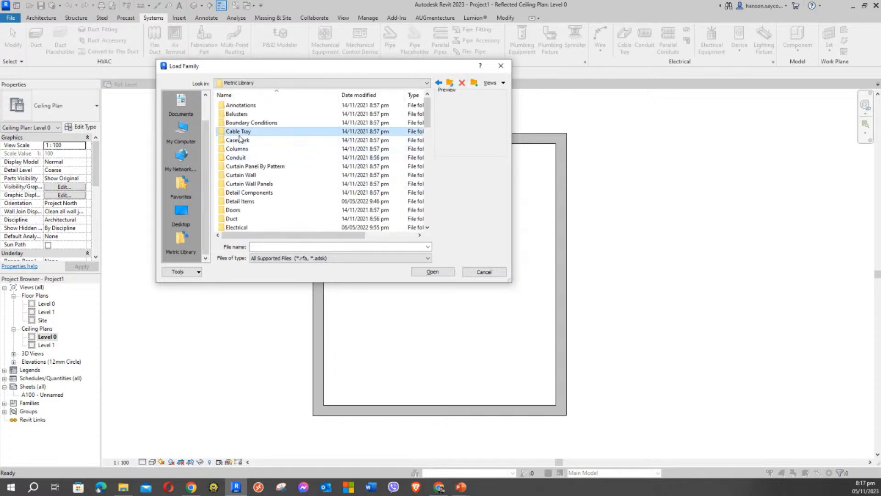
scroll(240, 137, down, 7)
double_click(239, 121)
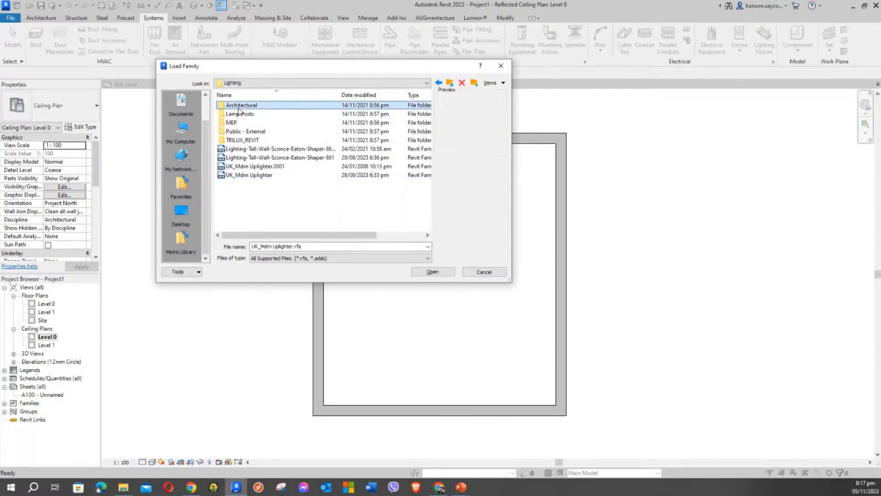
double_click(239, 106)
double_click(236, 114)
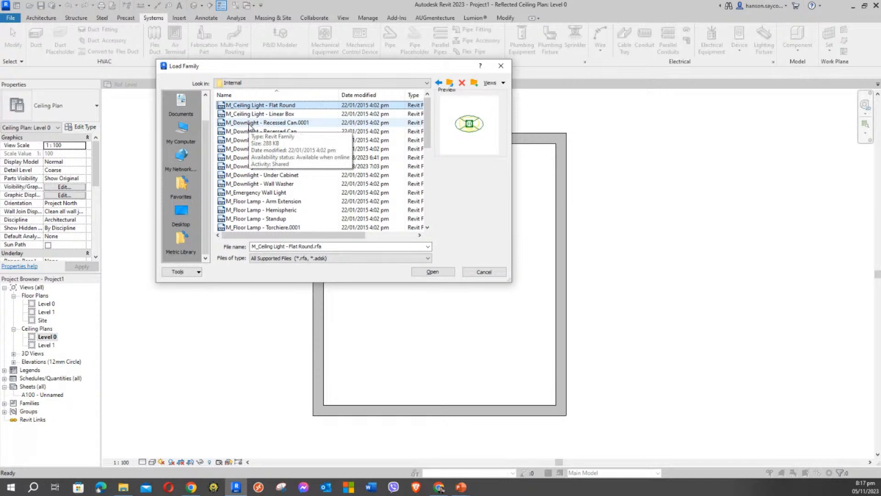
click(277, 132)
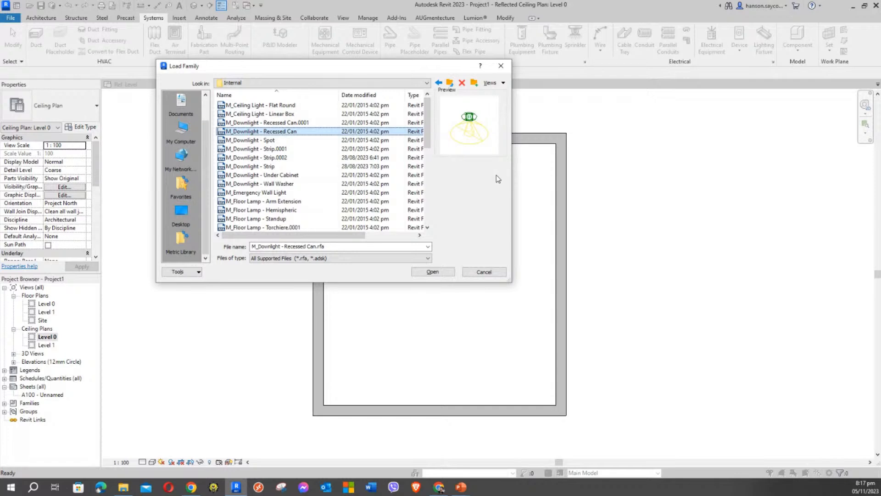
click(439, 273)
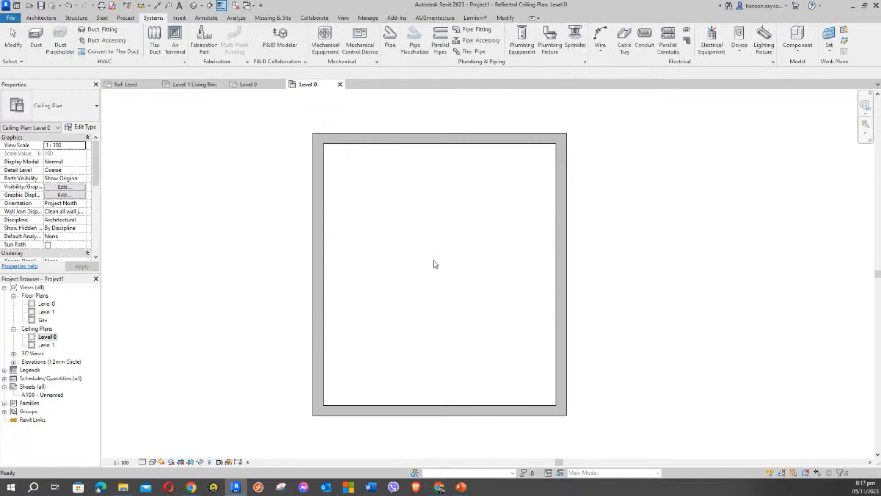
Place one 152mm Incandescent - 120V recessed downlight midway between the side walls, about 1200 mm from the room's upper wall
scroll(439, 198, up, 2)
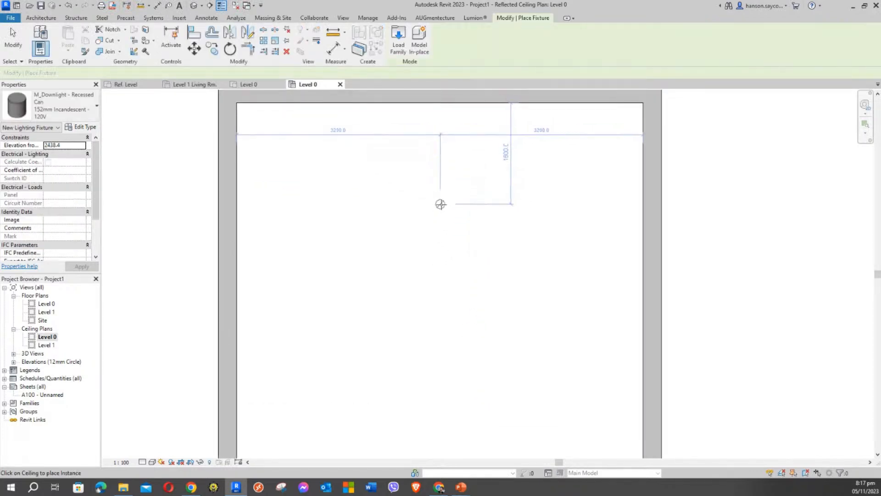
scroll(440, 204, down, 2)
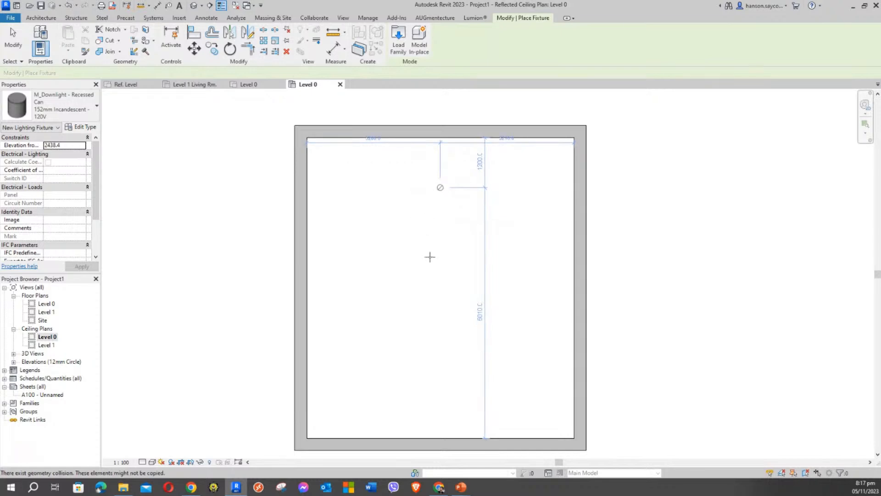
key(Escape)
key(Escape)
scroll(445, 177, up, 4)
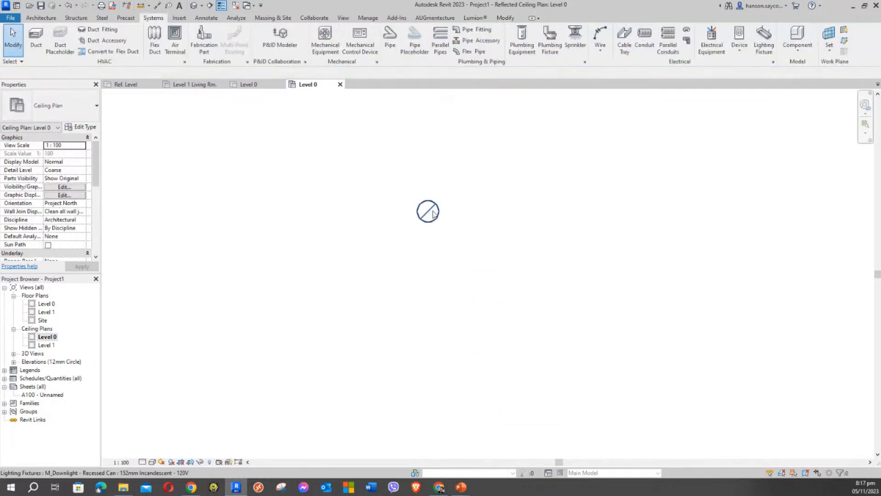
scroll(433, 213, up, 5)
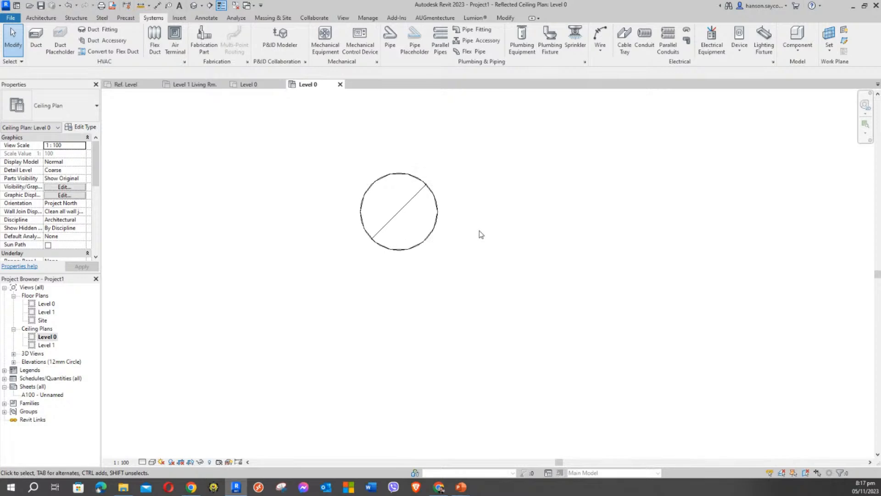
scroll(486, 235, down, 7)
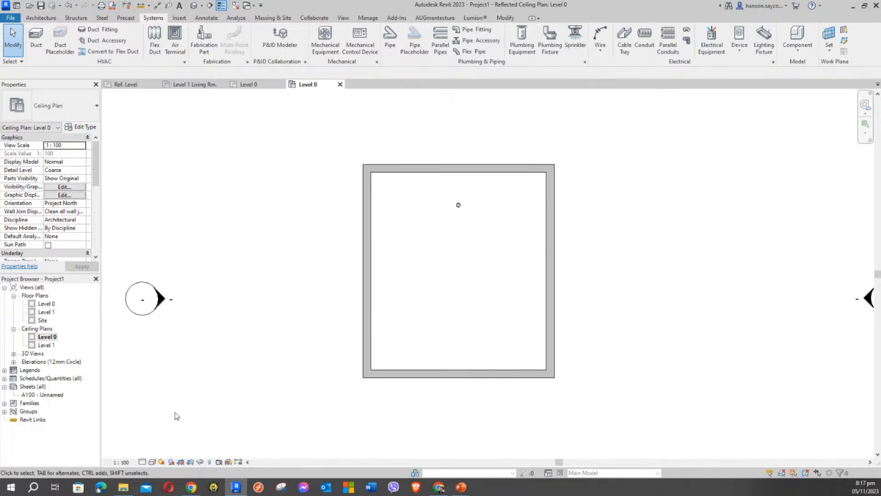
Set the ceiling plan's detail level to Fine and inspect the downlight's symbol up close
click(143, 463)
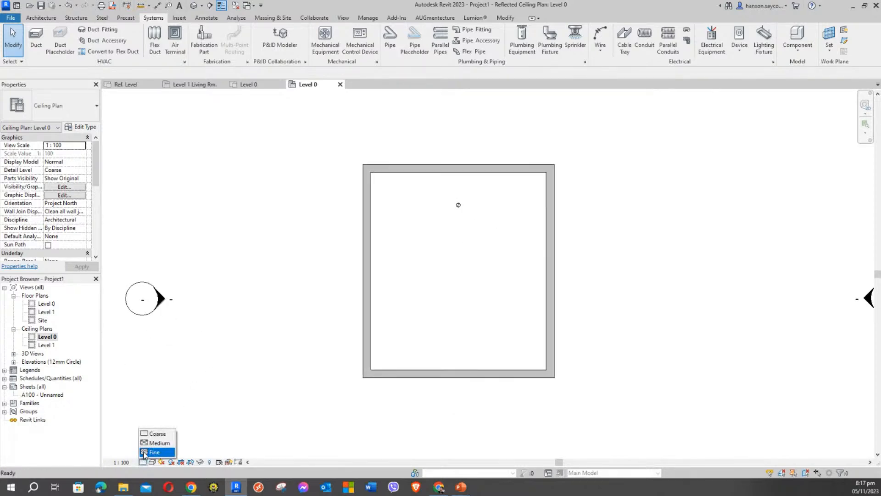
click(143, 452)
scroll(506, 239, up, 4)
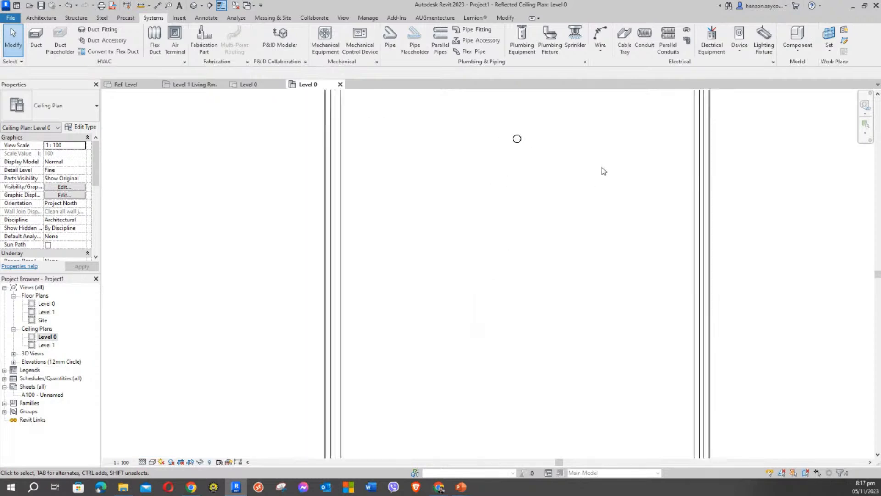
scroll(511, 222, down, 2)
scroll(505, 219, up, 2)
scroll(482, 264, up, 5)
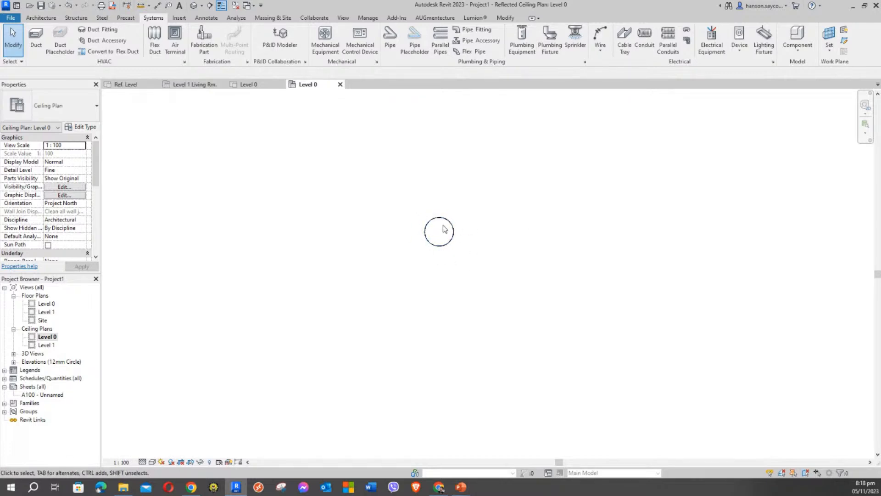
scroll(443, 228, down, 5)
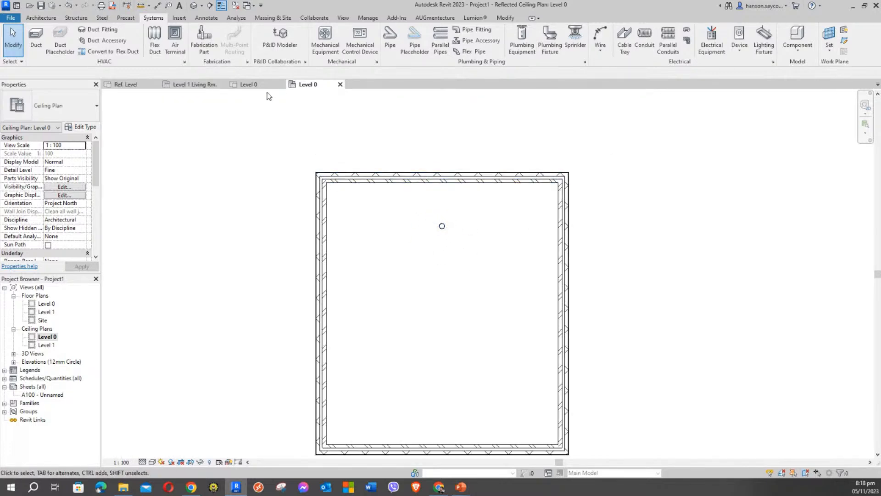
scroll(263, 169, down, 4)
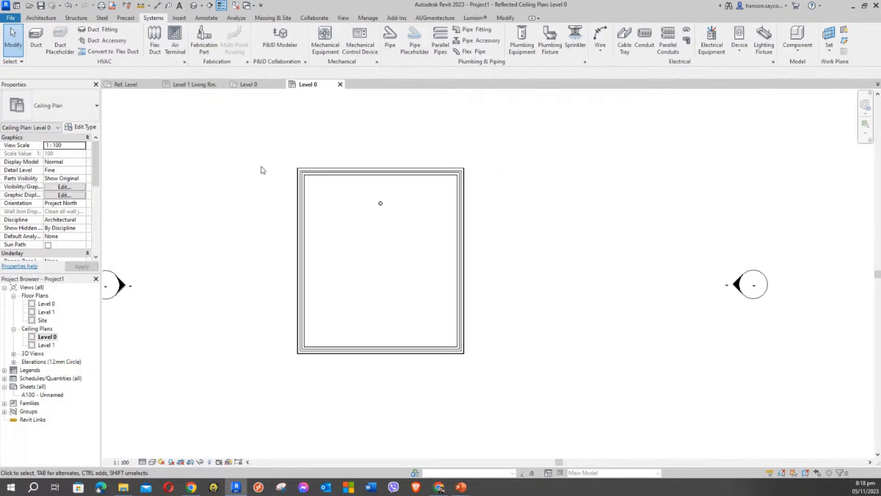
Draw a horizontal section line across the room just below the downlight and open its section view
click(210, 6)
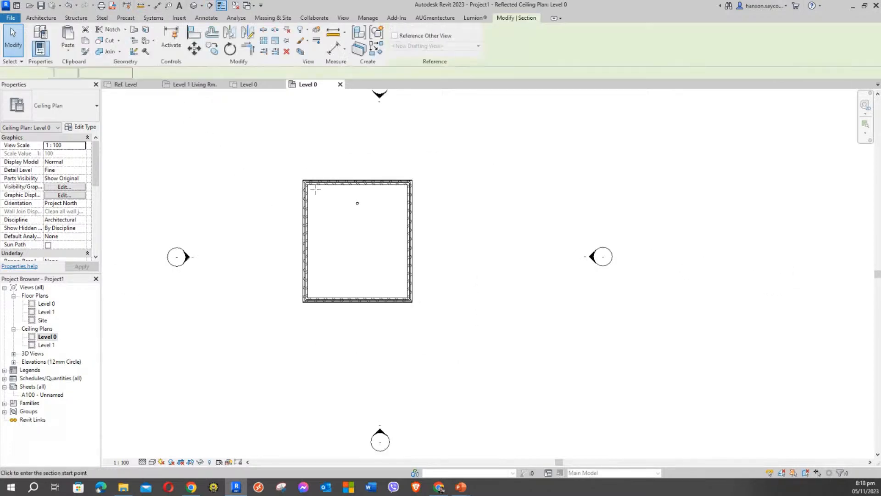
click(274, 210)
click(448, 211)
scroll(448, 210, up, 3)
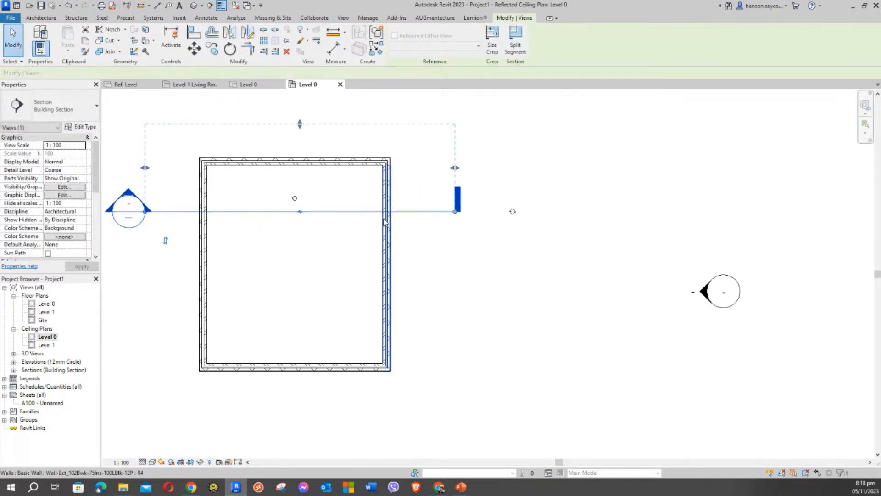
right_click(343, 212)
click(377, 267)
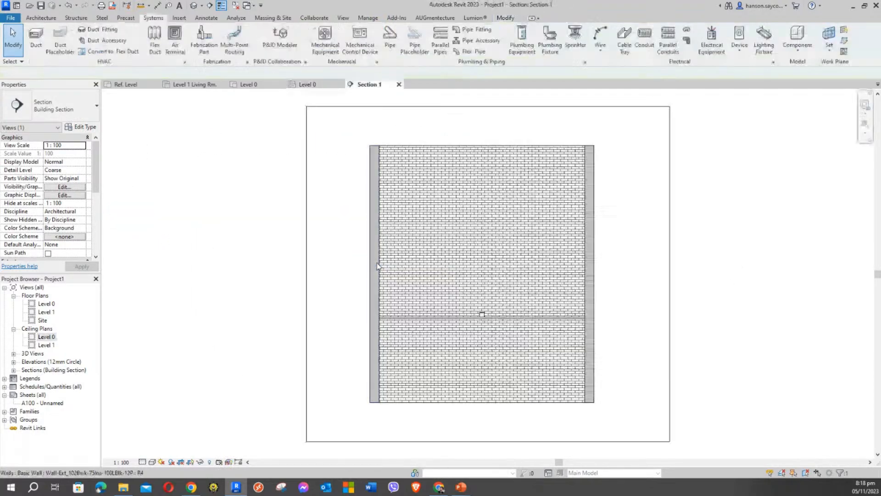
Select the chain of walls in the section and set their top constraint to Up to level: Level 1
scroll(345, 173, down, 3)
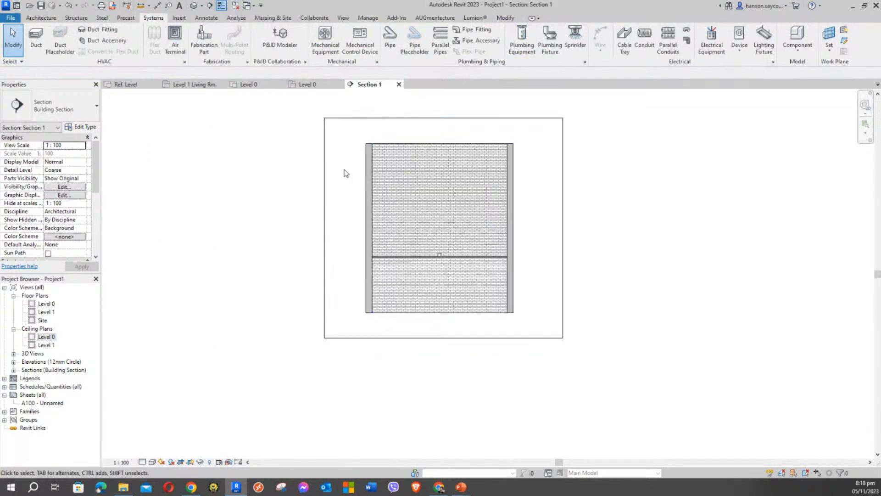
key(Tab)
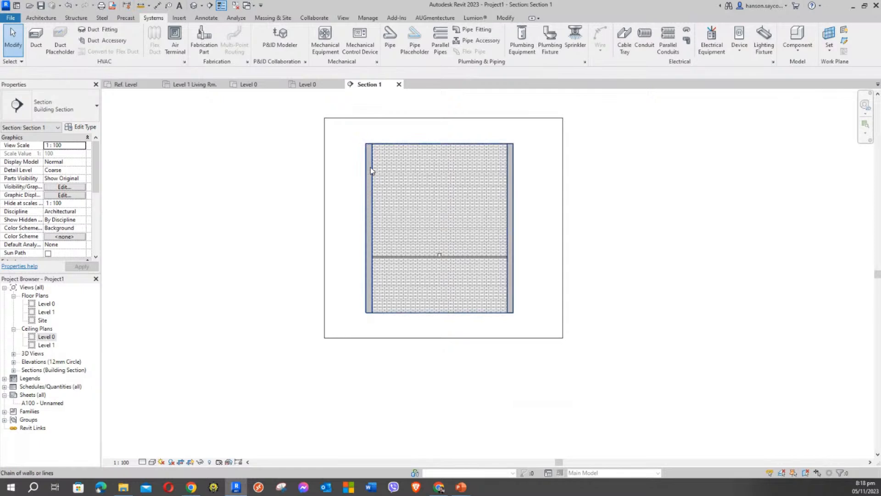
click(371, 170)
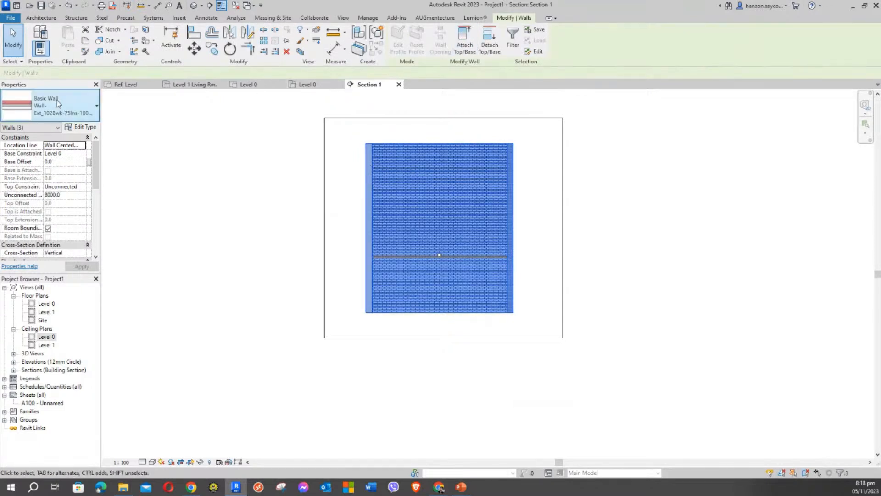
click(82, 187)
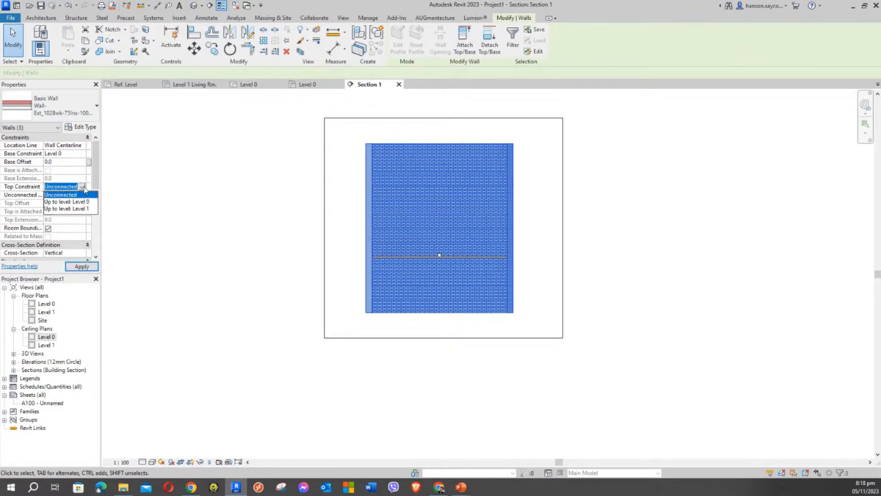
click(79, 209)
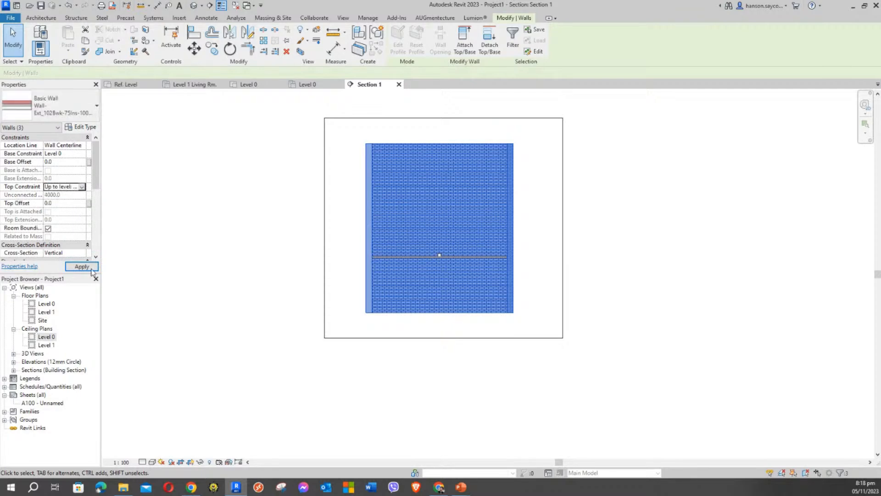
click(209, 264)
scroll(229, 280, down, 2)
scroll(420, 210, up, 4)
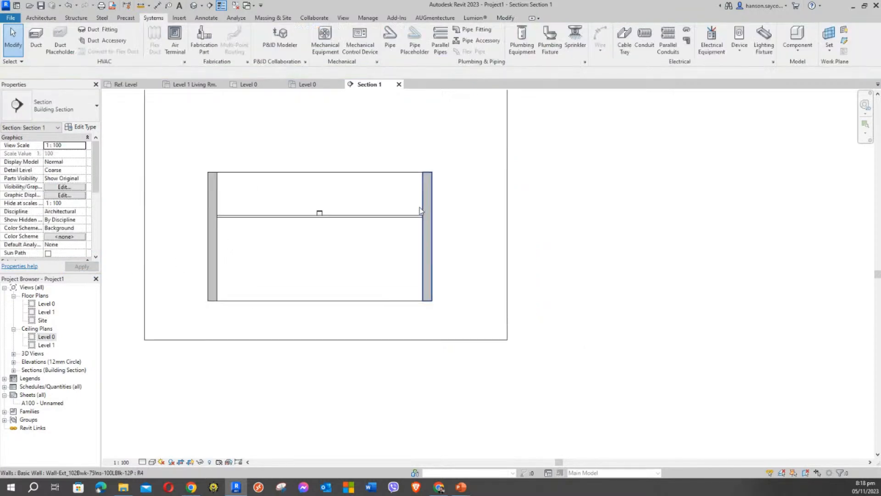
scroll(420, 207, up, 3)
middle_drag(241, 233, 420, 169)
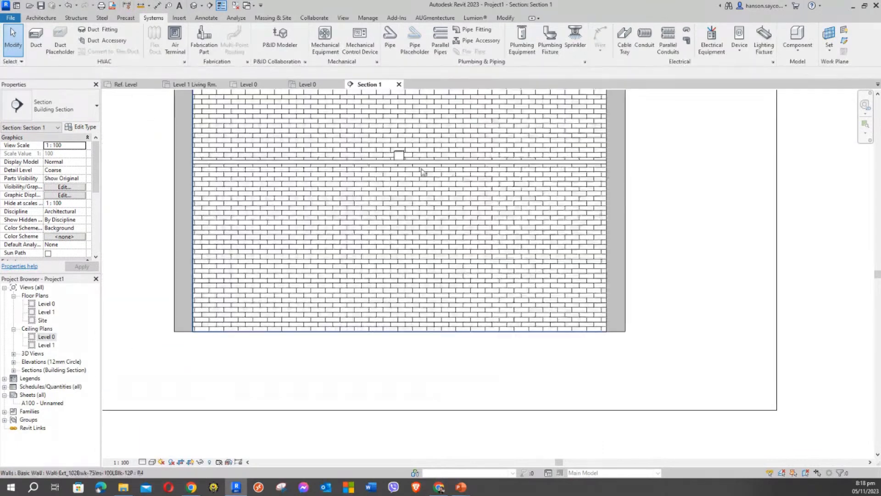
Change the type of the room's chain of three walls to the basic wall Wall-Ret_300Con
scroll(423, 171, up, 2)
scroll(489, 163, down, 5)
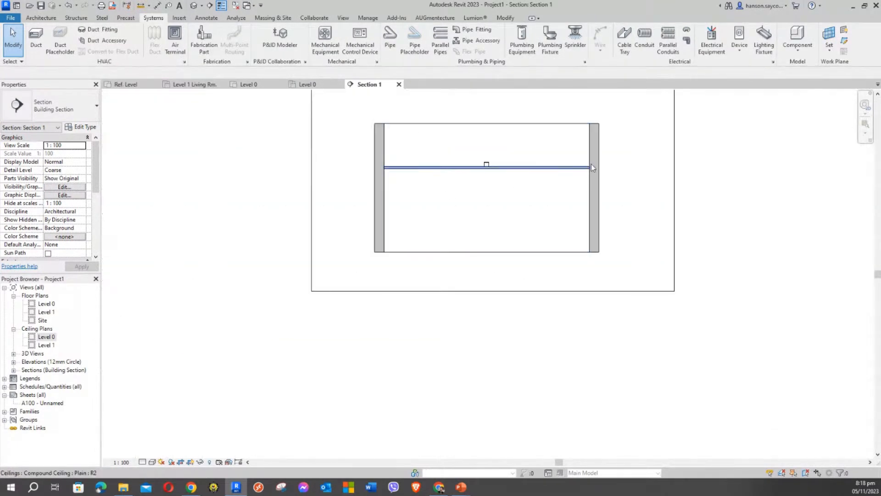
click(597, 129)
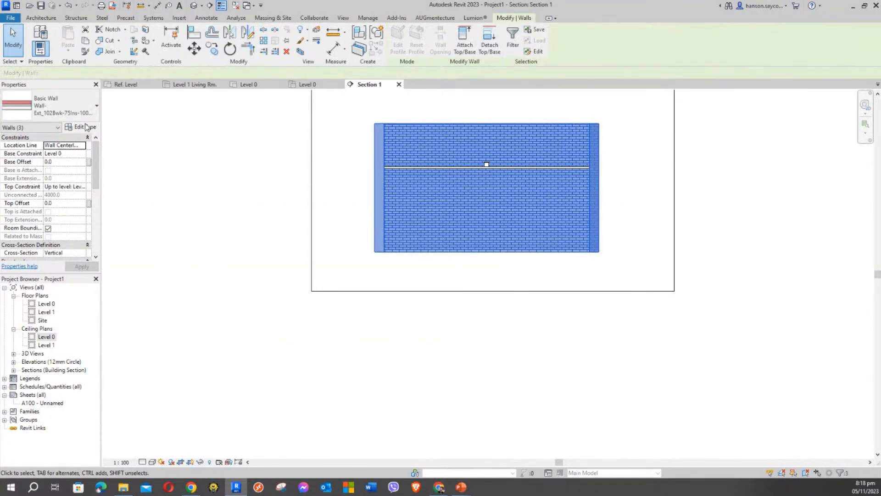
click(71, 108)
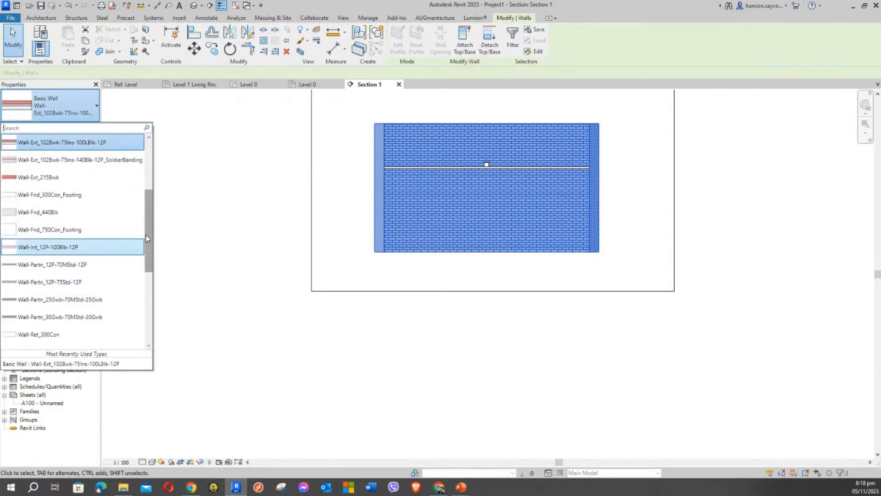
drag(145, 235, 159, 271)
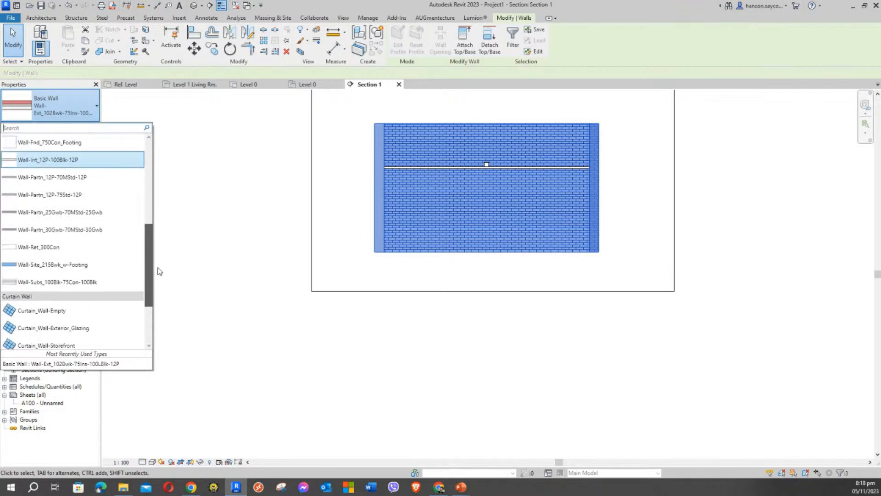
click(68, 250)
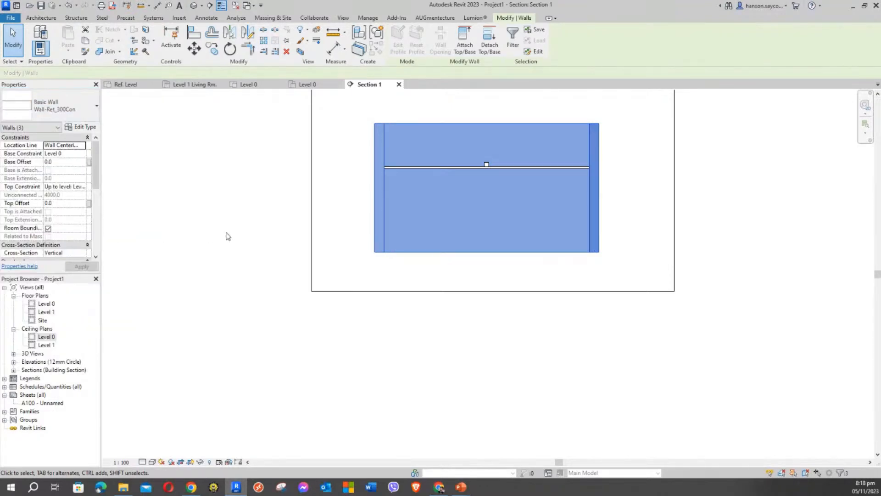
click(227, 236)
Examine how the recessed downlight's can sits relative to the ceiling in the section view
scroll(404, 161, up, 6)
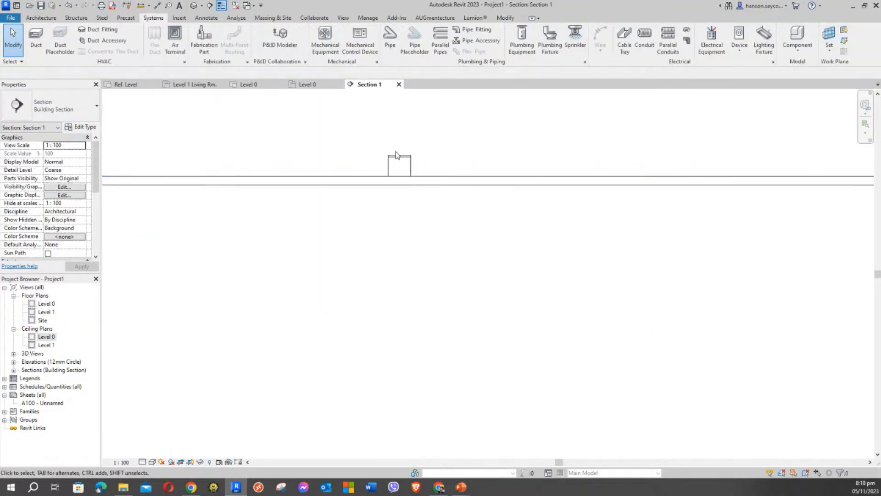
click(403, 159)
scroll(412, 204, up, 3)
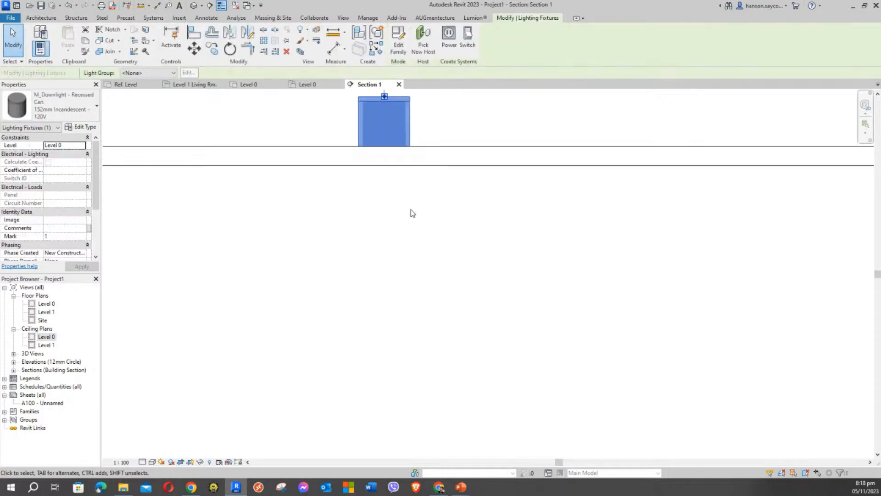
middle_drag(413, 214, 467, 206)
click(380, 258)
click(379, 189)
click(429, 165)
click(406, 149)
scroll(467, 206, down, 2)
click(467, 206)
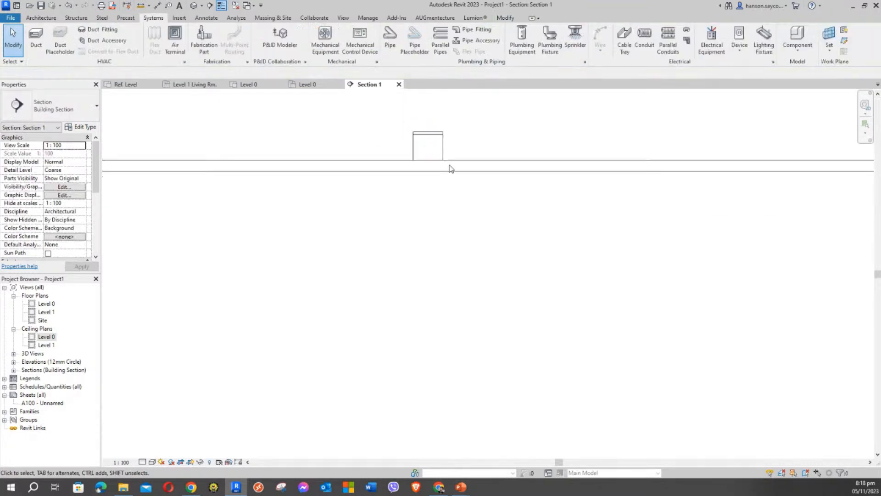
click(449, 166)
scroll(476, 203, down, 3)
click(474, 199)
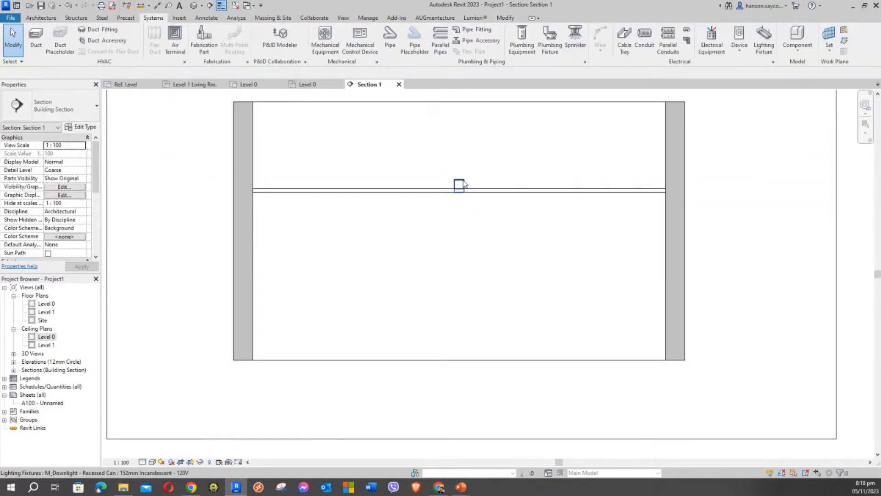
Select the recessed downlight in the section and open its family for editing
click(460, 184)
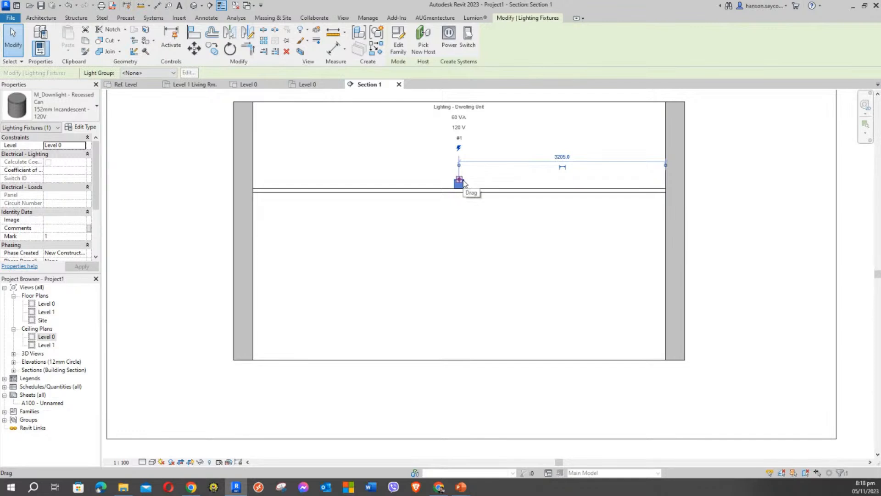
key(Escape)
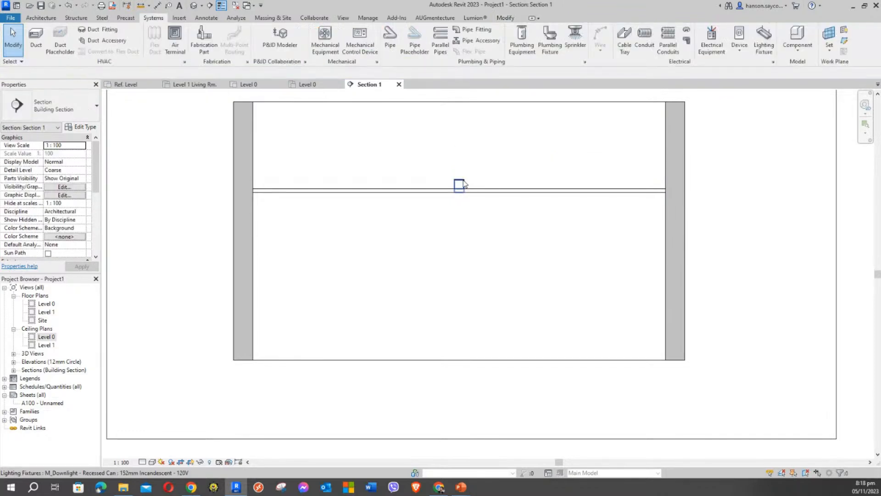
click(460, 185)
scroll(463, 188, up, 5)
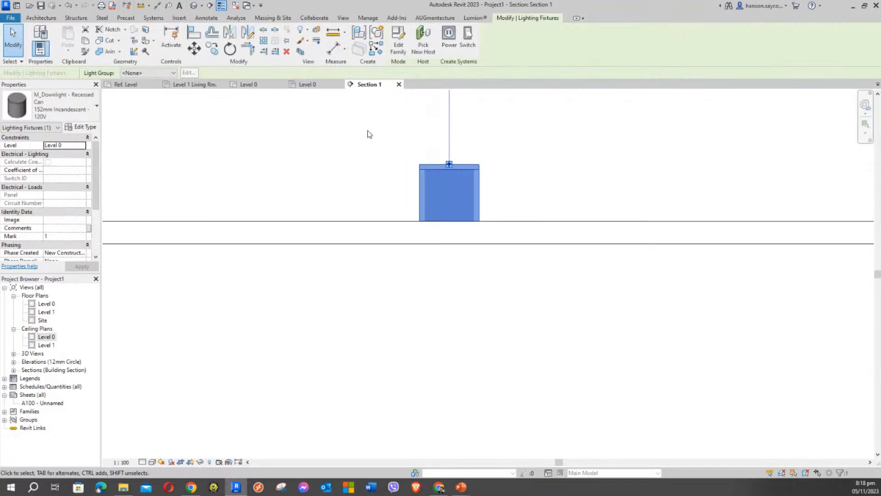
key(Escape)
click(456, 172)
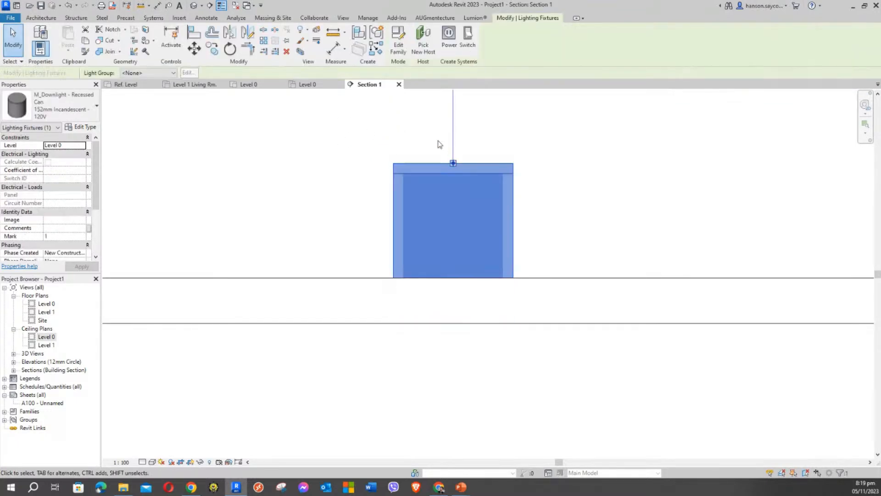
click(398, 42)
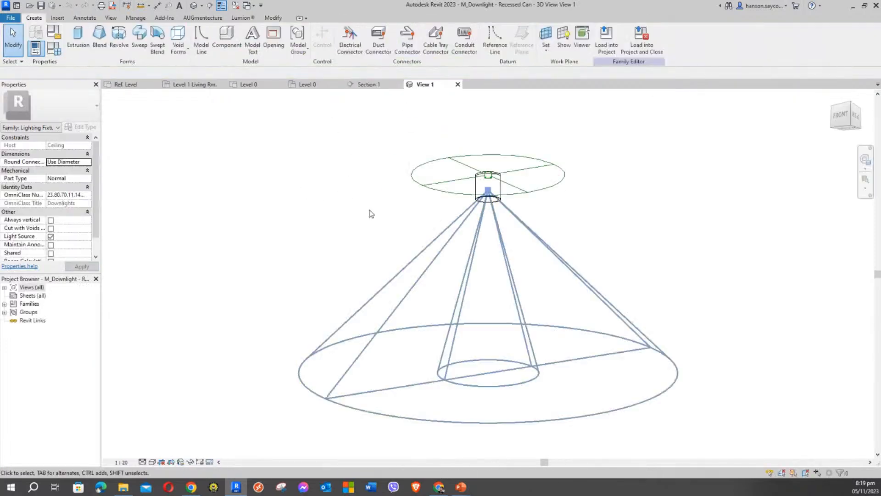
Inspect the downlight family's can extrusion, connector and light source cone in a shaded 3D view
scroll(330, 179, down, 2)
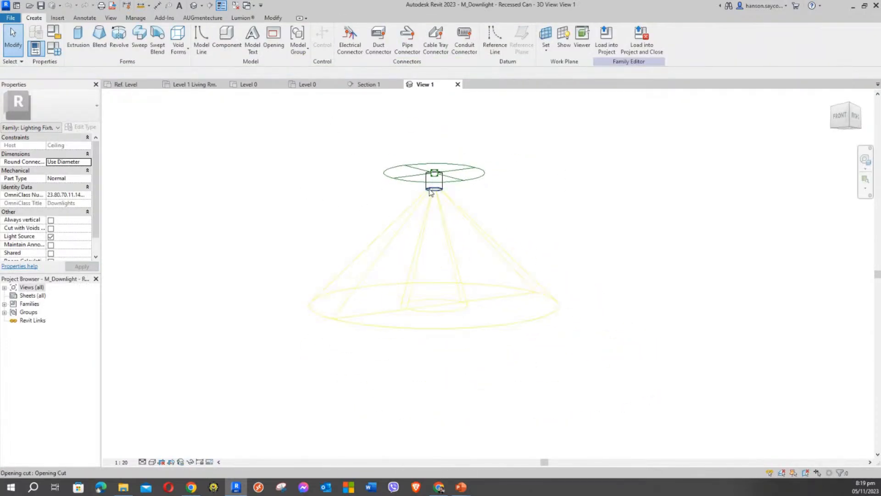
scroll(431, 193, up, 3)
mouse_move(315, 202)
shift+middle_down()
mouse_move(324, 187)
mouse_move(382, 178)
shift+middle_up()
shift+middle_drag(429, 214, 355, 362)
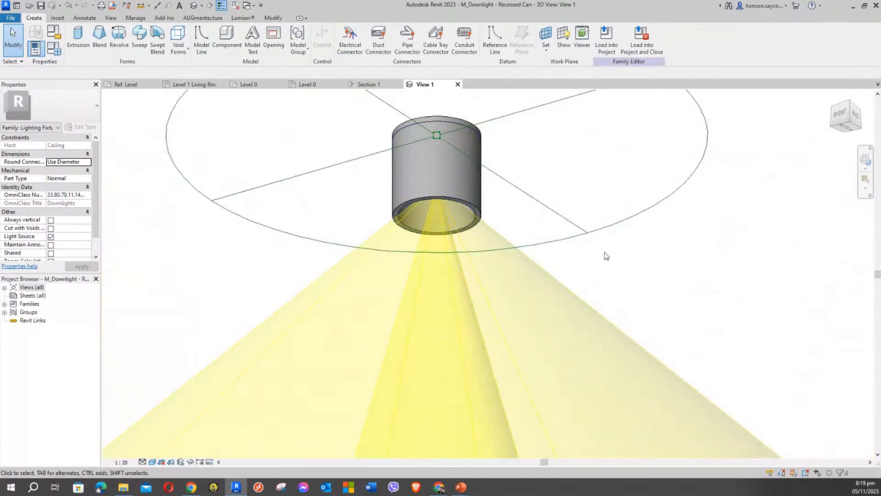
scroll(449, 134, up, 3)
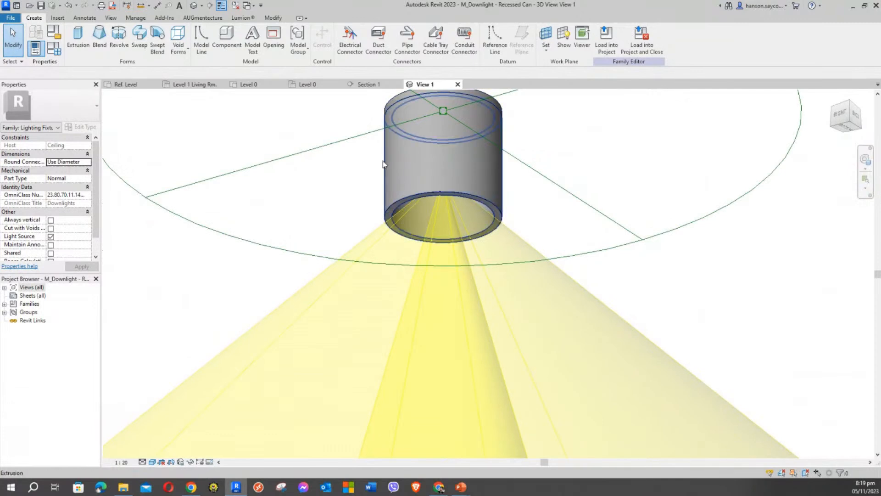
click(395, 174)
middle_drag(395, 174, 378, 201)
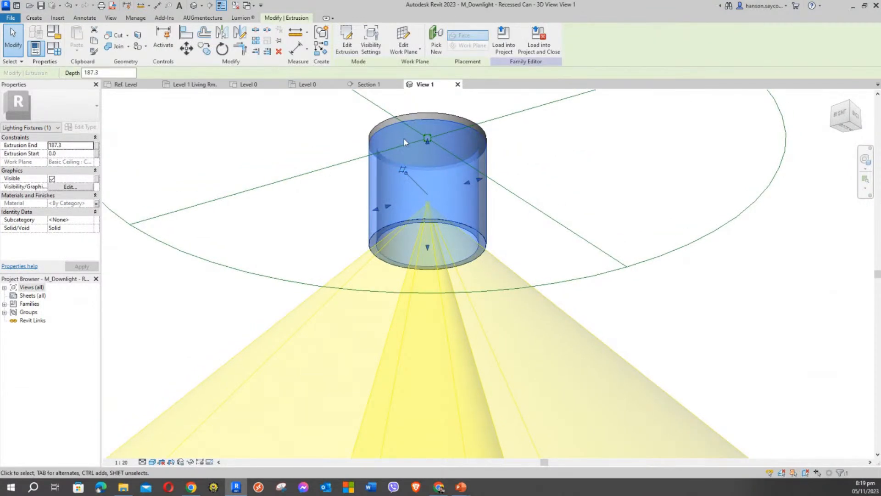
key(Escape)
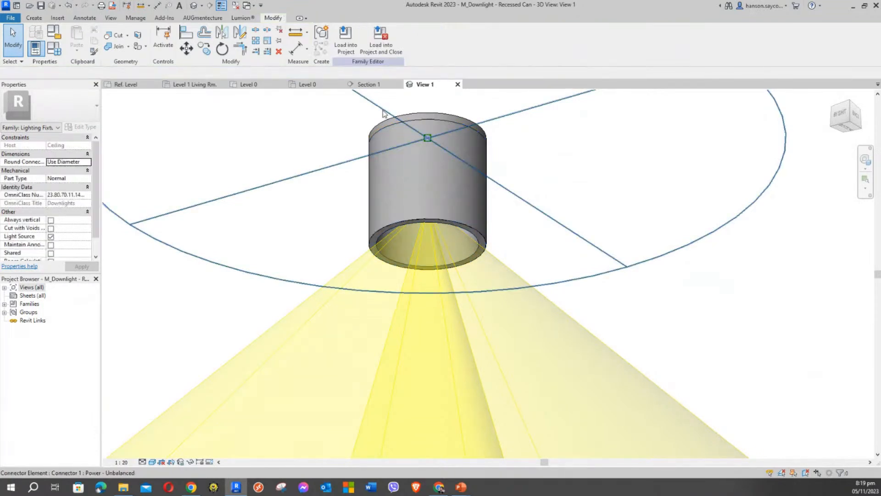
click(370, 166)
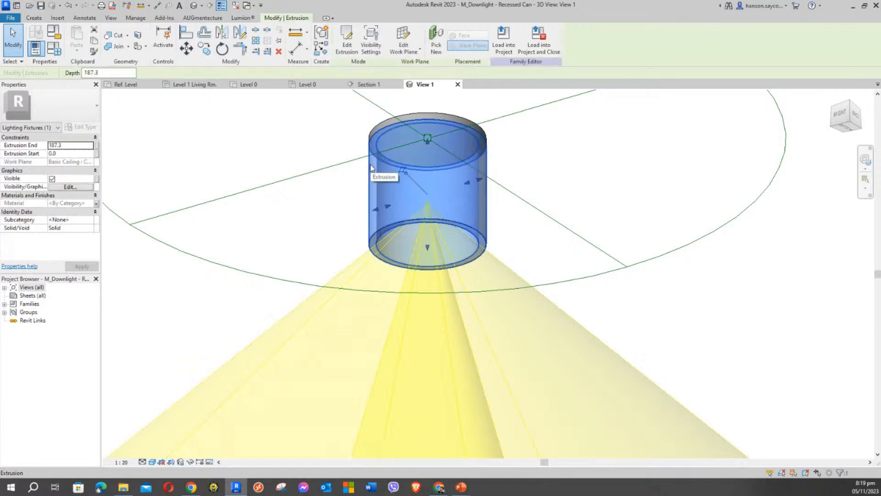
key(Escape)
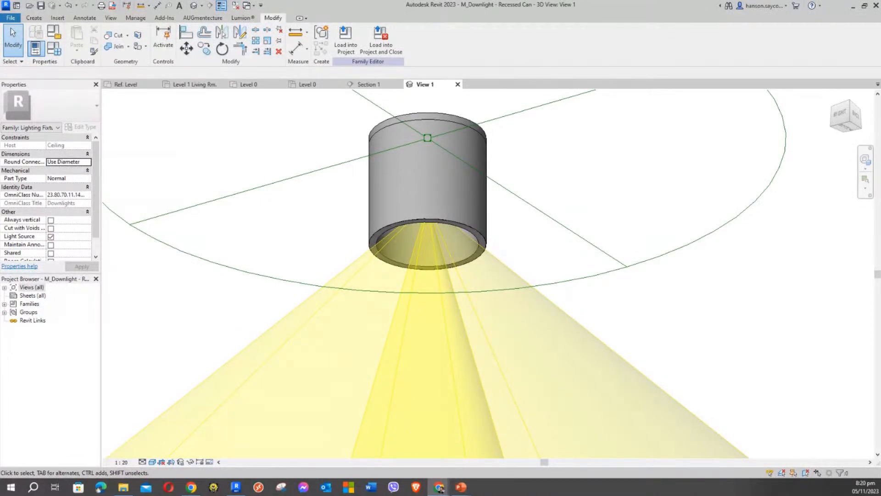
Switch to Chrome and download only the Revit zip of EAE Lighting - DOWNLED V.2 RECESSED MOUNTED from bimobject.com to Downloads
click(439, 486)
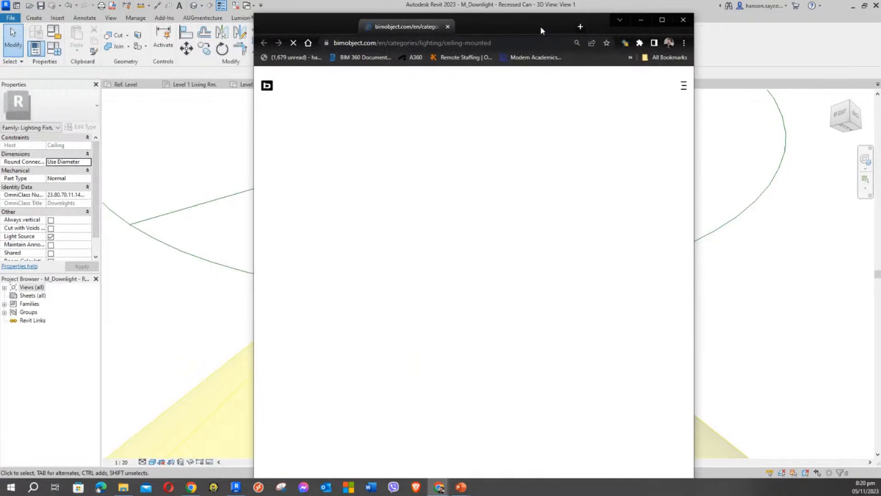
scroll(544, 218, down, 5)
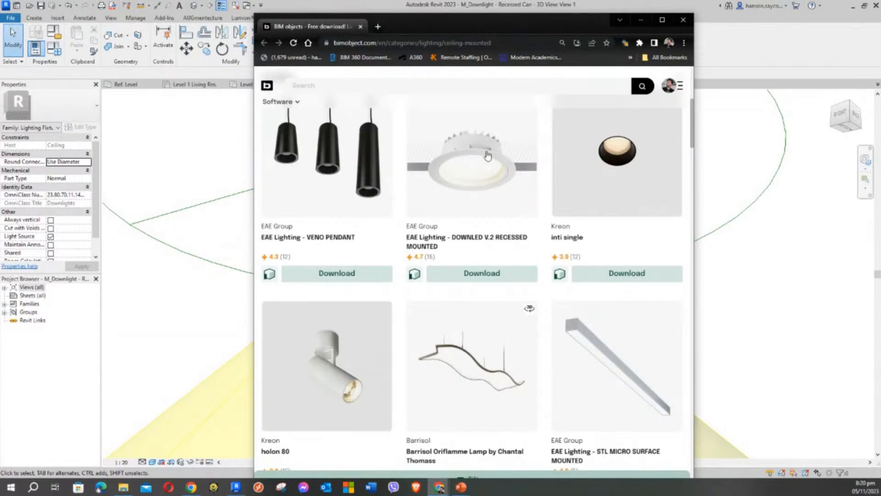
click(491, 276)
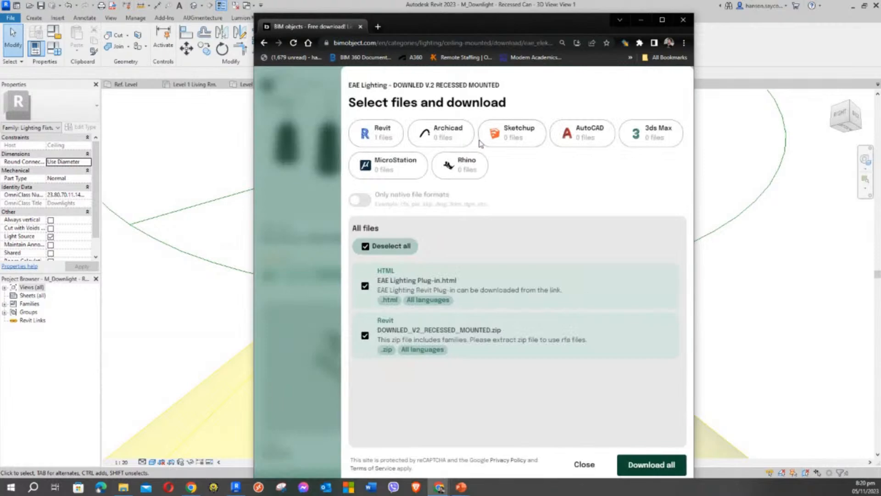
click(370, 247)
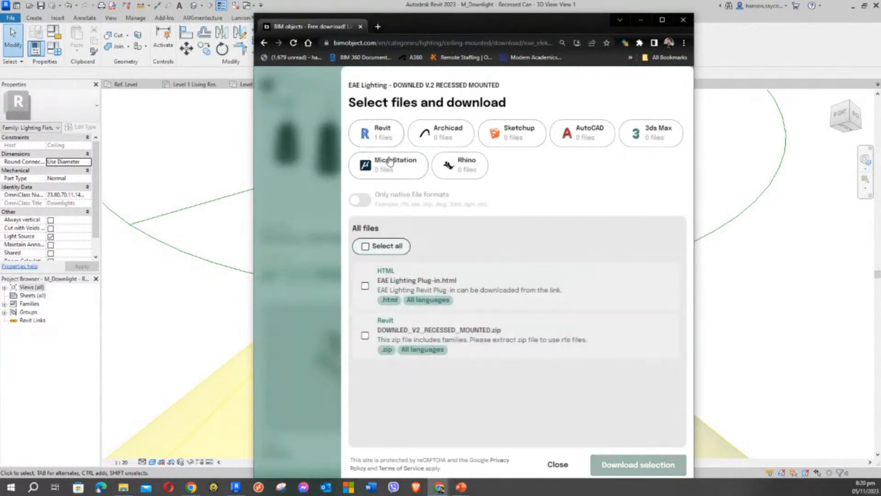
click(375, 134)
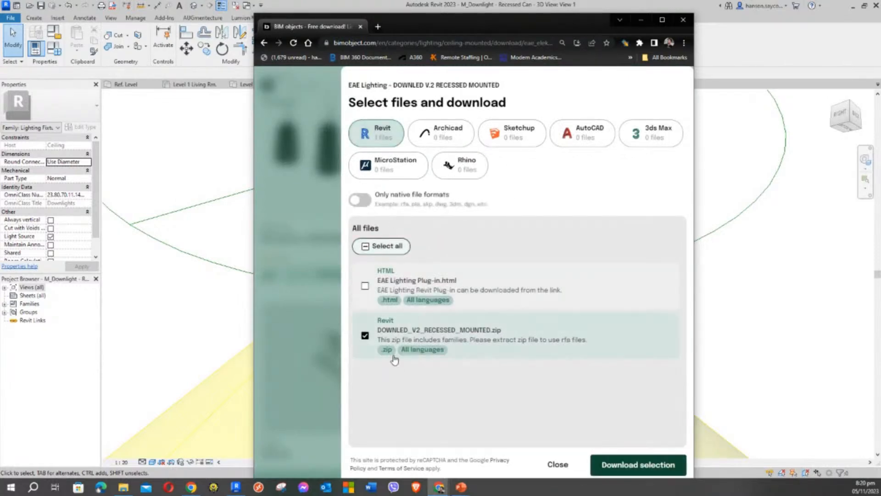
click(624, 464)
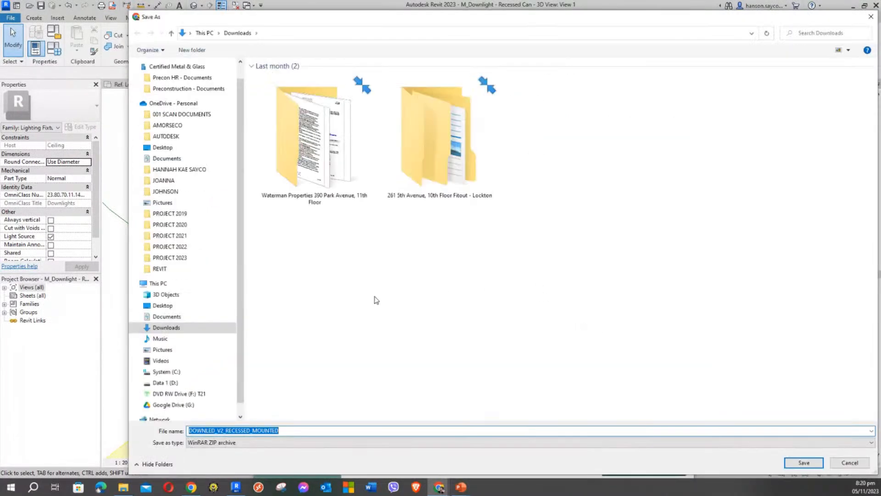
click(804, 462)
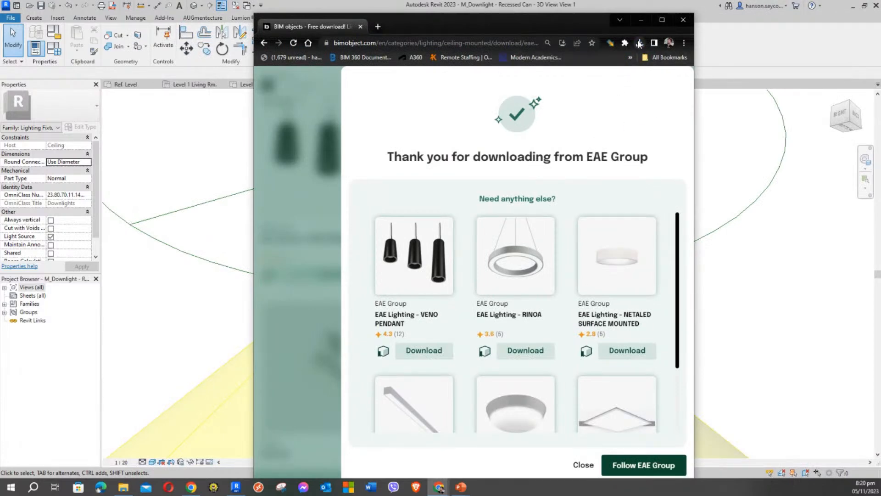
Open the downloaded DOWNLED_V2_RECESSED_MOUNTED archive and its EAE_DOWNLED_CH_V2_RECESSED_MOUNTED_8W family in Revit
click(640, 44)
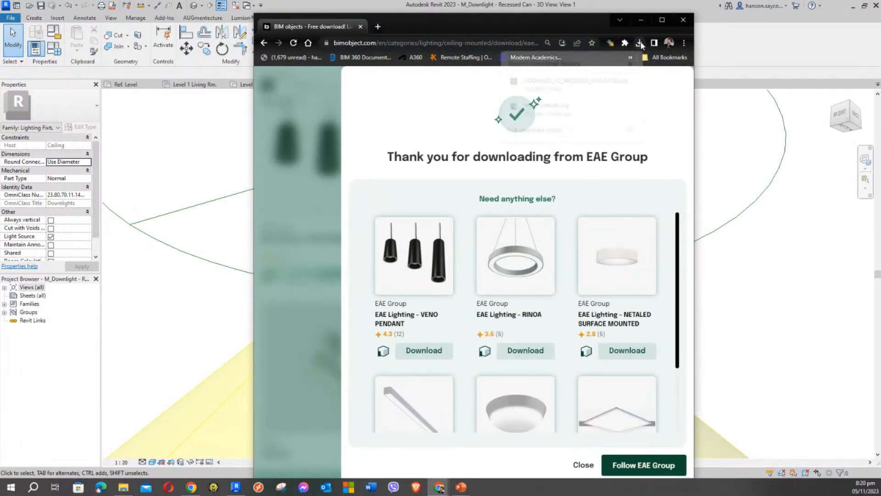
click(618, 83)
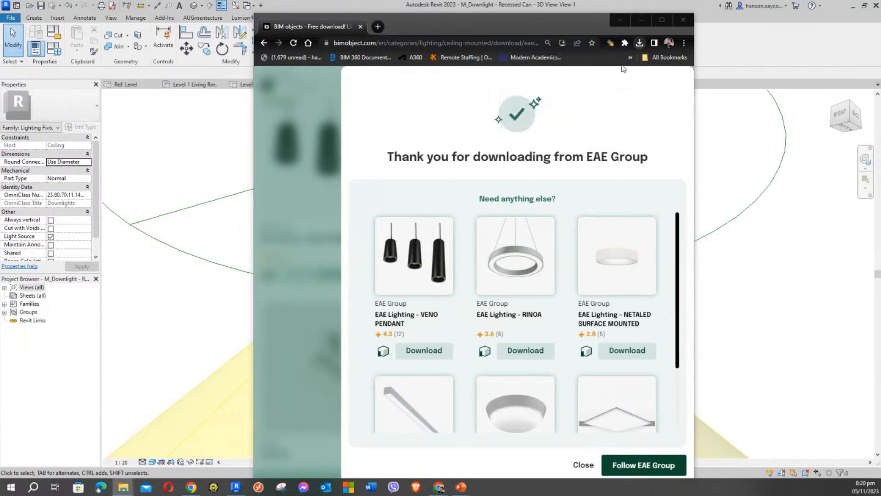
click(642, 21)
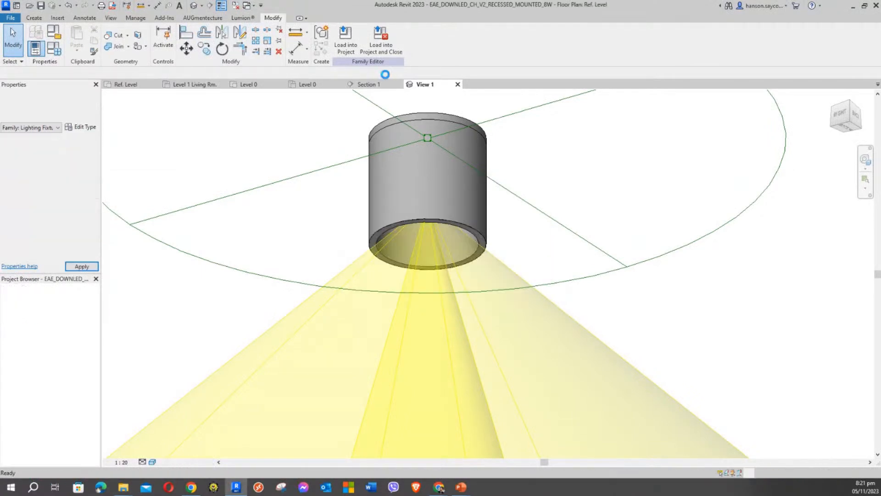
Examine the light source and the symbol label of the downloaded downlight family in its Ref. Level plan
middle_drag(433, 241, 375, 222)
scroll(437, 261, up, 2)
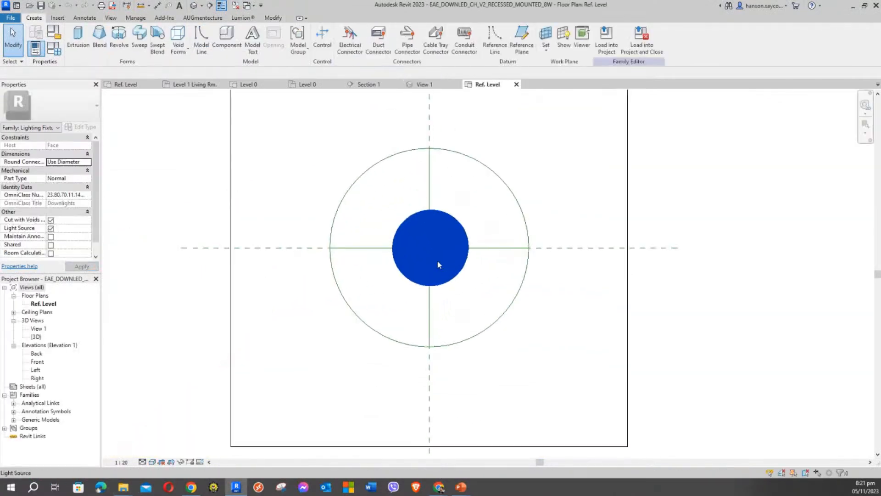
scroll(439, 263, up, 3)
scroll(466, 237, down, 1)
scroll(422, 234, up, 6)
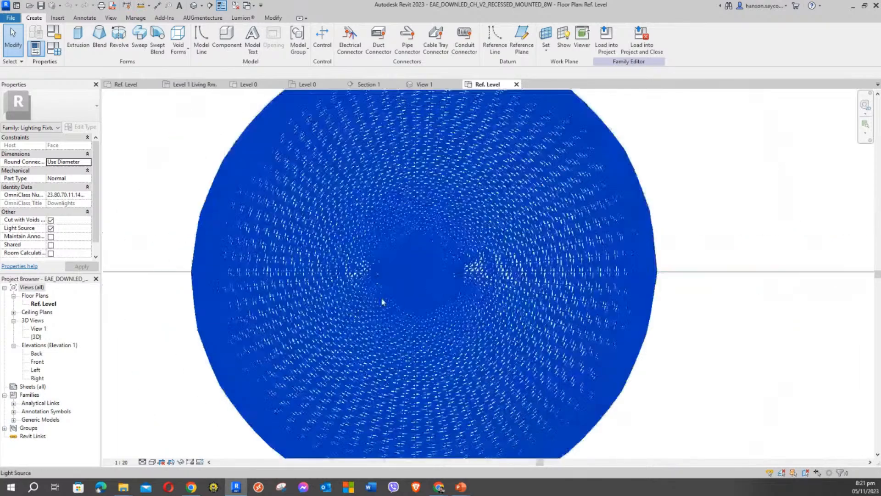
scroll(416, 274, up, 1)
scroll(390, 252, down, 3)
scroll(285, 220, up, 4)
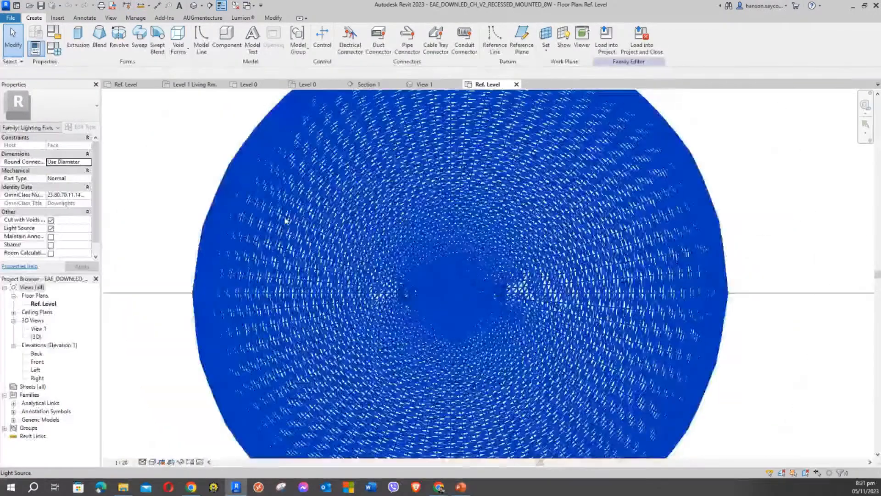
scroll(286, 220, down, 2)
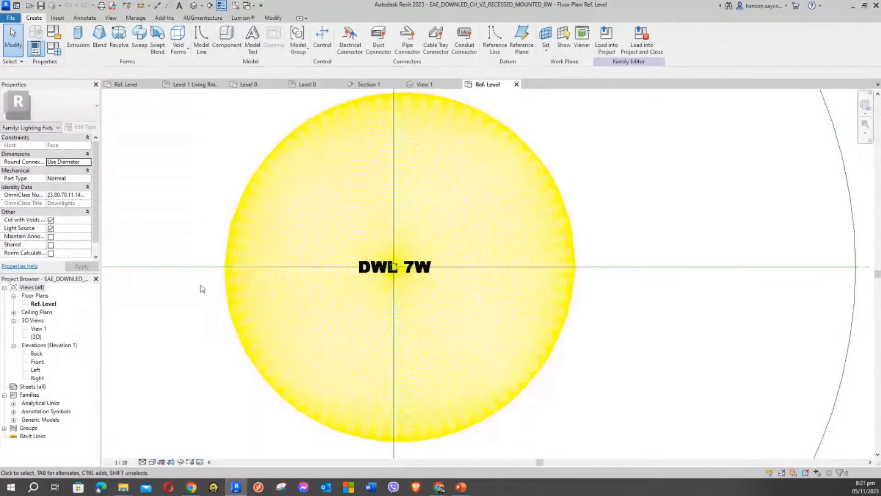
Open the downloaded downlight family's default 3D view and display it in wireframe around the light source base
middle_drag(224, 301, 223, 280)
scroll(162, 220, down, 1)
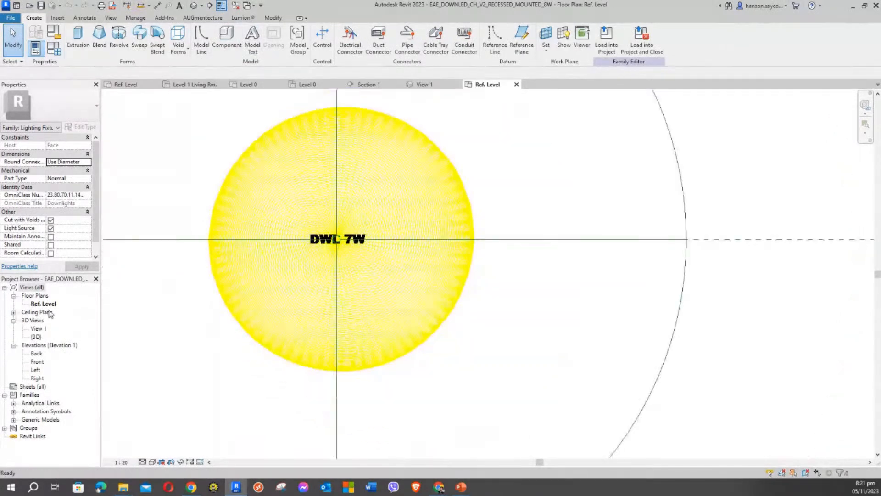
click(194, 5)
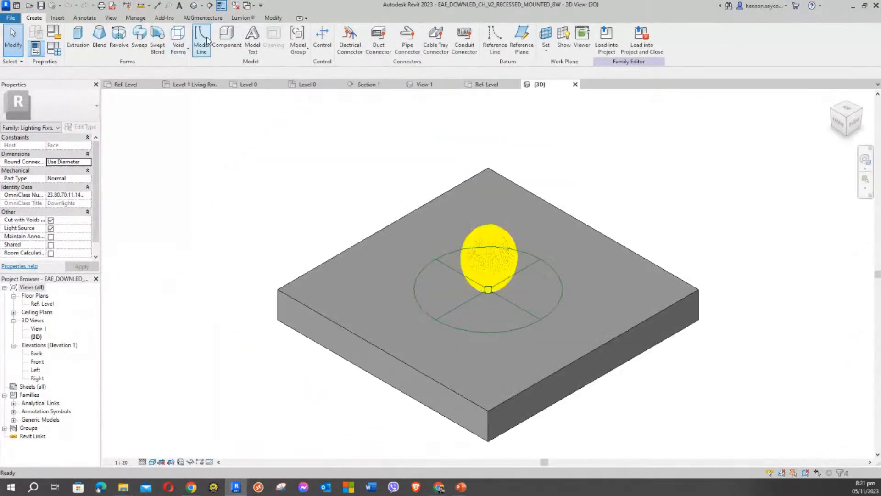
scroll(458, 285, up, 8)
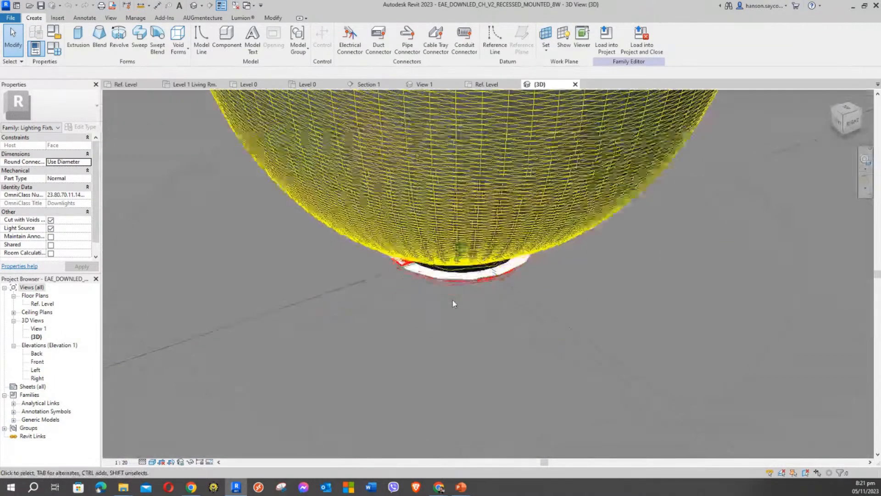
scroll(473, 293, up, 4)
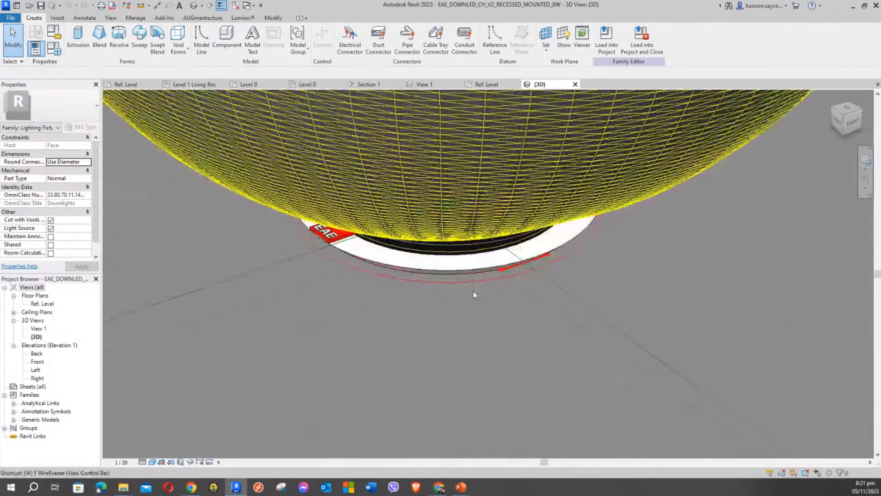
key(f)
scroll(472, 293, down, 2)
scroll(393, 290, up, 3)
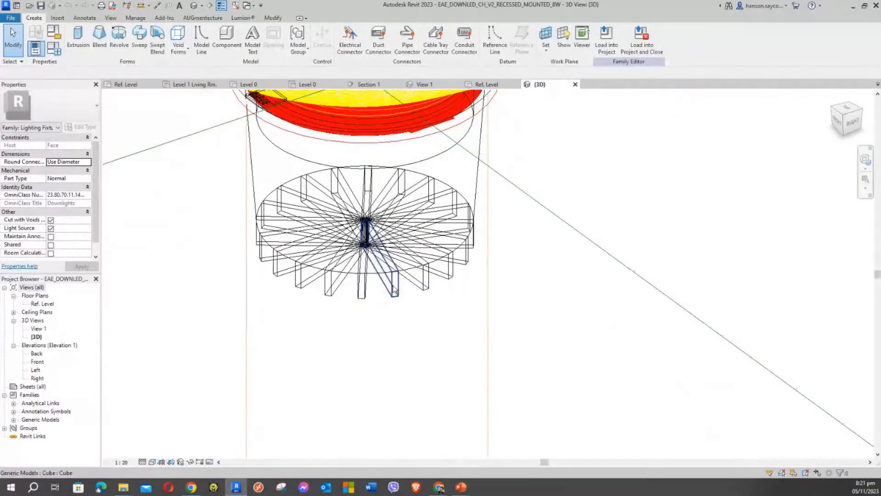
Examine the Cube generic model fins and the blended rim of the downlight's body in the wireframe 3D view
click(275, 273)
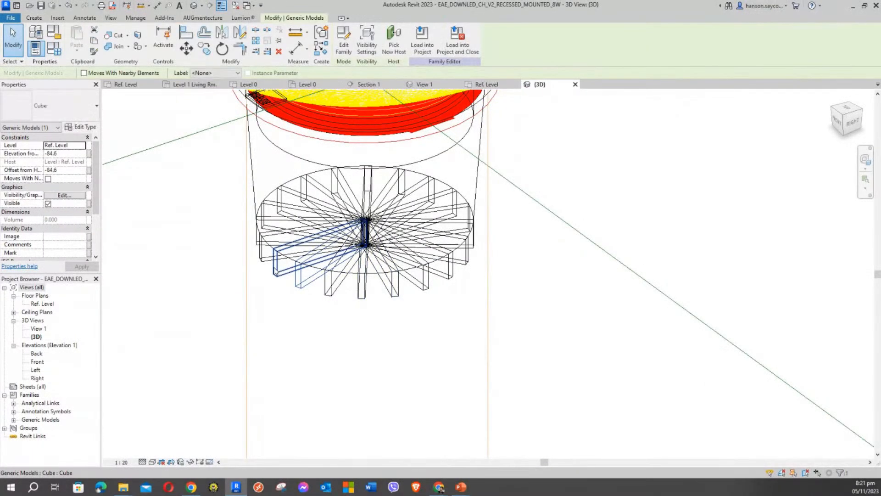
scroll(275, 198, down, 2)
middle_drag(338, 154, 343, 228)
scroll(344, 229, up, 3)
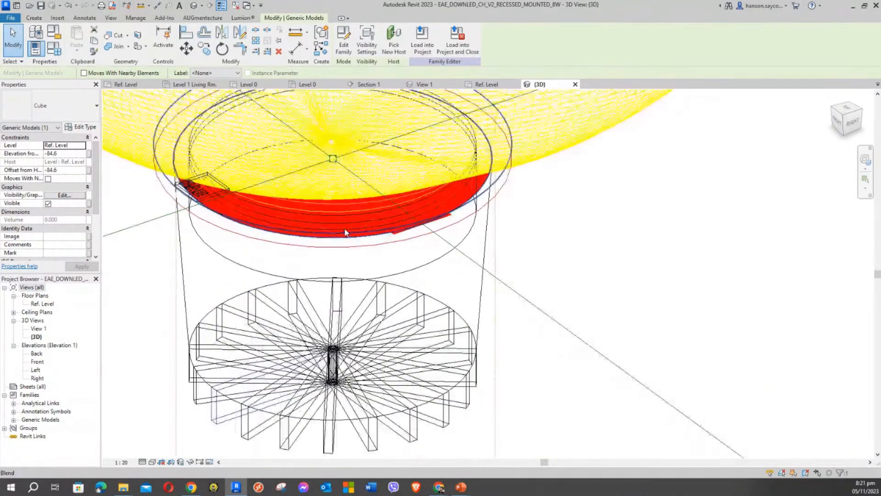
scroll(363, 225, up, 2)
scroll(412, 214, down, 2)
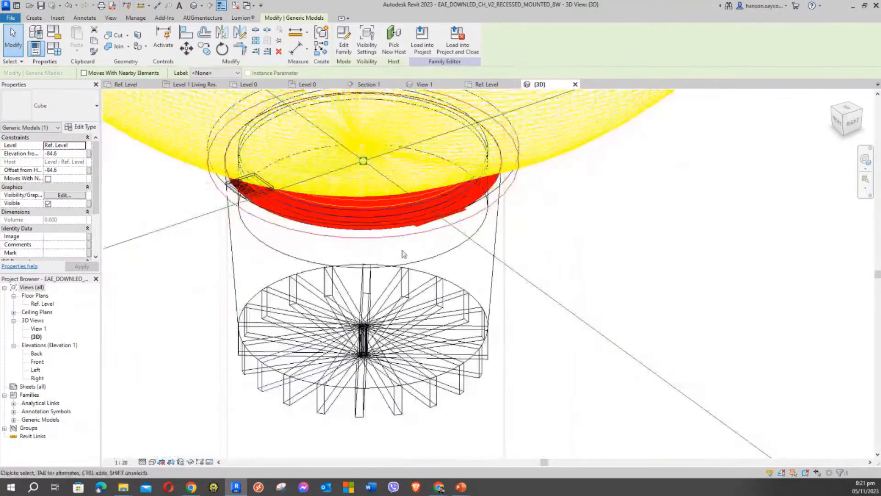
scroll(403, 254, down, 3)
shift+middle_drag(299, 183, 315, 191)
scroll(407, 307, up, 5)
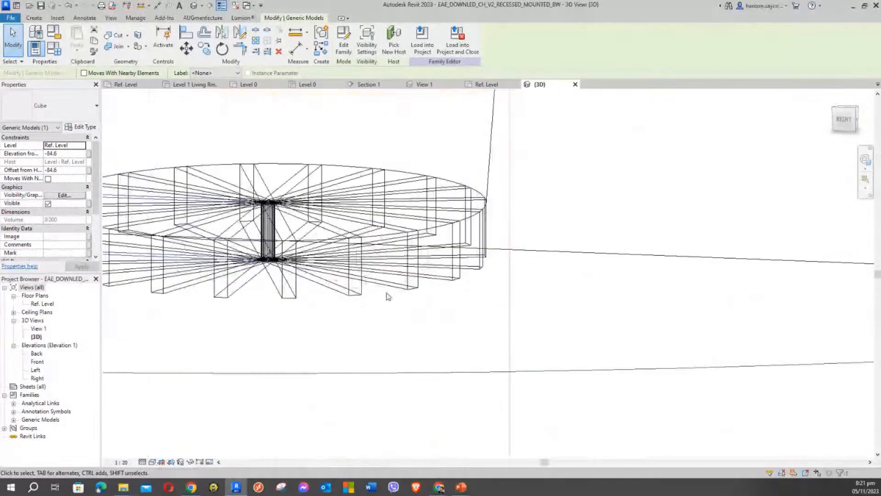
scroll(388, 293, up, 1)
scroll(237, 182, down, 2)
middle_drag(235, 182, 337, 216)
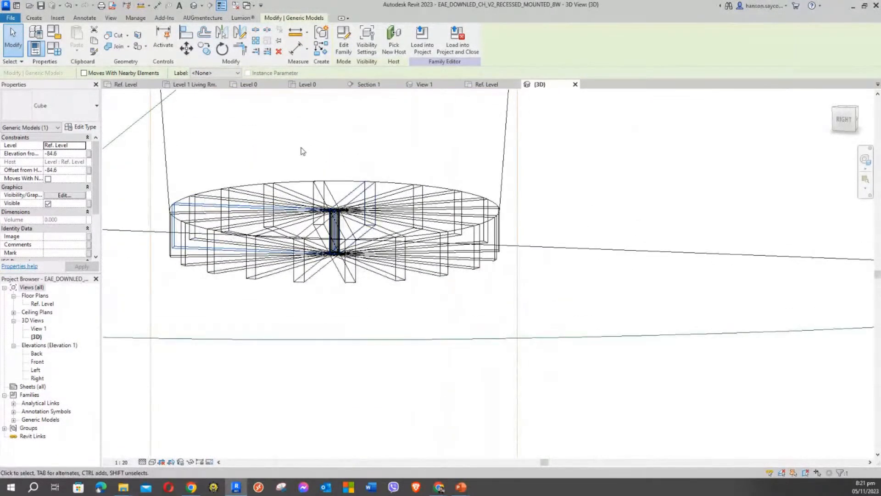
Examine the void extrusion below the downlight, its power connector and the surrounding host block in 3D
scroll(306, 189, down, 2)
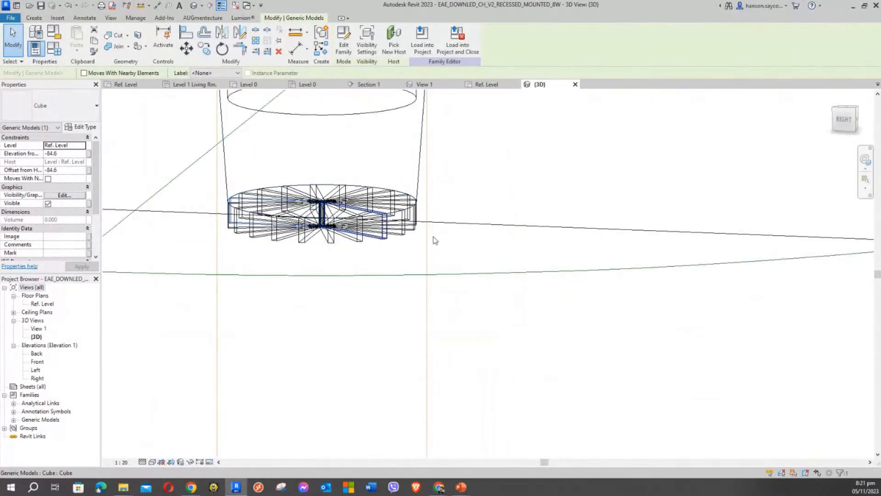
scroll(307, 206, down, 5)
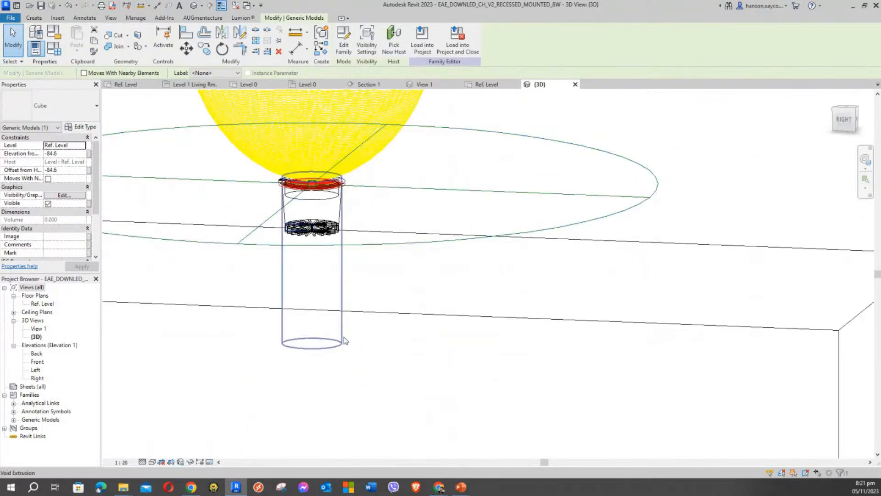
scroll(225, 250, down, 3)
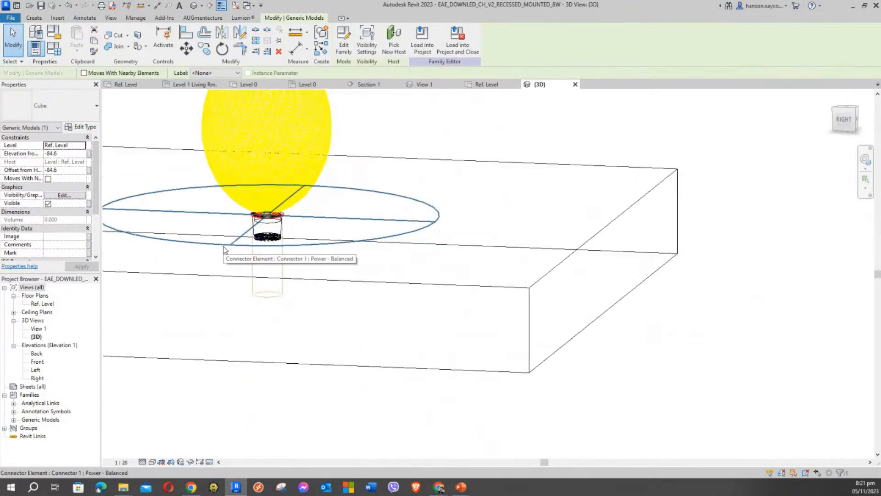
shift+middle_drag(315, 280, 358, 340)
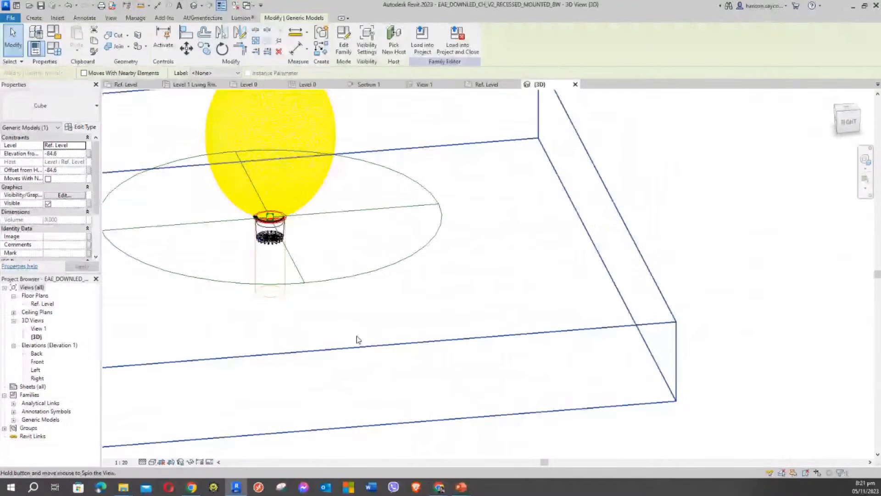
Return to the downloaded family's Ref. Level plan, clear the selection and view the whole host with its connector
click(486, 84)
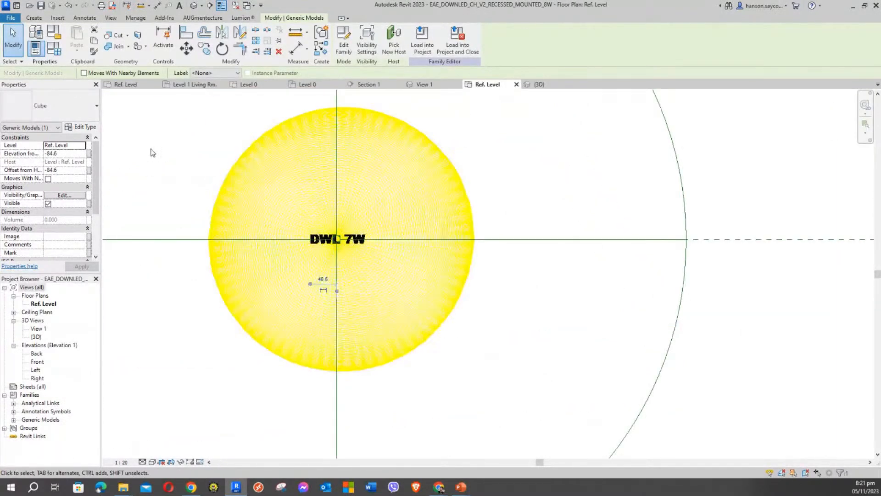
click(154, 150)
scroll(155, 147, down, 4)
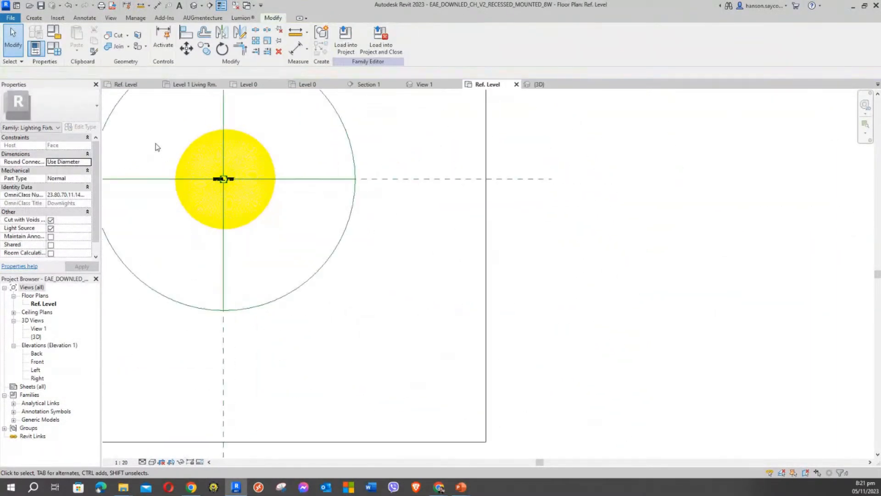
middle_drag(157, 147, 403, 232)
scroll(403, 232, down, 3)
mouse_move(346, 166)
middle_down()
mouse_move(379, 223)
mouse_move(346, 168)
middle_up()
scroll(379, 223, down, 1)
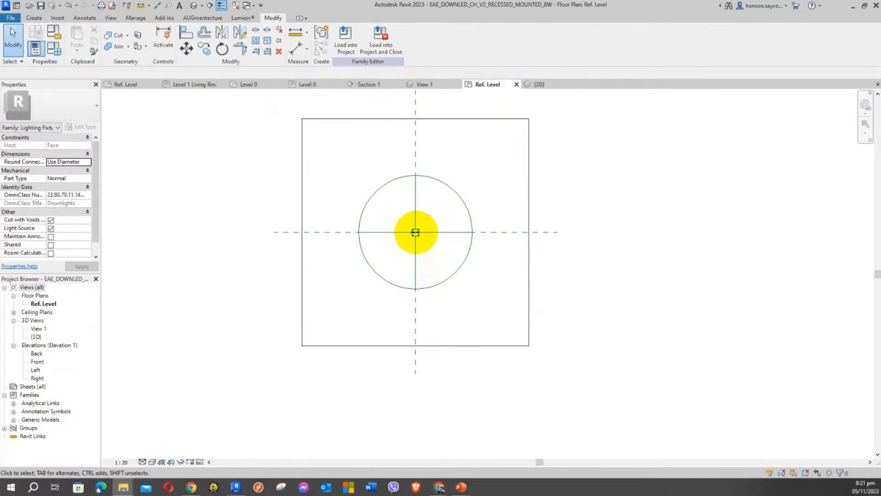
Check the file size of EAE_DOWNLED_CH_V2_RECESSED_MOUNTED_8W in its File Explorer folder, then return to Revit
drag(0, 97, 394, 75)
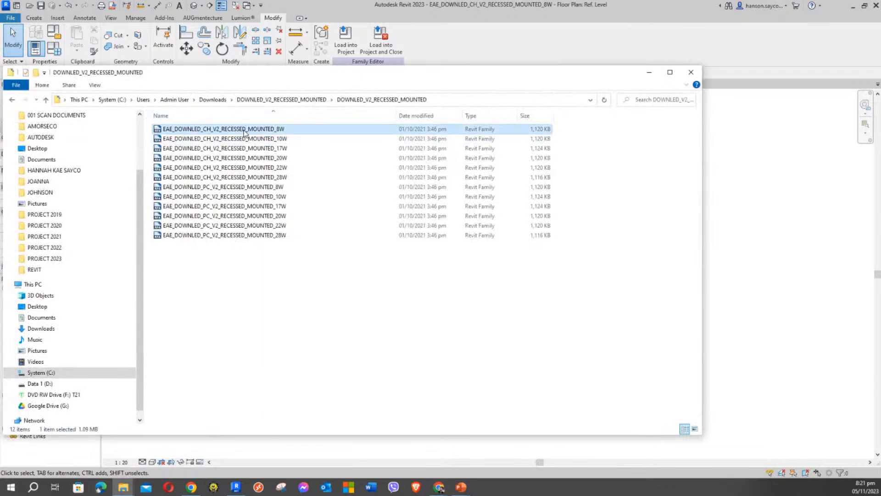
click(649, 72)
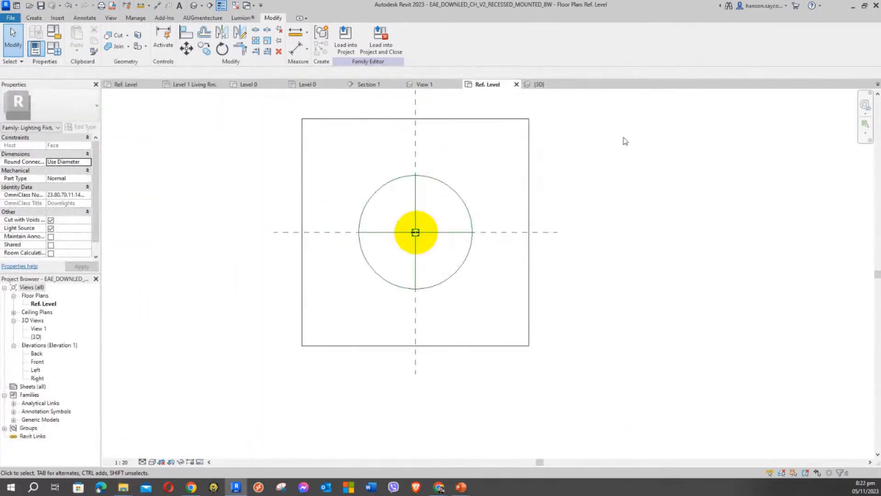
Close the inactive views, switch to the recessed can family's View 1 and start saving it as a family file
click(236, 5)
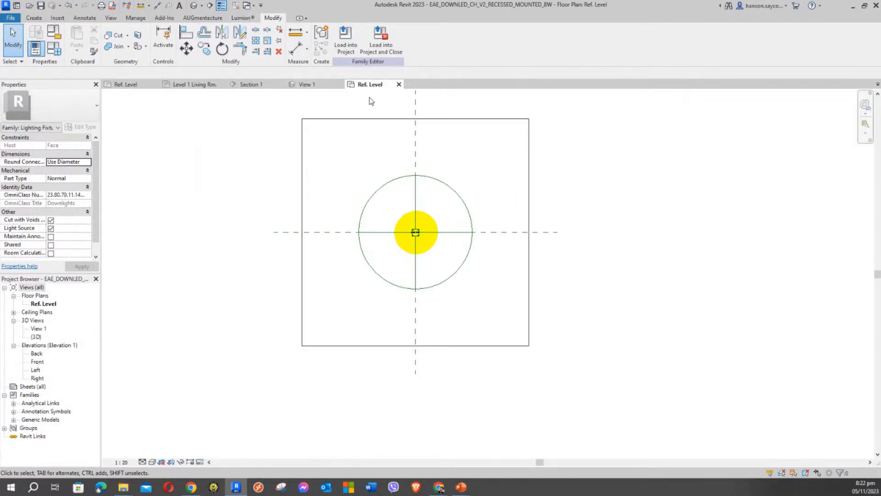
click(315, 85)
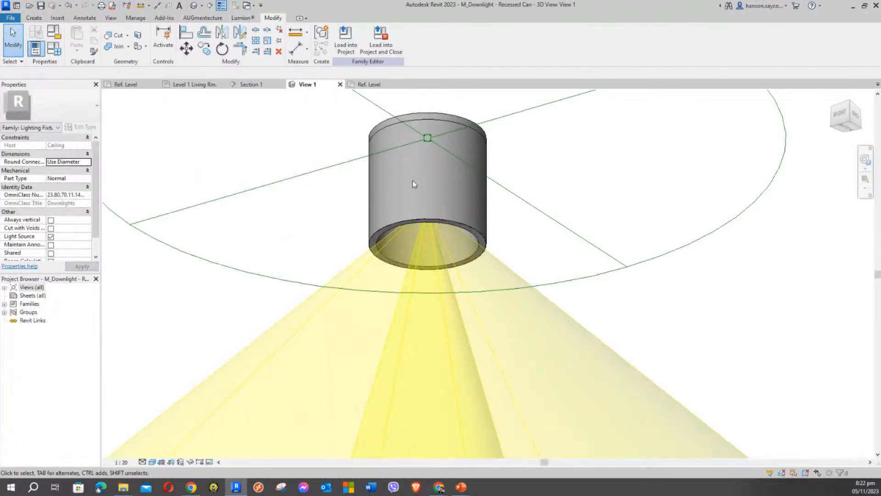
click(14, 22)
mouse_move(28, 120)
click(115, 126)
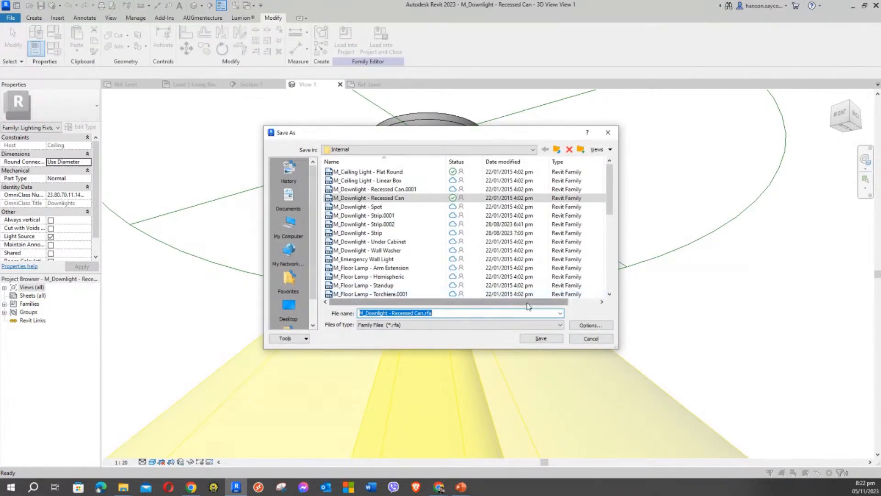
Enlarge and reposition the Save As dialog to compare the file sizes of the Internal lighting families
drag(527, 305, 594, 299)
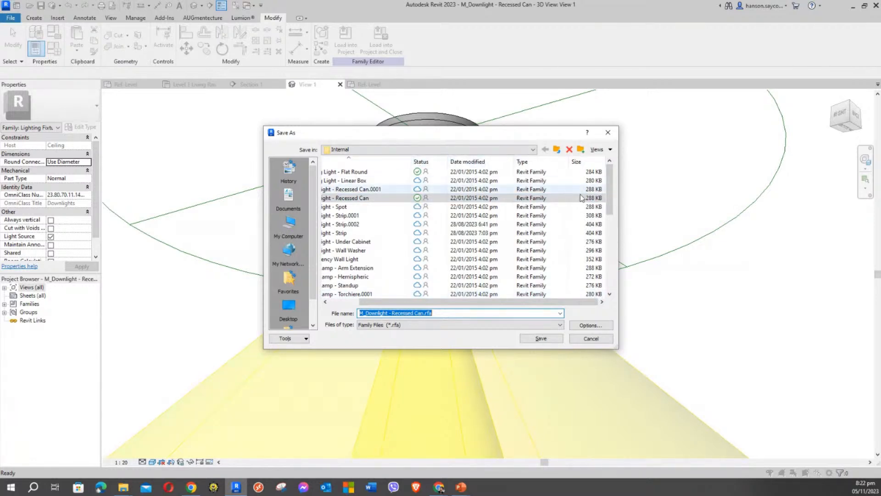
mouse_move(610, 188)
mouse_down()
mouse_move(619, 282)
mouse_move(607, 257)
mouse_move(606, 197)
mouse_up()
drag(525, 302, 445, 300)
drag(616, 347, 798, 426)
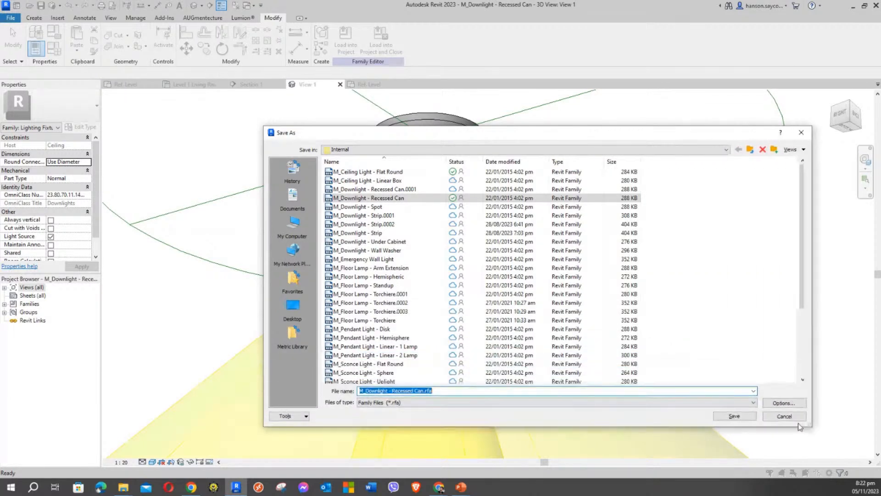
click(698, 334)
key(BackSpace)
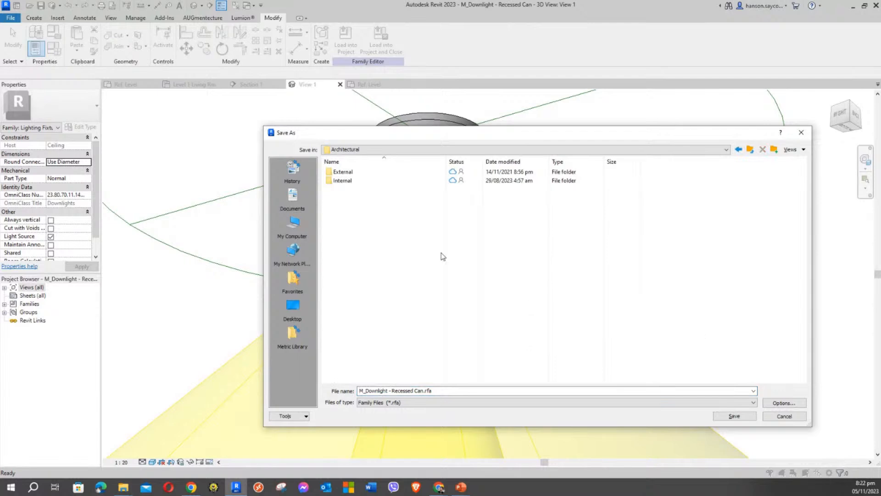
double_click(343, 181)
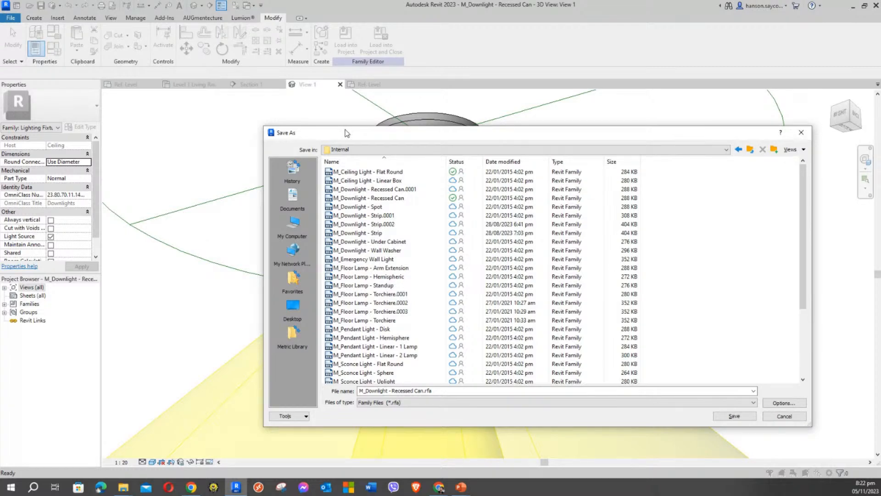
drag(688, 133, 572, 103)
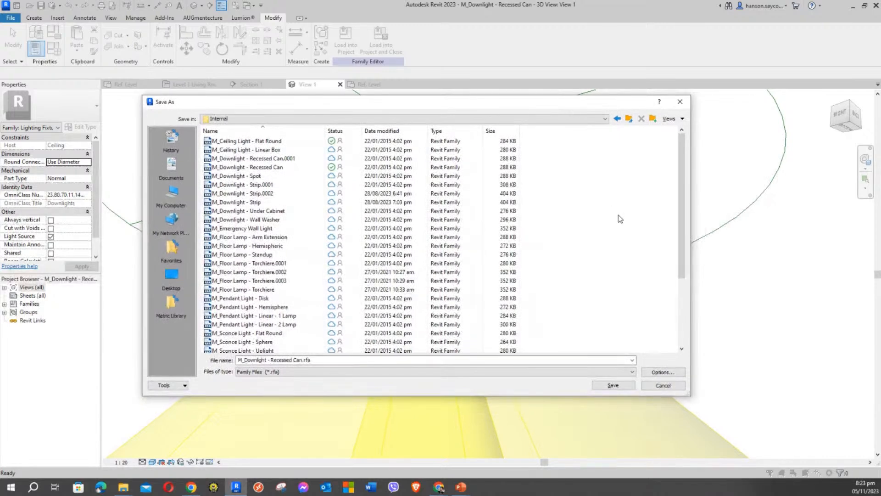
Browse to the Metric Library's Furniture folder and check the file sizes of Flat_Screen_TV_Television_11479 and M_Work chair
click(629, 118)
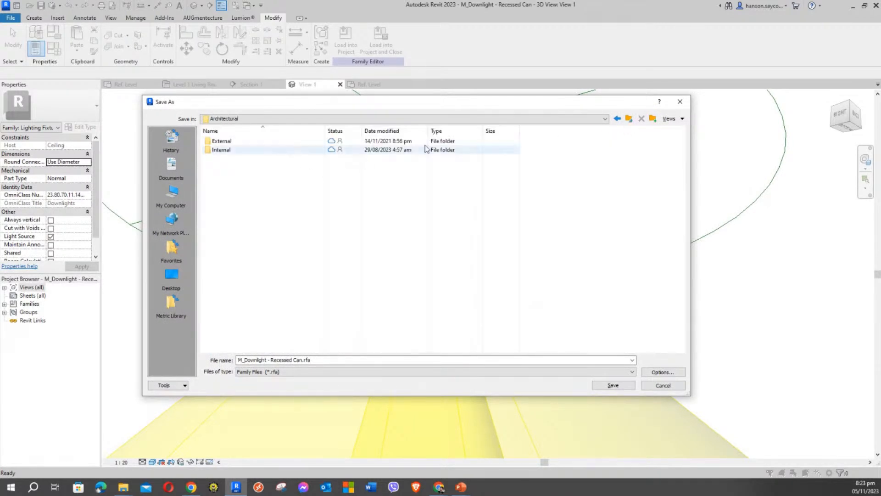
click(629, 118)
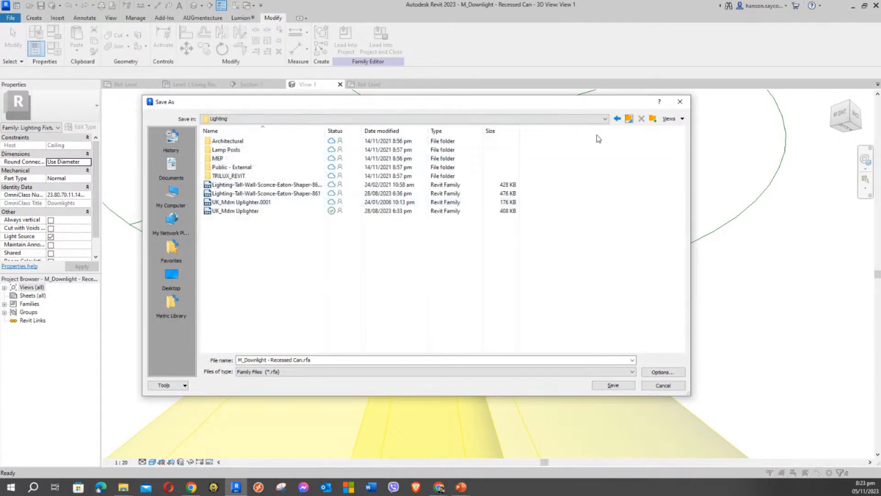
click(629, 118)
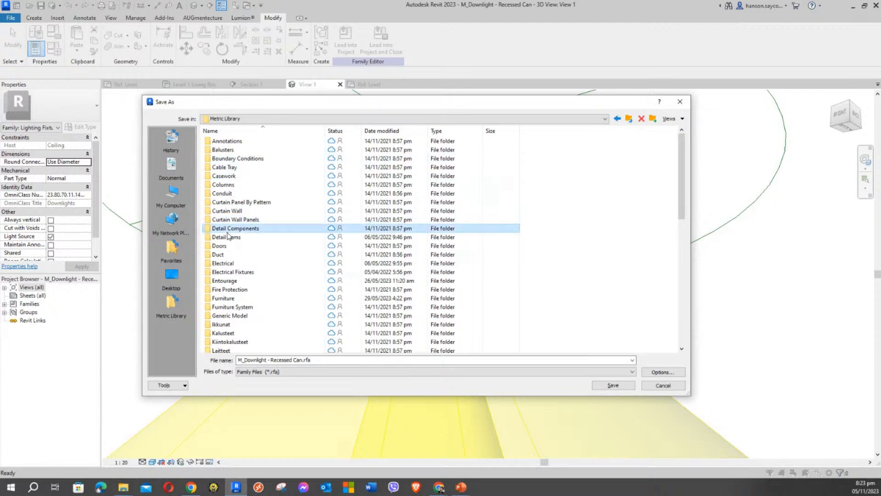
scroll(228, 230, down, 4)
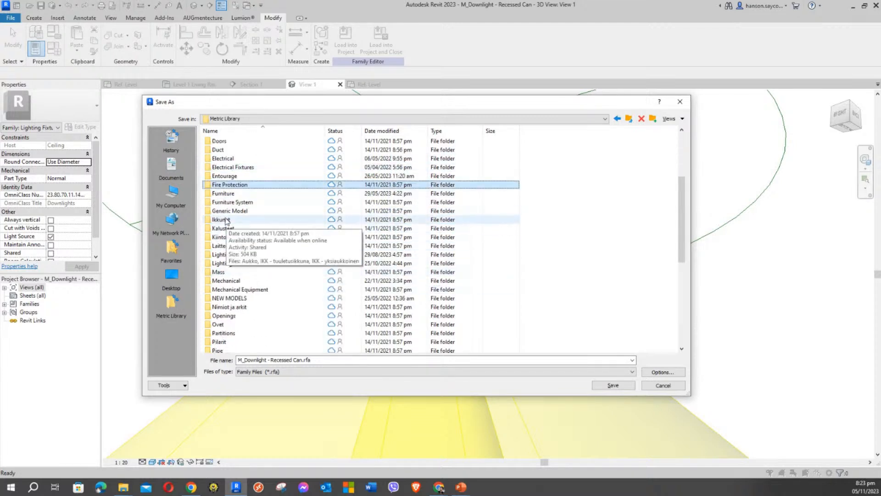
double_click(228, 194)
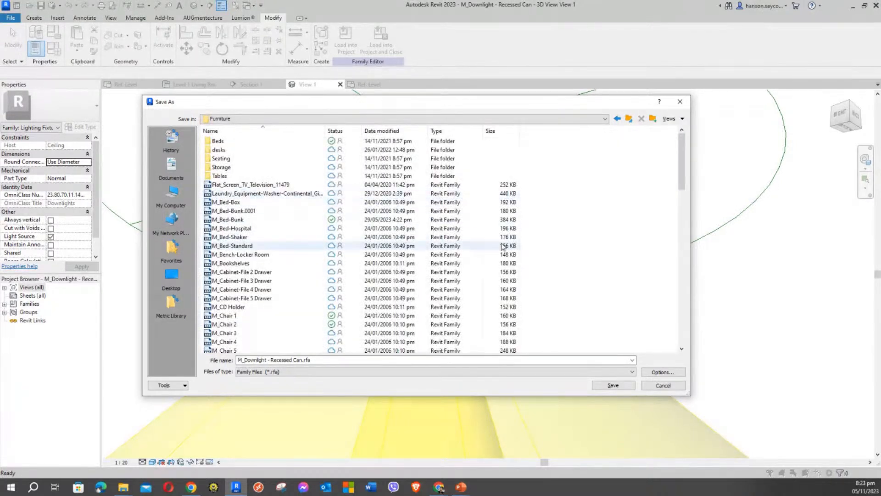
click(507, 186)
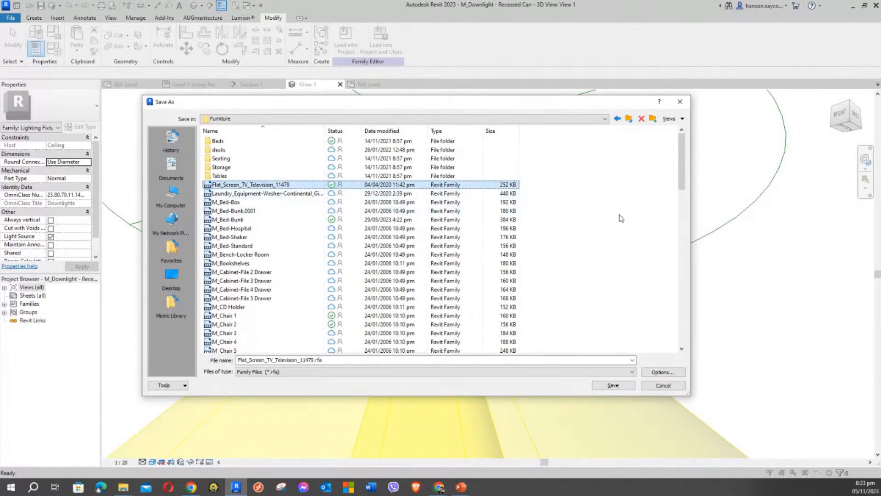
drag(682, 180, 674, 331)
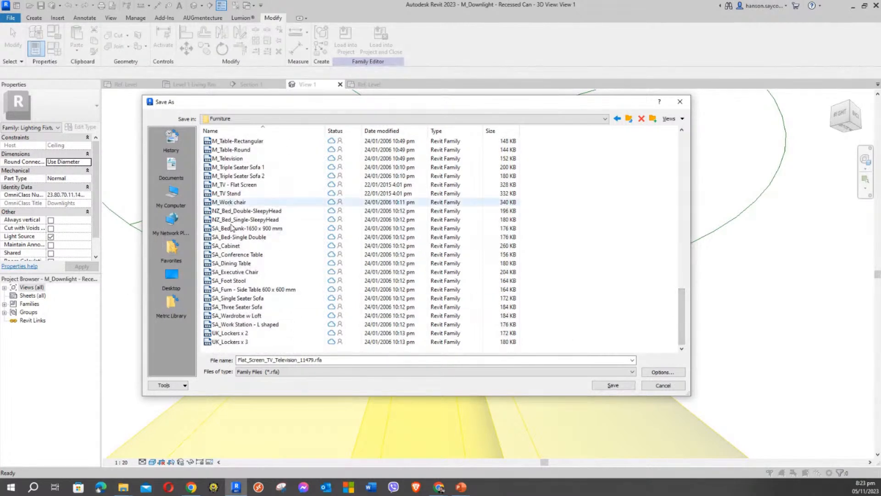
click(495, 202)
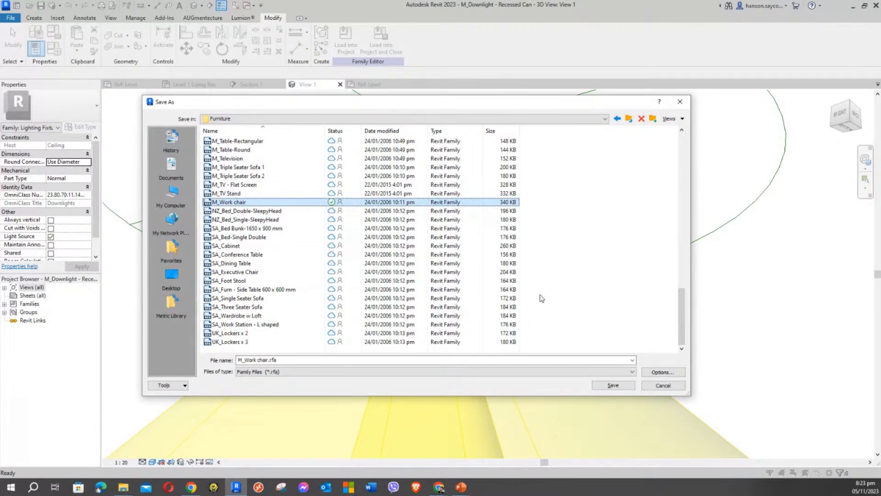
Compare the EAE downlight file size in File Explorer with the SA_Foot Stool and SA_Work Station - L shaped families in the Furniture folder
drag(0, 69, 335, 26)
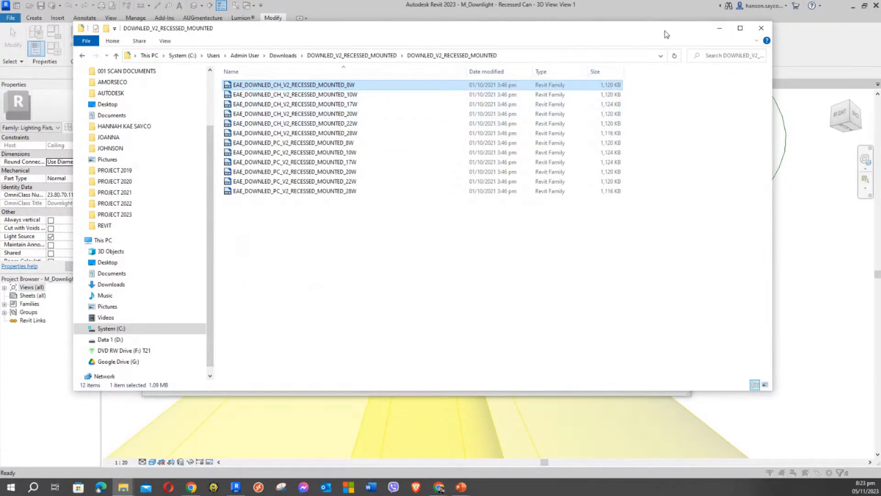
drag(657, 32, 0, 117)
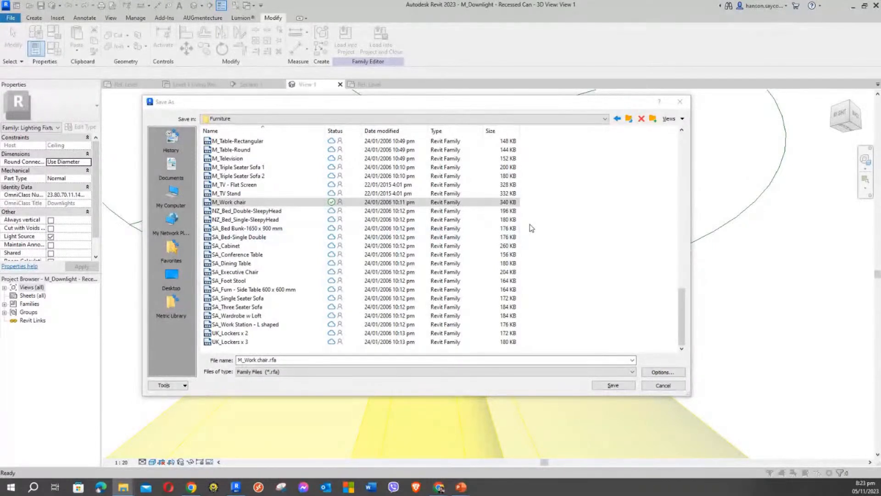
click(236, 279)
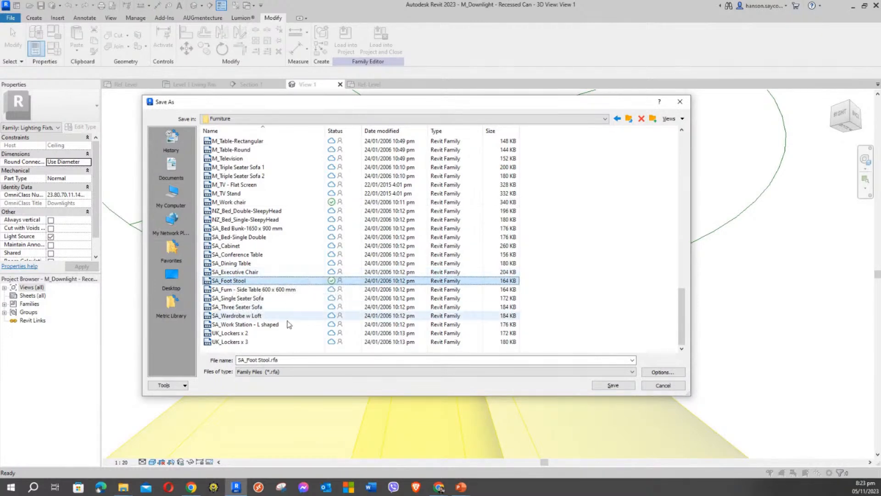
click(218, 324)
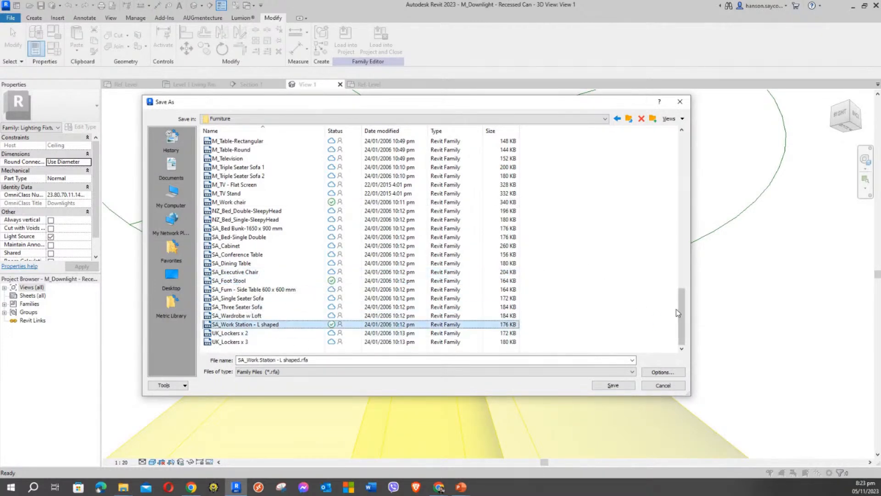
Reposition the Save As dialog and cancel it without saving the recessed can family
drag(679, 320, 687, 383)
drag(269, 107, 236, 93)
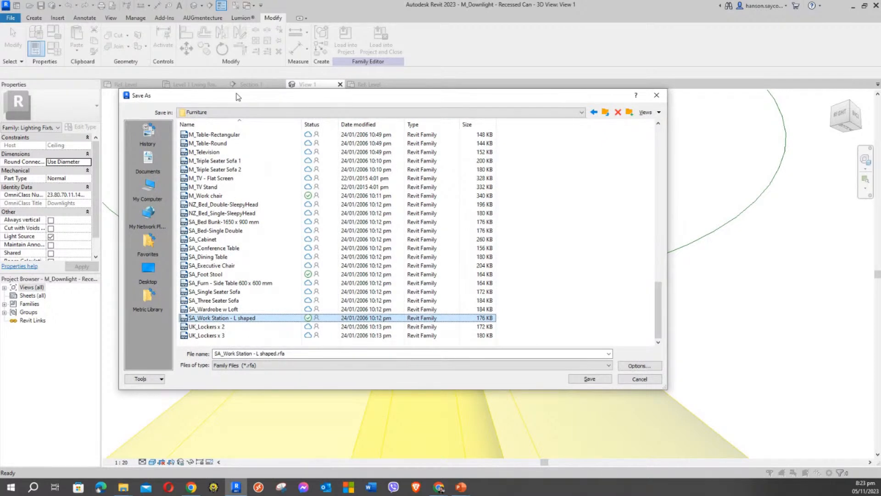
drag(527, 98, 531, 82)
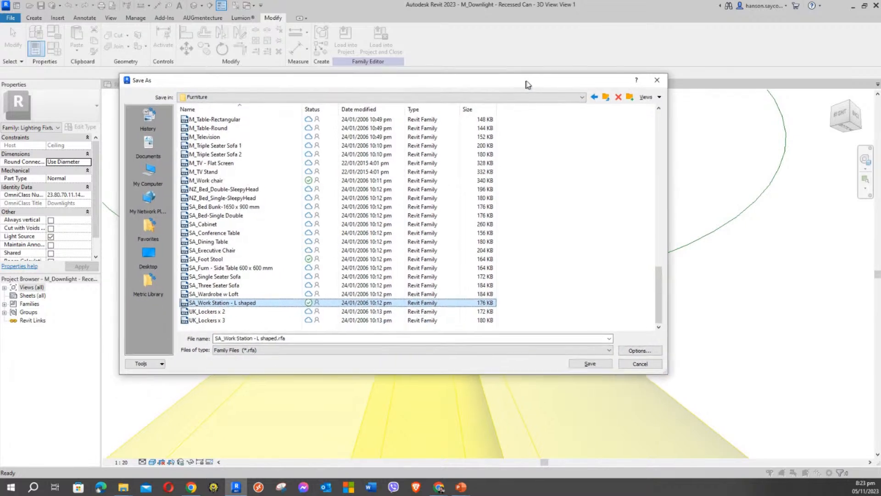
click(643, 364)
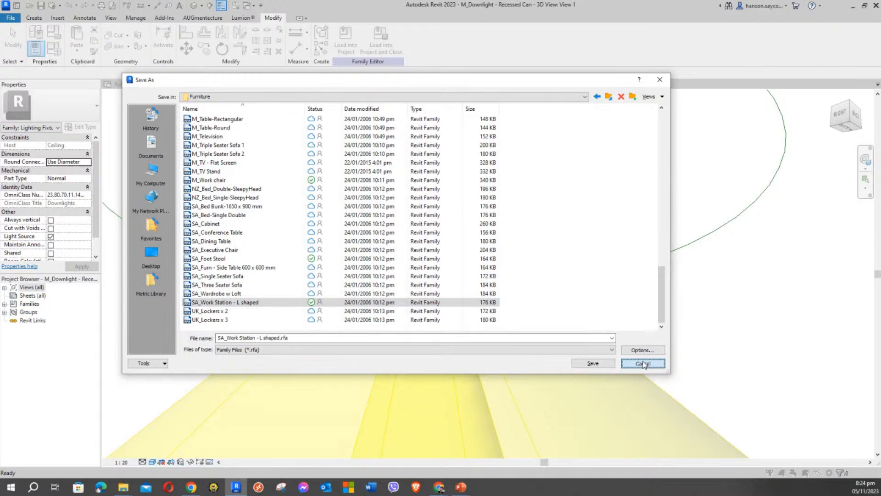
click(643, 364)
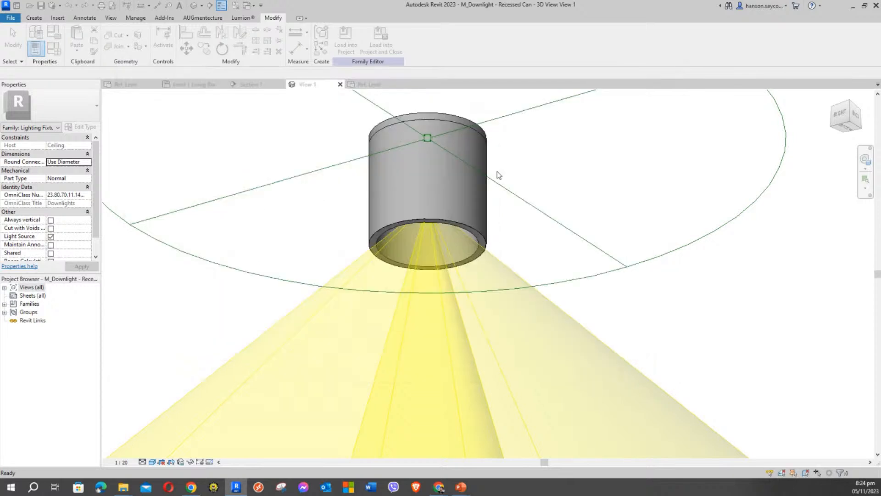
Close the EAE_DOWNLED_CH_V2_RECESSED_MOUNTED_8W and M_Downlight - Recessed Can families without saving their changes
click(377, 88)
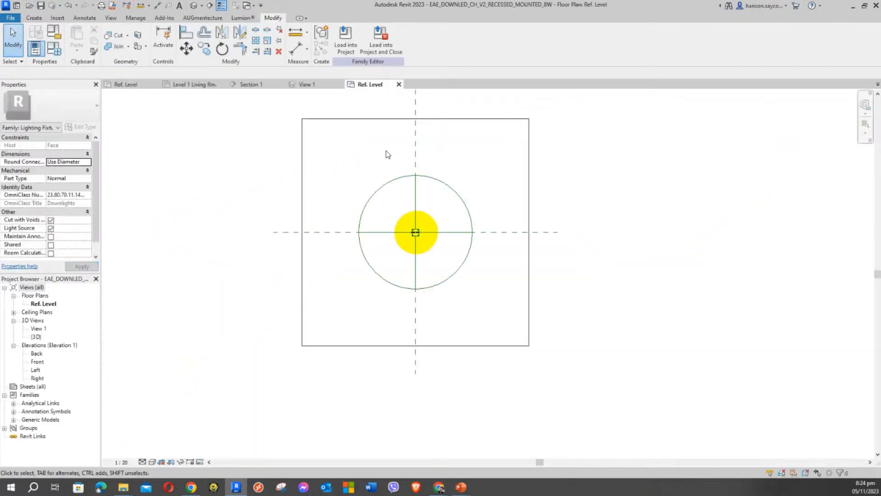
click(399, 84)
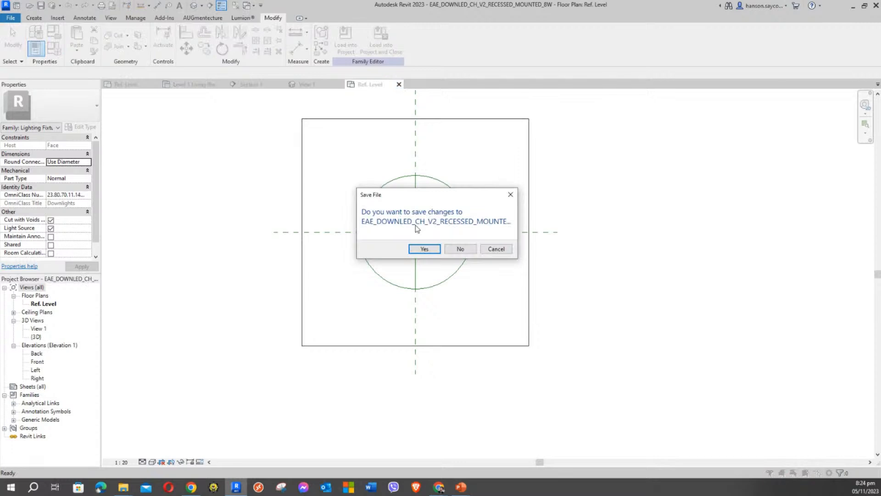
click(463, 251)
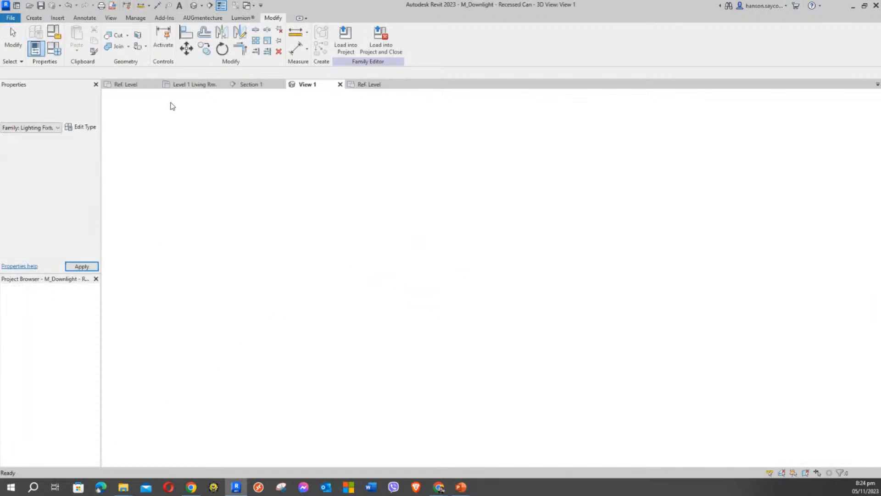
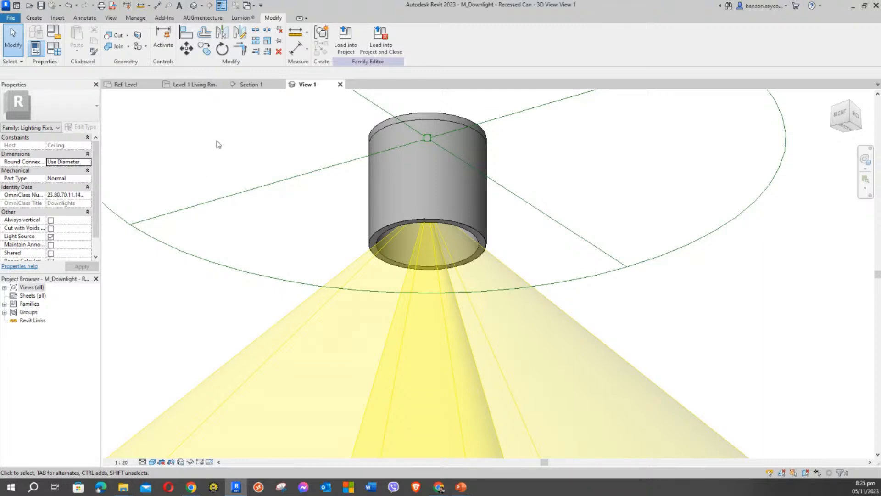
click(340, 85)
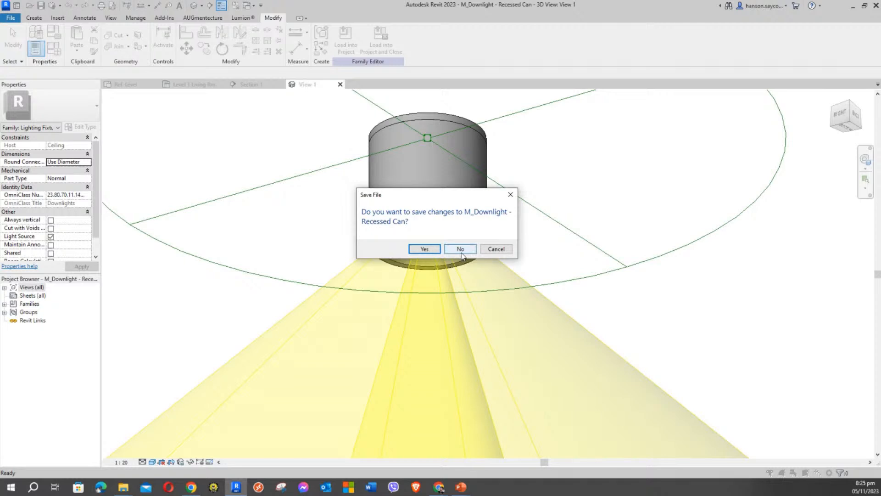
click(460, 249)
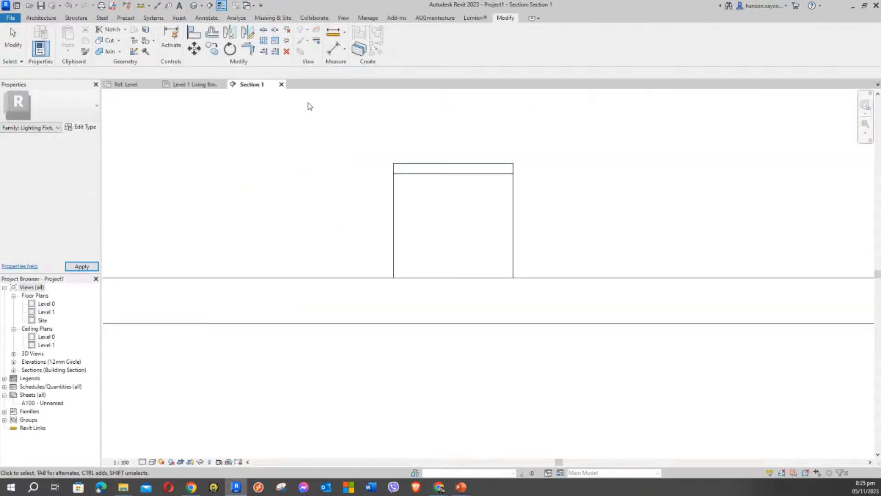
middle_drag(364, 209, 476, 250)
scroll(445, 234, down, 8)
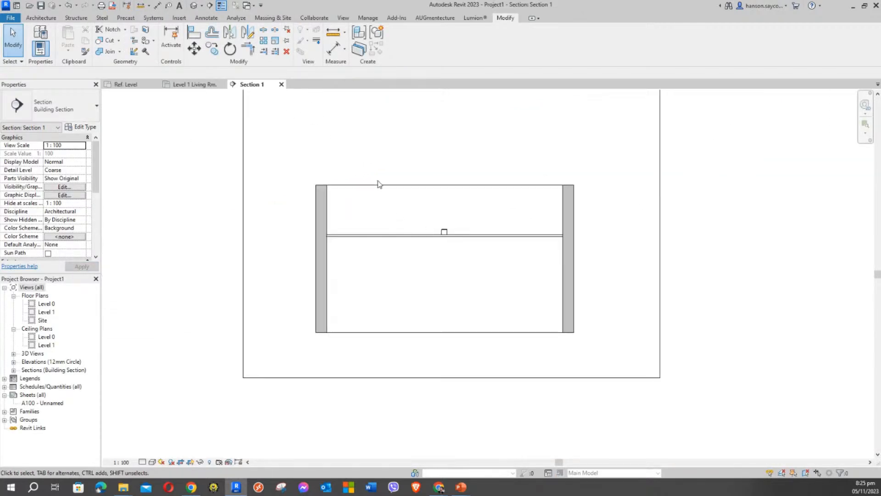
click(281, 84)
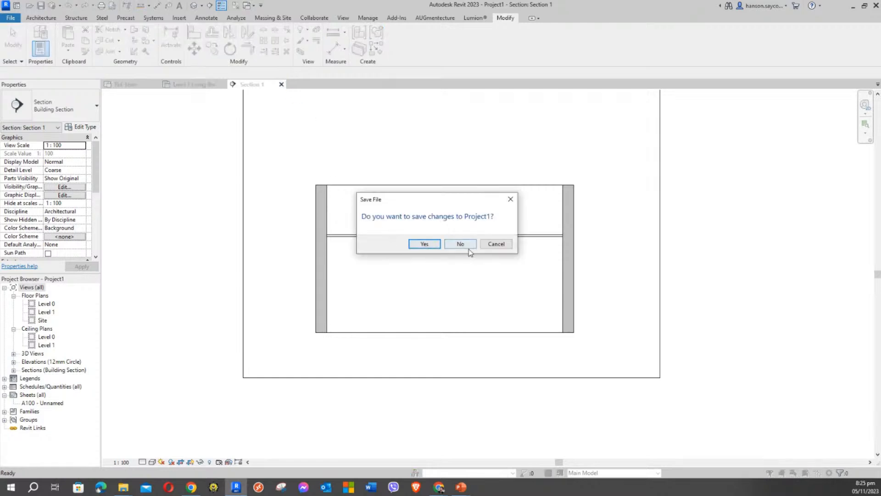
click(495, 244)
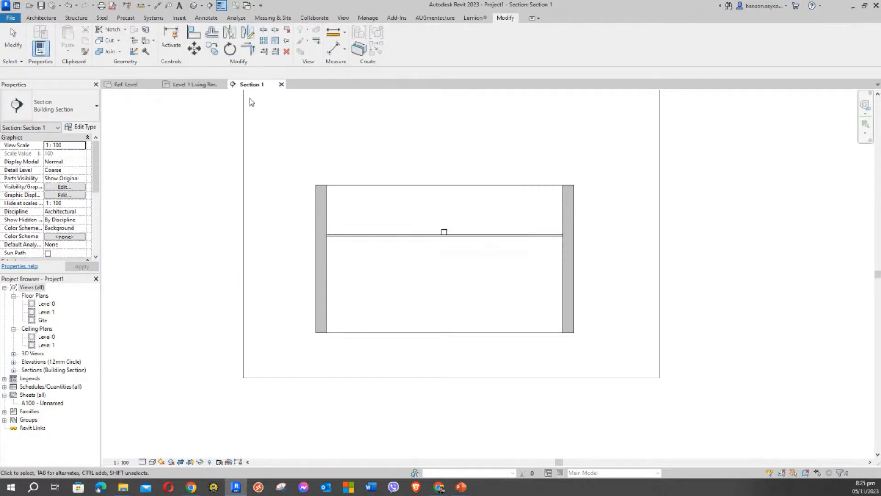
Switch to the TABLE TUTORIAL_R23 family's Ref. Level plan and examine its reference planes and labelled width, leg size and leg edge offset dimensions
click(125, 84)
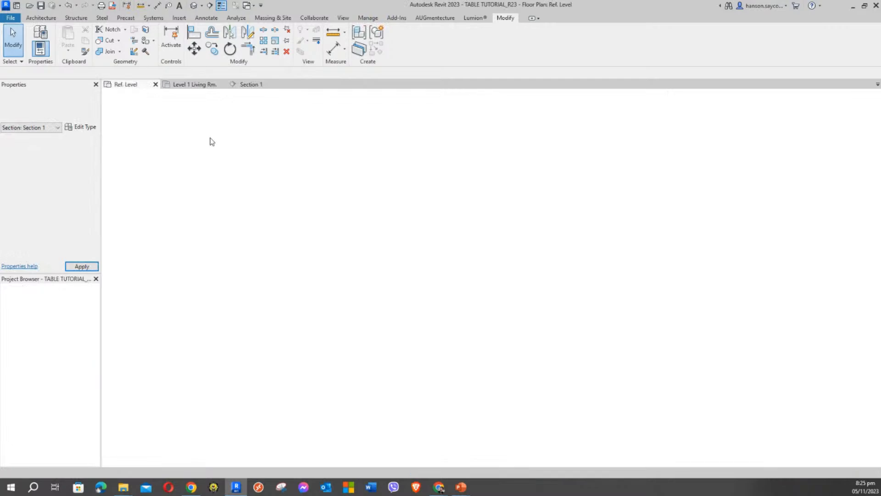
scroll(336, 189, down, 4)
scroll(482, 215, up, 7)
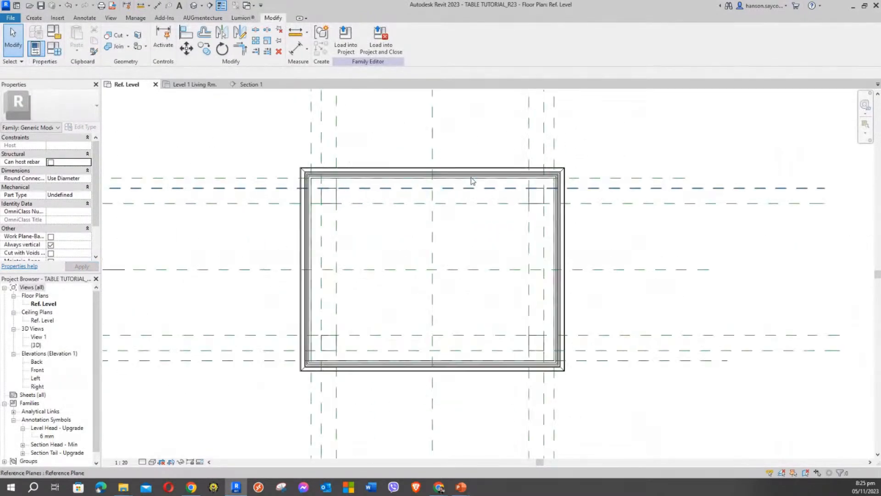
scroll(471, 127, down, 3)
scroll(497, 282, down, 3)
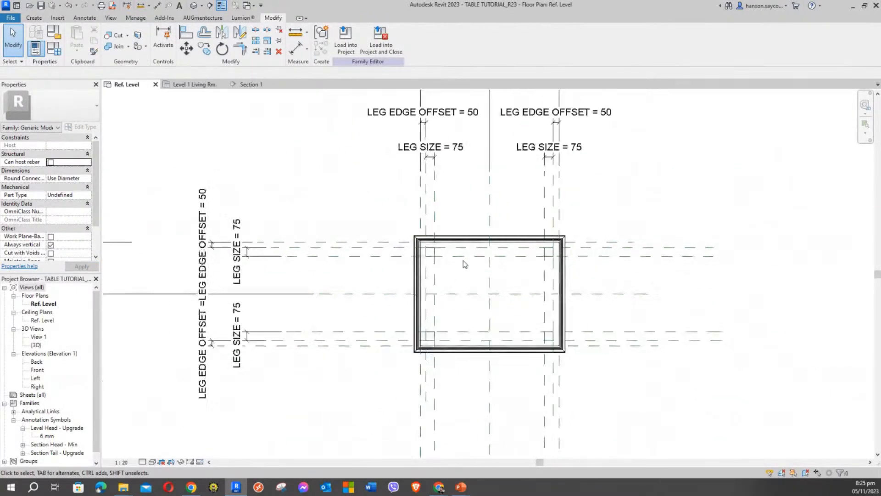
middle_drag(464, 184, 493, 295)
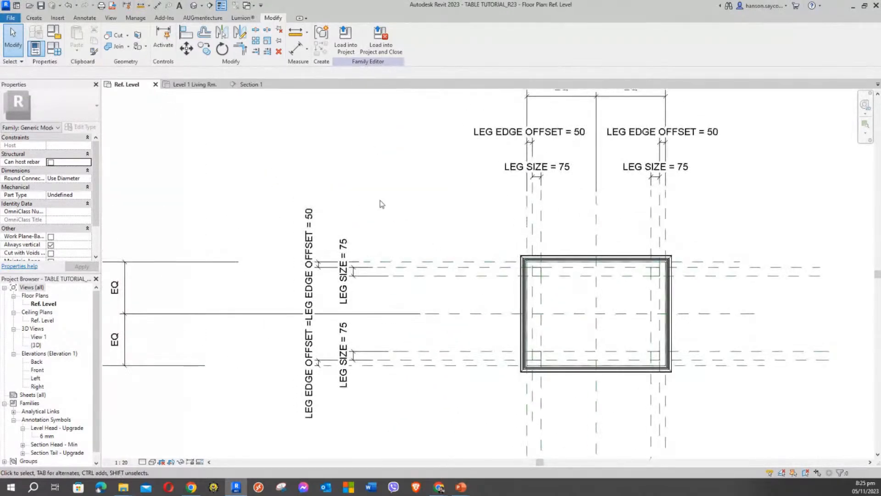
middle_drag(418, 208, 404, 146)
scroll(405, 212, down, 3)
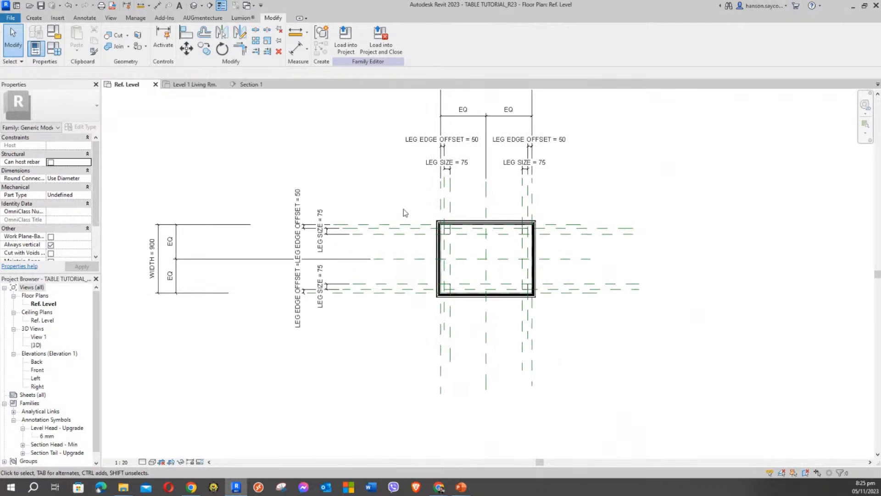
click(46, 304)
middle_drag(418, 323, 409, 322)
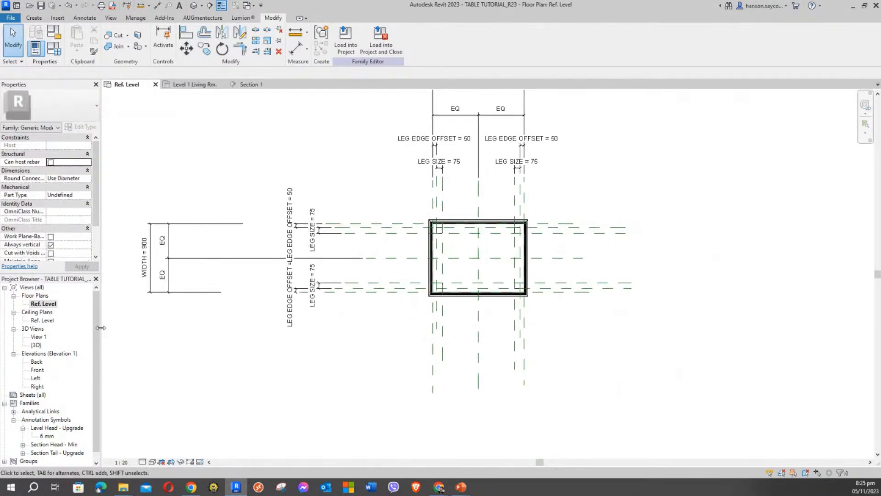
Open the table family's Front elevation and examine the tabletop, apron and legs
click(38, 369)
double_click(37, 369)
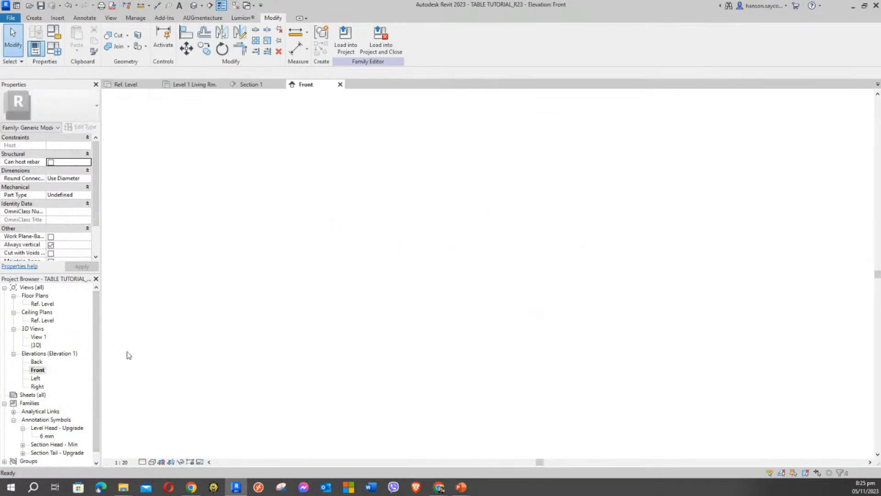
scroll(436, 335, up, 5)
middle_drag(451, 295, 470, 298)
scroll(466, 296, down, 4)
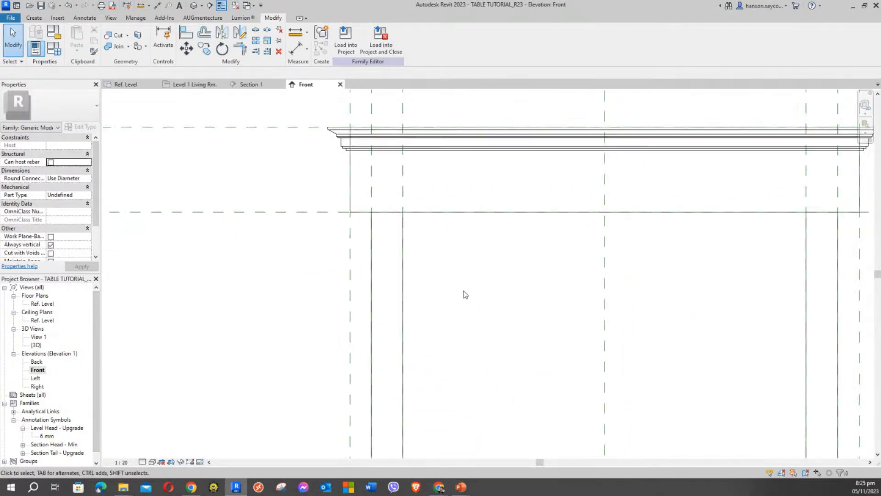
Select the moulded sweep along the tabletop edge to examine its profile against the apron and legs, finishing with nothing selected
click(448, 197)
scroll(482, 211, up, 2)
scroll(483, 211, up, 1)
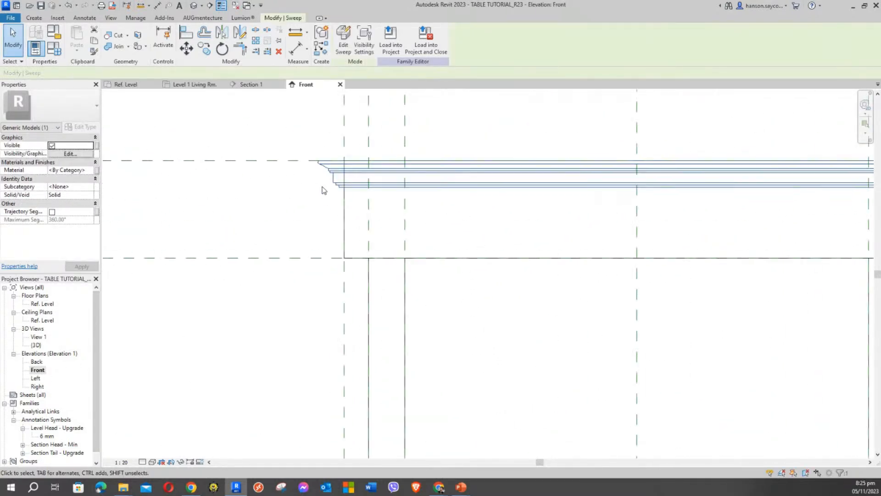
scroll(510, 183, down, 3)
middle_drag(516, 205, 442, 198)
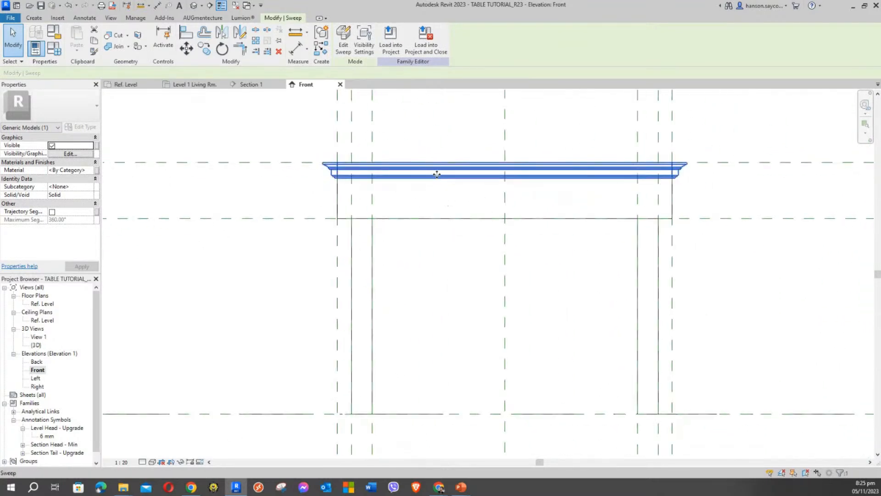
click(285, 145)
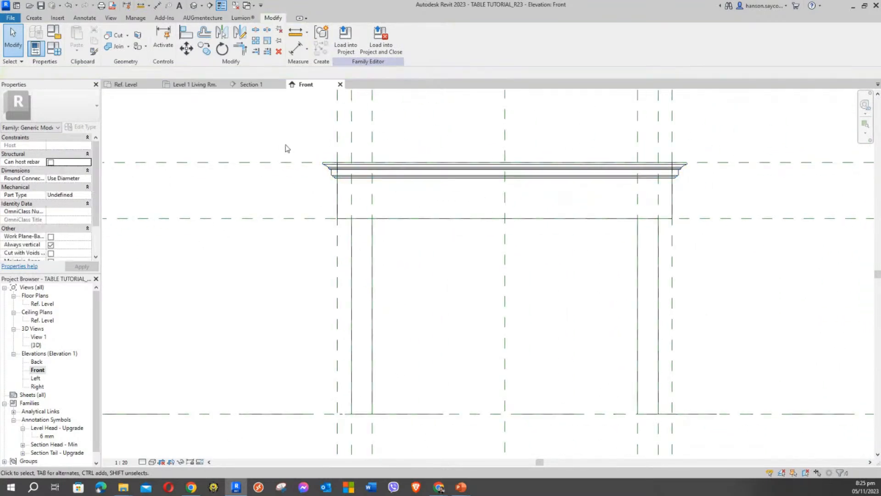
click(429, 175)
click(293, 142)
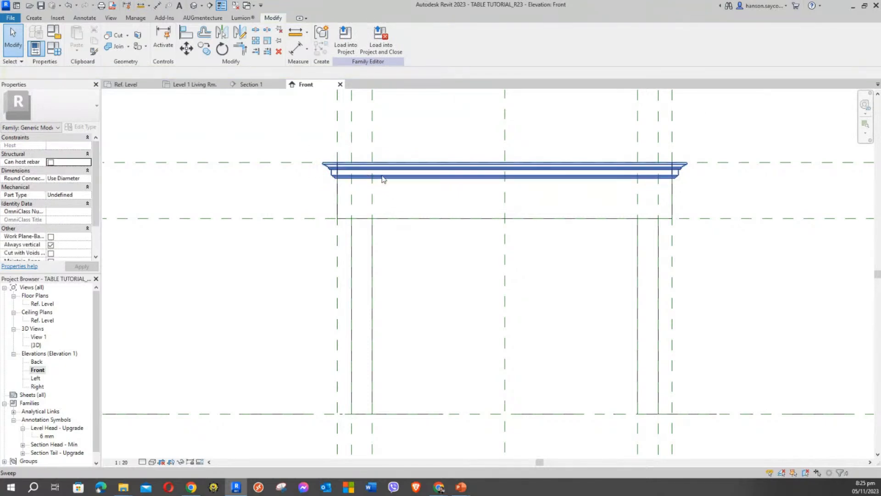
click(384, 179)
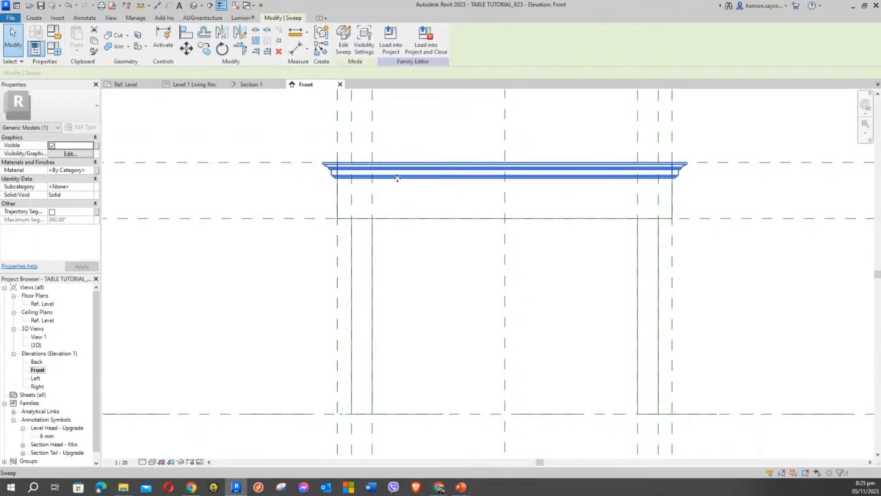
click(303, 146)
click(414, 177)
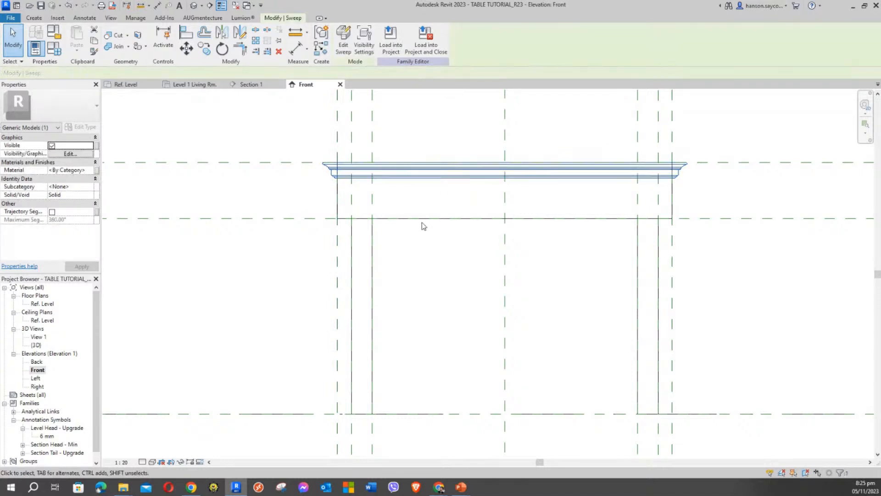
scroll(423, 225, down, 2)
scroll(409, 197, up, 2)
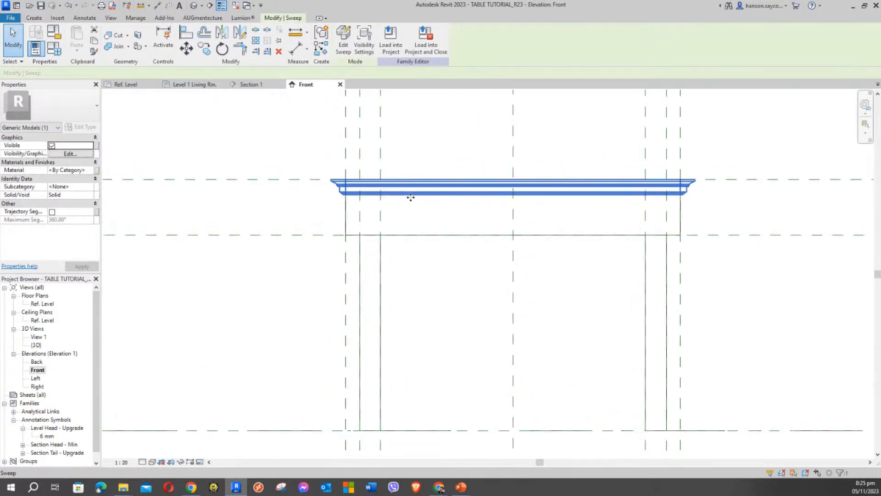
scroll(410, 197, up, 2)
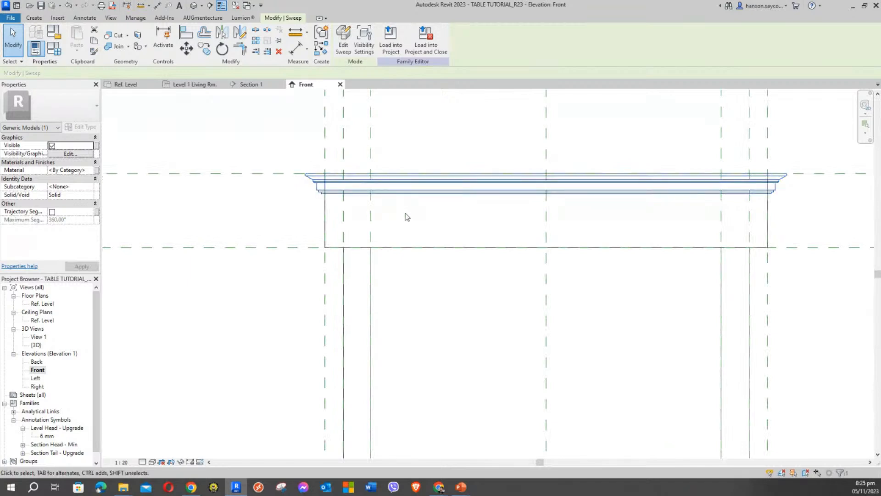
scroll(406, 216, down, 3)
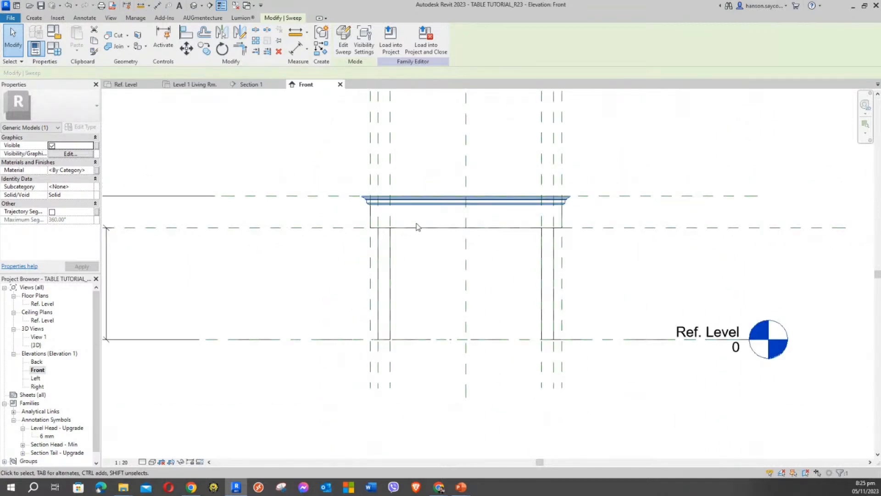
click(357, 178)
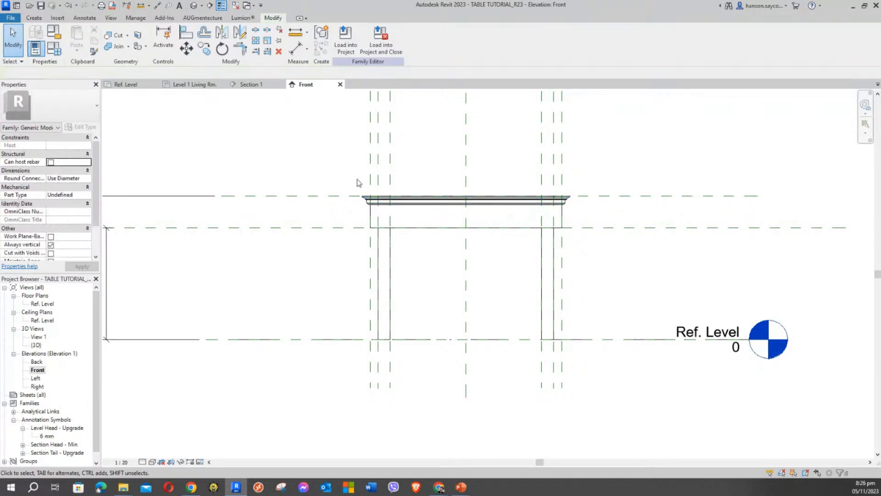
Review the TABLE type's dimension parameters in Family Types and close the dialog without changes
scroll(349, 134, down, 2)
middle_drag(320, 143, 416, 189)
click(54, 50)
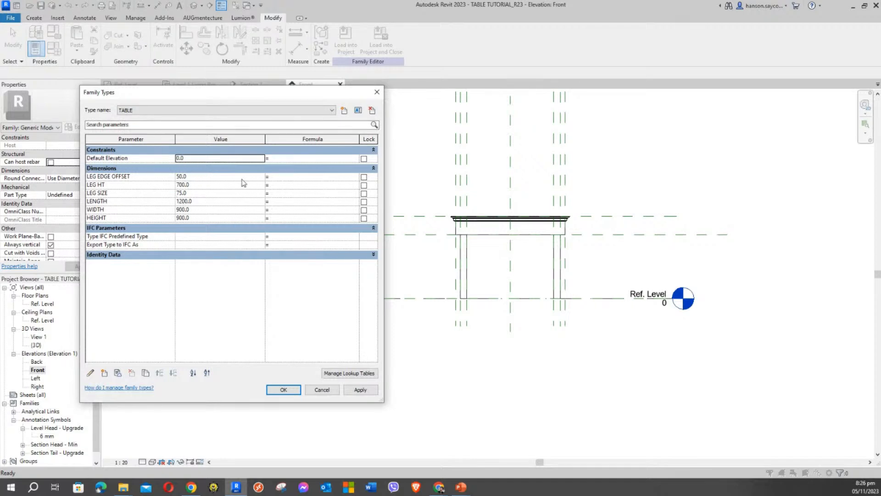
click(334, 391)
Examine the moulded sweep, legs, and HEIGHT and LEG HT dimensions in the table's Front elevation
scroll(456, 206, up, 2)
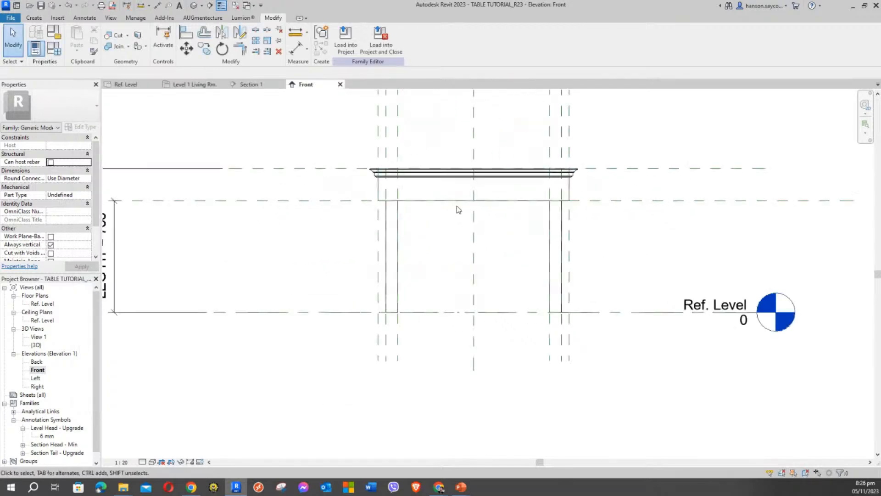
scroll(456, 209, up, 2)
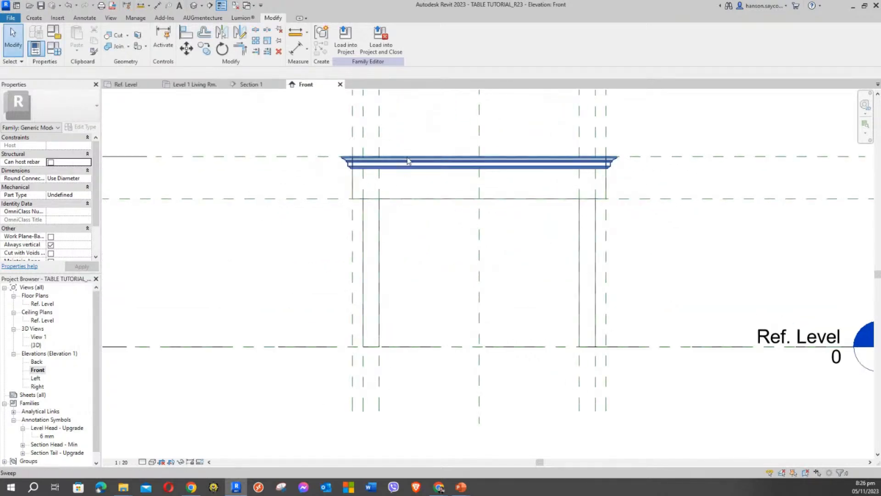
scroll(376, 173, up, 1)
scroll(377, 173, down, 3)
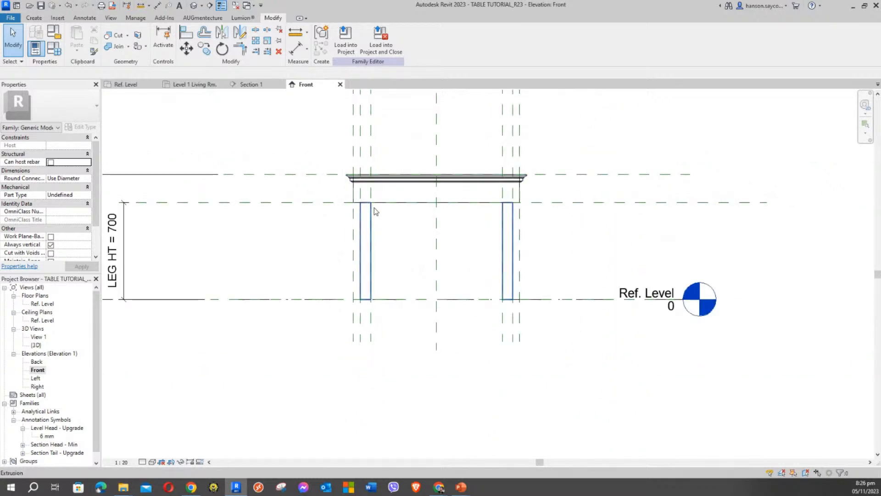
middle_drag(418, 258, 474, 273)
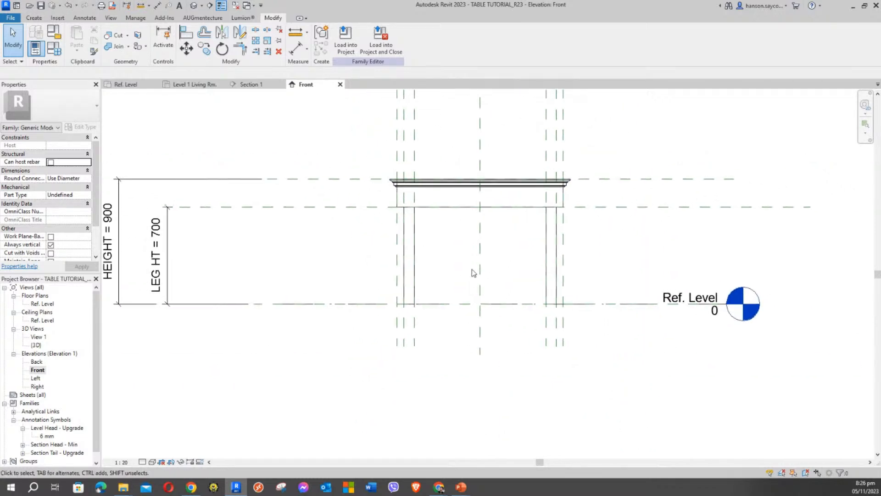
middle_drag(247, 242, 343, 260)
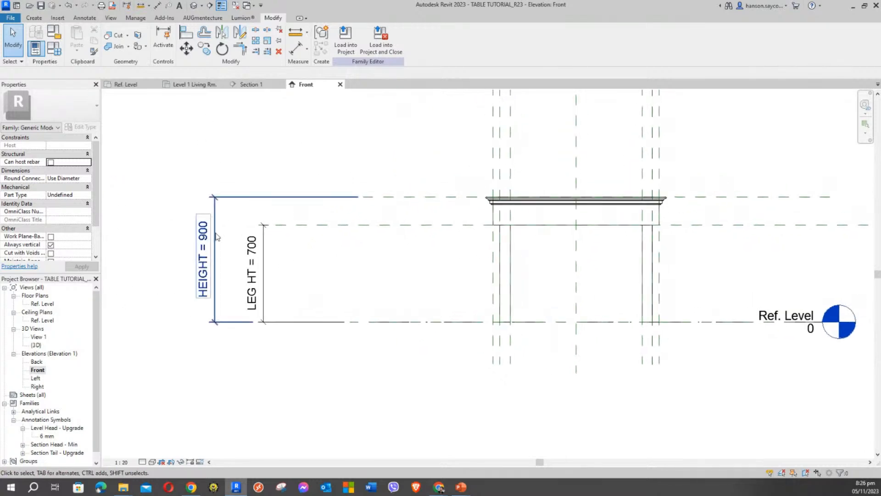
Delete the moulded sweep from the tabletop edge in the Front elevation
middle_drag(441, 207, 361, 197)
scroll(455, 198, up, 3)
click(450, 193)
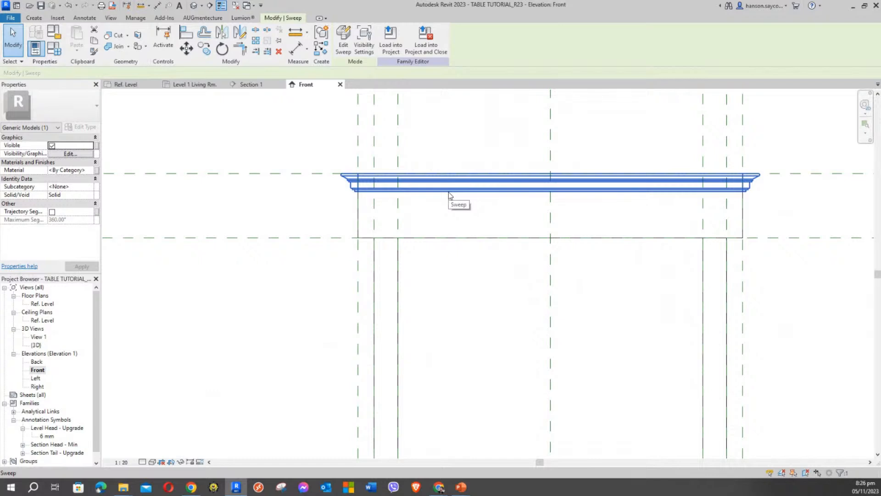
key(Delete)
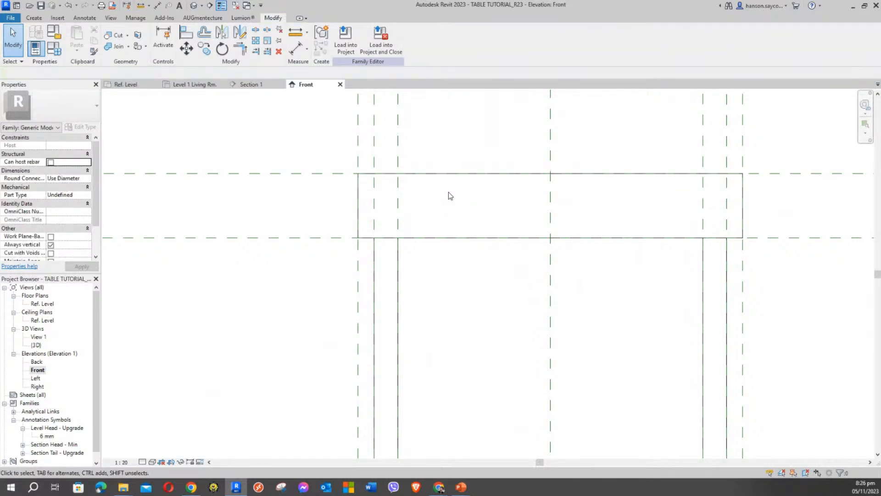
Draw the upper stepped lip of a moulding profile with symbolic lines, starting on the table's top plane just outside its left edge
middle_drag(449, 193, 419, 168)
scroll(460, 155, down, 2)
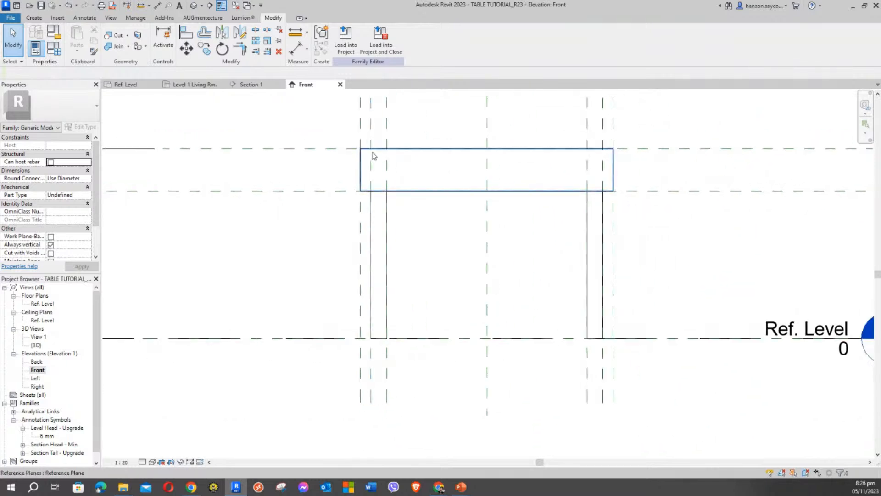
scroll(373, 156, down, 3)
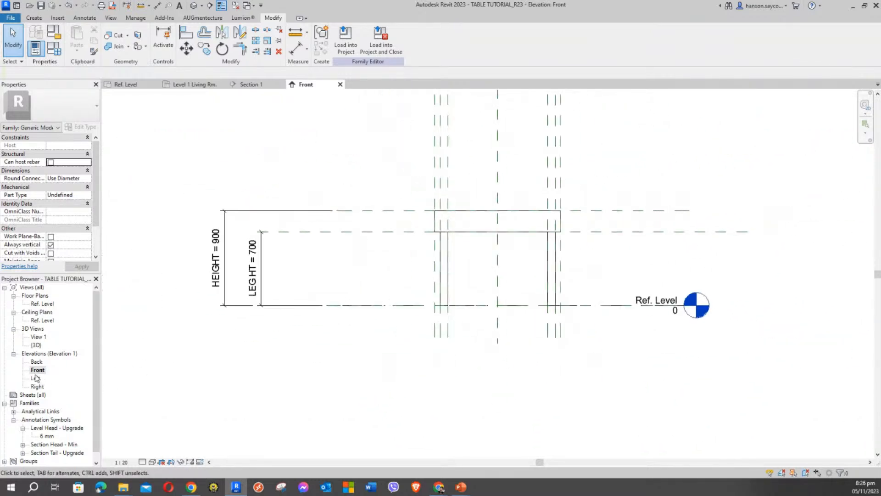
scroll(456, 195, up, 4)
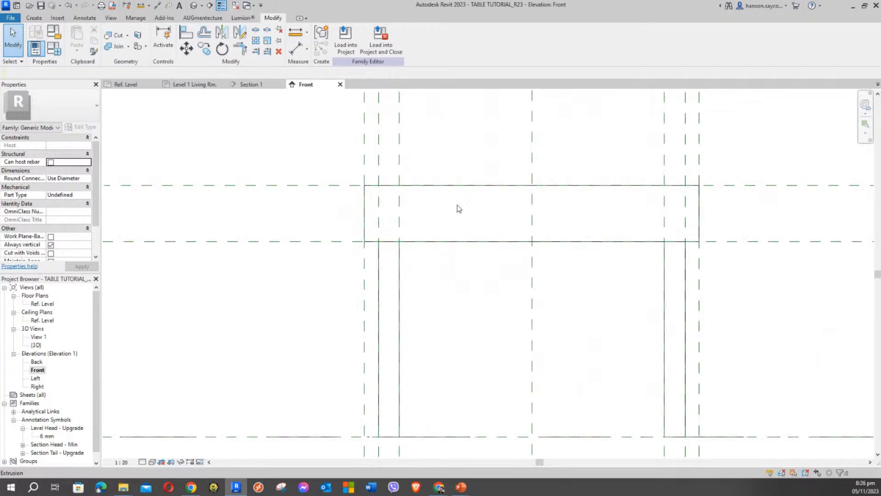
middle_drag(457, 209, 446, 178)
scroll(440, 175, down, 2)
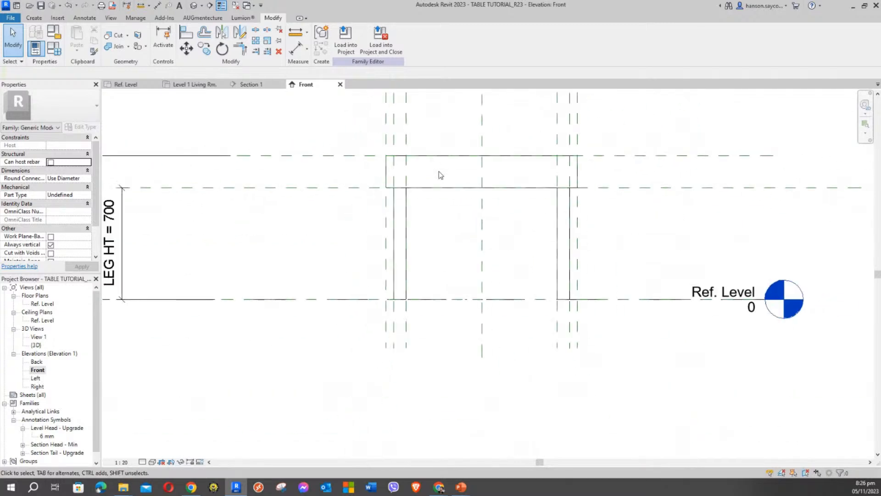
click(34, 19)
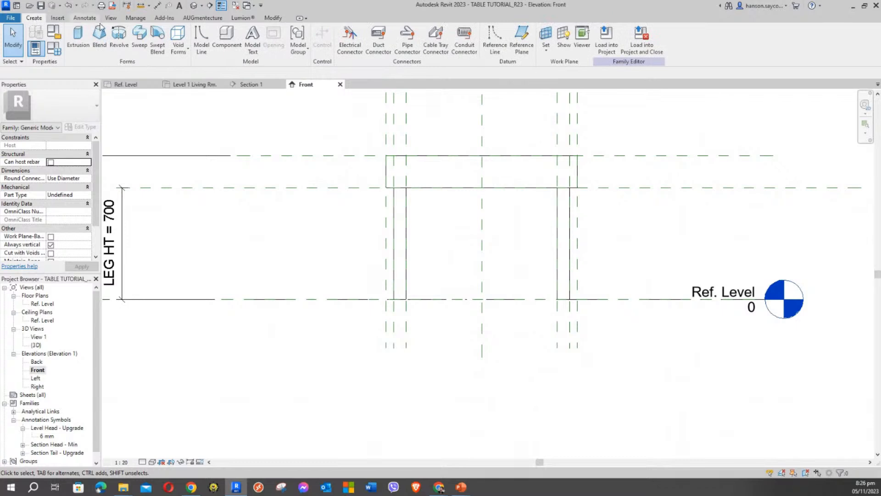
click(84, 18)
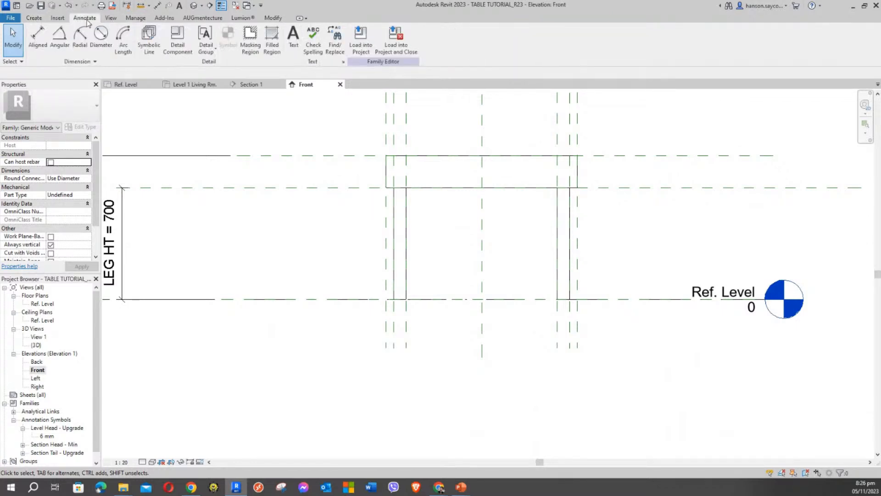
click(149, 39)
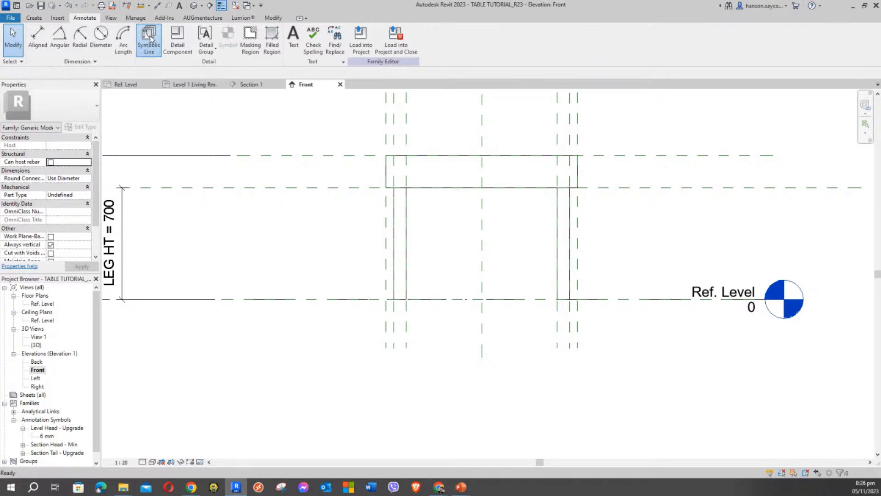
scroll(384, 155, up, 2)
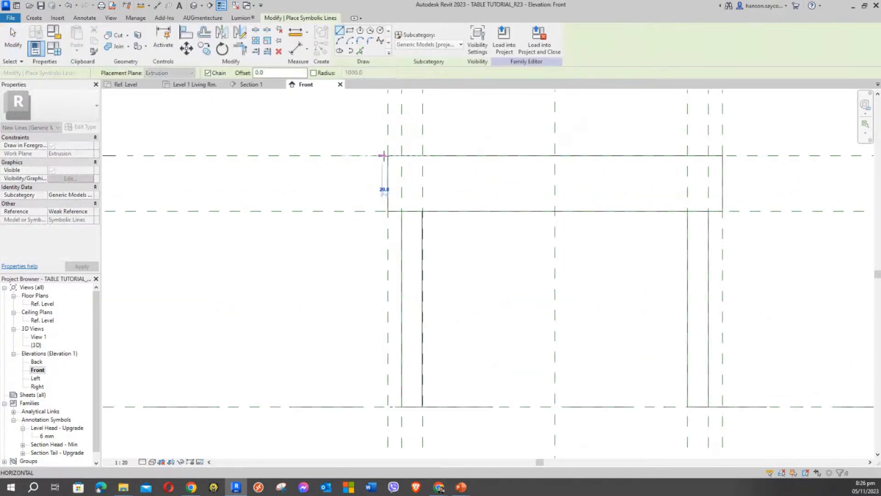
scroll(384, 155, up, 2)
scroll(358, 154, up, 2)
click(358, 155)
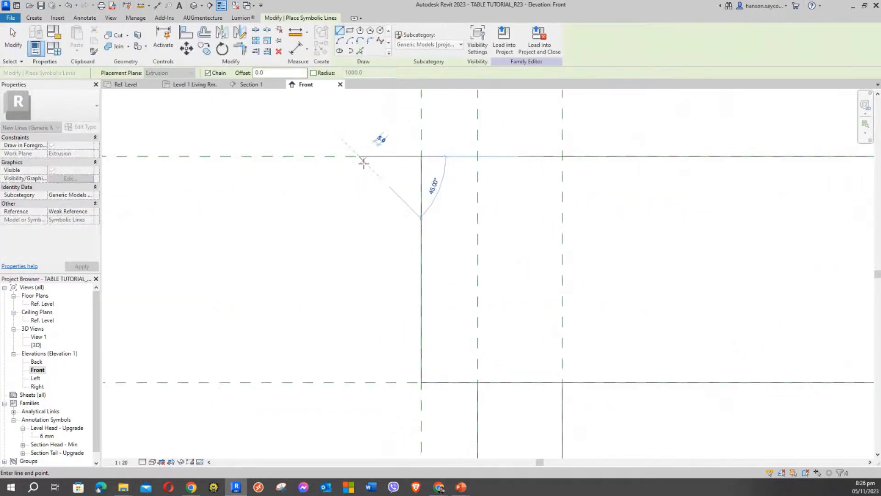
scroll(384, 137, up, 2)
click(356, 170)
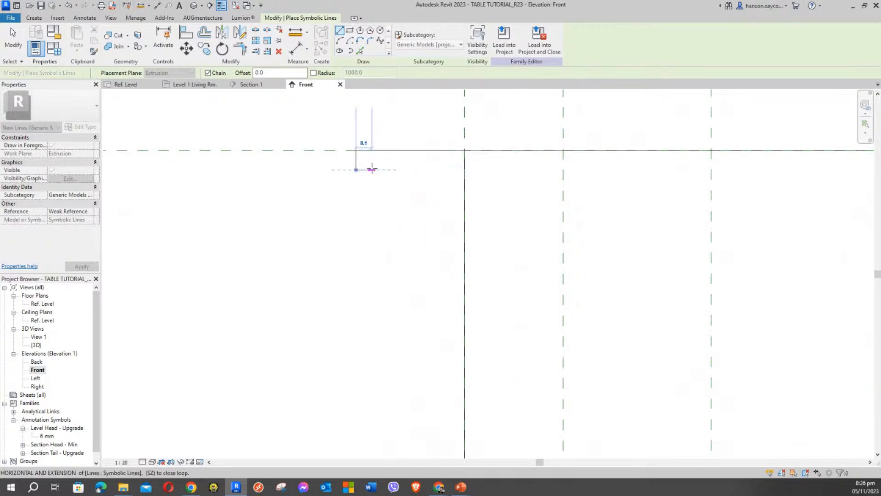
click(376, 170)
click(376, 184)
click(386, 183)
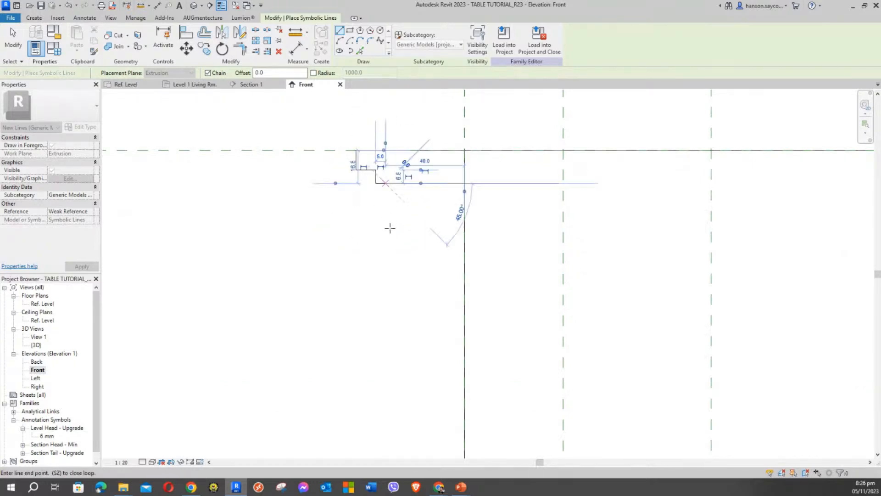
Continue the symbolic-line profile with a slanted line, lower steps and an about 21 mm bottom return, closing it up along the table's edge
click(398, 231)
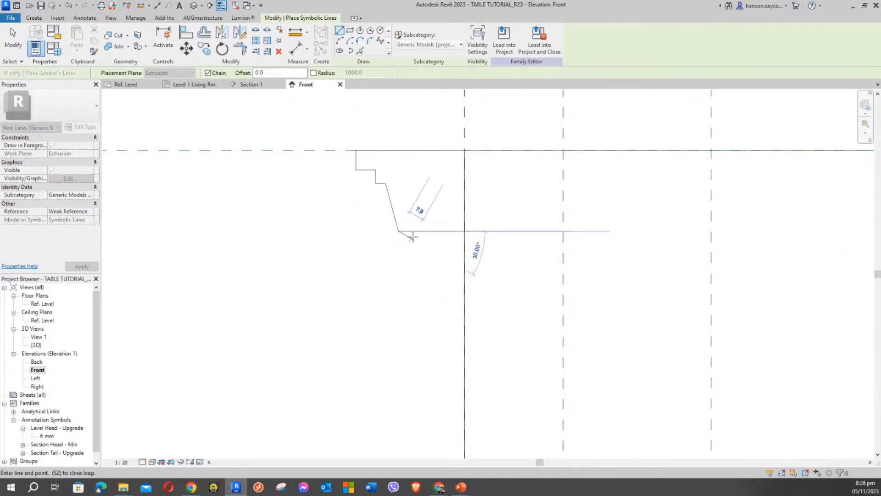
click(413, 231)
click(413, 244)
click(423, 244)
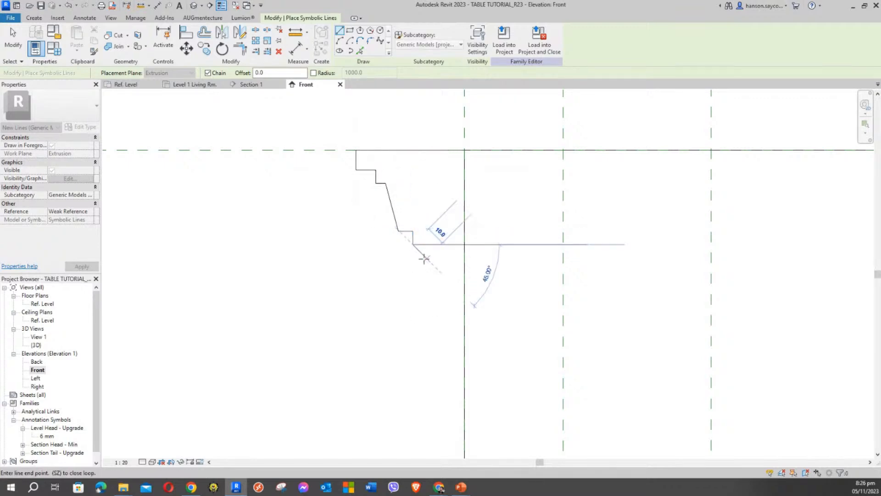
click(422, 260)
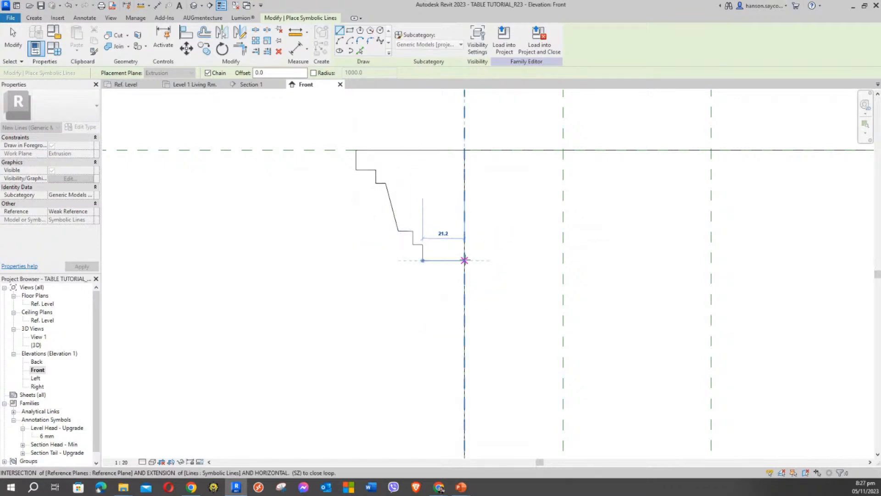
click(464, 261)
click(465, 150)
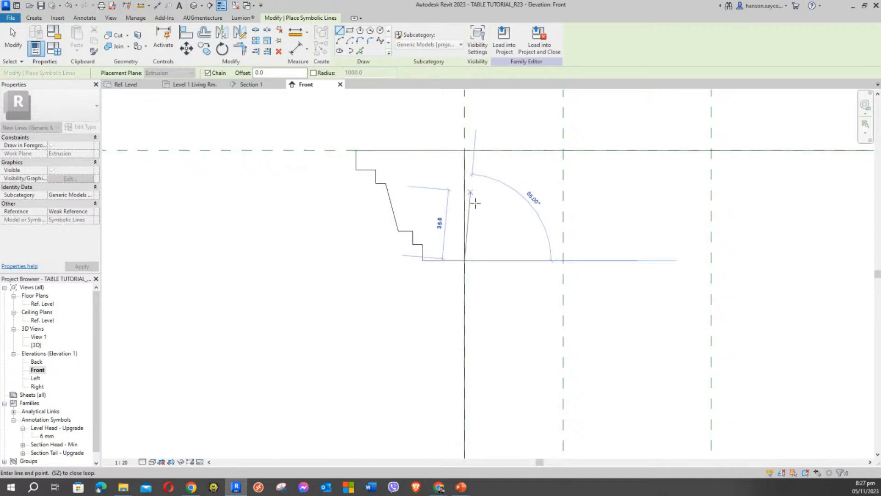
scroll(478, 229, down, 4)
key(Escape)
key(Escape)
Mirror a copy of the symbolic-line moulding profile about the table's Center (Left/Right) plane to its opposite edge
drag(416, 173, 507, 269)
scroll(652, 240, down, 2)
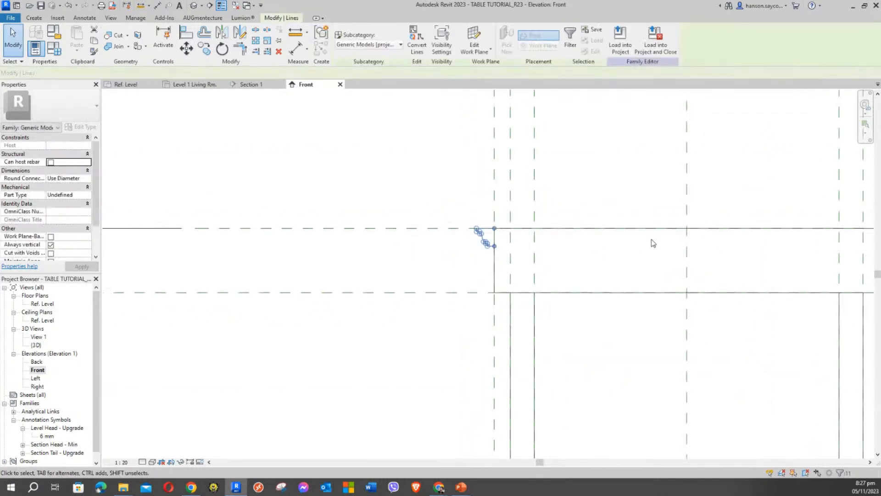
middle_drag(653, 240, 497, 220)
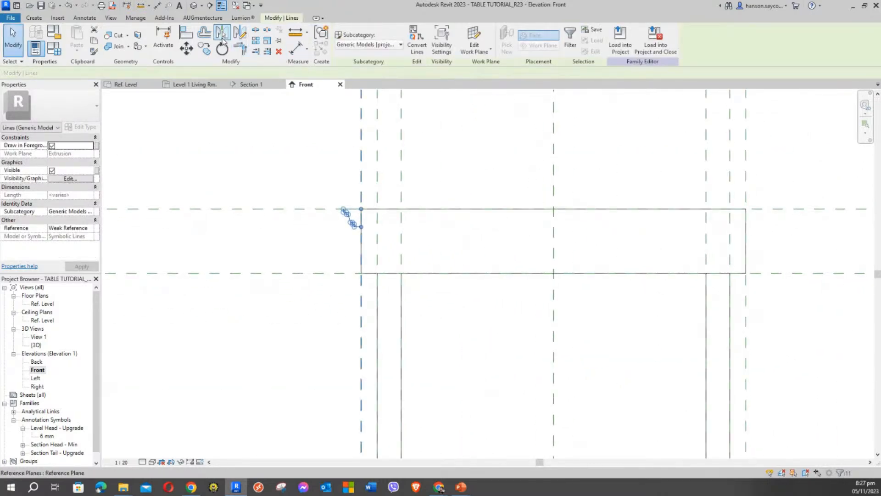
click(239, 33)
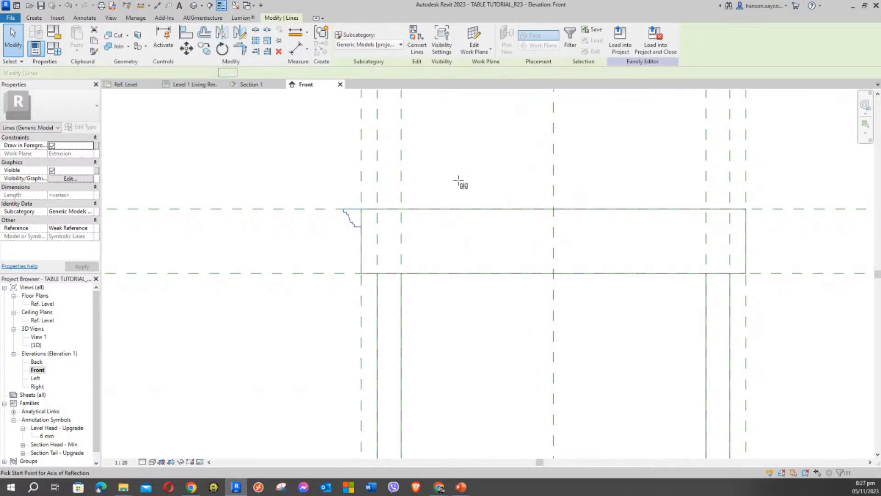
click(554, 189)
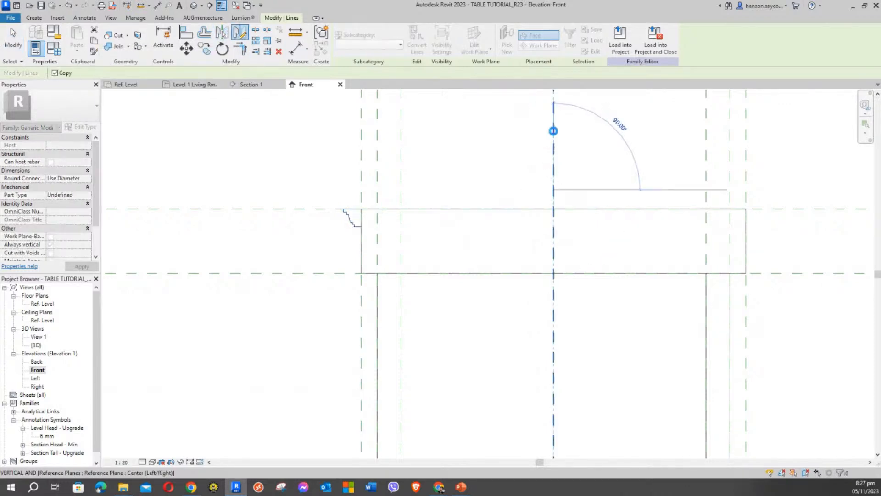
click(553, 131)
key(Escape)
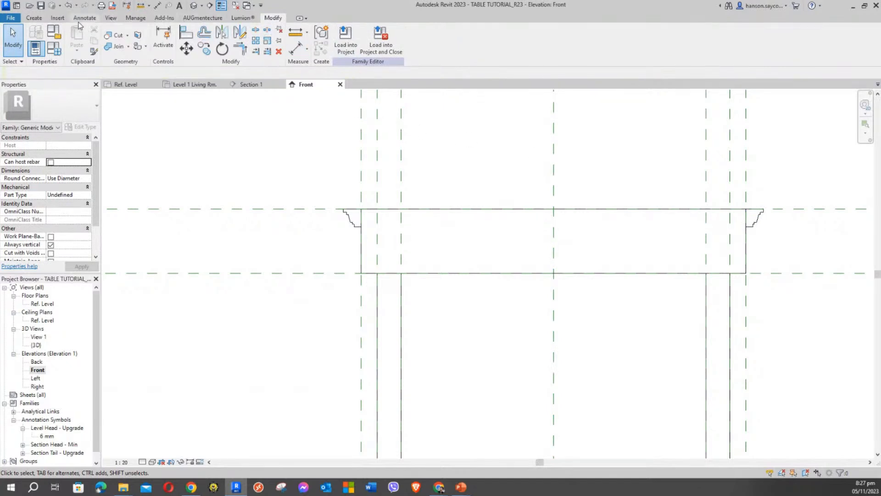
Join the two moulding profiles with horizontal symbolic lines, one between their bottom edges and one along the underside of the top lip
click(84, 17)
click(151, 35)
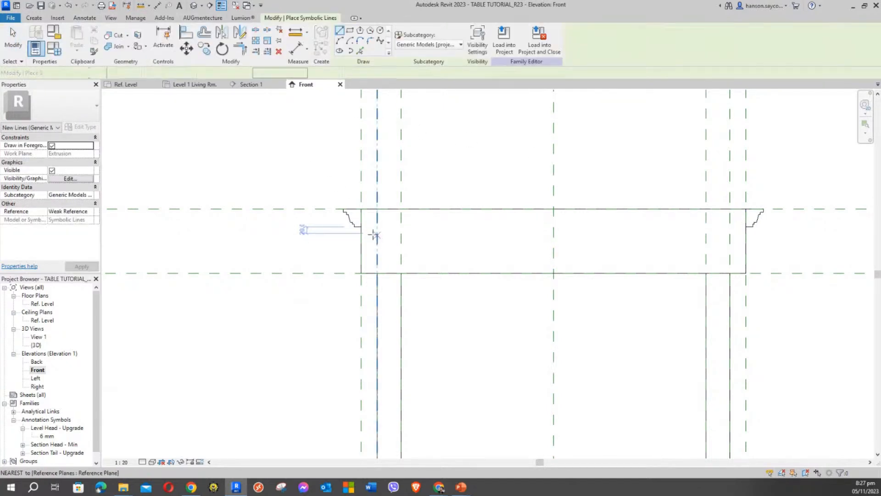
click(360, 226)
click(746, 227)
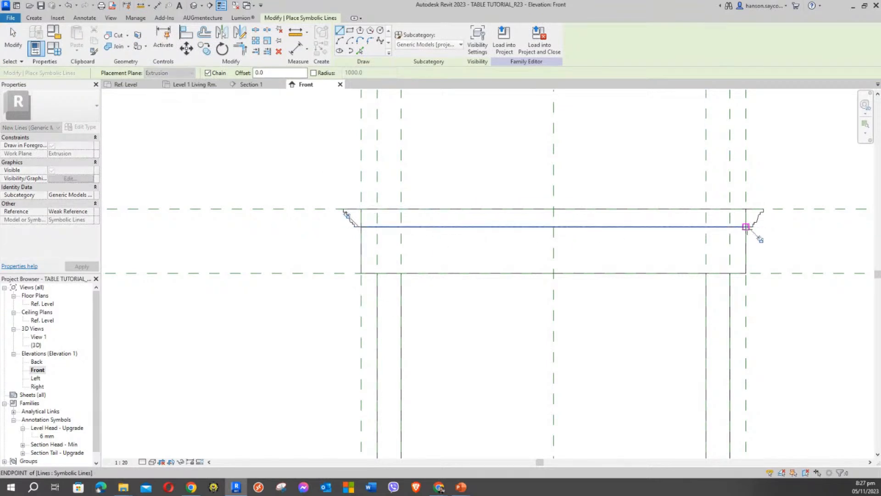
key(Escape)
click(760, 212)
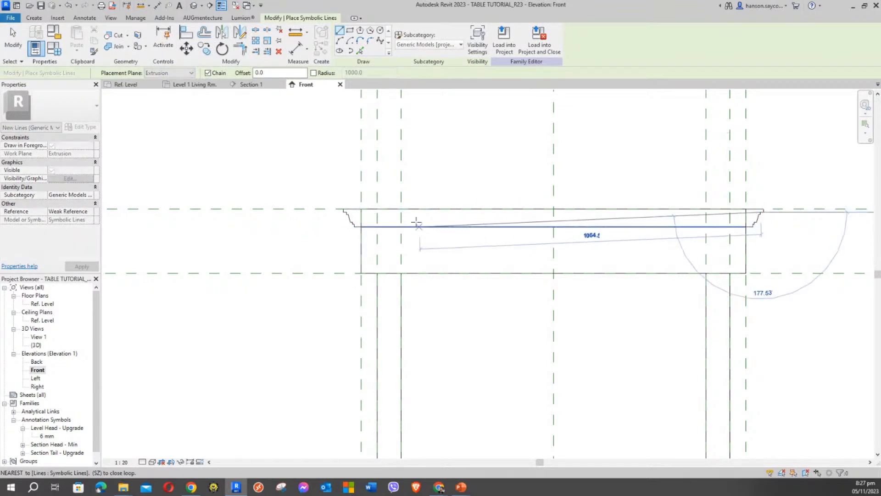
scroll(347, 211, up, 3)
click(343, 213)
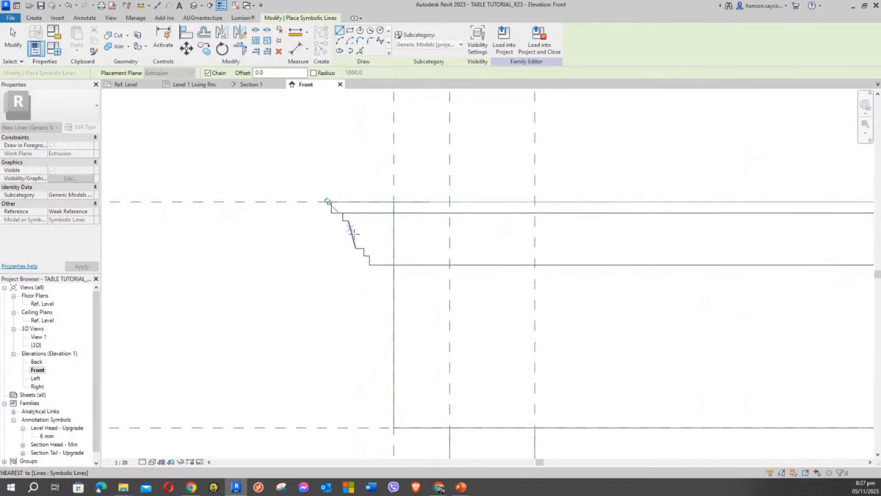
key(Escape)
key(Escape)
Examine the symbolic-line moulding across the tabletop against the apron and legs in the Front elevation
scroll(373, 263, down, 3)
scroll(362, 289, down, 2)
scroll(439, 287, up, 3)
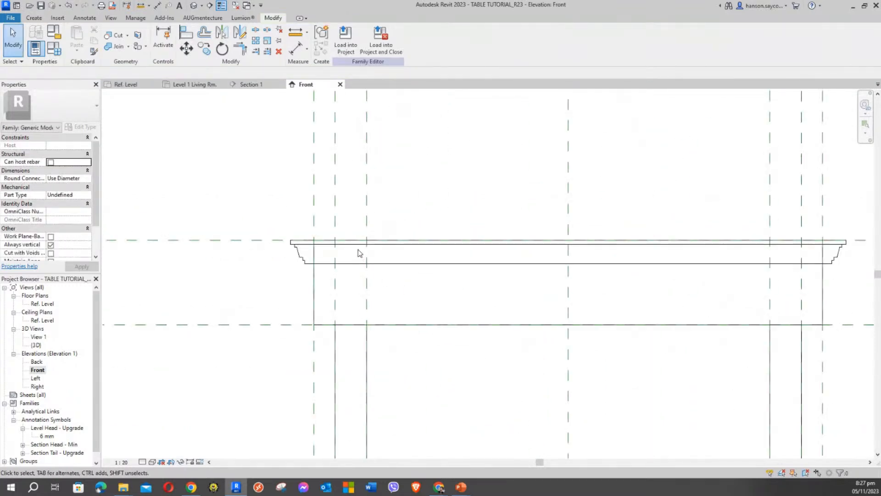
scroll(431, 321, down, 4)
middle_drag(425, 255, 428, 259)
scroll(375, 193, up, 2)
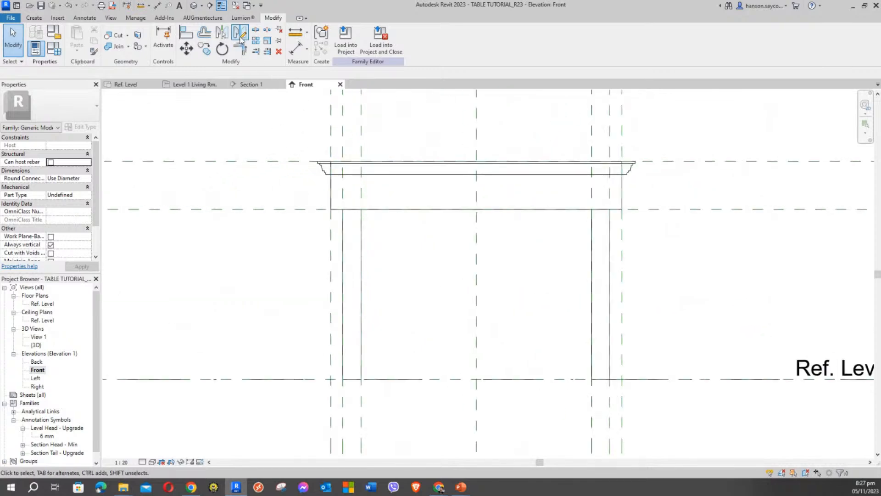
scroll(373, 185, up, 2)
scroll(272, 156, up, 1)
scroll(265, 142, down, 2)
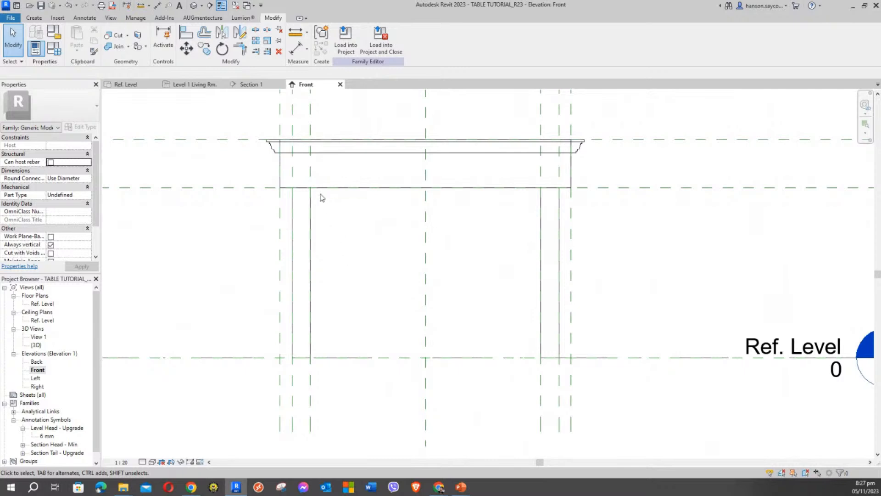
Compare the table's default 3D view with its symbolic-line moulding in the Front elevation
scroll(340, 225, down, 3)
scroll(395, 250, up, 2)
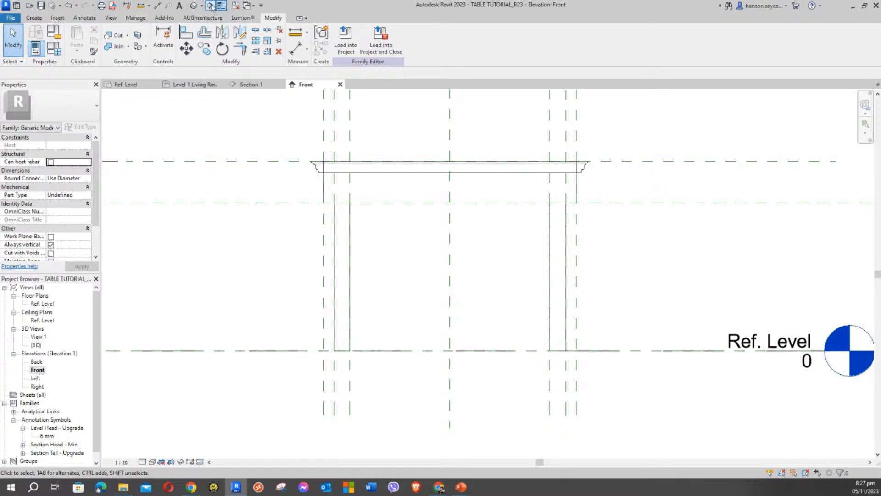
click(195, 5)
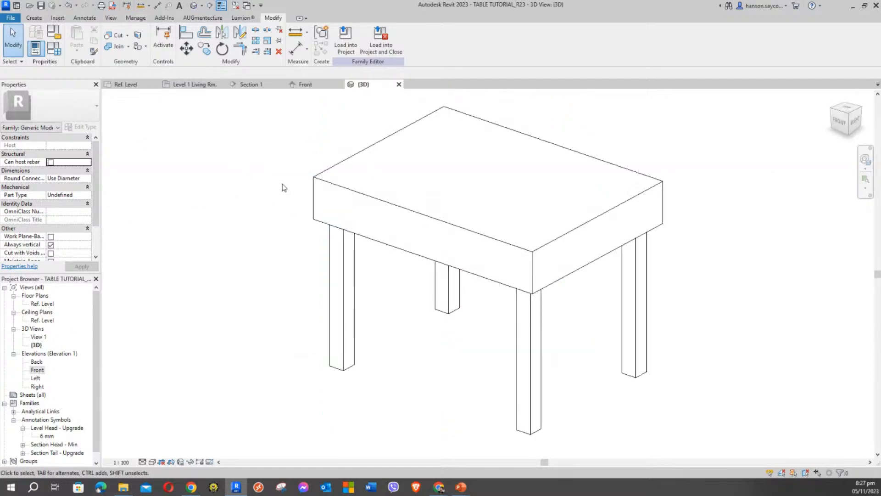
double_click(39, 371)
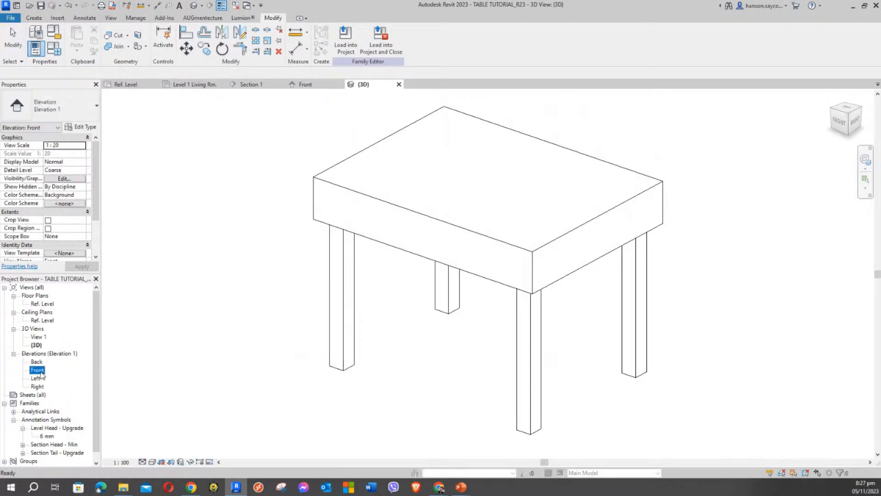
Draw a horizontal symbolic line across the tabletop moulding, joining the upper ends of the two profiles' slanted segments
scroll(356, 195, up, 4)
scroll(274, 137, up, 3)
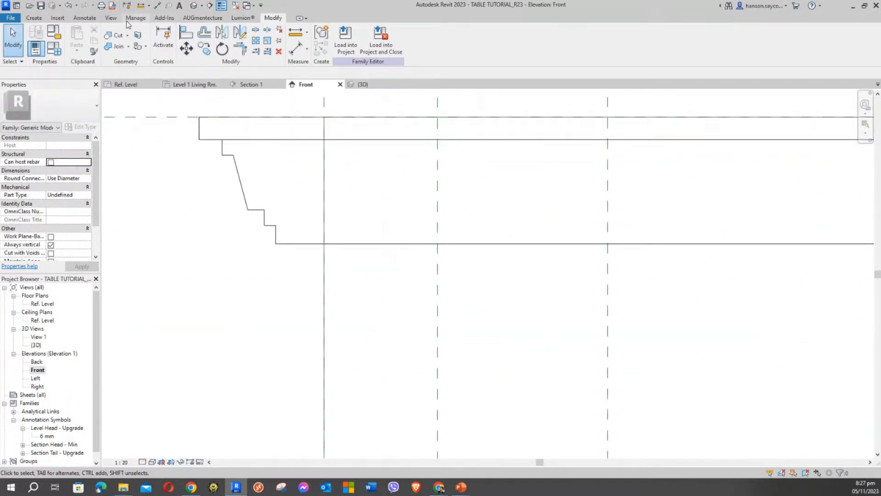
click(90, 20)
click(148, 37)
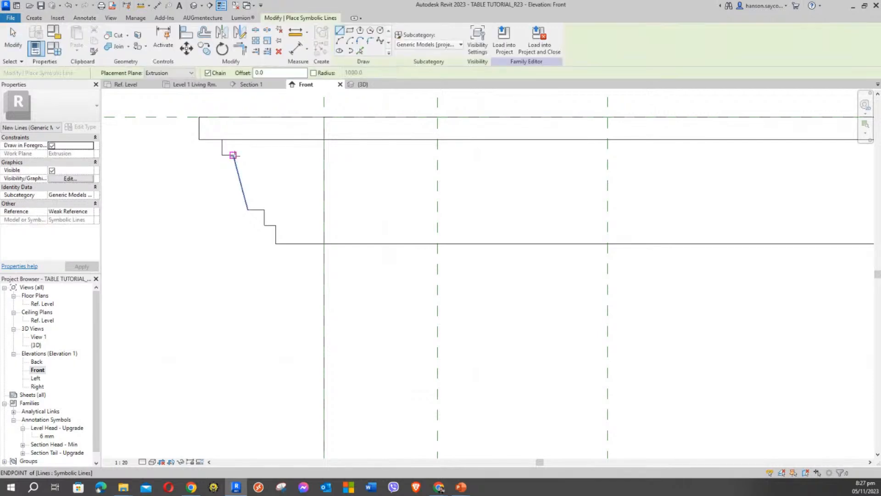
click(233, 155)
scroll(713, 142, down, 3)
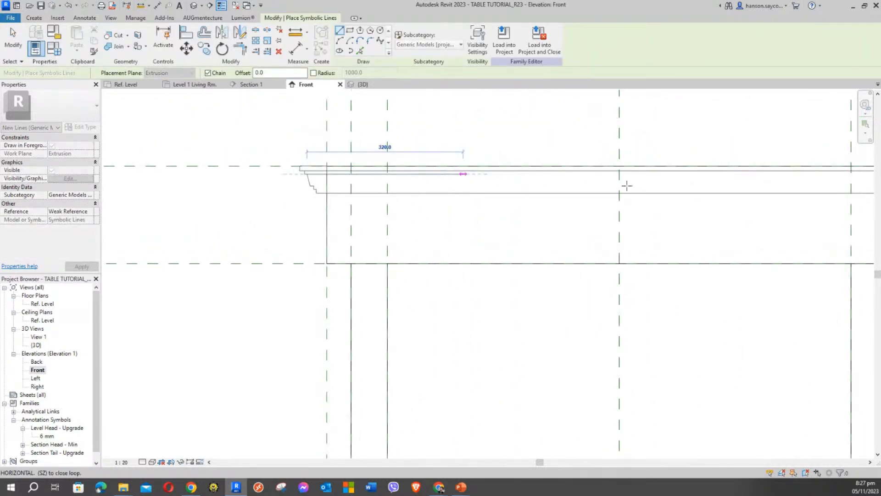
middle_drag(761, 178, 539, 186)
scroll(702, 179, up, 4)
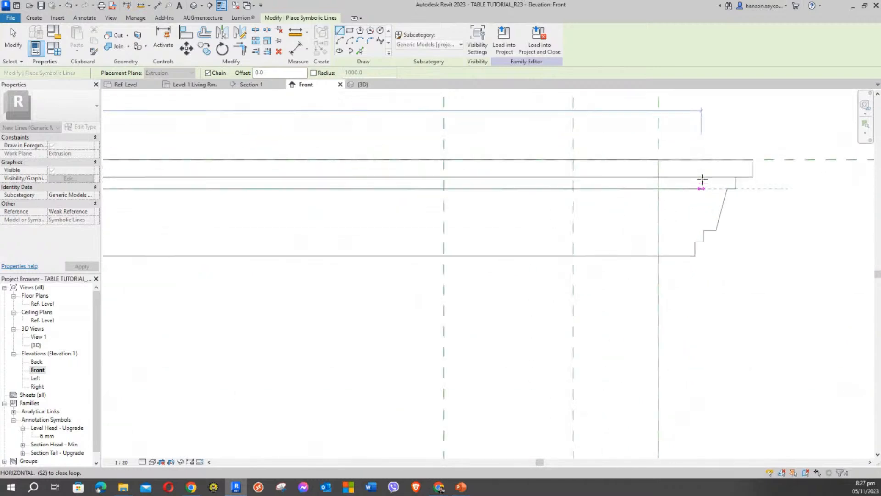
click(727, 189)
scroll(728, 191, down, 3)
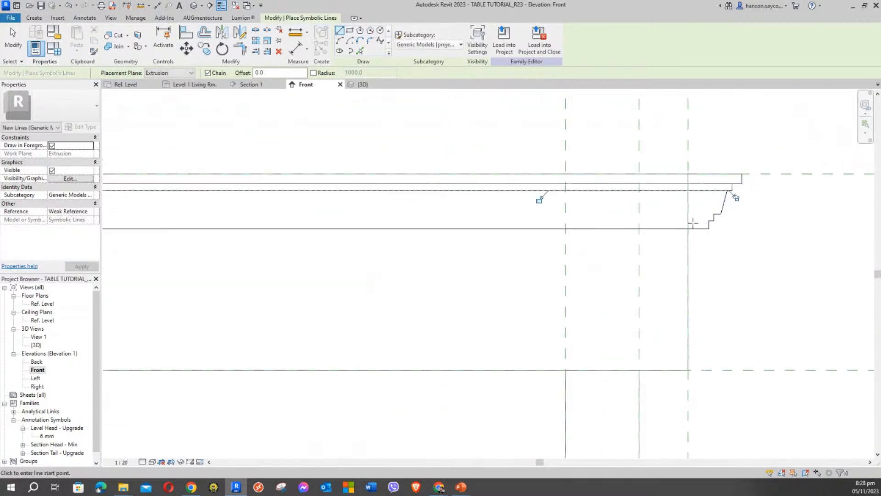
Draw a horizontal symbolic line about 1252 mm long between the moulding profiles, at the foot of their slanted segments
click(713, 220)
scroll(491, 221, down, 3)
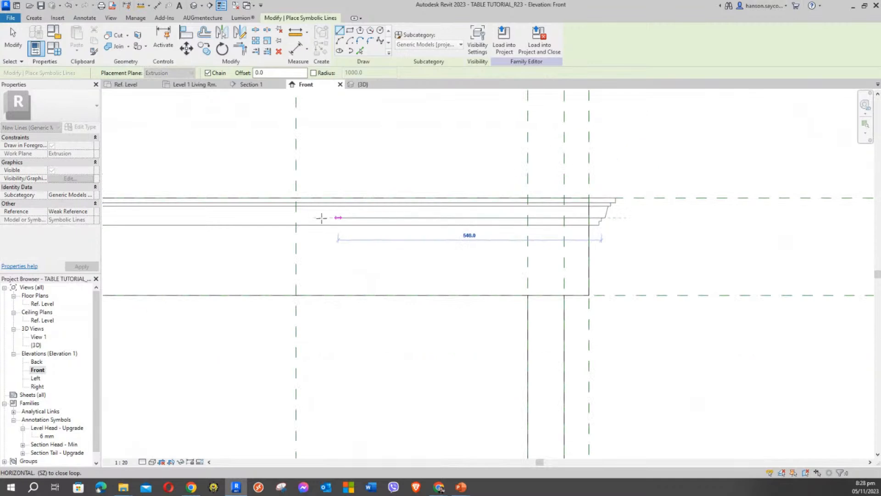
middle_drag(303, 218, 580, 215)
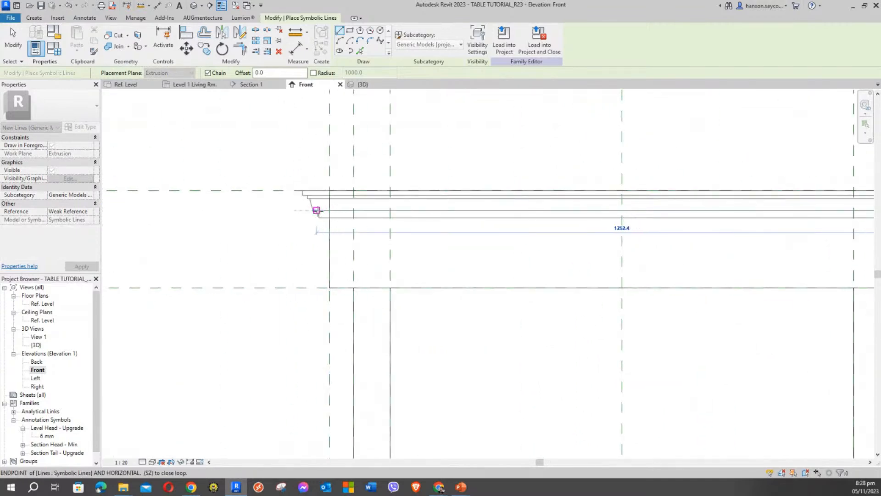
click(316, 209)
Join the lowest steps of the two moulding profiles with a horizontal symbolic line and finish the line command
scroll(319, 215, up, 3)
click(302, 200)
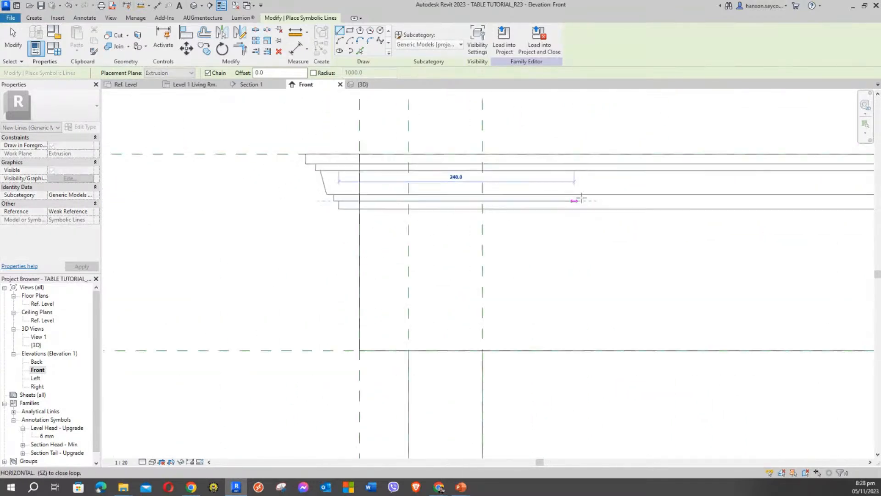
scroll(752, 195, down, 3)
middle_drag(758, 199, 557, 215)
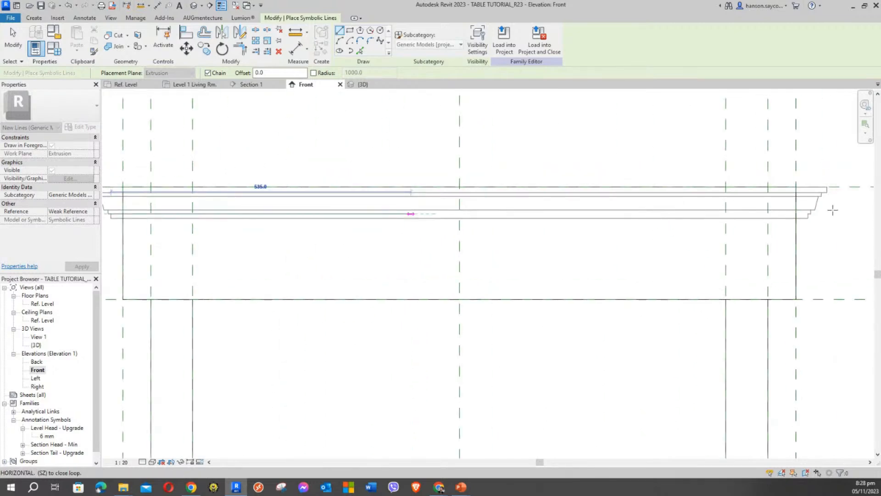
scroll(781, 220, up, 3)
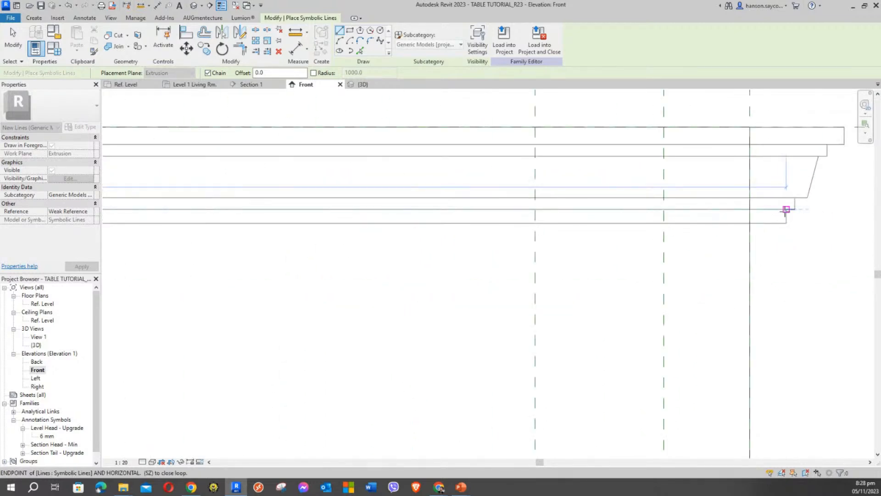
click(786, 210)
key(Escape)
key(Escape)
Examine the completed symbolic-line moulding in the Front elevation and compare it with the table's 3D view
scroll(618, 267, down, 7)
middle_drag(498, 318, 519, 222)
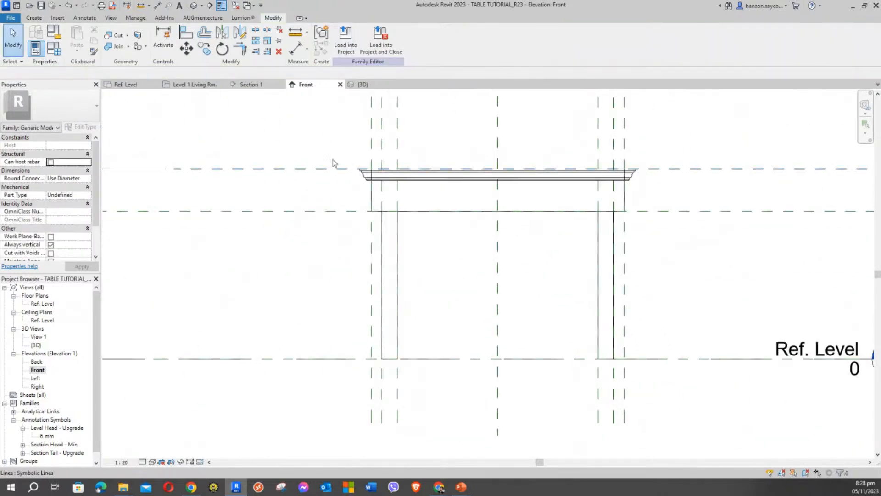
drag(323, 117, 714, 198)
key(Escape)
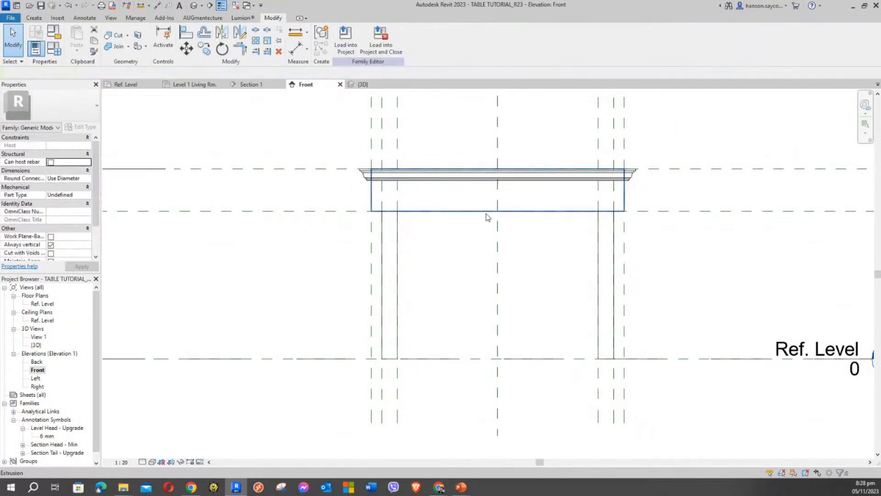
middle_drag(395, 243, 392, 250)
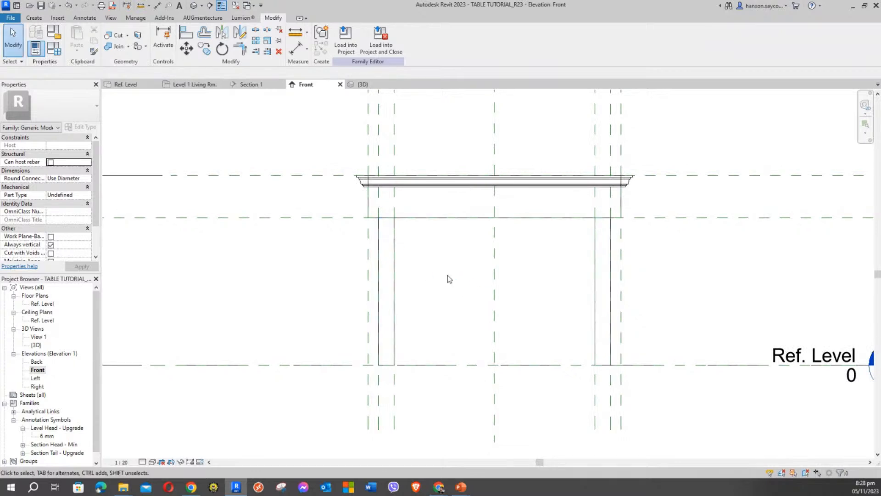
scroll(454, 278, down, 3)
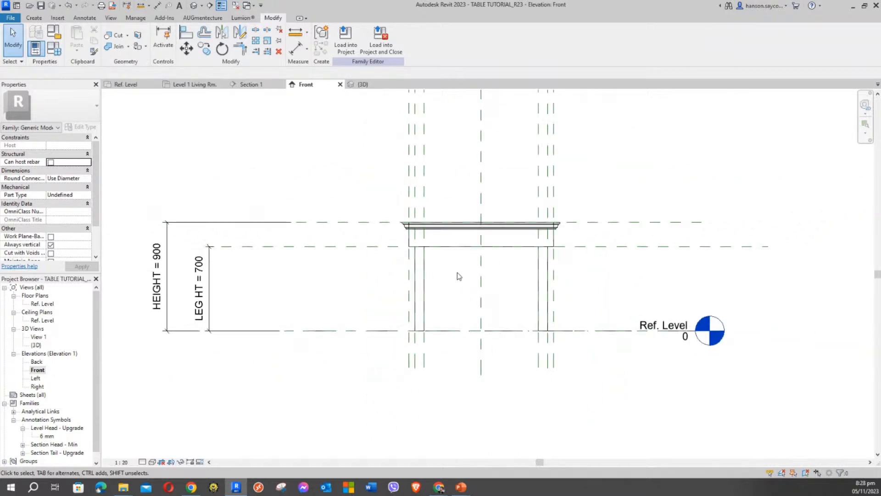
click(196, 7)
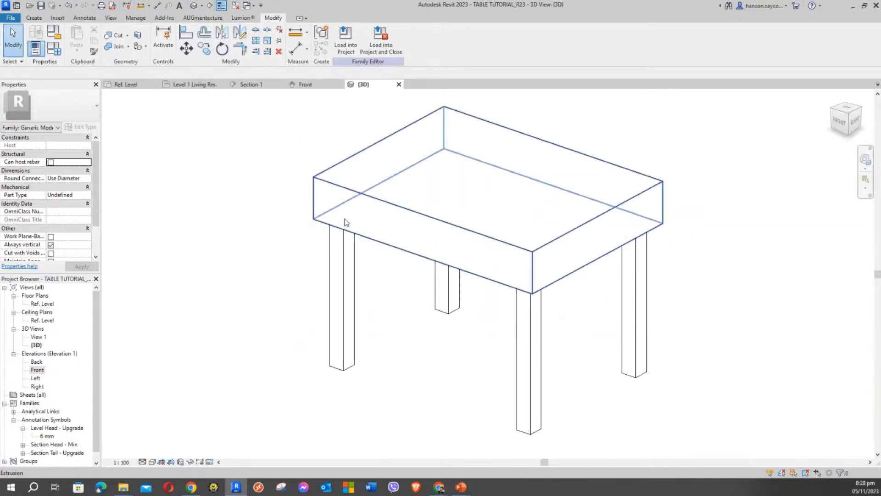
click(305, 85)
scroll(531, 295, up, 1)
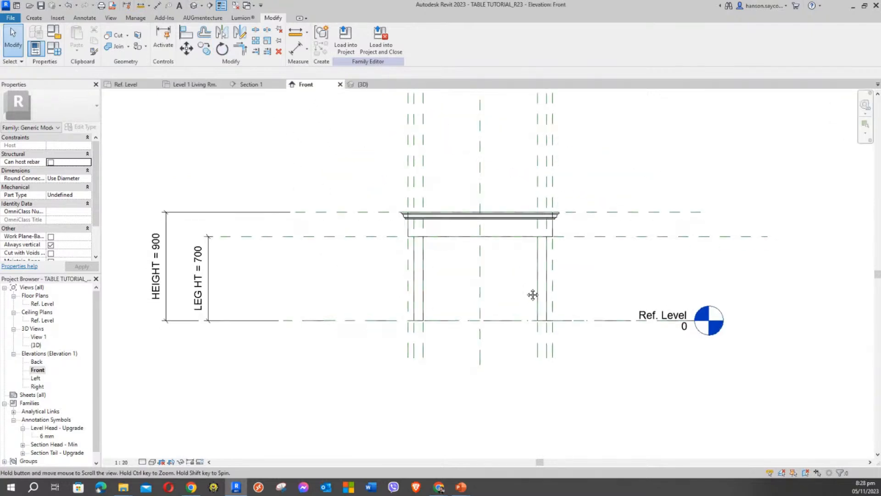
middle_drag(450, 173, 391, 165)
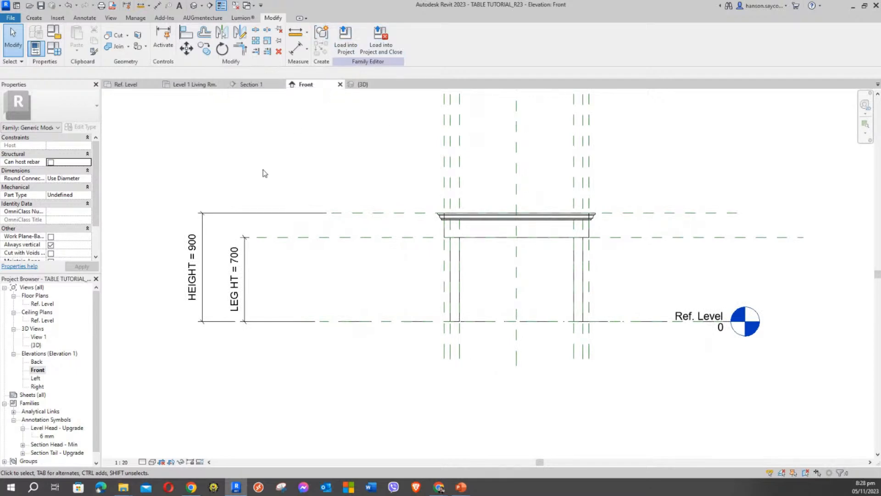
Review the TABLE type and its dimension parameters in Family Types, leaving the settings as they are
click(54, 48)
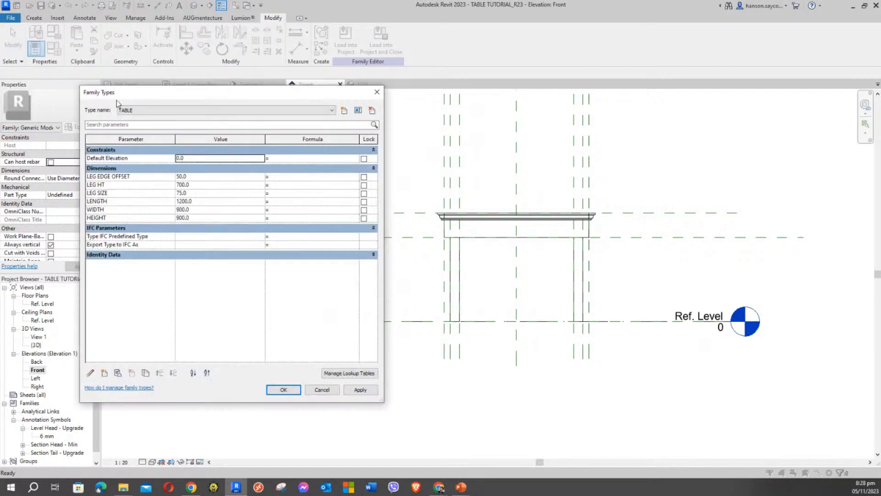
click(158, 110)
click(329, 118)
click(376, 92)
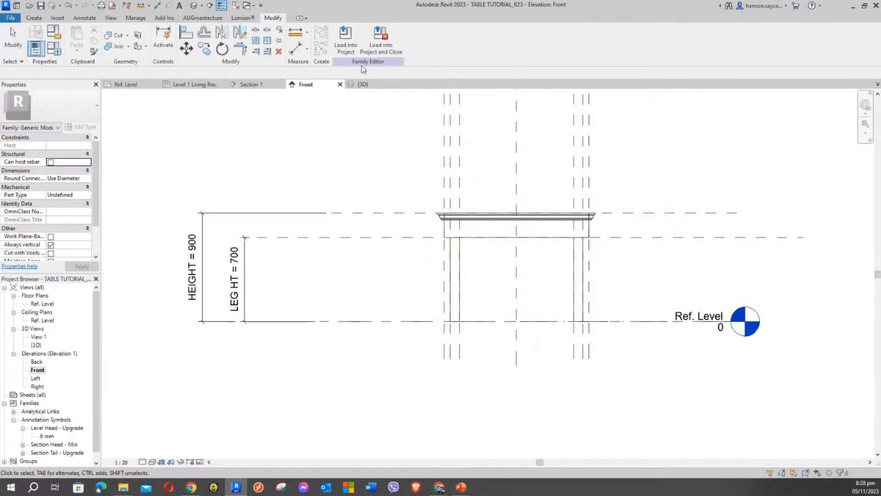
Load the table family into Project1 only
click(346, 43)
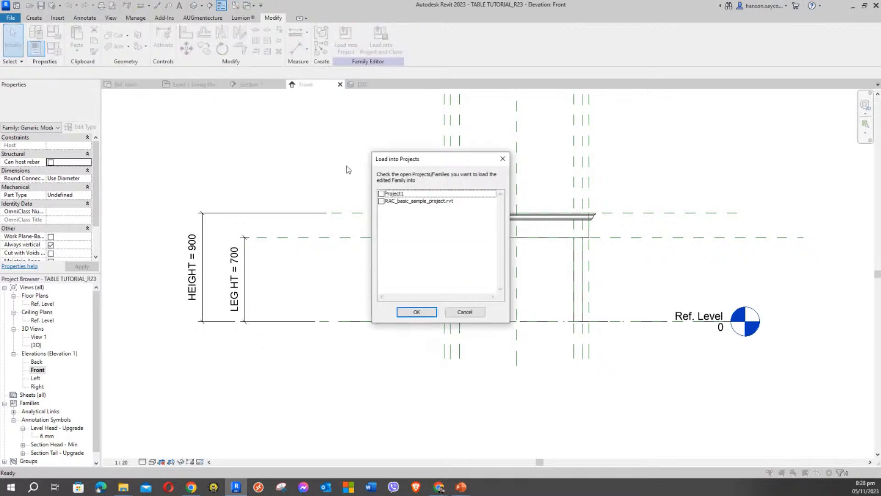
click(385, 202)
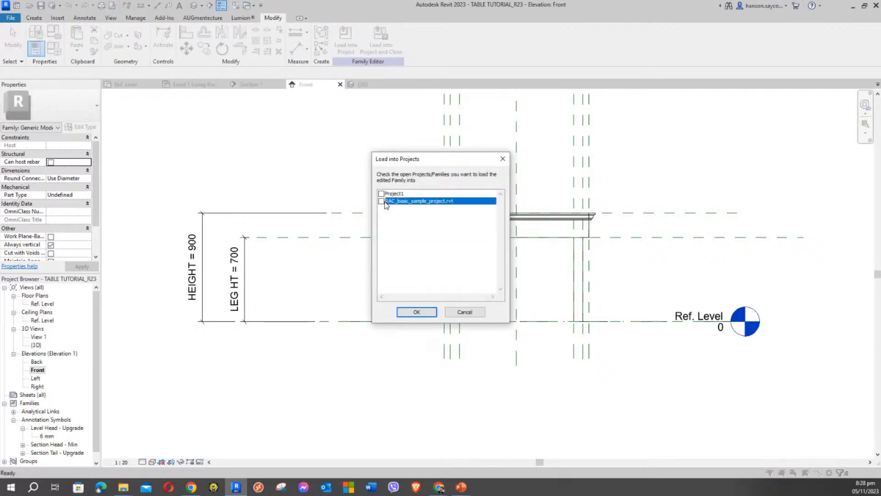
click(381, 193)
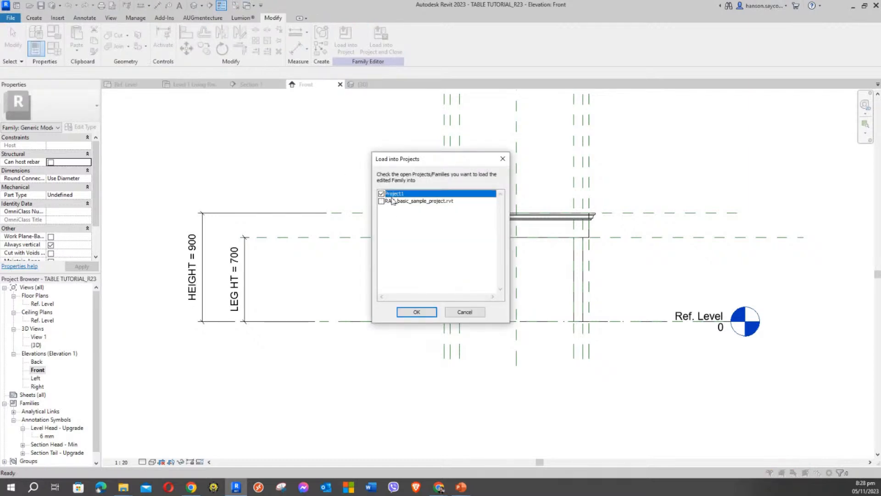
click(417, 312)
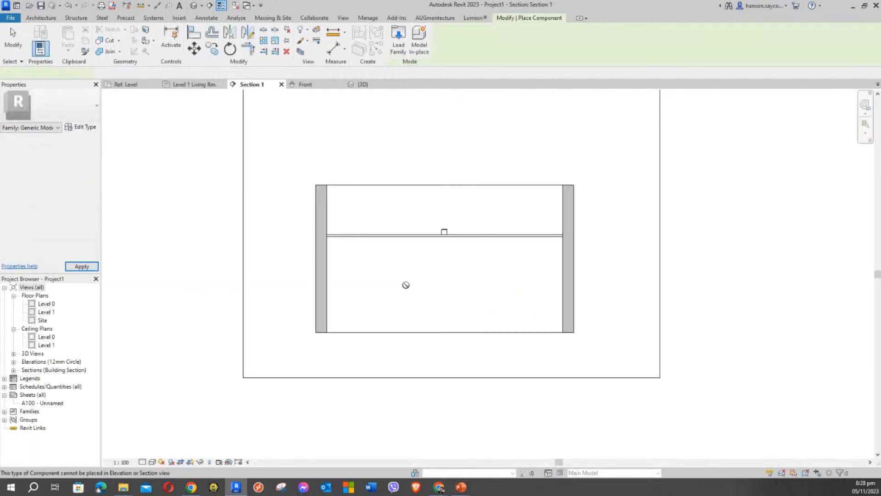
Place one TABLE TUTORIAL_R23 table in the Level 0 floor plan, between the room's upper wall and the Section 1 line
double_click(46, 304)
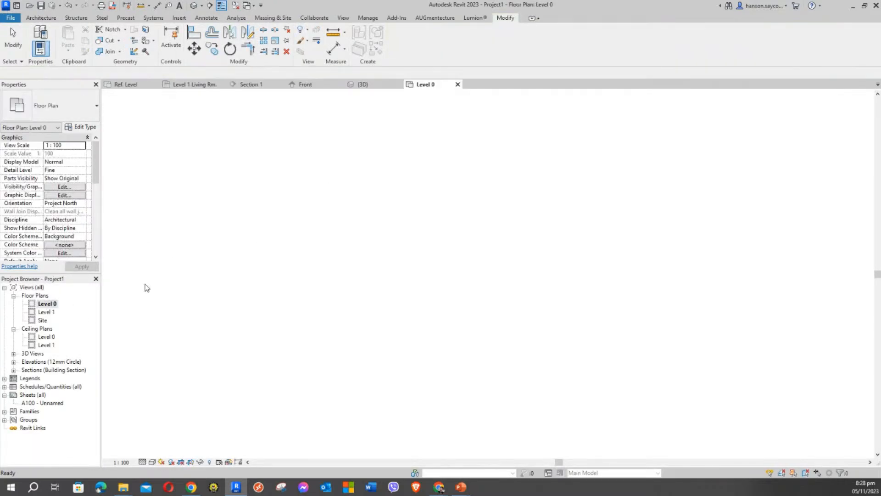
click(42, 19)
click(109, 39)
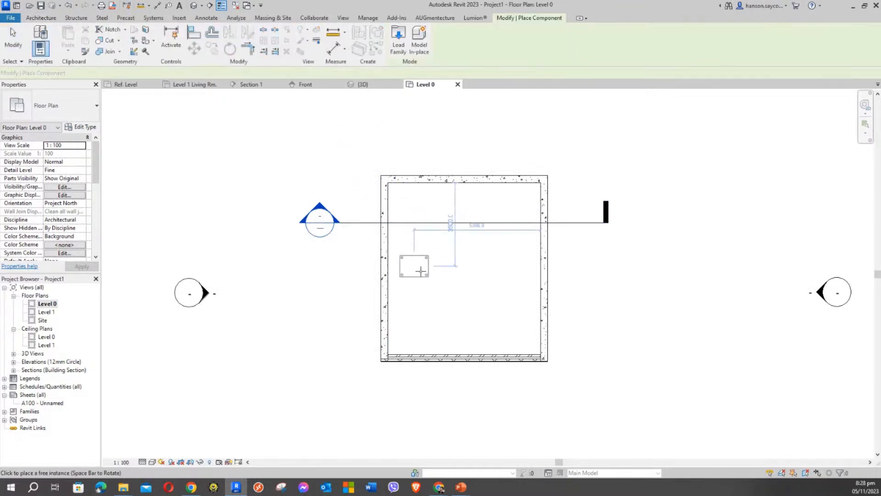
scroll(420, 271, up, 3)
scroll(442, 283, down, 3)
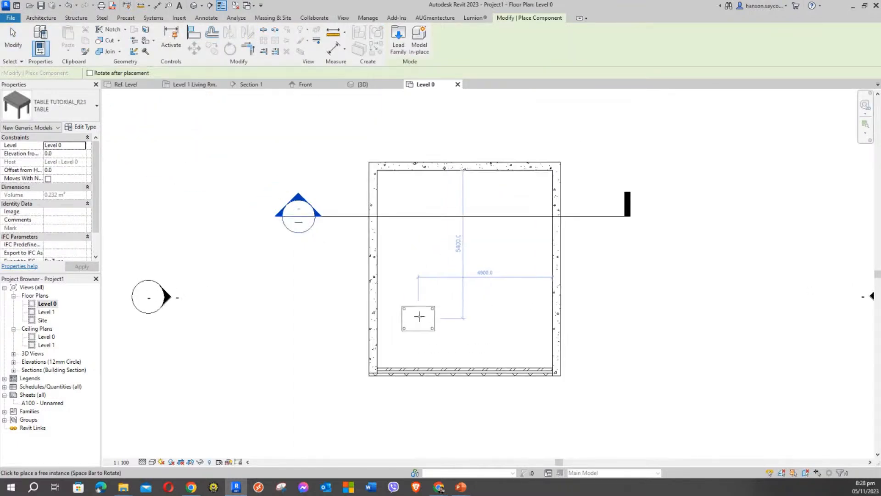
scroll(473, 190, up, 2)
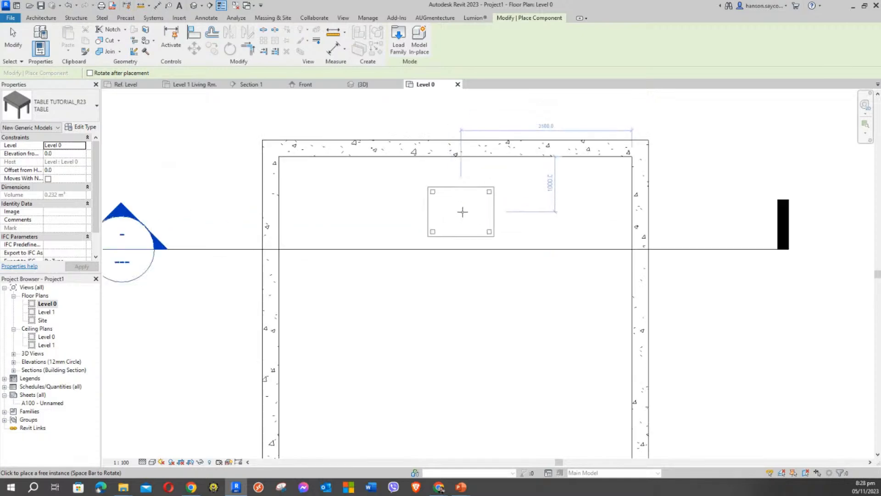
click(467, 201)
key(Escape)
key(Escape)
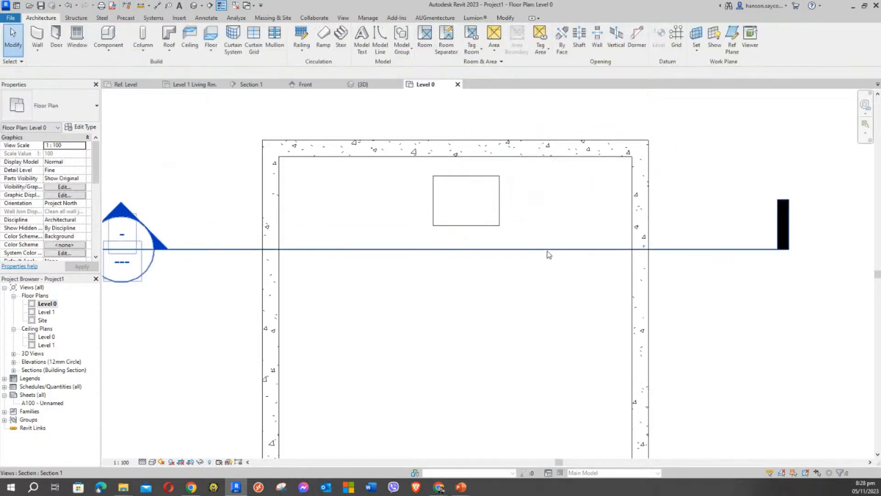
Go to the Section 1 view from its section line and examine how the placed table's moulding displays
click(500, 207)
click(544, 253)
right_click(545, 253)
click(577, 281)
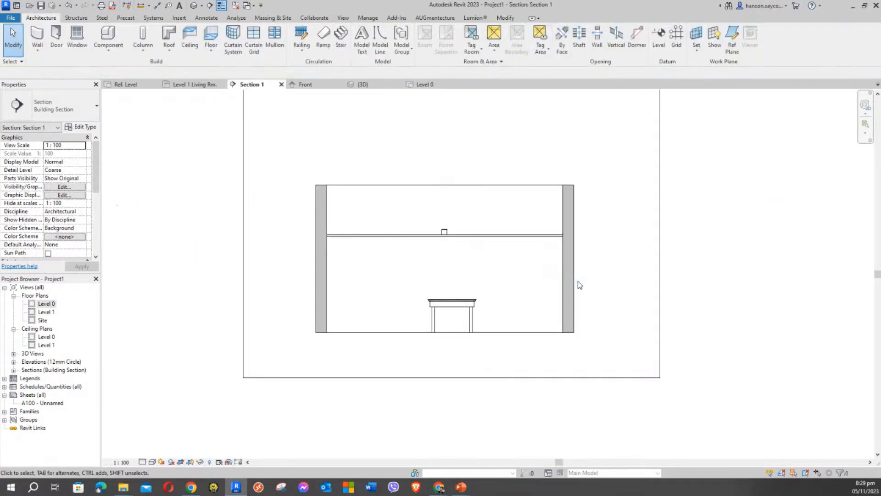
scroll(449, 322, up, 5)
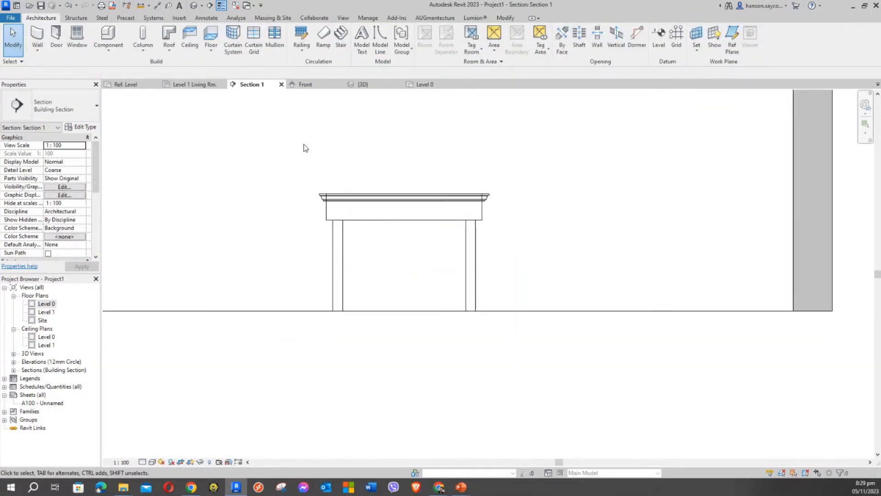
scroll(414, 208, up, 2)
scroll(504, 248, down, 4)
scroll(474, 273, up, 3)
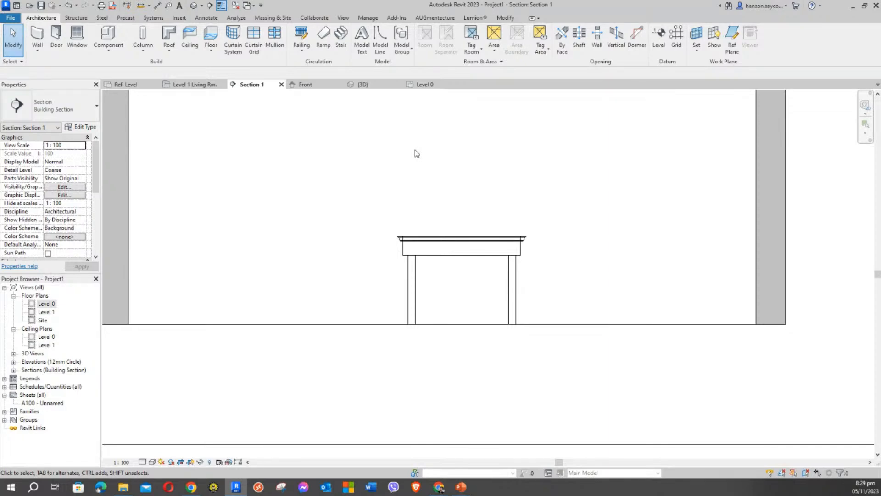
scroll(461, 200, down, 2)
scroll(488, 291, up, 4)
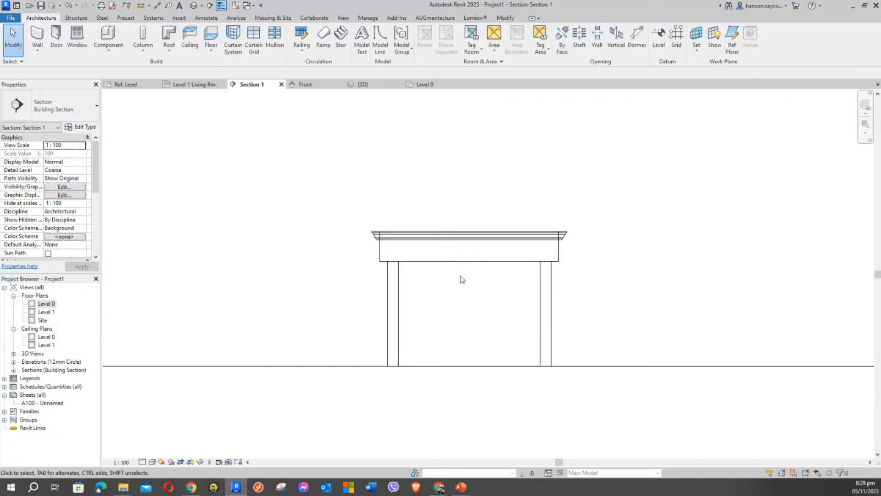
Isolate the placed table from Section 1 in a 3D view with a section box around it
scroll(507, 322, up, 2)
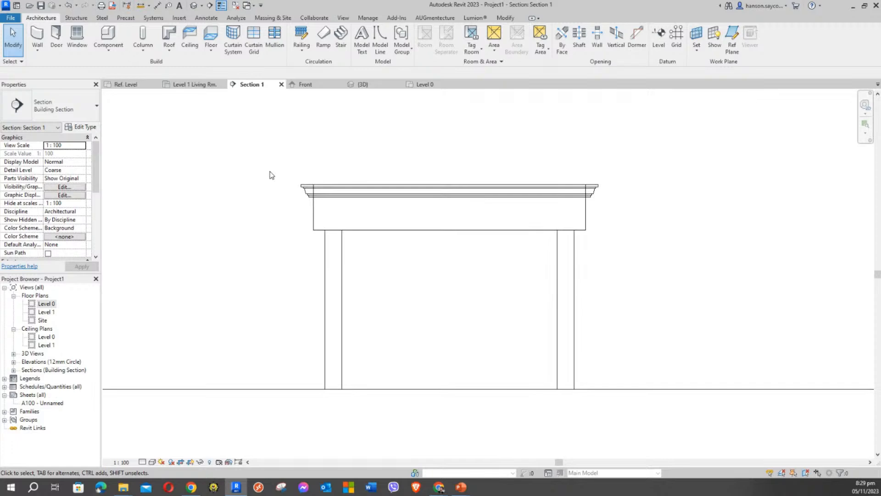
scroll(409, 232, up, 1)
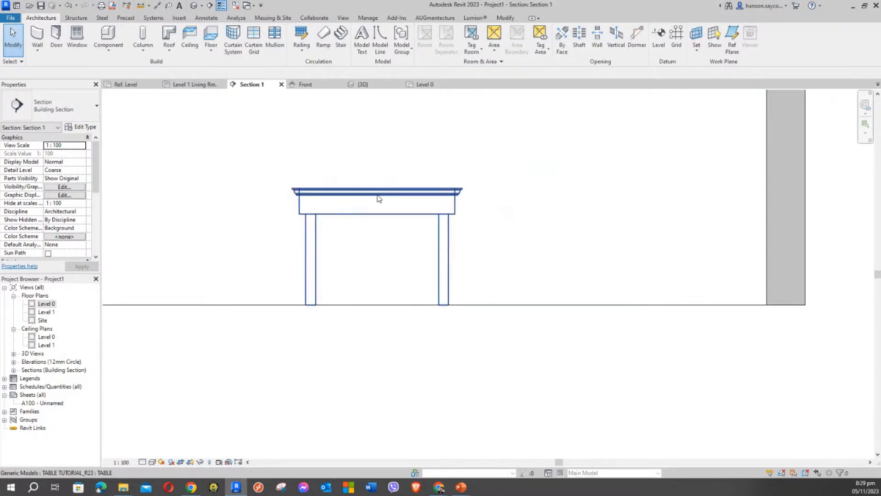
scroll(394, 197, down, 3)
scroll(467, 278, up, 1)
click(462, 275)
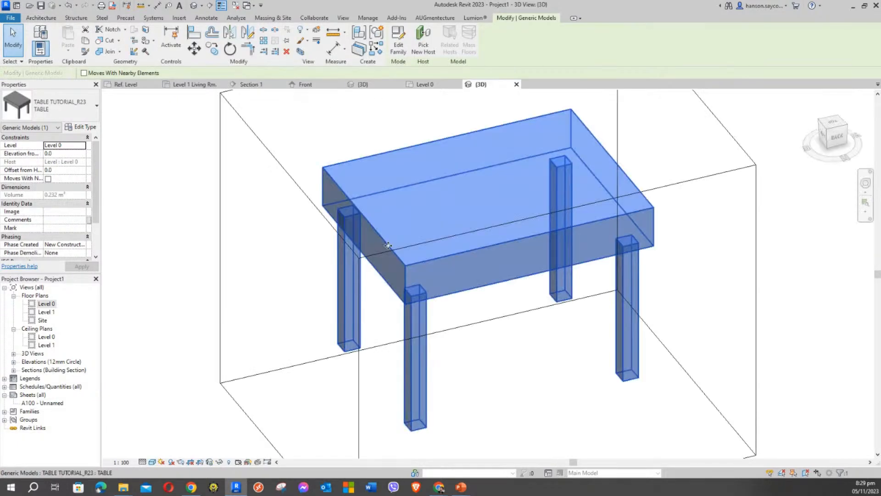
scroll(474, 362, down, 2)
click(664, 316)
scroll(660, 317, down, 1)
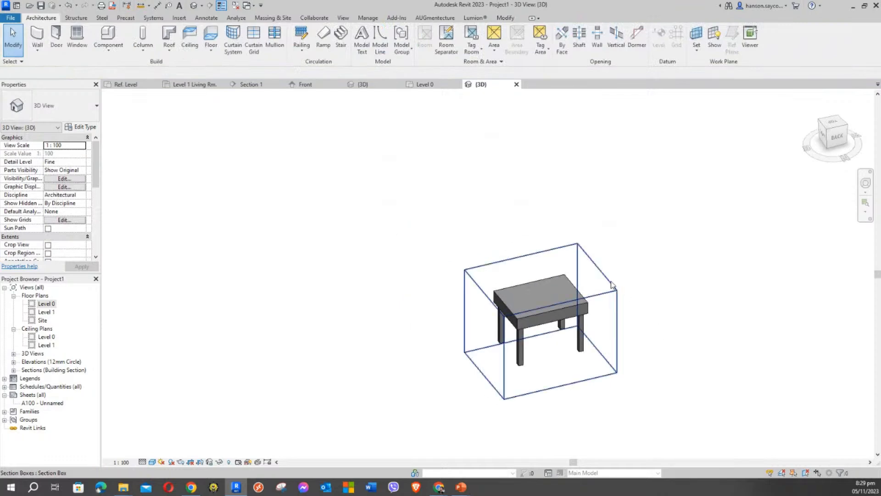
Turn off the section box of Project1's 3D view
click(617, 285)
click(462, 205)
scroll(68, 232, down, 3)
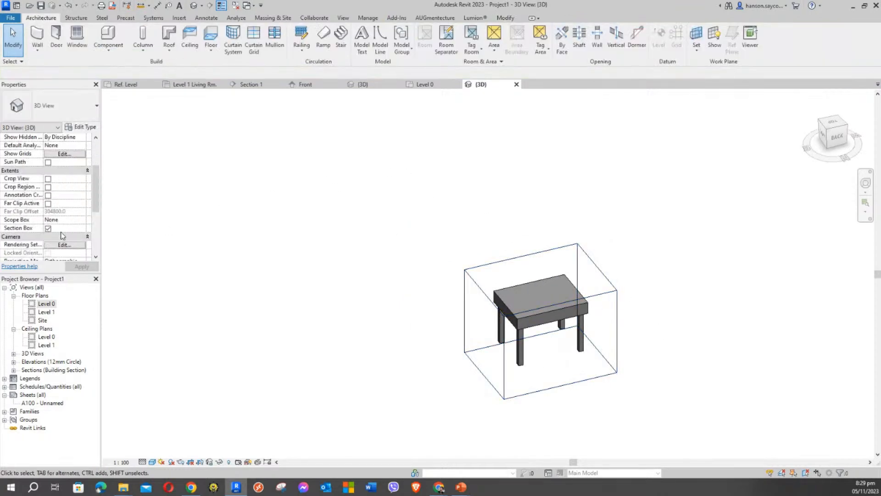
click(48, 228)
scroll(216, 327, down, 2)
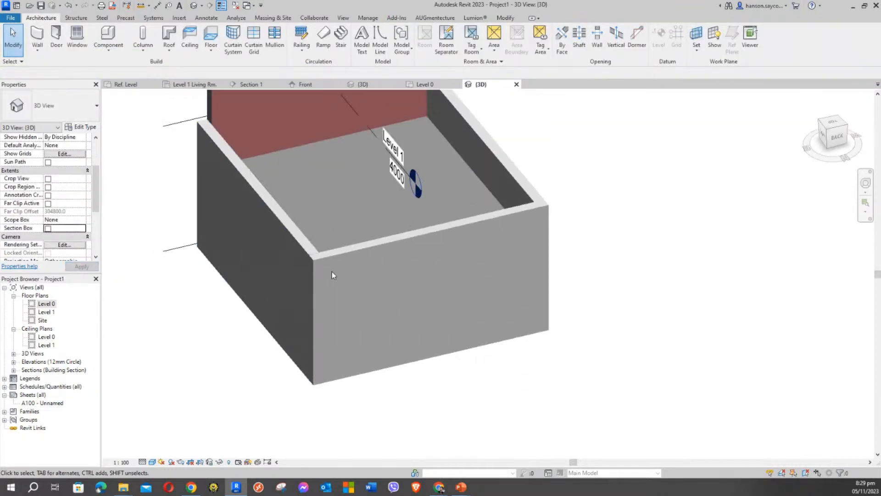
Temporarily hide the ceiling in the 3D view and examine the table's geometry from above
click(278, 154)
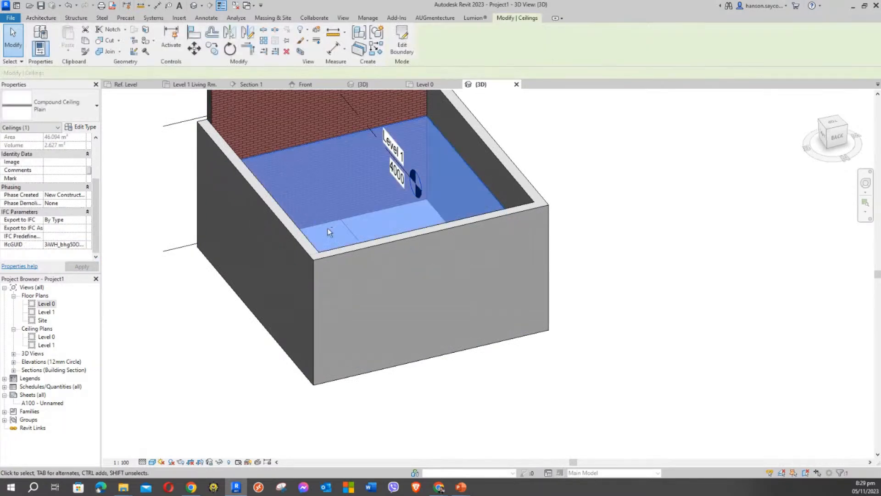
shift+middle_drag(328, 227, 486, 309)
scroll(427, 309, up, 5)
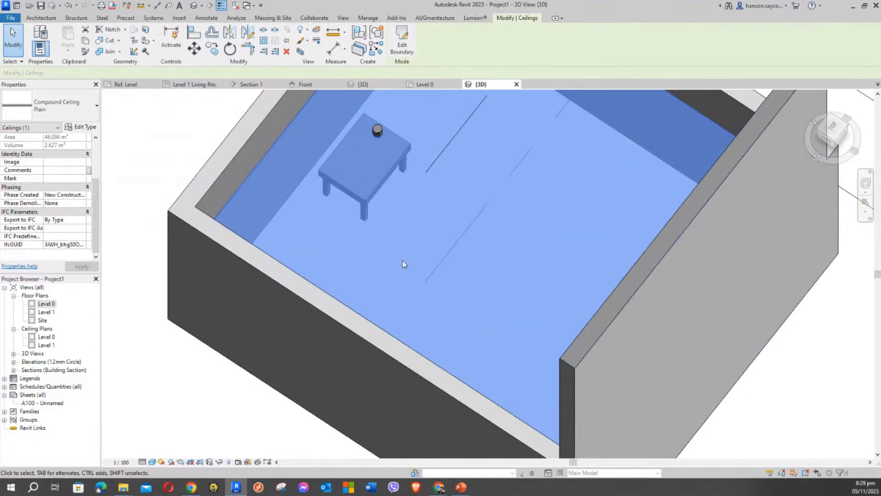
key(h)
key(h)
shift+middle_drag(399, 236, 433, 157)
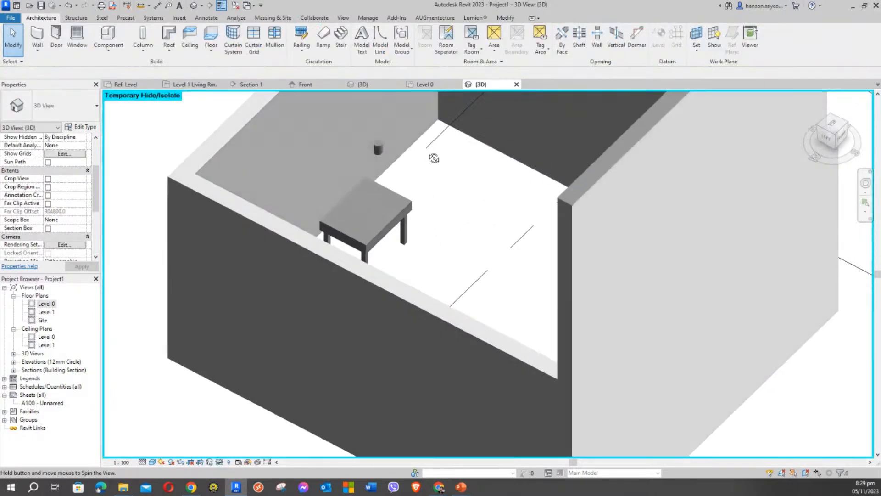
scroll(427, 252, up, 3)
scroll(426, 252, up, 4)
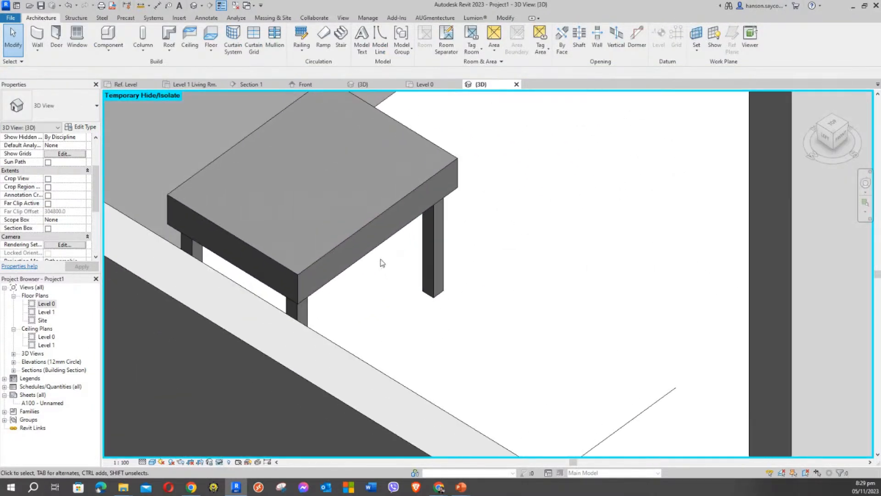
middle_drag(360, 305, 397, 285)
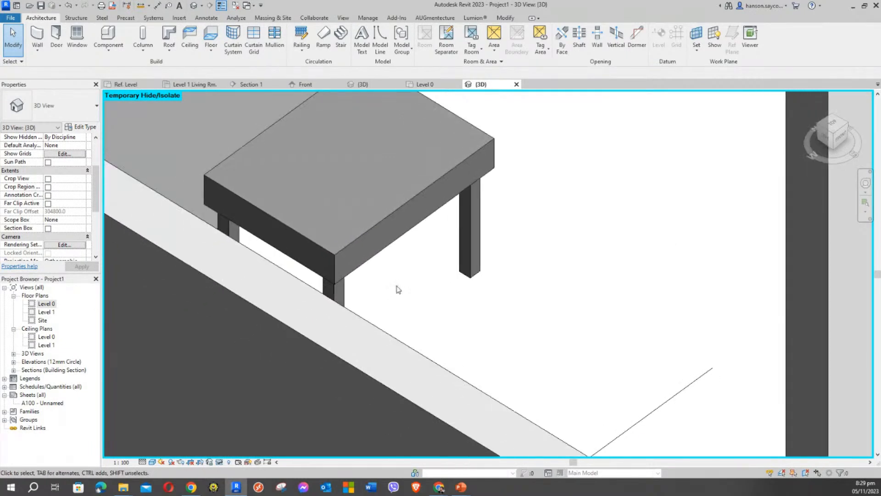
Return to the Section 1 view and examine the symbolic moulding lines along the tabletop's edges
click(251, 85)
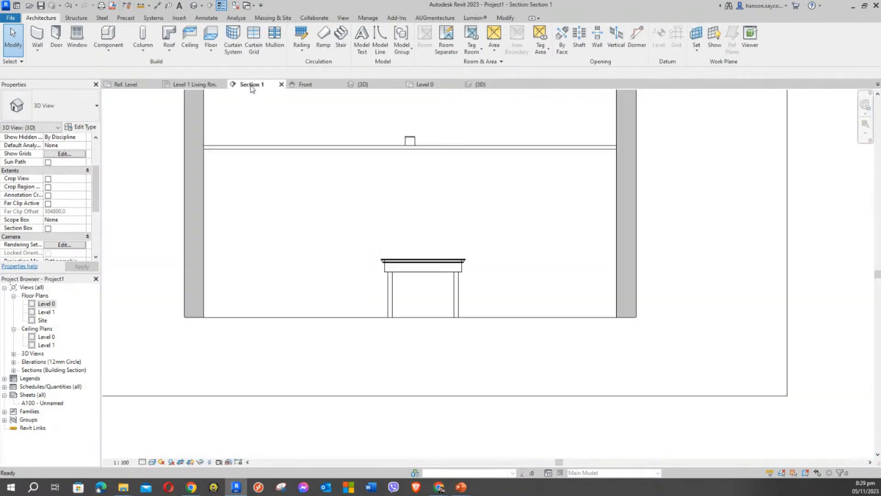
click(393, 262)
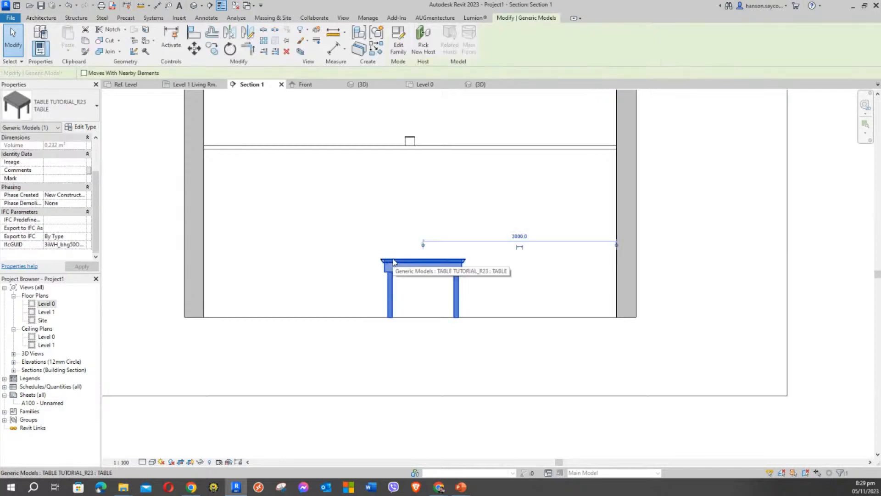
scroll(436, 264, up, 2)
scroll(354, 270, up, 5)
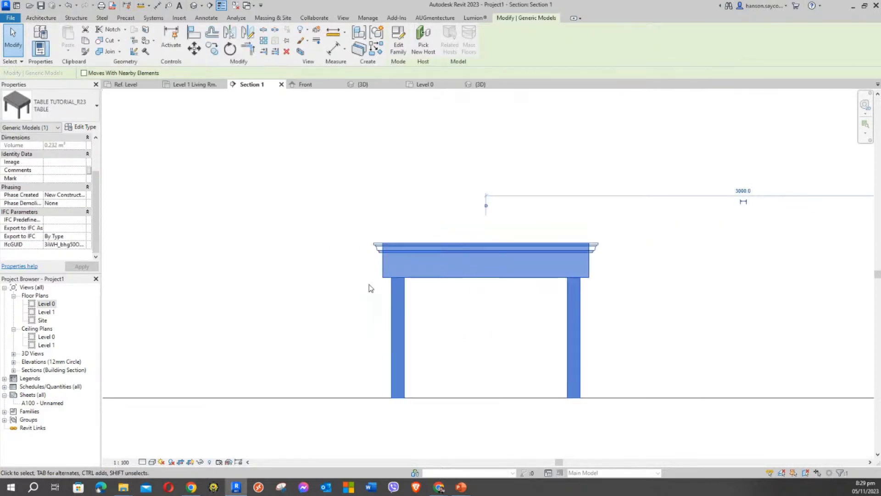
click(330, 196)
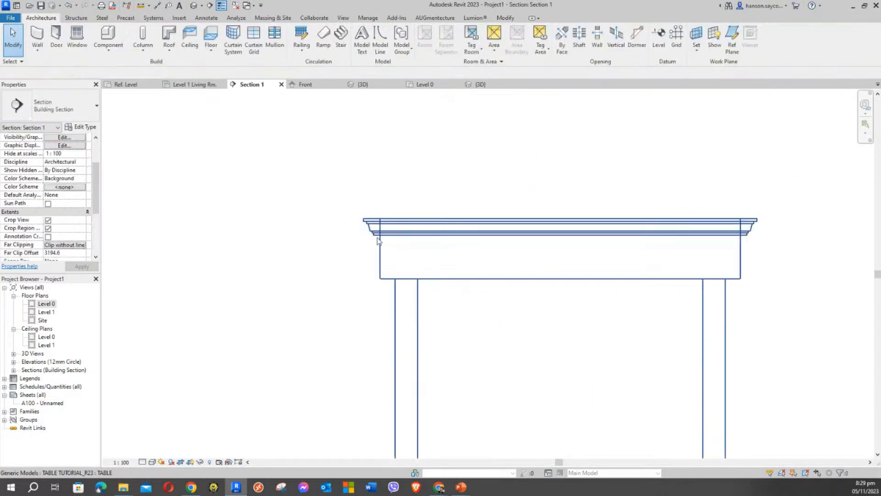
scroll(494, 238, down, 3)
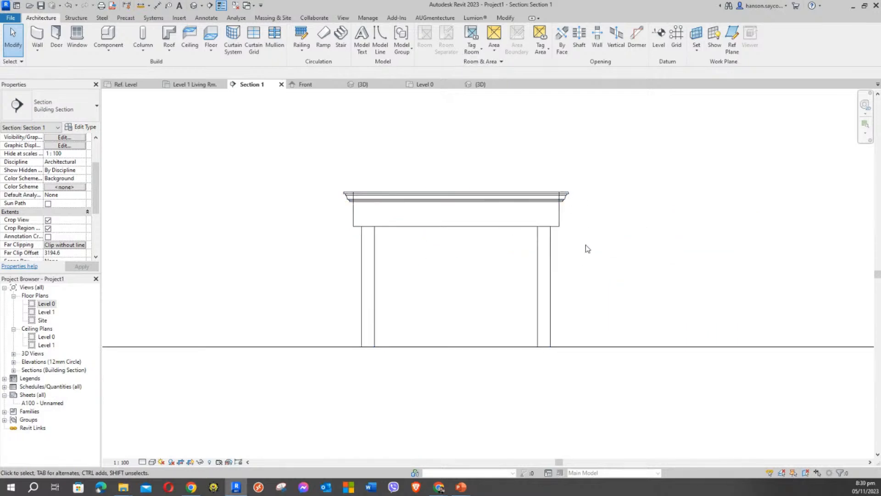
middle_drag(586, 244, 571, 226)
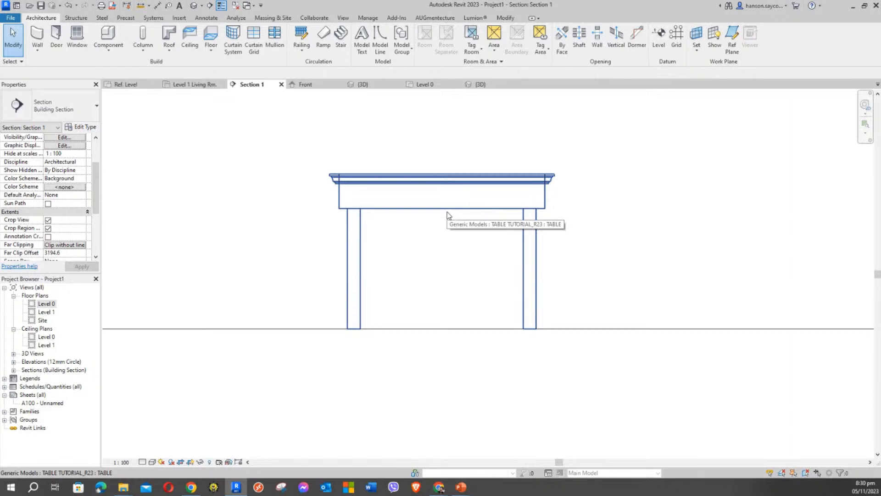
scroll(449, 215, down, 2)
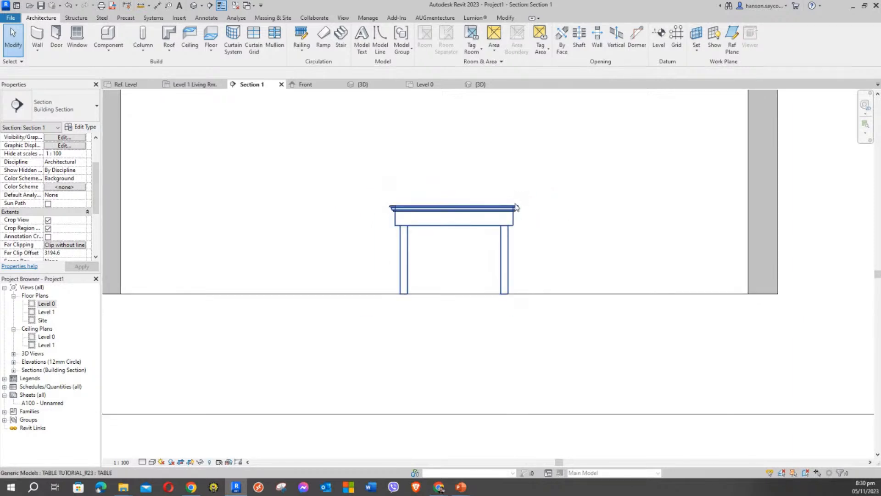
scroll(414, 215, up, 4)
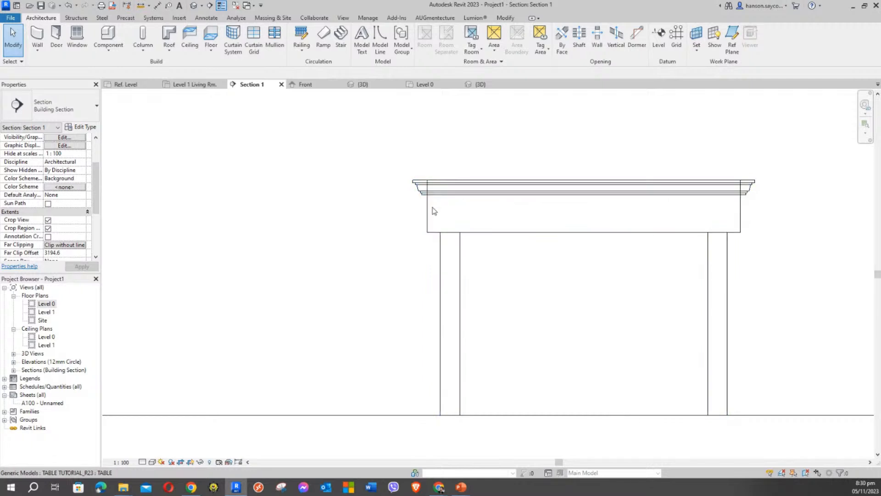
scroll(419, 273, down, 3)
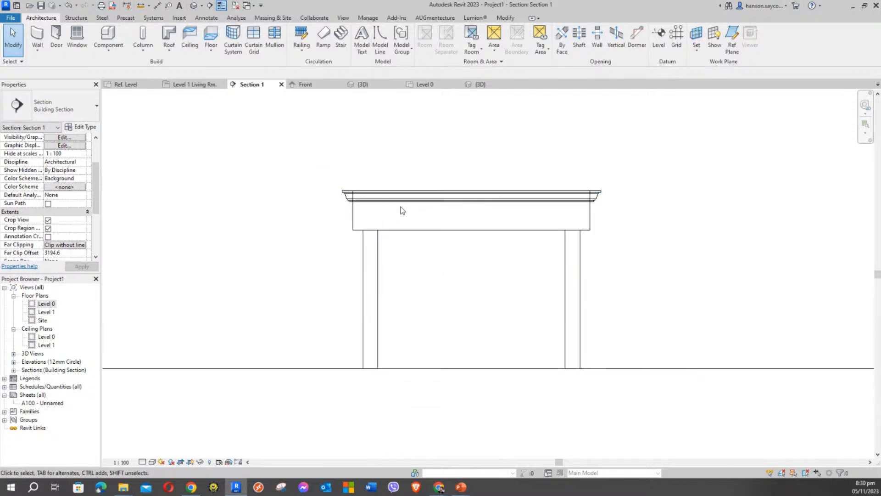
scroll(401, 207, down, 6)
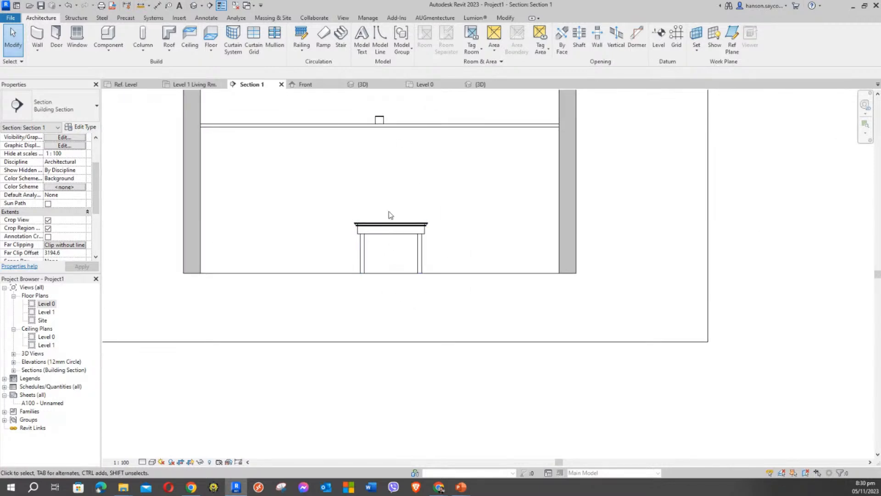
click(367, 224)
middle_drag(324, 151, 384, 204)
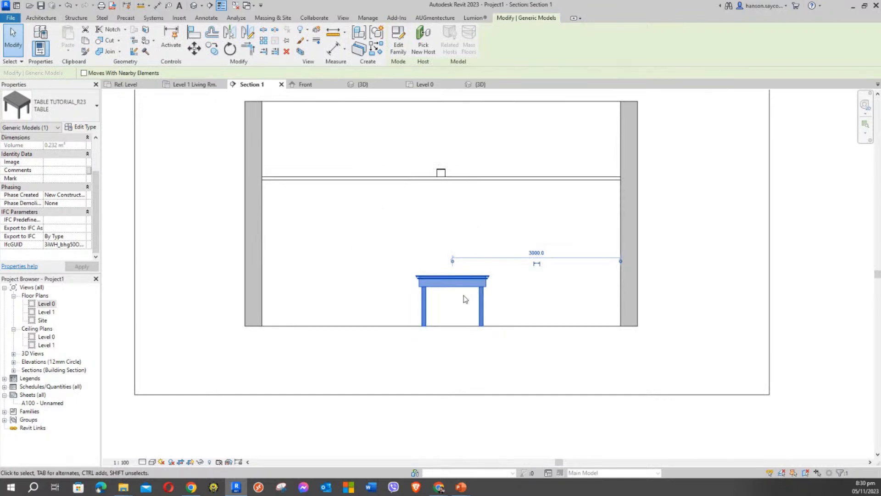
middle_drag(437, 238, 460, 262)
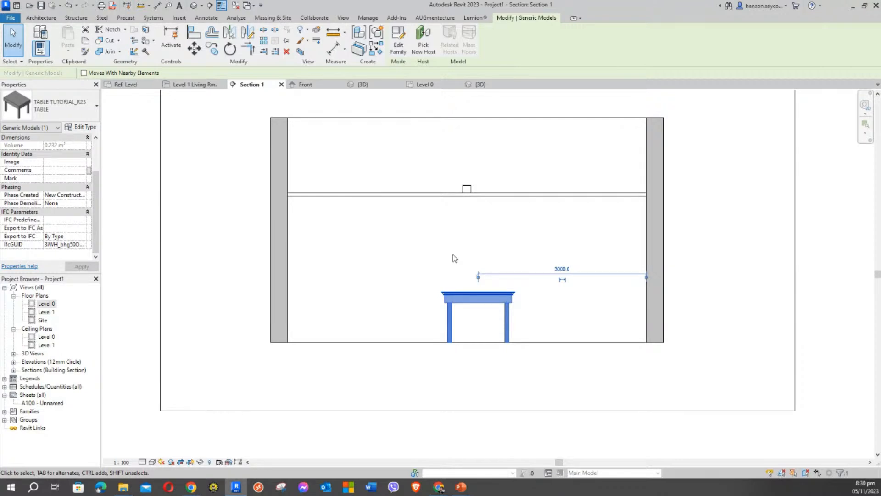
middle_drag(538, 328, 526, 314)
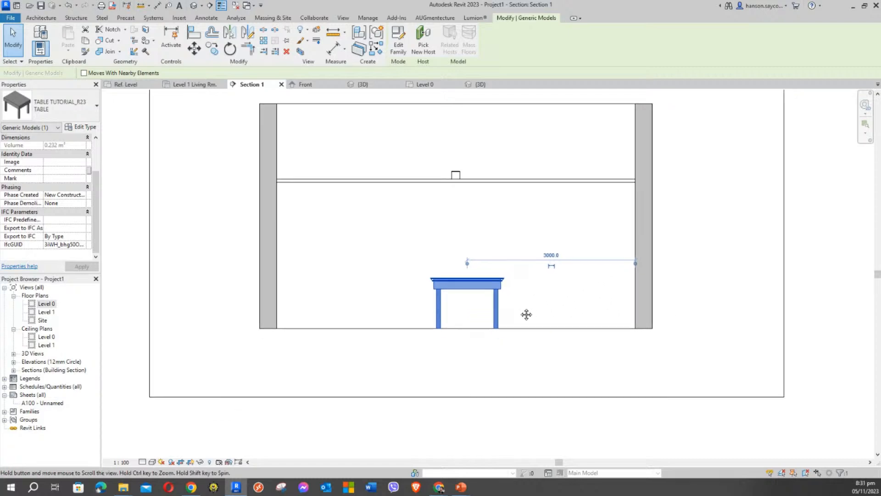
middle_drag(425, 282, 458, 291)
scroll(439, 299, up, 1)
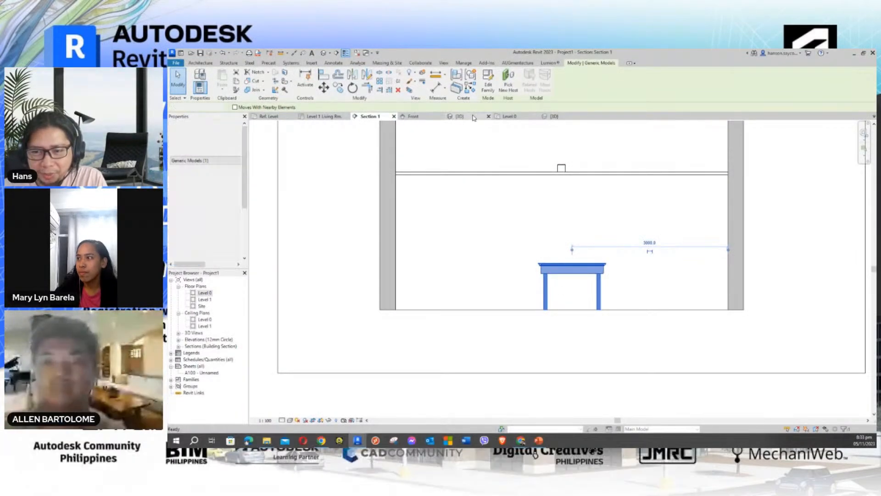
Switch to the table family's 3D view and check which category the family is assigned to
click(473, 118)
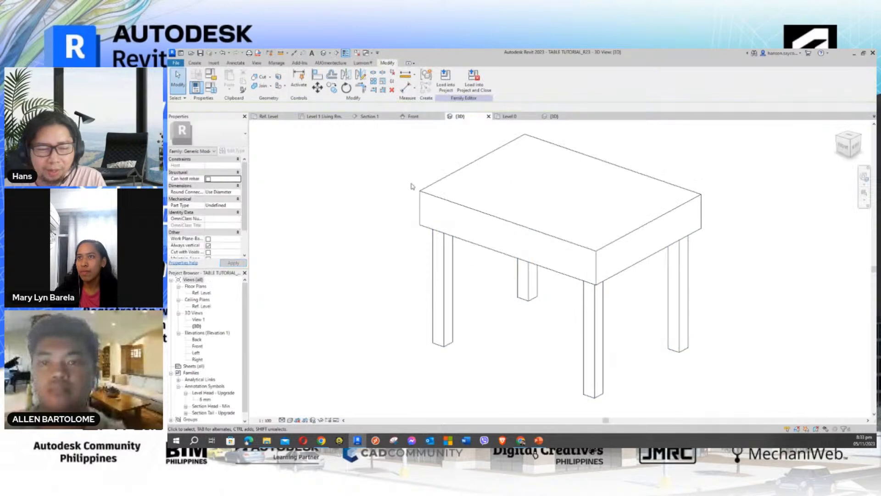
middle_drag(412, 186, 425, 203)
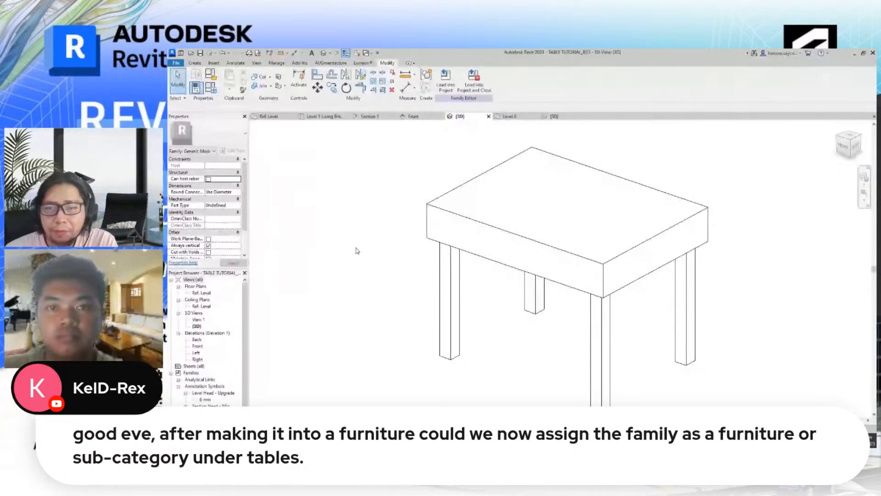
middle_drag(357, 250, 381, 242)
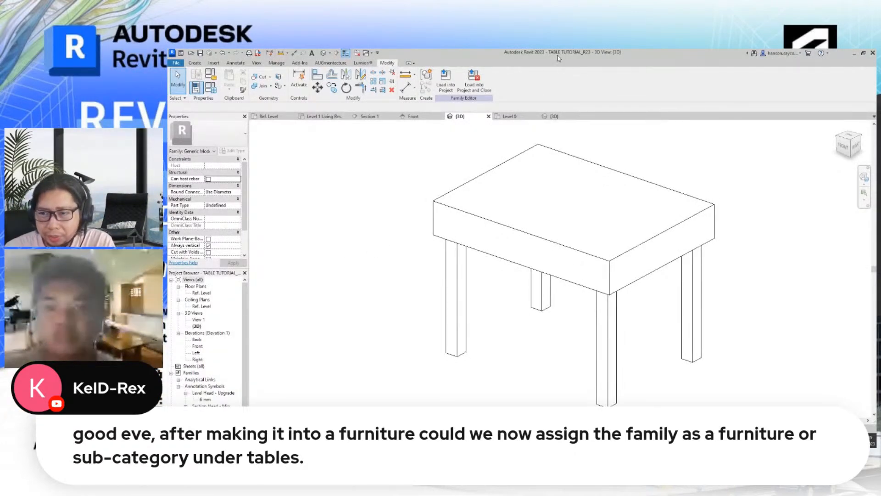
middle_drag(365, 211, 372, 205)
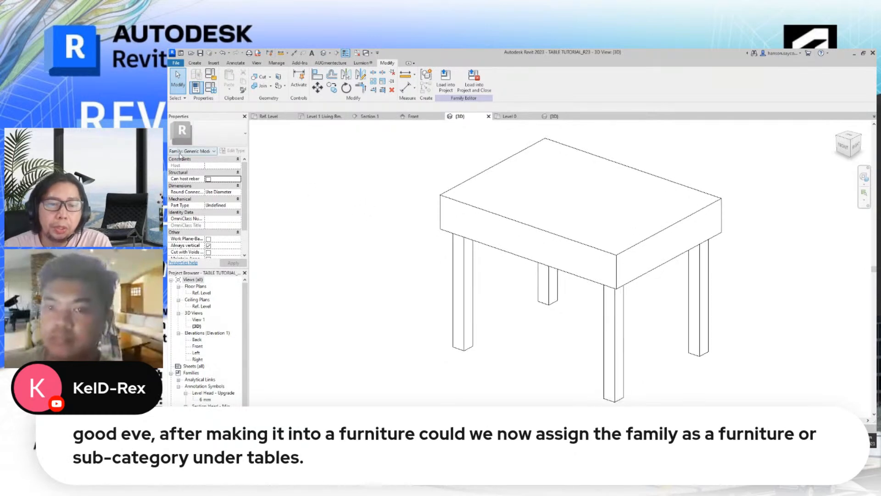
click(191, 153)
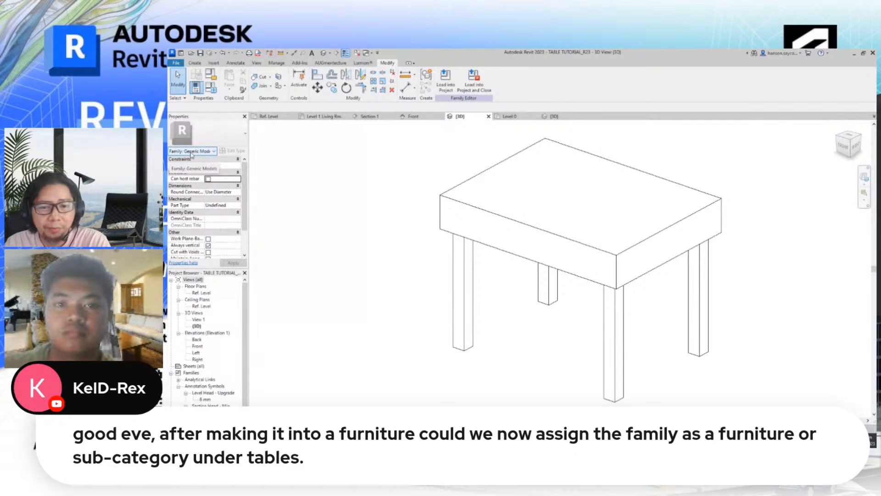
click(374, 169)
middle_drag(374, 169, 374, 180)
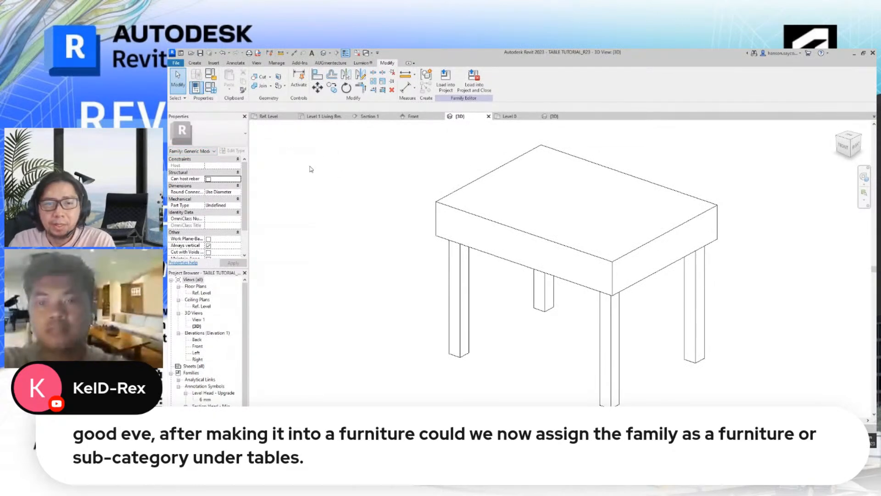
Change the table family's category from Generic Models to Furniture
click(212, 76)
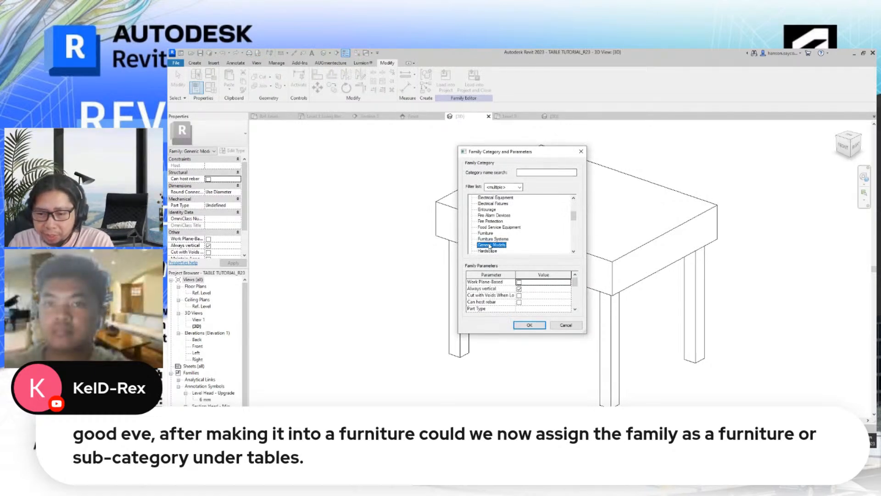
click(485, 233)
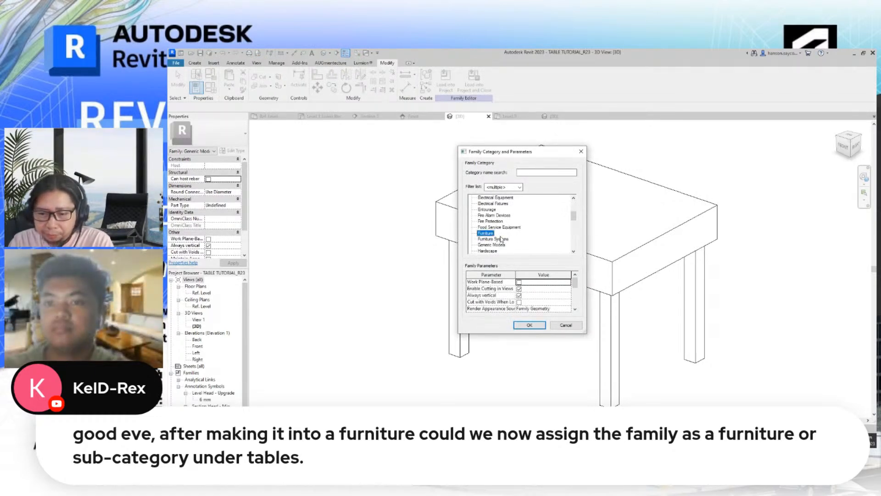
drag(509, 155, 380, 124)
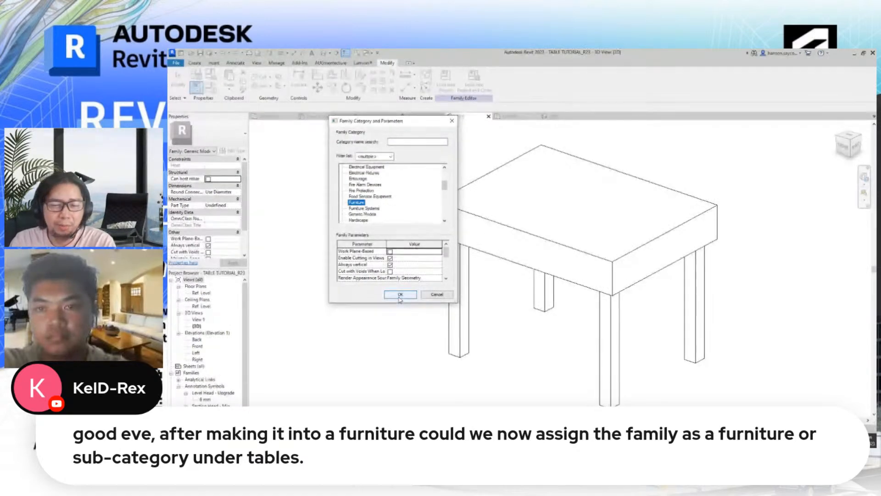
drag(404, 122, 480, 84)
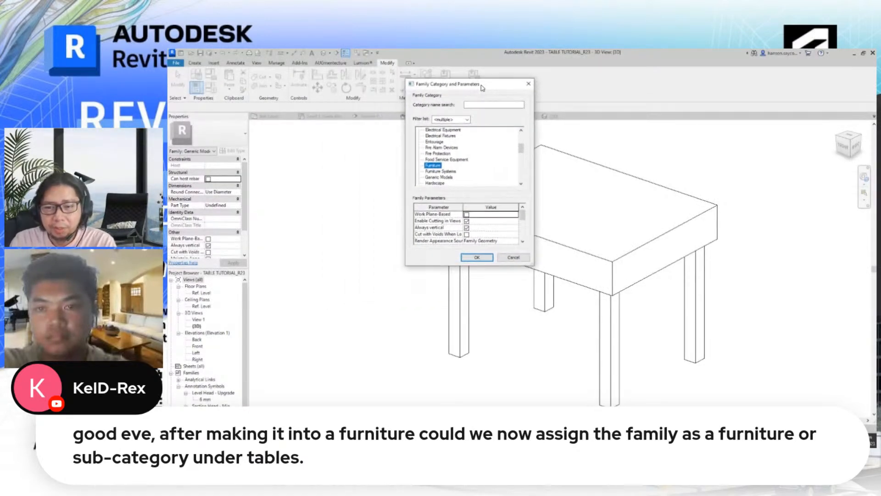
click(477, 257)
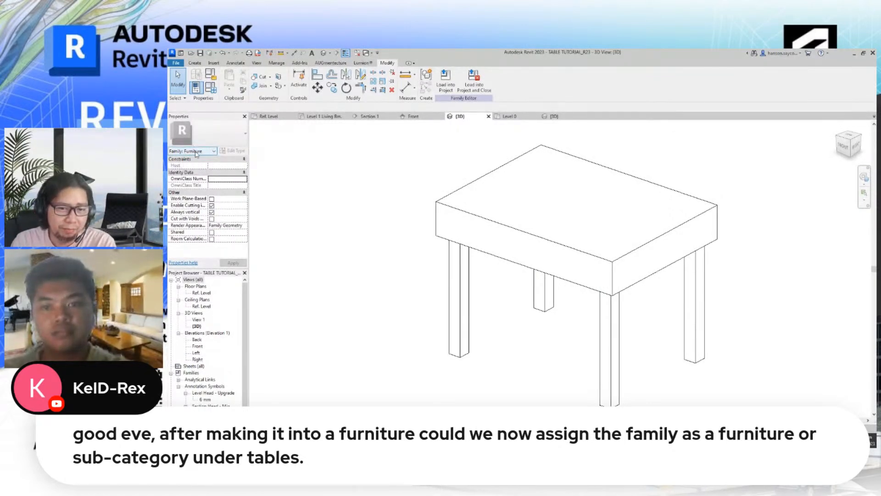
Review the TABLE type's parameters in the Family Types settings without changing any values
click(211, 87)
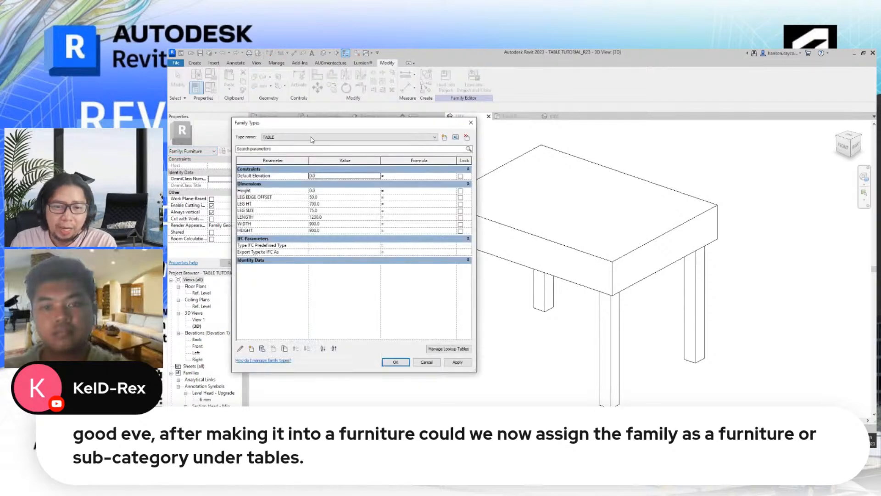
drag(280, 123, 349, 79)
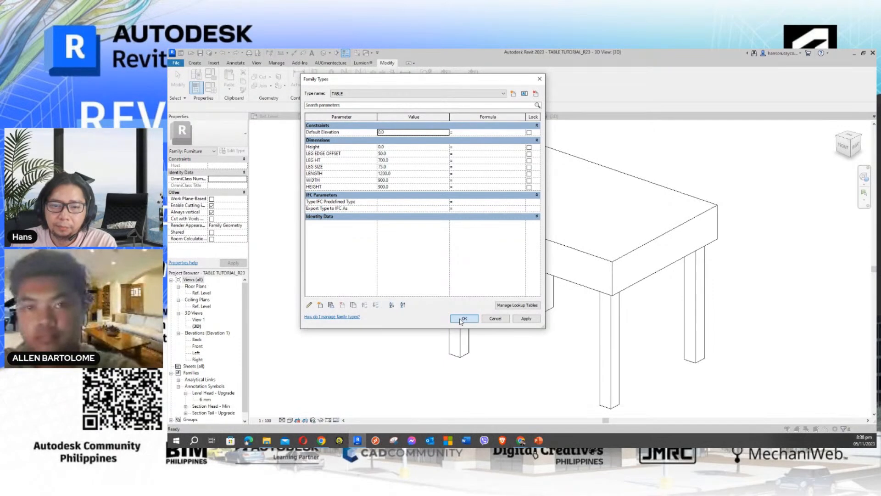
click(461, 320)
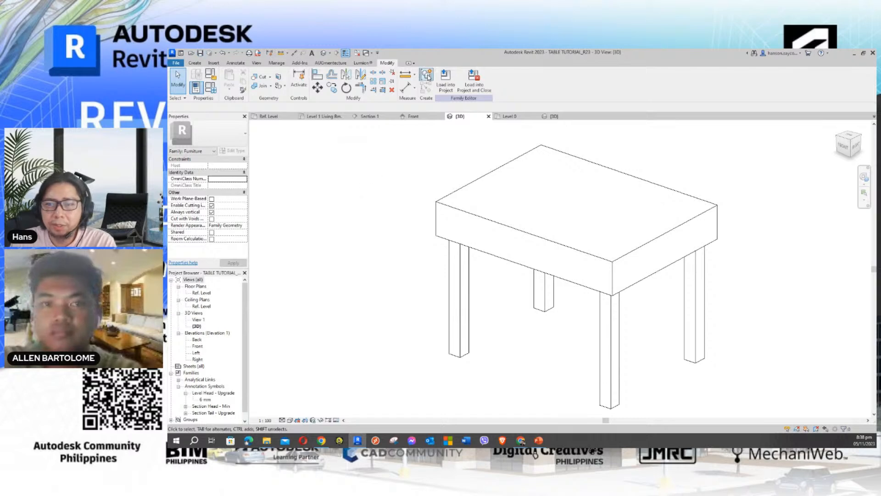
Load the table family into Project1 only, overwriting the existing version and its parameter values
click(445, 79)
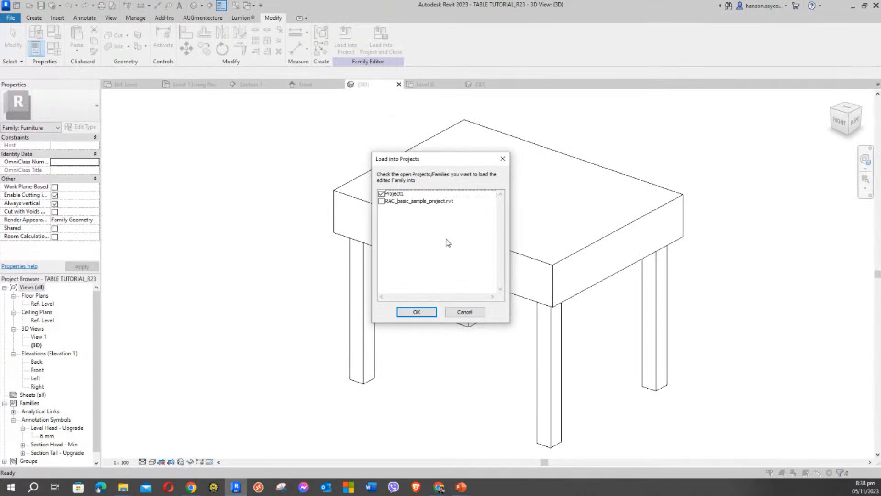
click(383, 202)
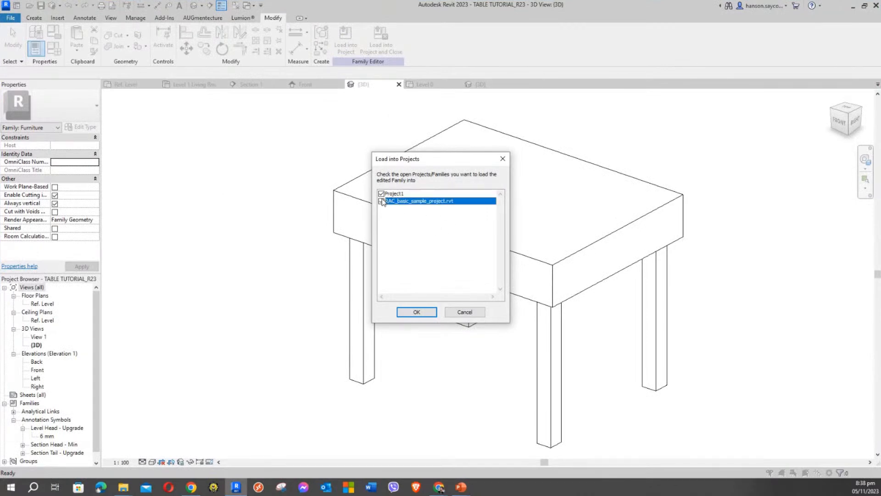
click(387, 194)
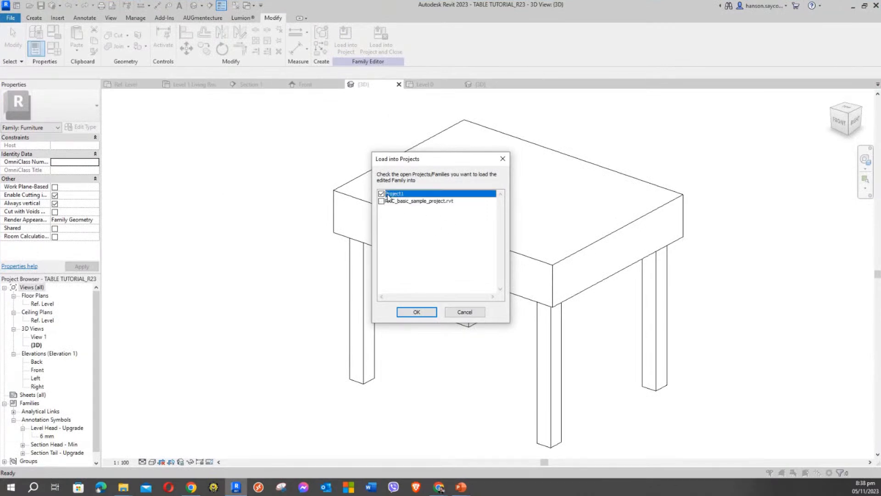
click(416, 312)
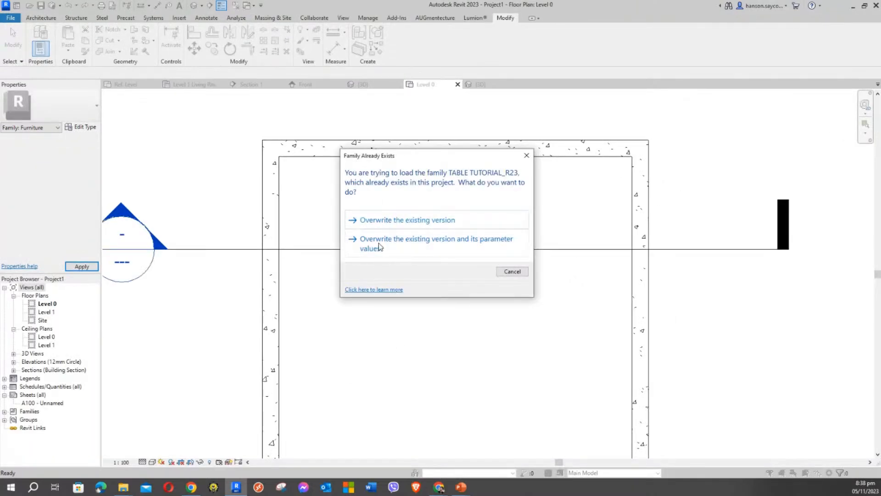
click(379, 246)
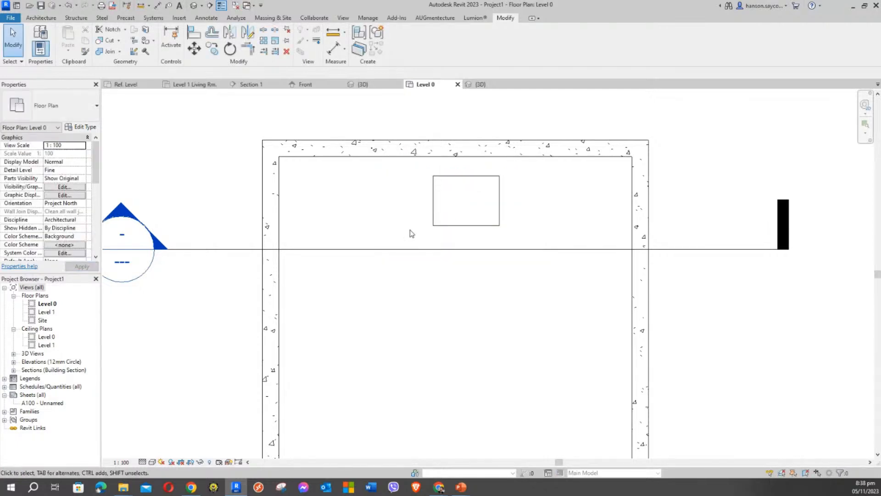
Check the table's category in Project1's Level 0 plan and return to the family's Ref. Level plan
click(433, 206)
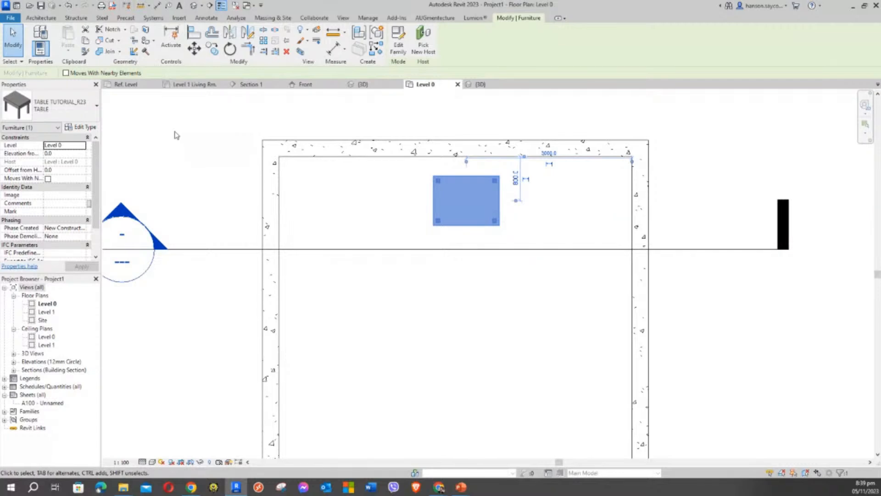
click(197, 140)
click(131, 86)
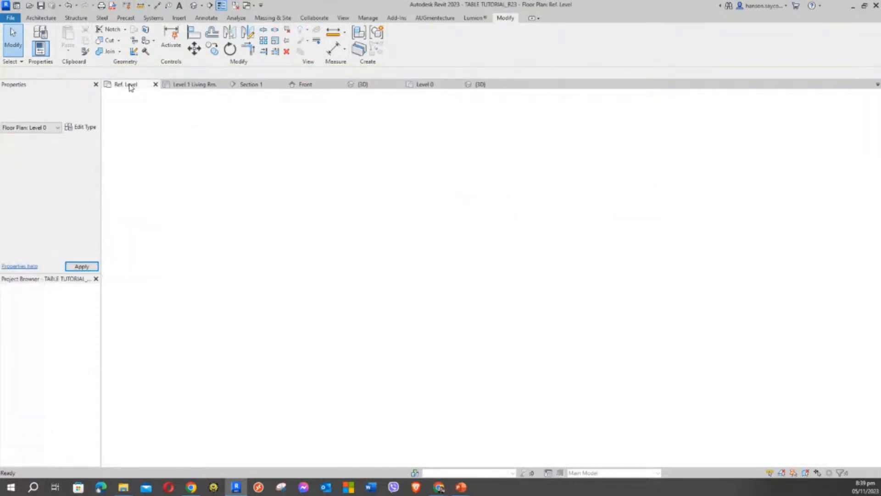